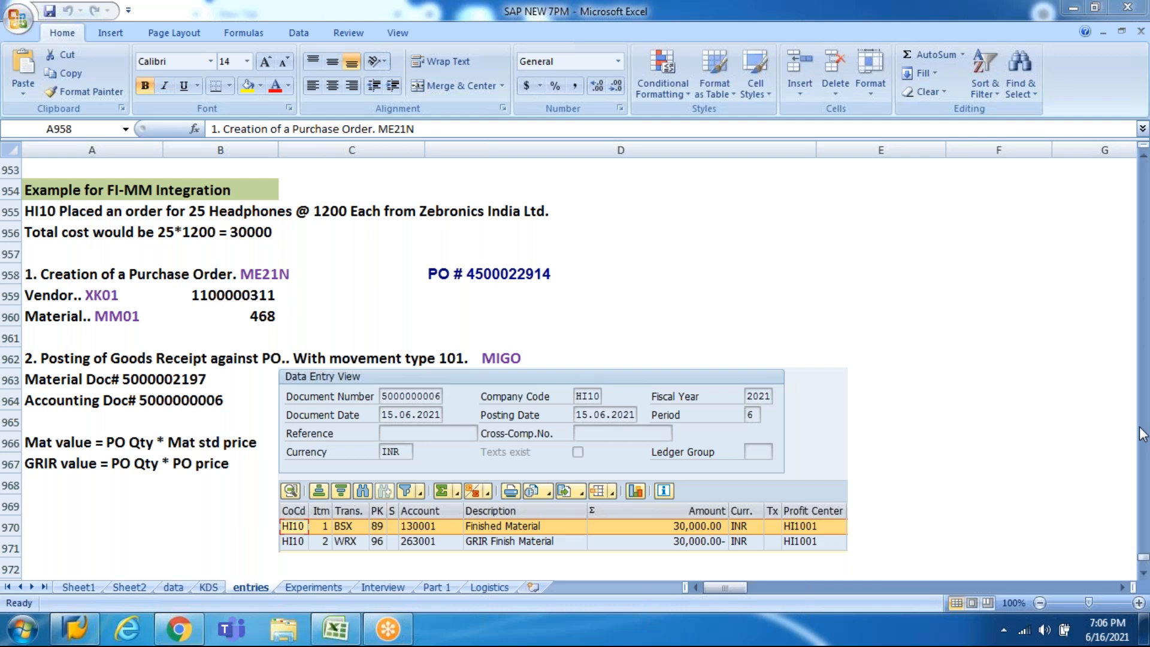
Step: Bring the Excel spreadsheet window back into focus
{"action": "left_click", "coordinate": [733, 12]}
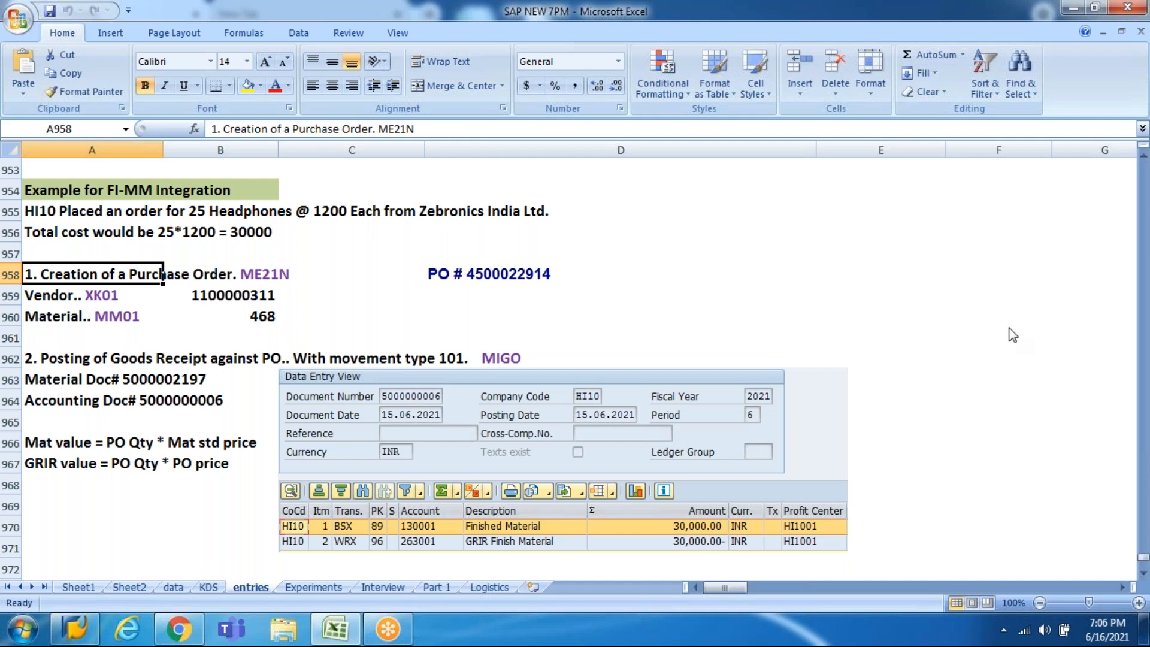
{"action": "left_click", "coordinate": [1133, 247]}
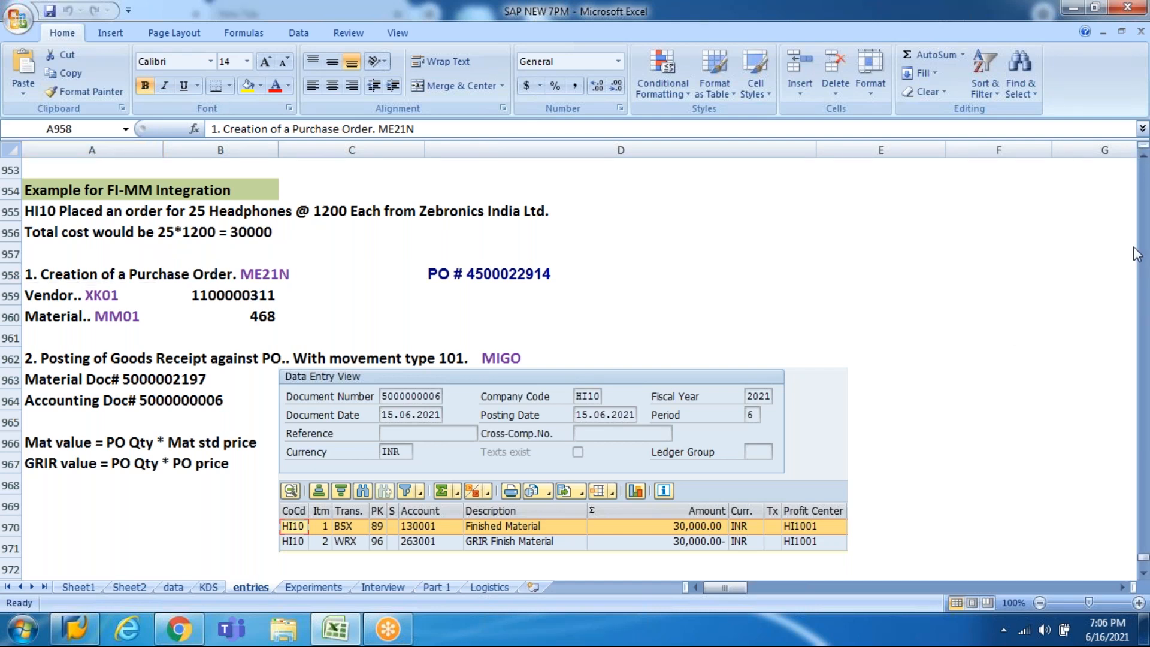
{"action": "left_click", "coordinate": [658, 278]}
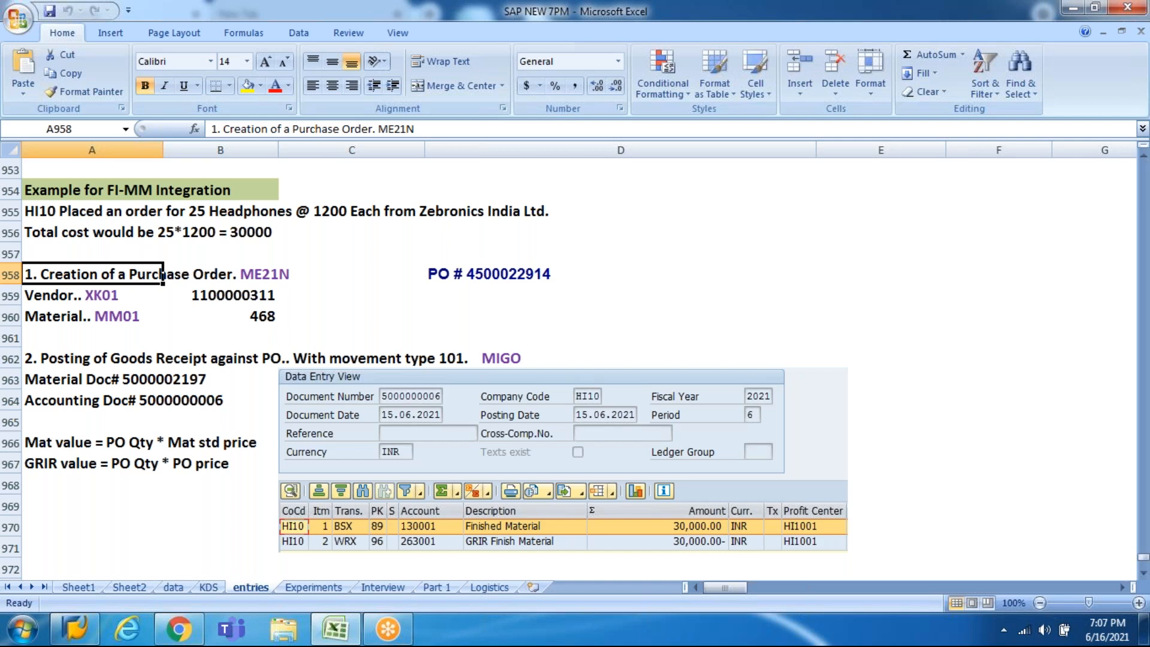
{"action": "left_click", "coordinate": [857, 84]}
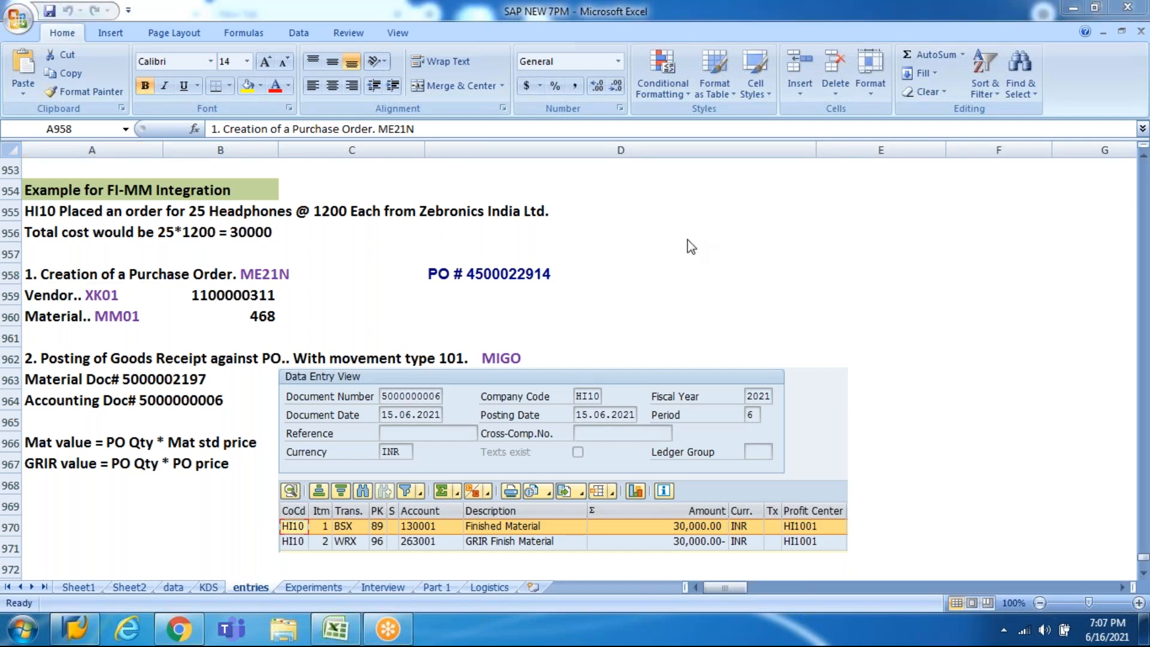
{"action": "left_click", "coordinate": [691, 247]}
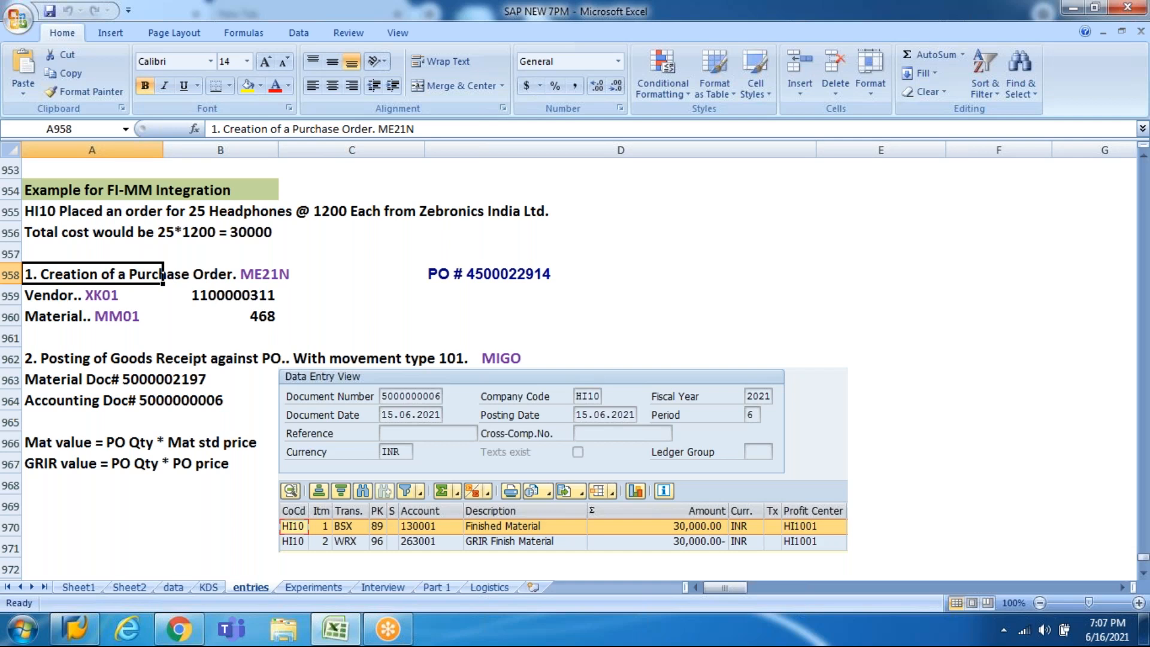
Step: Move up from the order description row to the Example for FI-MM Integration heading
{"action": "left_click", "coordinate": [651, 203]}
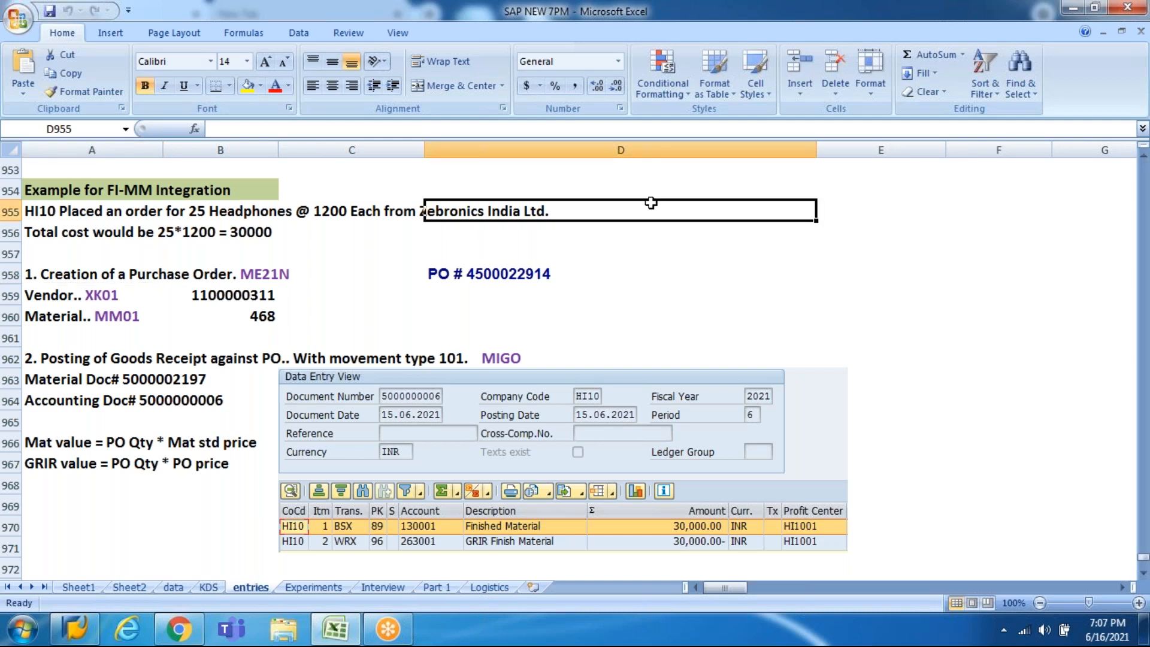
{"action": "key", "text": "Home"}
{"action": "key", "text": "Up"}
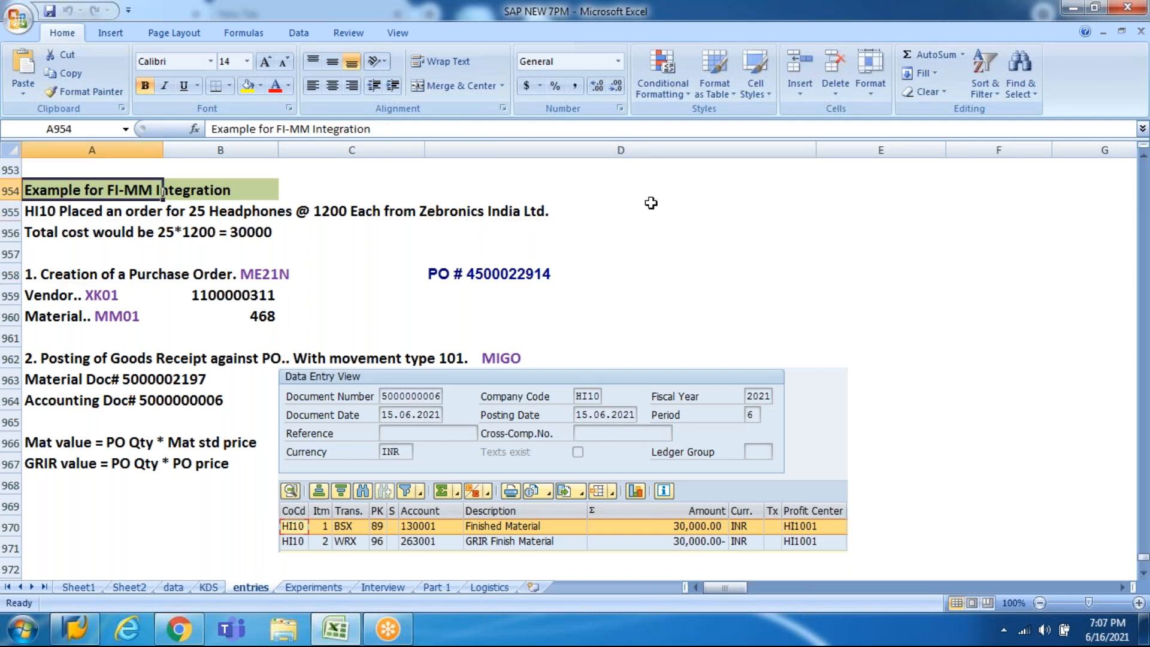
{"action": "key", "text": "Down"}
{"action": "key", "text": "Down"}
{"action": "key", "text": "Up"}
{"action": "key", "text": "Down"}
{"action": "key", "text": "Down"}
{"action": "key", "text": "Down"}
{"action": "key", "text": "Down"}
{"action": "key", "text": "Down"}
{"action": "key", "text": "Down"}
{"action": "key", "text": "Down"}
{"action": "key", "text": "Down"}
{"action": "key", "text": "Down"}
{"action": "key", "text": "Down"}
{"action": "key", "text": "Down"}
{"action": "key", "text": "Down"}
{"action": "key", "text": "Down"}
{"action": "key", "text": "Down"}
{"action": "key", "text": "Down"}
{"action": "key", "text": "Down"}
{"action": "key", "text": "Down"}
{"action": "key", "text": "Down"}
{"action": "key", "text": "Down"}
{"action": "key", "text": "Down"}
{"action": "key", "text": "Down"}
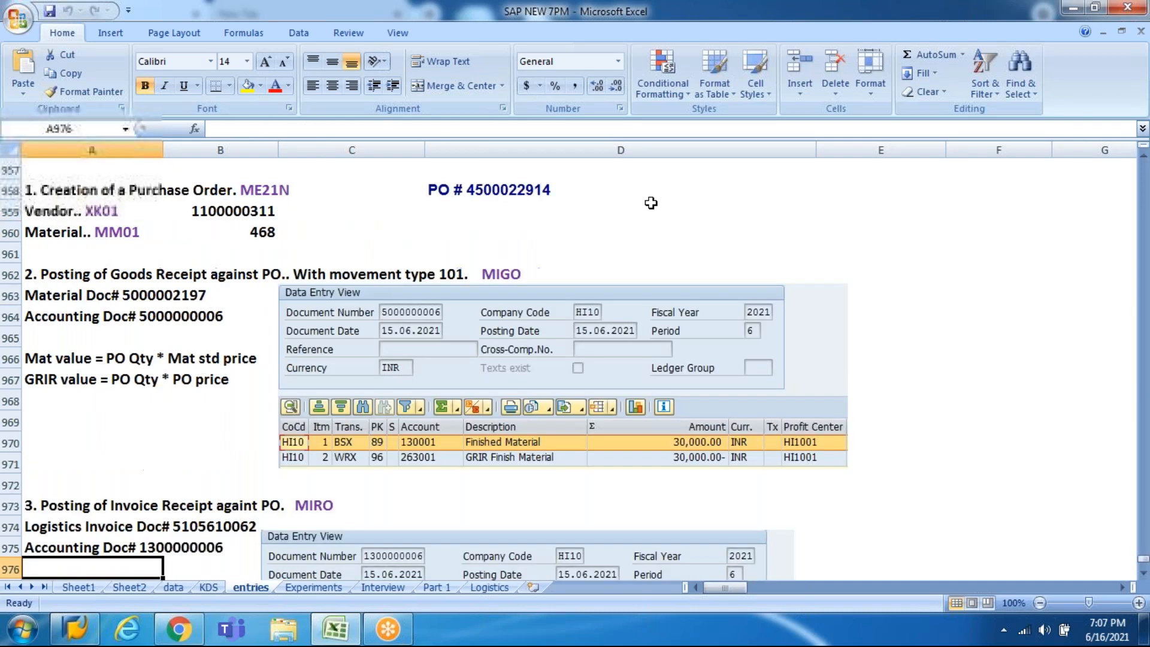
{"action": "key", "text": "Down"}
{"action": "key", "text": "Down"}
{"action": "key", "text": "Down"}
{"action": "key", "text": "Down"}
{"action": "key", "text": "Down"}
{"action": "key", "text": "Down"}
{"action": "key", "text": "Down"}
{"action": "key", "text": "Down"}
{"action": "key", "text": "Down"}
{"action": "key", "text": "Down"}
{"action": "key", "text": "Down"}
{"action": "key", "text": "Down"}
{"action": "key", "text": "Down"}
{"action": "key", "text": "Down"}
{"action": "key", "text": "Down"}
{"action": "key", "text": "Page_Up"}
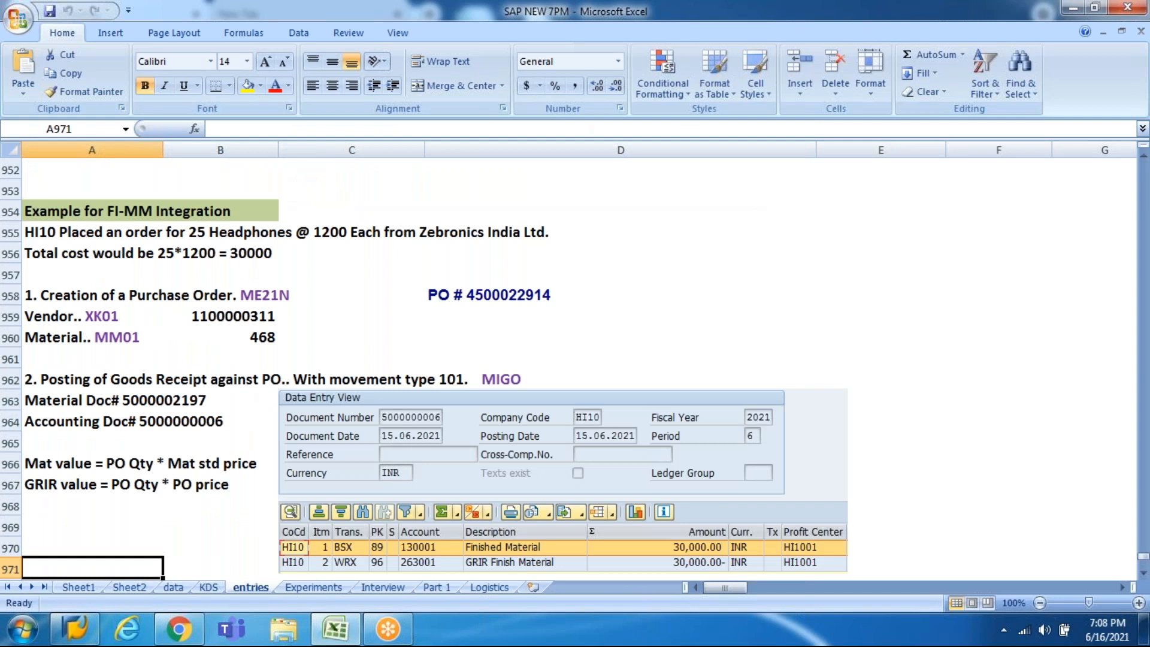
{"action": "key", "text": "Up"}
{"action": "key", "text": "Up"}
{"action": "key", "text": "Up"}
{"action": "key", "text": "Up"}
{"action": "key", "text": "Up"}
{"action": "key", "text": "Up"}
{"action": "key", "text": "Up"}
{"action": "key", "text": "Up"}
{"action": "key", "text": "Up"}
{"action": "key", "text": "Up"}
{"action": "key", "text": "Up"}
{"action": "key", "text": "Up"}
{"action": "key", "text": "Up"}
{"action": "key", "text": "Up"}
{"action": "key", "text": "Up"}
{"action": "key", "text": "Up"}
{"action": "key", "text": "Up"}
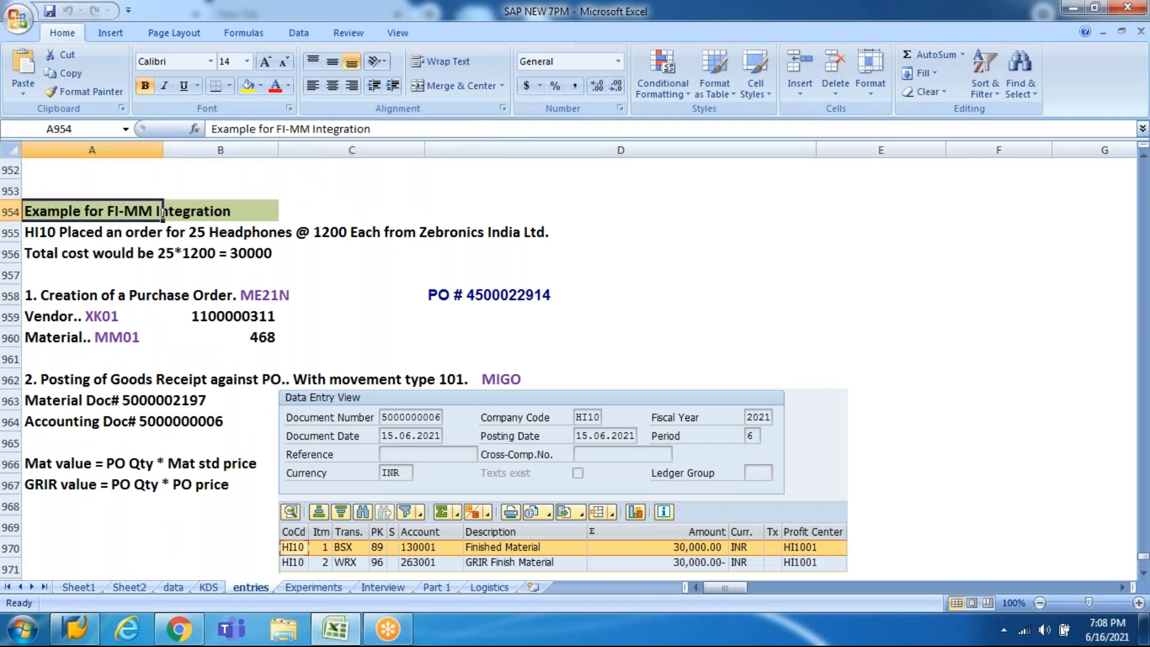
Step: Copy the Example for FI-MM Integration heading cell
{"action": "left_click_drag", "start_coordinate": [161, 212], "coordinate": [422, 219]}
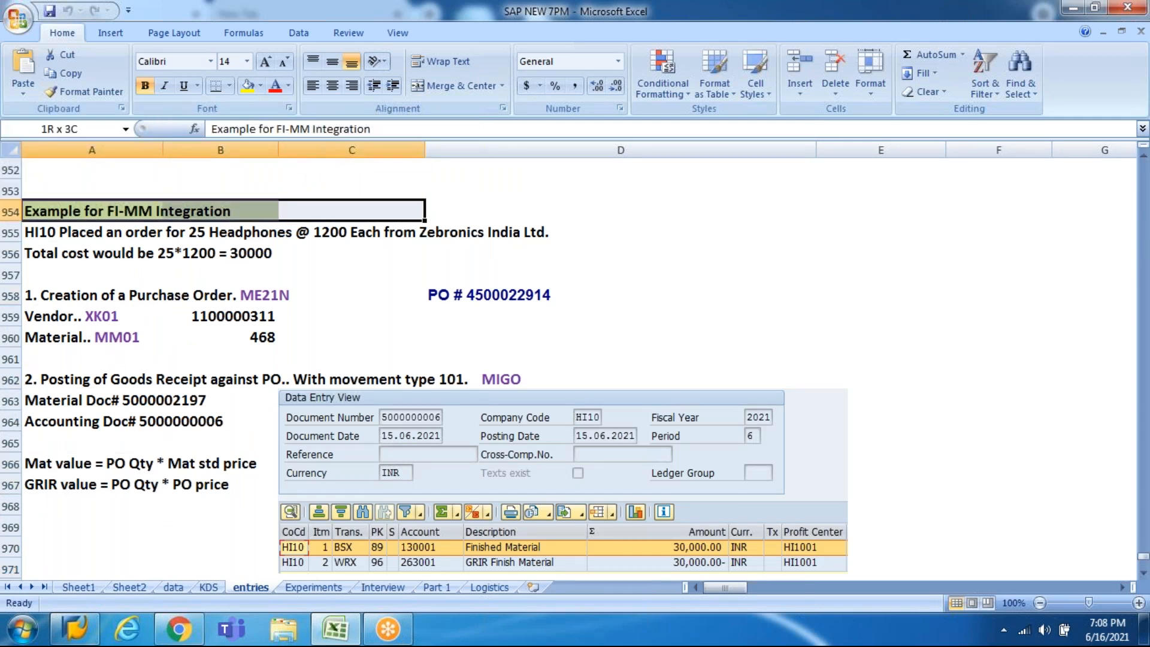
{"action": "key", "text": "shift+Left"}
{"action": "key", "text": "shift+Left"}
{"action": "key", "text": "shift+Right"}
{"action": "key", "text": "shift+Right"}
{"action": "key", "text": "shift+Right"}
{"action": "key", "text": "shift+Right"}
{"action": "key", "text": "shift+Left"}
{"action": "key", "text": "shift+Left"}
{"action": "key", "text": "shift+Left"}
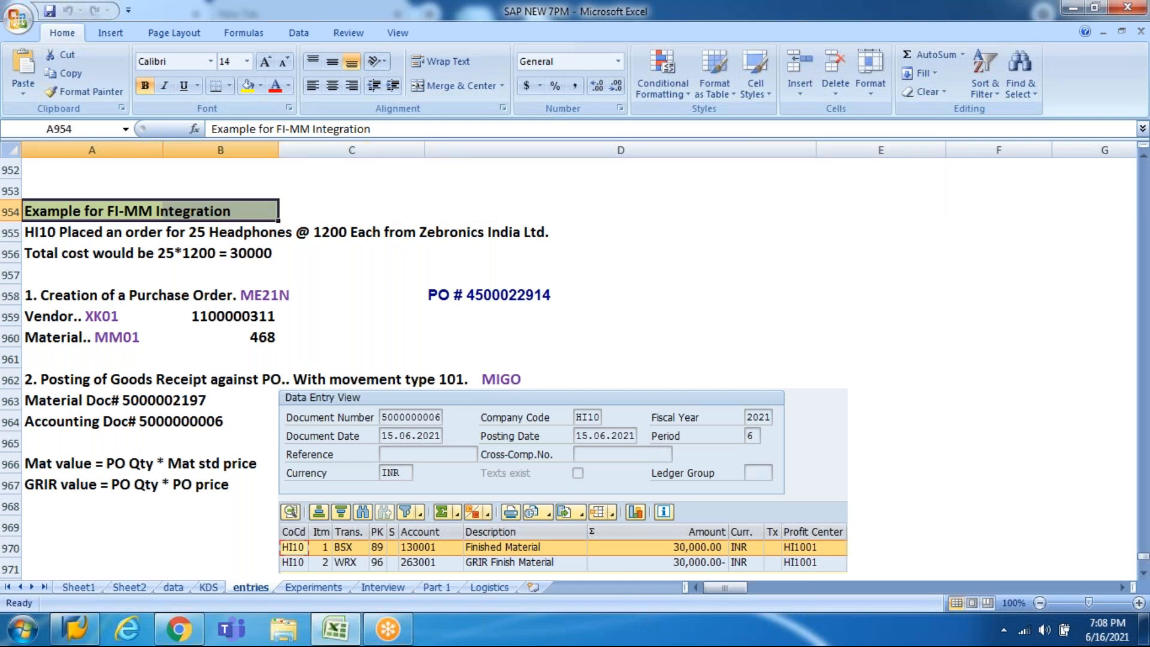
{"action": "key", "text": "ctrl+c"}
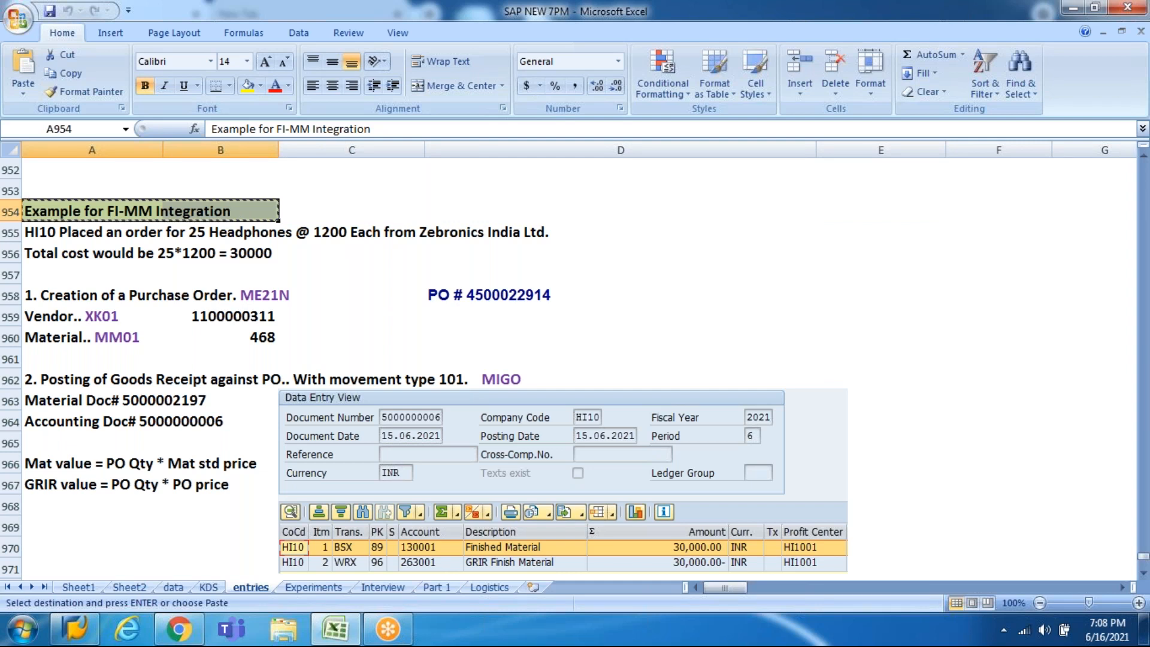
{"action": "key", "text": "shift+Right"}
{"action": "key", "text": "shift+Right"}
{"action": "key", "text": "shift+Right"}
{"action": "key", "text": "shift+Left"}
{"action": "key", "text": "shift+Left"}
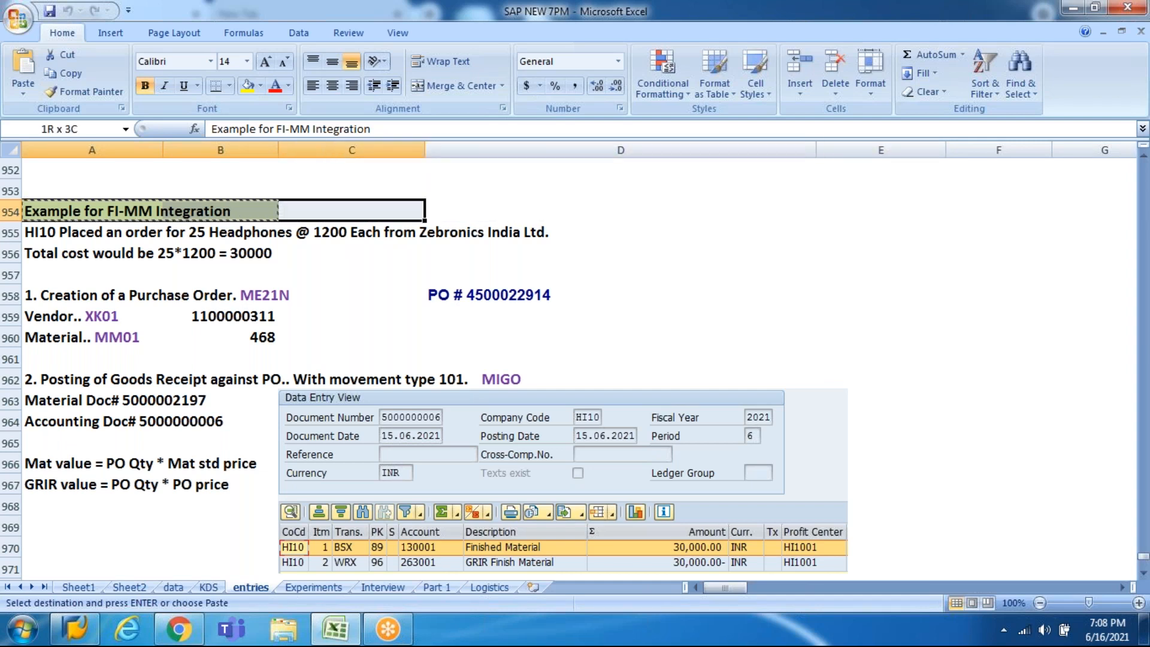
{"action": "key", "text": "shift+Left"}
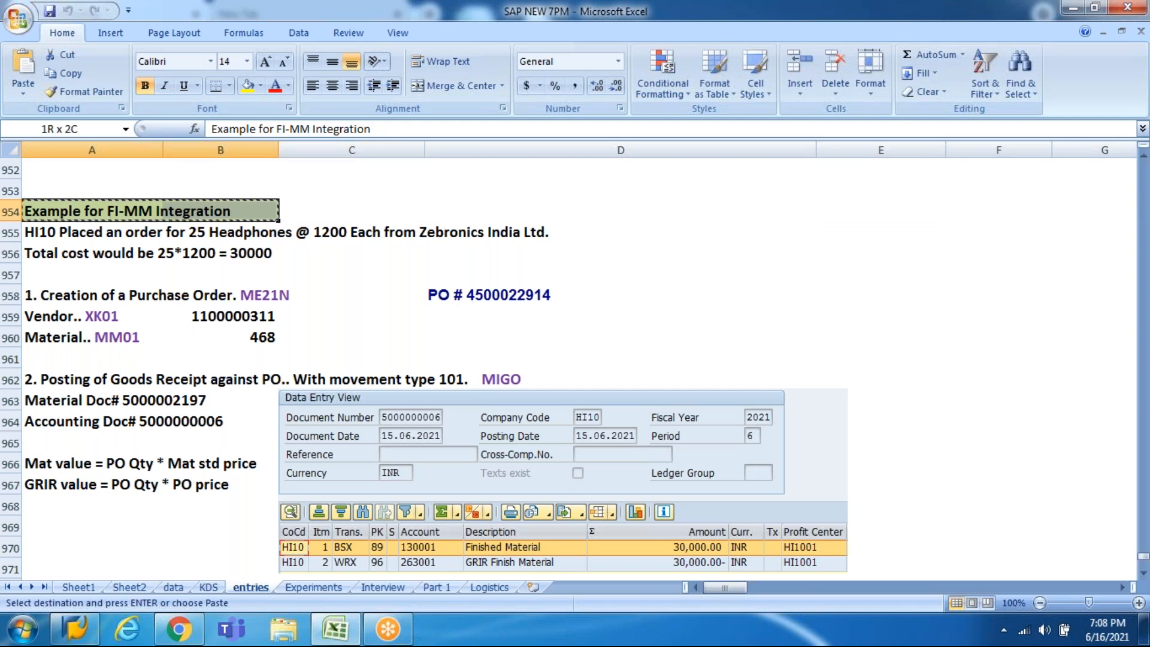
Step: Paste the heading into A986 and change MM to SD, making 'Example for FI-SD Integration'
{"action": "key", "text": "Page_Down"}
{"action": "key", "text": "Page_Down"}
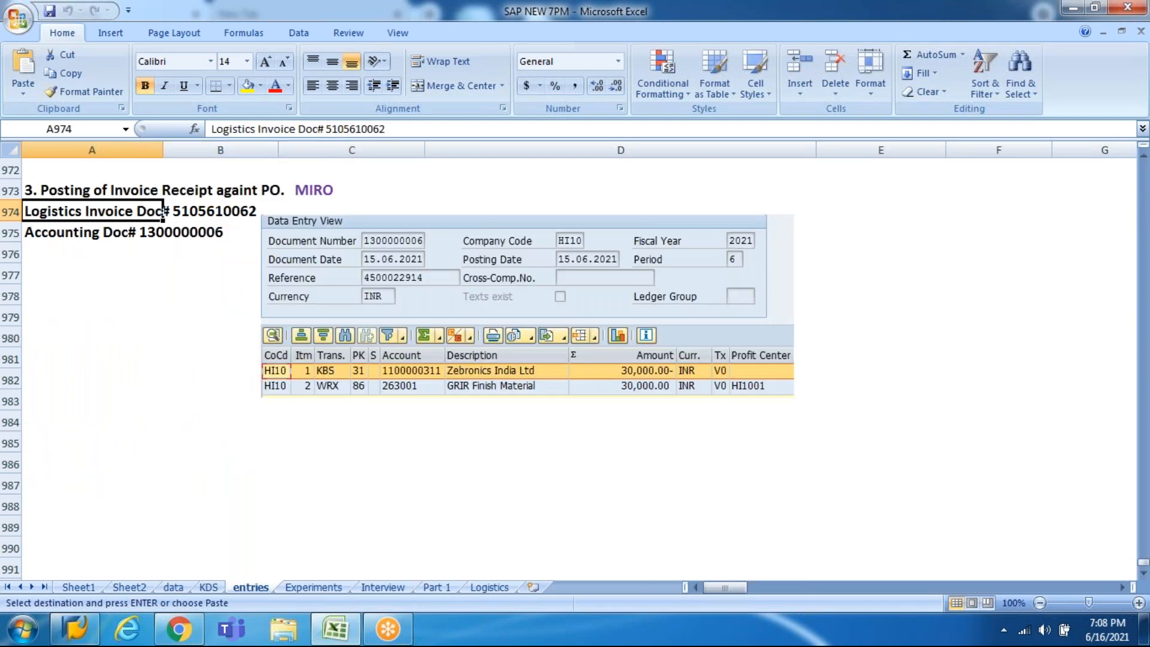
{"action": "key", "text": "Up"}
{"action": "key", "text": "Up"}
{"action": "key", "text": "Up"}
{"action": "key", "text": "Up"}
{"action": "key", "text": "Up"}
{"action": "key", "text": "Up"}
{"action": "key", "text": "Up"}
{"action": "key", "text": "Up"}
{"action": "key", "text": "Up"}
{"action": "key", "text": "Up"}
{"action": "key", "text": "Up"}
{"action": "key", "text": "Up"}
{"action": "key", "text": "Down"}
{"action": "key", "text": "Down"}
{"action": "key", "text": "Down"}
{"action": "key", "text": "Down"}
{"action": "key", "text": "Down"}
{"action": "key", "text": "Down"}
{"action": "key", "text": "Down"}
{"action": "key", "text": "Down"}
{"action": "key", "text": "Down"}
{"action": "key", "text": "Down"}
{"action": "key", "text": "Down"}
{"action": "key", "text": "Down"}
{"action": "key", "text": "Down"}
{"action": "key", "text": "Down"}
{"action": "key", "text": "Down"}
{"action": "key", "text": "Down"}
{"action": "key", "text": "Down"}
{"action": "key", "text": "Down"}
{"action": "key", "text": "Down"}
{"action": "key", "text": "Down"}
{"action": "key", "text": "Down"}
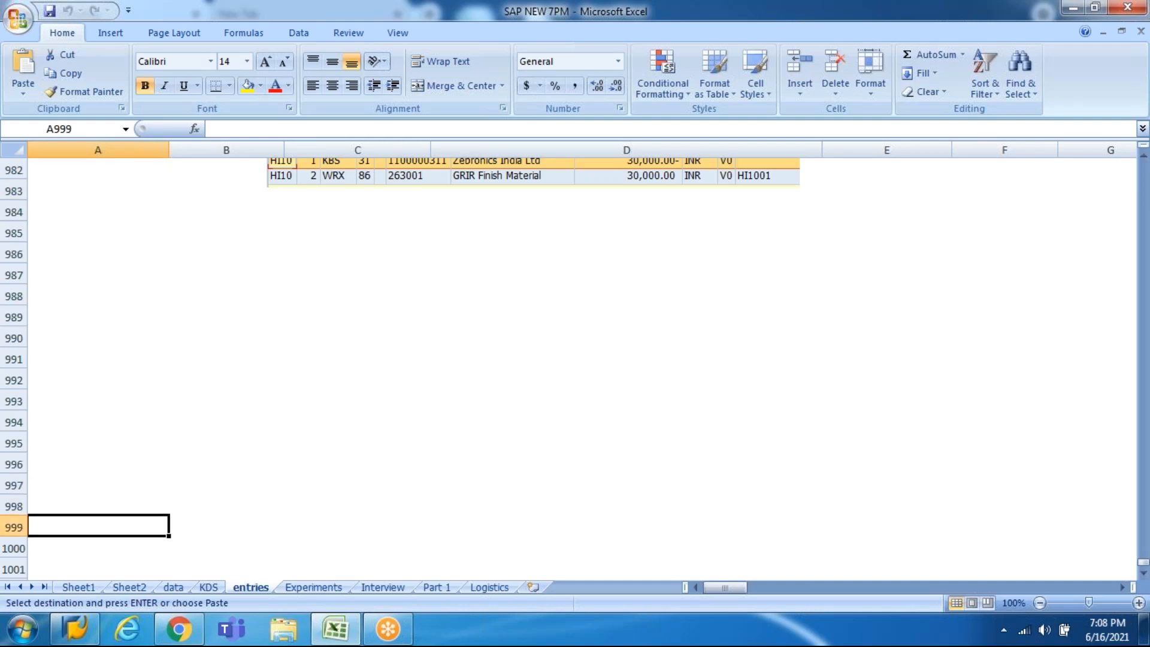
{"action": "left_click", "coordinate": [60, 208]}
{"action": "key", "text": "ctrl+v"}
{"action": "key", "text": "F2"}
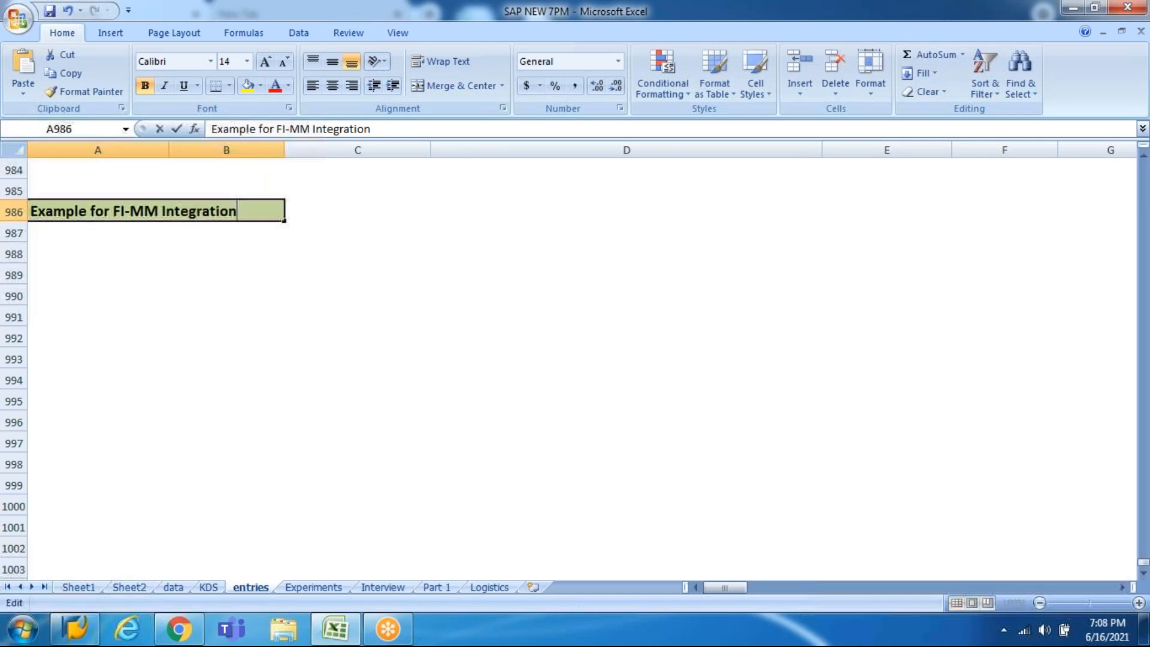
{"action": "key", "text": "ctrl+Left"}
{"action": "key", "text": "ctrl+Left"}
{"action": "key", "text": "shift+Right"}
{"action": "key", "text": "shift+Right"}
{"action": "key", "text": "shift+Right"}
{"action": "key", "text": "shift+Right"}
{"action": "key", "text": "shift+Left"}
{"action": "key", "text": "shift+Left"}
{"action": "type", "text": "SD"}
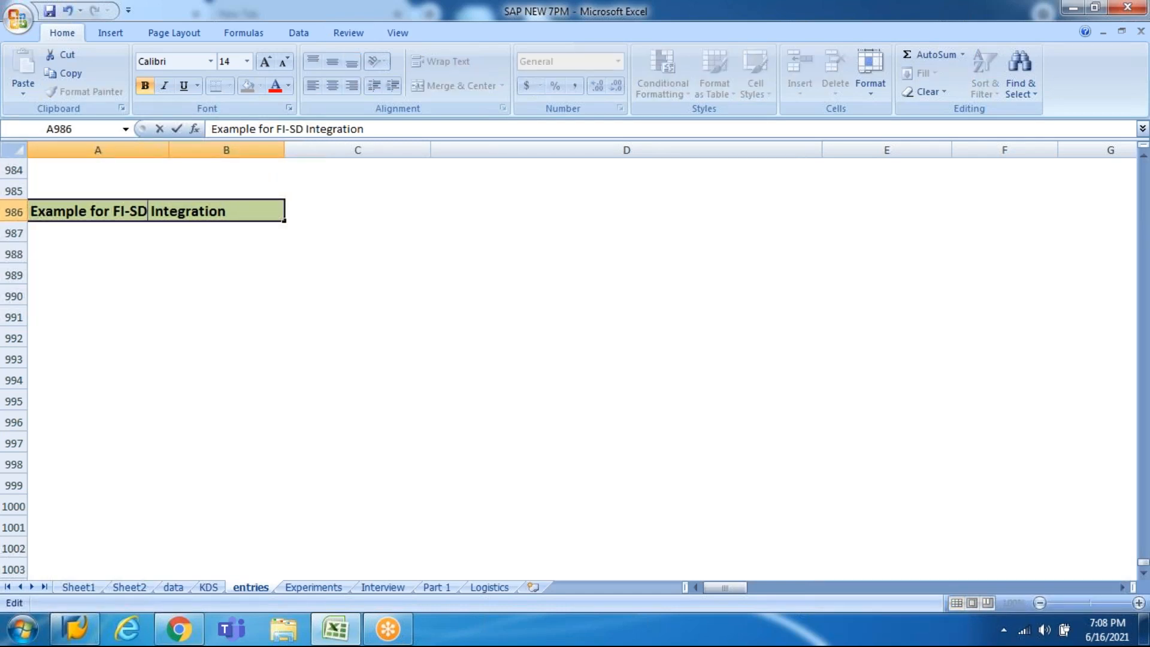
{"action": "key", "text": "Tab"}
{"action": "key", "text": "Down"}
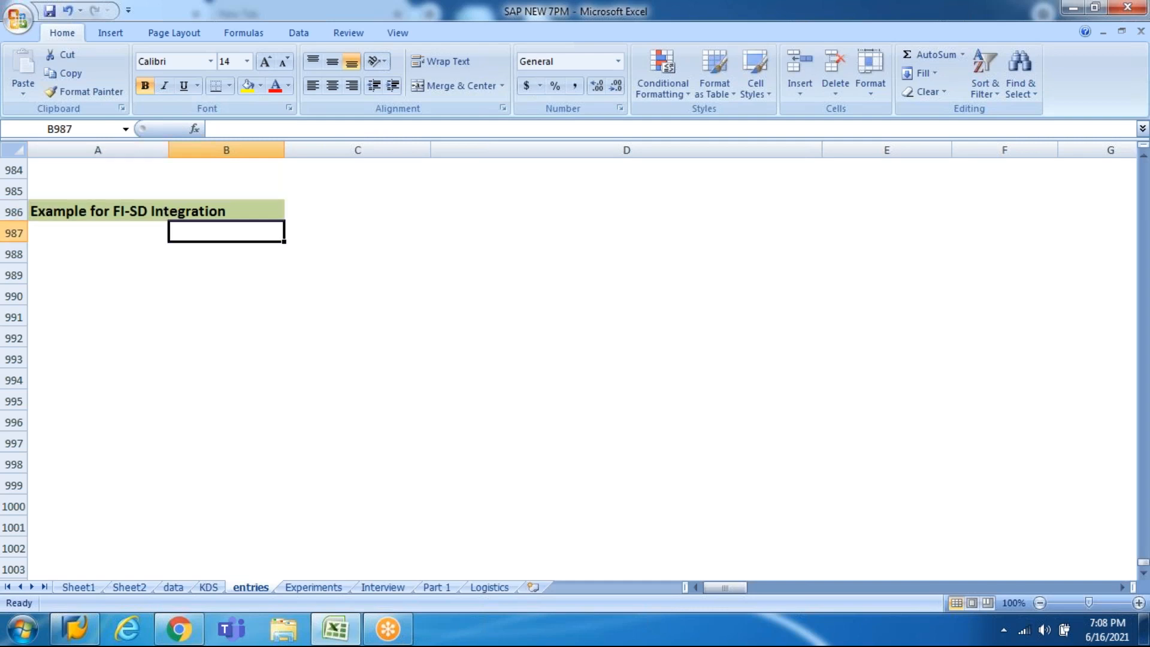
{"action": "key", "text": "Left"}
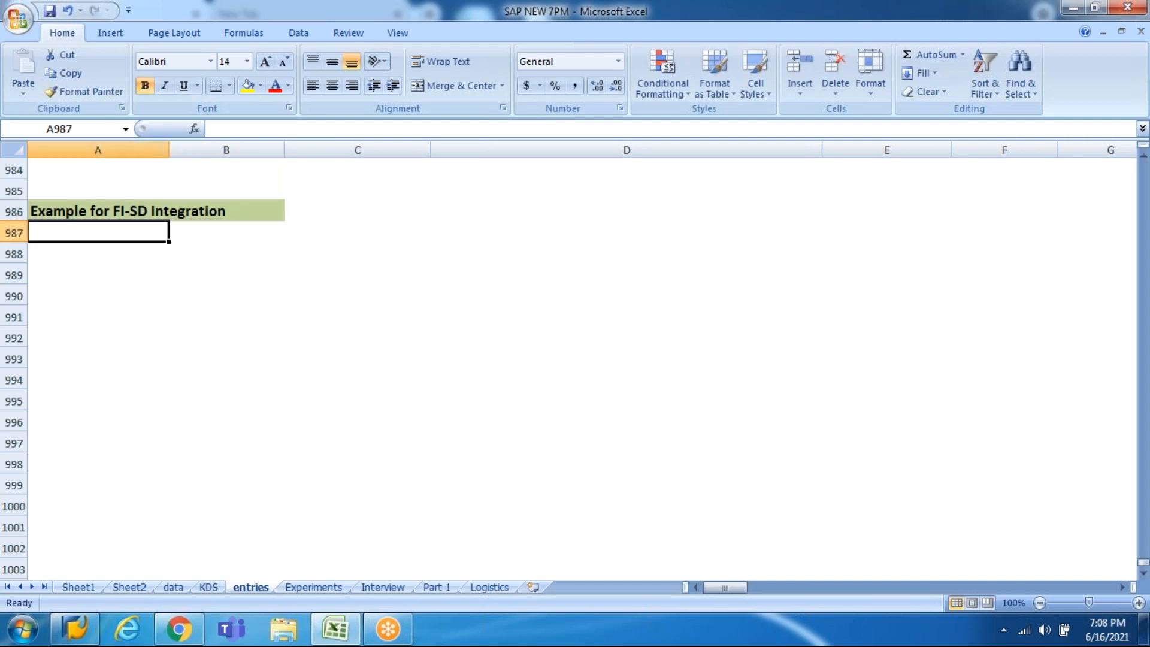
Step: Enter 'We got an order from Reliance Jio... For 30 Qty of I20 Cars @ 800000 Per car.' in A987
{"action": "type", "text": "W"}
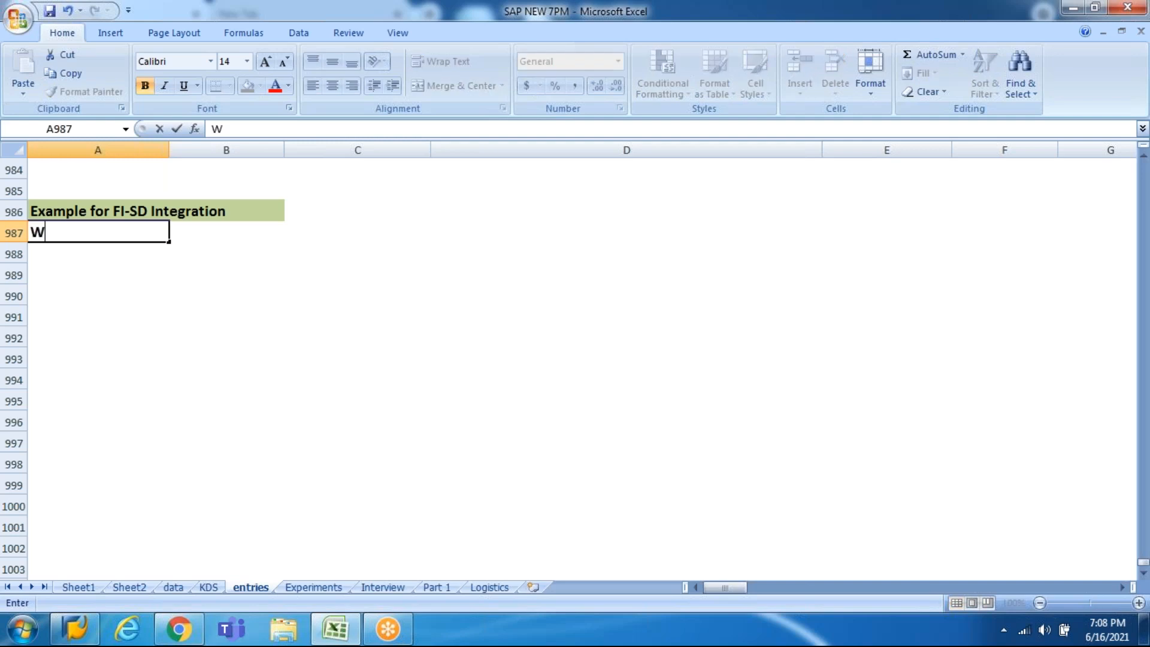
{"action": "type", "text": "e got an orde"}
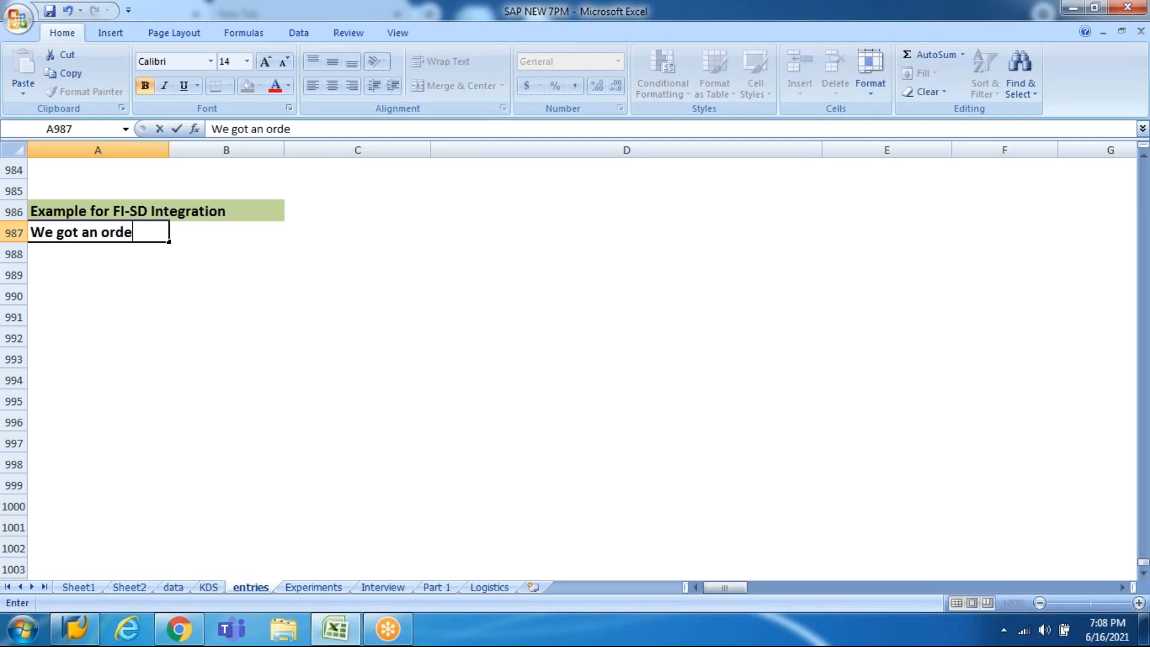
{"action": "type", "text": "r from"}
{"action": "type", "text": "Reliance "}
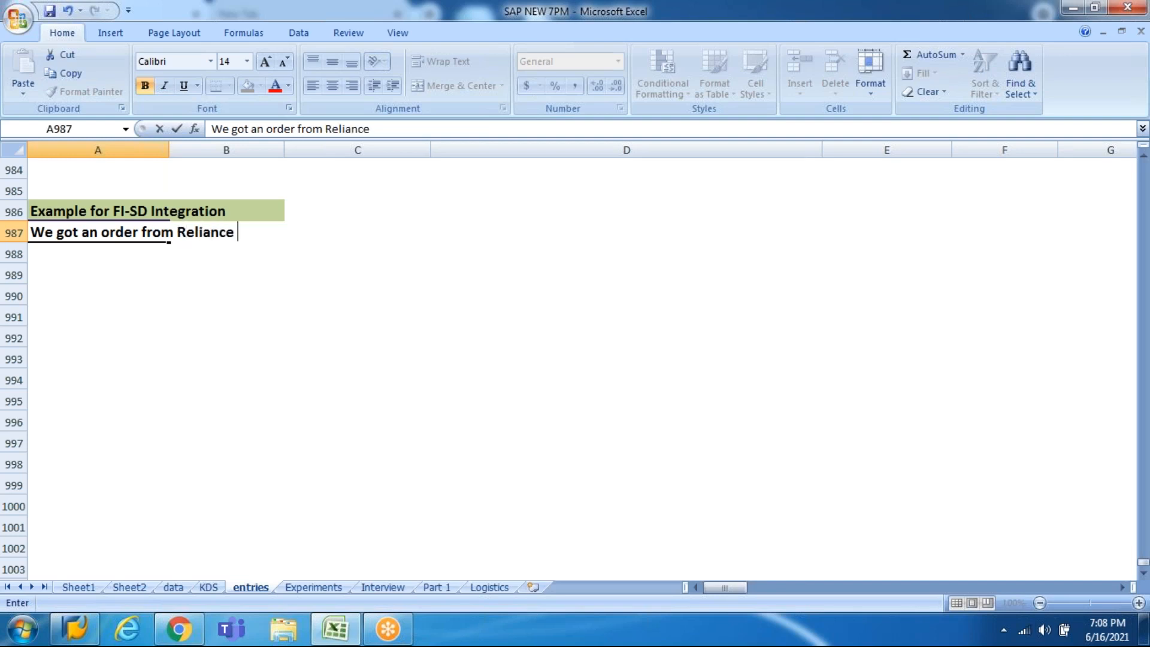
{"action": "type", "text": "Jio... For "}
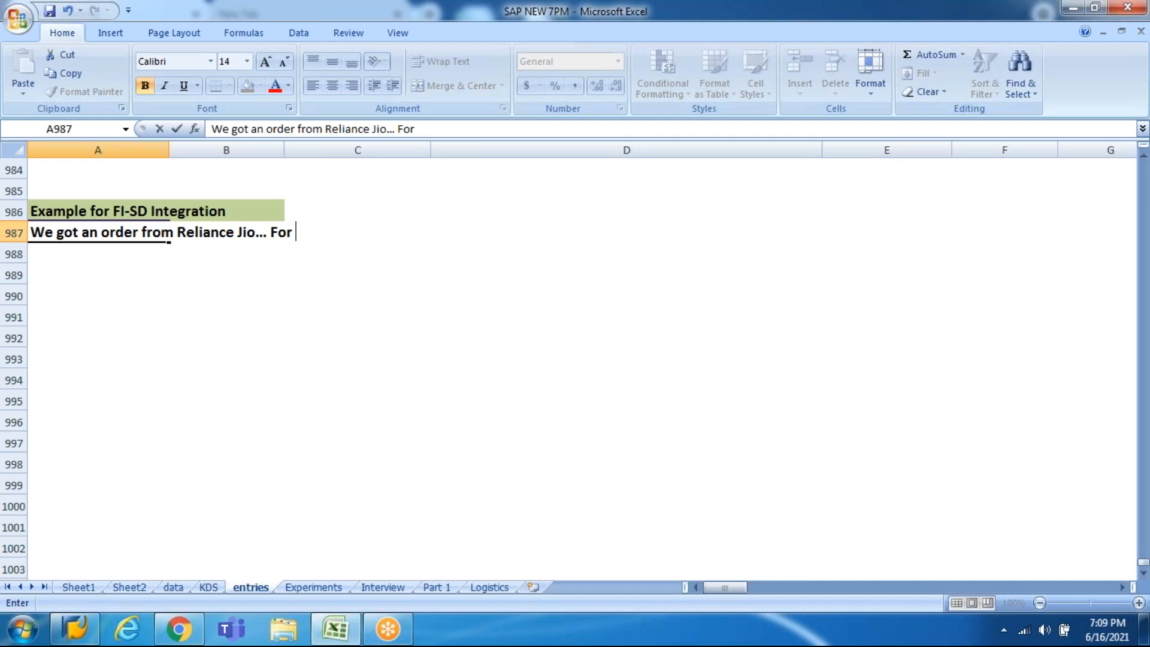
{"action": "type", "text": "30Wty o"}
{"action": "key", "text": "BackSpace"}
{"action": "key", "text": "BackSpace"}
{"action": "key", "text": "BackSpace"}
{"action": "key", "text": "BackSpace"}
{"action": "key", "text": "BackSpace"}
{"action": "type", "text": "Qty of"}
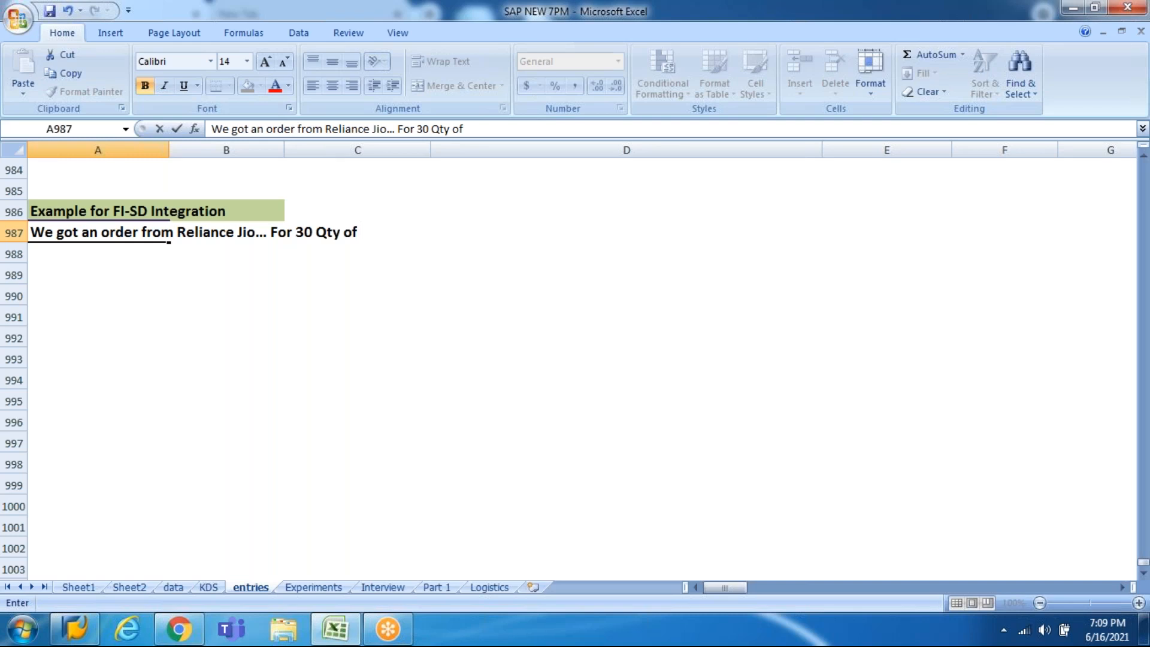
{"action": "type", "text": "I20 Cars"}
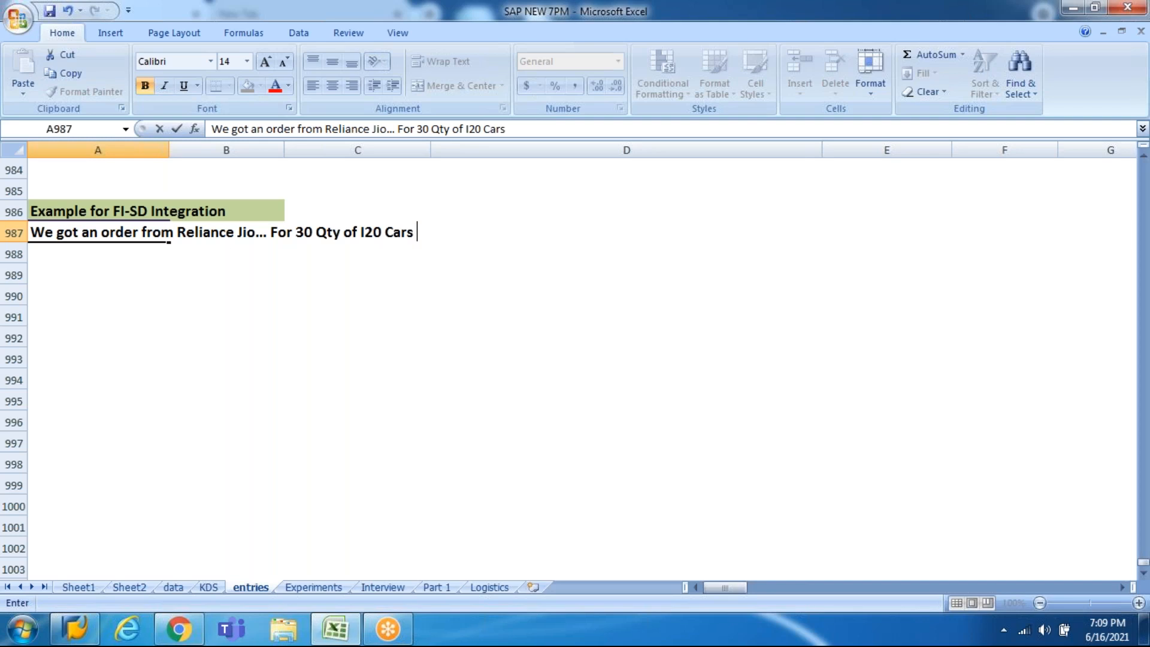
{"action": "type", "text": " @"}
{"action": "type", "text": "750"}
{"action": "key", "text": "BackSpace"}
{"action": "key", "text": "BackSpace"}
{"action": "key", "text": "BackSpace"}
{"action": "type", "text": "800000"}
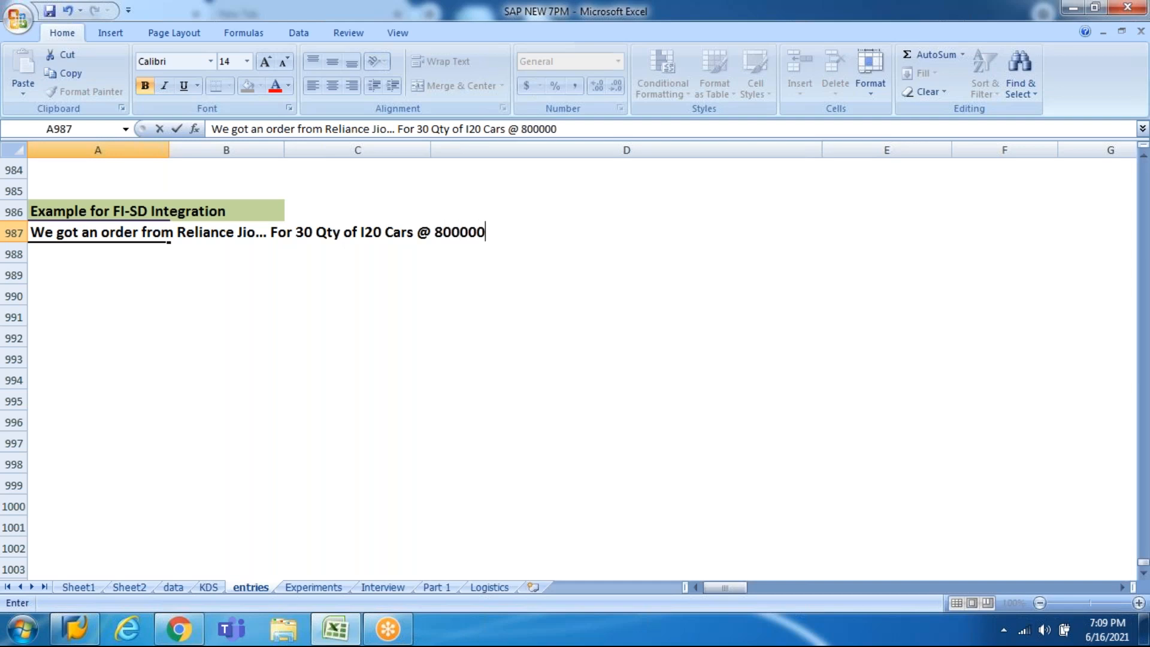
{"action": "type", "text": " Per cae"}
{"action": "key", "text": "BackSpace"}
{"action": "type", "text": "r."}
{"action": "key", "text": "Return"}
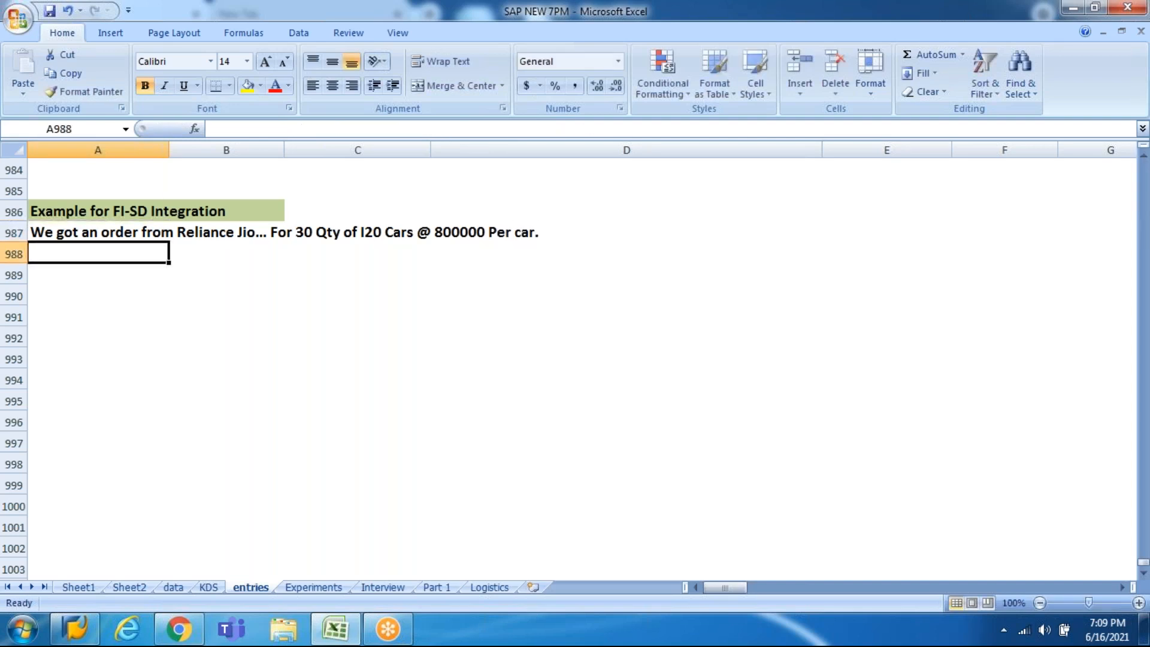
Step: Return to the spreadsheet and move to row 988 below the order sentence
{"action": "left_click", "coordinate": [857, 101]}
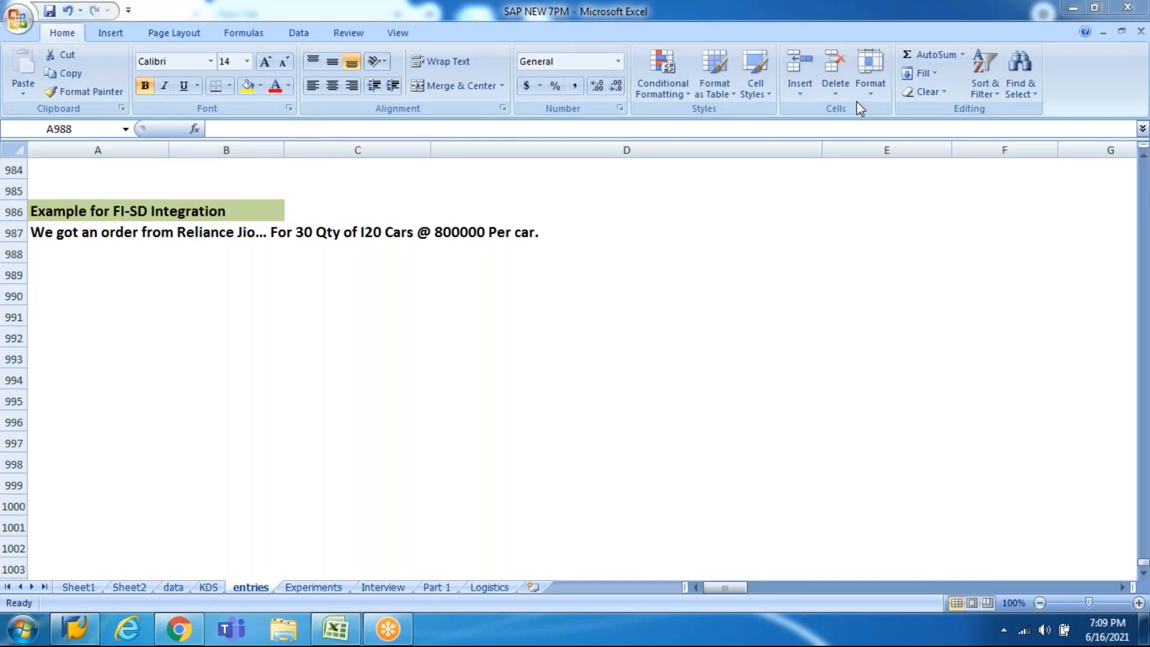
{"action": "left_click", "coordinate": [643, 331]}
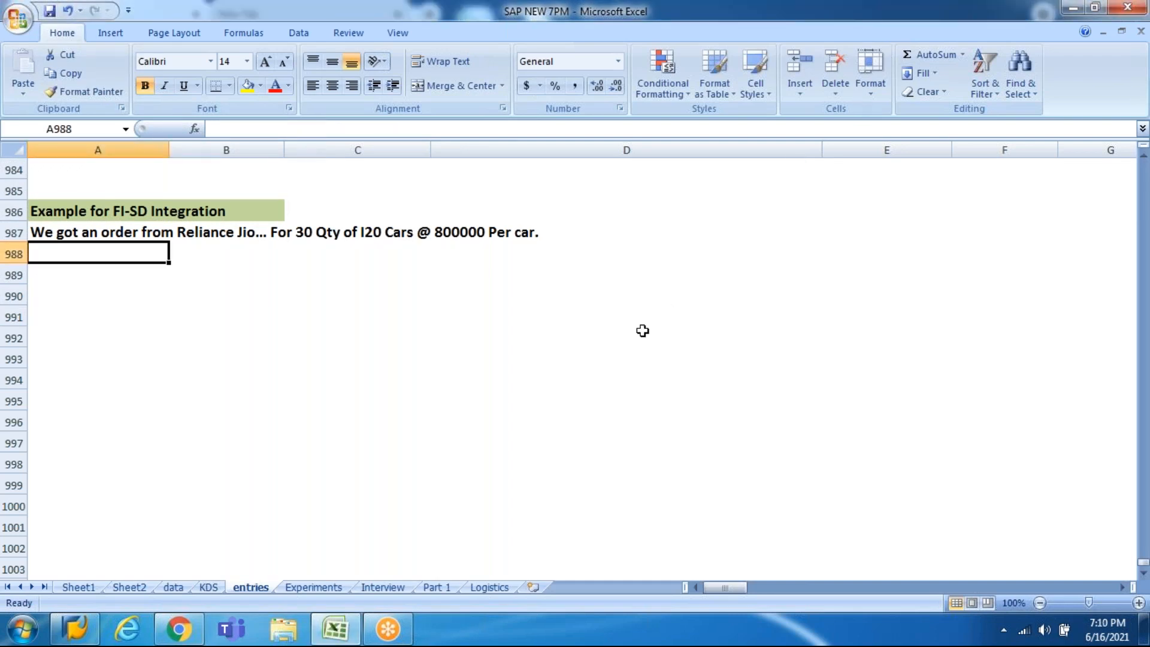
{"action": "key", "text": "Up"}
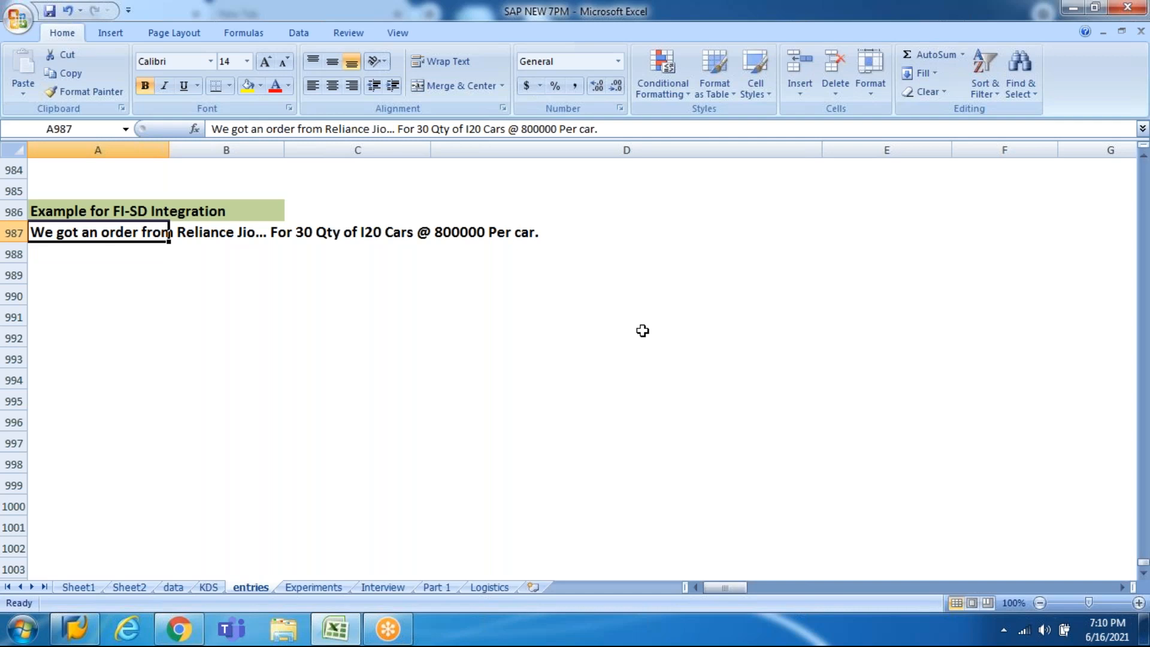
{"action": "key", "text": "Down"}
{"action": "key", "text": "Down"}
{"action": "key", "text": "Down"}
{"action": "key", "text": "Up"}
{"action": "key", "text": "Up"}
{"action": "key", "text": "Up"}
{"action": "key", "text": "Down"}
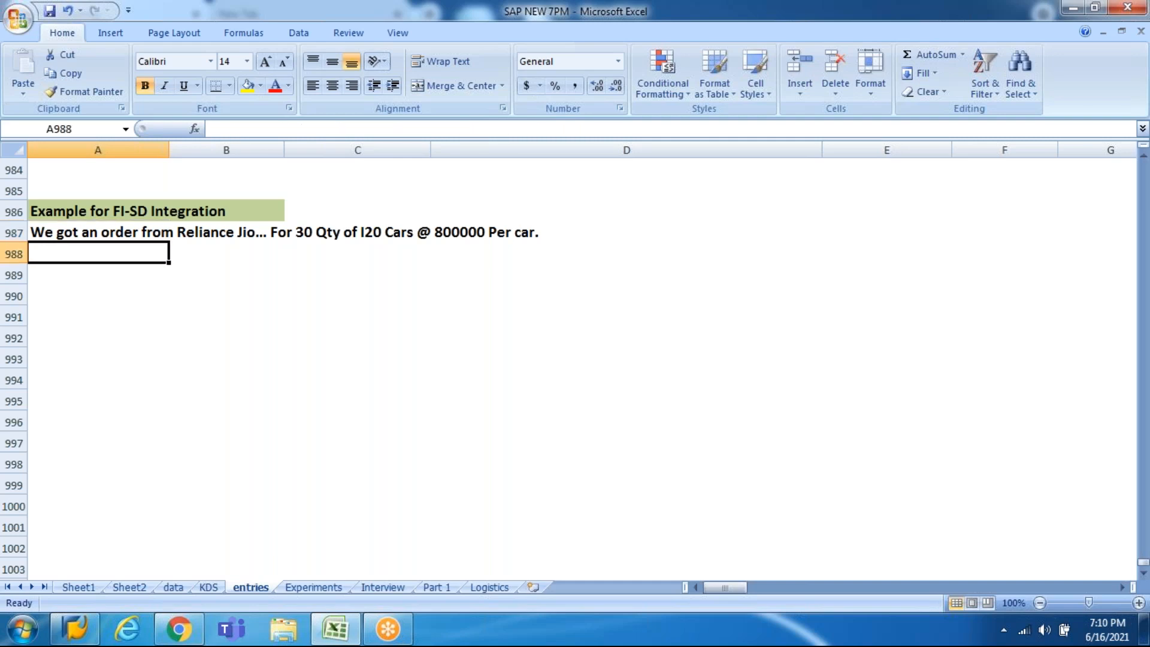
Step: Enter 'Customer: Reliance Jio - XD01' in A988
{"action": "type", "text": "Custome"}
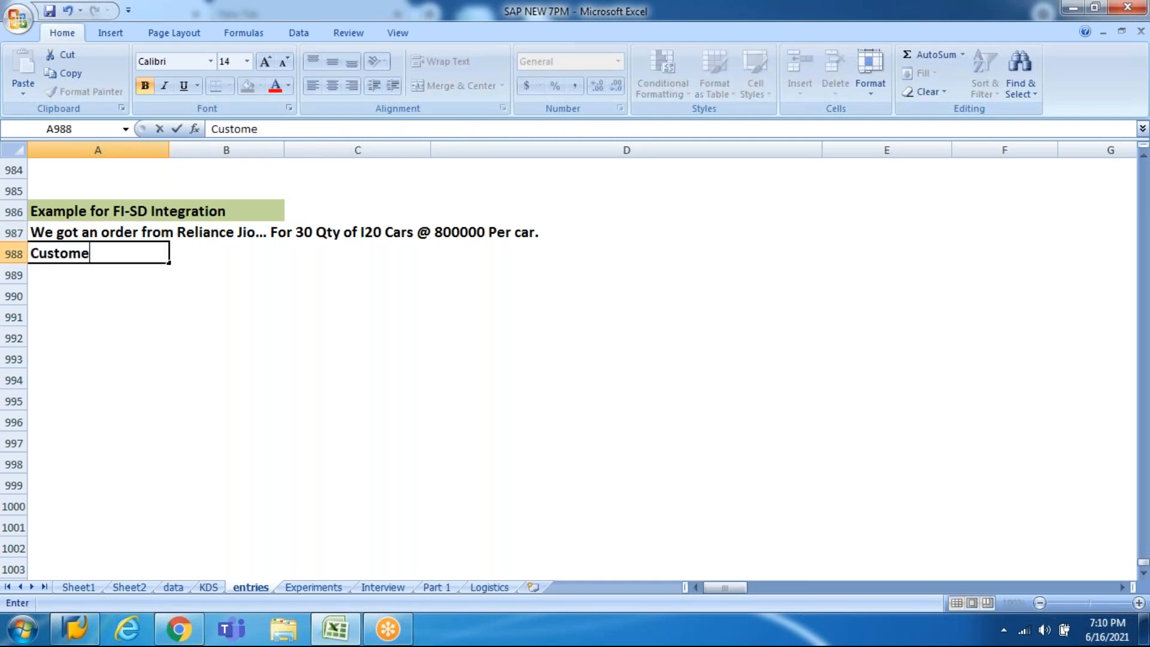
{"action": "type", "text": "r:"}
{"action": "type", "text": "Reliance J"}
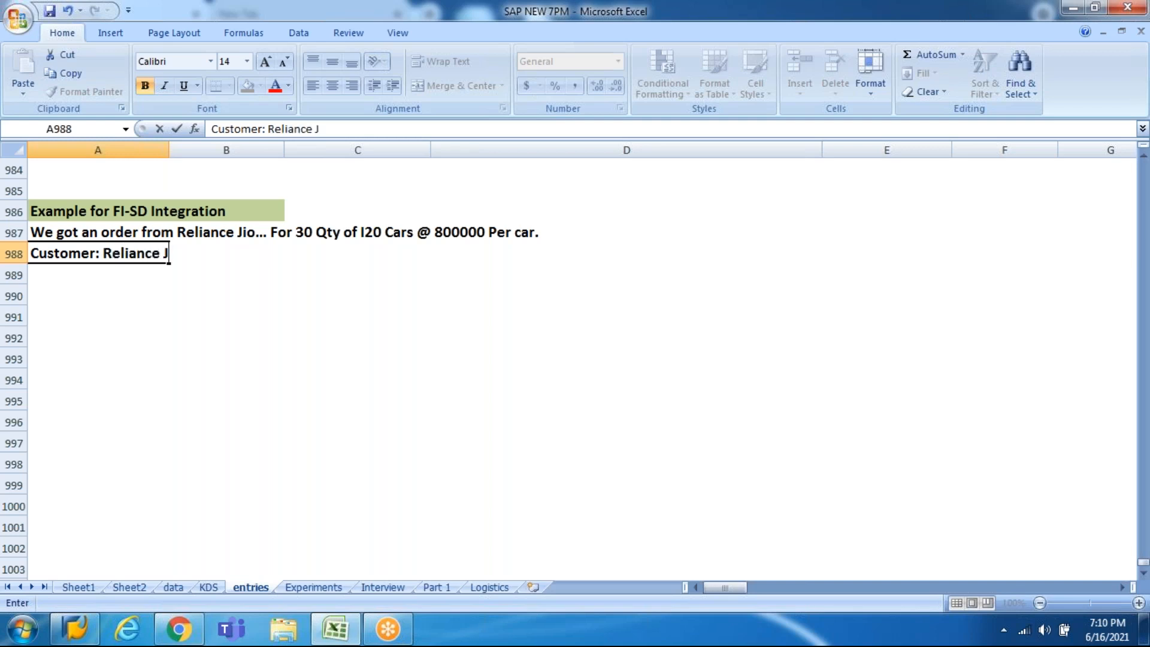
{"action": "type", "text": "io    -"}
{"action": "left_click", "coordinate": [866, 95]}
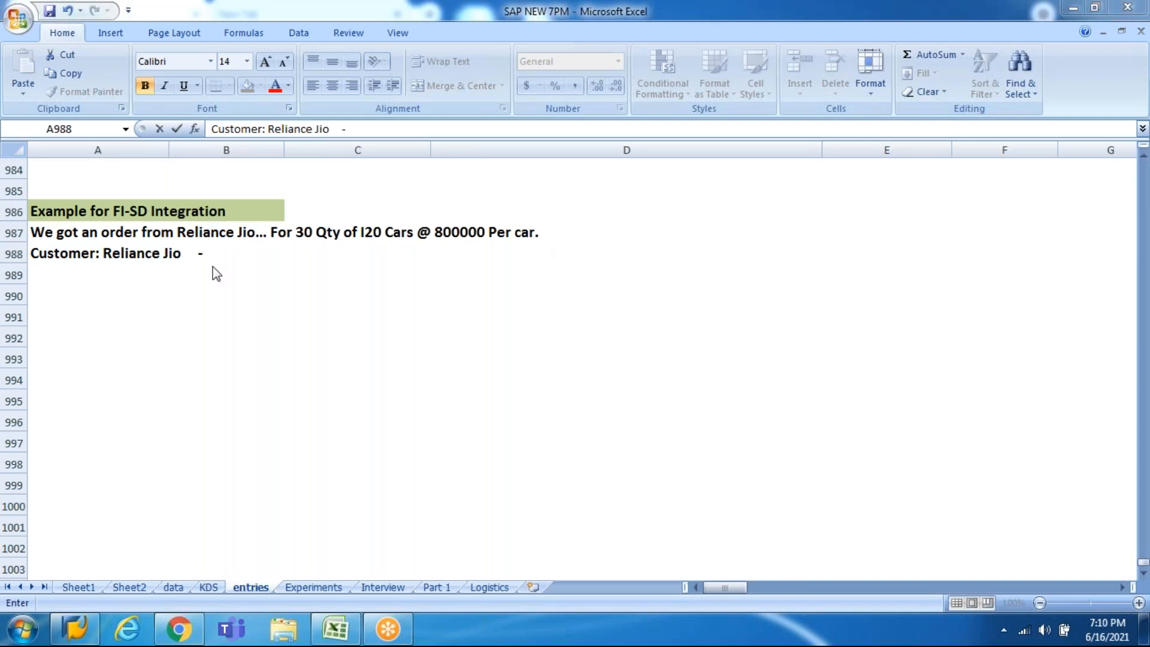
{"action": "left_click", "coordinate": [179, 259]}
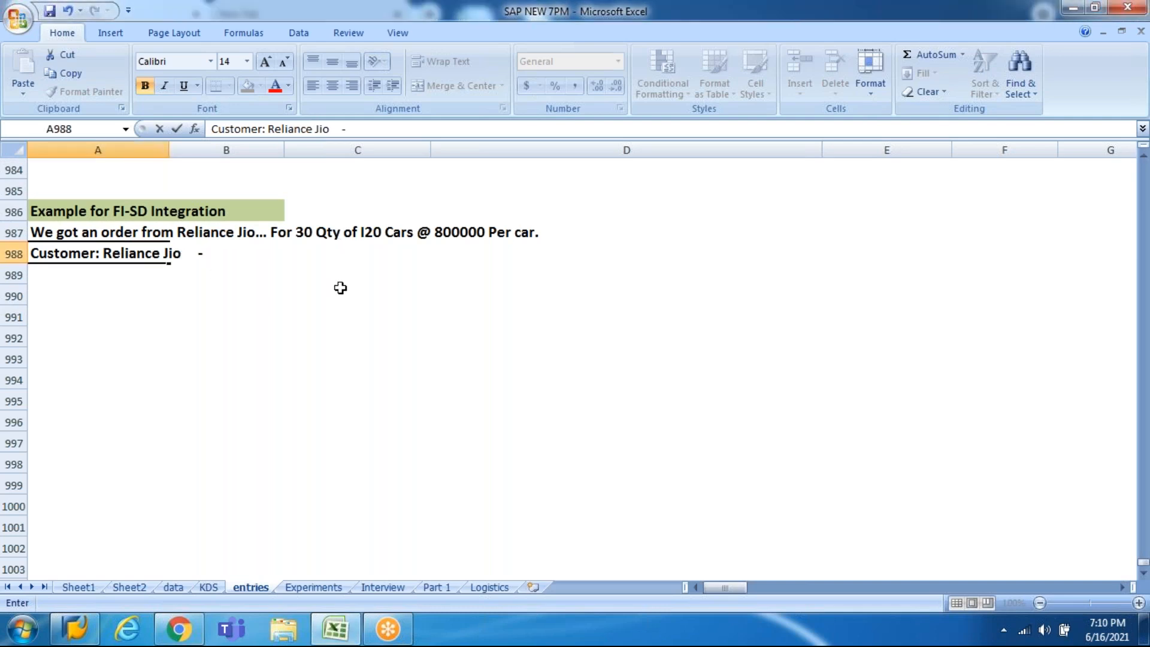
{"action": "type", "text": "XD01"}
{"action": "key", "text": "ctrl+Return"}
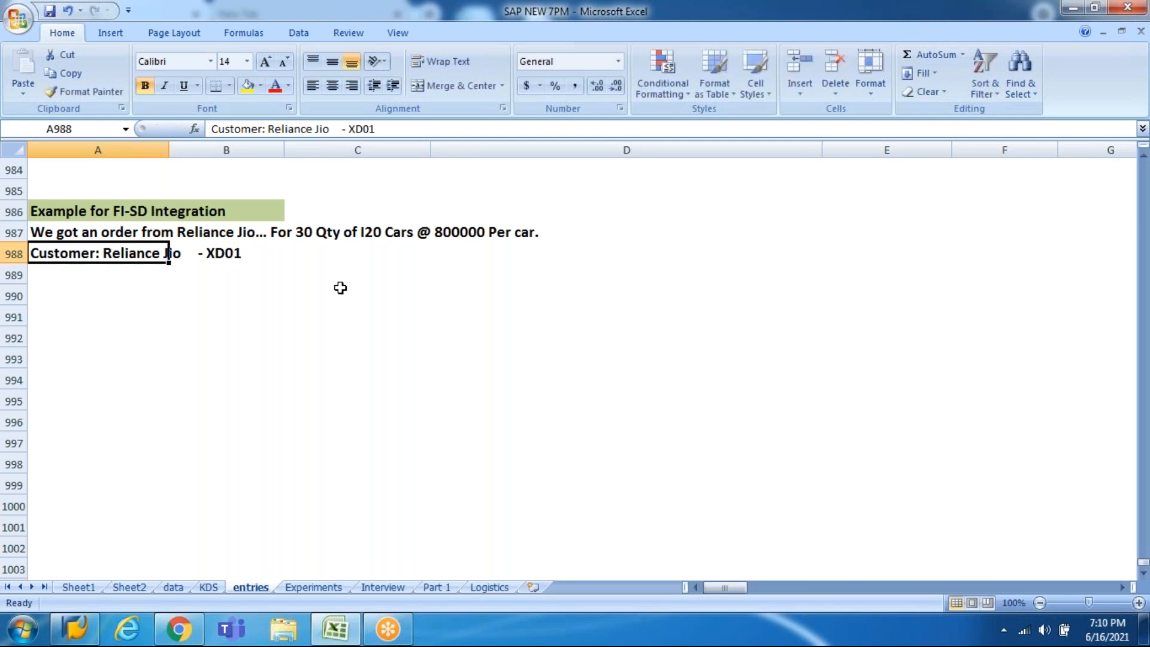
Step: Colour the XD01 code purple in the customer note
{"action": "key", "text": "F2"}
{"action": "key", "text": "ctrl+shift+Left"}
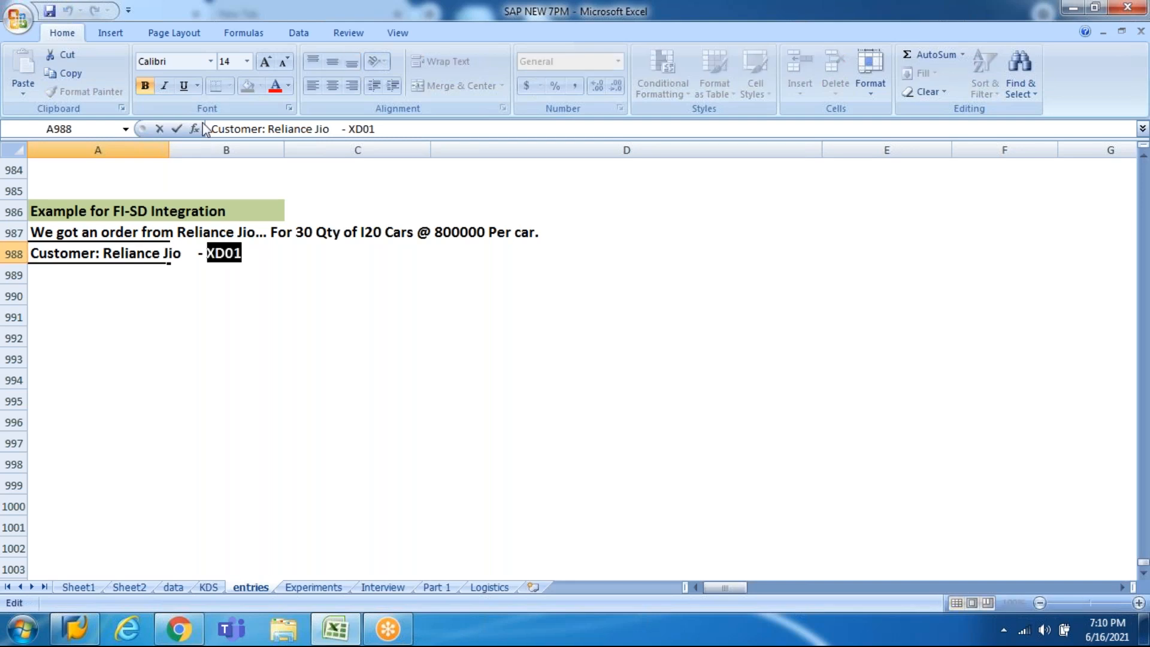
{"action": "left_click", "coordinate": [288, 89]}
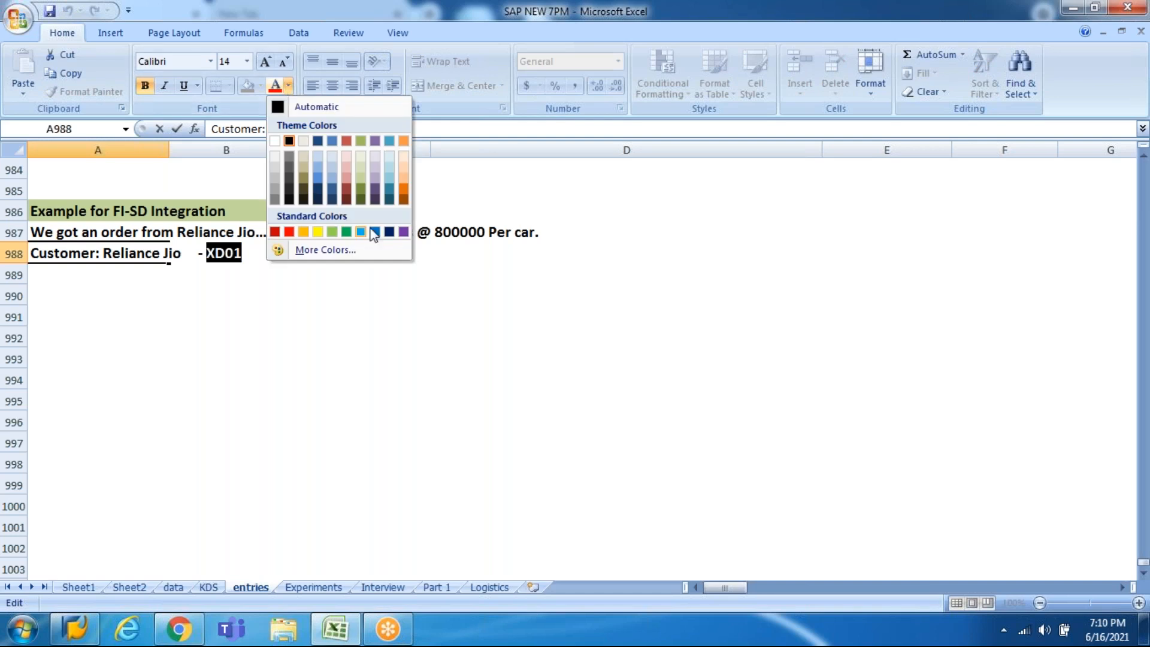
{"action": "left_click", "coordinate": [403, 230]}
{"action": "left_click", "coordinate": [288, 341]}
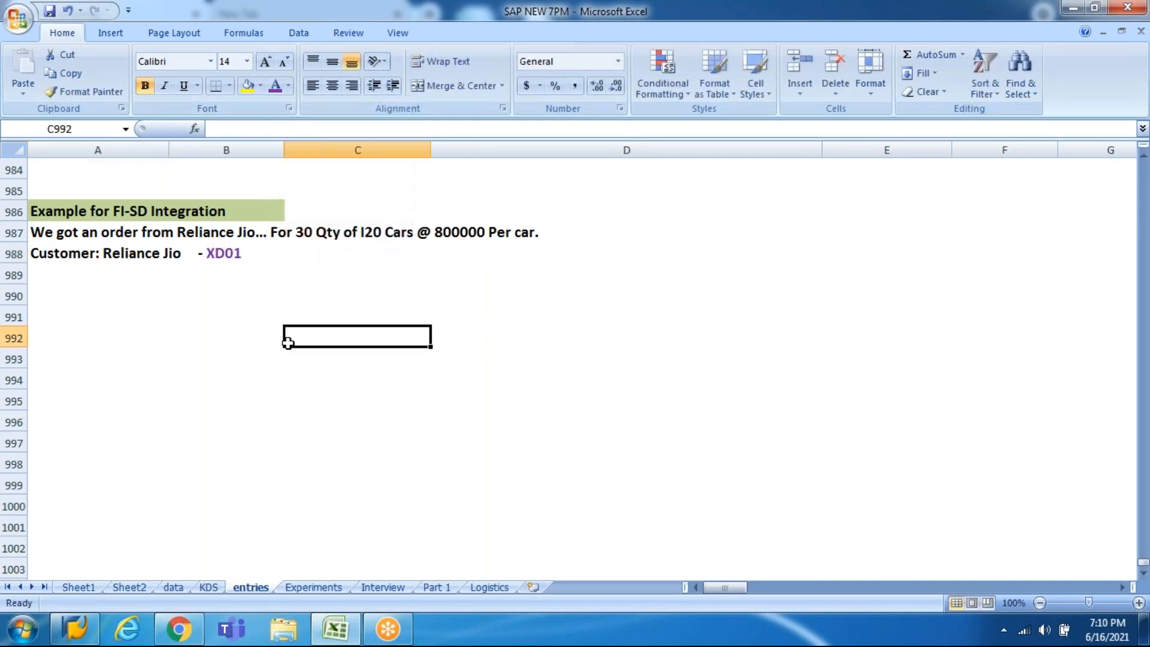
{"action": "key", "text": "Home"}
{"action": "key", "text": "Up"}
{"action": "key", "text": "Up"}
{"action": "key", "text": "Up"}
{"action": "key", "text": "Up"}
{"action": "key", "text": "Down"}
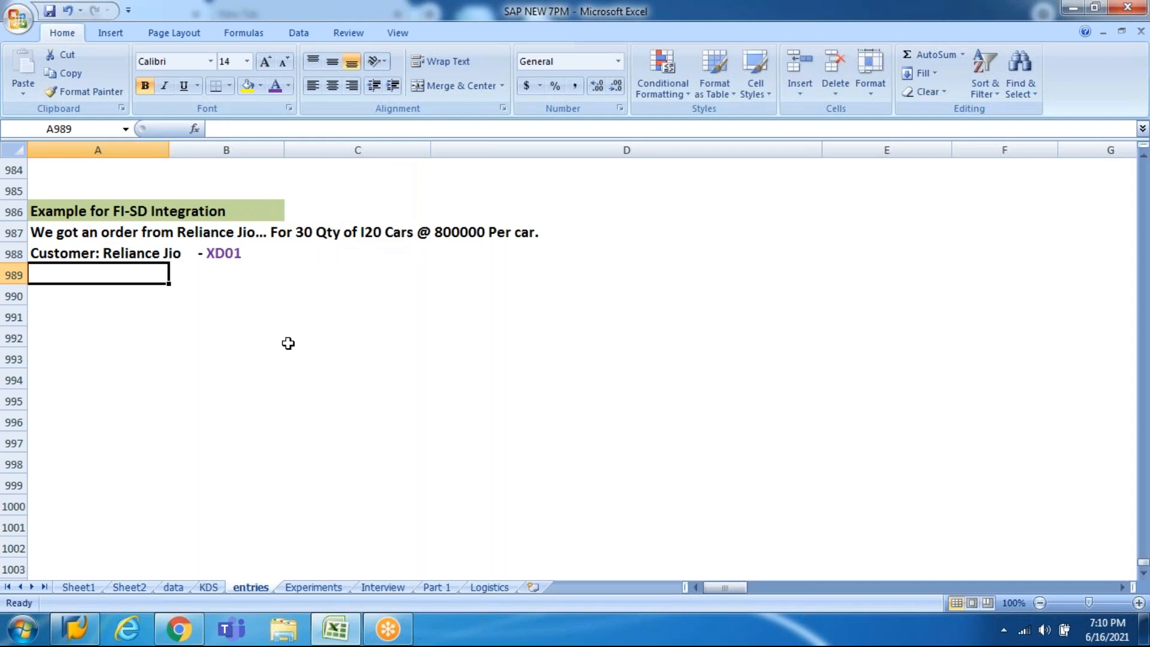
Step: Enter 'Material Master: I20 Car - MM01' in A989
{"action": "type", "text": "Ma"}
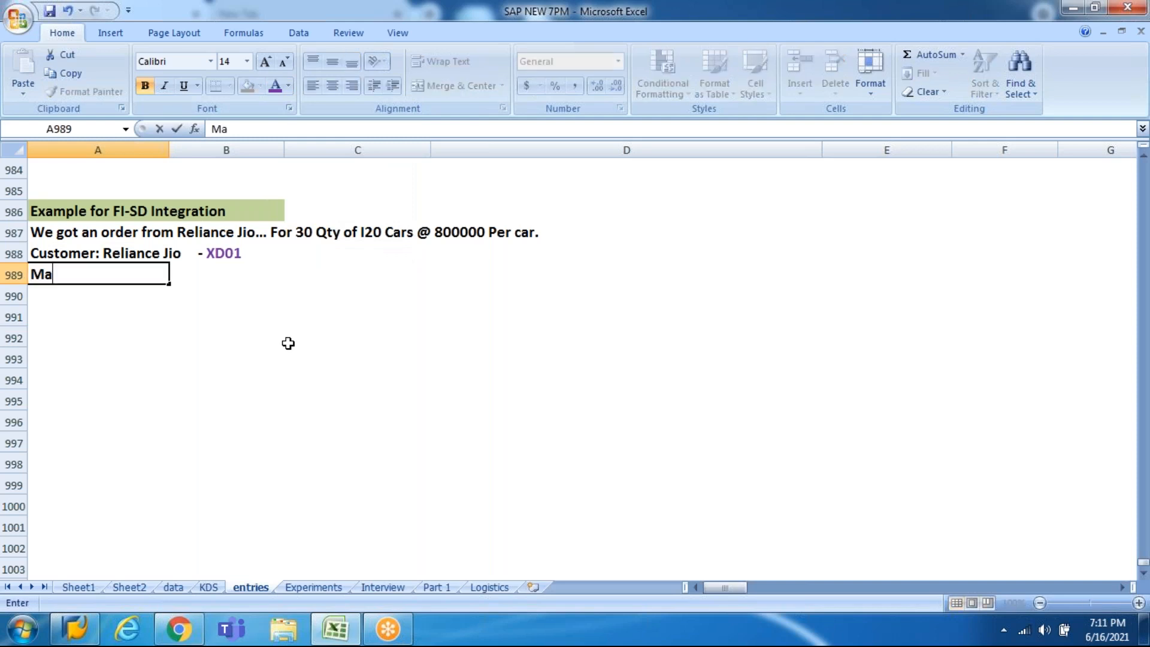
{"action": "type", "text": "terial Master"}
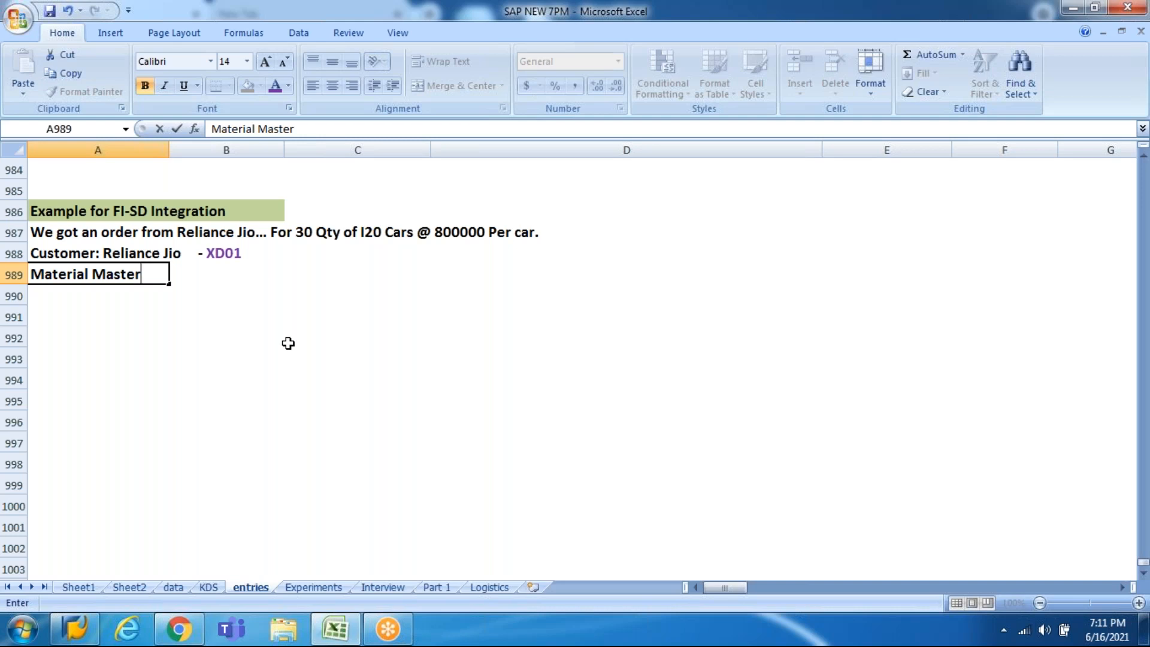
{"action": "type", "text": ": I20 Car"}
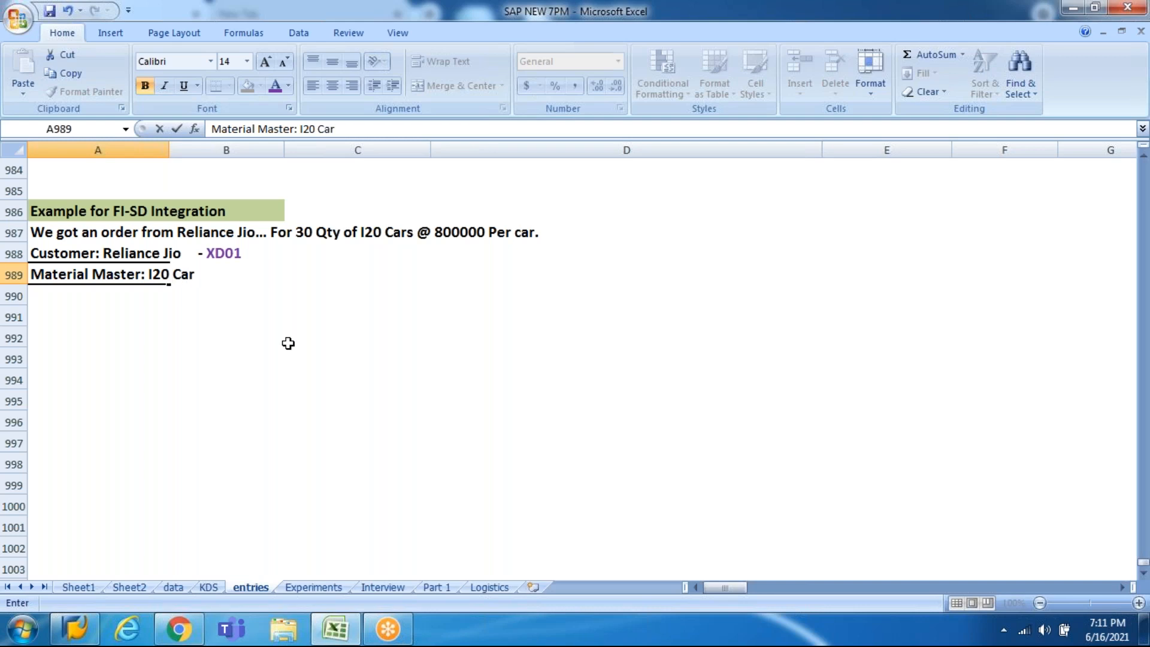
{"action": "type", "text": "  -"}
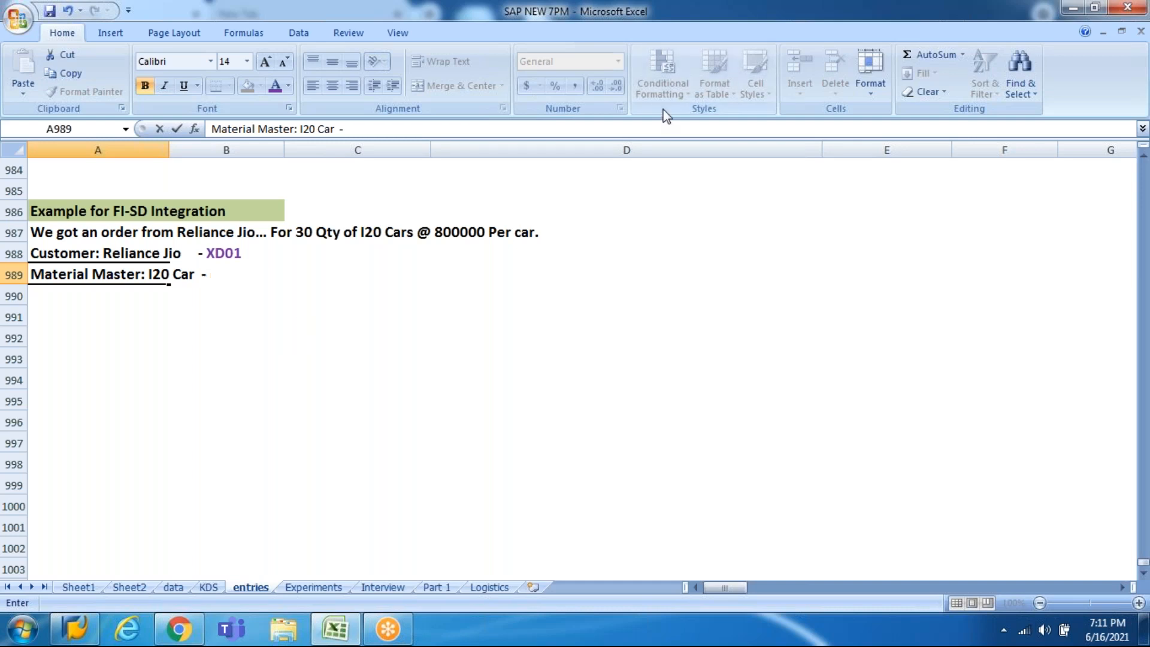
{"action": "left_click", "coordinate": [843, 87]}
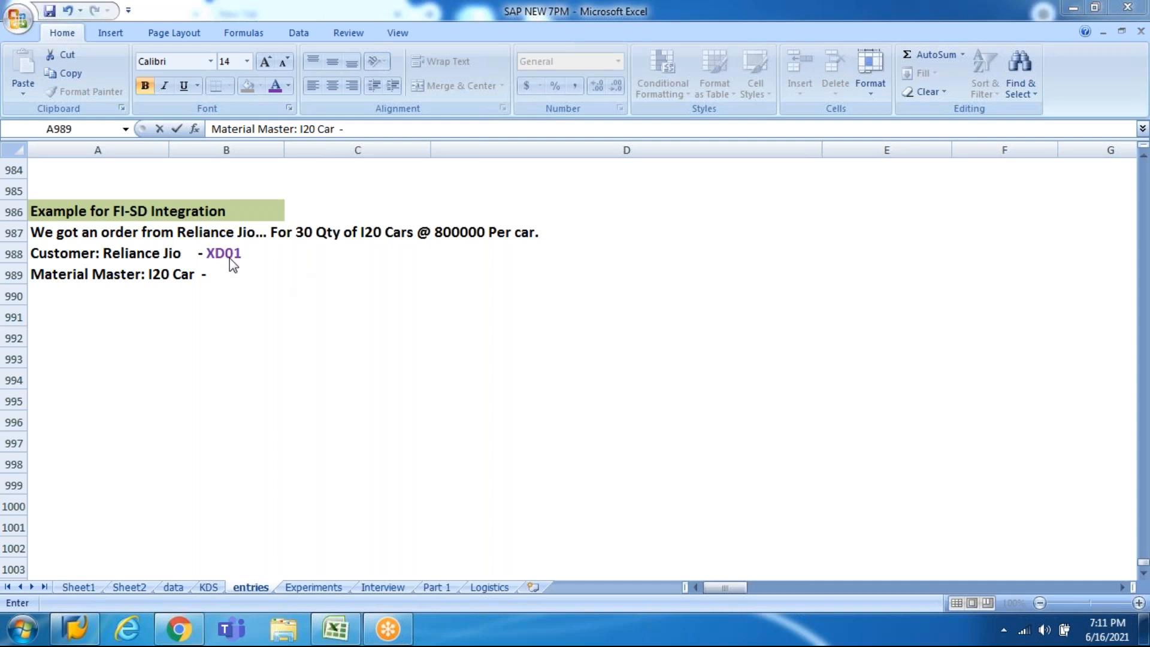
{"action": "left_click", "coordinate": [156, 283]}
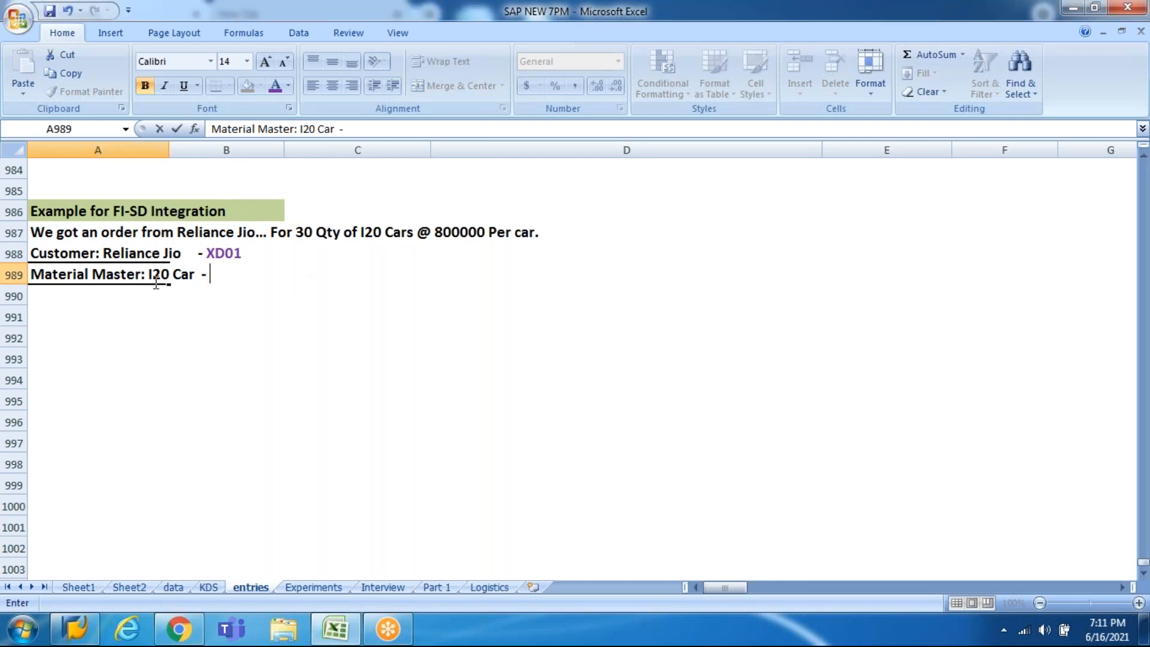
{"action": "type", "text": "MM01"}
{"action": "key", "text": "ctrl+Return"}
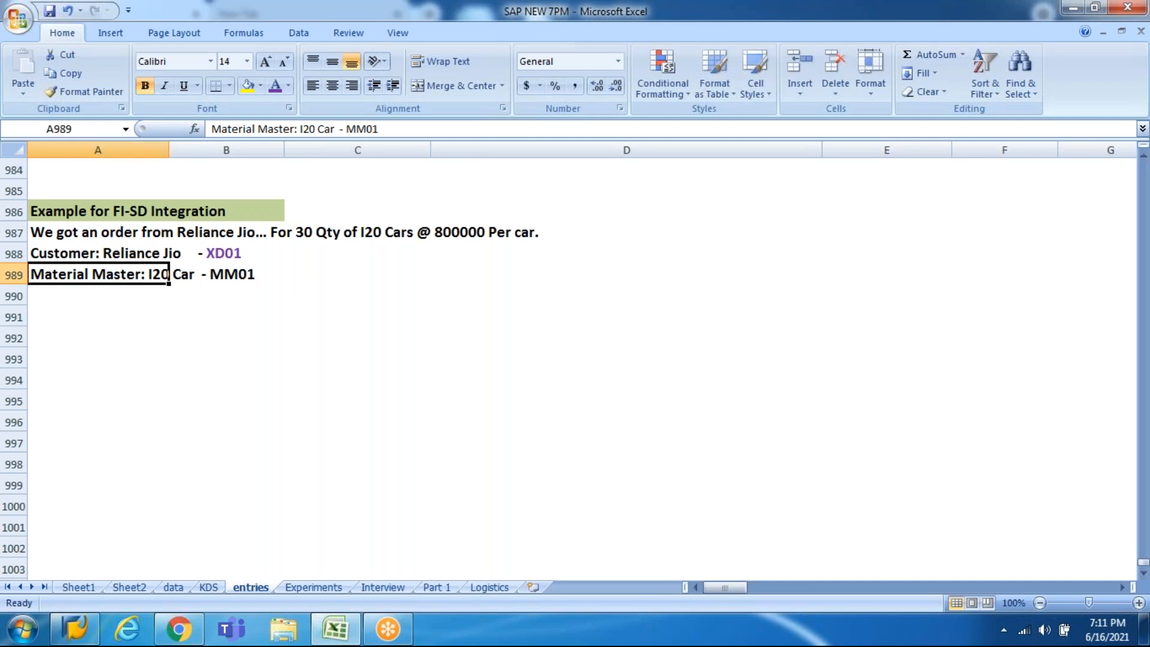
Step: Colour the MM01 code purple and move to the next row
{"action": "key", "text": "F2"}
{"action": "key", "text": "ctrl+shift+Left"}
{"action": "left_click", "coordinate": [276, 92]}
{"action": "key", "text": "Return"}
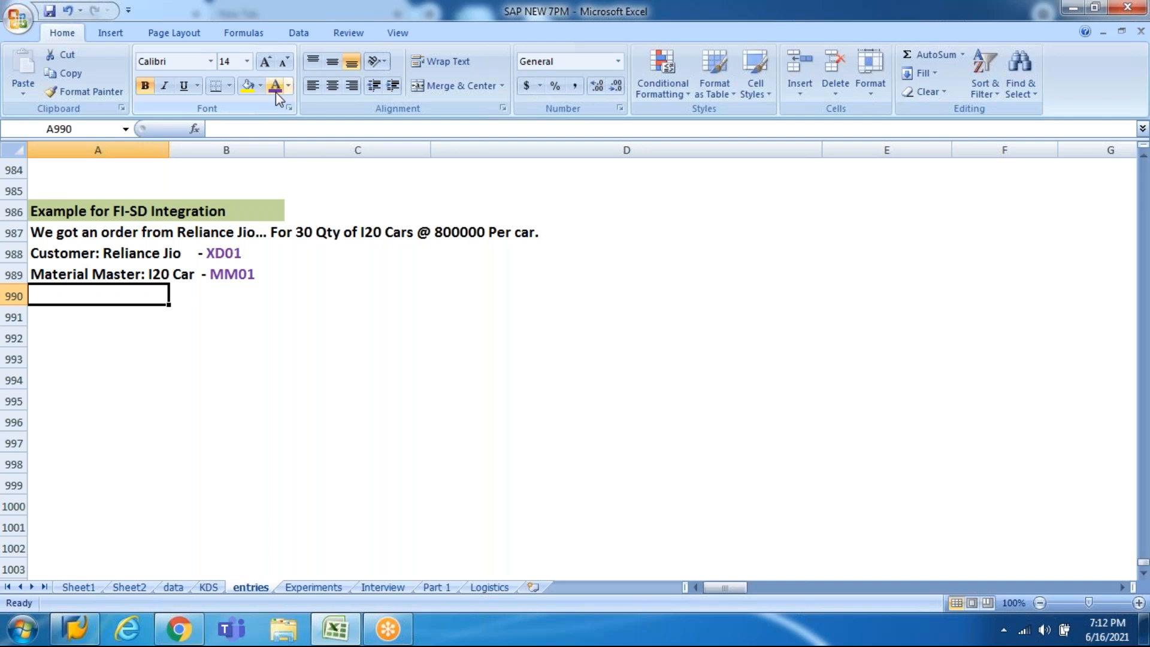
Step: Enter 'Stock availability : MMBE' in A990 with MMBE coloured purple
{"action": "type", "text": "Stock "}
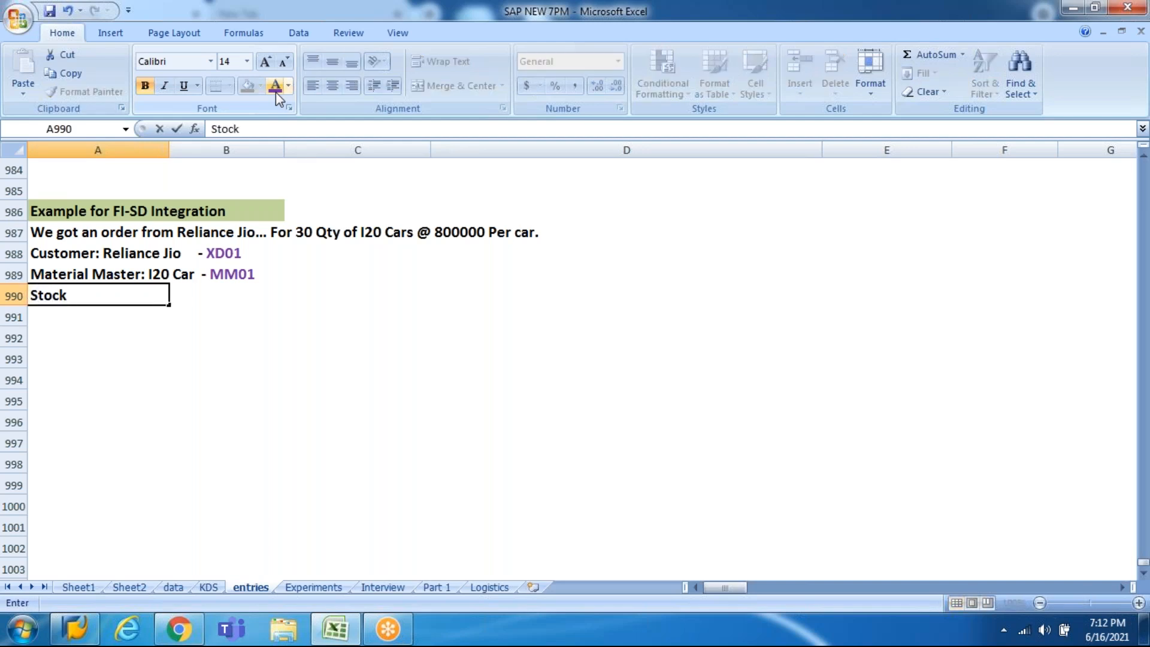
{"action": "type", "text": "availabilit"}
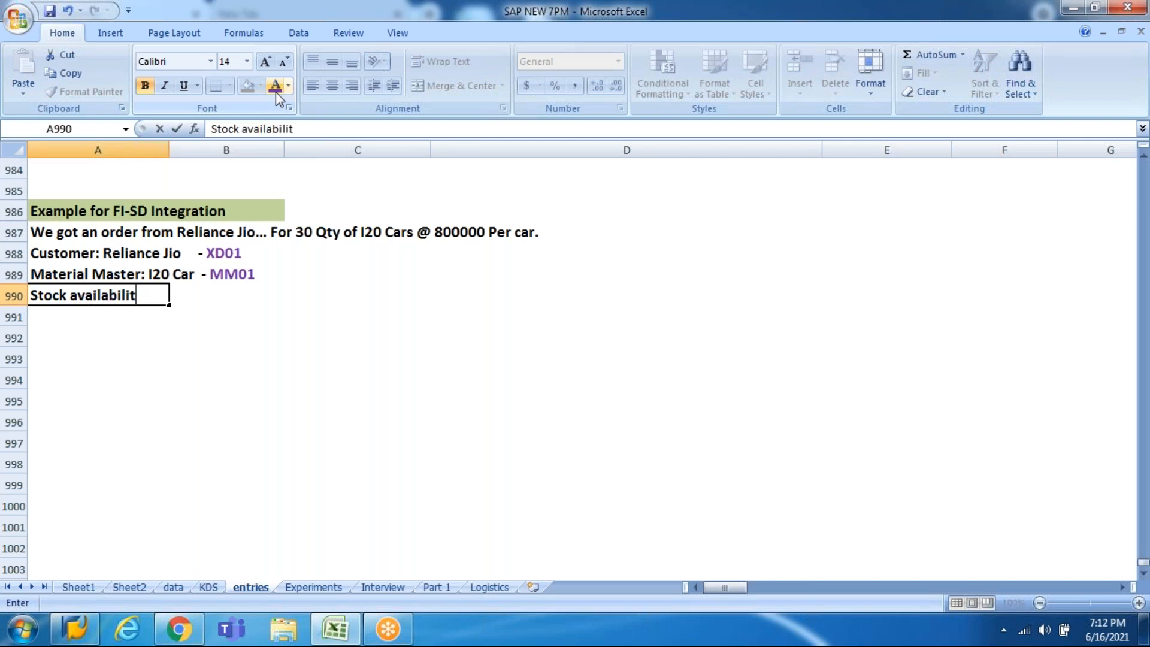
{"action": "type", "text": "y : MMBE"}
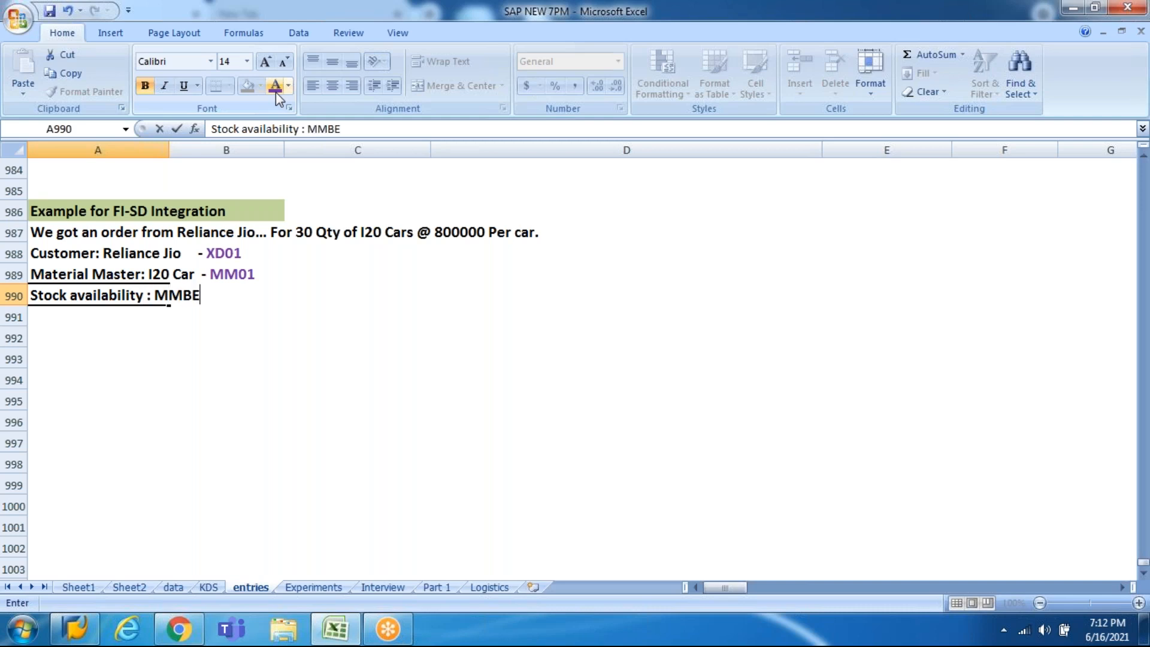
{"action": "key", "text": "F2"}
{"action": "key", "text": "shift+Left"}
{"action": "key", "text": "shift+Left"}
{"action": "key", "text": "shift+Left"}
{"action": "key", "text": "shift+Left"}
{"action": "left_click", "coordinate": [275, 84]}
{"action": "left_click", "coordinate": [292, 421]}
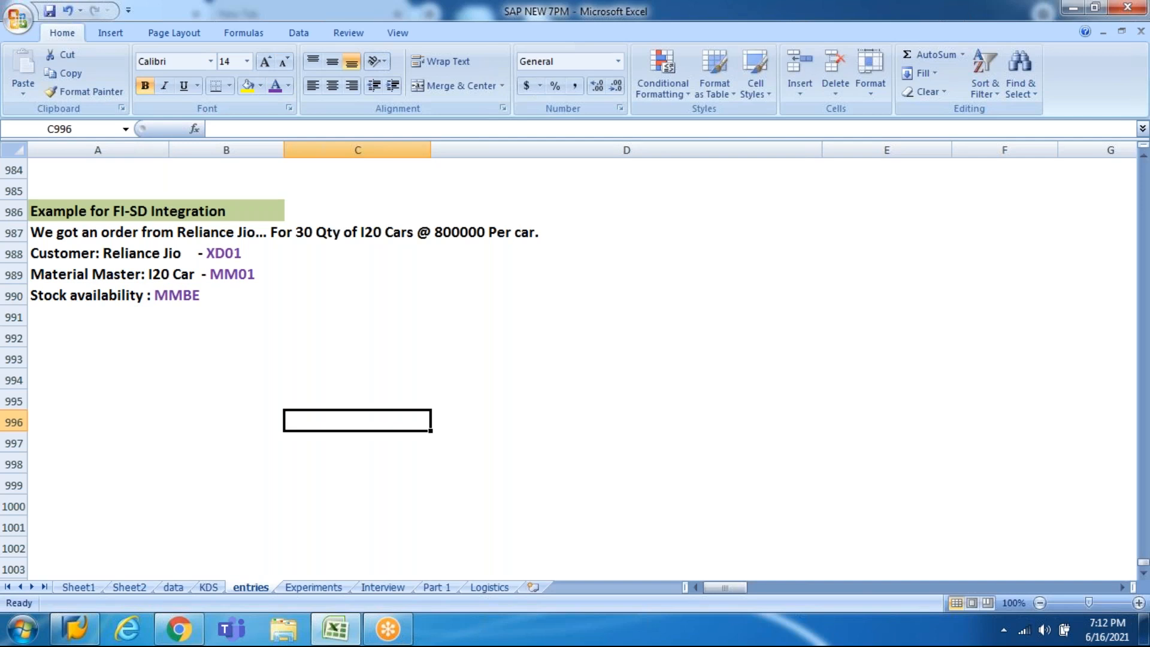
{"action": "left_click", "coordinate": [98, 421]}
{"action": "key", "text": "ctrl+Up"}
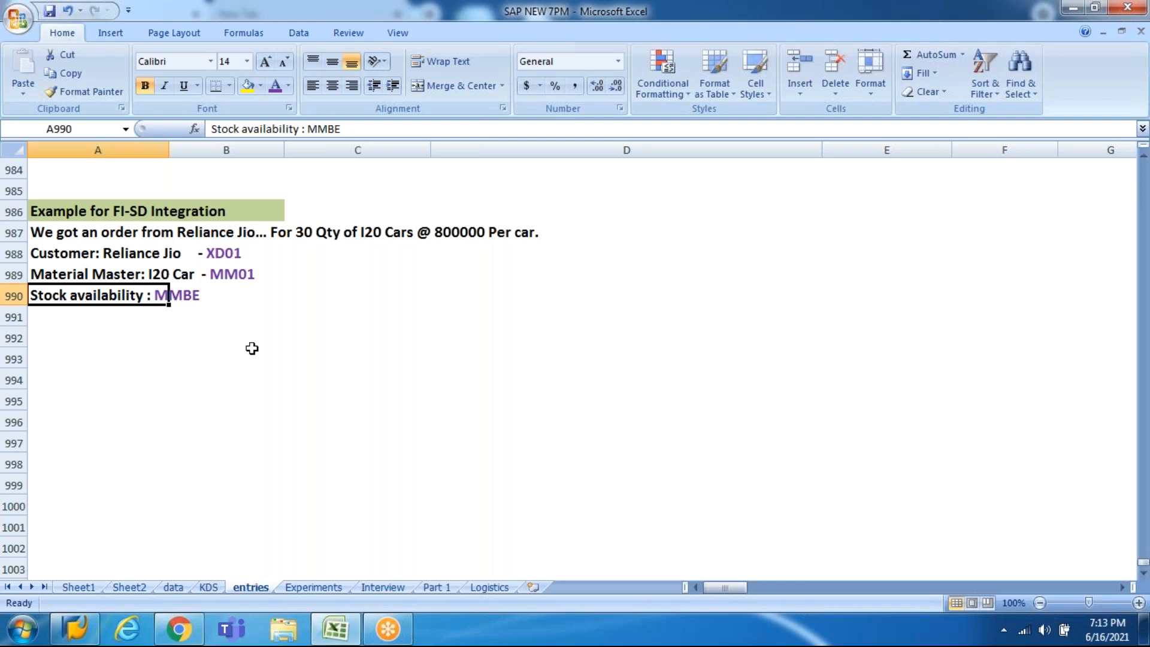
{"action": "left_click", "coordinate": [188, 251]}
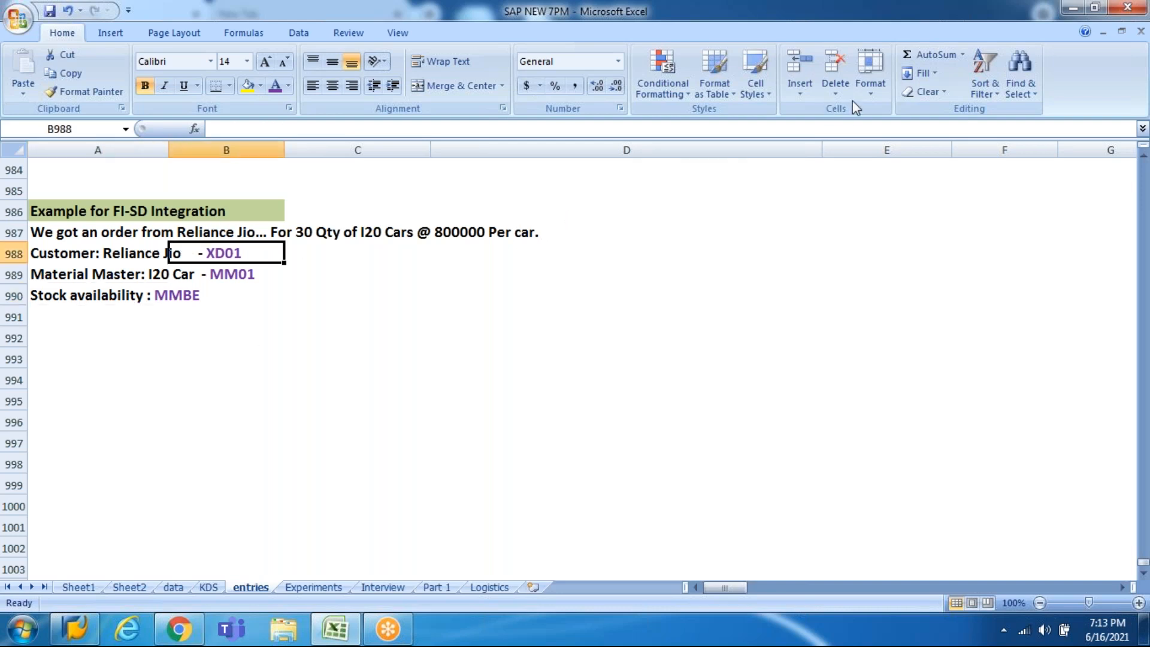
{"action": "key", "text": "alt+Tab"}
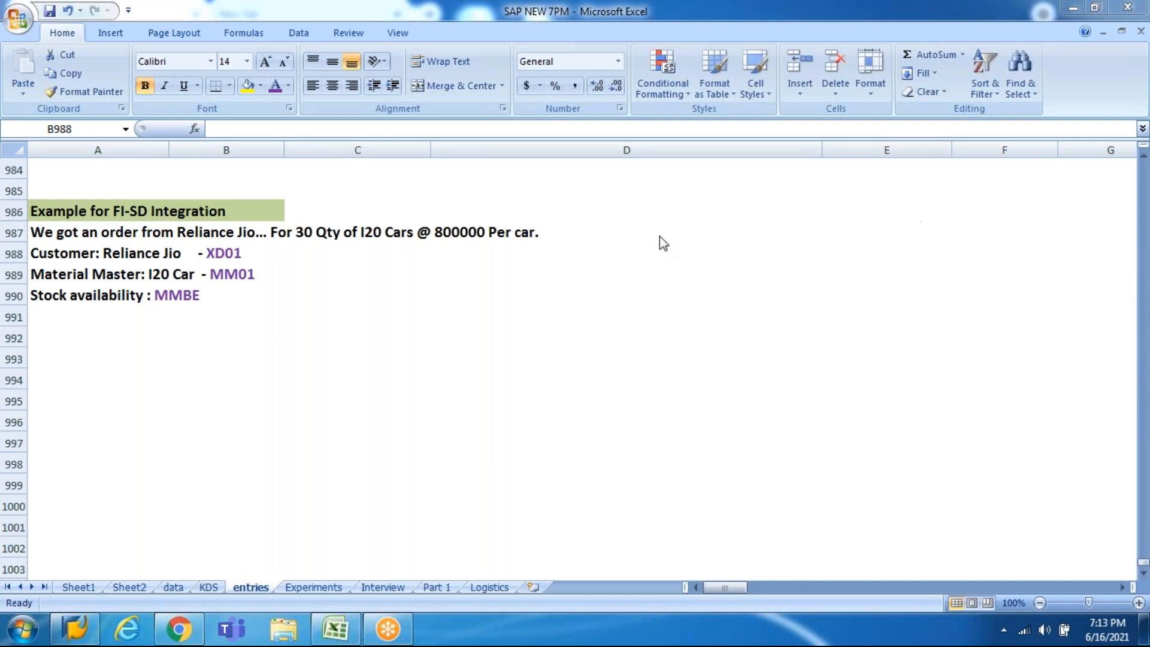
{"action": "left_click", "coordinate": [170, 254]}
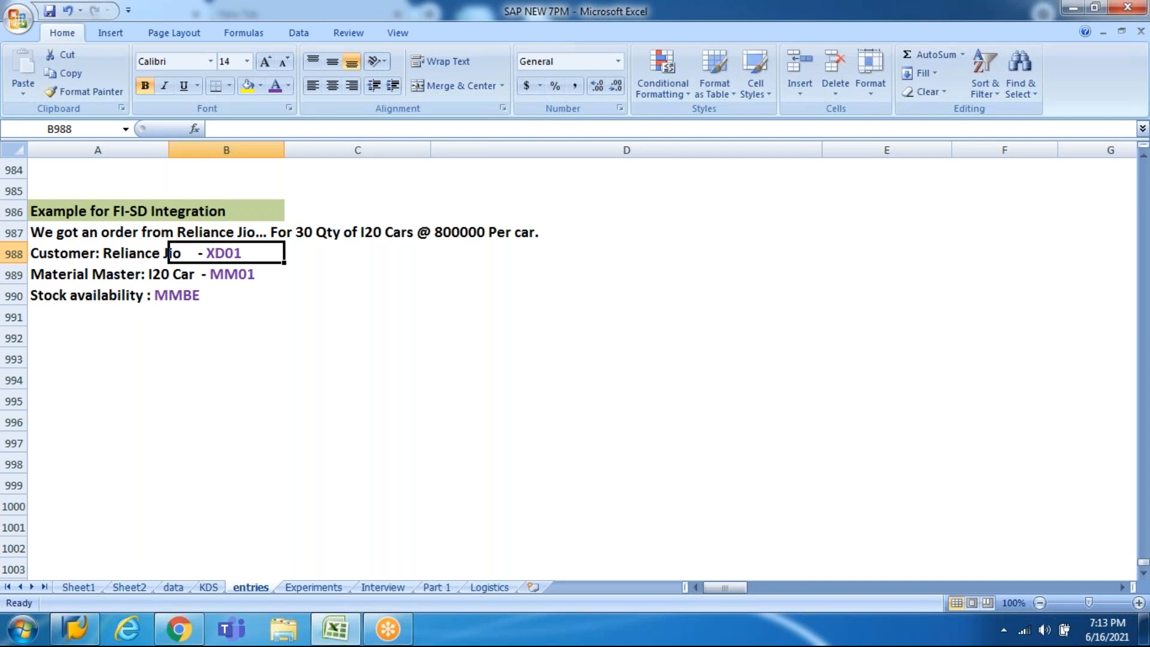
{"action": "left_click", "coordinate": [1036, 94]}
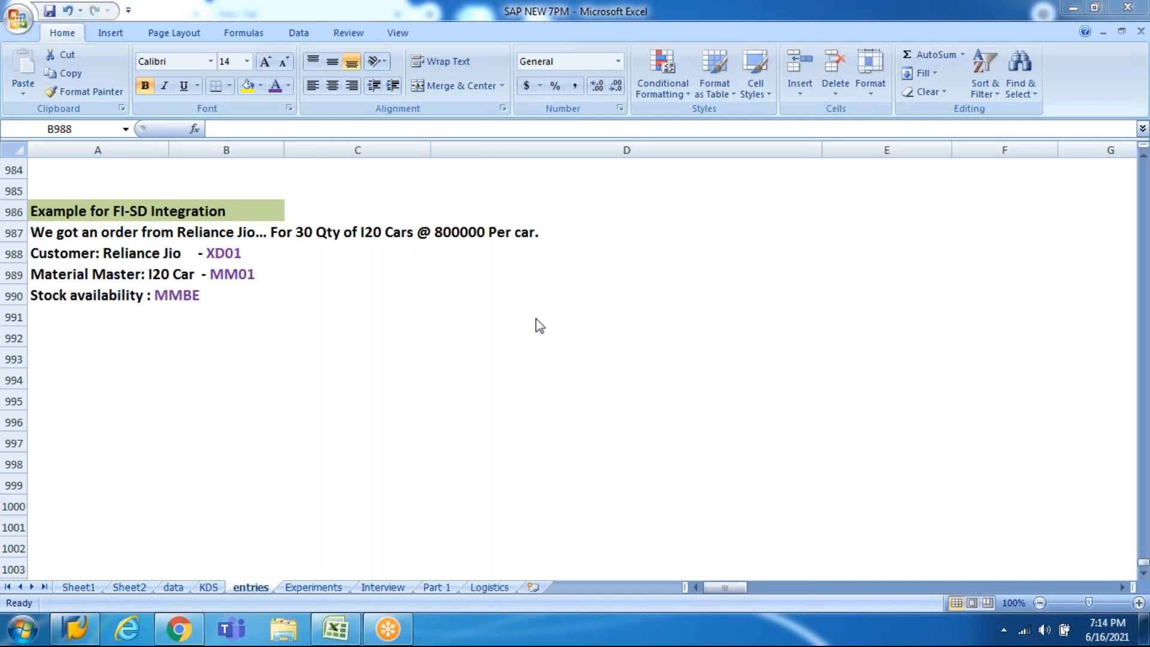
{"action": "left_click", "coordinate": [170, 253]}
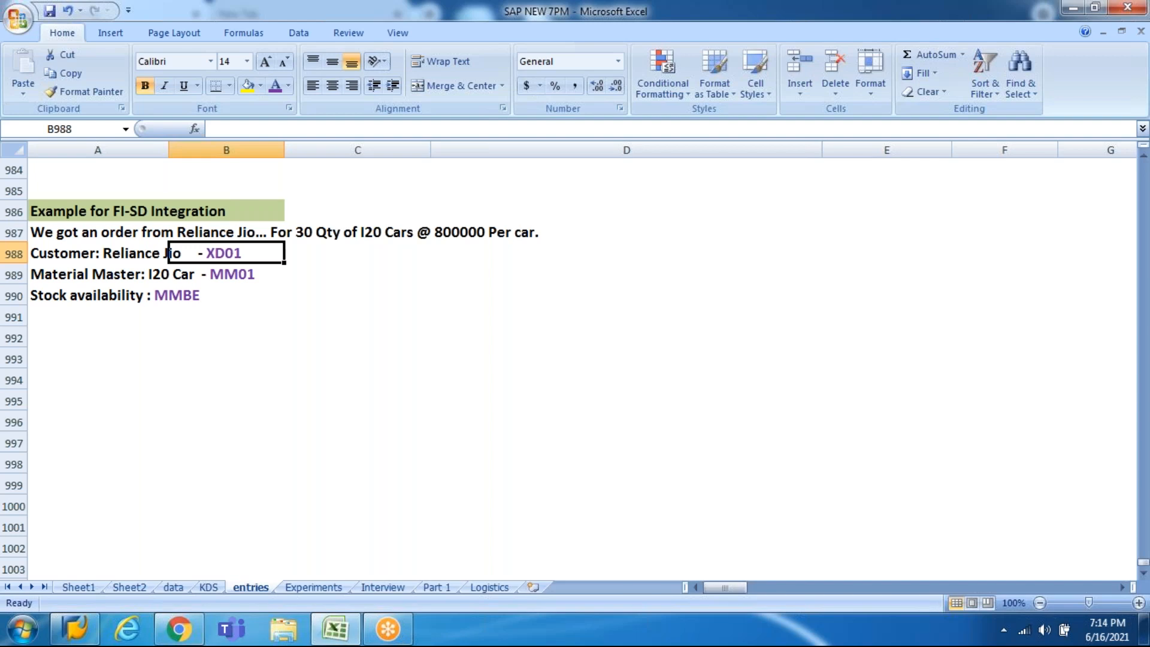
{"action": "key", "text": "Left"}
{"action": "key", "text": "Down"}
{"action": "key", "text": "Down"}
{"action": "key", "text": "Down"}
{"action": "key", "text": "Down"}
{"action": "key", "text": "Down"}
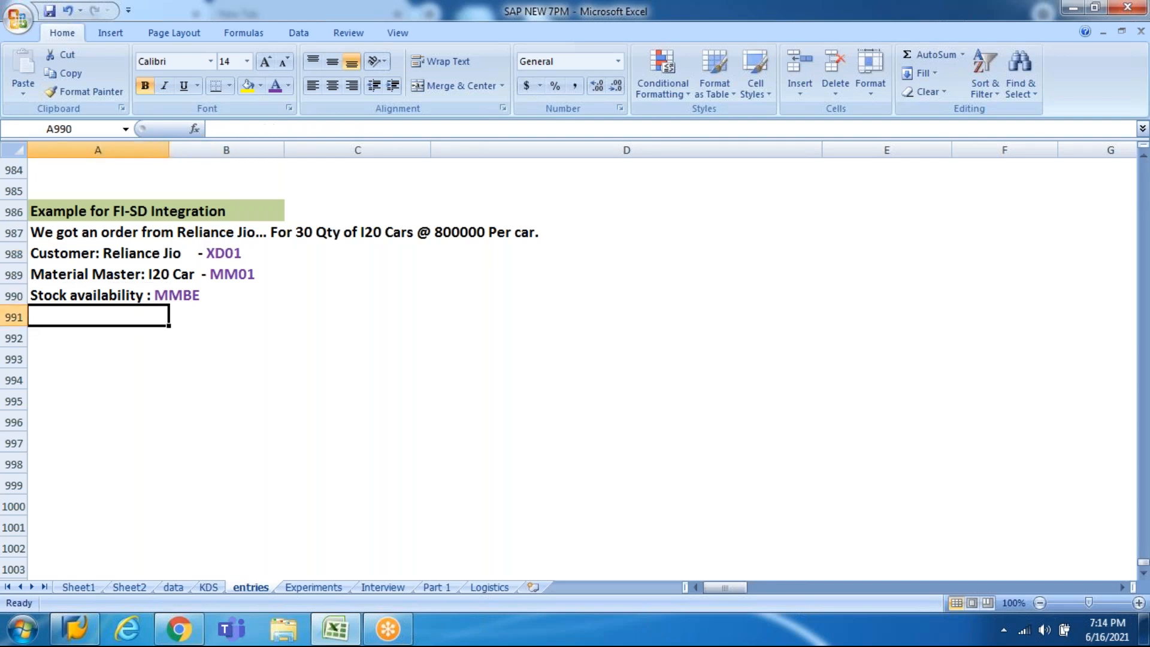
{"action": "key", "text": "Up"}
{"action": "key", "text": "Up"}
{"action": "key", "text": "Up"}
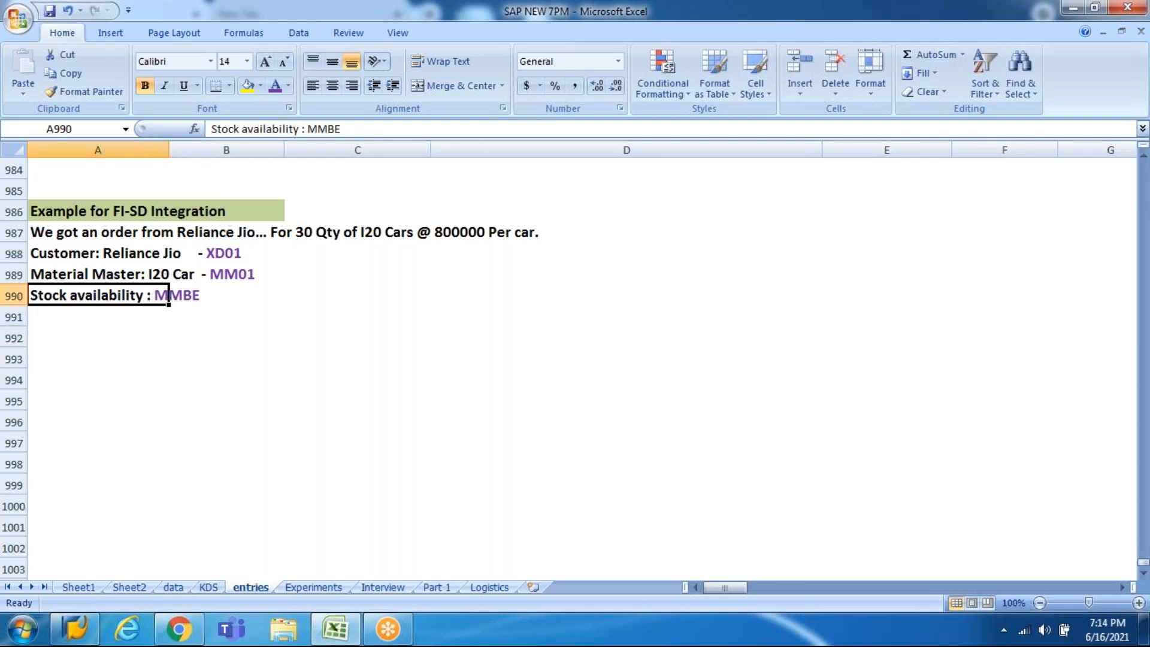
Step: Log on to the ECC (001) system with the user name and password
{"action": "left_click", "coordinate": [81, 640]}
{"action": "left_click", "coordinate": [510, 186]}
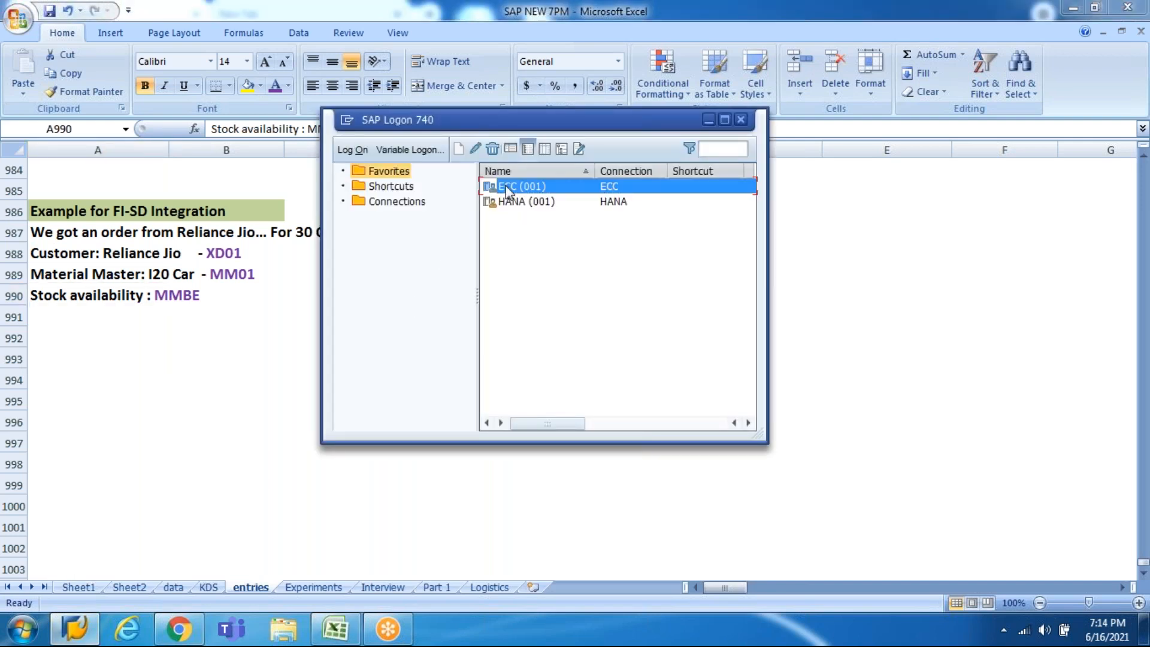
{"action": "left_click", "coordinate": [359, 154]}
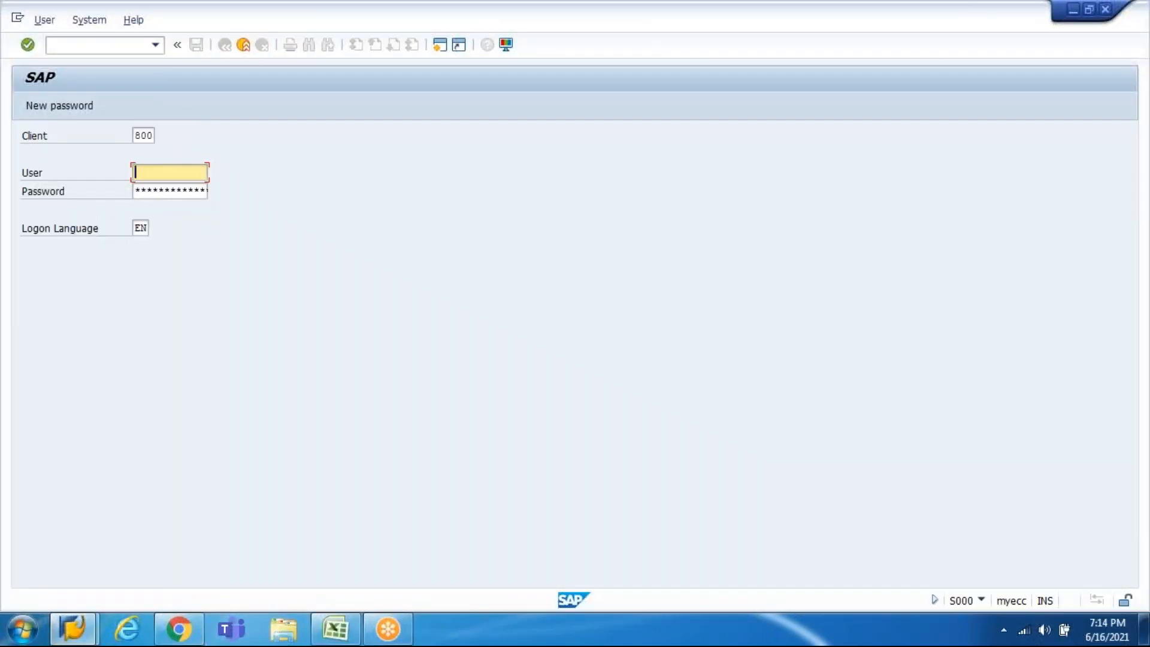
{"action": "type", "text": "ta"}
{"action": "key", "text": "Down"}
{"action": "key", "text": "Tab"}
{"action": "type", "text": "****"}
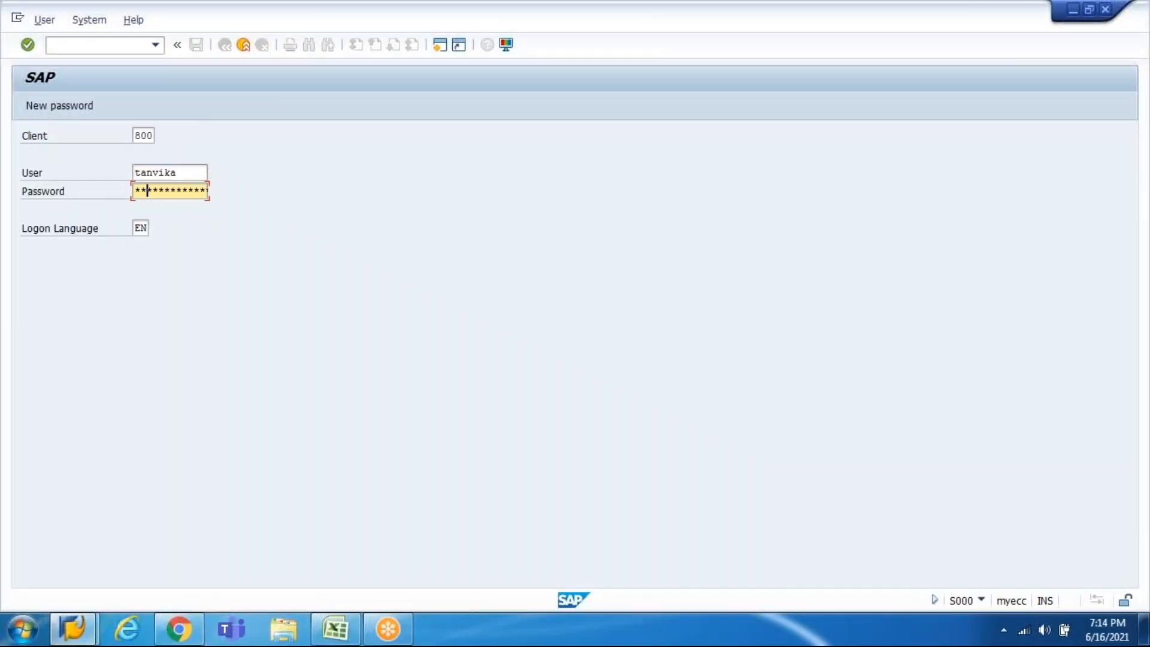
{"action": "type", "text": "***"}
{"action": "key", "text": "Return"}
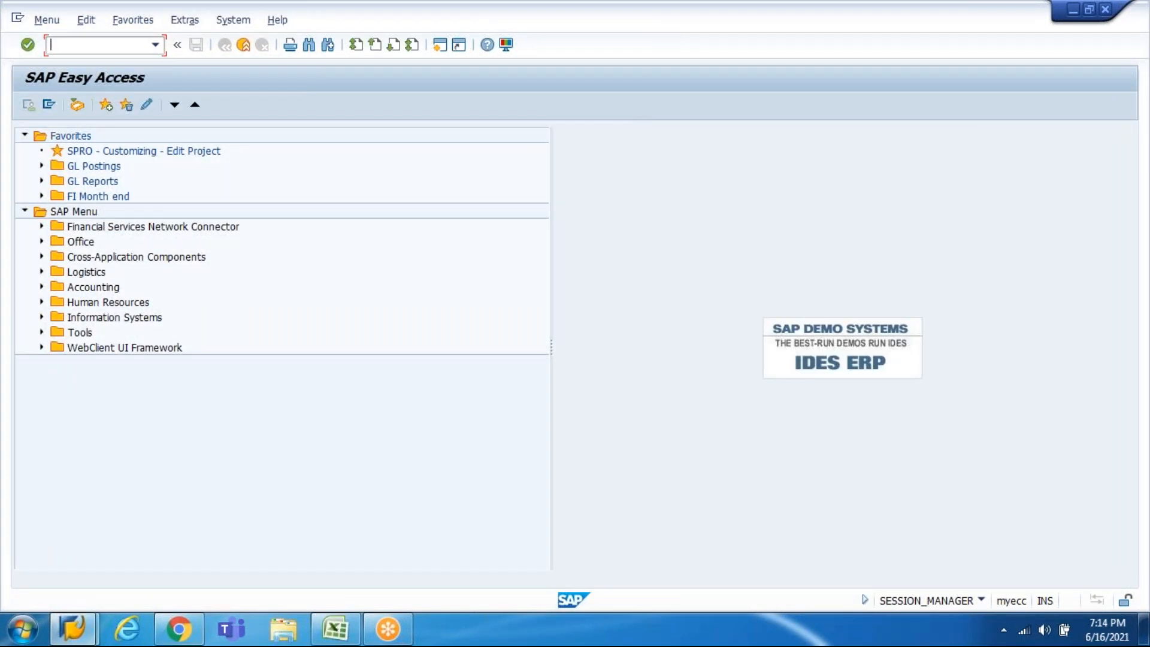
Step: Start XD01 and choose account group HGDC Domestic Customers
{"action": "type", "text": "XD01"}
{"action": "key", "text": "Return"}
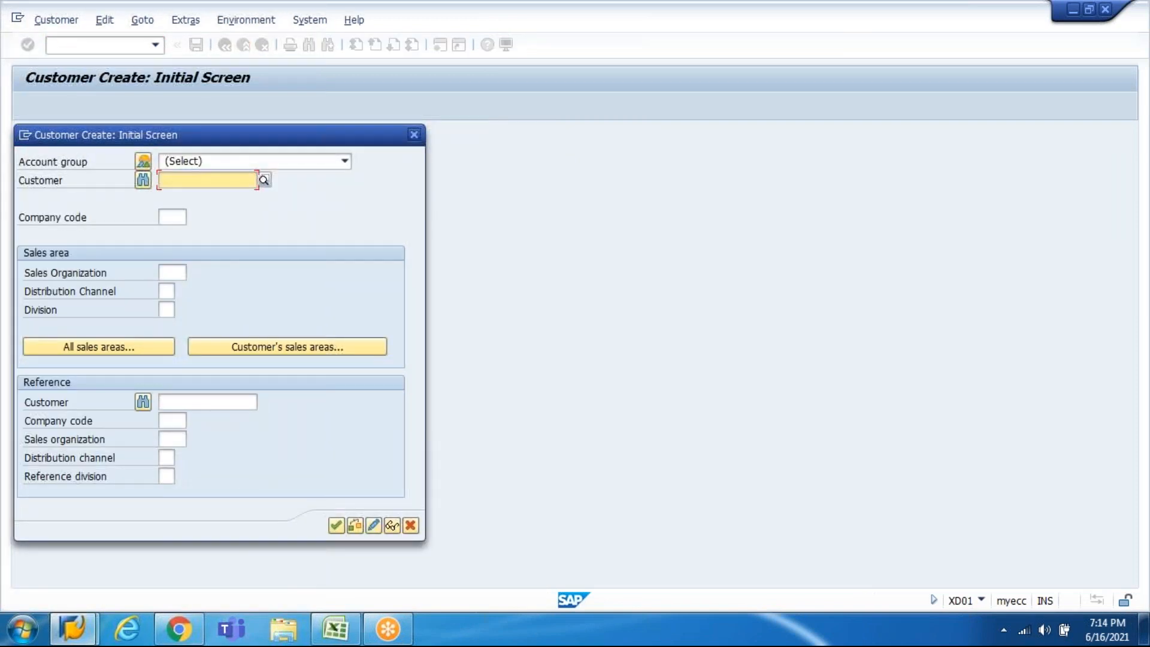
{"action": "left_click", "coordinate": [345, 161]}
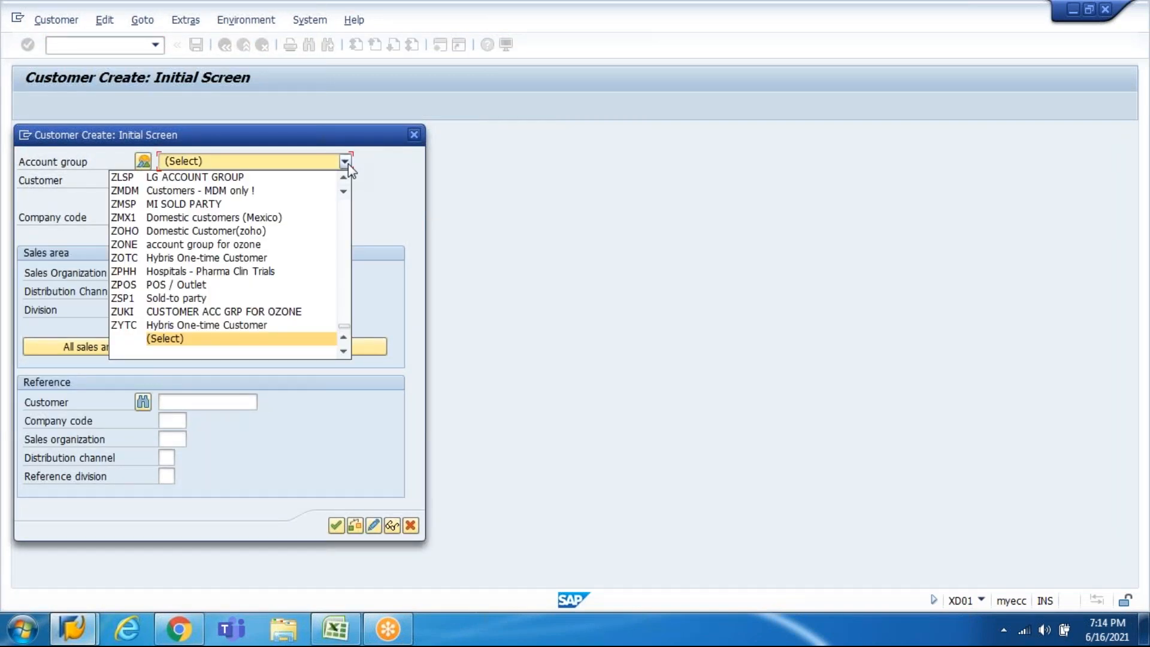
{"action": "type", "text": "hg"}
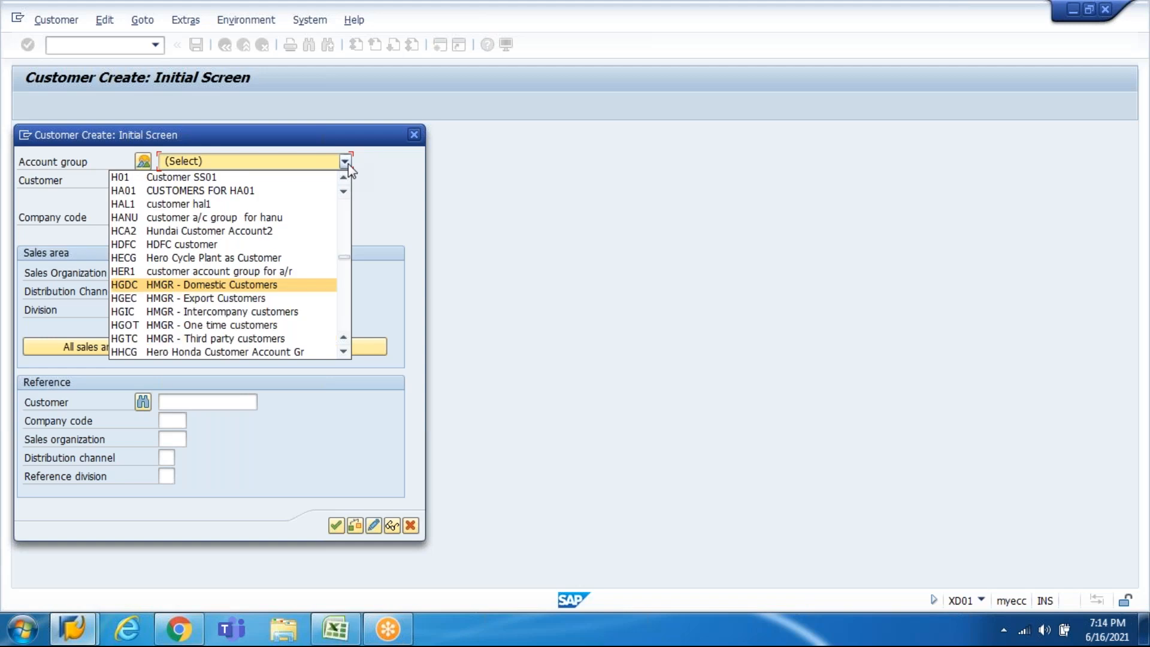
{"action": "key", "text": "Down"}
{"action": "key", "text": "Down"}
{"action": "key", "text": "Down"}
{"action": "key", "text": "Down"}
{"action": "key", "text": "Up"}
{"action": "key", "text": "Down"}
{"action": "key", "text": "Down"}
{"action": "key", "text": "Down"}
{"action": "key", "text": "Up"}
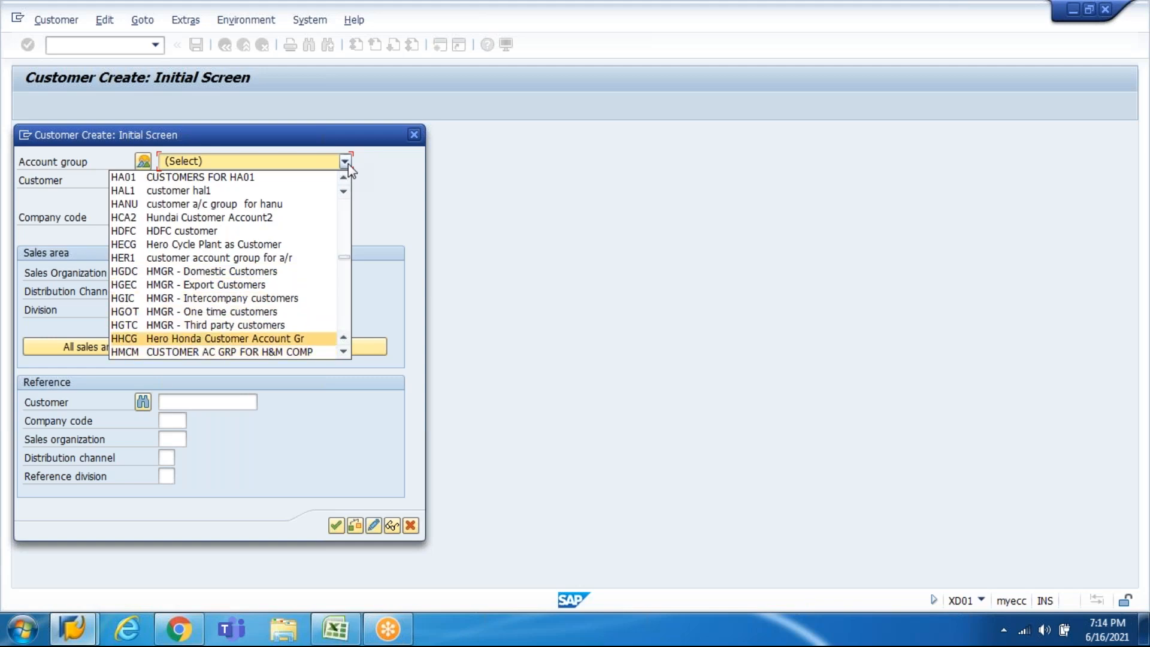
{"action": "key", "text": "Up"}
{"action": "key", "text": "Up"}
{"action": "key", "text": "Up"}
{"action": "key", "text": "Up"}
{"action": "key", "text": "Up"}
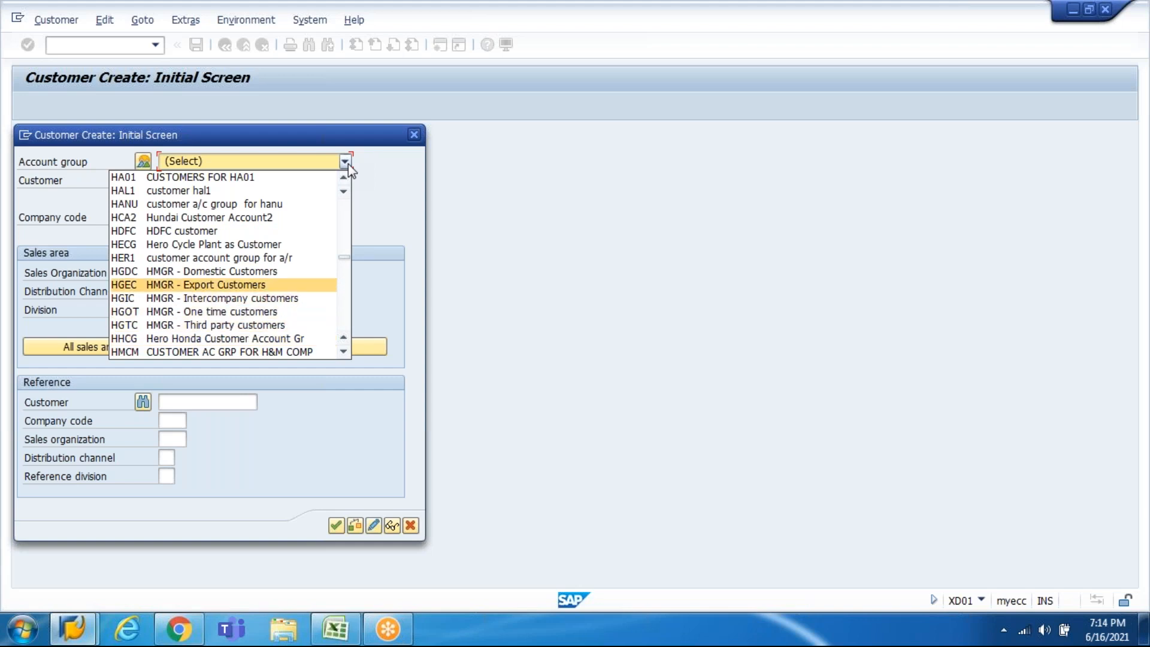
{"action": "key", "text": "Return"}
Step: Enter company code HI10 and sales area HI10 / HI / H1, then confirm
{"action": "key", "text": "Tab"}
{"action": "key", "text": "Tab"}
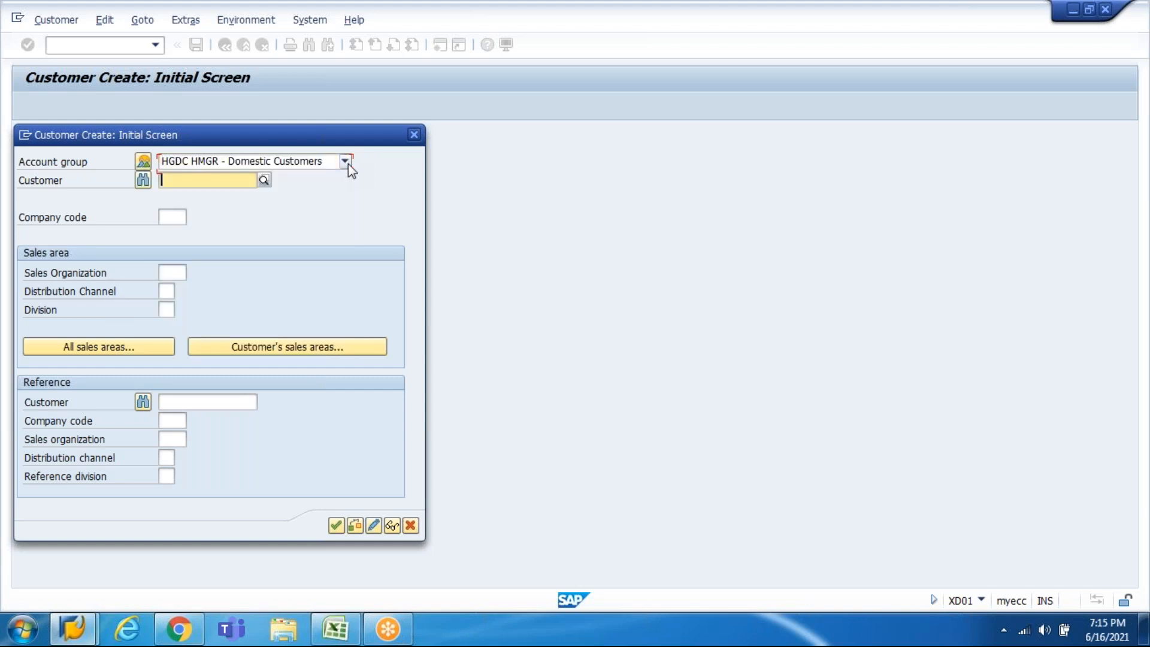
{"action": "type", "text": "HI"}
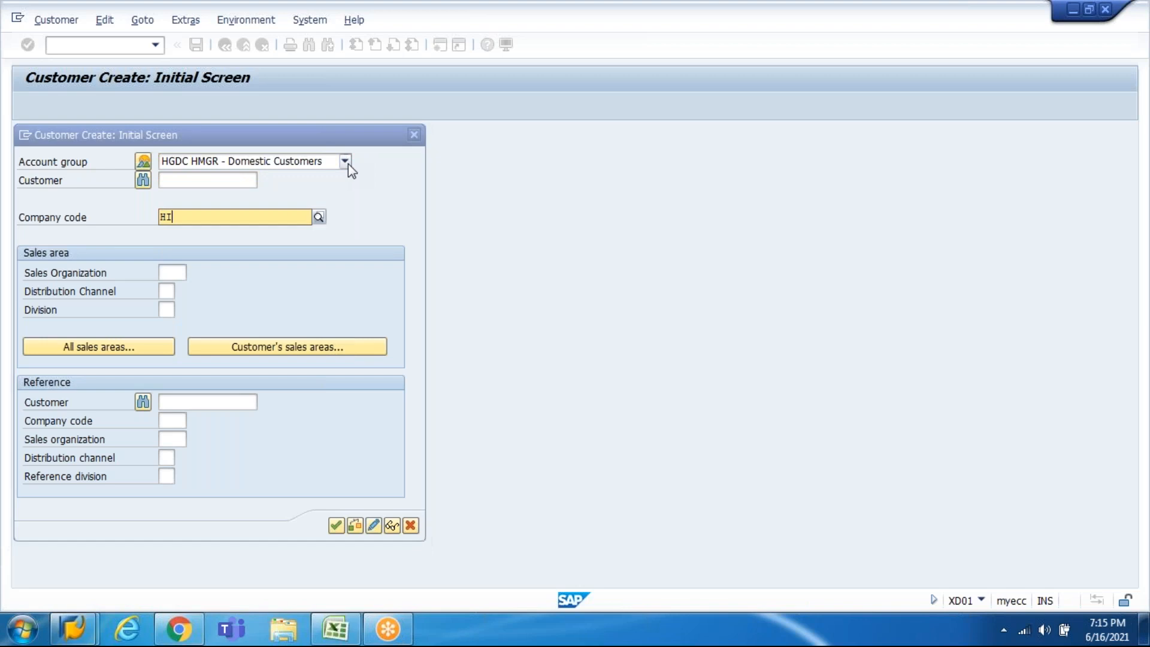
{"action": "type", "text": "10"}
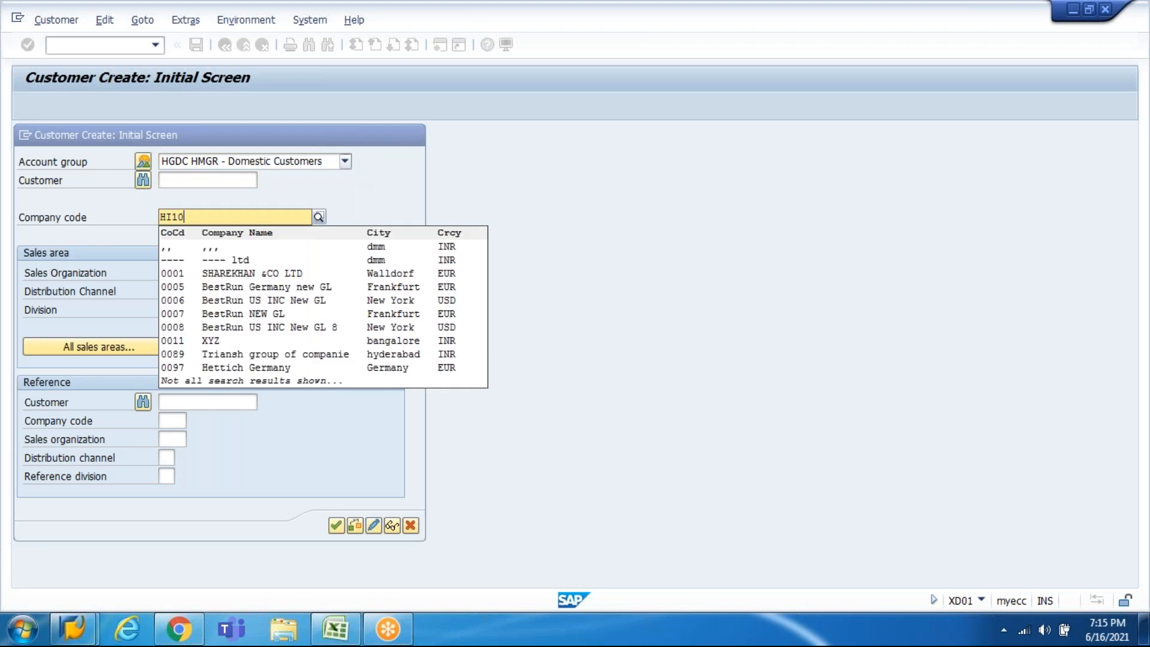
{"action": "key", "text": "Tab"}
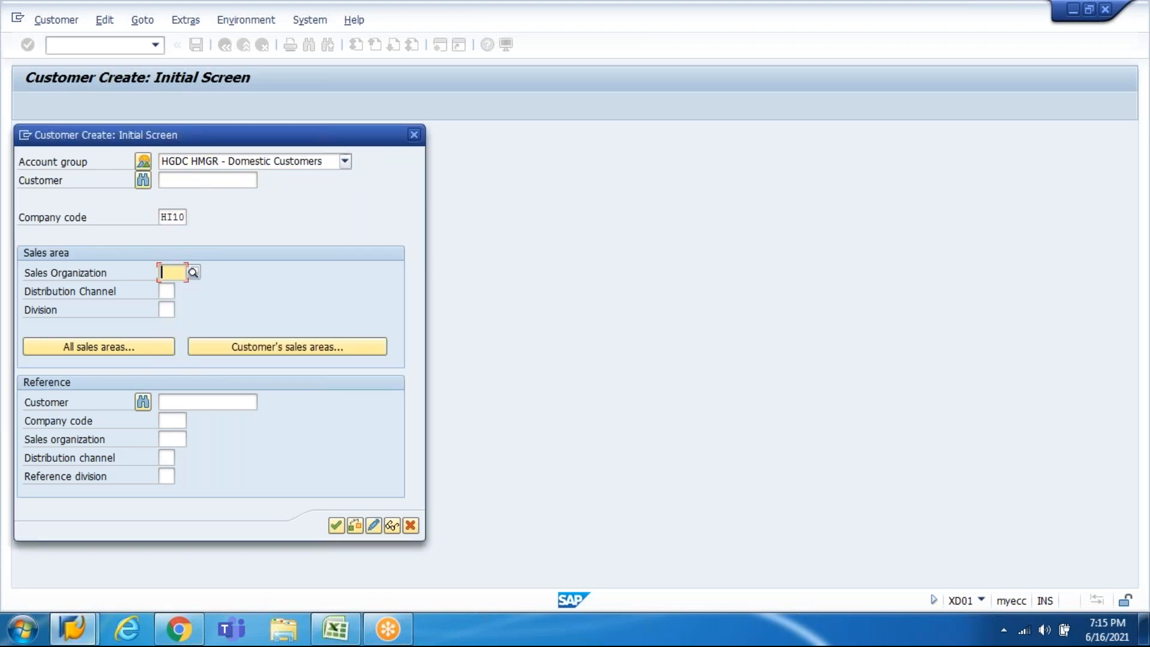
{"action": "type", "text": "HI"}
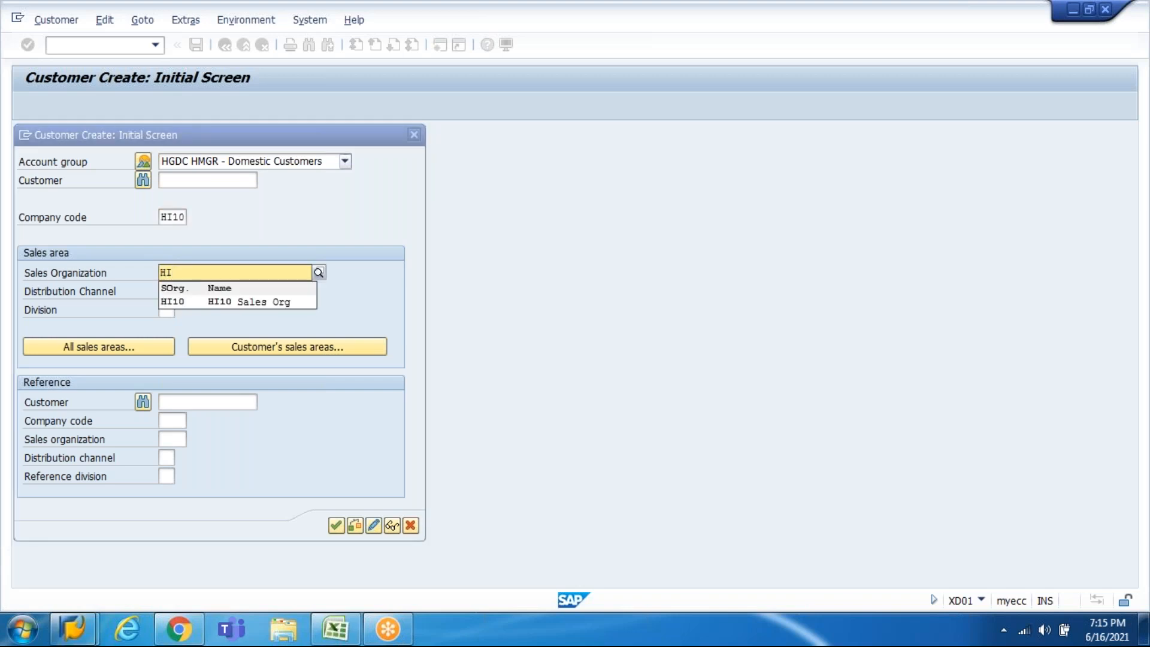
{"action": "key", "text": "Down"}
{"action": "key", "text": "Return"}
{"action": "key", "text": "Tab"}
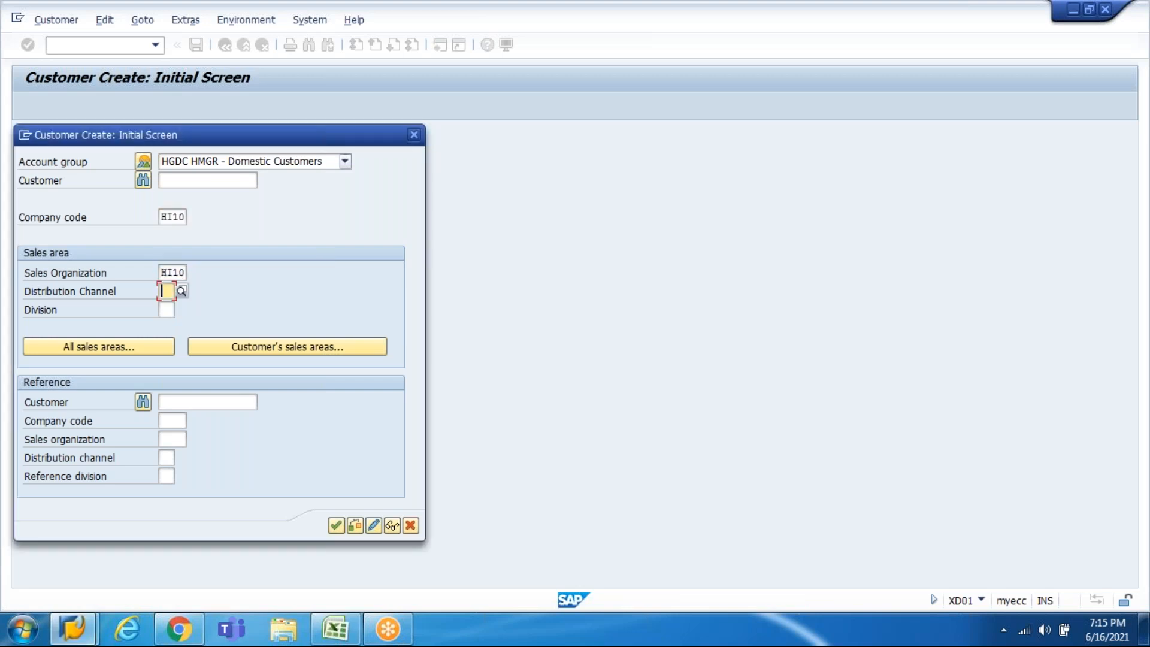
{"action": "type", "text": "H"}
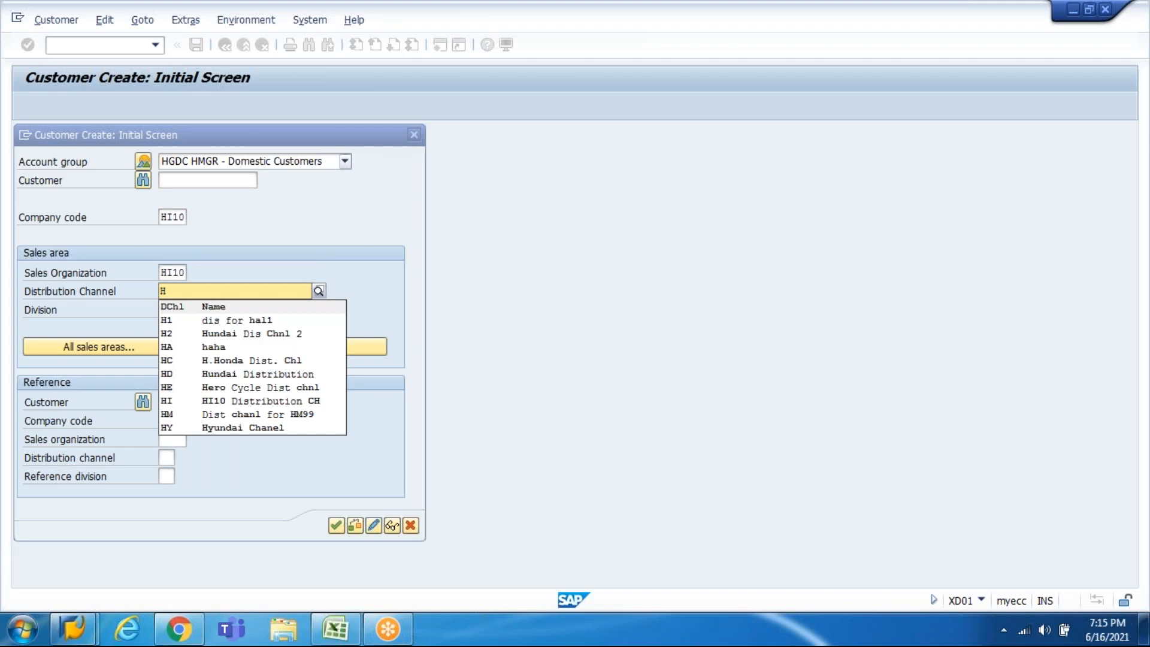
{"action": "key", "text": "Down"}
{"action": "key", "text": "Down"}
{"action": "key", "text": "Down"}
{"action": "key", "text": "Down"}
{"action": "key", "text": "Down"}
{"action": "key", "text": "Down"}
{"action": "key", "text": "Down"}
{"action": "key", "text": "Down"}
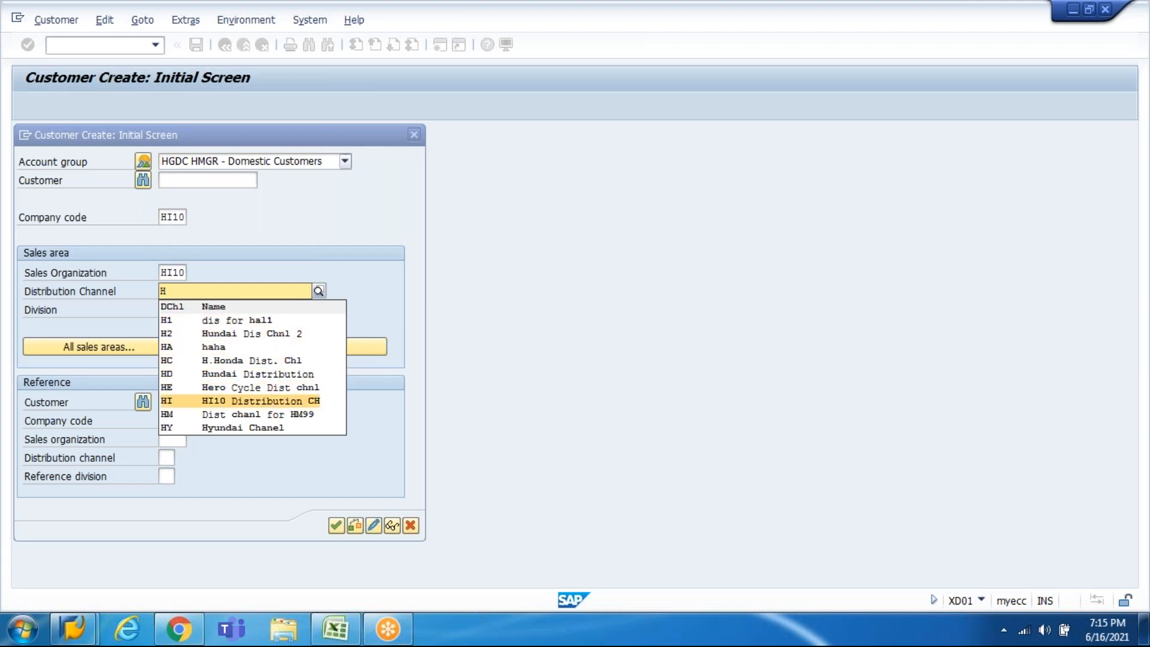
{"action": "key", "text": "Up"}
{"action": "key", "text": "Up"}
{"action": "key", "text": "Up"}
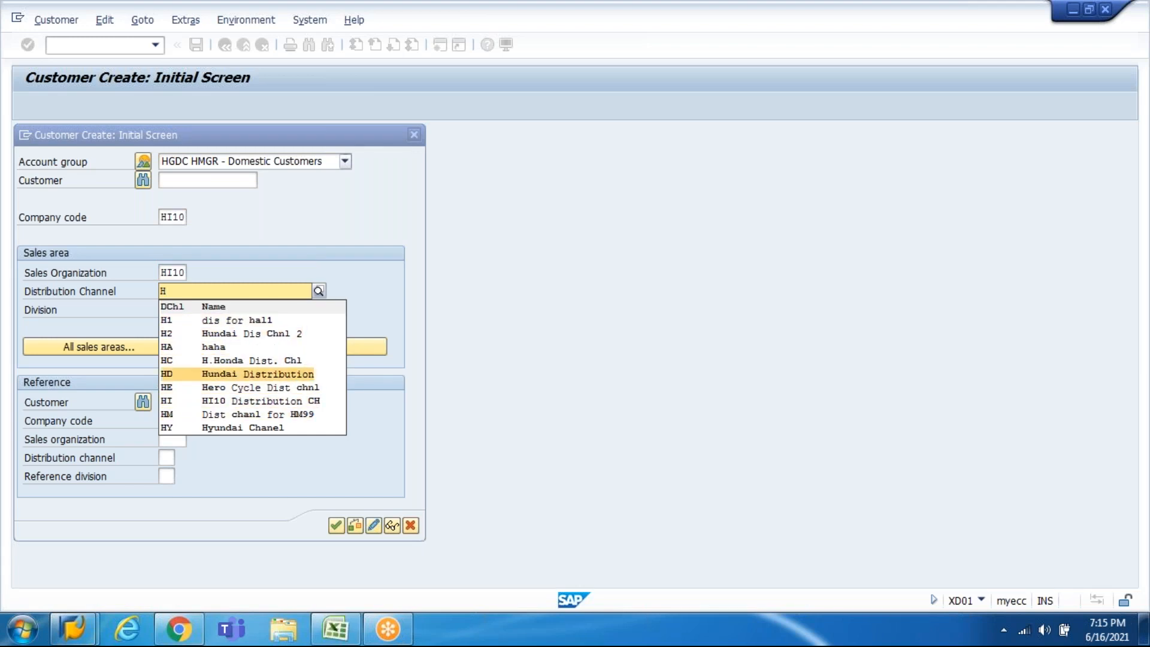
{"action": "key", "text": "Down"}
{"action": "key", "text": "Down"}
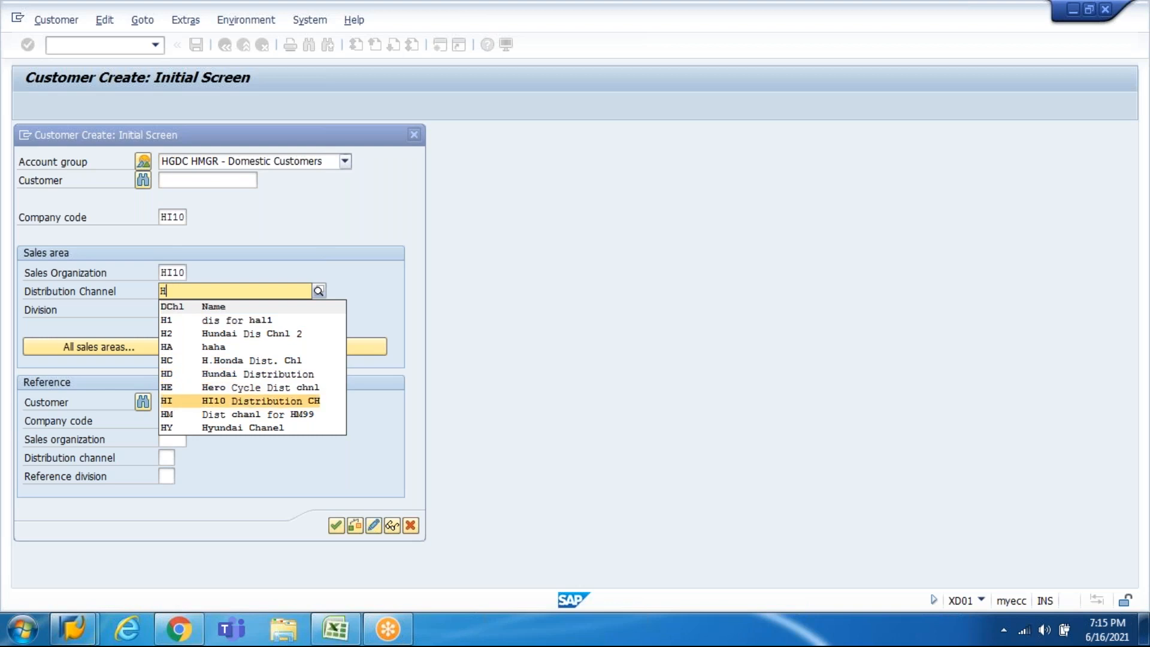
{"action": "key", "text": "Return"}
{"action": "key", "text": "Tab"}
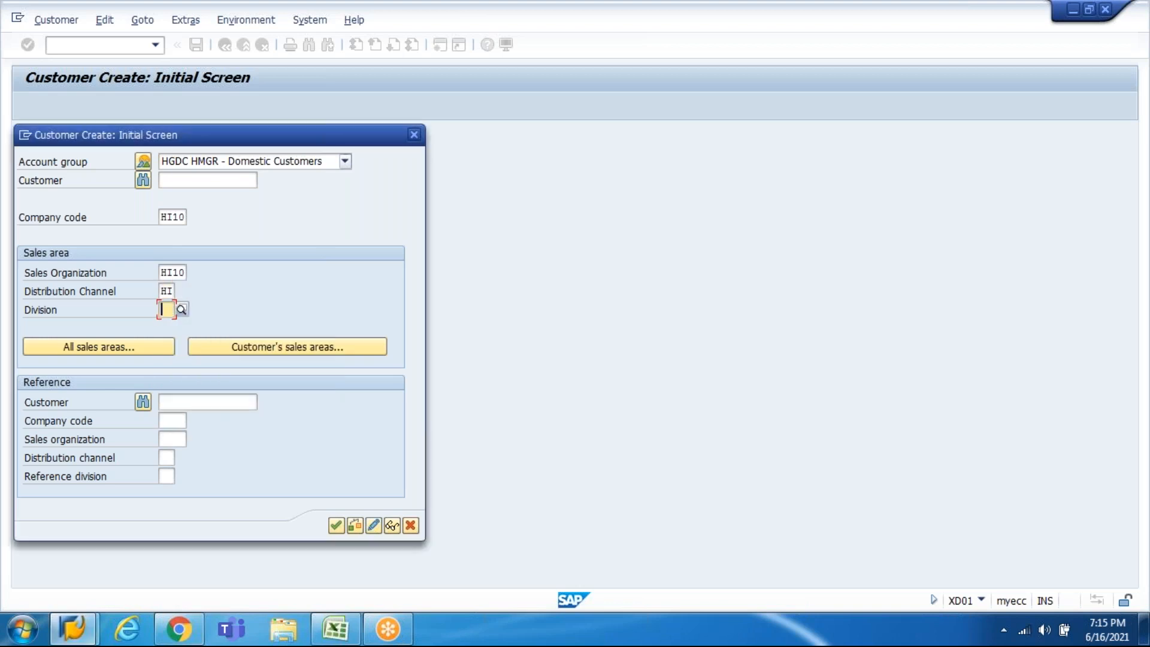
{"action": "type", "text": "H1"}
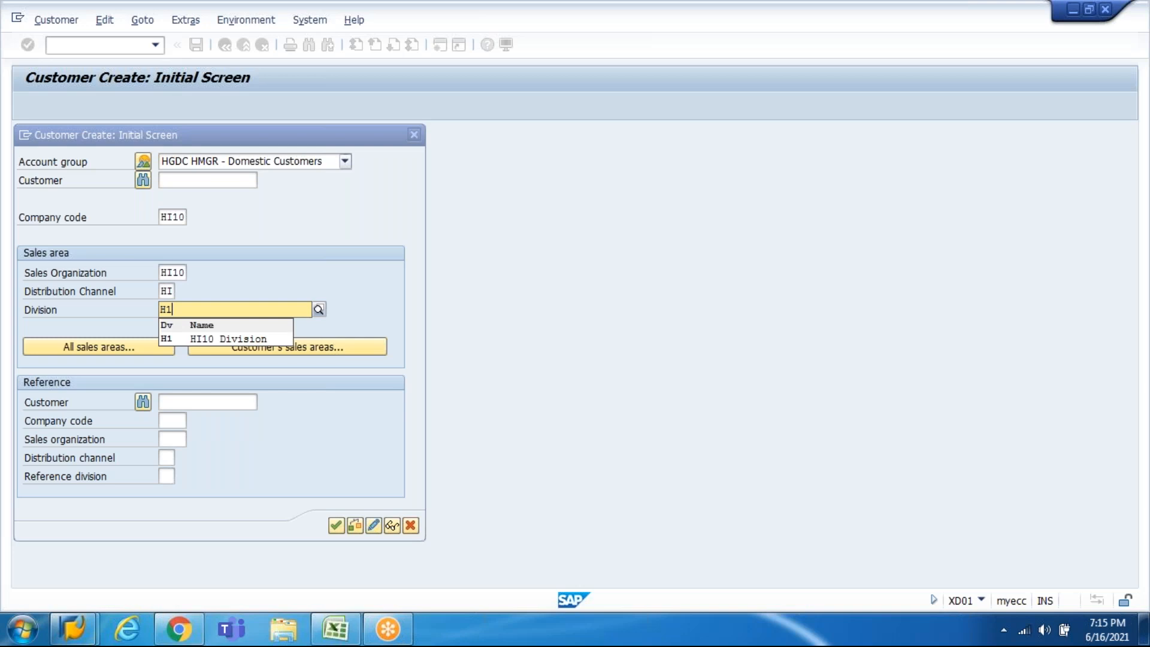
{"action": "key", "text": "Return"}
{"action": "key", "text": "Return"}
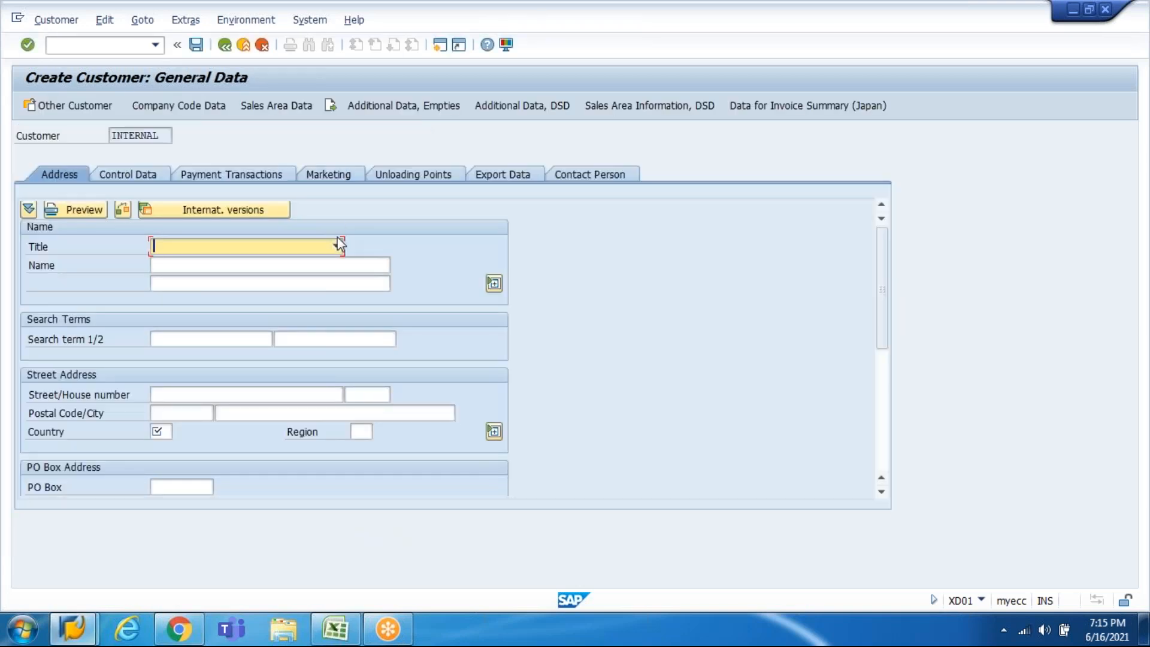
Step: Set title Company, name Reliance Jio and search term Jio
{"action": "left_click", "coordinate": [337, 246]}
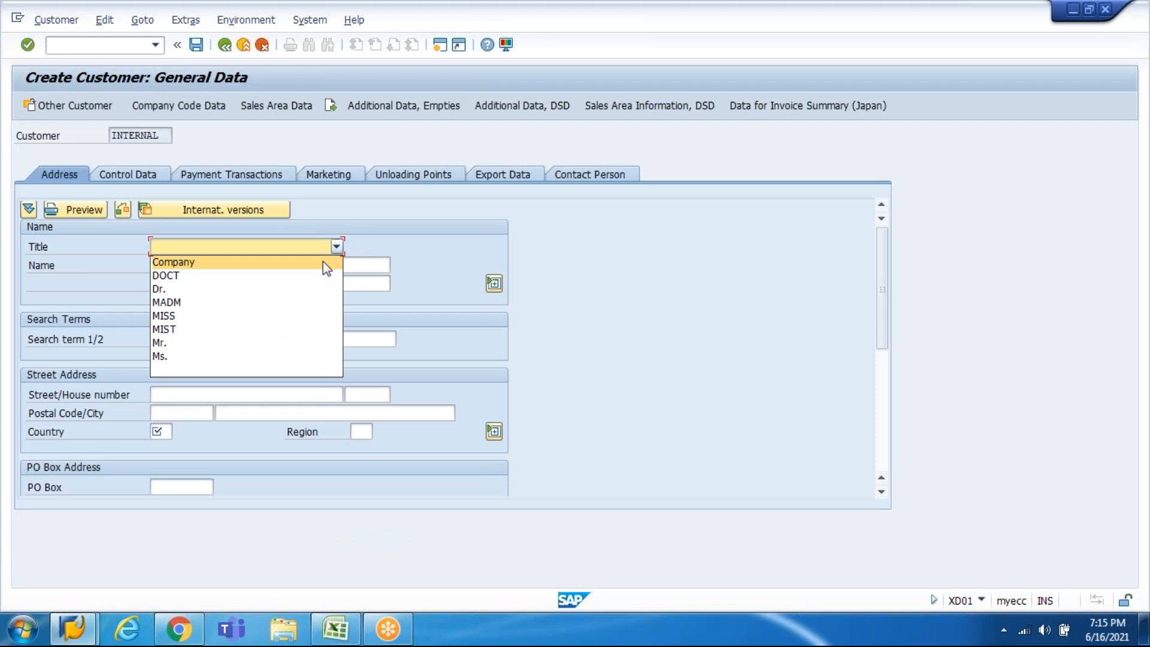
{"action": "left_click", "coordinate": [322, 262]}
{"action": "key", "text": "Tab"}
{"action": "type", "text": "Re"}
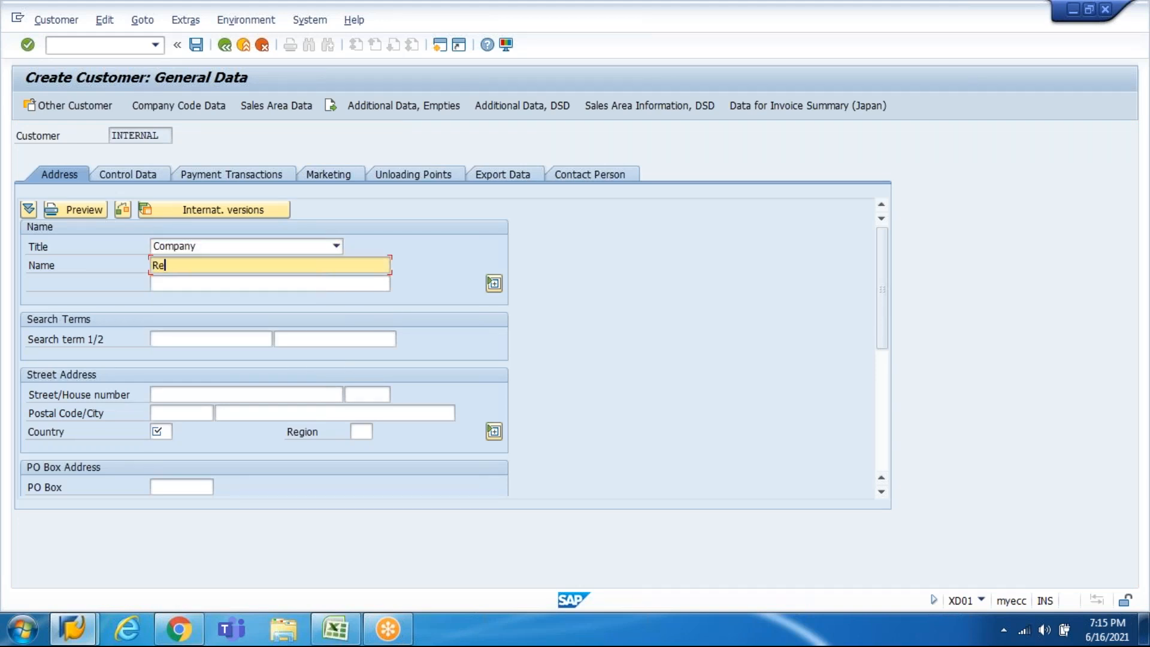
{"action": "type", "text": "liance Jio"}
{"action": "key", "text": "Tab"}
{"action": "key", "text": "Tab"}
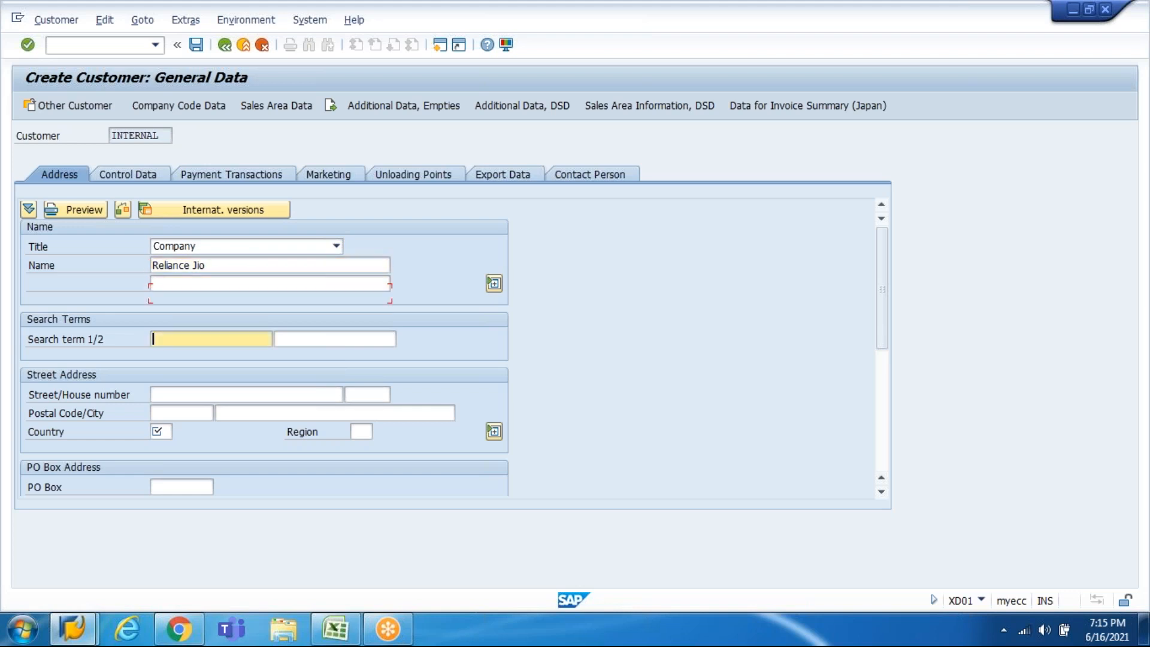
{"action": "type", "text": "Jio"}
{"action": "key", "text": "Tab"}
{"action": "key", "text": "Tab"}
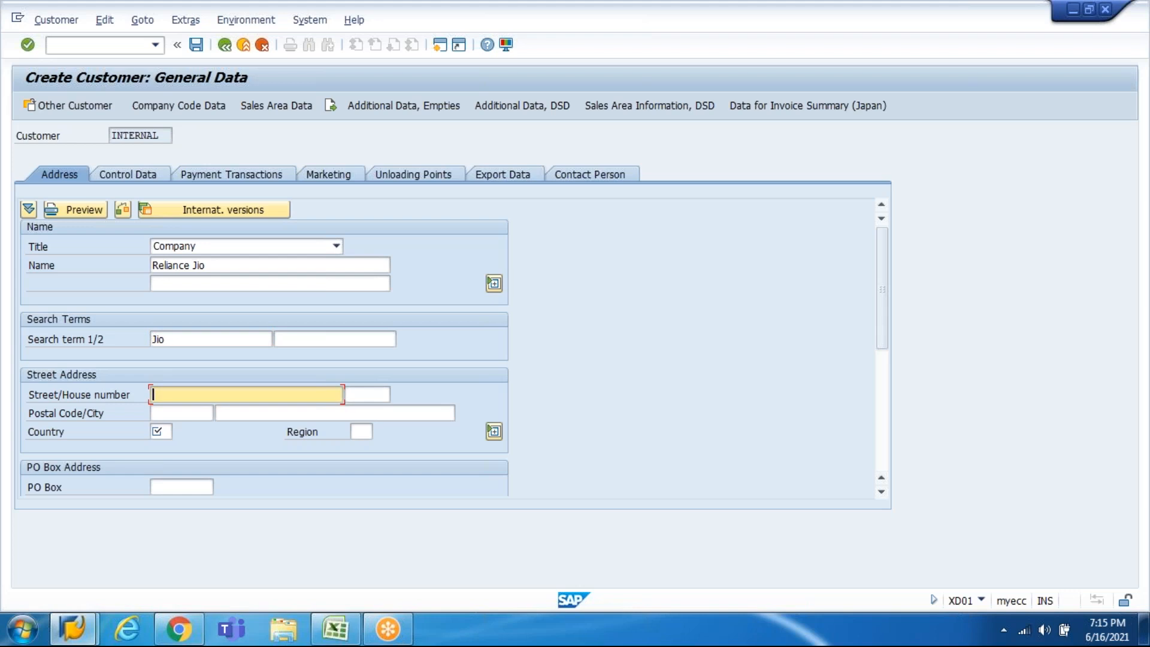
{"action": "type", "text": "RJ Street"}
{"action": "key", "text": "Tab"}
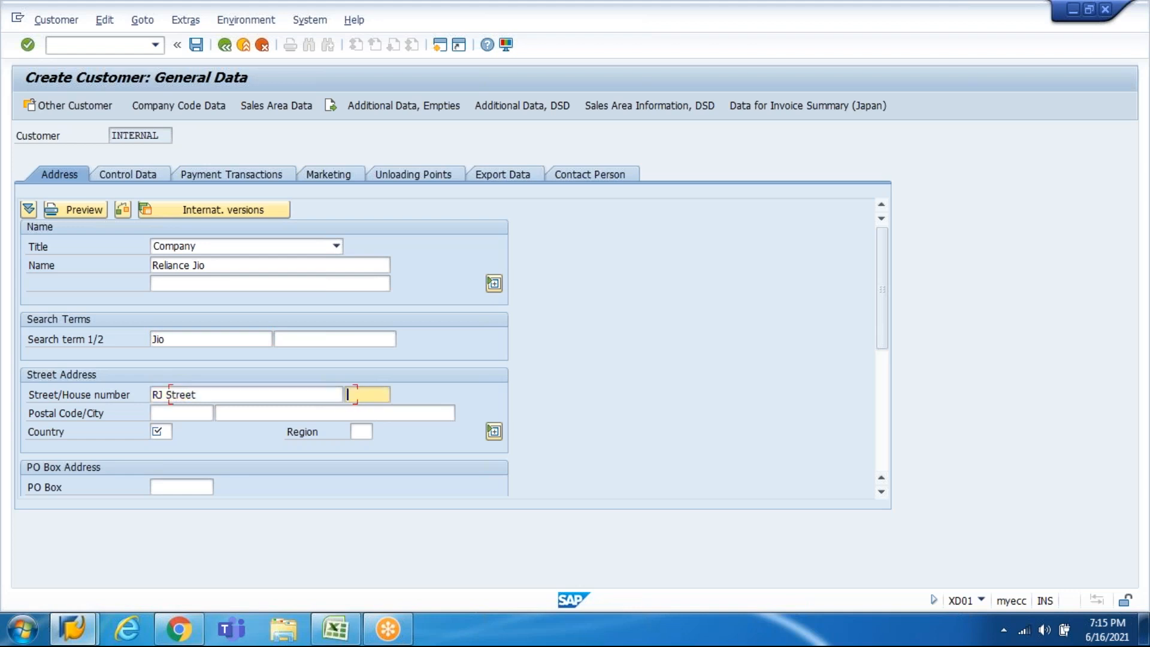
{"action": "type", "text": "79"}
{"action": "key", "text": "Tab"}
{"action": "type", "text": "500"}
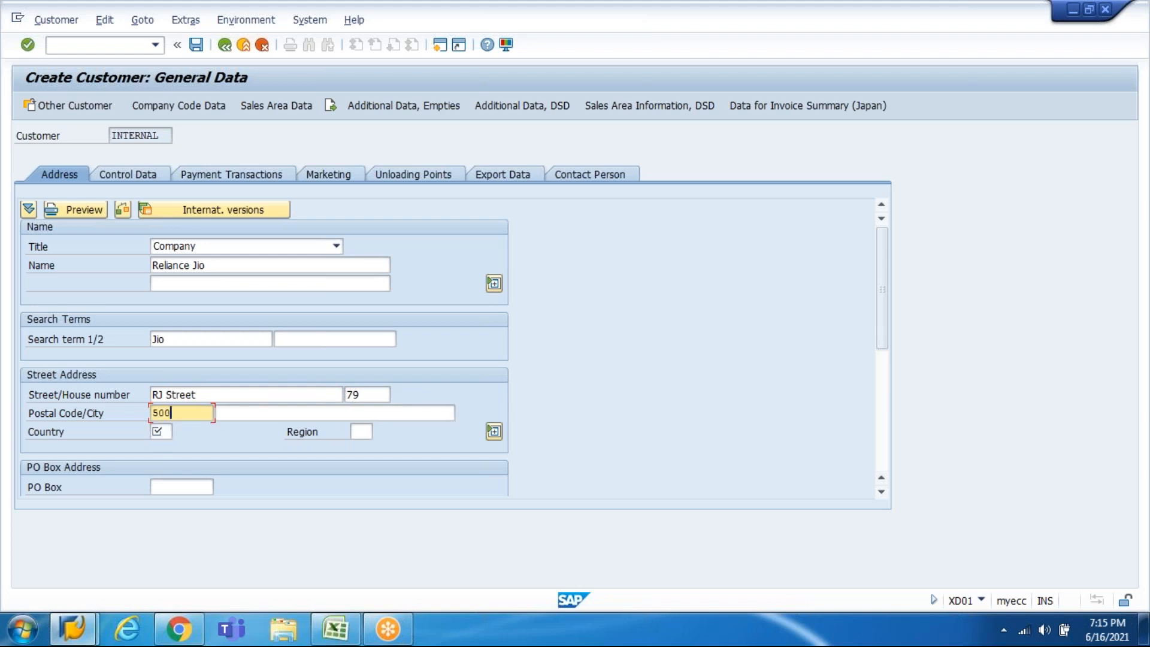
{"action": "type", "text": "600"}
{"action": "key", "text": "Tab"}
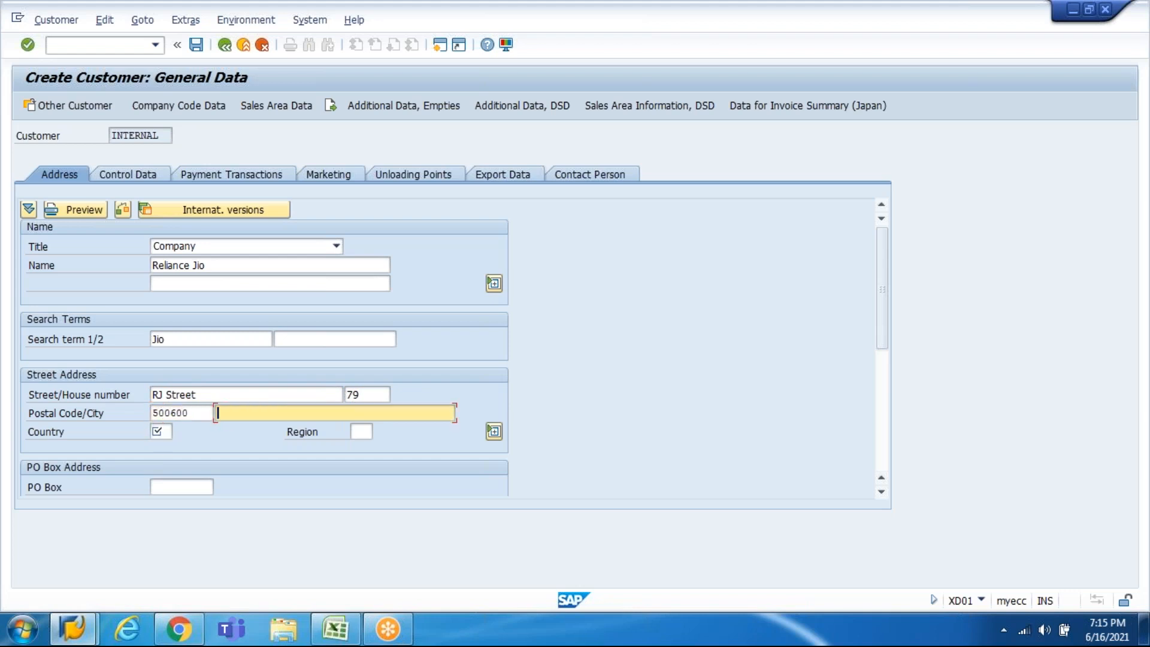
{"action": "type", "text": "Pune"}
{"action": "key", "text": "Tab"}
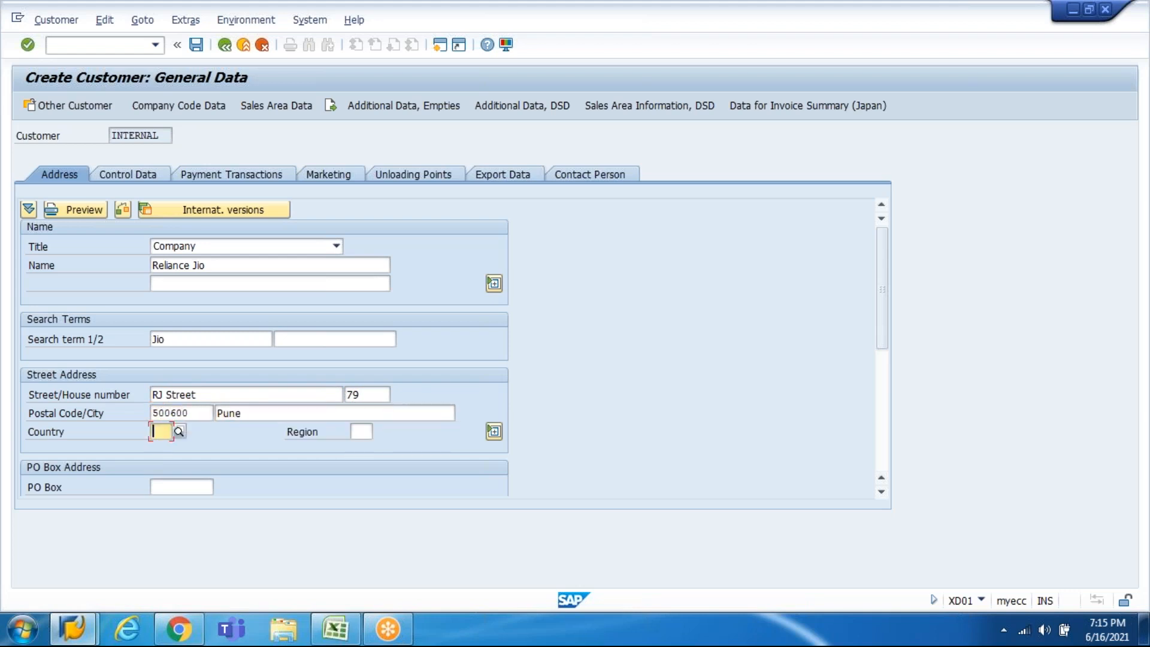
{"action": "type", "text": "IN"}
{"action": "key", "text": "Tab"}
{"action": "type", "text": "07"}
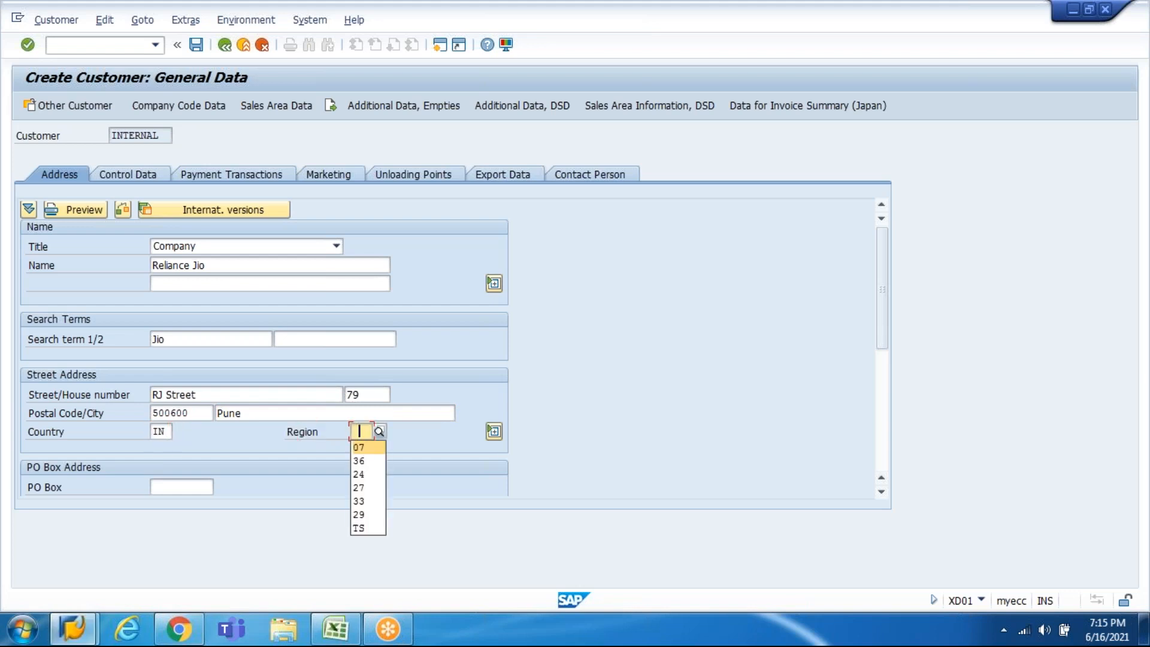
{"action": "key", "text": "Return"}
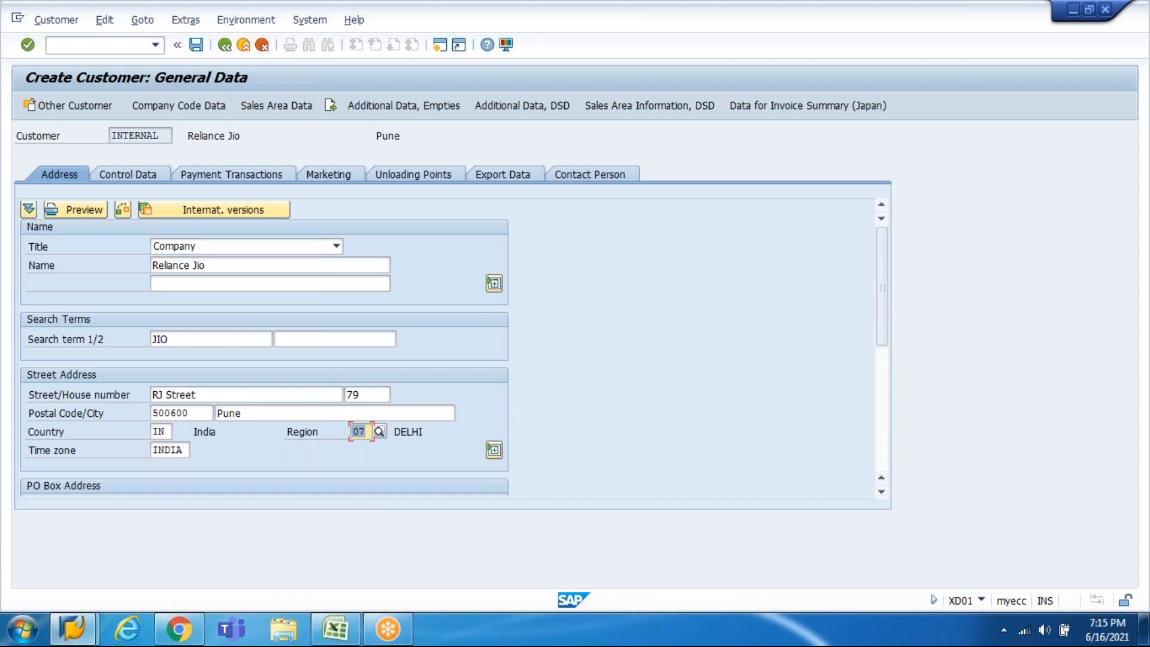
Step: Set the reconciliation account to 141000 Accounts Receivable - Domestic in the company code data
{"action": "left_click", "coordinate": [177, 111]}
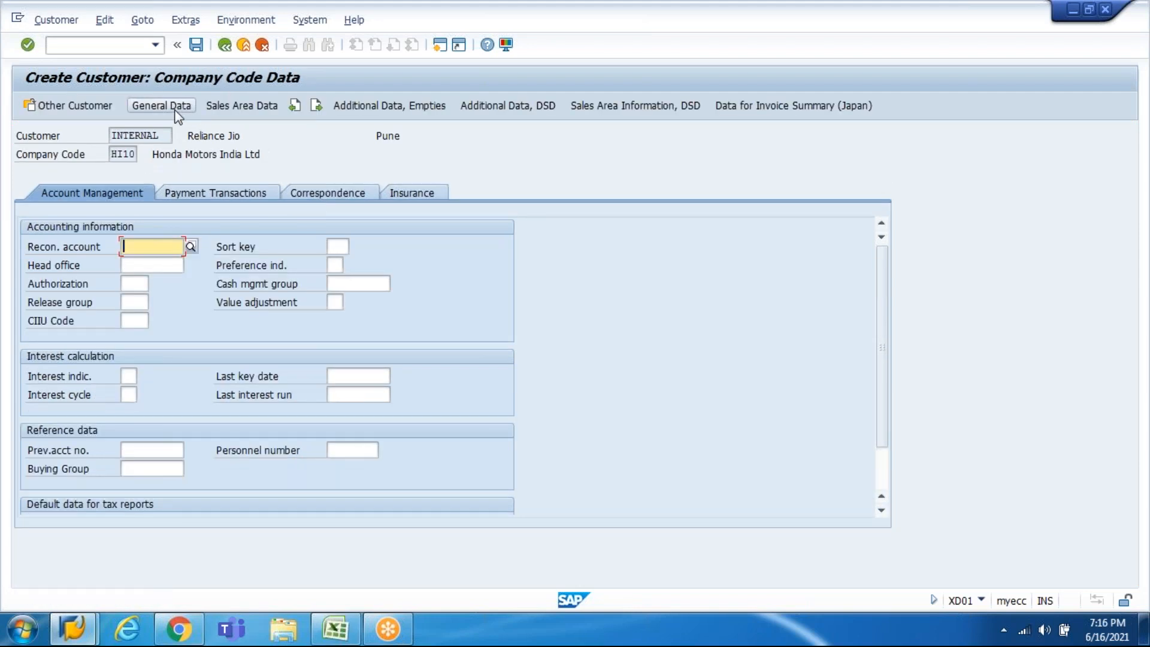
{"action": "left_click", "coordinate": [190, 246]}
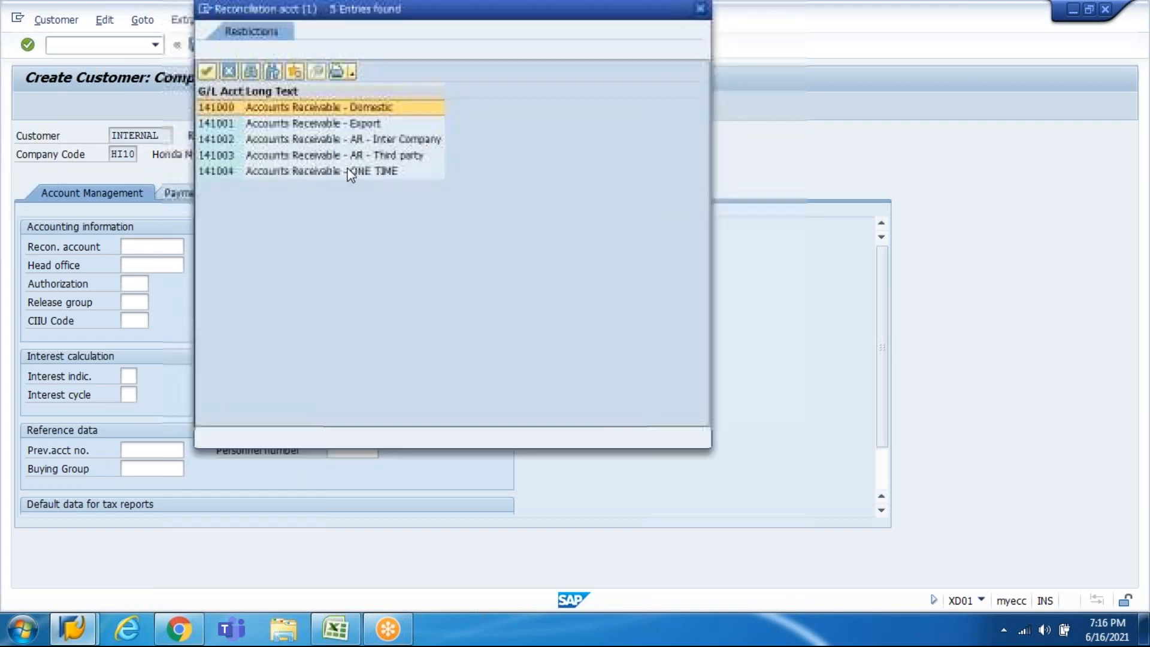
{"action": "double_click", "coordinate": [345, 109]}
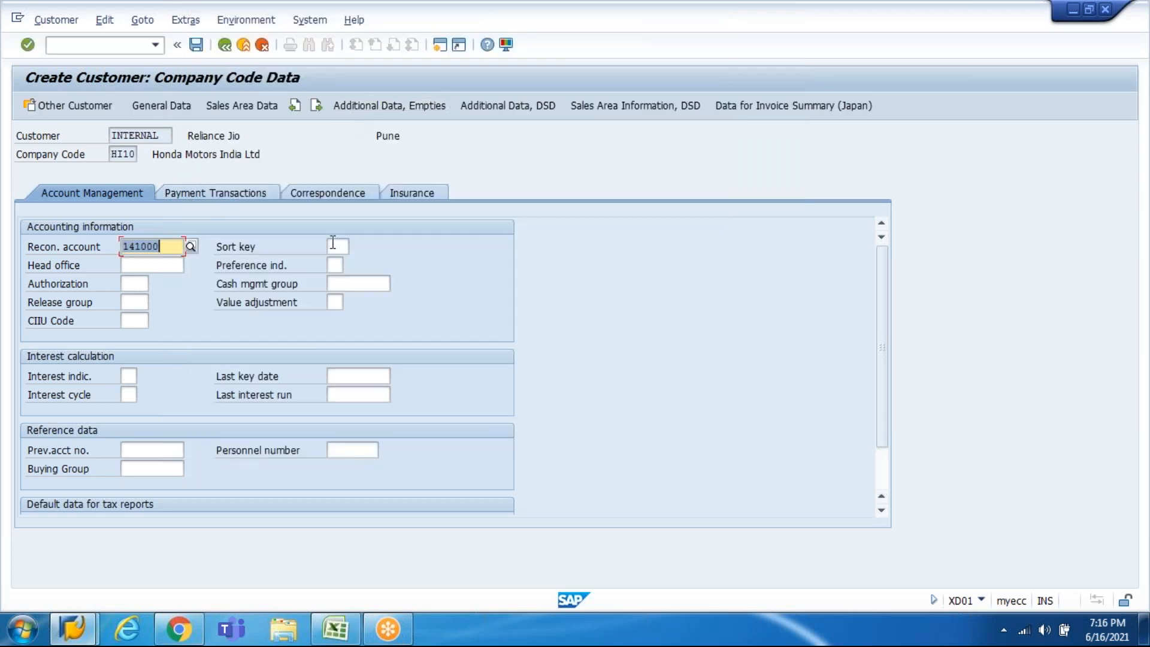
Step: Set sort key 001 Posting date and confirm the account management values
{"action": "left_click", "coordinate": [333, 245]}
{"action": "left_click", "coordinate": [357, 246]}
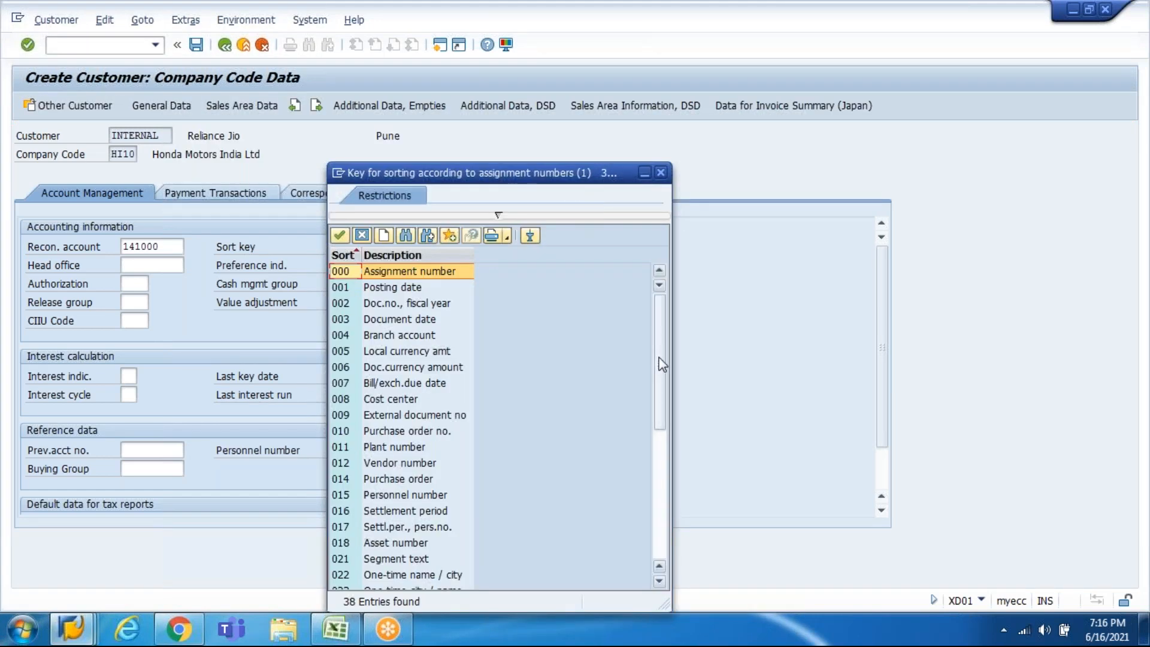
{"action": "left_click_drag", "start_coordinate": [660, 360], "coordinate": [647, 520]}
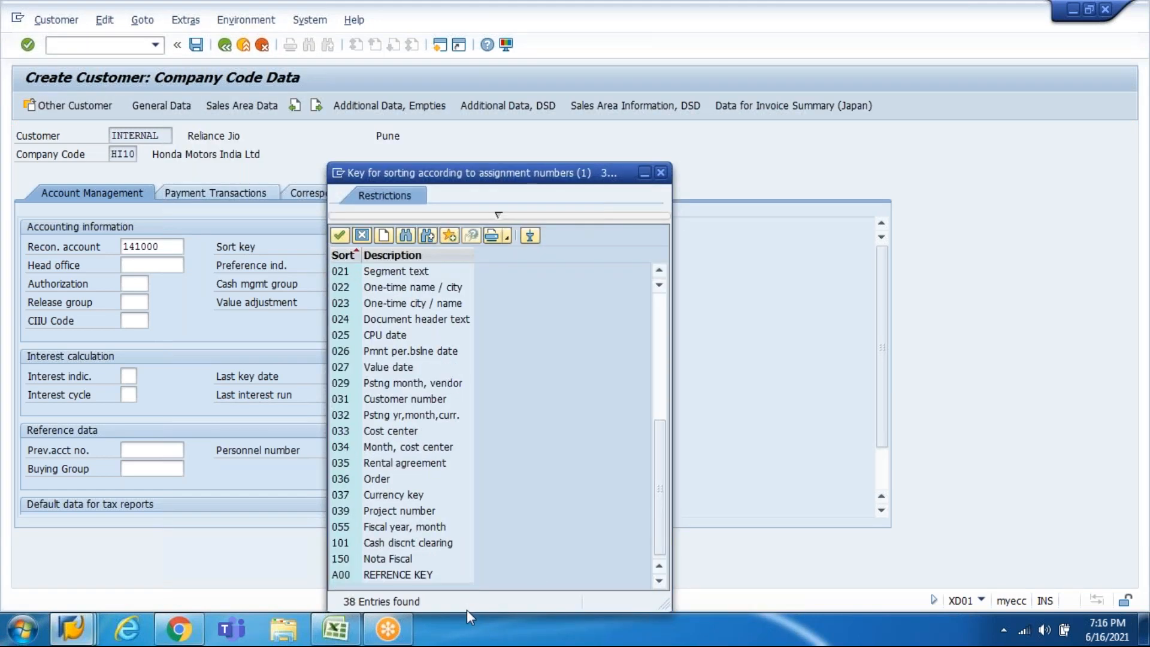
{"action": "left_click", "coordinate": [382, 254]}
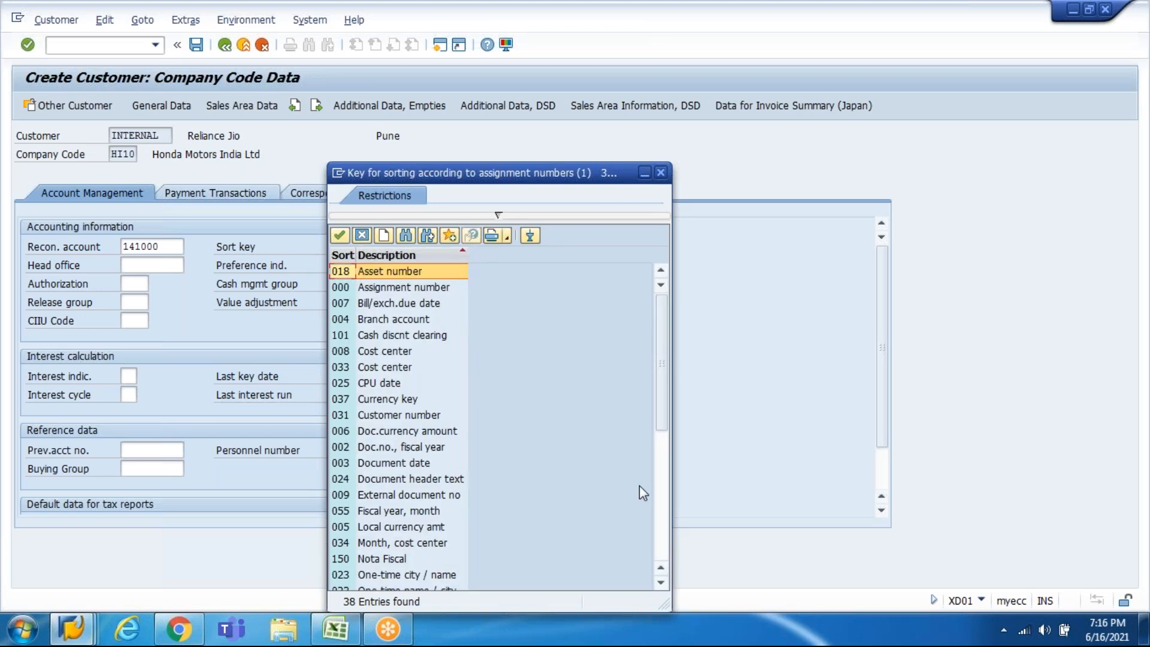
{"action": "left_click", "coordinate": [659, 504]}
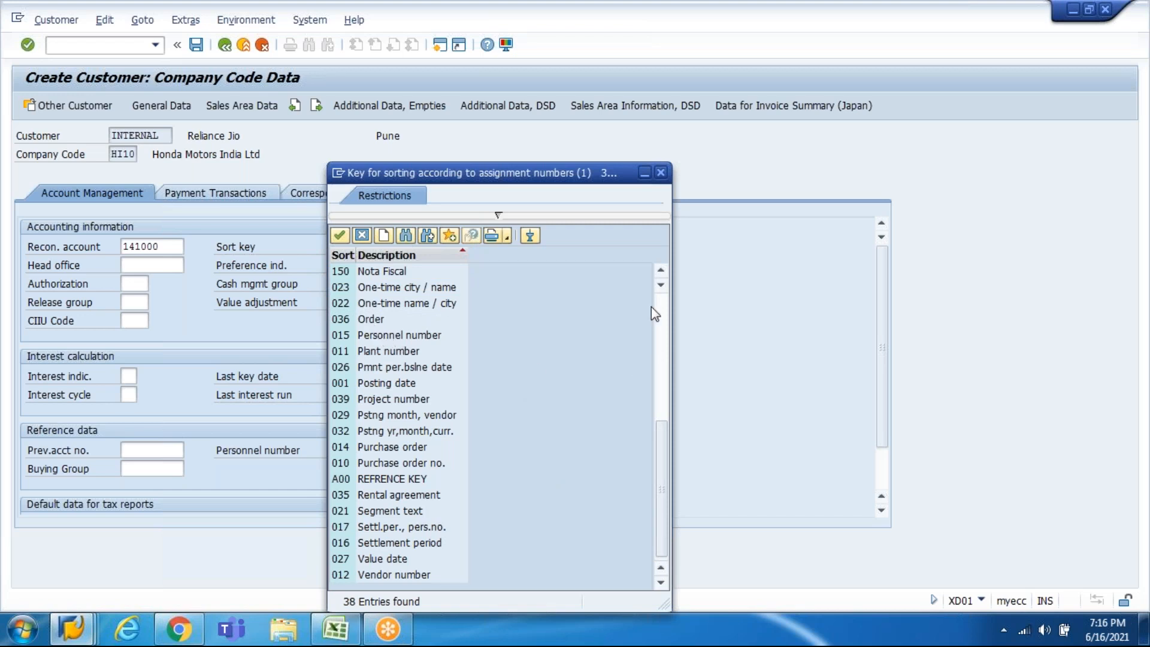
{"action": "left_click", "coordinate": [660, 322]}
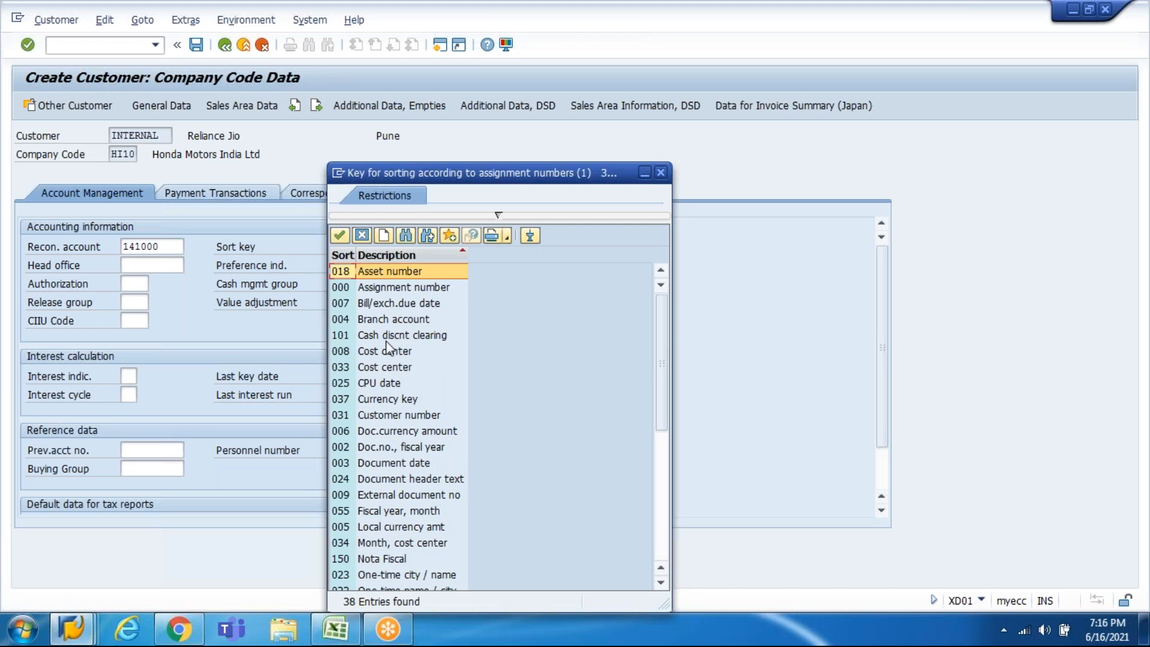
{"action": "left_click", "coordinate": [354, 254]}
{"action": "left_click", "coordinate": [346, 255]}
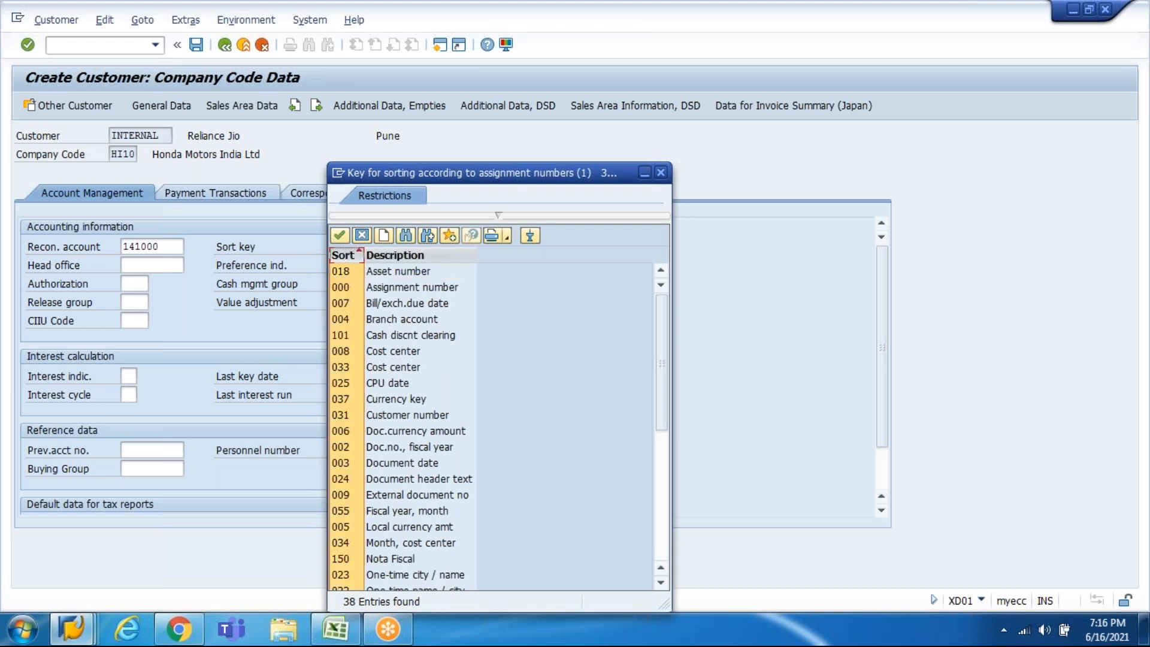
{"action": "left_click", "coordinate": [400, 288]}
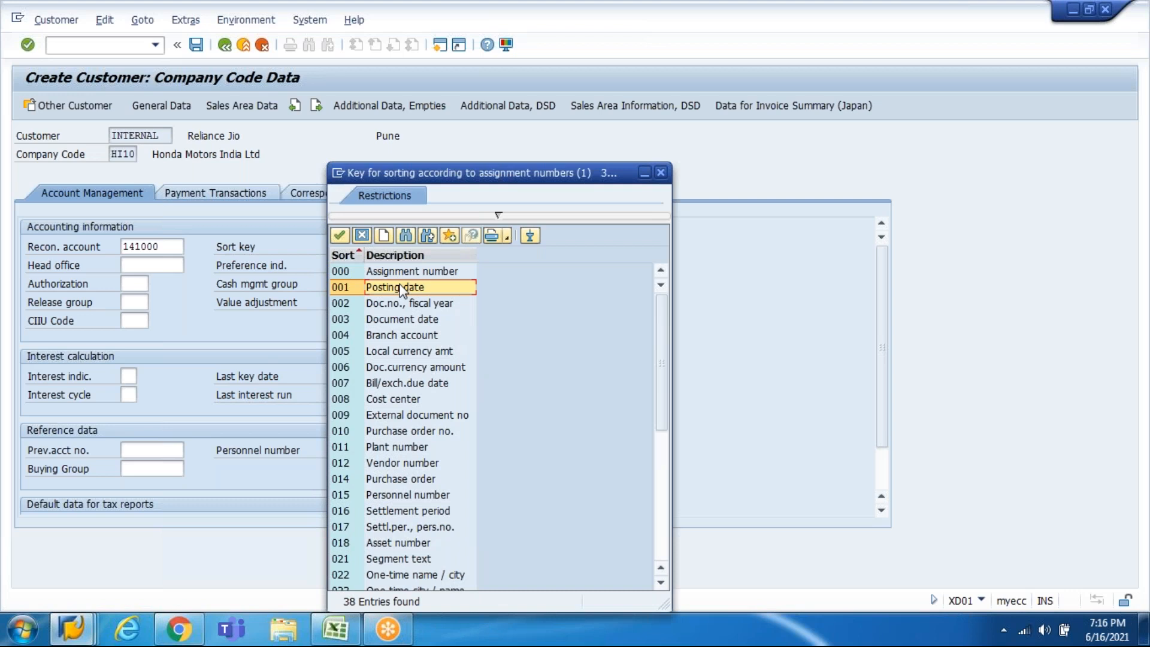
{"action": "double_click", "coordinate": [400, 288]}
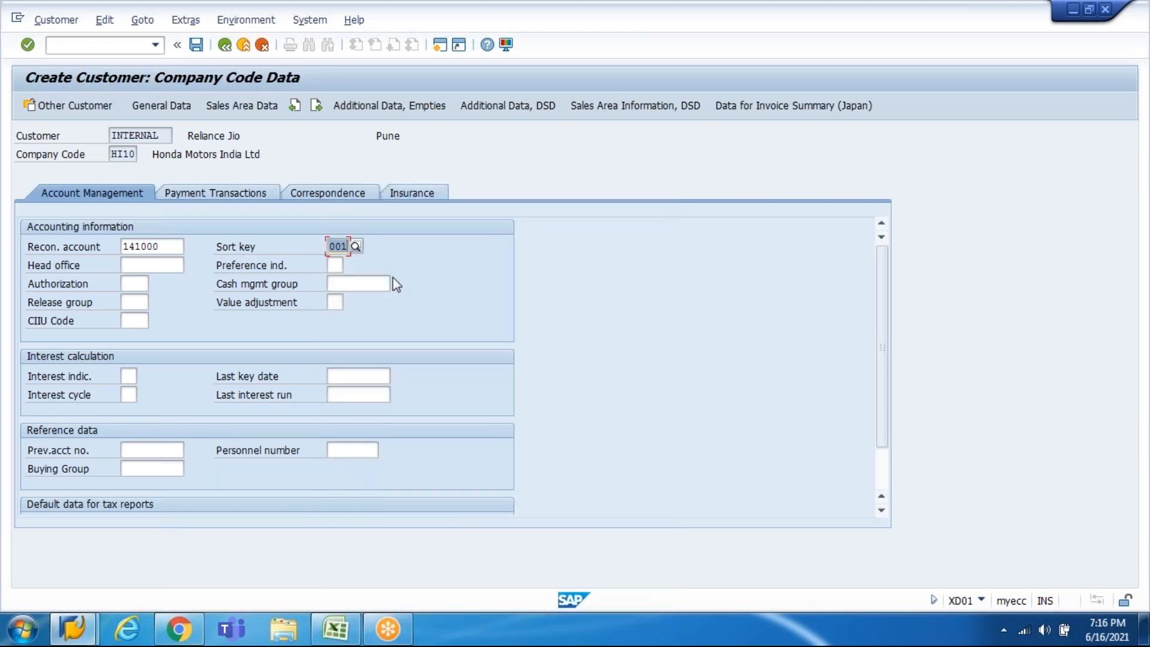
{"action": "key", "text": "Return"}
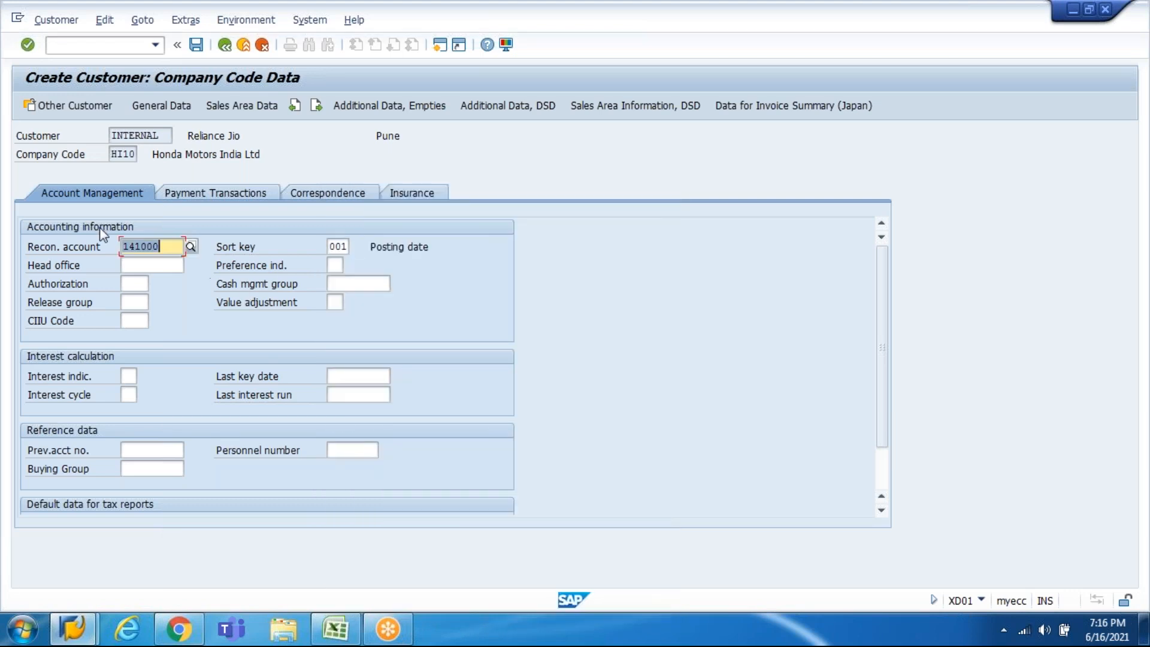
{"action": "left_click", "coordinate": [193, 195]}
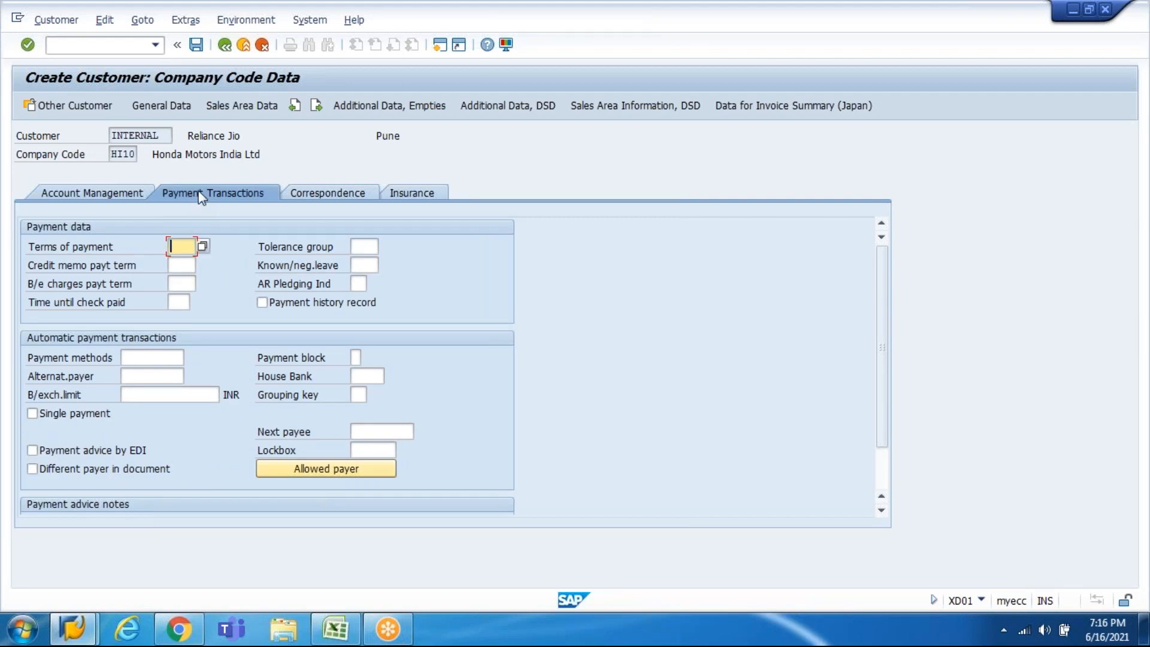
Step: Set payment terms 0001, review the correspondence and insurance fields, then go to Sales Area Data
{"action": "key", "text": "F4"}
{"action": "left_click", "coordinate": [354, 200]}
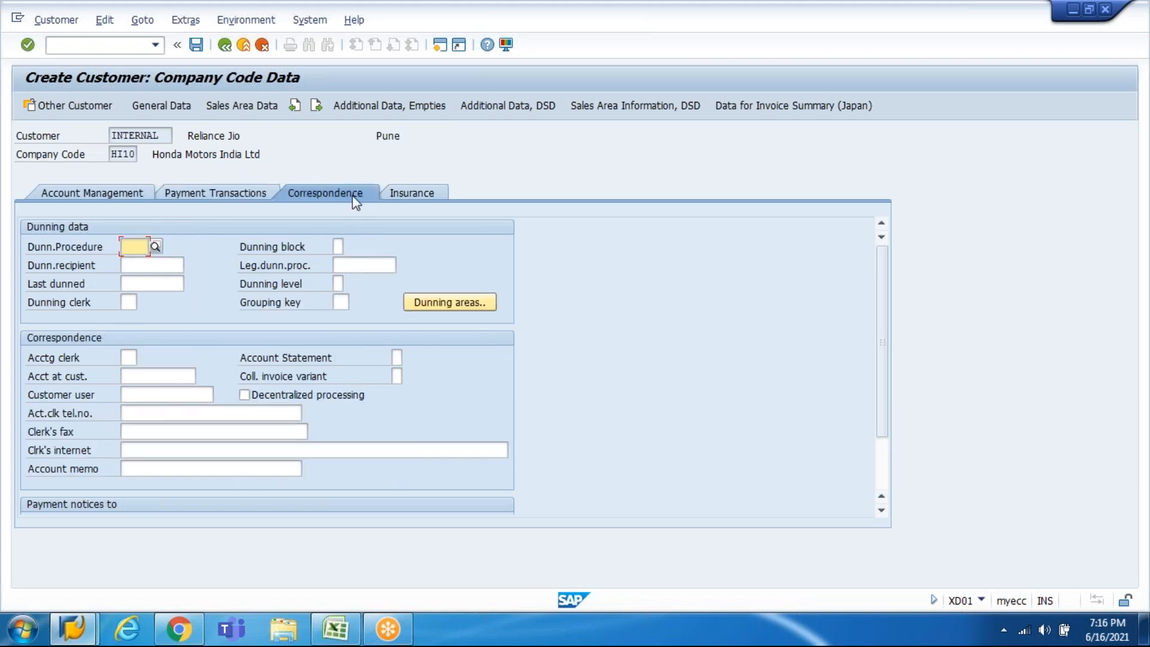
{"action": "left_click", "coordinate": [406, 194]}
{"action": "left_click", "coordinate": [145, 204]}
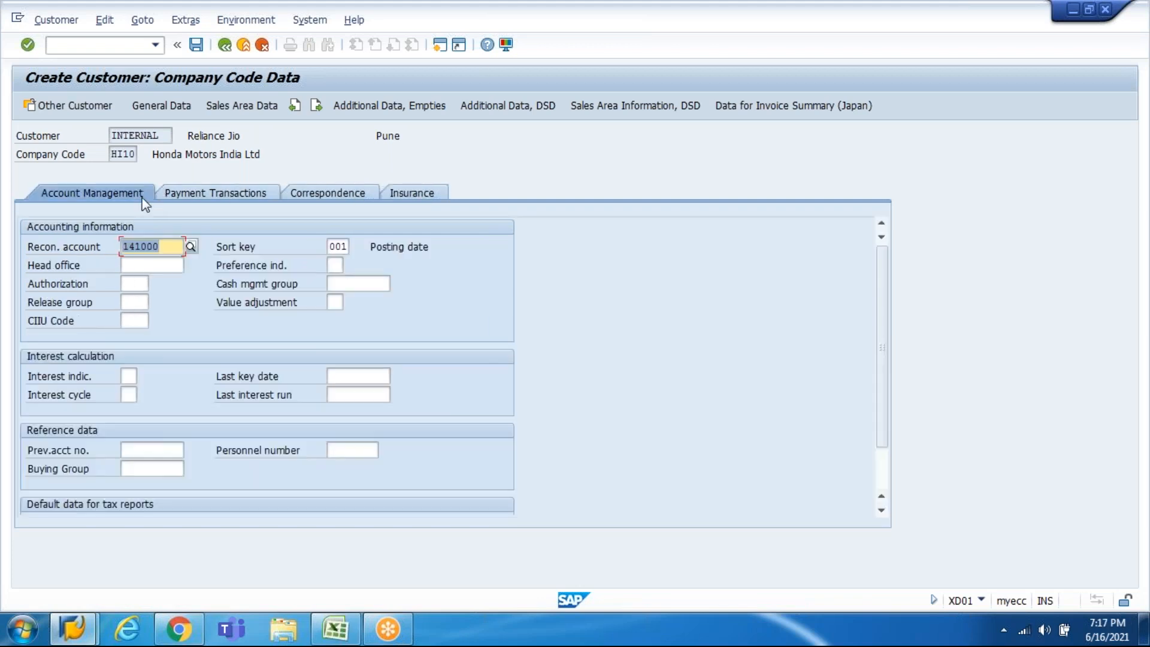
{"action": "left_click", "coordinate": [256, 108]}
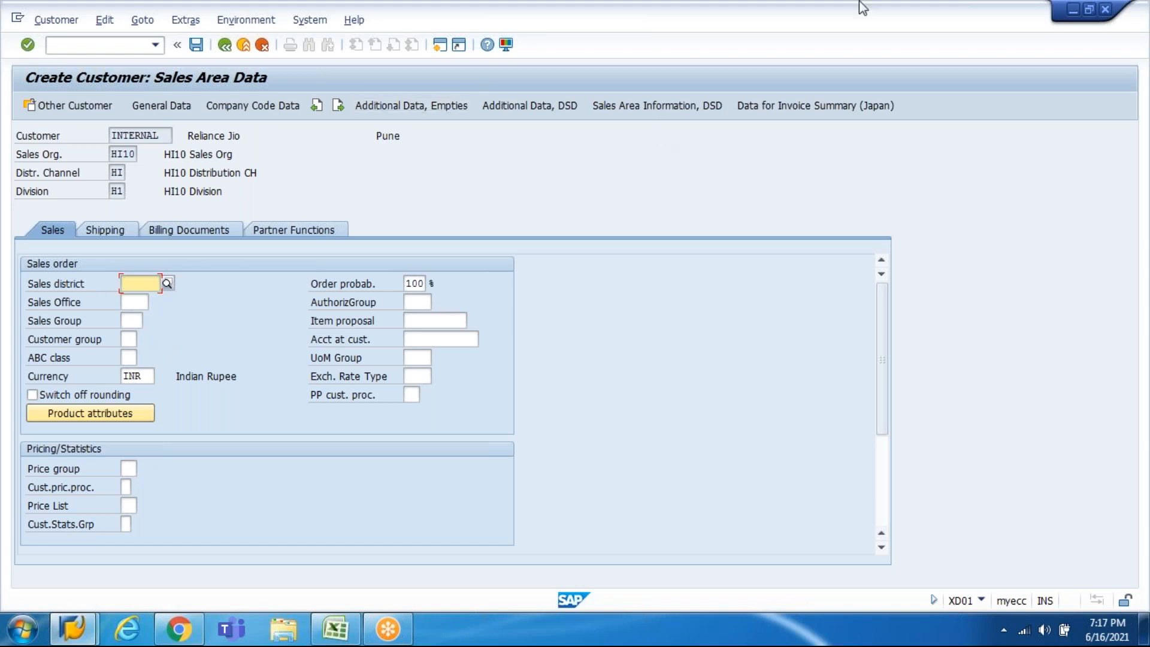
Step: Clear the sales district and set sales office HI10 and sales group HI1
{"action": "left_click", "coordinate": [1039, 99]}
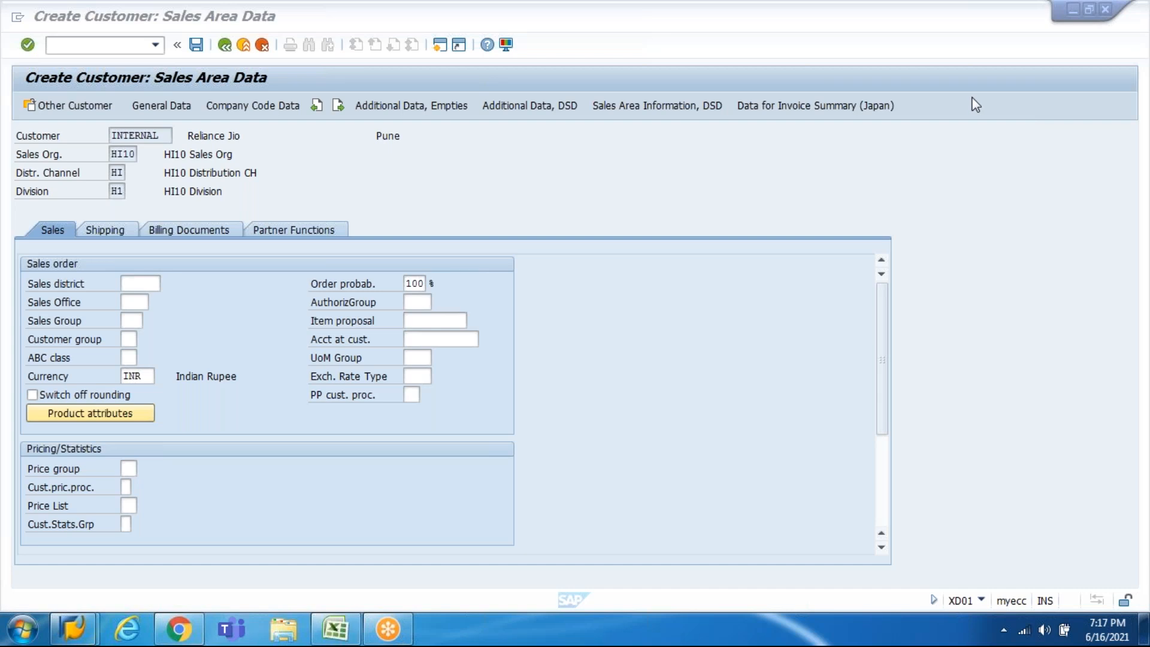
{"action": "left_click", "coordinate": [155, 282]}
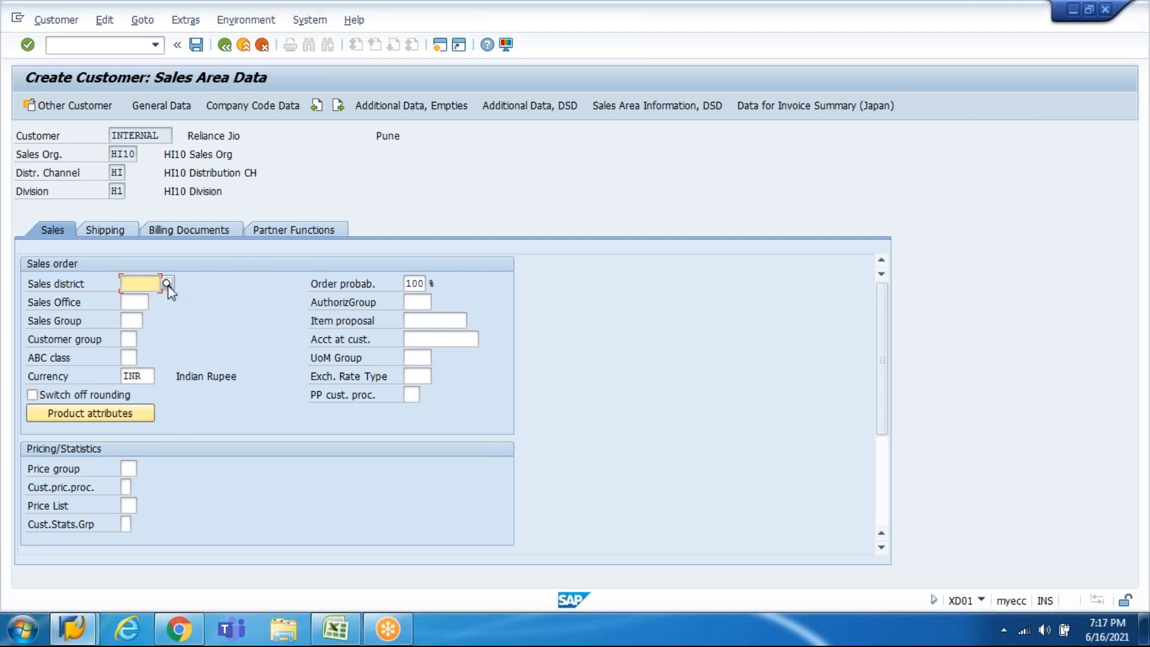
{"action": "type", "text": "HI"}
{"action": "key", "text": "BackSpace"}
{"action": "key", "text": "BackSpace"}
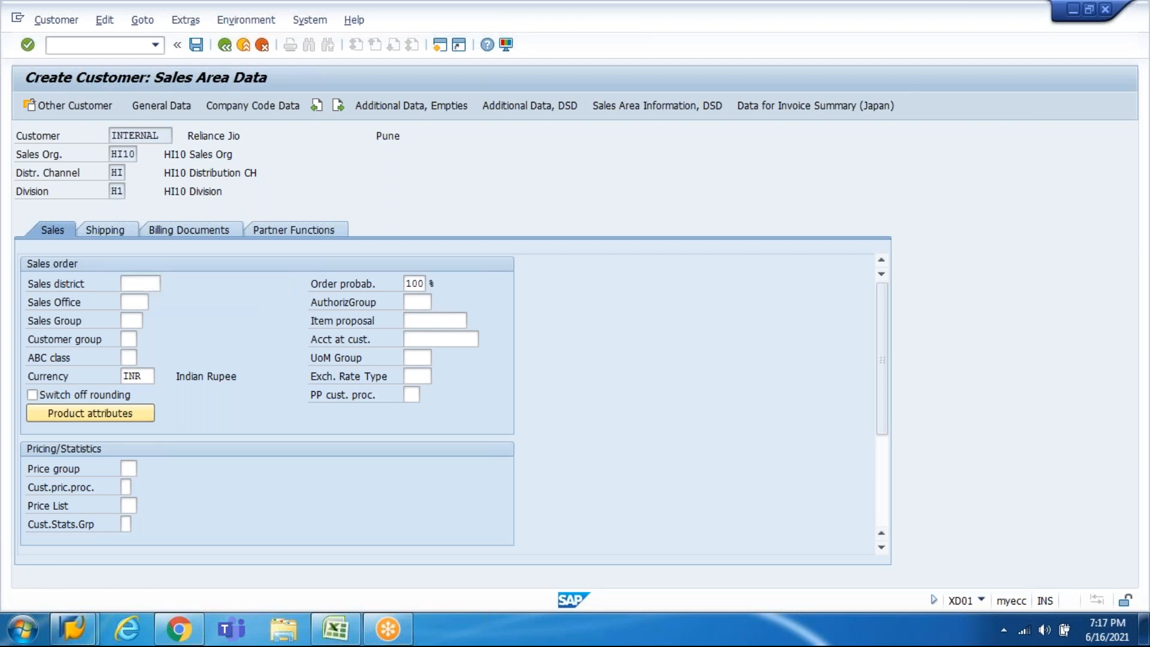
{"action": "key", "text": "Tab"}
{"action": "type", "text": "hi"}
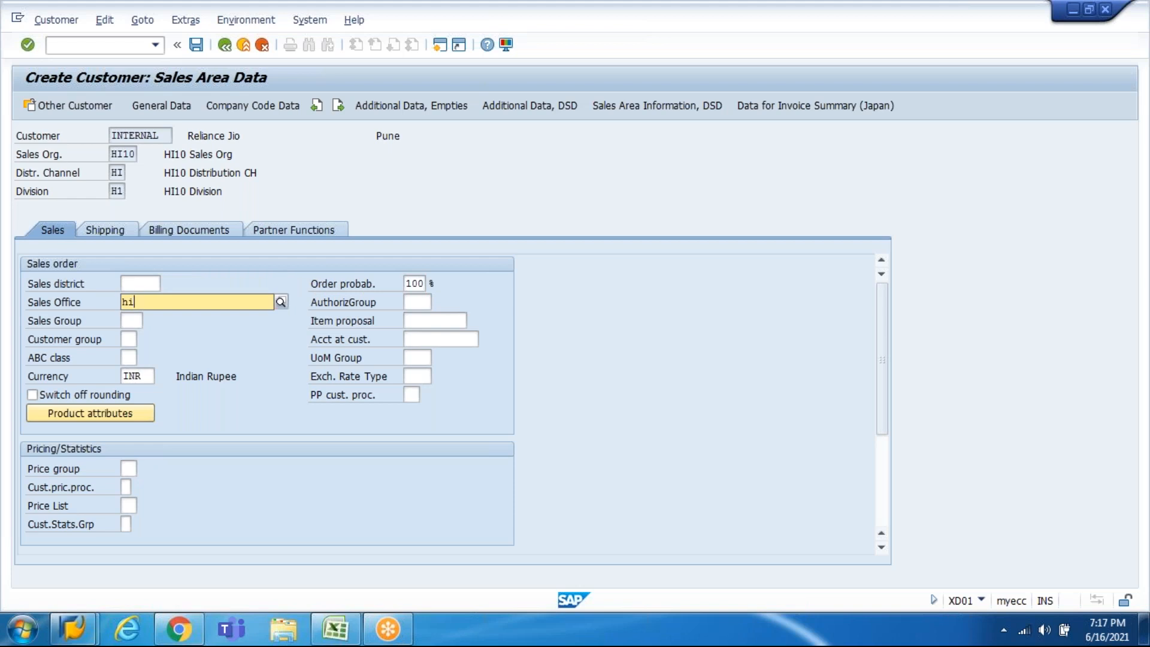
{"action": "key", "text": "Down"}
{"action": "key", "text": "Return"}
{"action": "key", "text": "Tab"}
{"action": "type", "text": "h"}
{"action": "key", "text": "Down"}
{"action": "key", "text": "Return"}
Step: Choose customer group 01 Industrial customers and move down to the currency field
{"action": "key", "text": "Tab"}
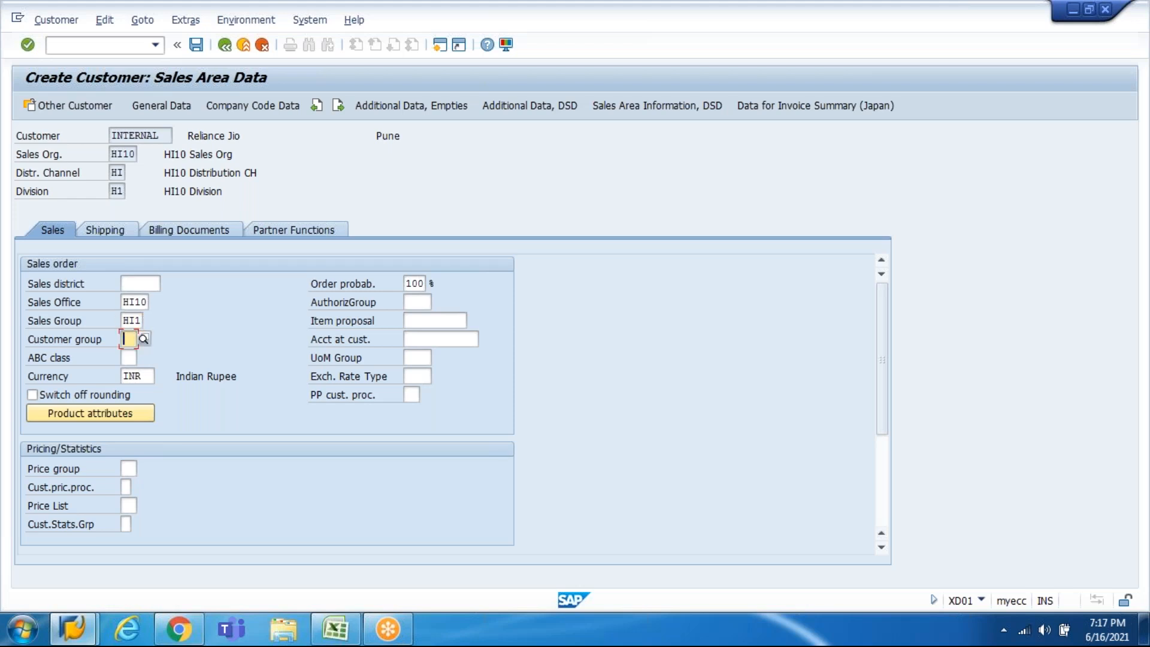
{"action": "key", "text": "Tab"}
{"action": "key", "text": "shift+Tab"}
{"action": "key", "text": "F4"}
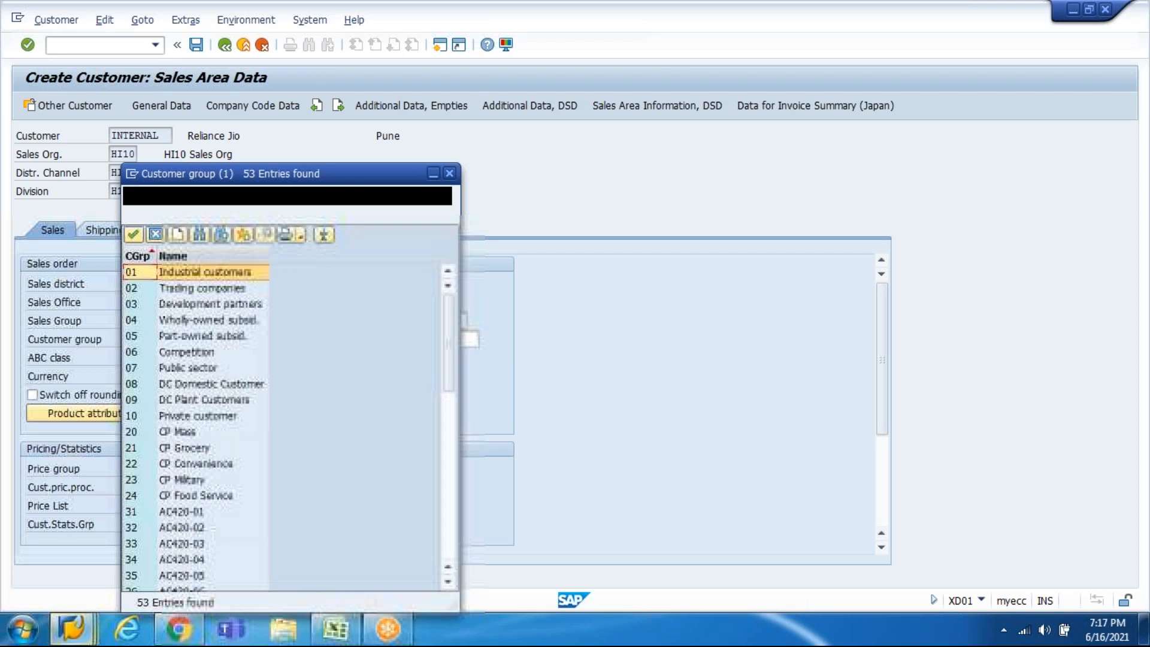
{"action": "key", "text": "Up"}
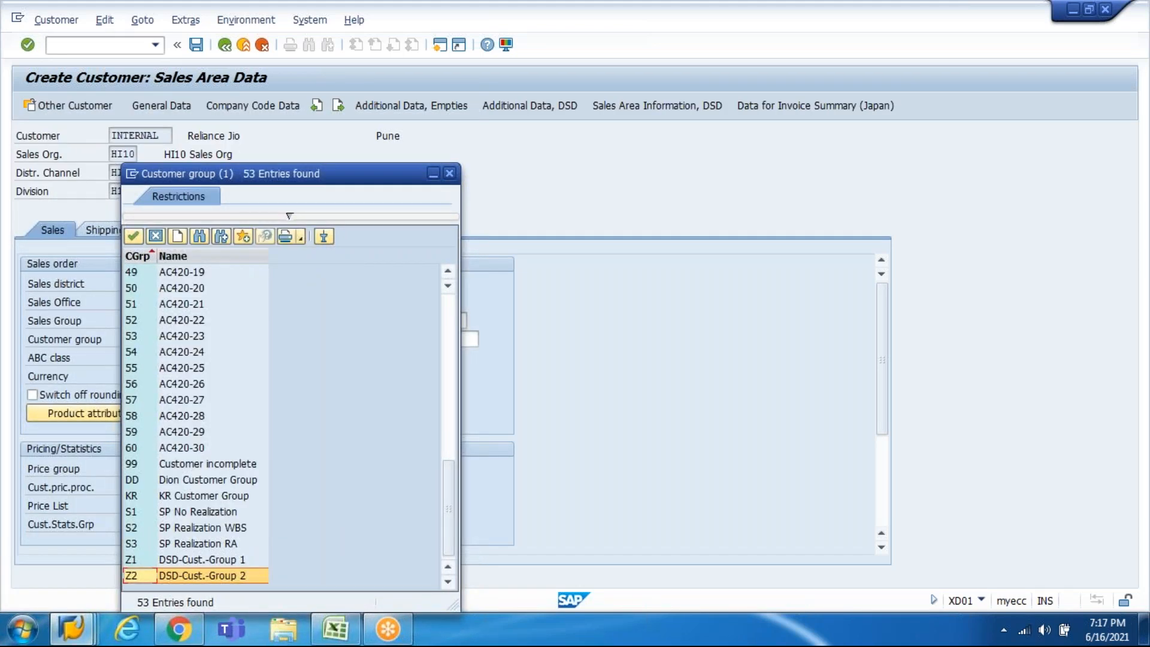
{"action": "key", "text": "Down"}
{"action": "key", "text": "Down"}
{"action": "key", "text": "Up"}
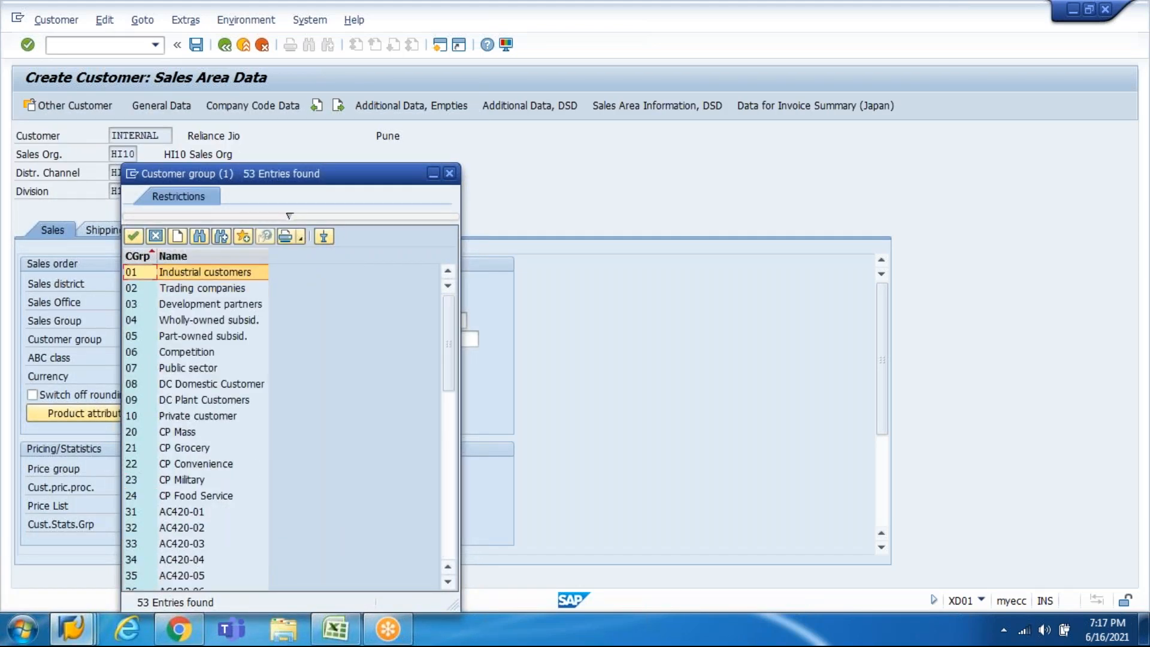
{"action": "key", "text": "Down"}
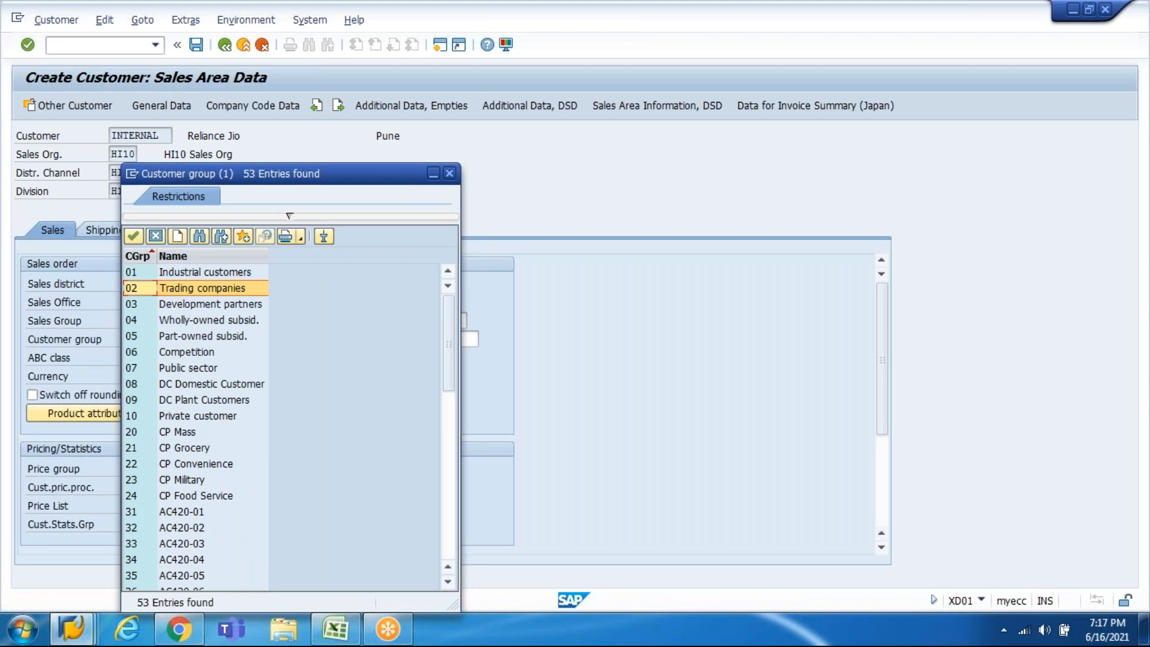
{"action": "key", "text": "Up"}
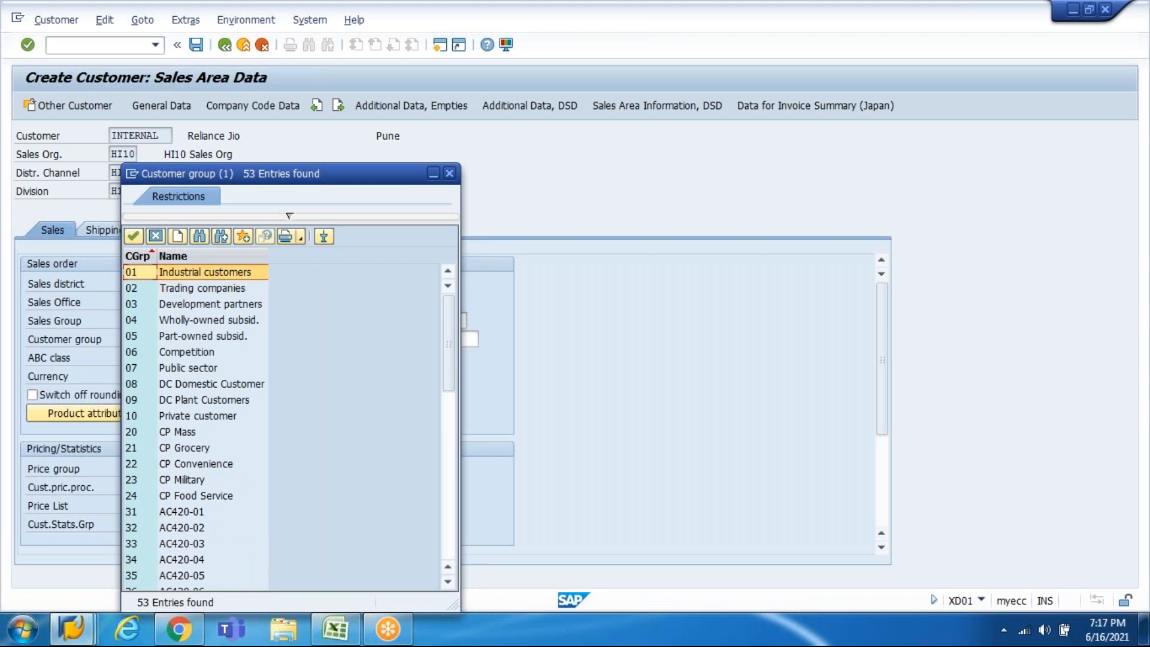
{"action": "key", "text": "Return"}
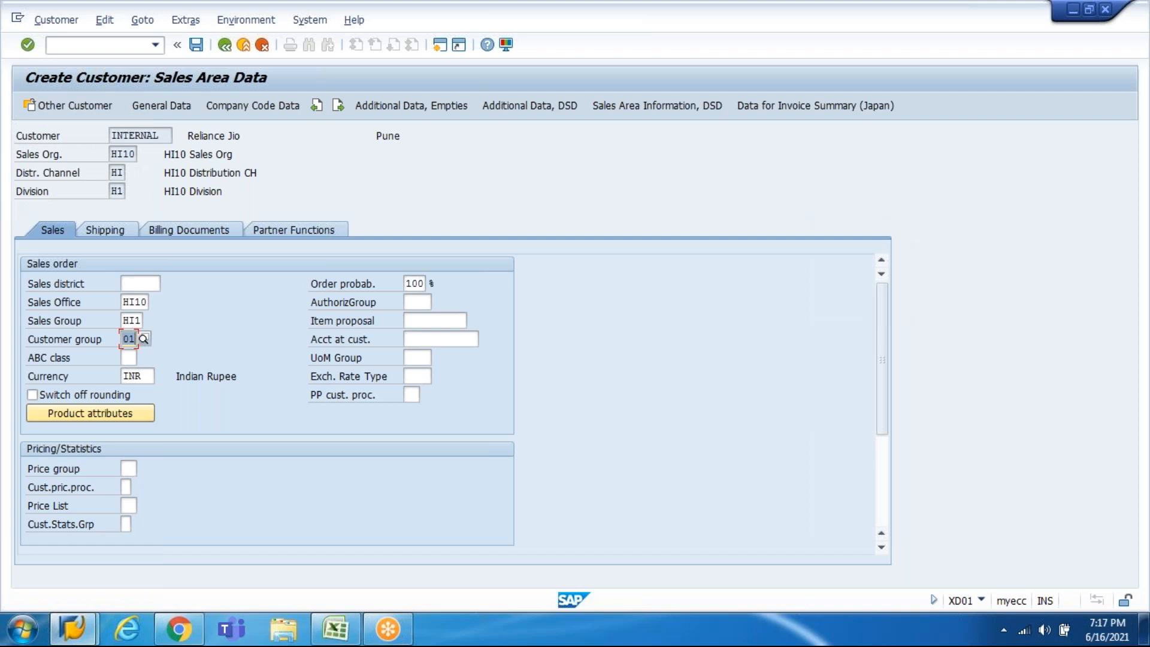
{"action": "key", "text": "Down"}
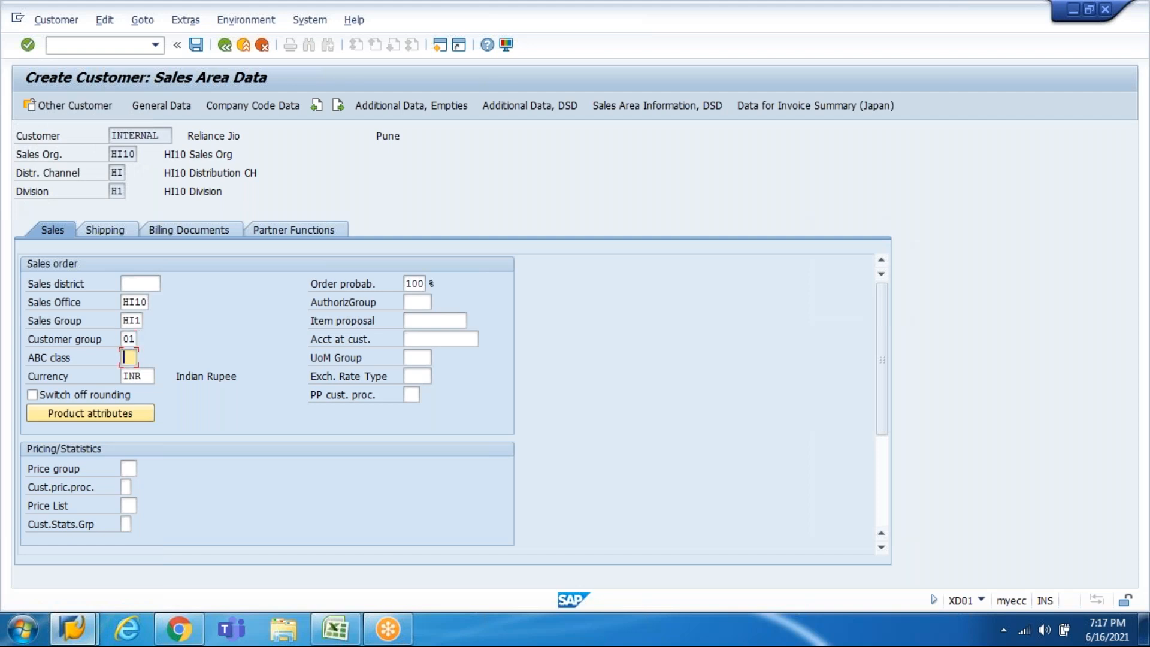
{"action": "key", "text": "Down"}
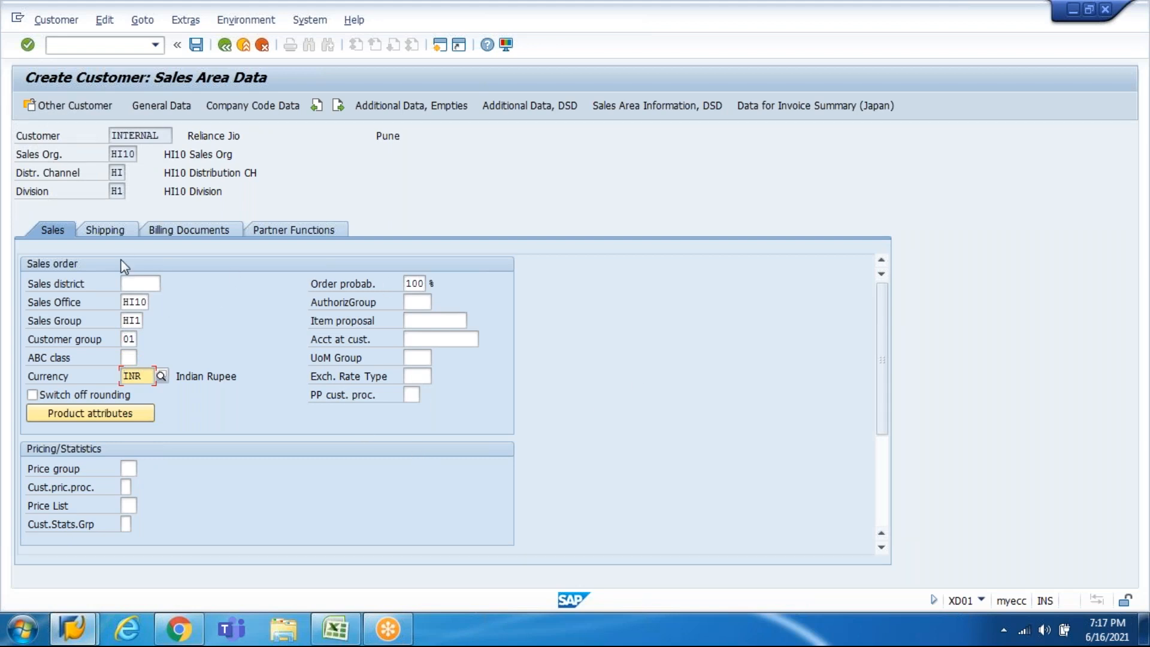
Step: Set the shipping delivery priority to 02 Normal
{"action": "left_click", "coordinate": [108, 231]}
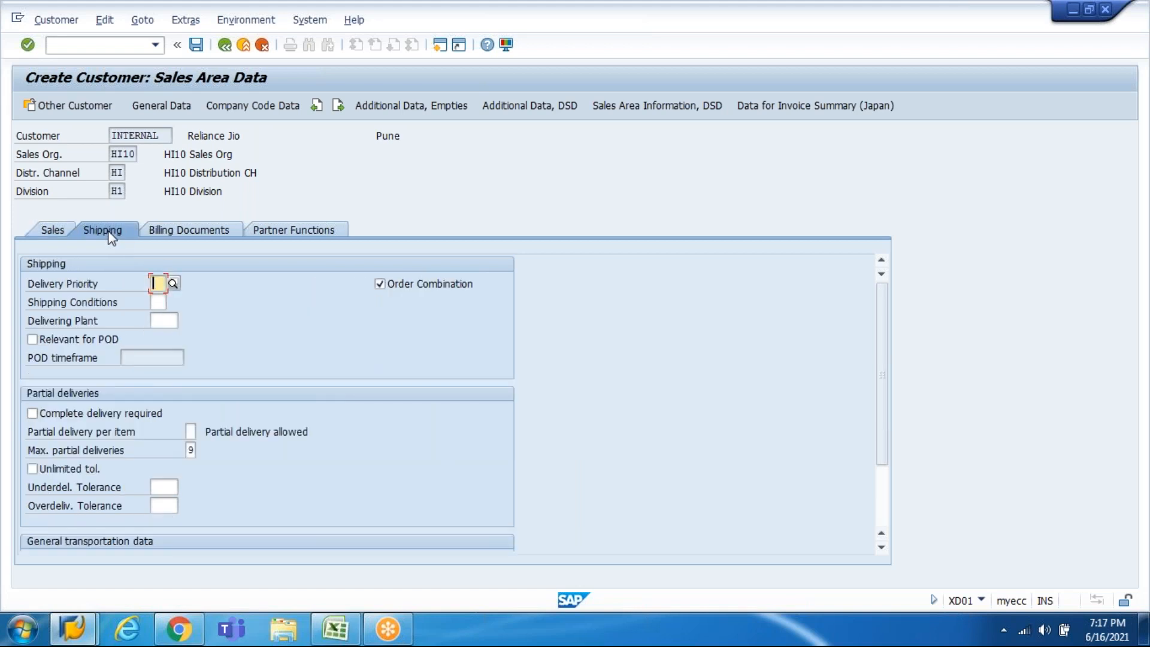
{"action": "left_click", "coordinate": [173, 283]}
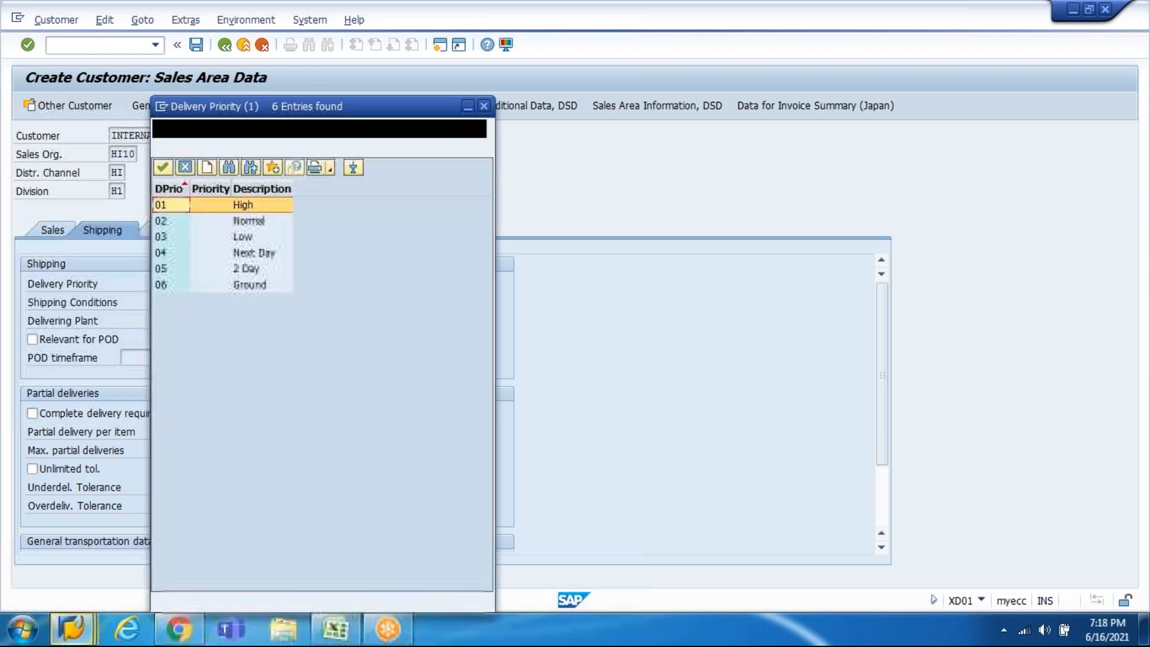
{"action": "double_click", "coordinate": [260, 223]}
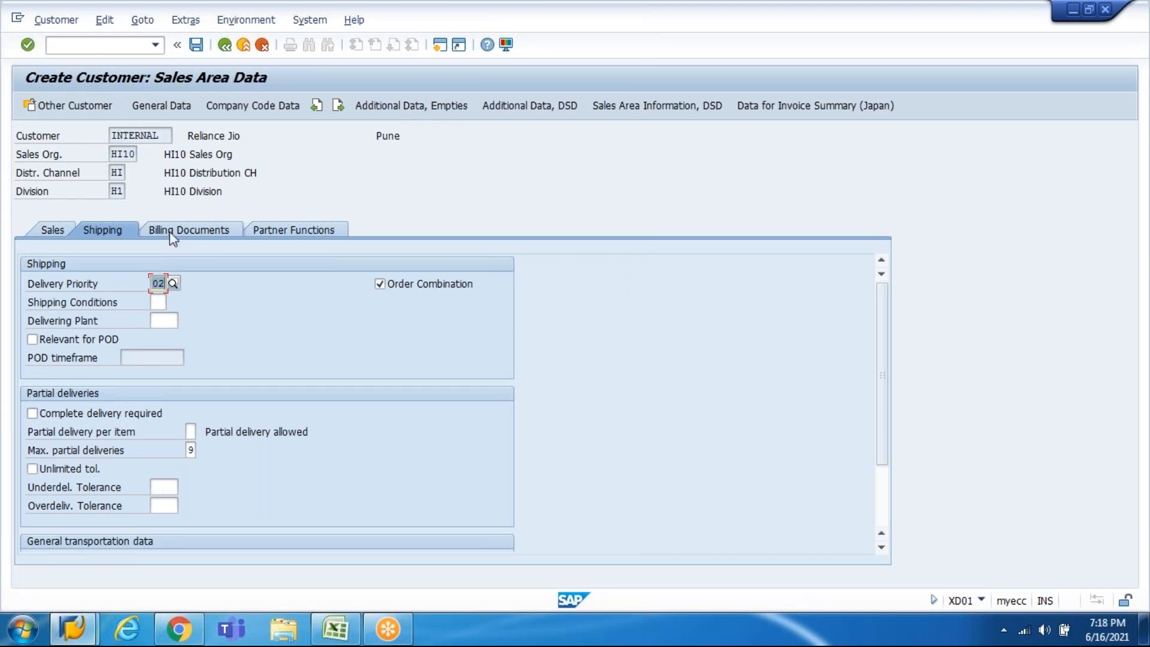
Step: On the billing documents data, set Incoterms to FOB Free on board with location FOB
{"action": "left_click", "coordinate": [213, 238]}
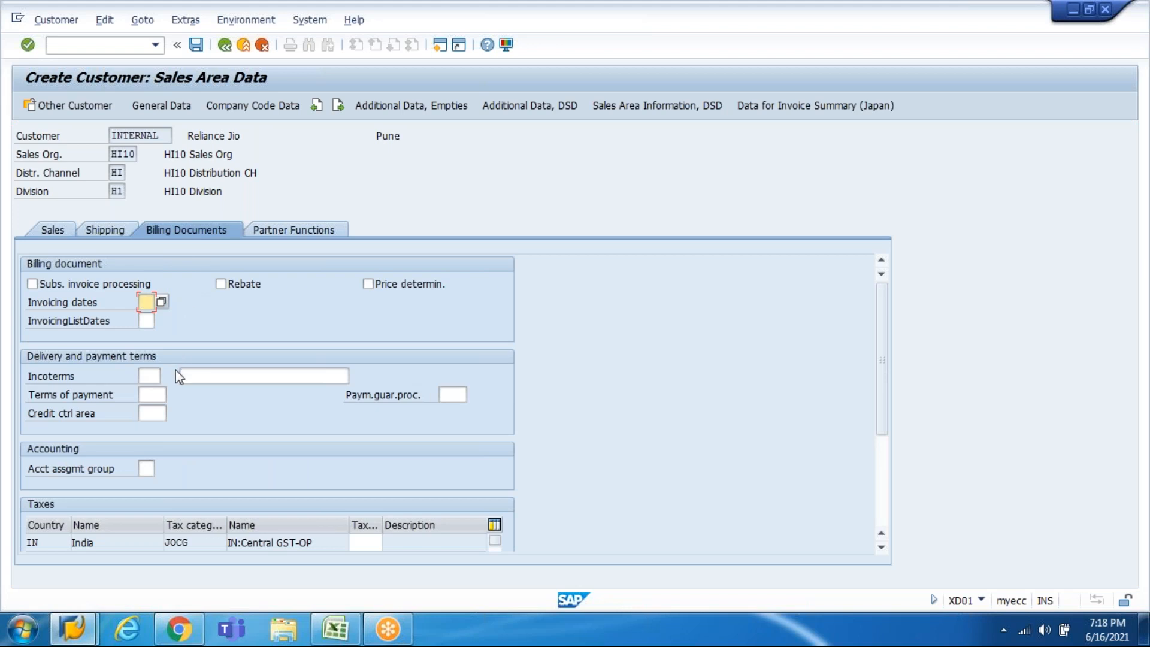
{"action": "left_click", "coordinate": [152, 376]}
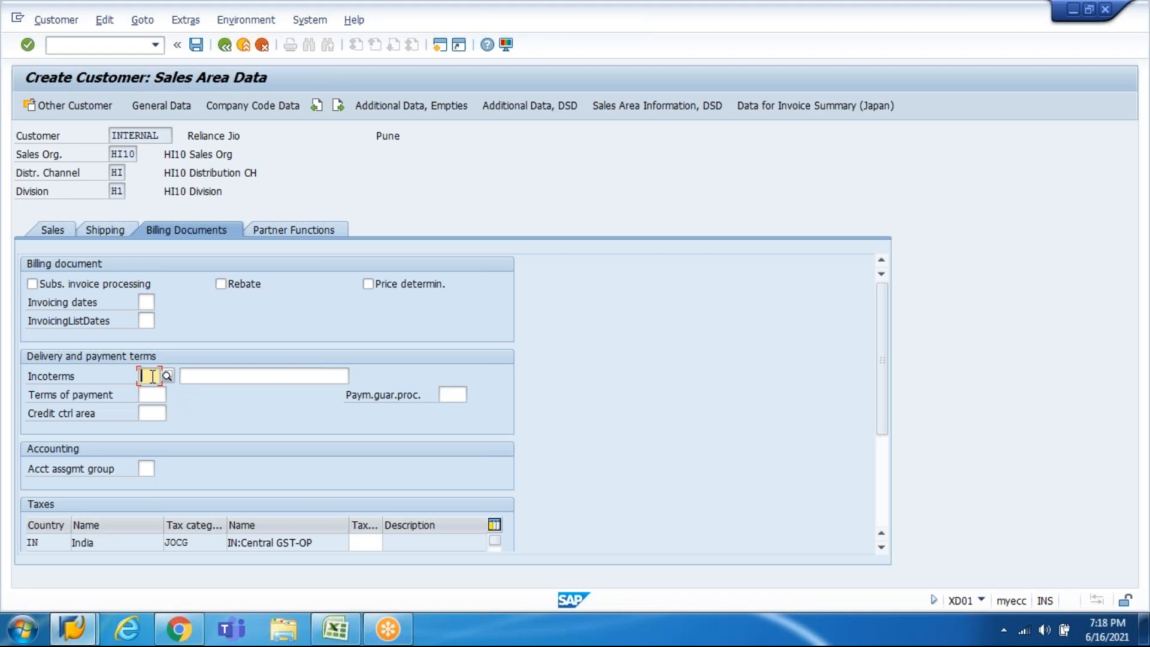
{"action": "type", "text": "FOB"}
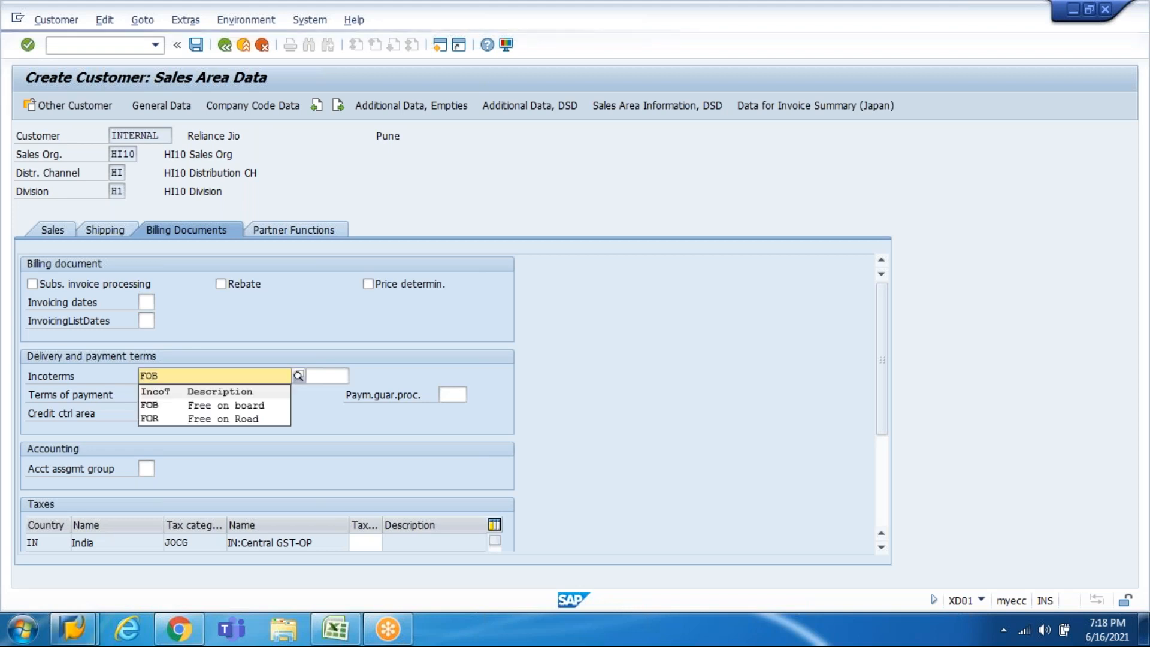
{"action": "key", "text": "BackSpace"}
{"action": "key", "text": "BackSpace"}
{"action": "key", "text": "BackSpace"}
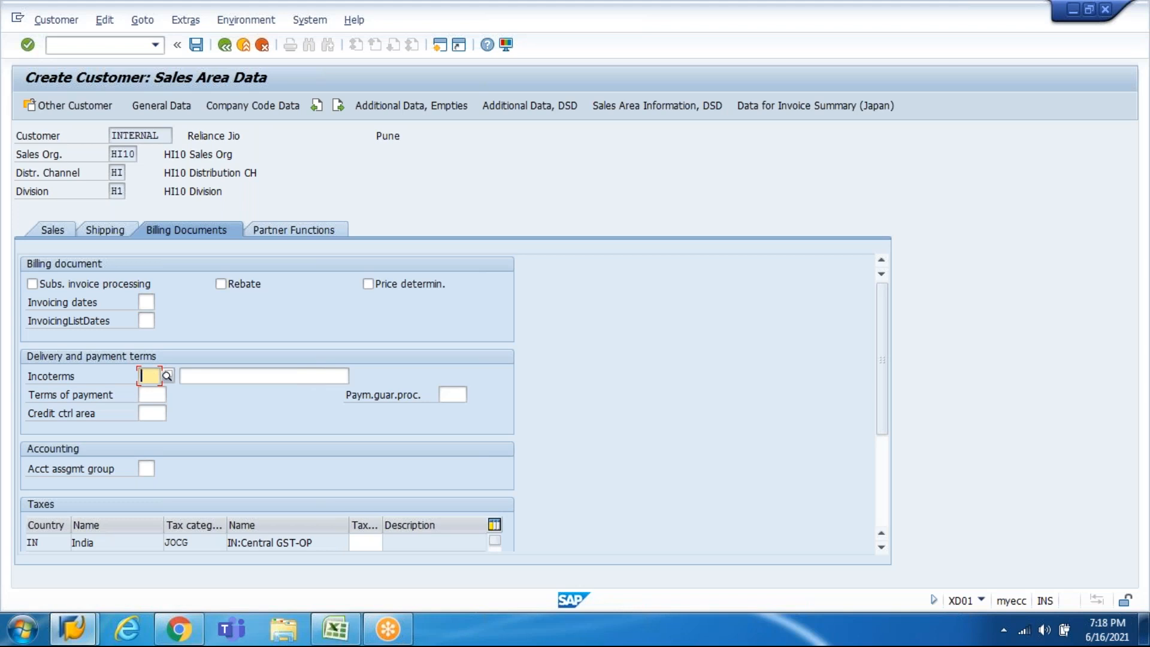
{"action": "type", "text": "FOB"}
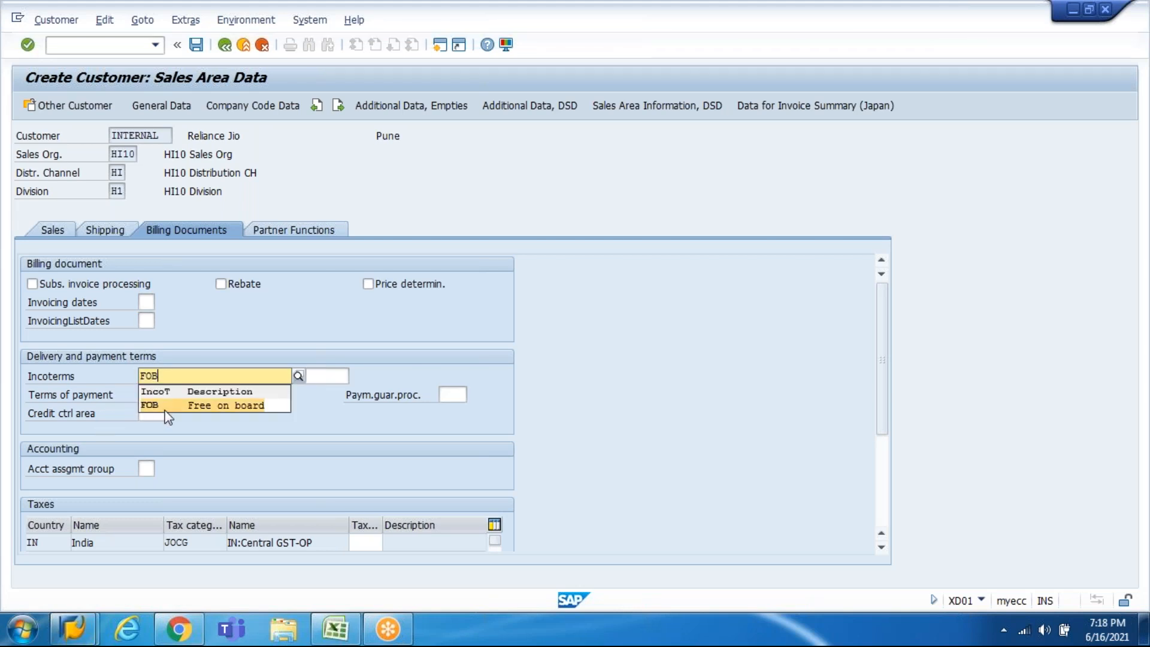
{"action": "left_click", "coordinate": [166, 408]}
{"action": "left_click", "coordinate": [235, 376]}
{"action": "type", "text": "FOB"}
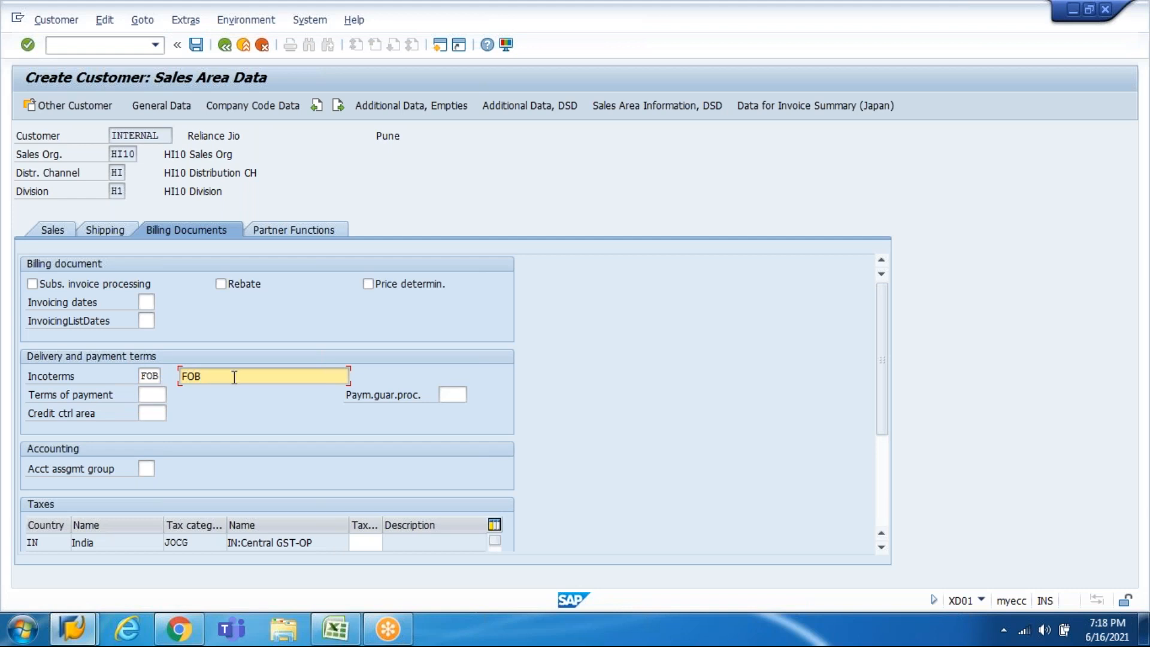
Step: Set the terms of payment to 0001
{"action": "left_click", "coordinate": [163, 395]}
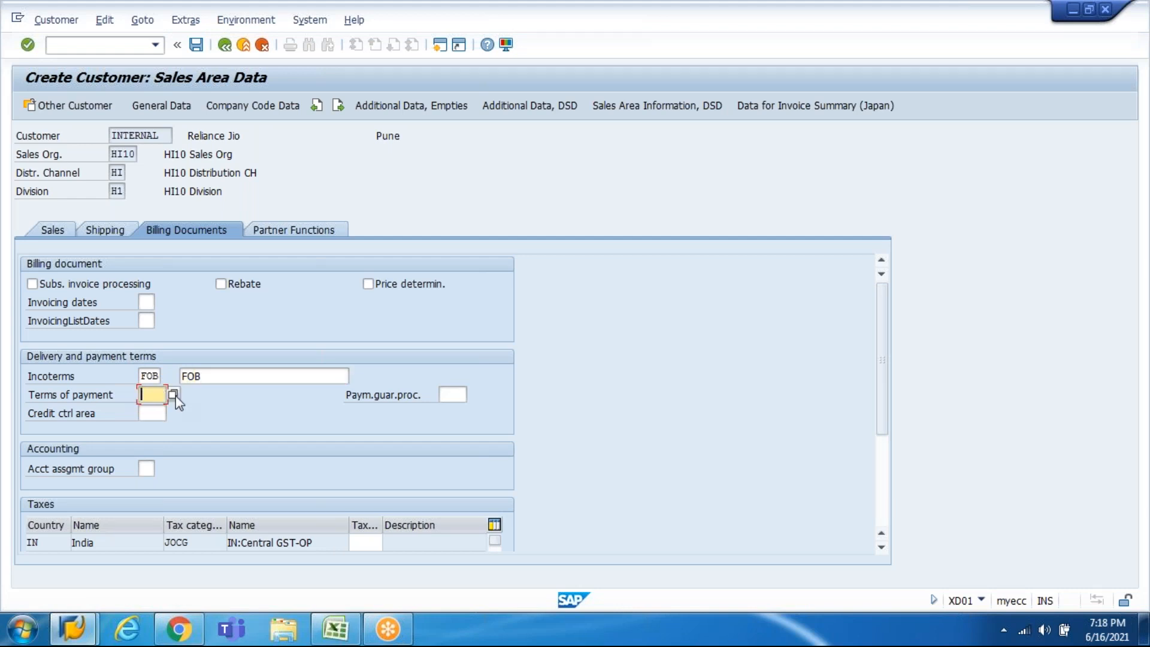
{"action": "key", "text": "F4"}
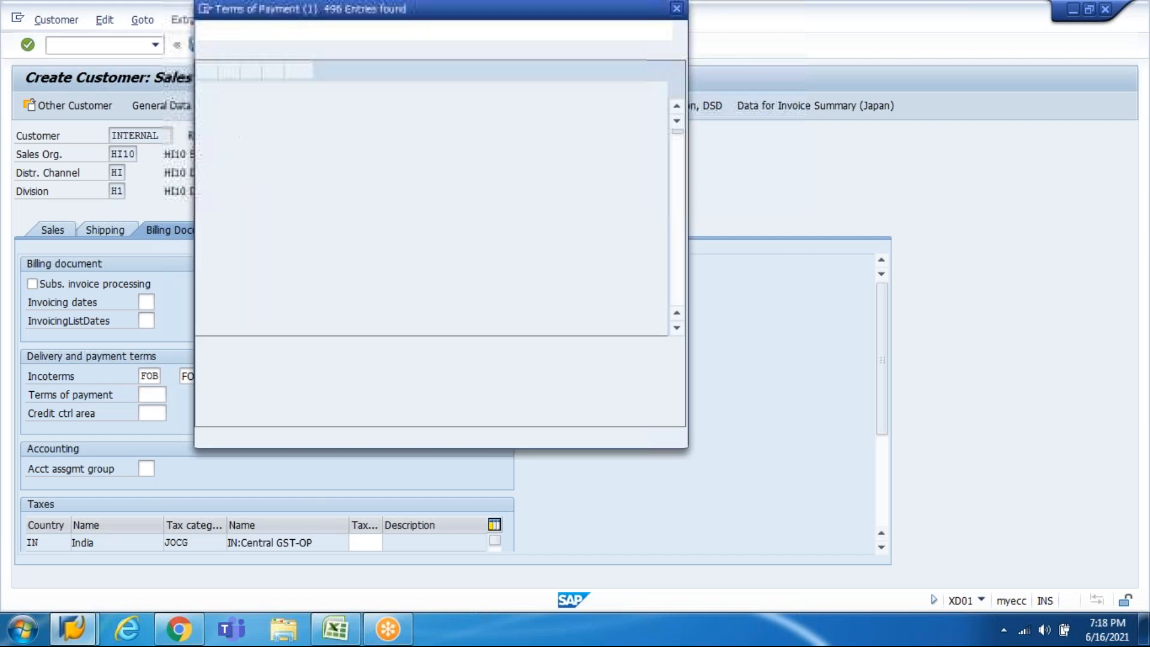
{"action": "double_click", "coordinate": [244, 108]}
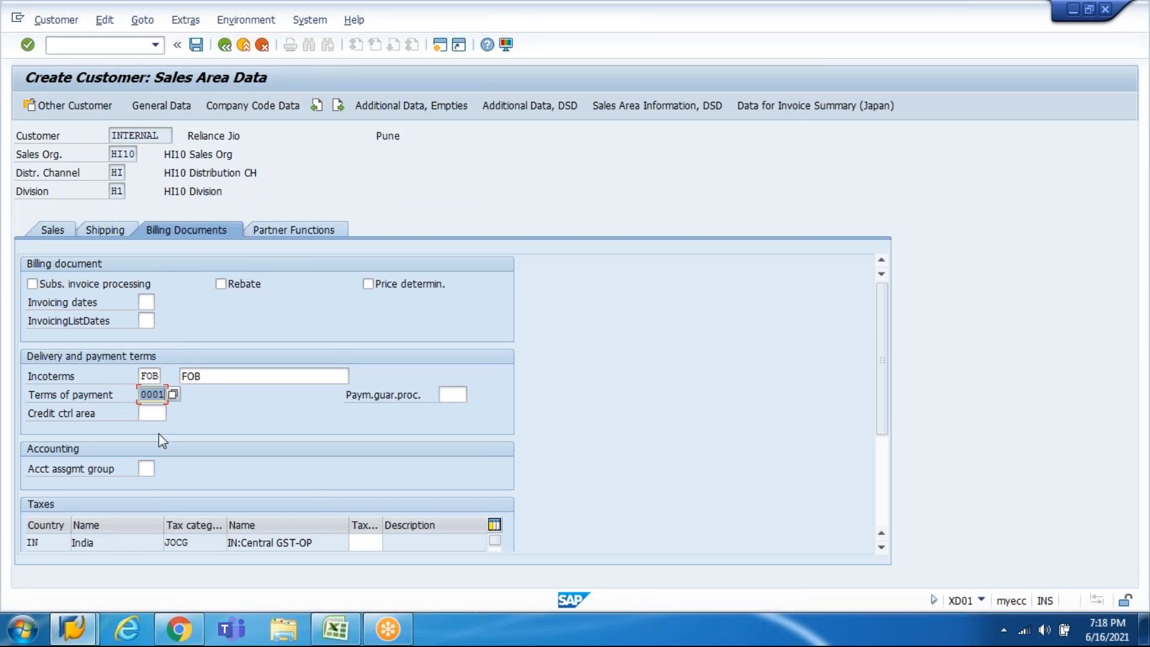
{"action": "left_click", "coordinate": [145, 469]}
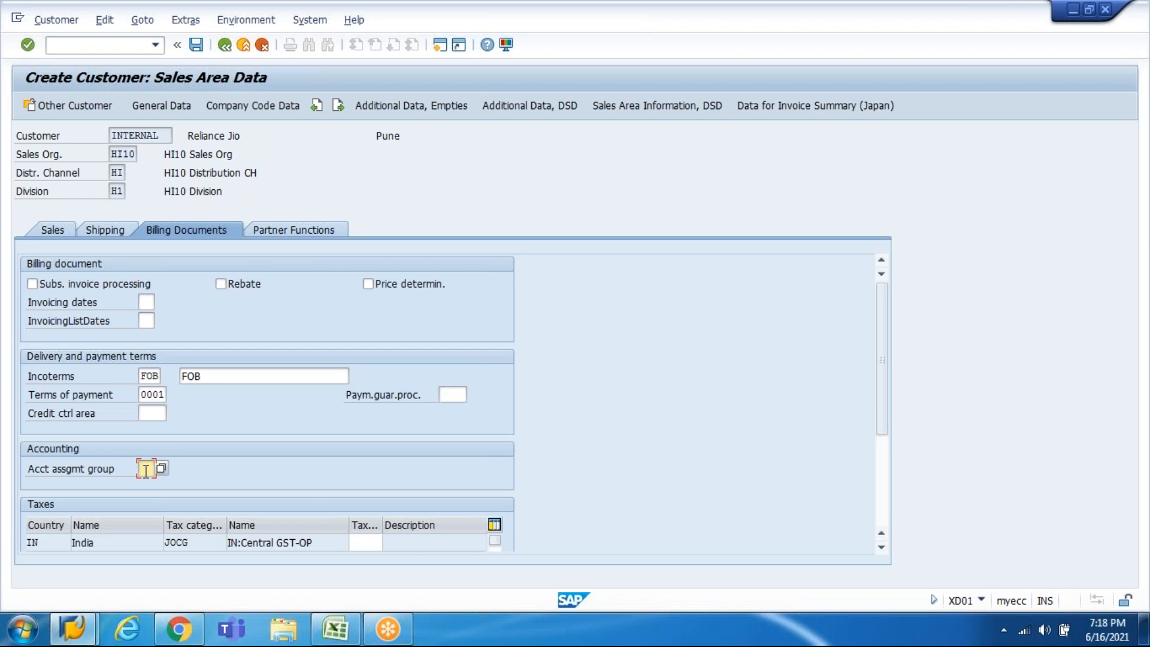
Step: Set the account assignment group to 01 Domestic revenues
{"action": "left_click", "coordinate": [159, 470]}
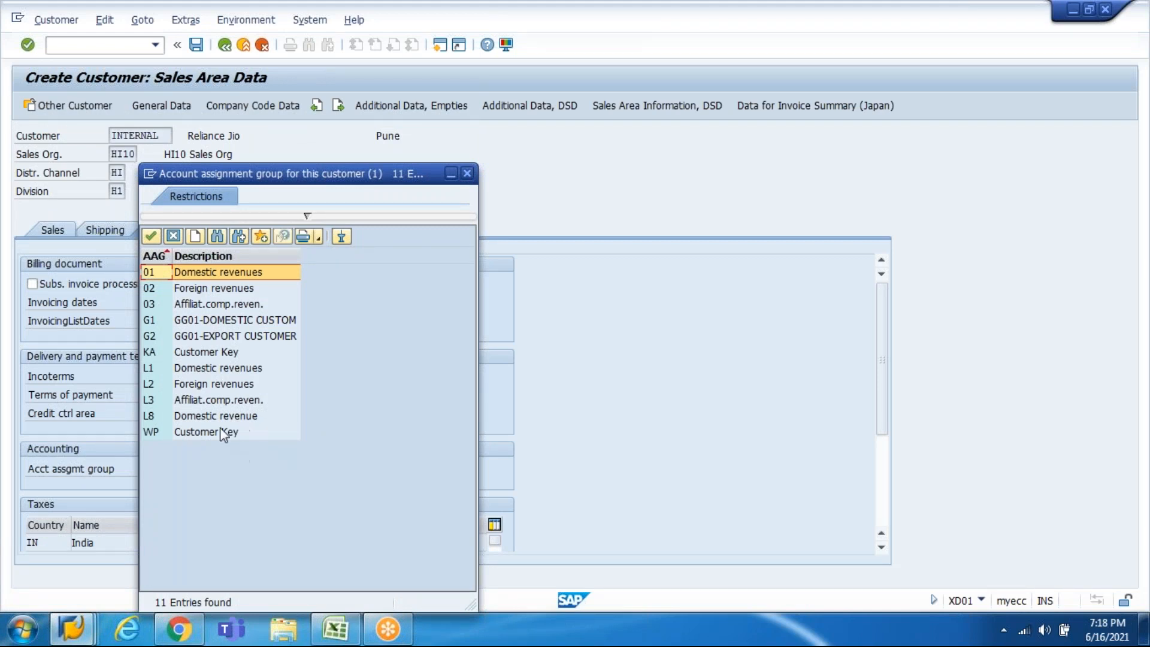
{"action": "left_click", "coordinate": [223, 289]}
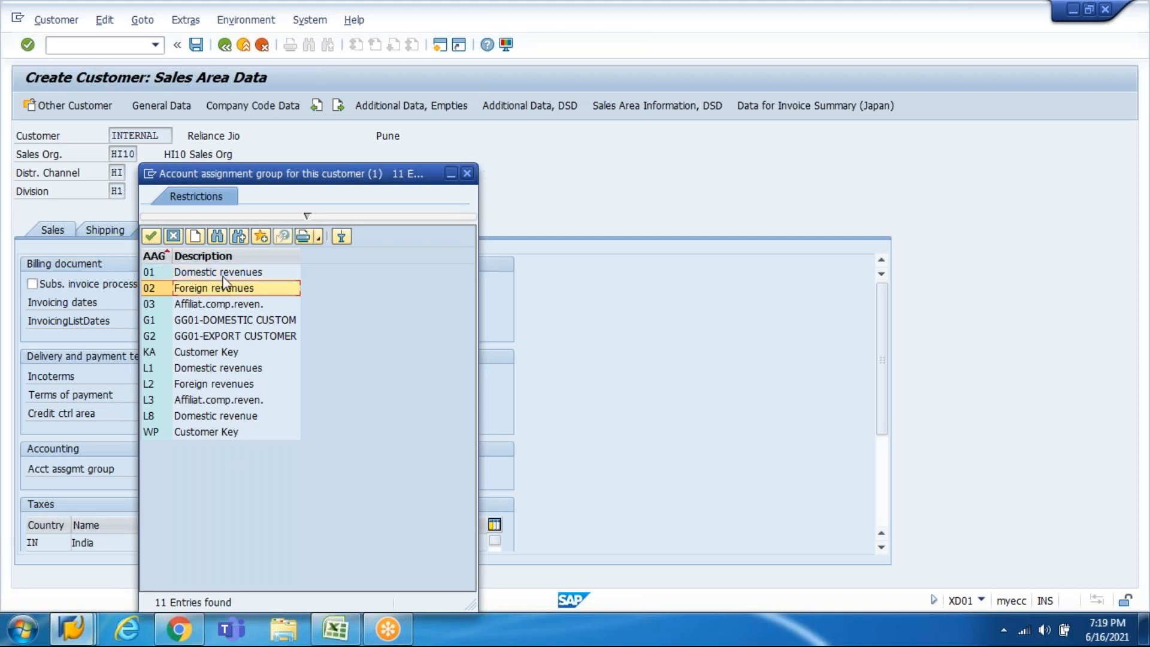
{"action": "double_click", "coordinate": [223, 275]}
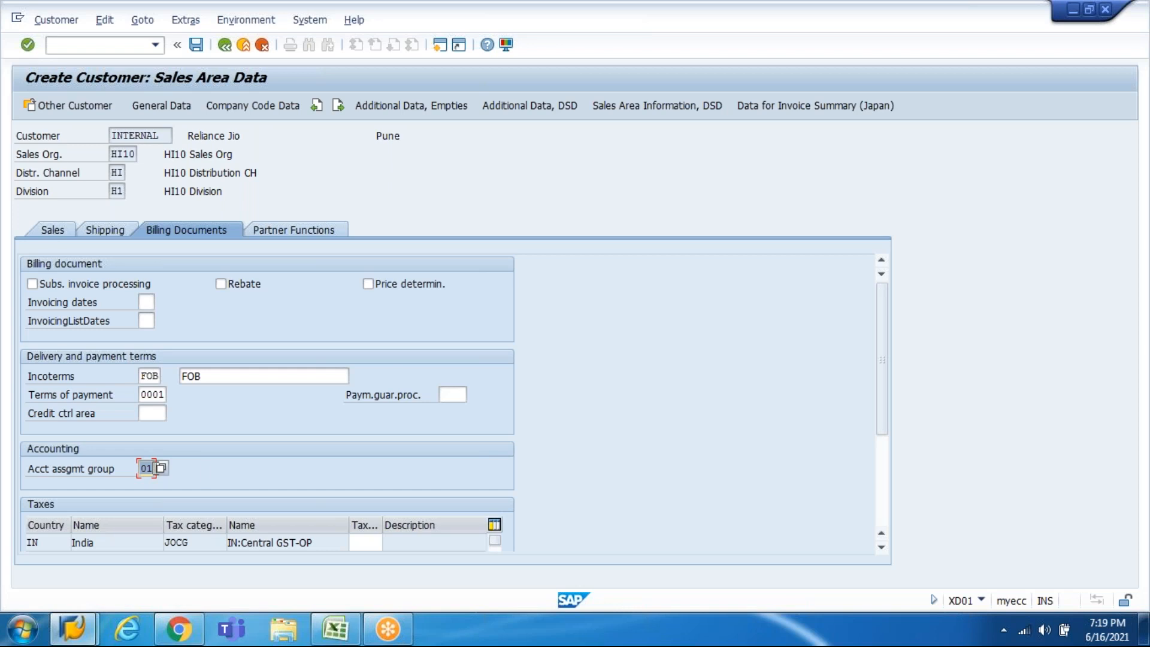
Step: Enter tax classification 0 for each tax category, starting with Central GST, and confirm
{"action": "left_click", "coordinate": [365, 540]}
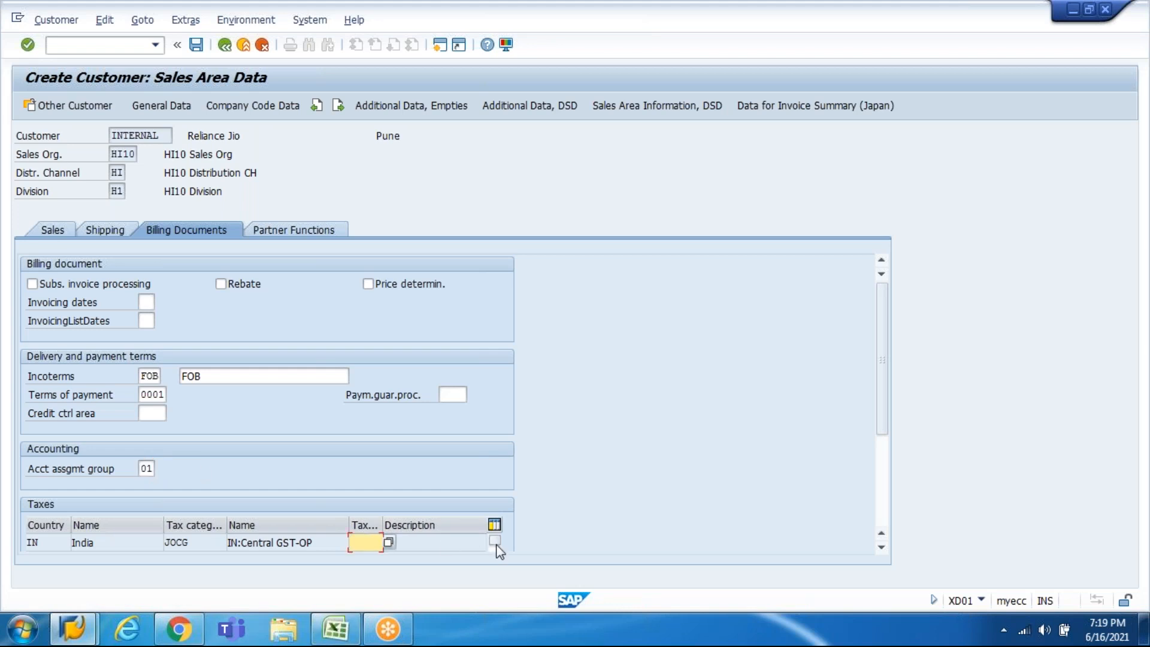
{"action": "type", "text": "0"}
{"action": "key", "text": "Down"}
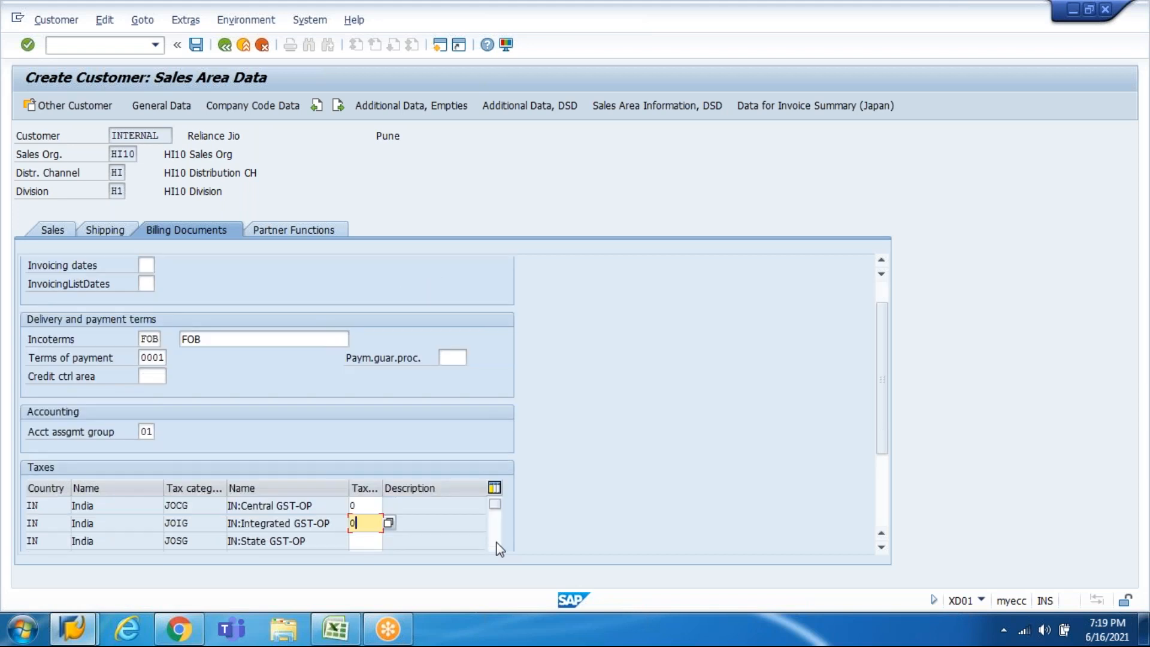
{"action": "type", "text": "0"}
{"action": "key", "text": "Down"}
{"action": "type", "text": "0"}
{"action": "key", "text": "Down"}
{"action": "type", "text": "0"}
{"action": "key", "text": "Down"}
{"action": "type", "text": "0"}
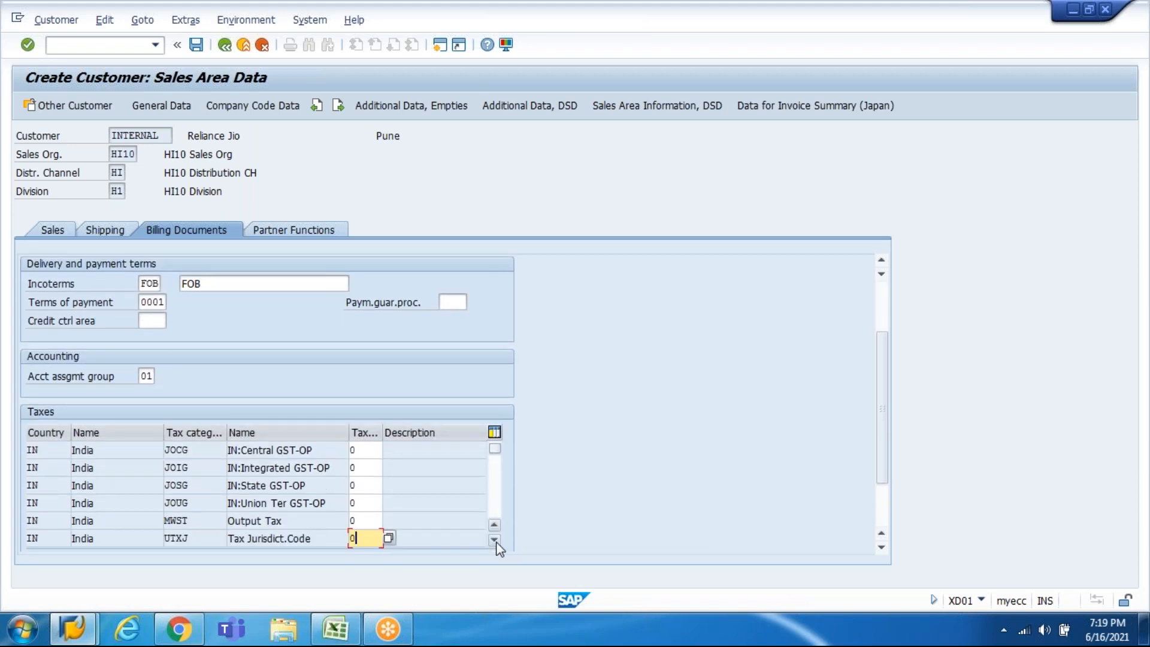
{"action": "key", "text": "Tab"}
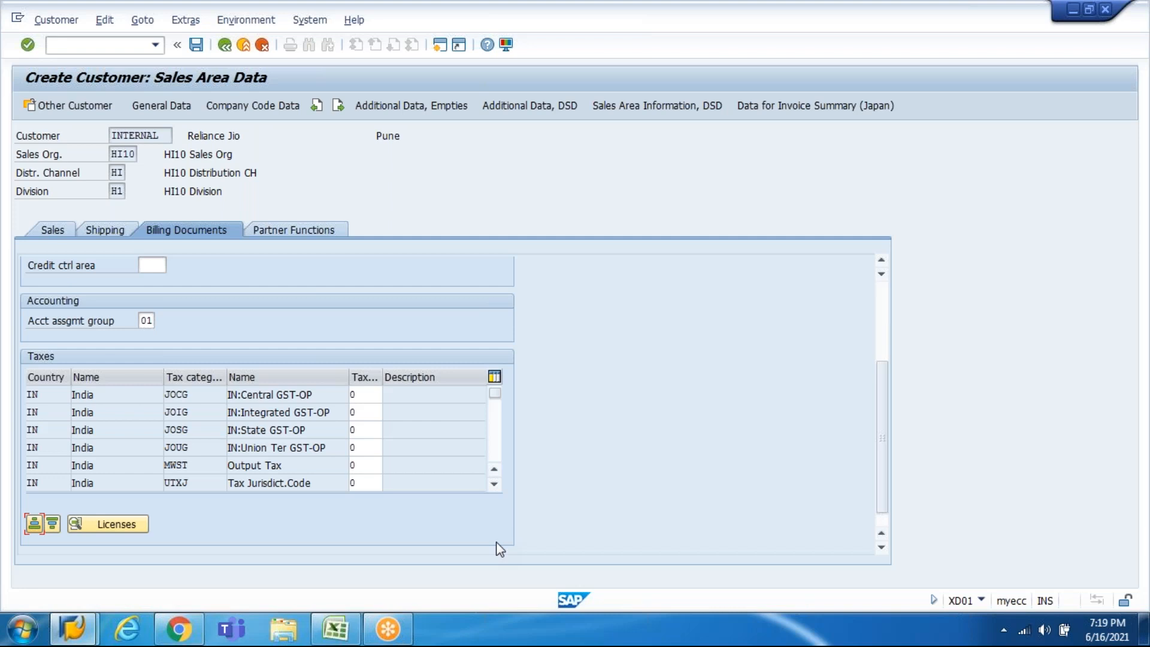
{"action": "key", "text": "Return"}
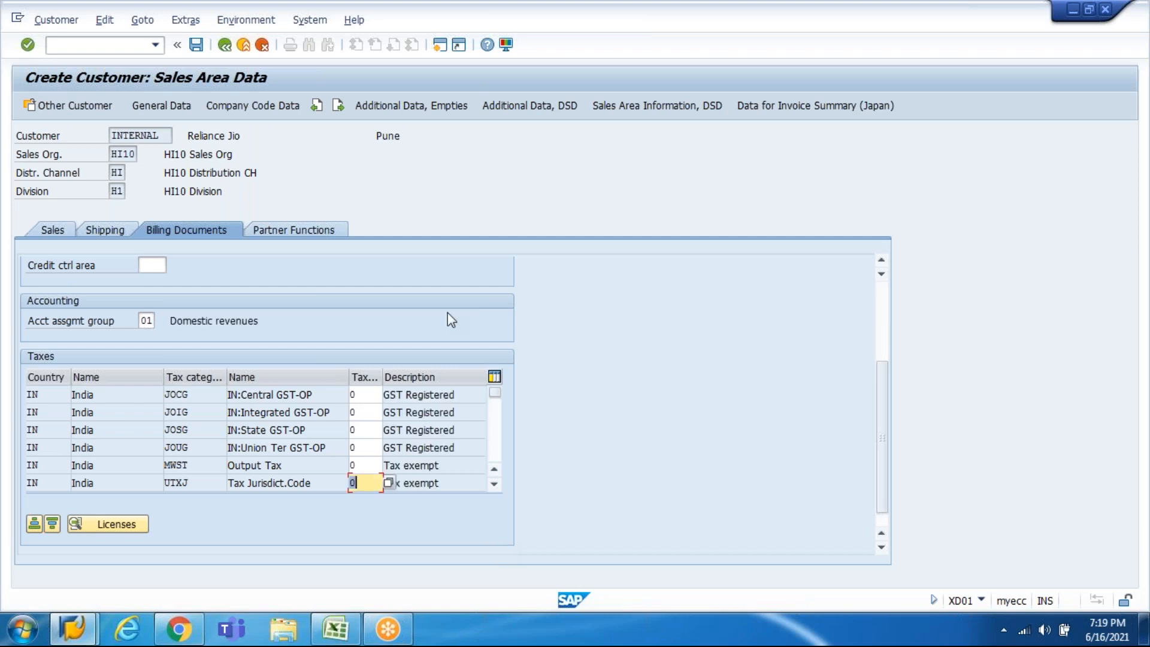
Step: Enter partner function rows BP, SH, SP and PY on the partner functions data
{"action": "left_click", "coordinate": [326, 235]}
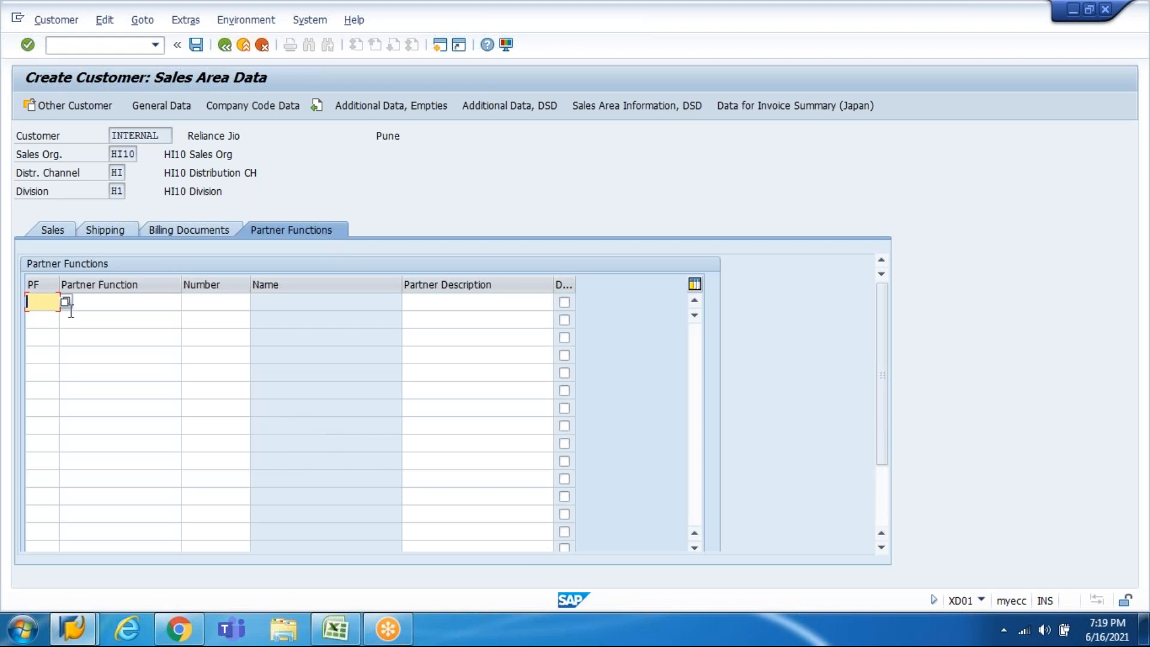
{"action": "left_click", "coordinate": [66, 303]}
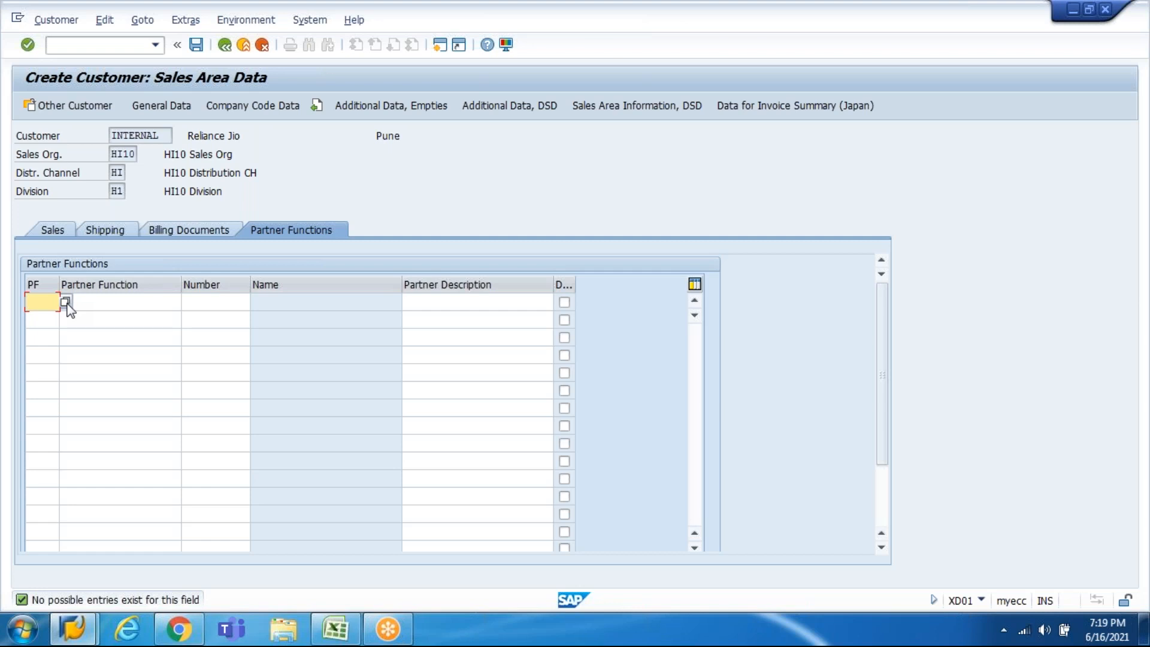
{"action": "type", "text": "b"}
{"action": "type", "text": "p"}
{"action": "key", "text": "Down"}
{"action": "type", "text": "sh"}
{"action": "key", "text": "Down"}
{"action": "type", "text": "s"}
{"action": "key", "text": "Down"}
{"action": "key", "text": "Down"}
{"action": "type", "text": "p"}
{"action": "key", "text": "Down"}
{"action": "type", "text": "p"}
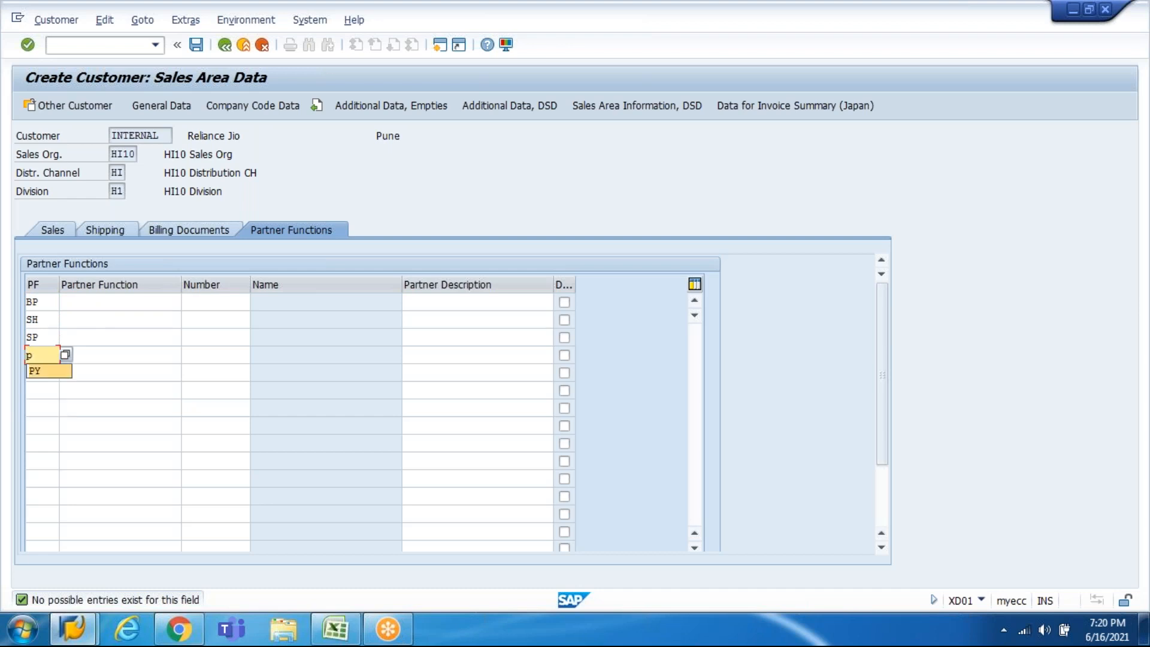
{"action": "type", "text": "y"}
{"action": "key", "text": "Return"}
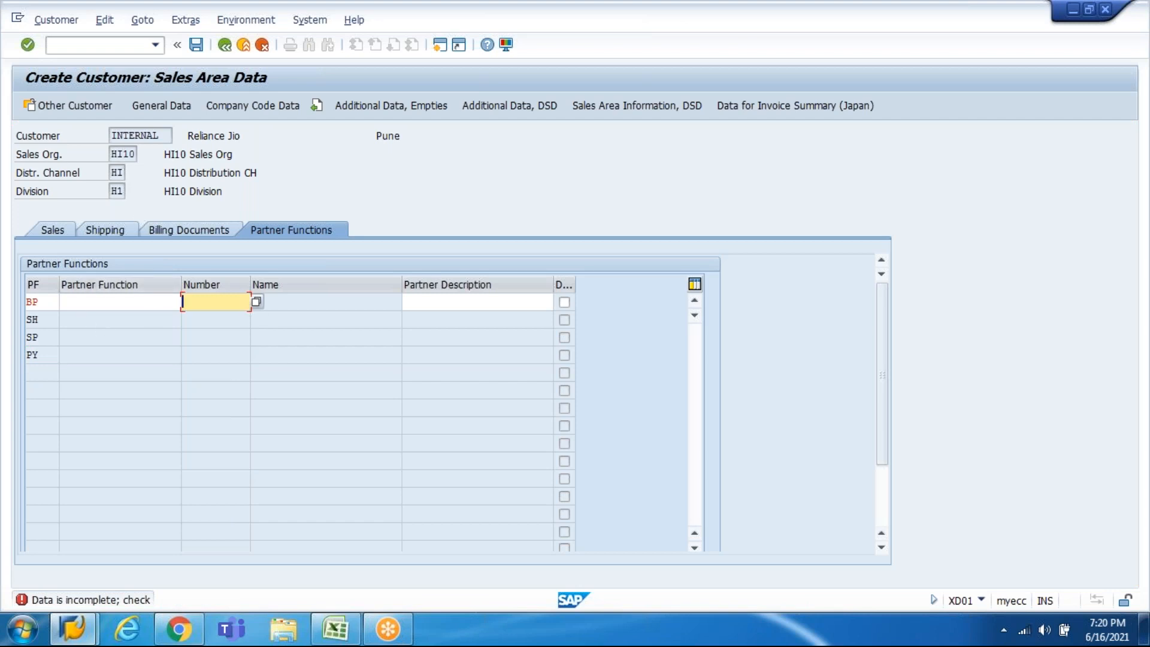
Step: Search for the BP partner's customer number without choosing one, then delete the BP row
{"action": "left_click", "coordinate": [256, 303]}
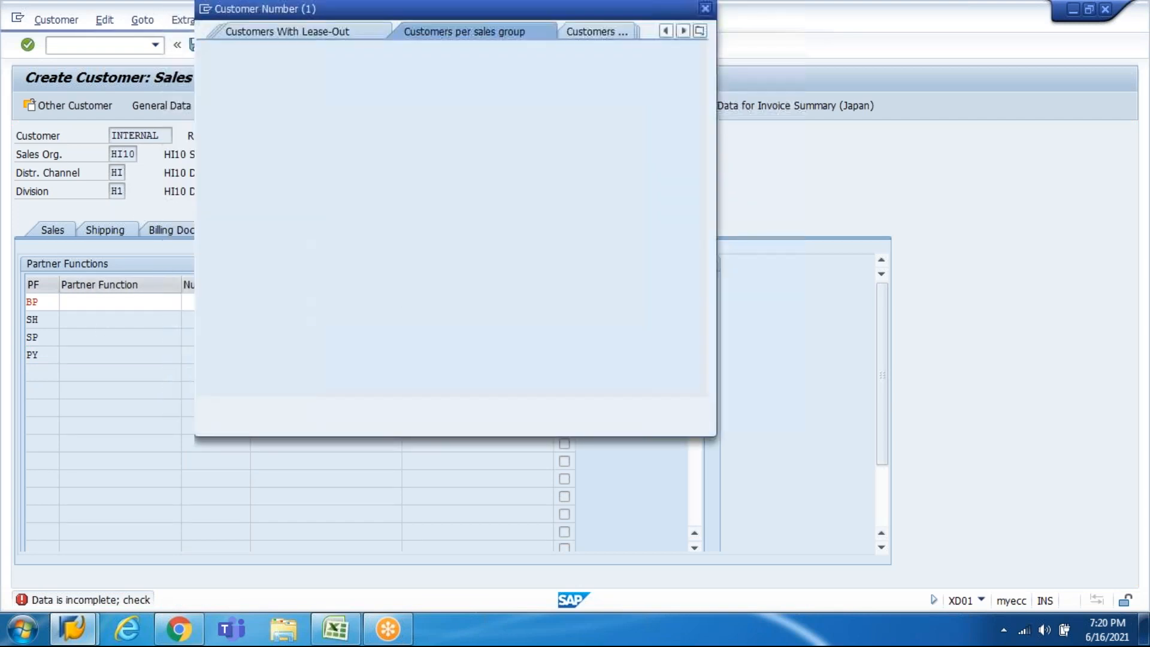
{"action": "key", "text": "Return"}
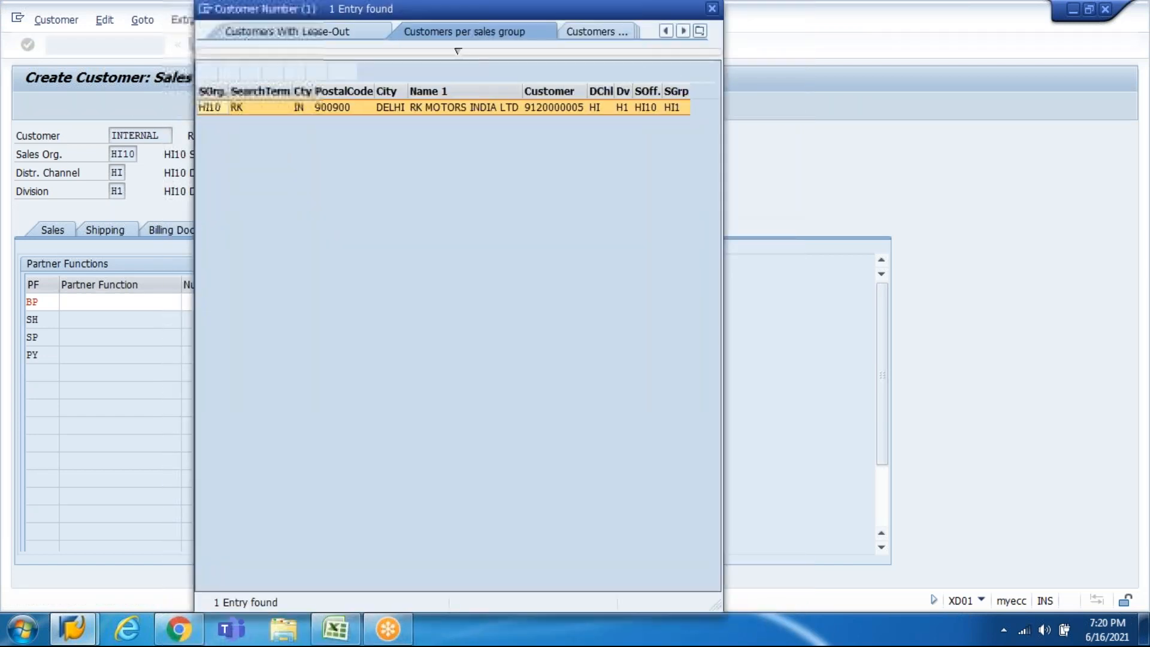
{"action": "key", "text": "Escape"}
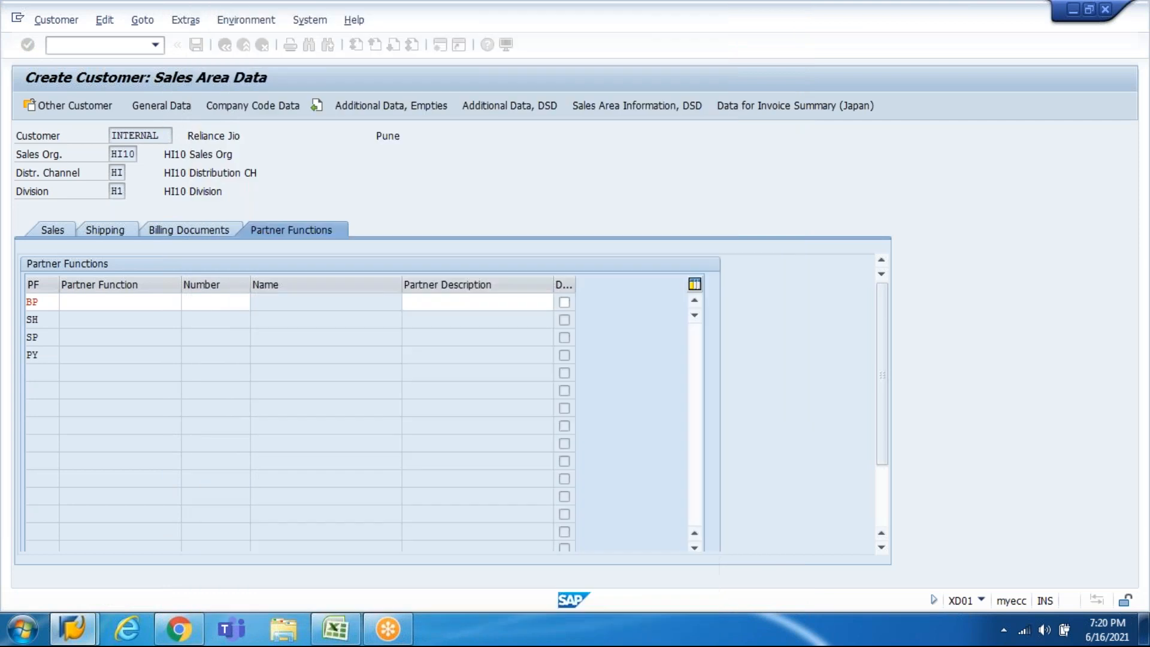
{"action": "left_click", "coordinate": [120, 302]}
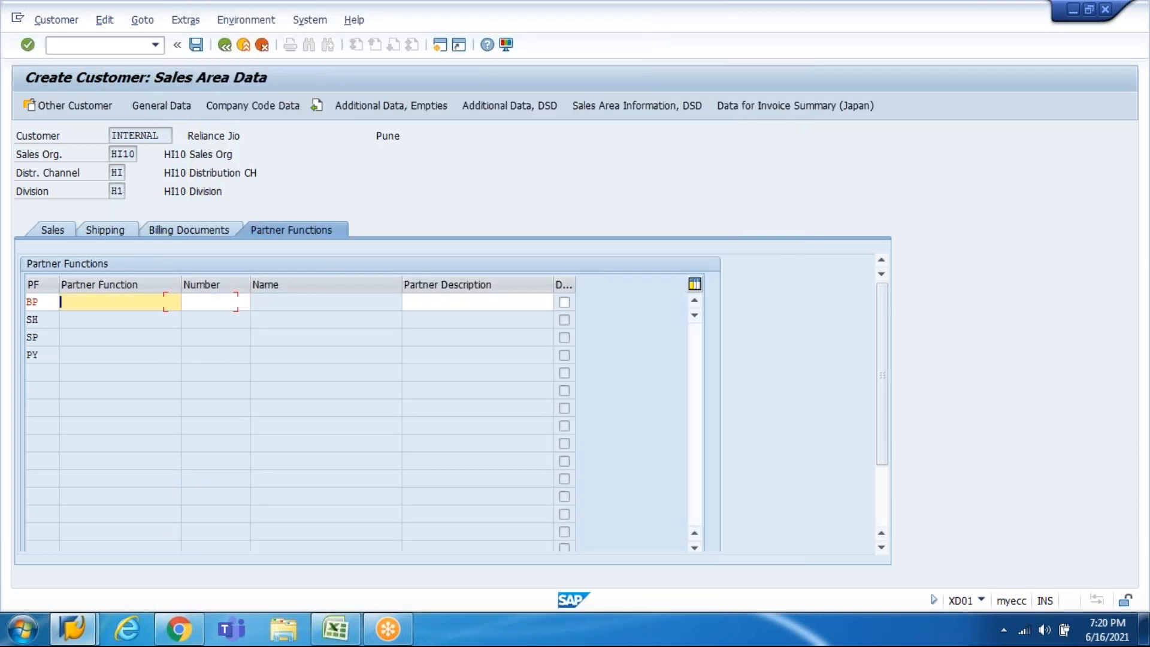
{"action": "key", "text": "Return"}
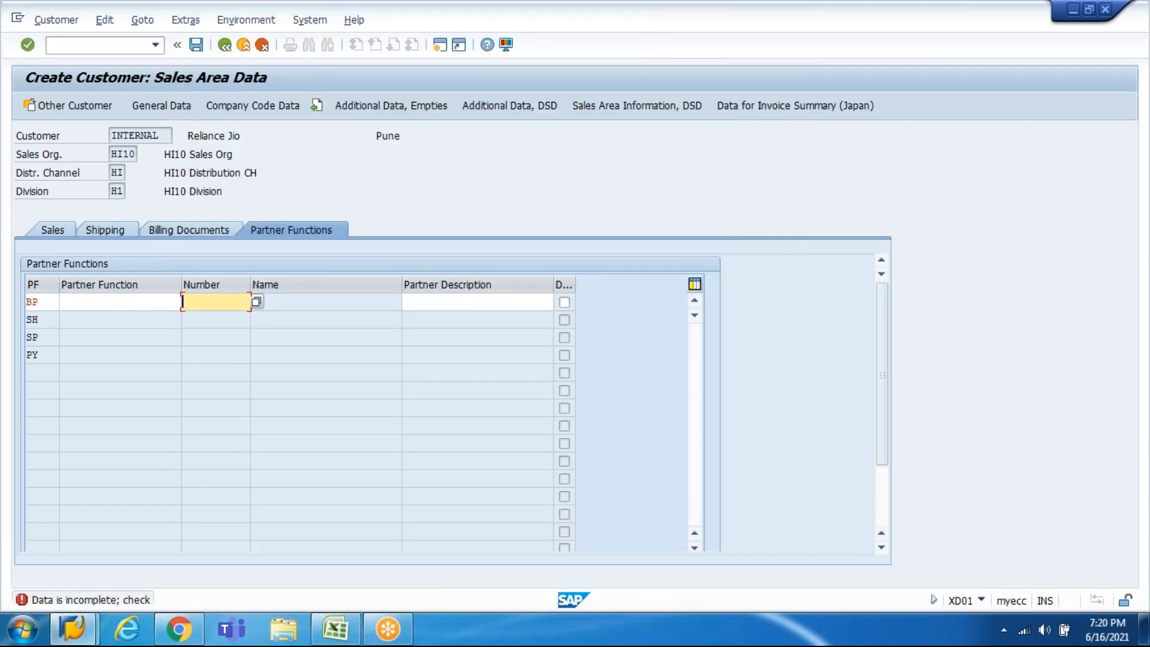
{"action": "key", "text": "shift+Tab"}
{"action": "key", "text": "shift+Tab"}
{"action": "key", "text": "Delete"}
{"action": "key", "text": "Return"}
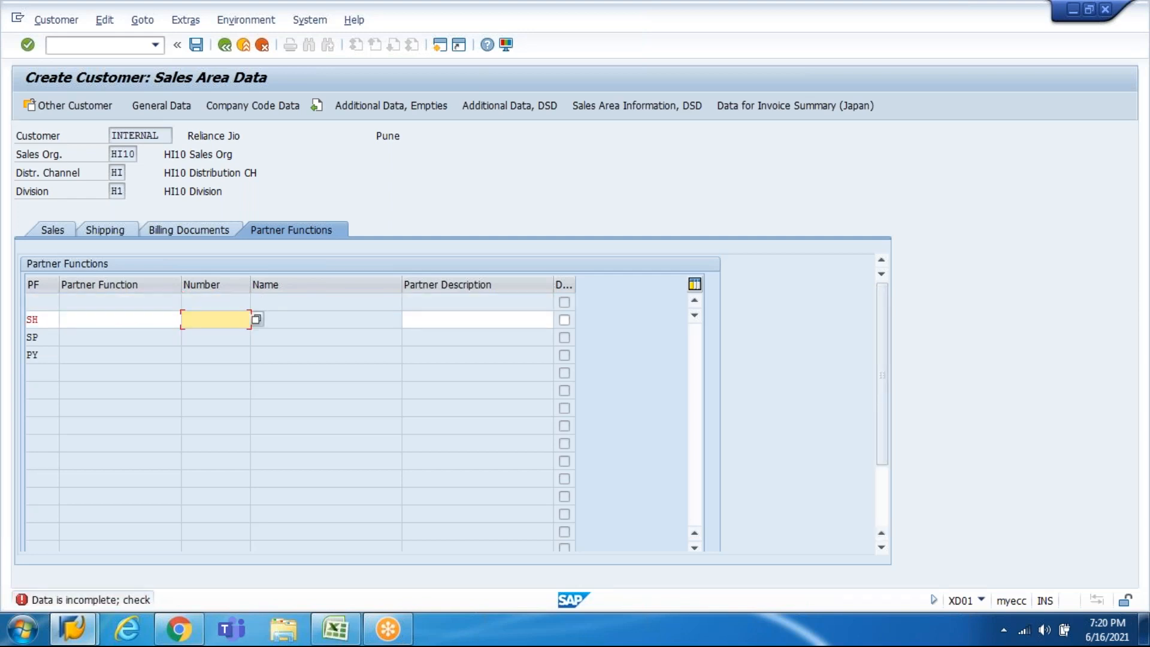
Step: Search for the SH partner's customer number, close the search, and cancel the customer creation
{"action": "key", "text": "F4"}
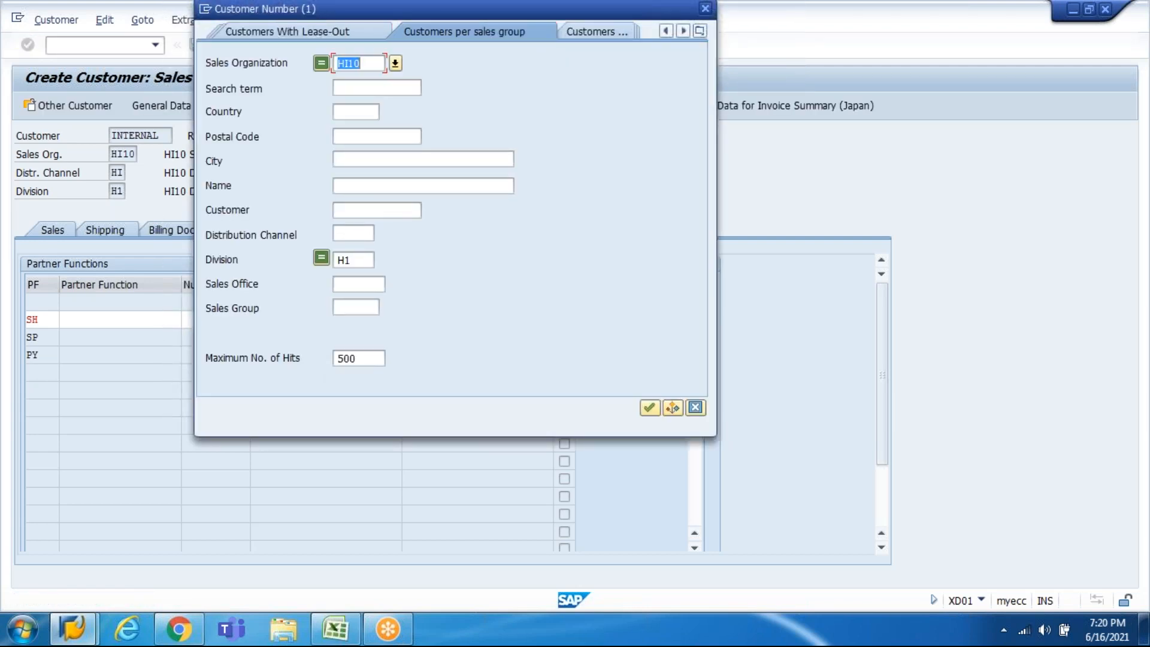
{"action": "left_click", "coordinate": [694, 409]}
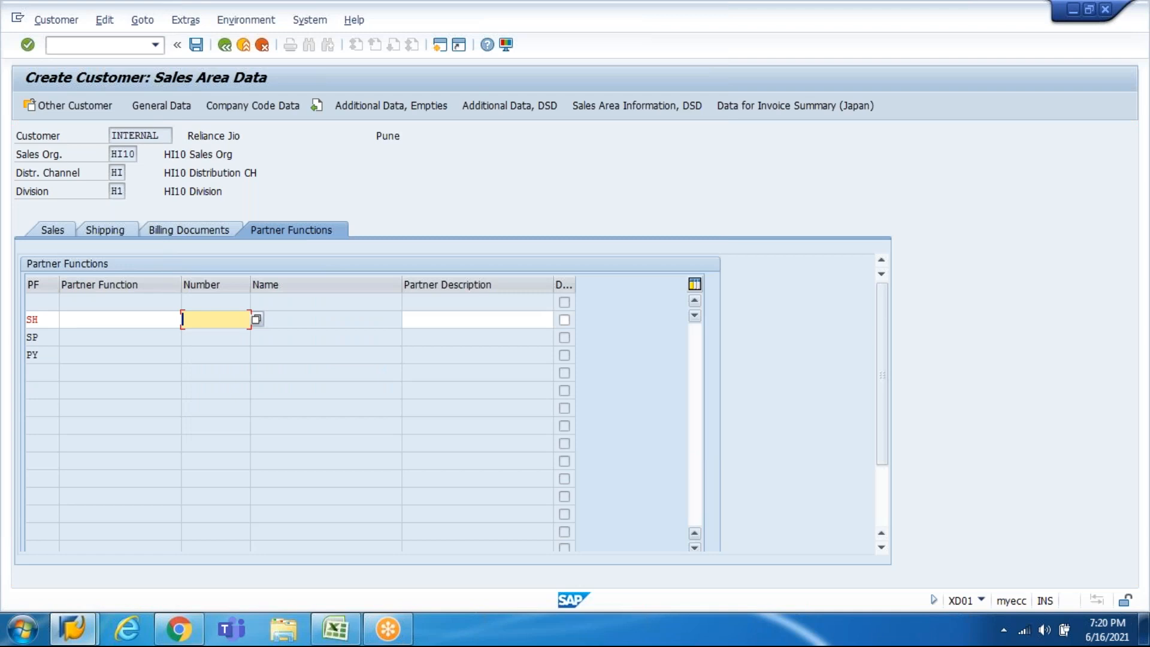
{"action": "key", "text": "F12"}
Step: Confirm cancelling the old customer and start a fresh customer record
{"action": "key", "text": "Left"}
{"action": "key", "text": "Return"}
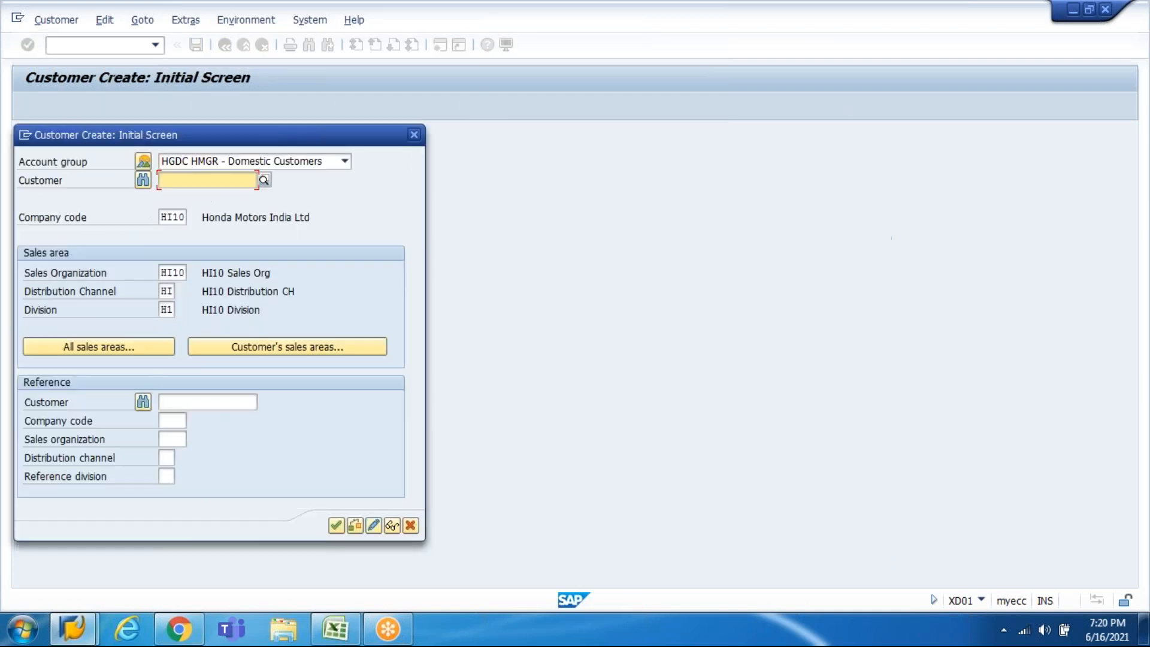
{"action": "key", "text": "Return"}
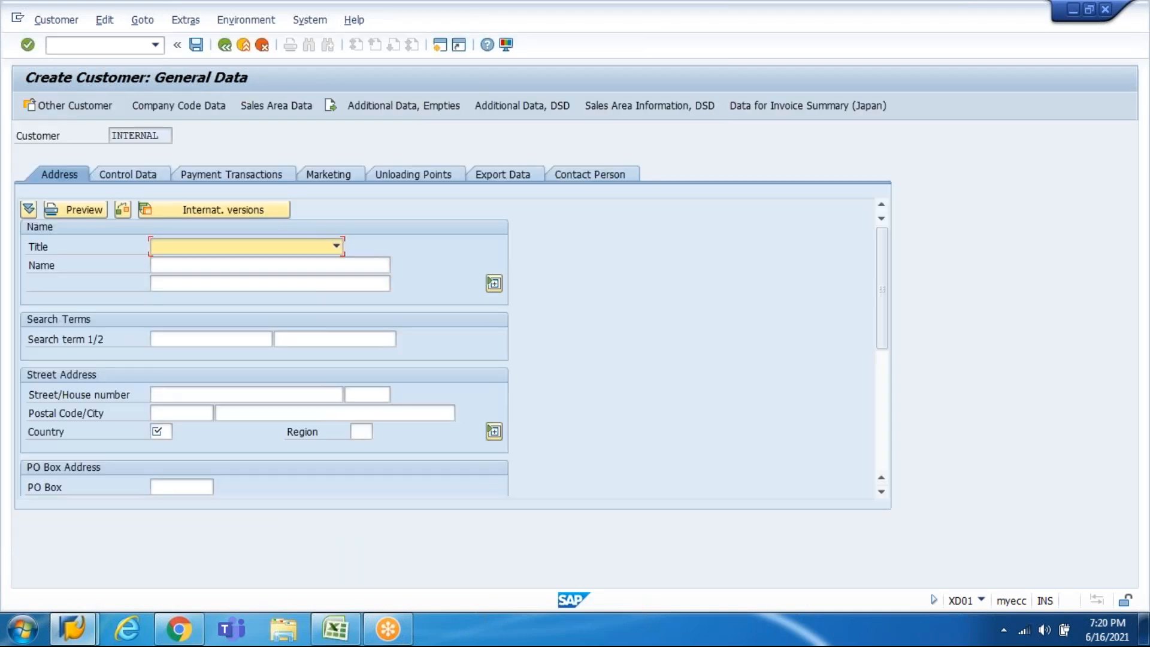
Step: Fill in the name Reliance Jio and the search term
{"action": "key", "text": "Tab"}
{"action": "key", "text": "space"}
{"action": "key", "text": "Down"}
{"action": "key", "text": "Return"}
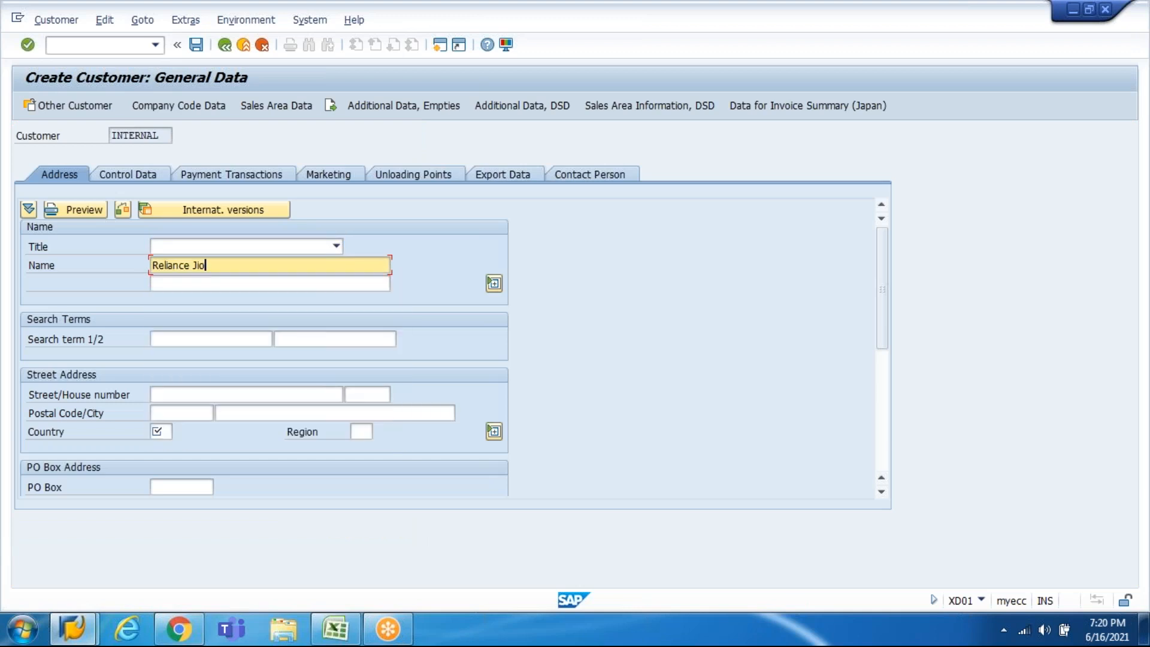
{"action": "key", "text": "Tab"}
{"action": "key", "text": "Tab"}
{"action": "key", "text": "space"}
{"action": "key", "text": "Down"}
{"action": "key", "text": "Return"}
{"action": "key", "text": "Down"}
{"action": "key", "text": "Down"}
{"action": "key", "text": "Up"}
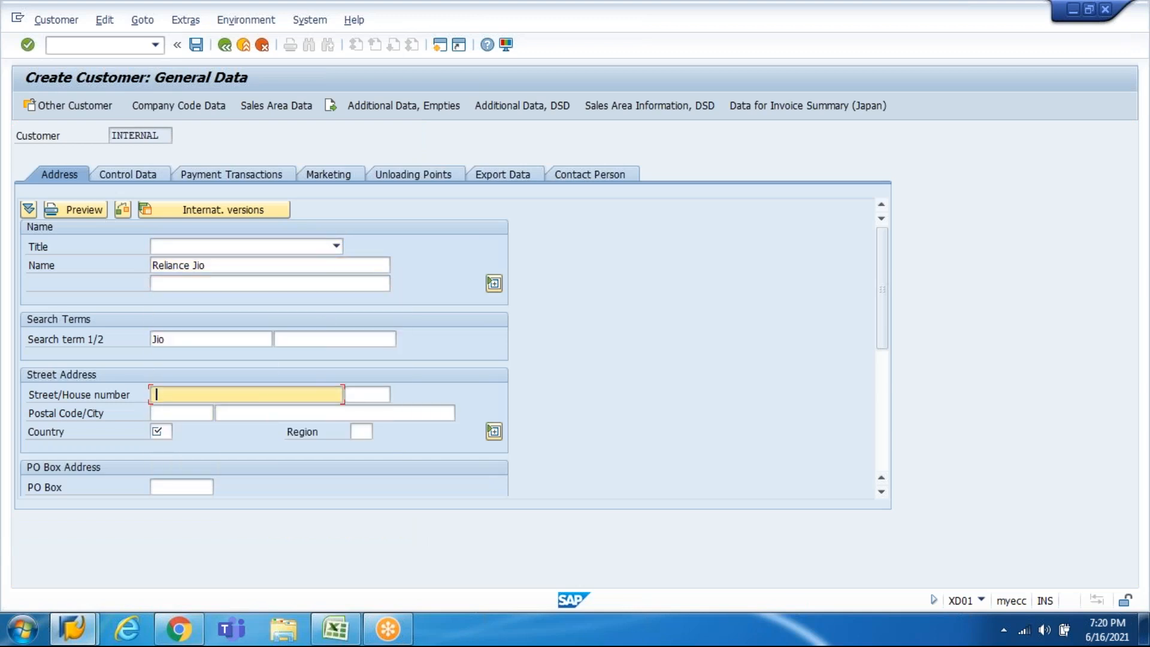
Step: Enter the Pune address on RJ Street with house number, postal code, city and country IN
{"action": "type", "text": "RJ Street"}
{"action": "key", "text": "Tab"}
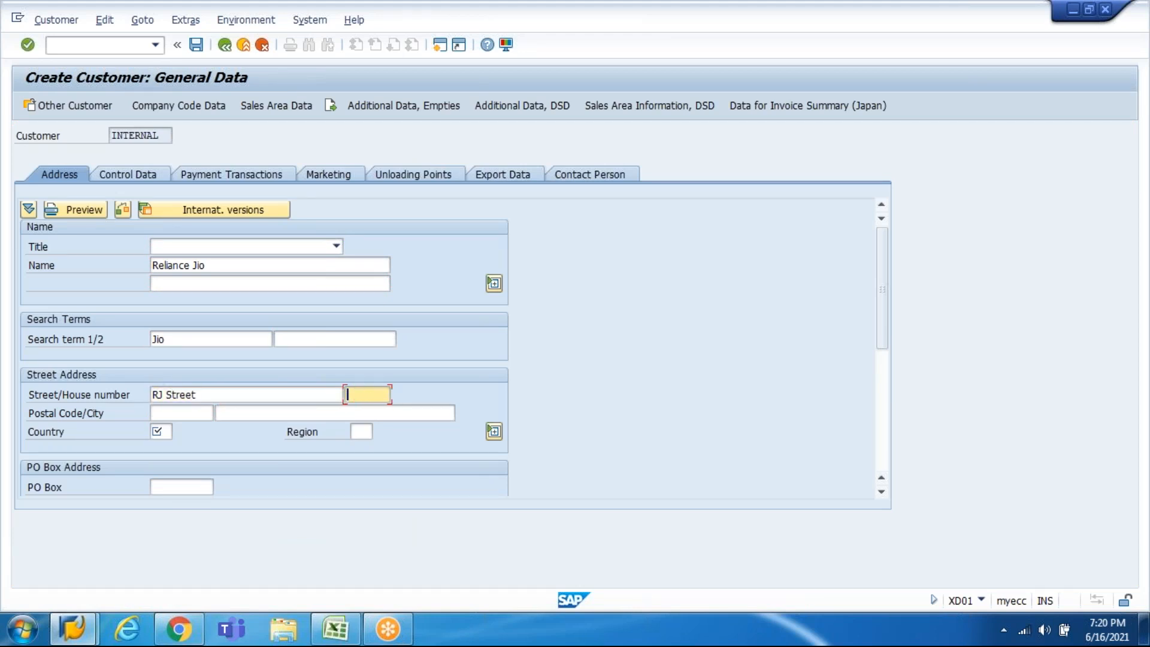
{"action": "key", "text": "space"}
{"action": "key", "text": "Down"}
{"action": "key", "text": "Tab"}
{"action": "key", "text": "space"}
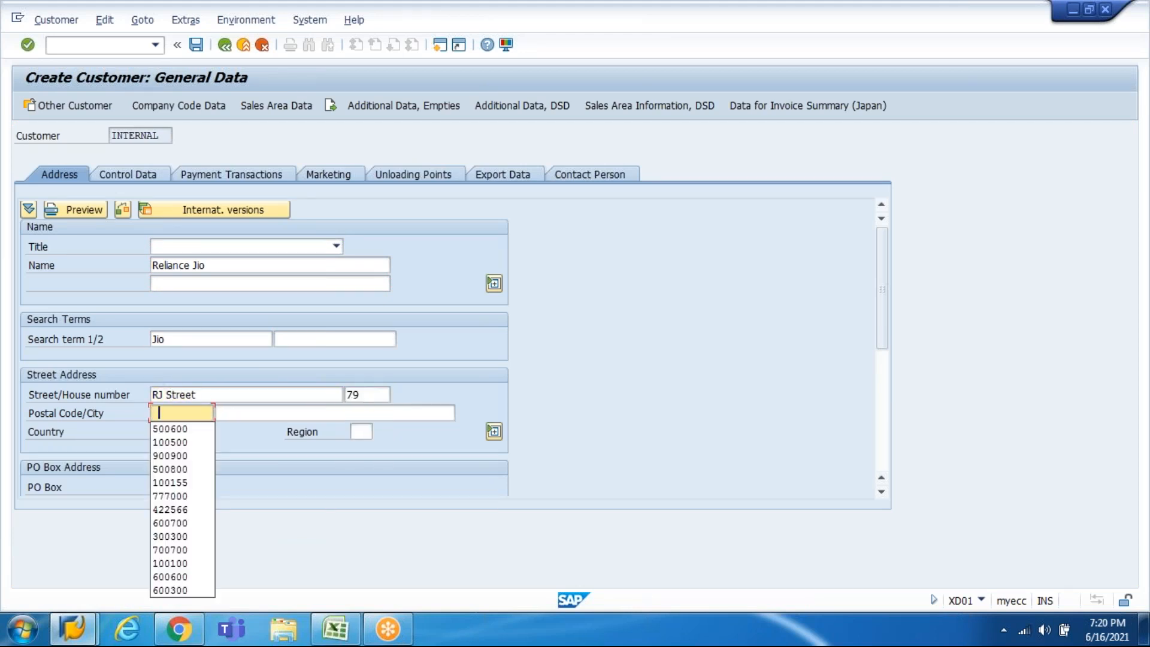
{"action": "key", "text": "Down"}
{"action": "key", "text": "Tab"}
{"action": "key", "text": "space"}
{"action": "key", "text": "Down"}
{"action": "key", "text": "Tab"}
{"action": "key", "text": "space"}
{"action": "key", "text": "Down"}
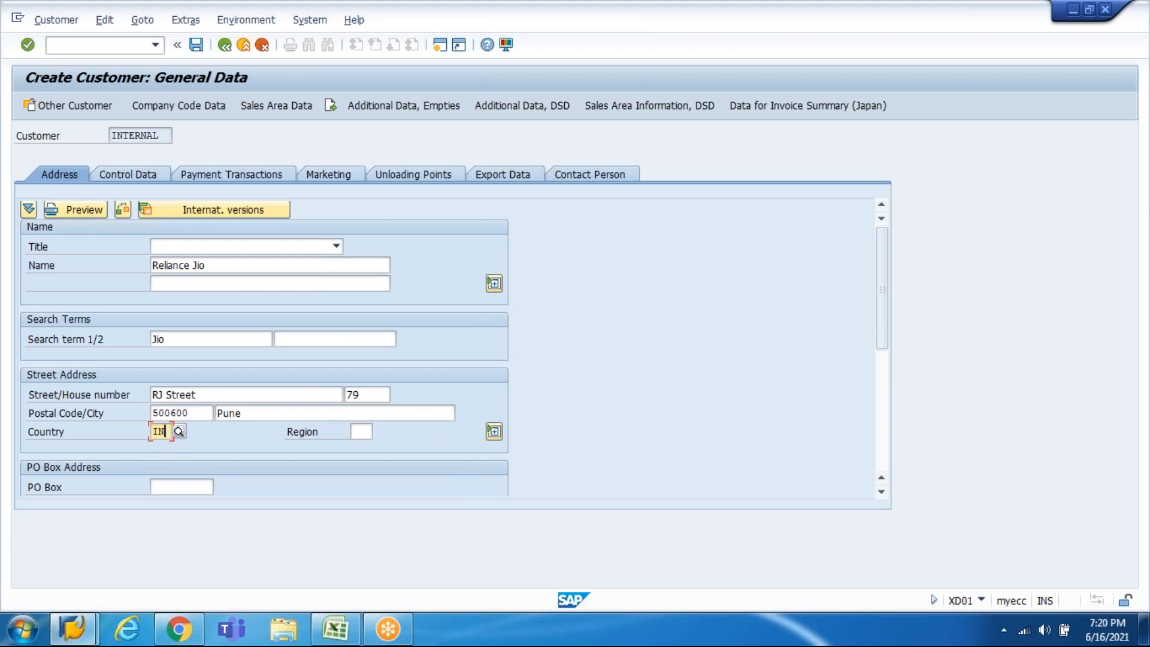
{"action": "key", "text": "Return"}
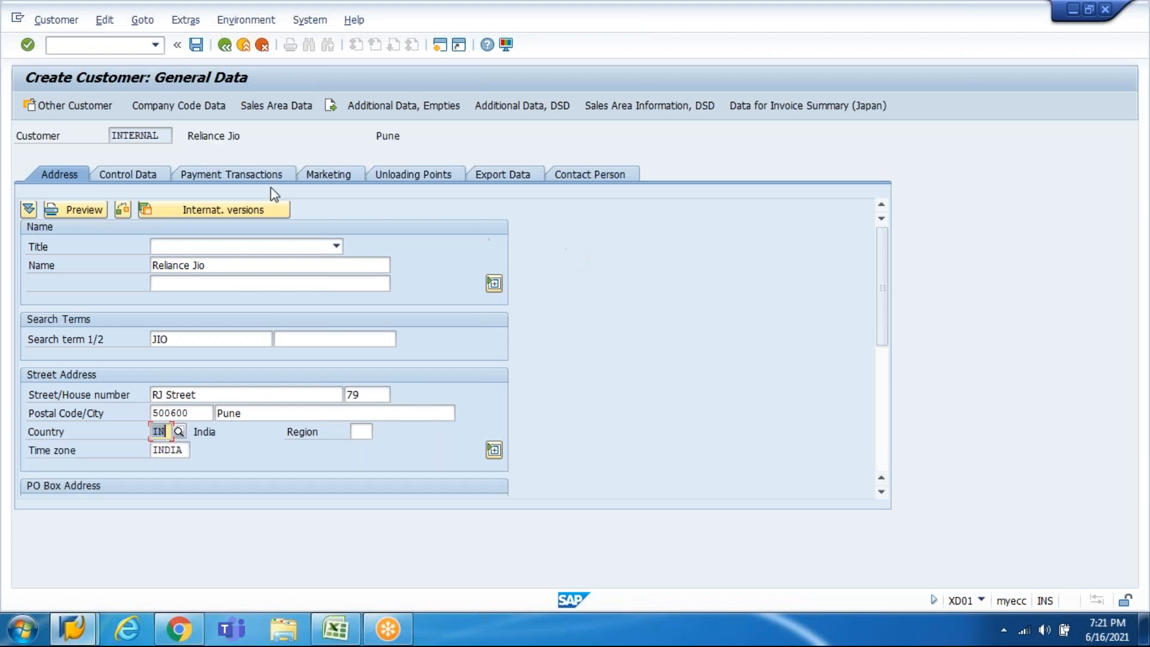
Step: In company code data, set reconciliation account 141000 and sort key 001
{"action": "left_click", "coordinate": [205, 109]}
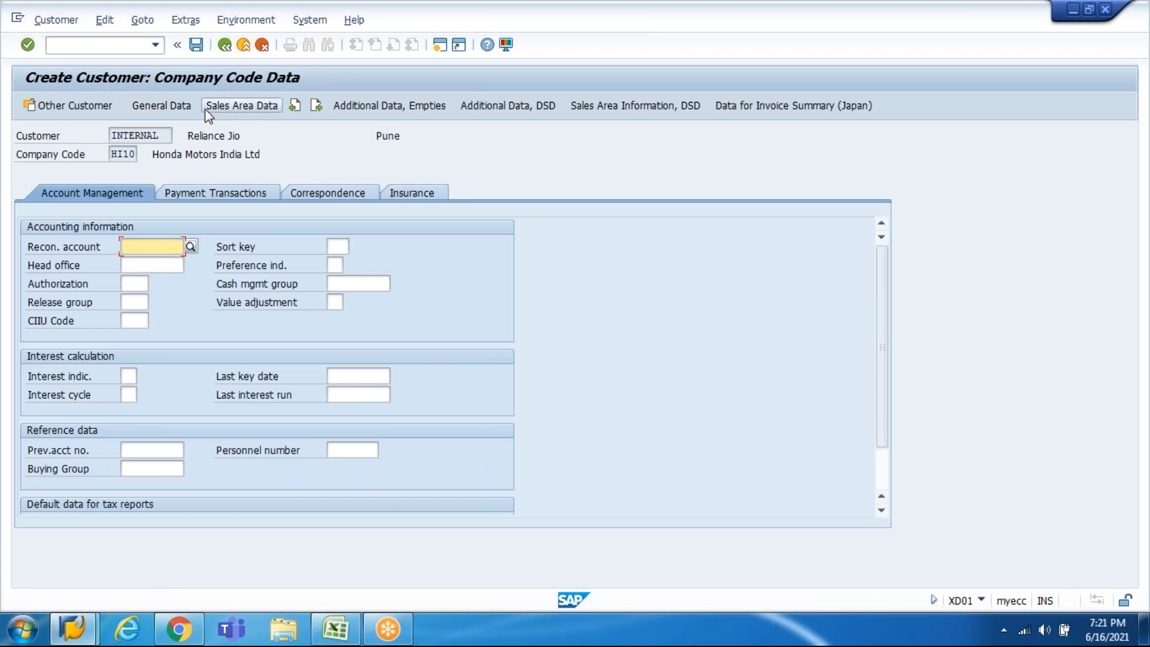
{"action": "key", "text": "space"}
{"action": "key", "text": "Down"}
{"action": "key", "text": "Return"}
{"action": "key", "text": "Return"}
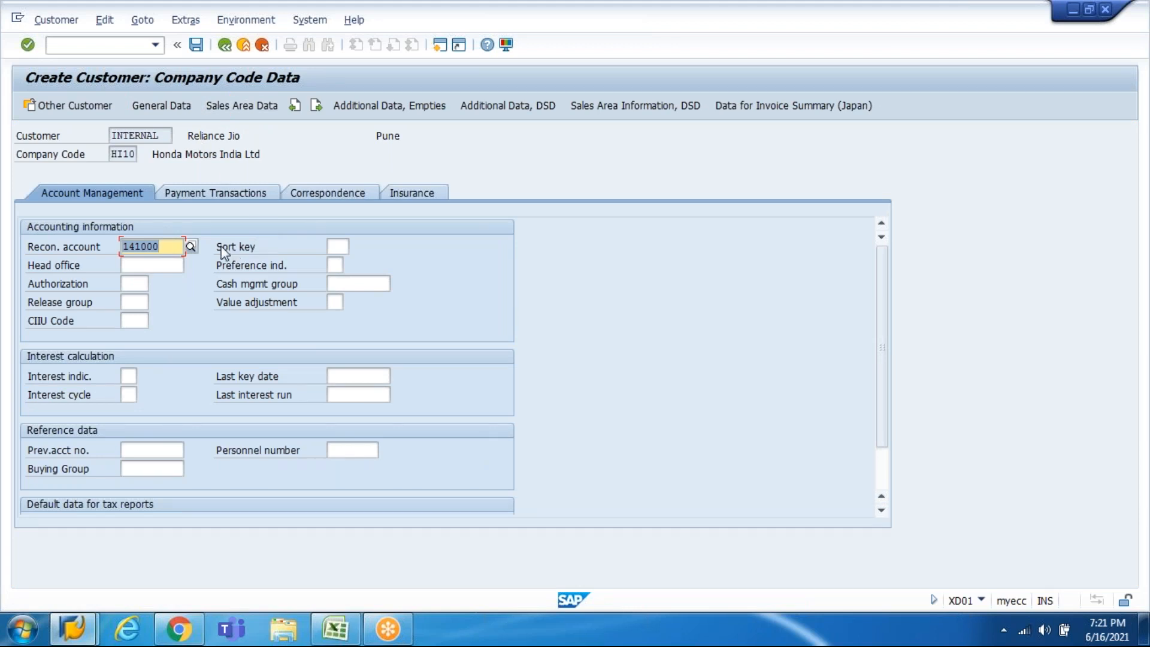
{"action": "left_click", "coordinate": [341, 245]}
{"action": "key", "text": "space"}
{"action": "key", "text": "Return"}
{"action": "left_click", "coordinate": [341, 243]}
{"action": "key", "text": "space"}
{"action": "key", "text": "Down"}
{"action": "key", "text": "Return"}
Step: Set terms of payment 0001 and save the new customer
{"action": "key", "text": "Return"}
{"action": "left_click", "coordinate": [251, 194]}
{"action": "key", "text": "space"}
{"action": "key", "text": "Down"}
{"action": "key", "text": "Return"}
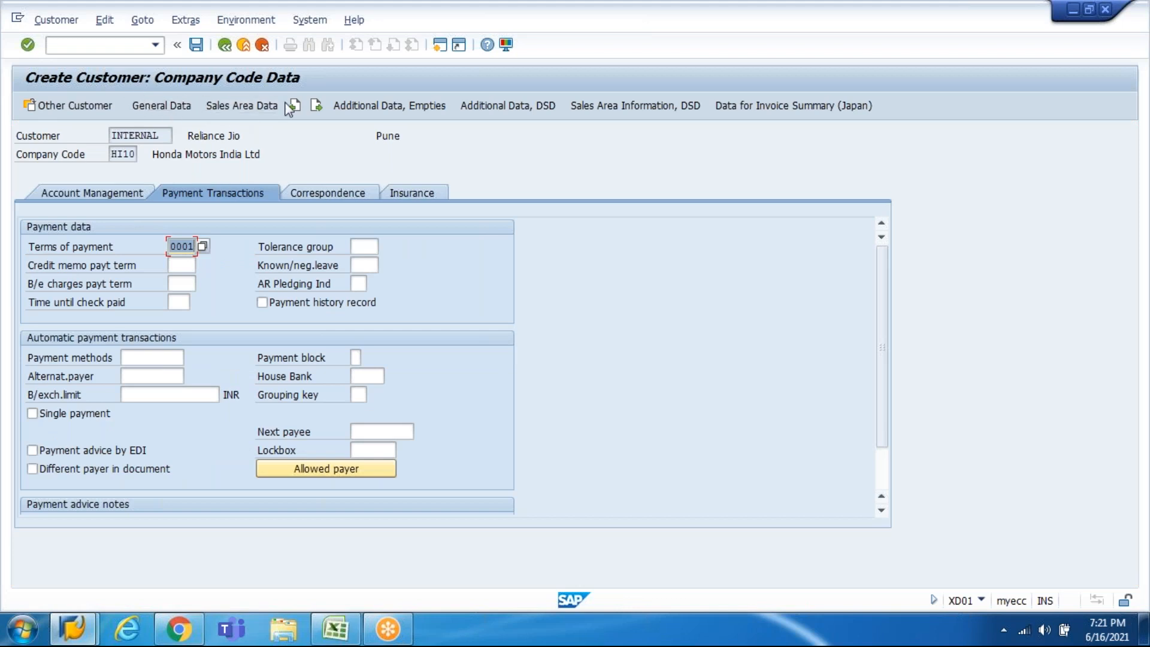
{"action": "left_click", "coordinate": [196, 44]}
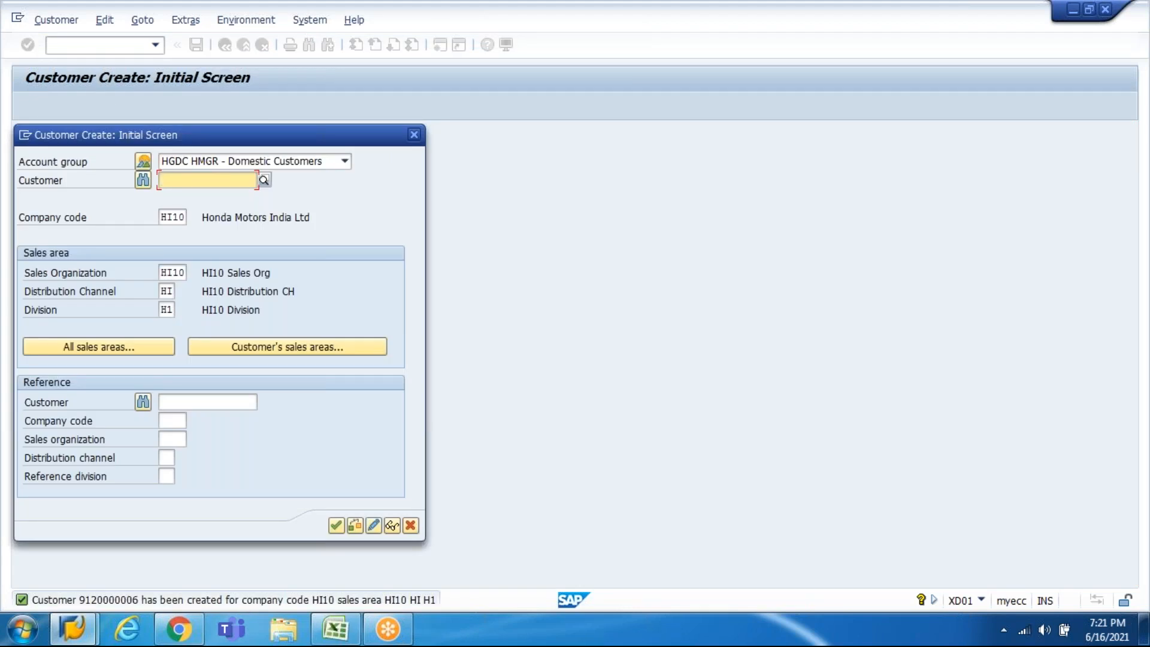
Step: Display the newly created customer and copy its customer number
{"action": "left_click", "coordinate": [392, 526]}
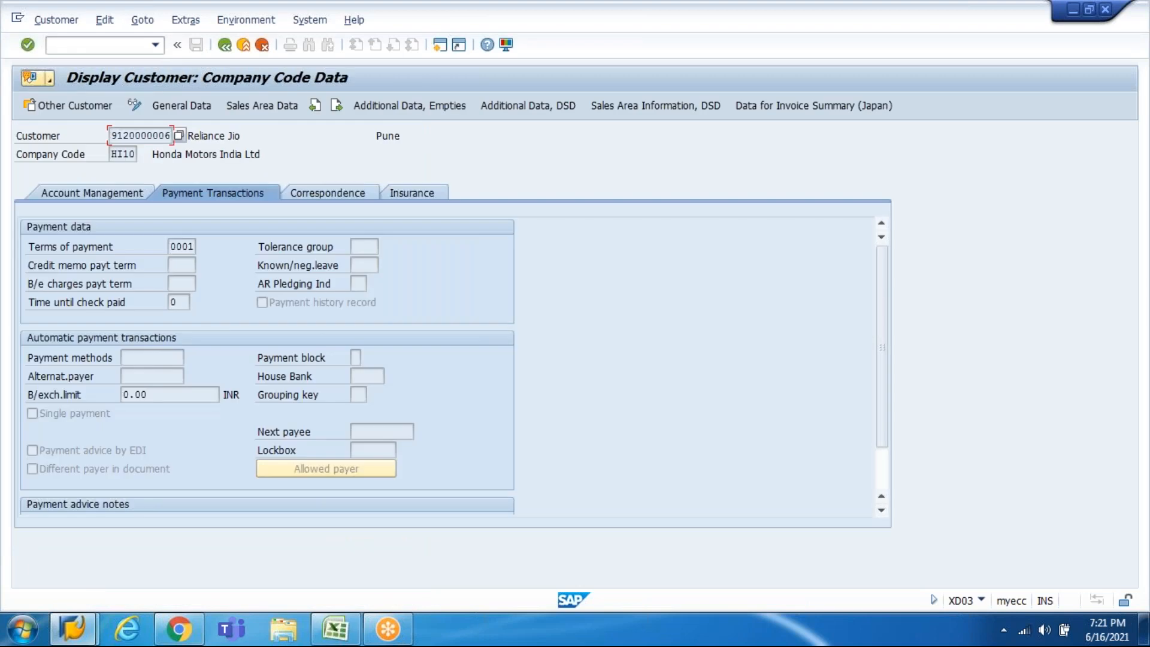
{"action": "key", "text": "ctrl+a"}
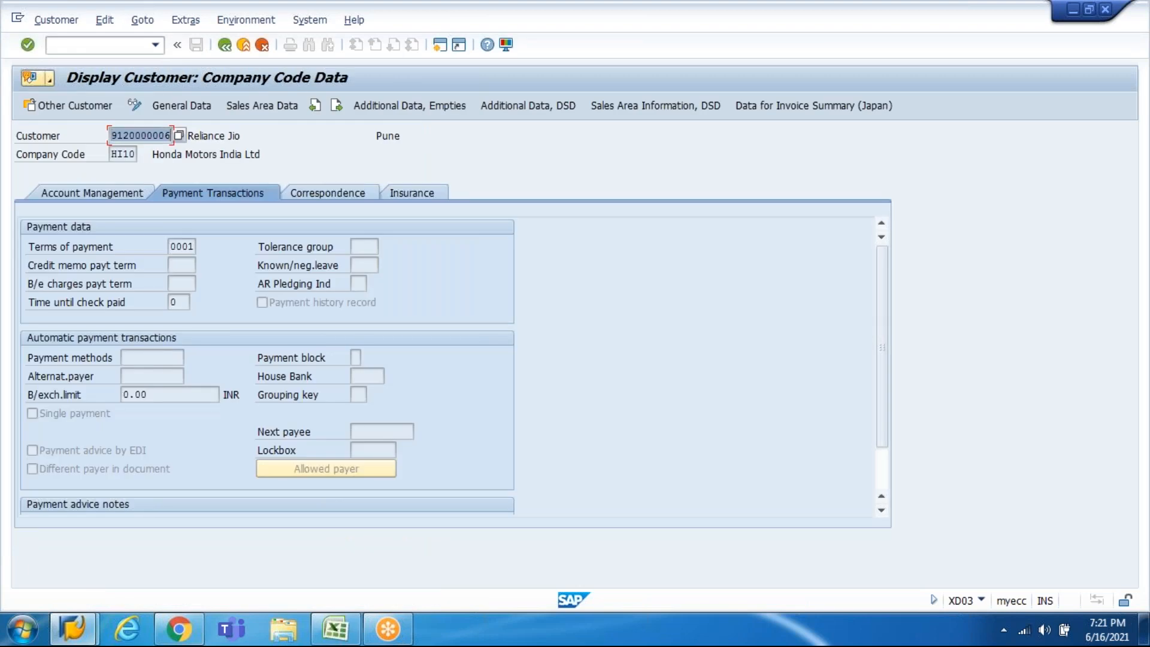
{"action": "key", "text": "ctrl+c"}
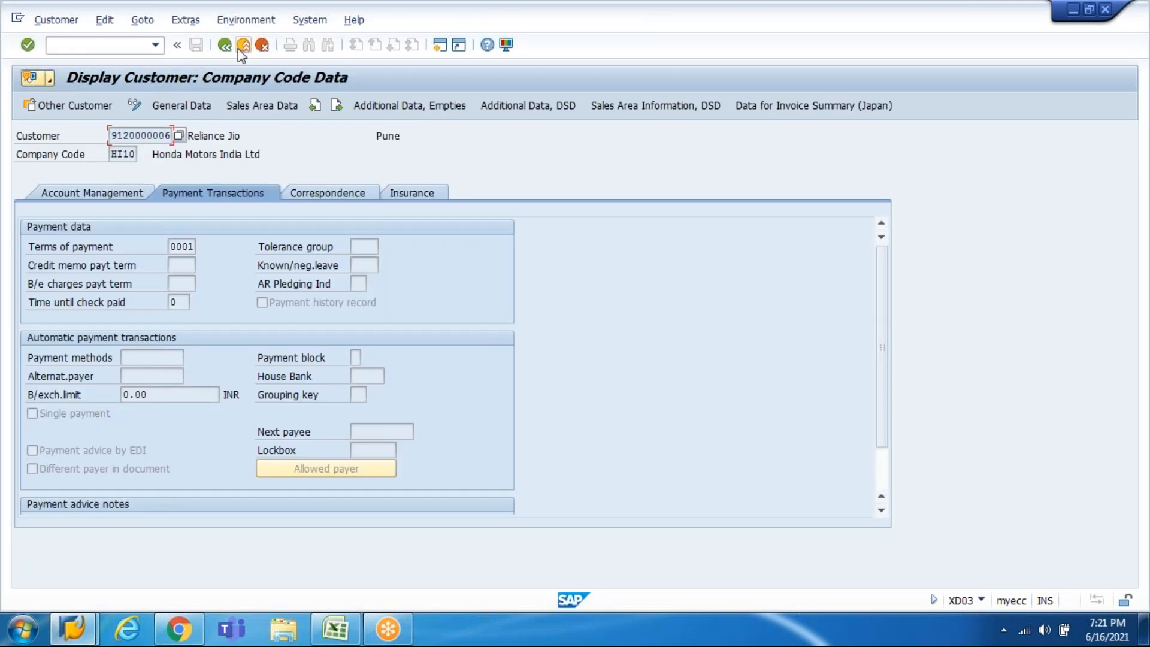
Step: Switch the customer to change mode and open its sales area data
{"action": "left_click", "coordinate": [56, 19]}
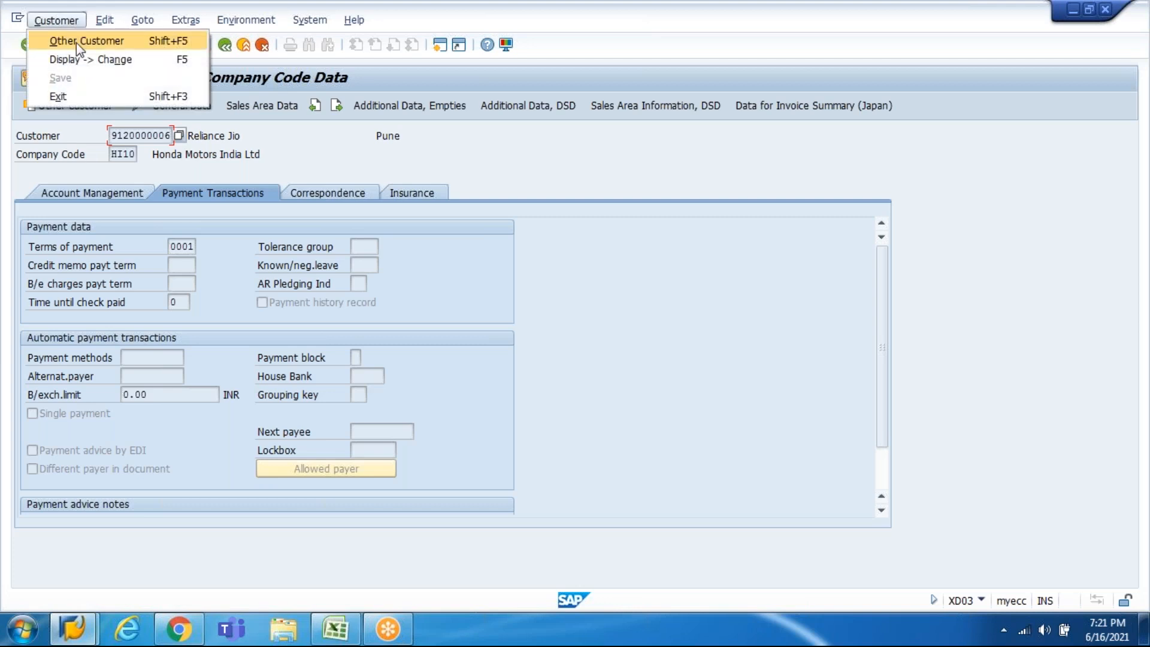
{"action": "left_click", "coordinate": [174, 63]}
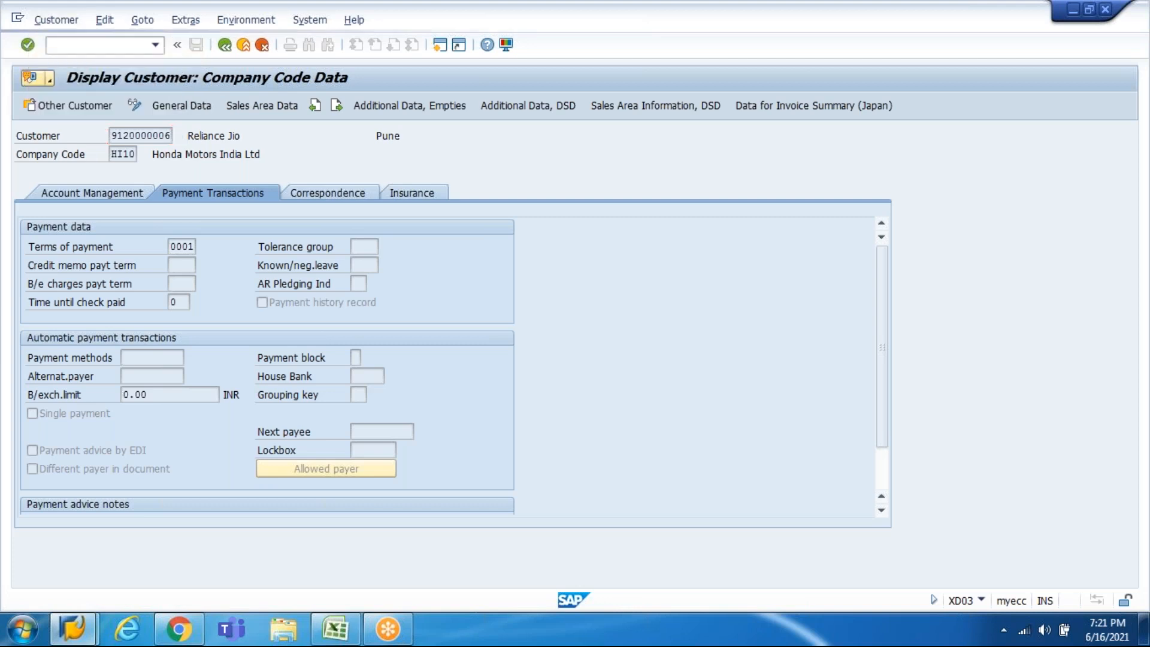
{"action": "left_click", "coordinate": [250, 113]}
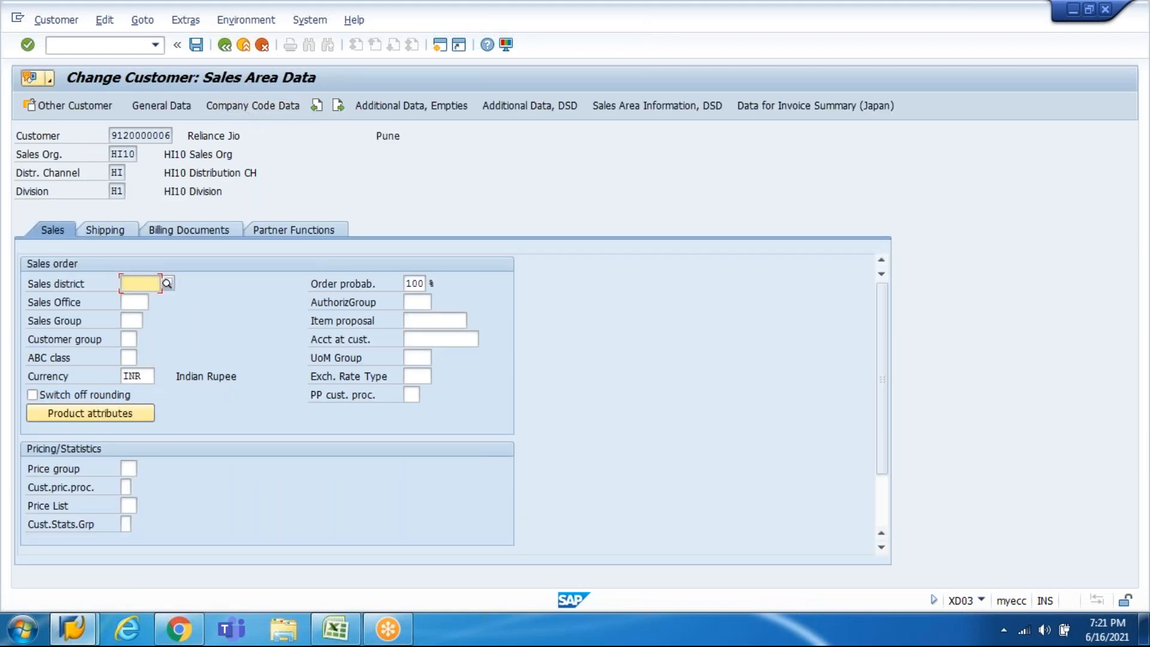
{"action": "left_click", "coordinate": [128, 228]}
Step: Enter sales office HI10, sales group HI1 and customer group 01 on the Sales tab
{"action": "left_click", "coordinate": [70, 231]}
{"action": "type", "text": "HI10"}
{"action": "key", "text": "Tab"}
{"action": "type", "text": "HI1"}
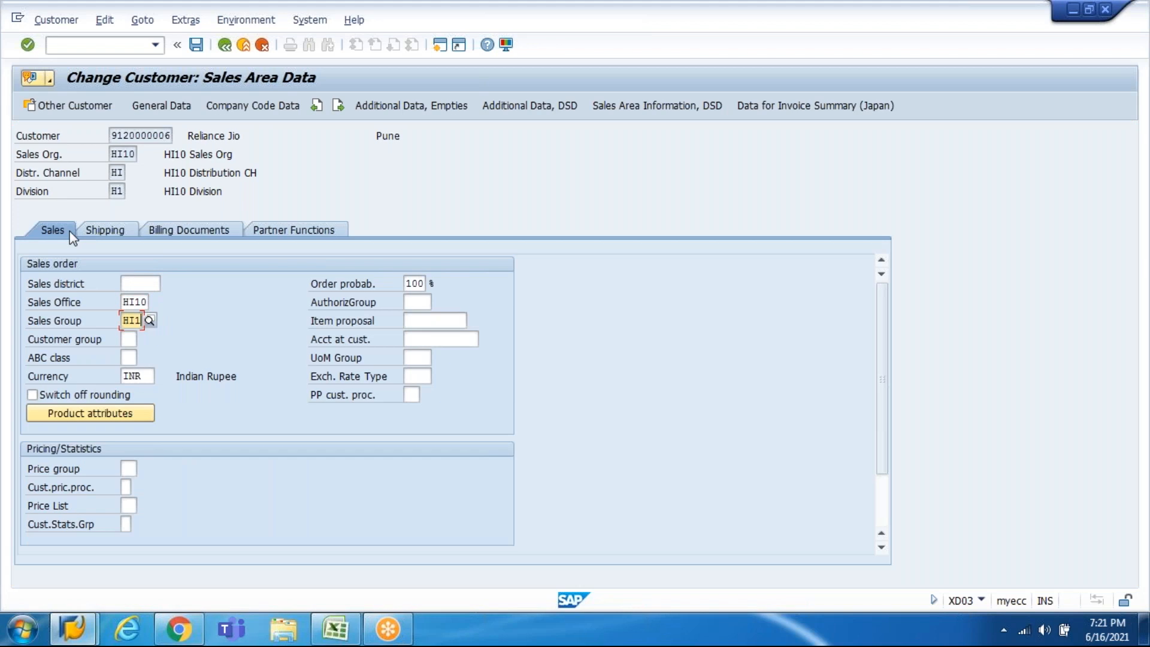
{"action": "key", "text": "Tab"}
{"action": "key", "text": "Down"}
{"action": "key", "text": "Return"}
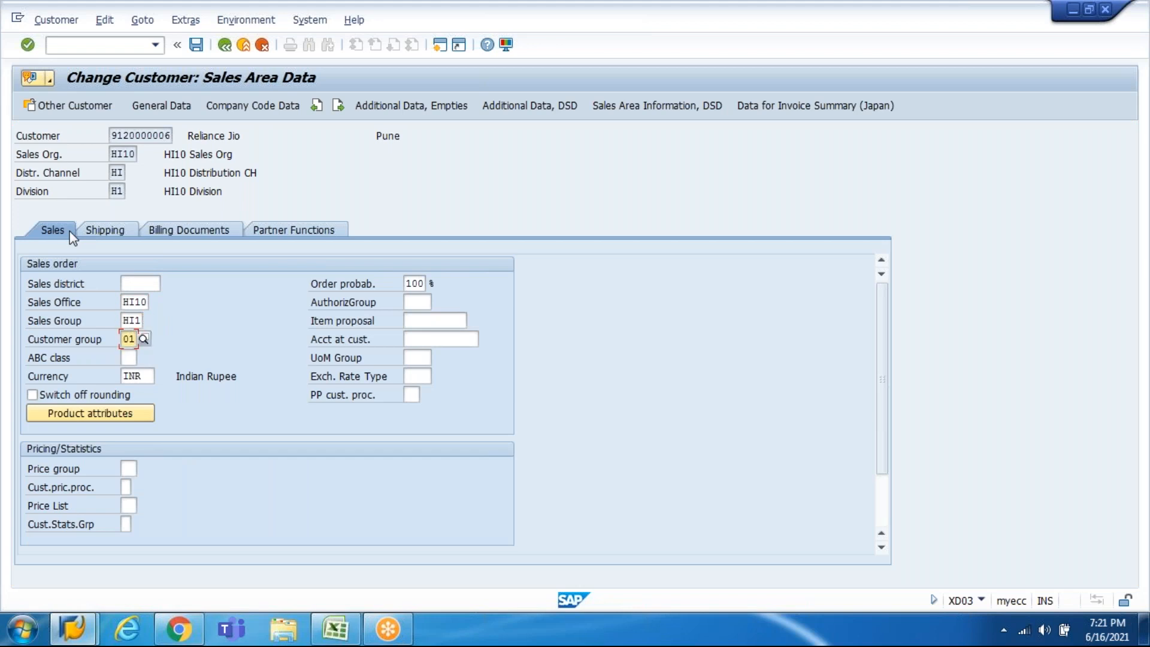
{"action": "key", "text": "Return"}
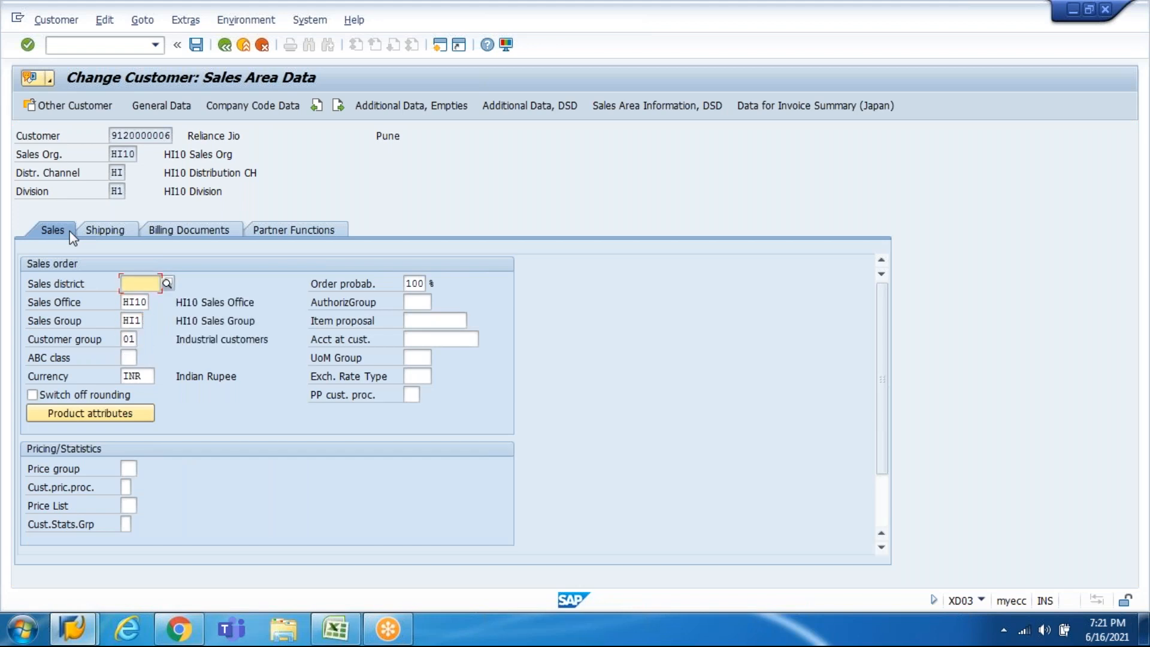
Step: Set account assignment group 01 and tax classification 0 for every tax category
{"action": "left_click", "coordinate": [208, 237]}
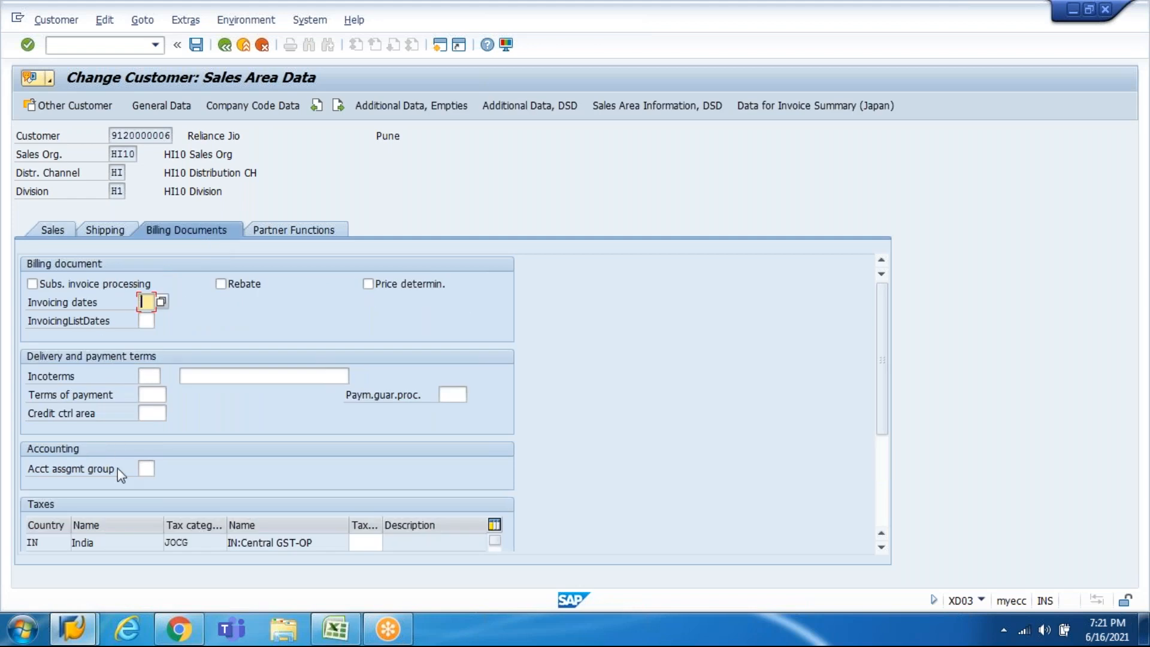
{"action": "left_click", "coordinate": [146, 468]}
{"action": "left_click", "coordinate": [146, 484]}
{"action": "left_click", "coordinate": [350, 542]}
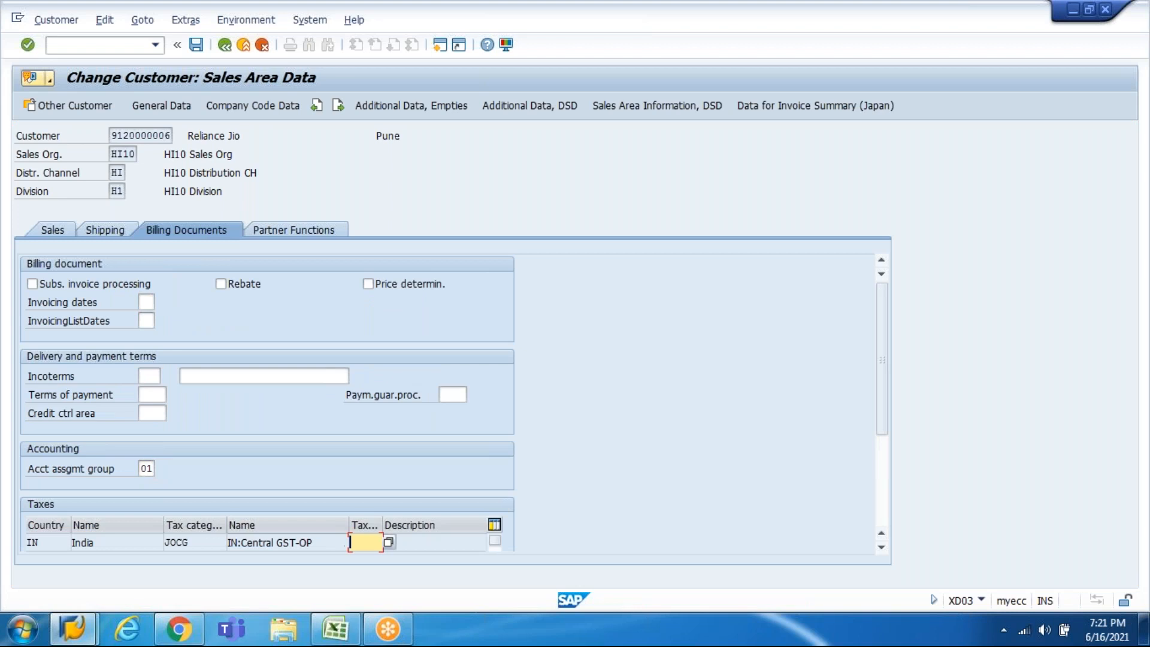
{"action": "type", "text": "0"}
{"action": "key", "text": "Tab"}
{"action": "type", "text": "0"}
{"action": "key", "text": "Tab"}
{"action": "type", "text": "0"}
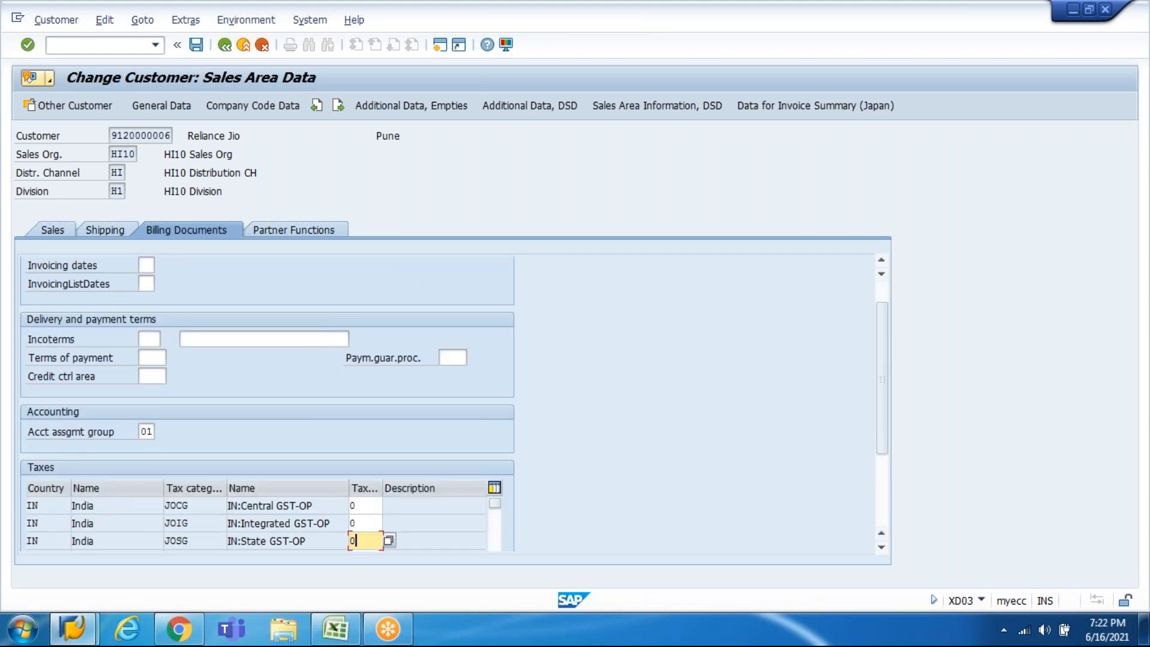
{"action": "key", "text": "Tab"}
{"action": "type", "text": "0"}
{"action": "key", "text": "Tab"}
{"action": "key", "text": "Tab"}
{"action": "type", "text": "0"}
{"action": "key", "text": "Return"}
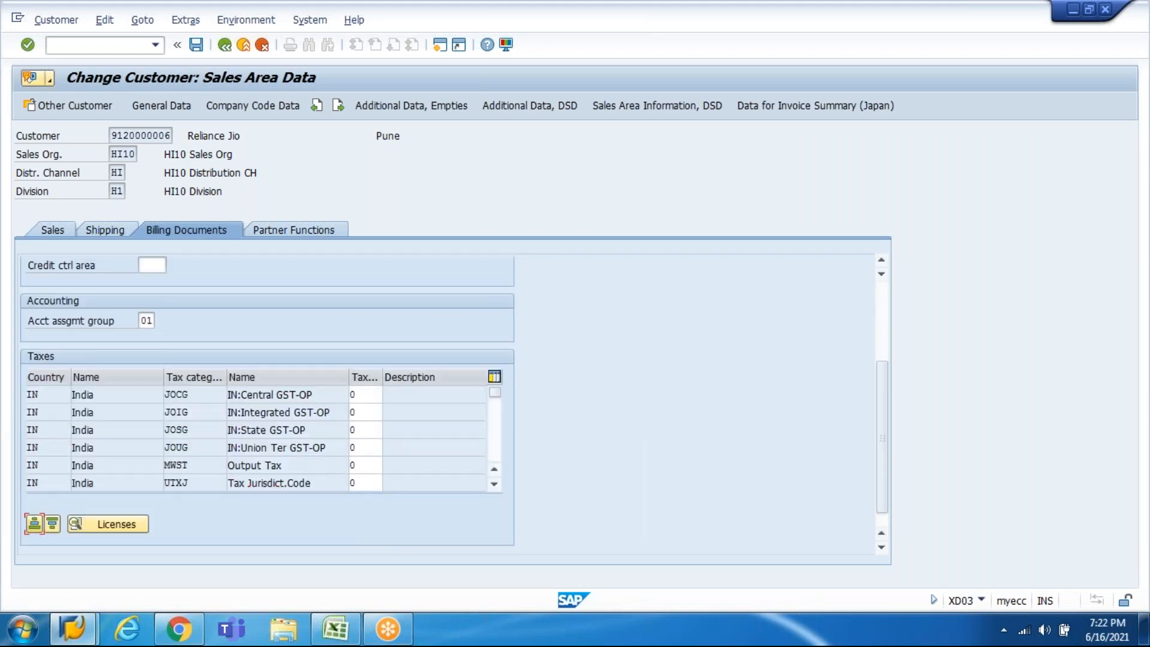
{"action": "left_click", "coordinate": [293, 228]}
Step: Add the customer's own number as sold-to party (SP)
{"action": "type", "text": "sp"}
{"action": "key", "text": "Return"}
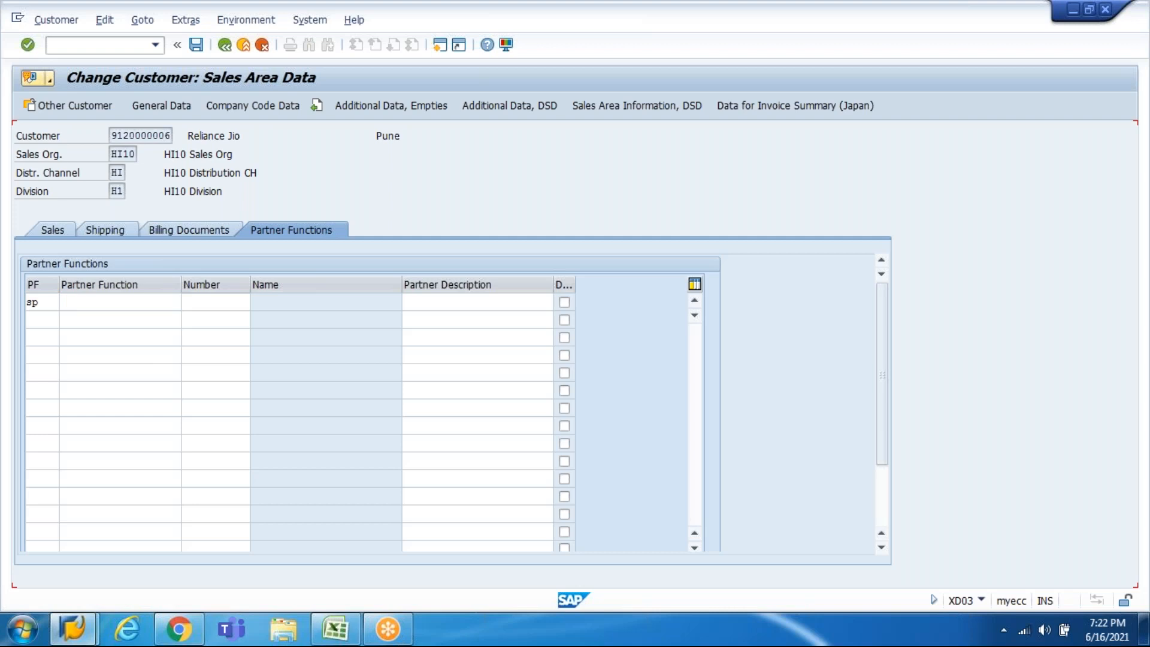
{"action": "key", "text": "ctrl+v"}
{"action": "key", "text": "Return"}
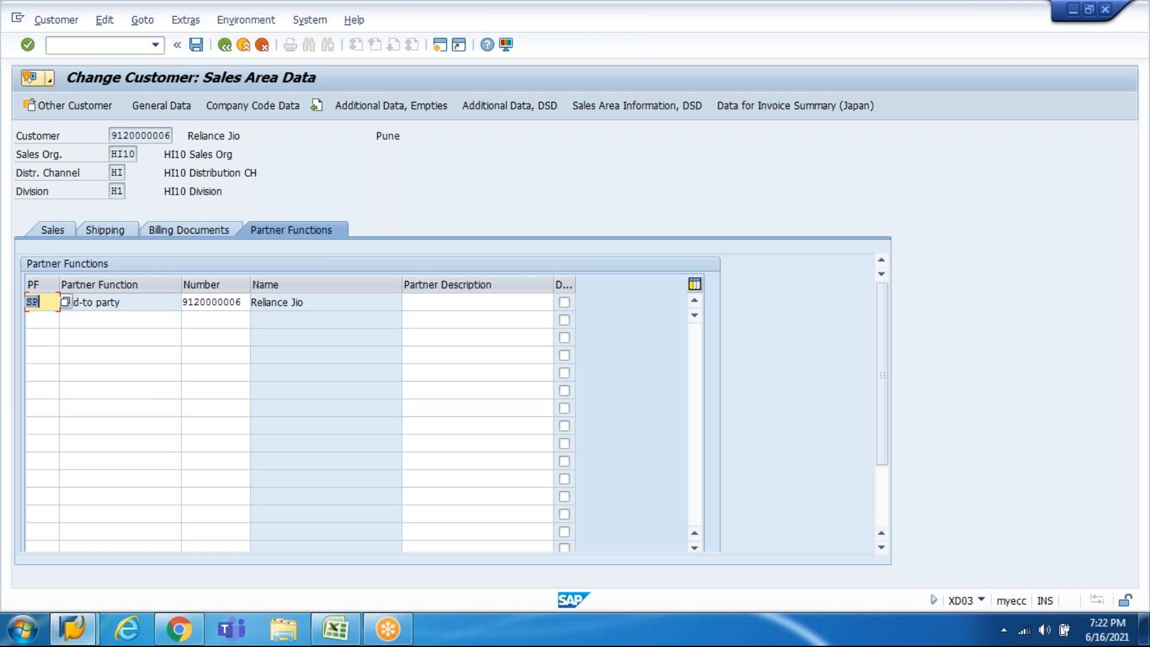
{"action": "key", "text": "Return"}
Step: Add partner rows SH ship-to party, BP bill-to party and PY payer
{"action": "key", "text": "space"}
{"action": "key", "text": "Down"}
{"action": "key", "text": "Down"}
{"action": "key", "text": "Down"}
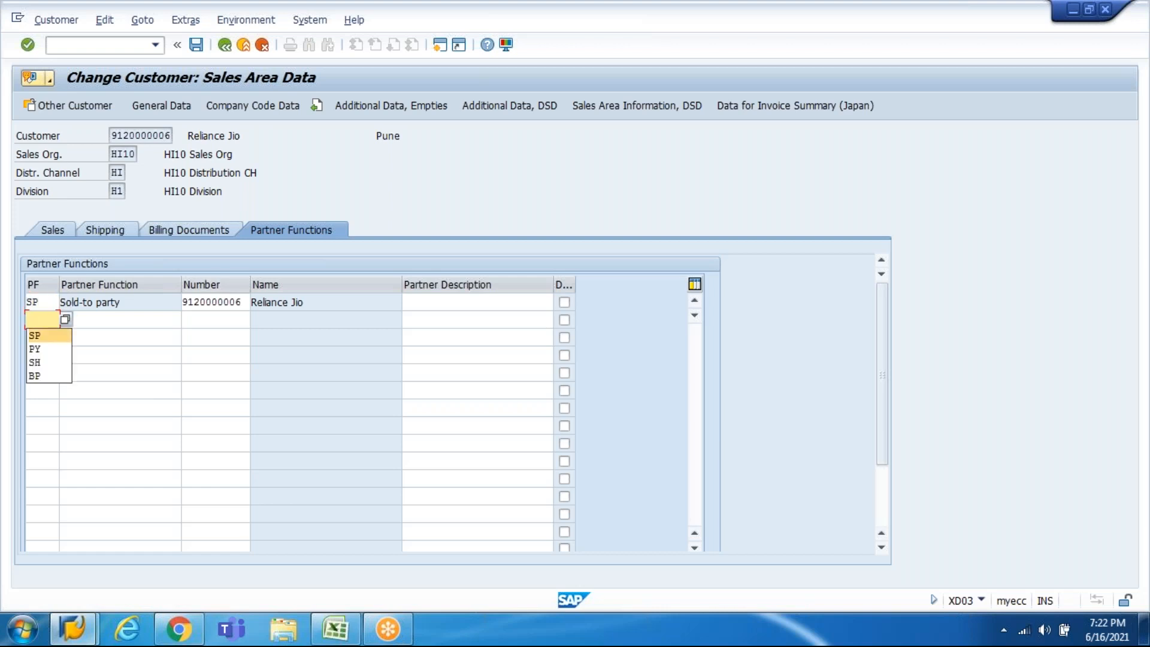
{"action": "key", "text": "Return"}
{"action": "key", "text": "Return"}
{"action": "key", "text": "space"}
{"action": "key", "text": "Down"}
{"action": "key", "text": "Down"}
{"action": "key", "text": "Down"}
{"action": "key", "text": "Down"}
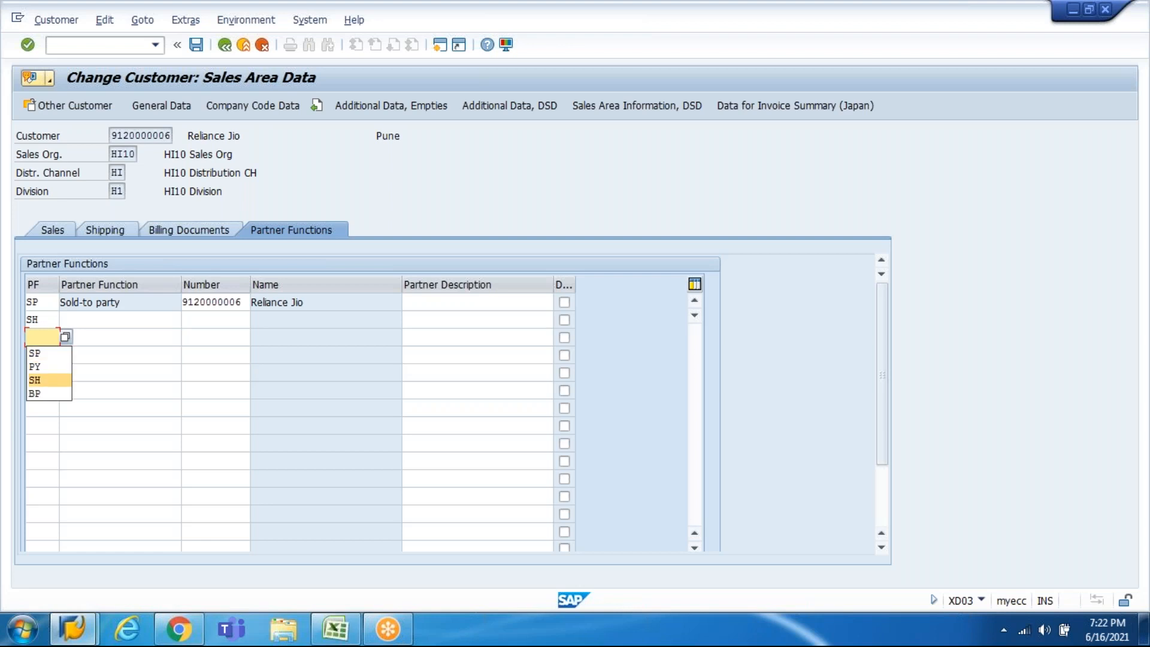
{"action": "key", "text": "Return"}
{"action": "key", "text": "Return"}
{"action": "key", "text": "space"}
{"action": "key", "text": "Down"}
{"action": "key", "text": "Return"}
{"action": "key", "text": "Tab"}
Step: Fill the customer number into the SH, BP and PY rows and save the changes
{"action": "key", "text": "Up"}
{"action": "key", "text": "Up"}
{"action": "key", "text": "Up"}
{"action": "key", "text": "ctrl+a"}
{"action": "key", "text": "Down"}
{"action": "key", "text": "Down"}
{"action": "key", "text": "ctrl+v"}
{"action": "key", "text": "Down"}
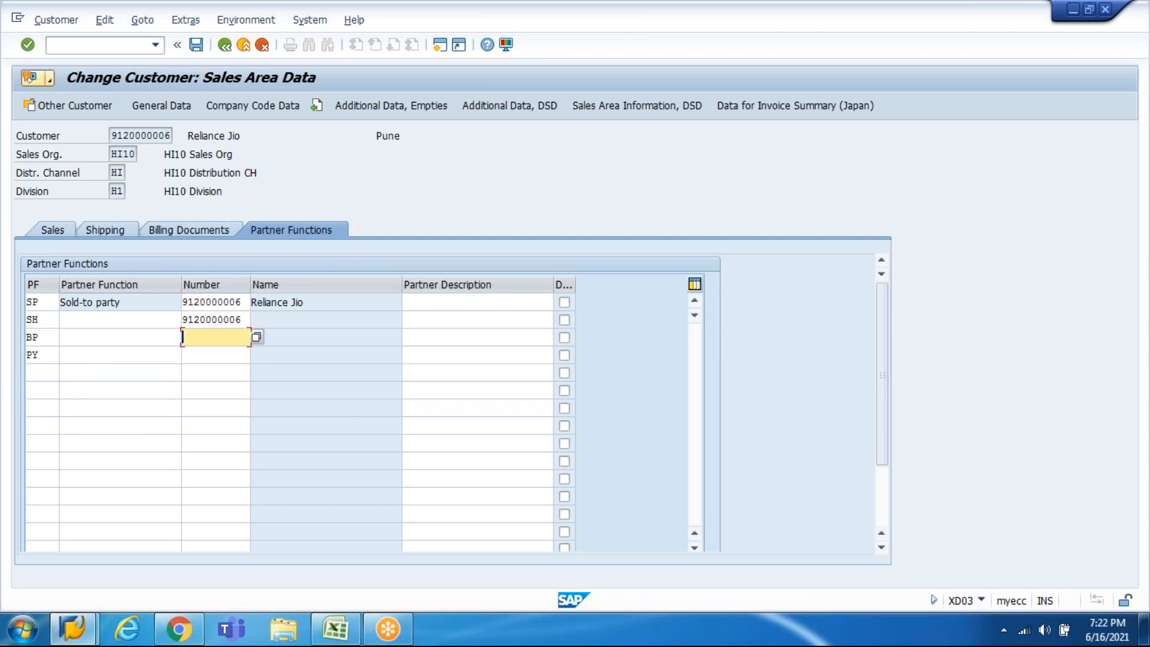
{"action": "key", "text": "ctrl+v"}
{"action": "key", "text": "Down"}
{"action": "key", "text": "ctrl+v"}
{"action": "key", "text": "Return"}
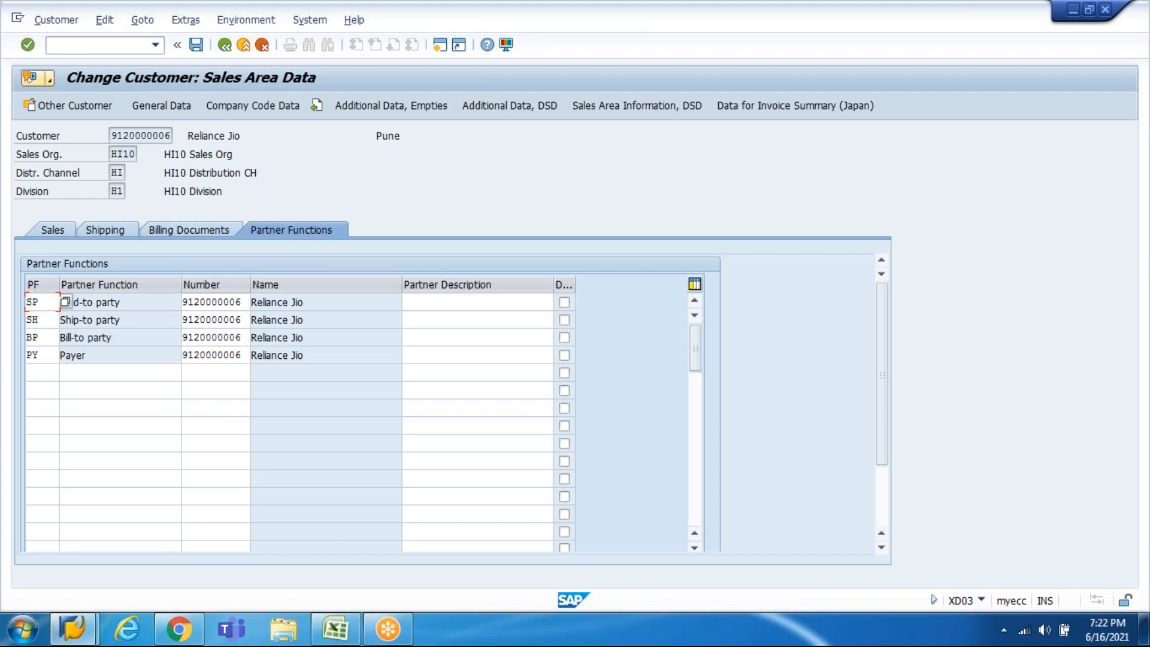
{"action": "left_click", "coordinate": [196, 46]}
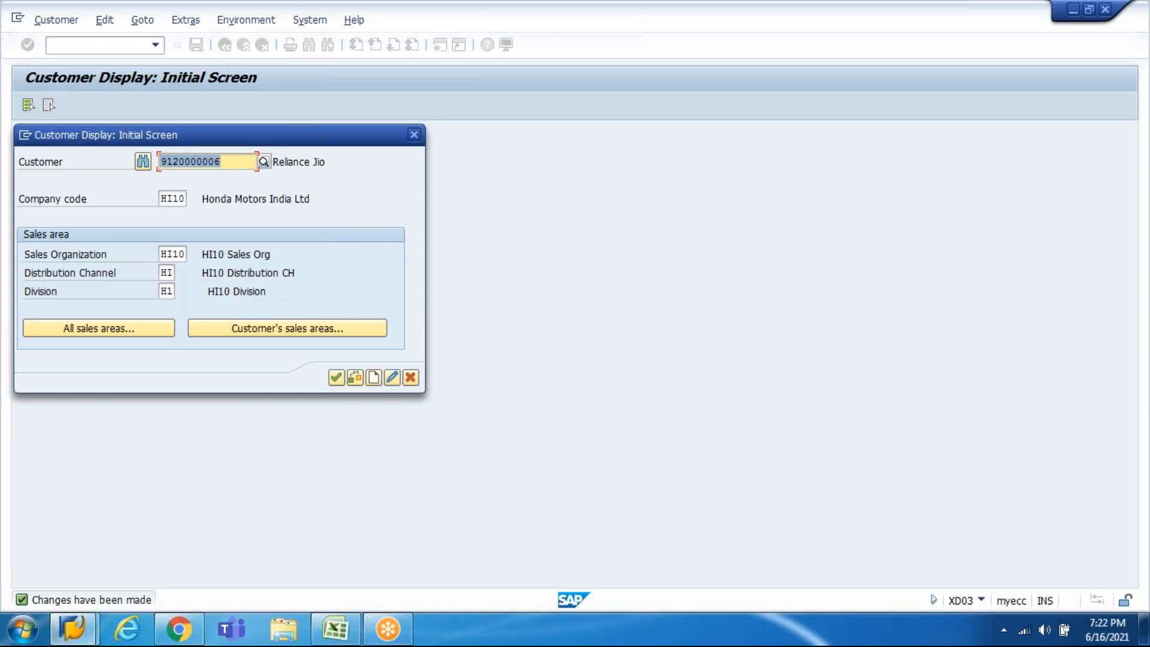
Step: Paste the customer number into Excel cell C988, then return to SAP's Customer Display
{"action": "left_click", "coordinate": [222, 161]}
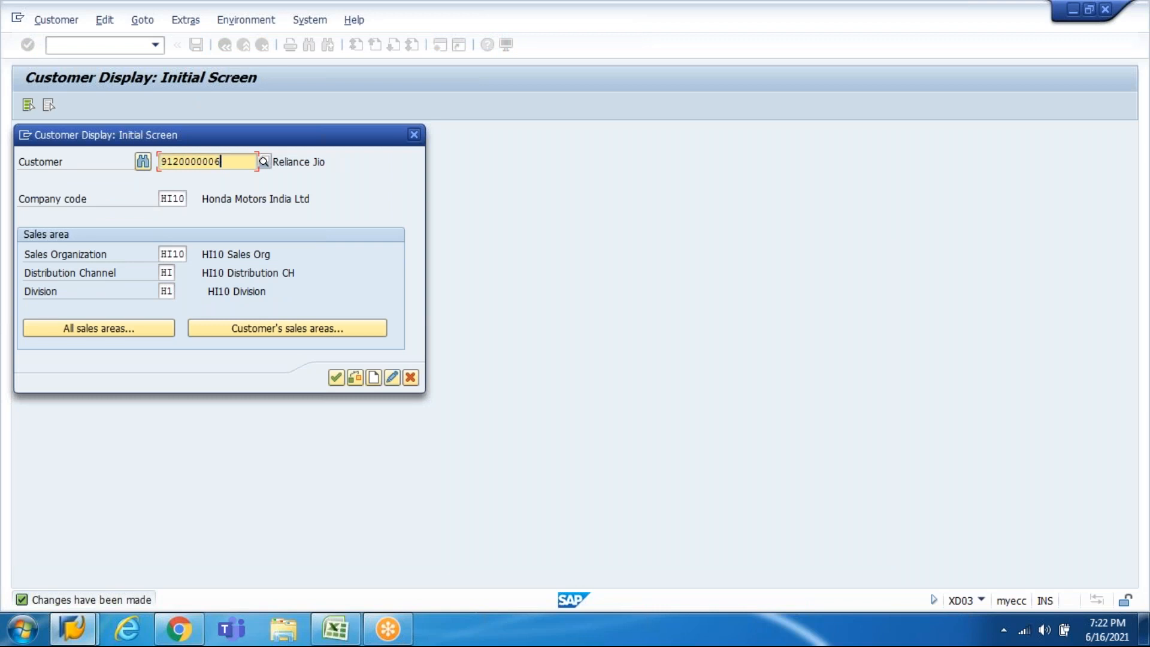
{"action": "left_click", "coordinate": [336, 630]}
{"action": "key", "text": "Up"}
{"action": "key", "text": "Up"}
{"action": "key", "text": "Up"}
{"action": "key", "text": "Right"}
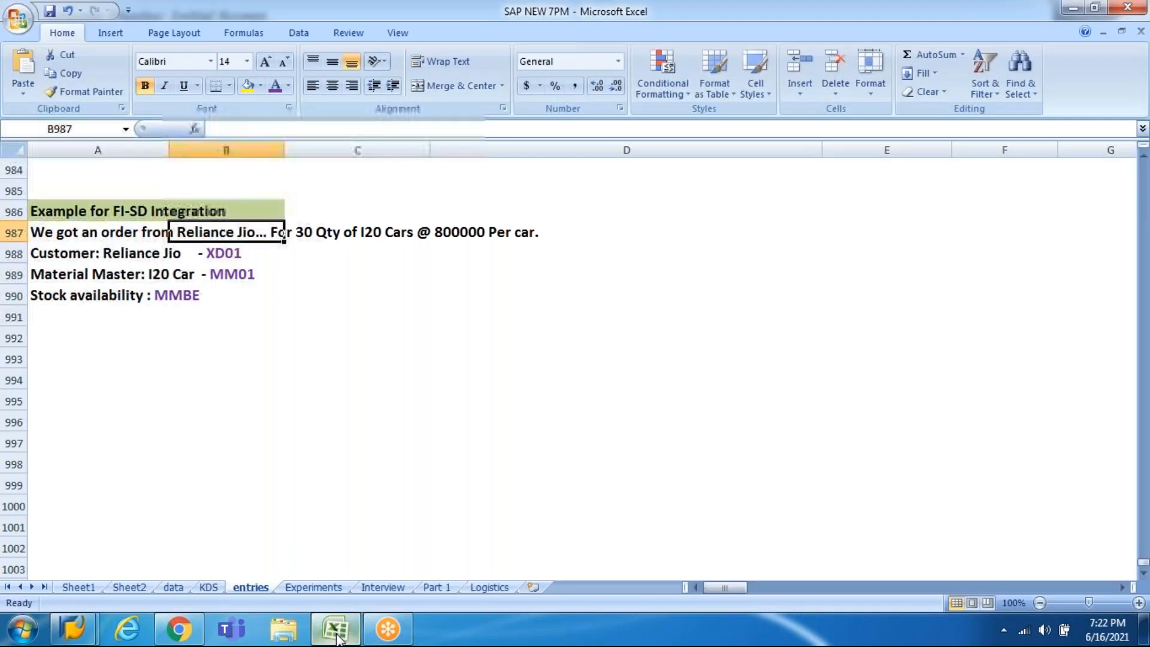
{"action": "key", "text": "Right"}
{"action": "key", "text": "Down"}
{"action": "key", "text": "ctrl+v"}
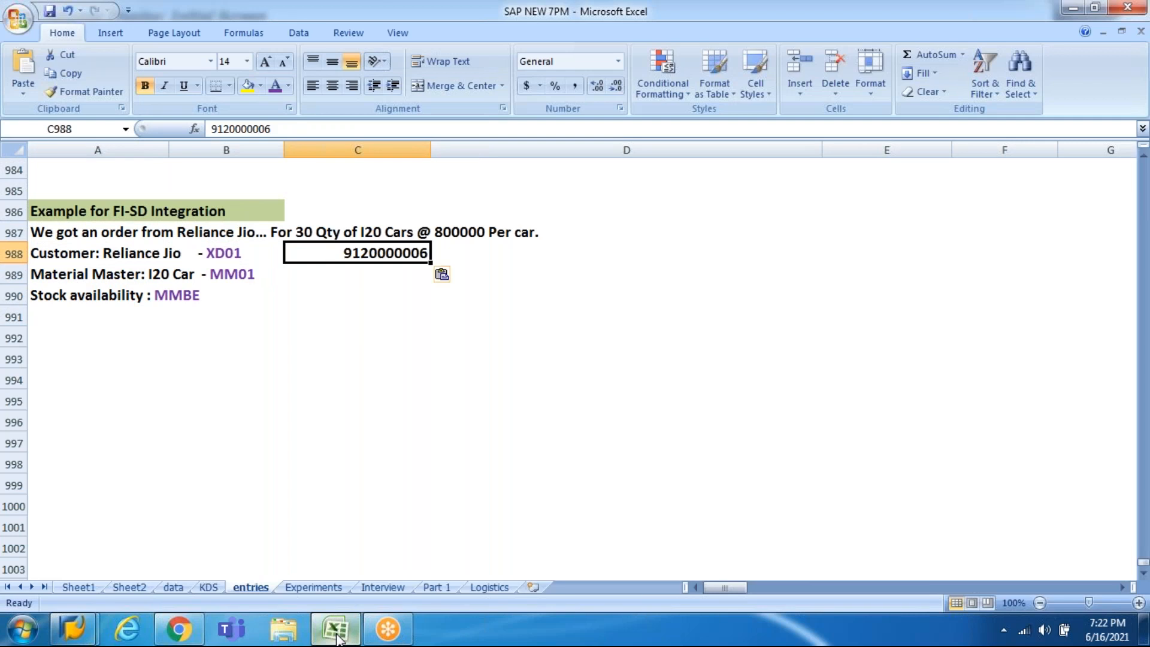
{"action": "key", "text": "Down"}
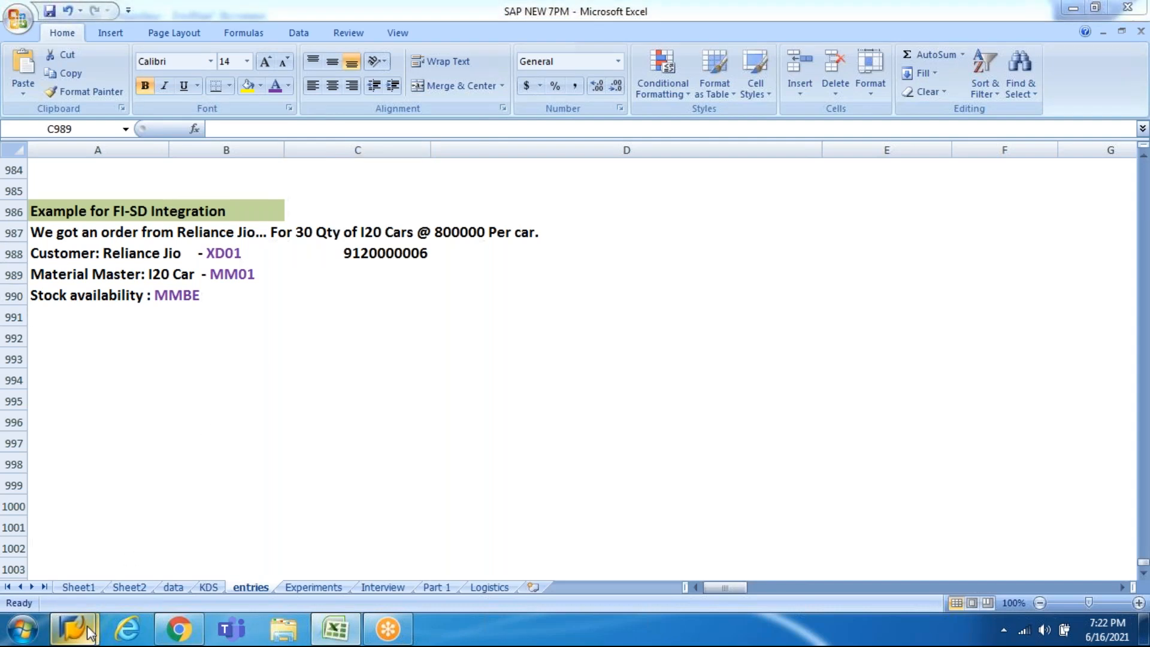
{"action": "mouse_move", "coordinate": [87, 625]}
{"action": "left_click", "coordinate": [322, 567]}
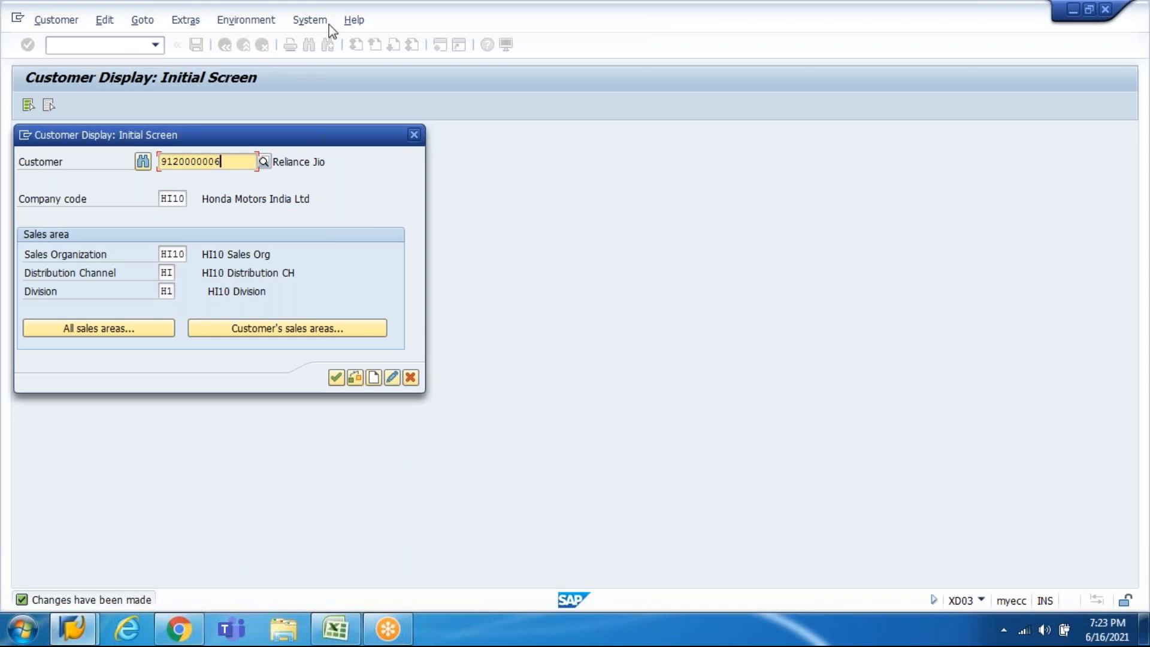
Step: Close Customer Display and start MM01 for material number I20CAR
{"action": "left_click", "coordinate": [414, 136]}
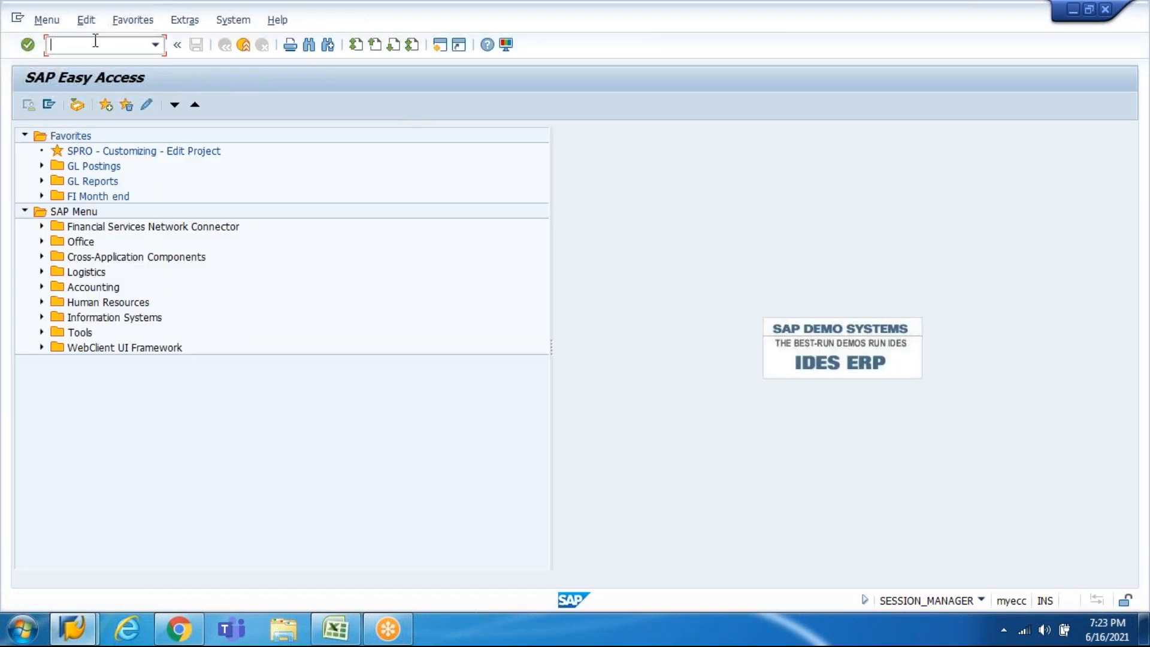
{"action": "type", "text": "01"}
{"action": "key", "text": "Return"}
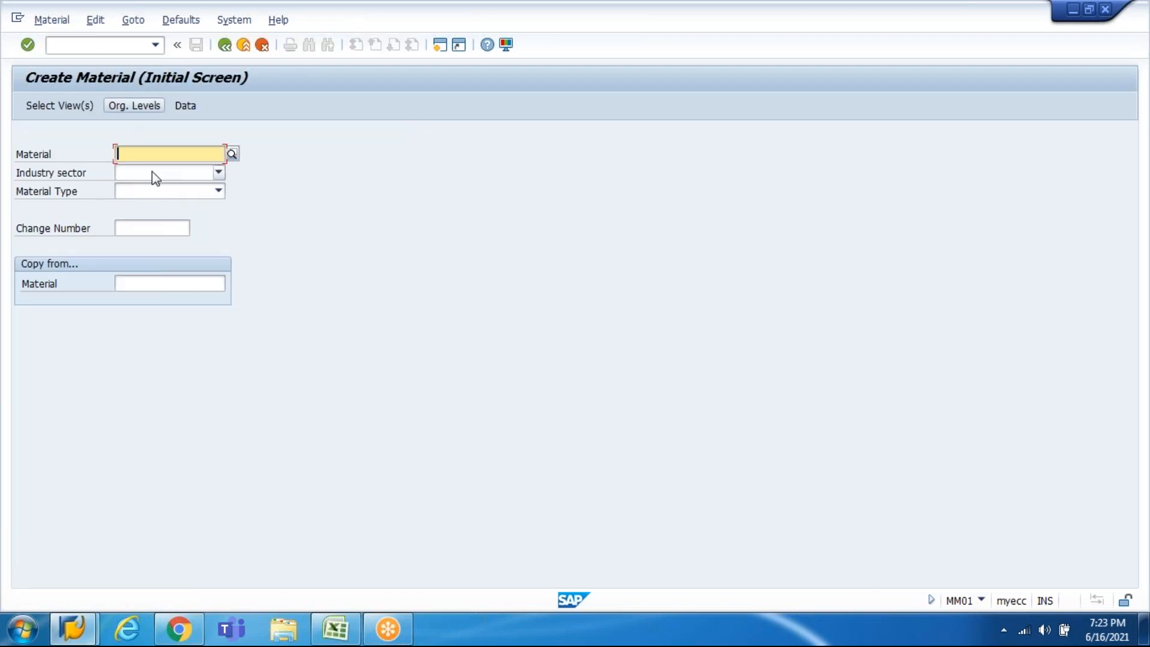
{"action": "type", "text": "I"}
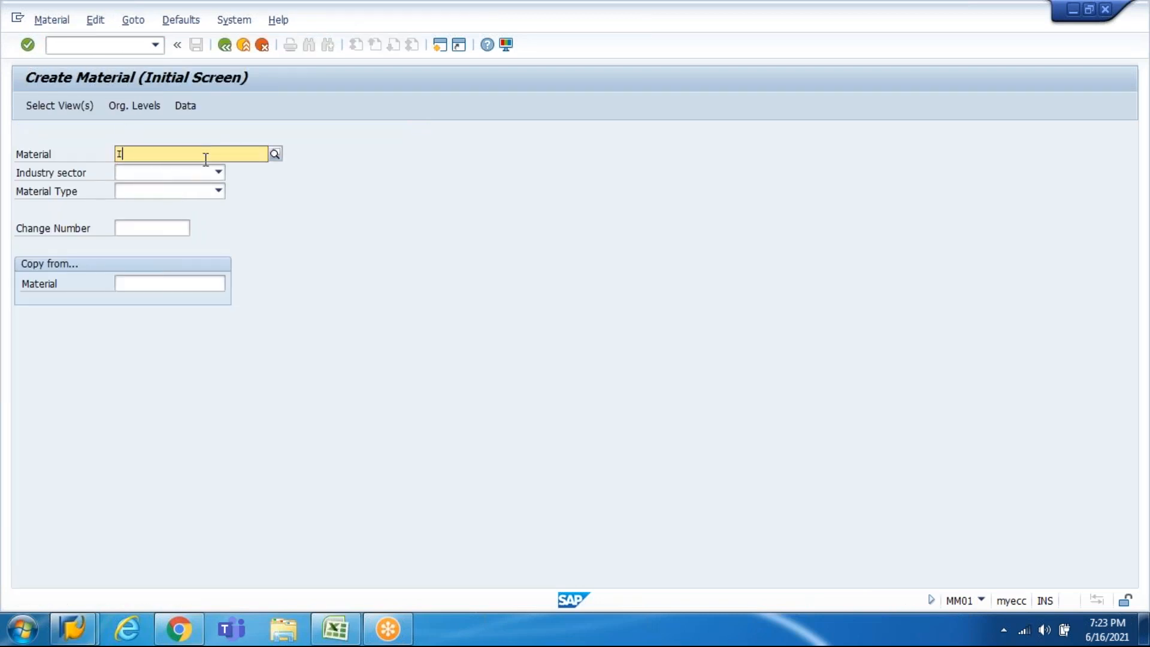
{"action": "type", "text": "20"}
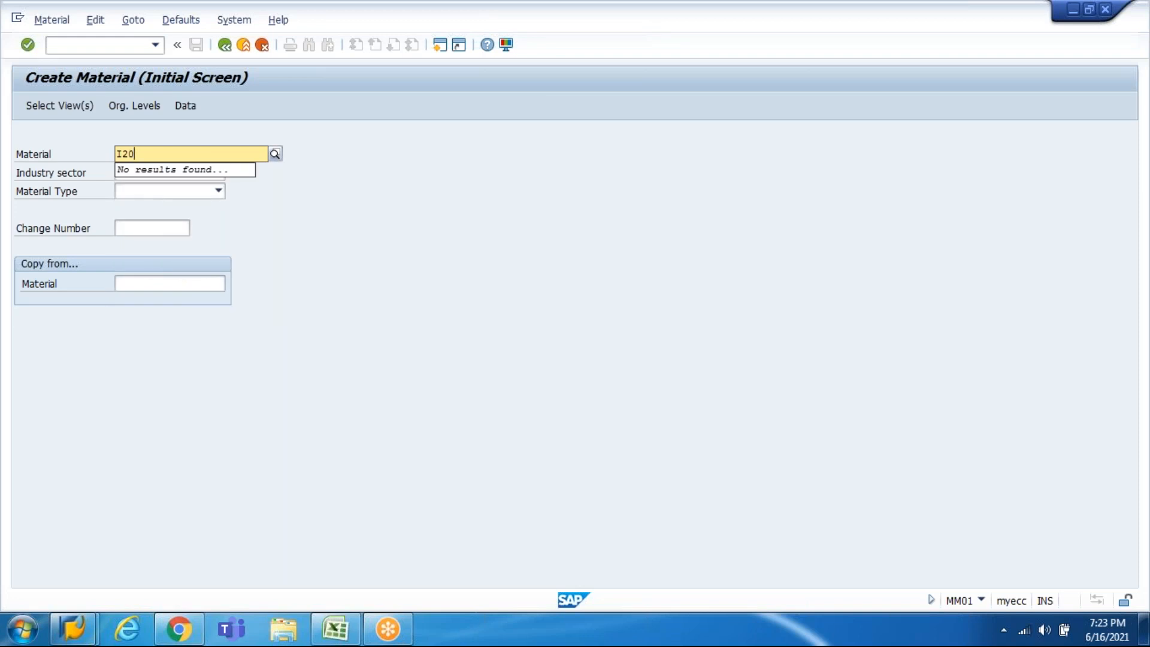
{"action": "type", "text": "CAR"}
{"action": "key", "text": "Tab"}
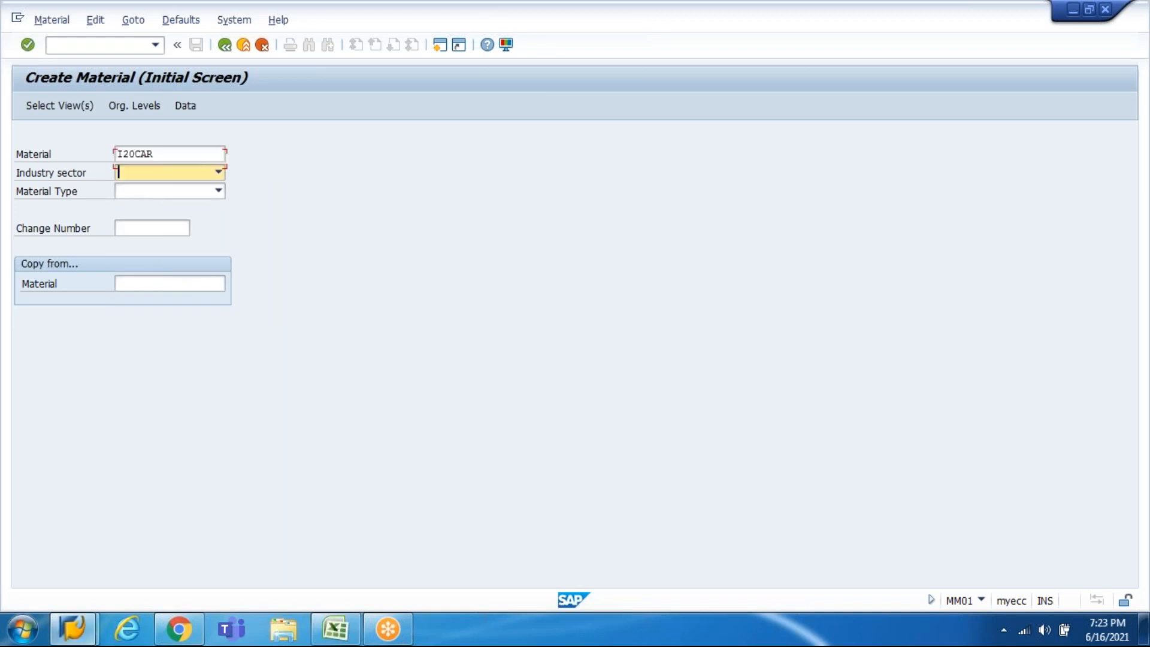
Step: Choose industry sector Retail and material type FERT Finished product
{"action": "key", "text": "Down"}
{"action": "key", "text": "Down"}
{"action": "key", "text": "Down"}
{"action": "key", "text": "Up"}
{"action": "key", "text": "Up"}
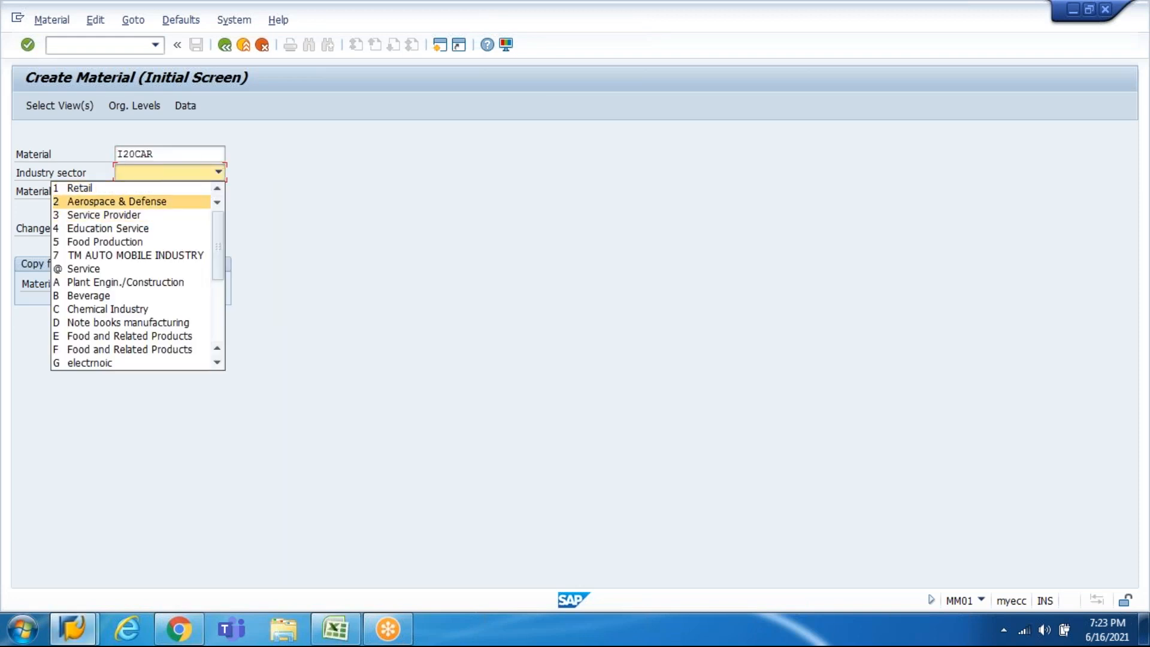
{"action": "key", "text": "Tab"}
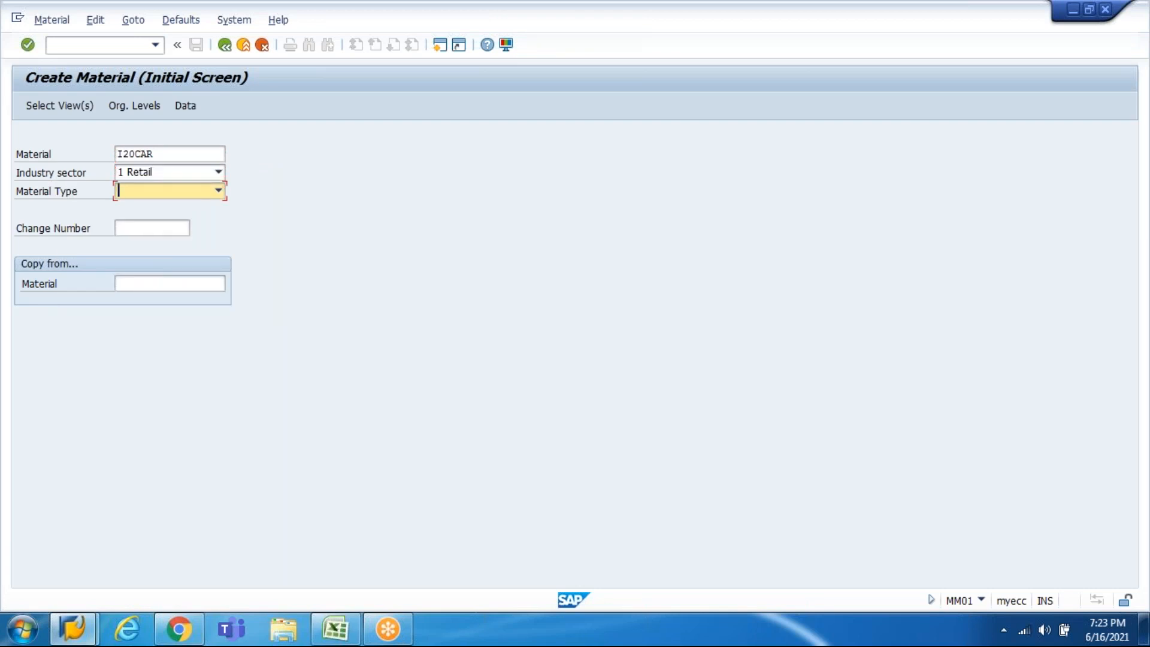
{"action": "key", "text": "F4"}
{"action": "key", "text": "Down"}
{"action": "key", "text": "Down"}
{"action": "key", "text": "Down"}
{"action": "key", "text": "Down"}
{"action": "key", "text": "Down"}
{"action": "key", "text": "Down"}
{"action": "key", "text": "Down"}
{"action": "key", "text": "Down"}
{"action": "key", "text": "Down"}
{"action": "key", "text": "Down"}
{"action": "key", "text": "Down"}
{"action": "key", "text": "Down"}
{"action": "key", "text": "Down"}
{"action": "key", "text": "Down"}
{"action": "key", "text": "Down"}
{"action": "key", "text": "Down"}
{"action": "key", "text": "Down"}
{"action": "key", "text": "Down"}
{"action": "key", "text": "Down"}
{"action": "key", "text": "Down"}
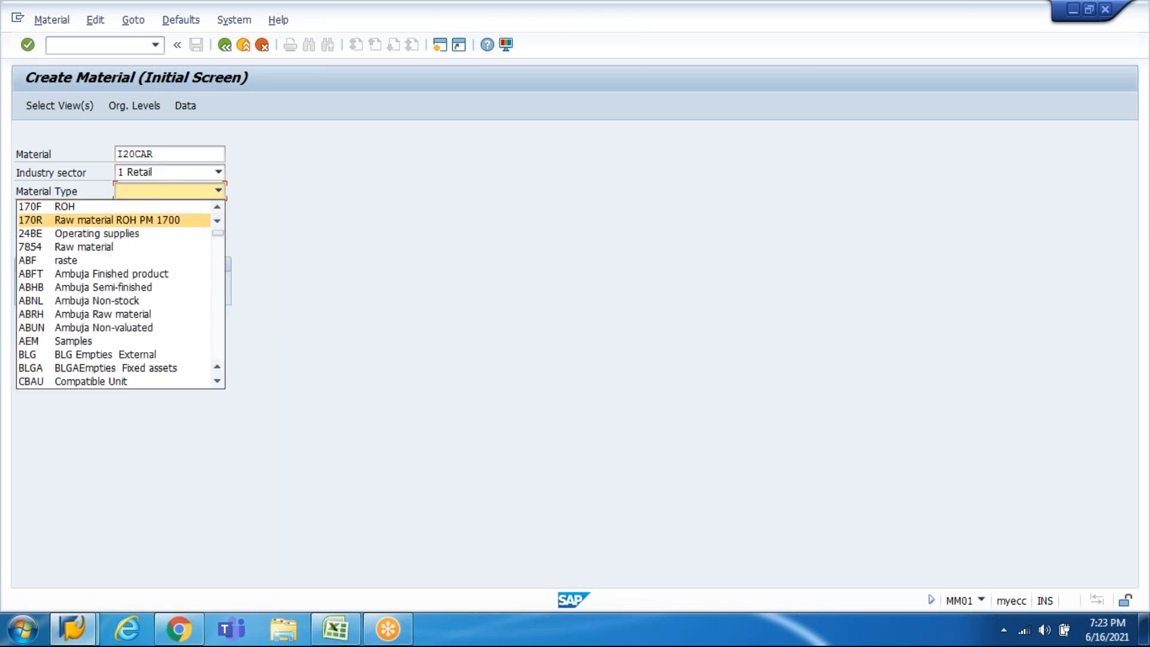
{"action": "key", "text": "Down"}
{"action": "key", "text": "Down"}
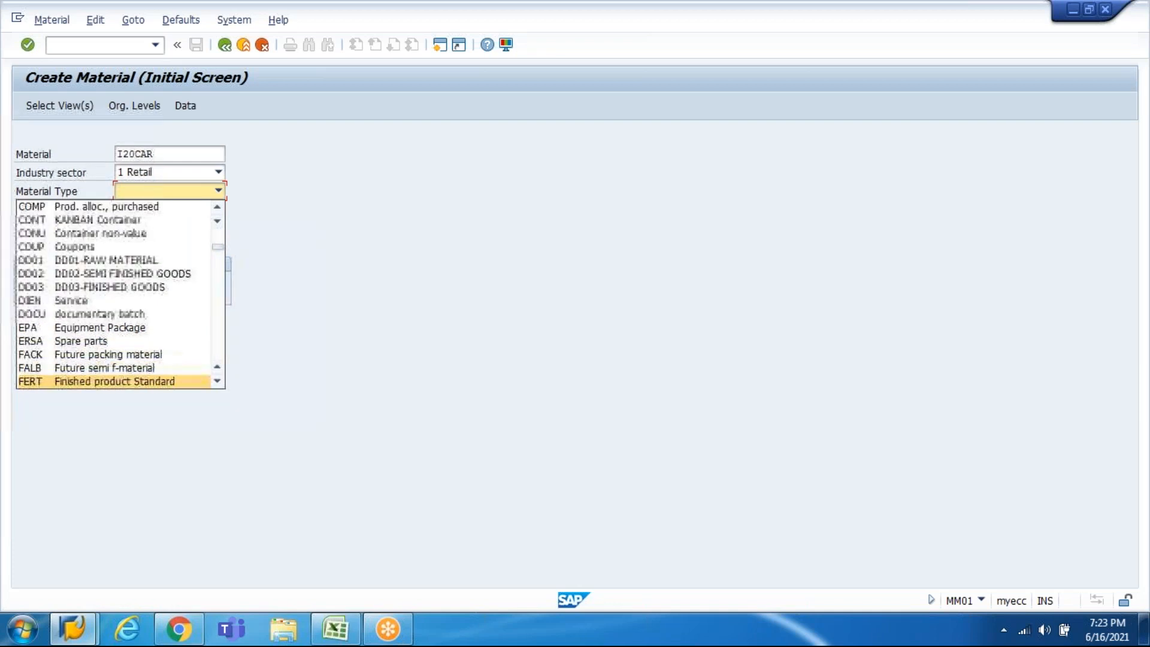
{"action": "key", "text": "Down"}
{"action": "key", "text": "Up"}
{"action": "key", "text": "Return"}
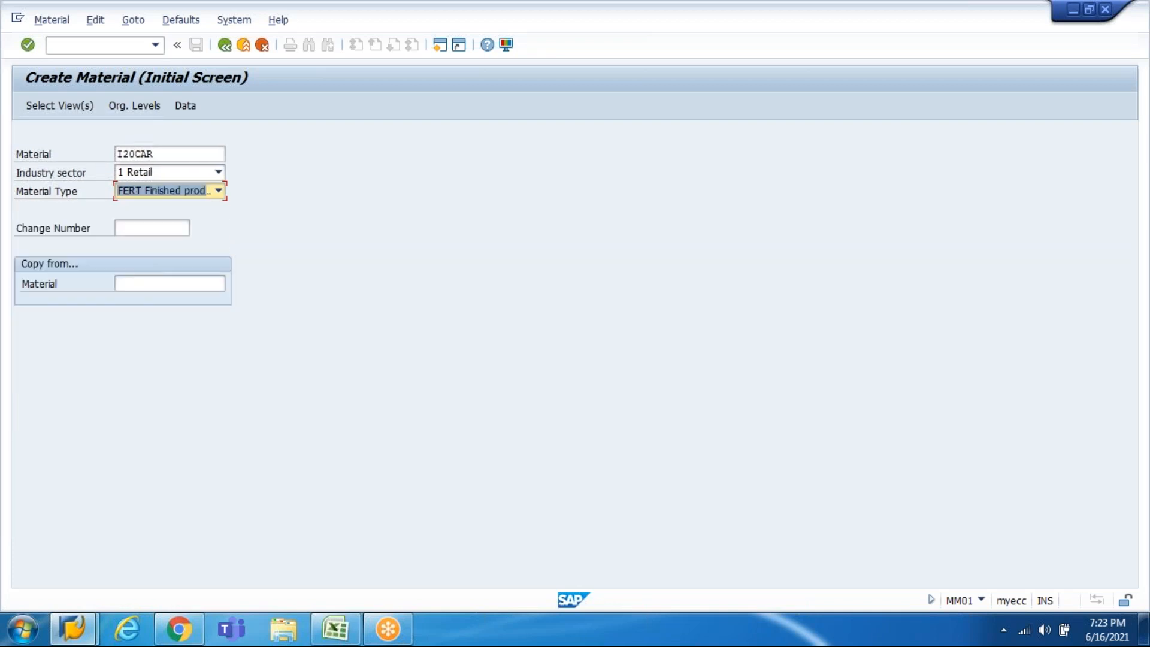
{"action": "key", "text": "Return"}
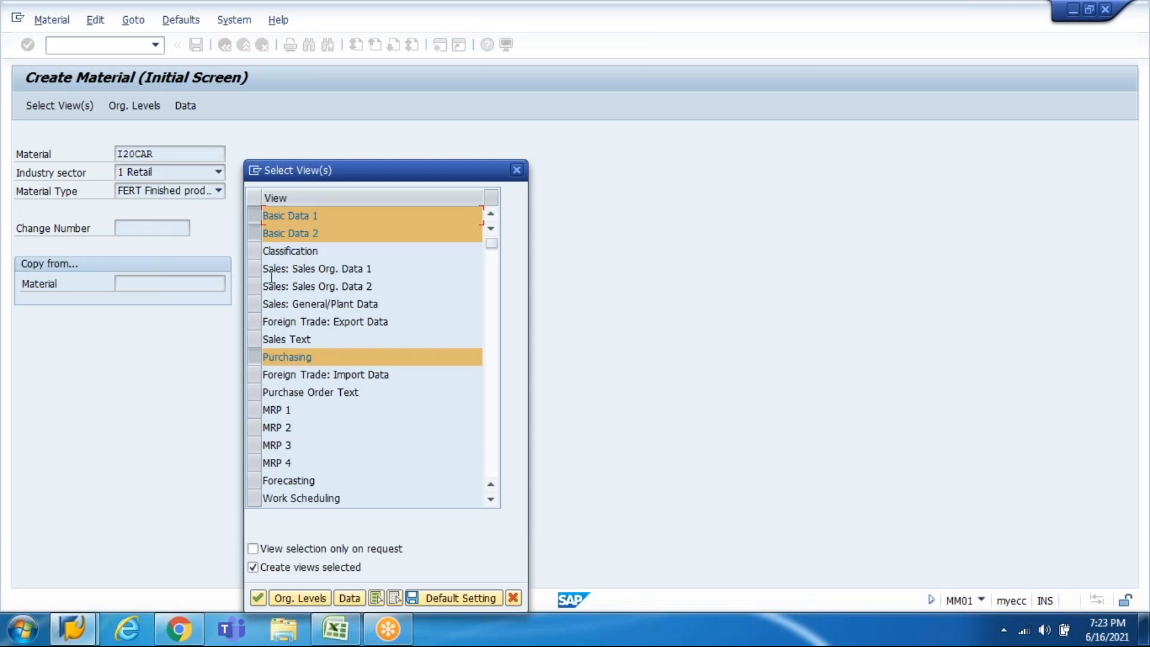
Step: Tick the Sales Org. Data 1, Sales Org. Data 2 and General Plant Data / Storage 2 views and confirm
{"action": "left_click", "coordinate": [254, 269]}
{"action": "left_click", "coordinate": [259, 289]}
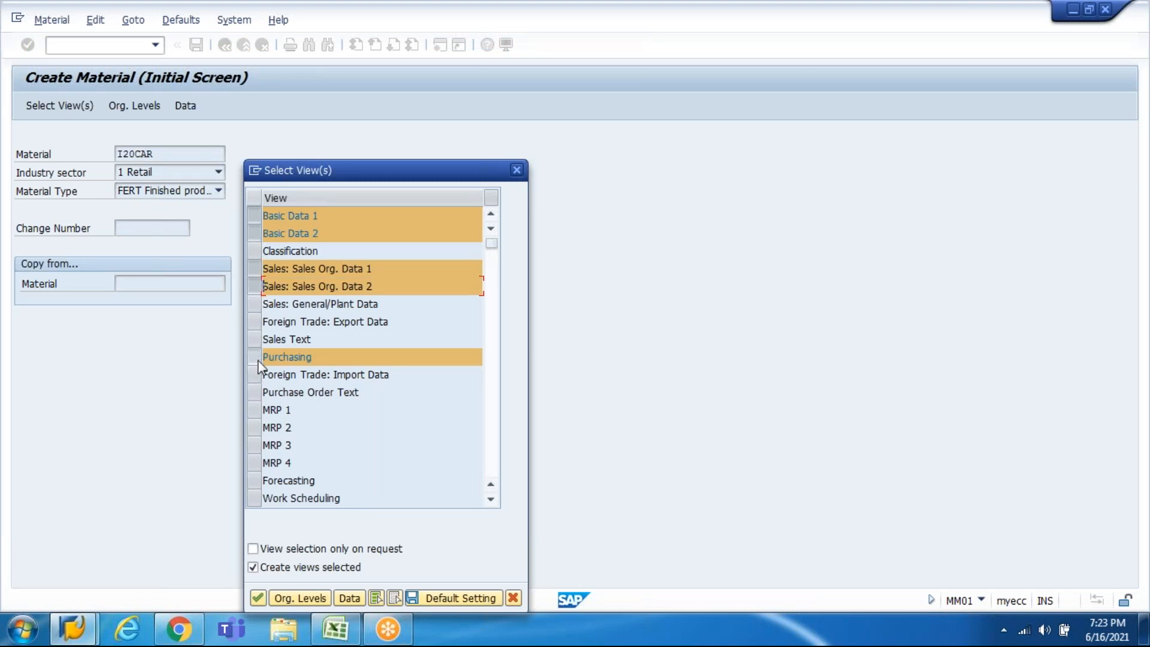
{"action": "left_click", "coordinate": [491, 500]}
{"action": "left_click", "coordinate": [491, 501]}
{"action": "left_click", "coordinate": [491, 500]}
{"action": "left_click", "coordinate": [491, 501]}
{"action": "left_click", "coordinate": [490, 501]}
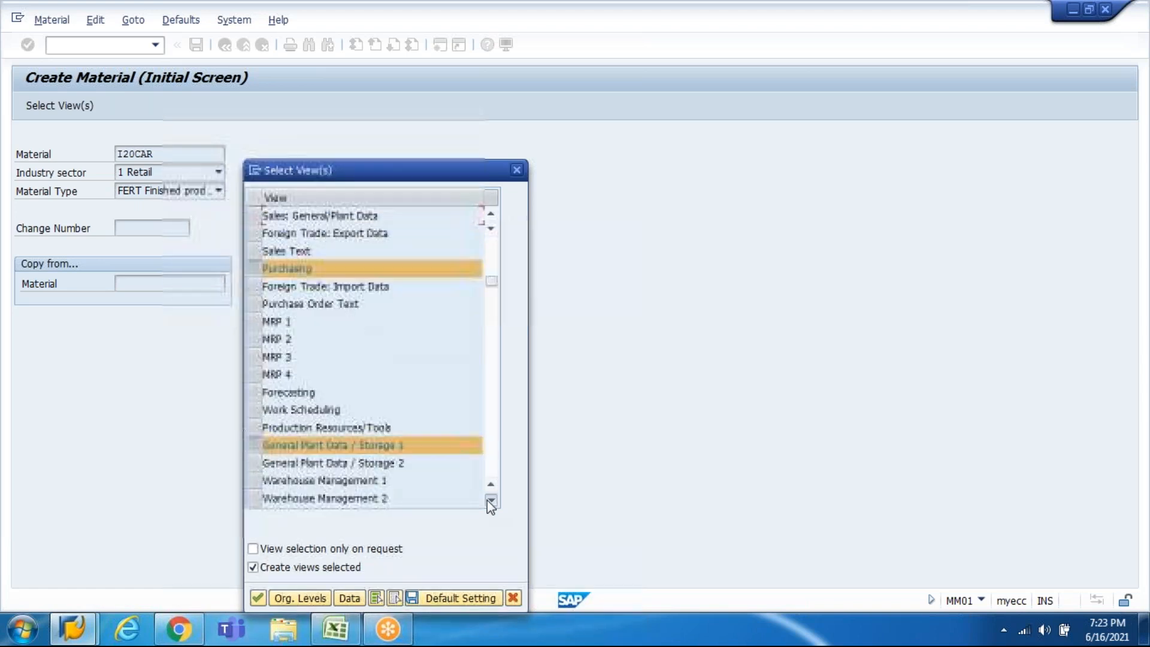
{"action": "left_click", "coordinate": [490, 501]}
{"action": "left_click", "coordinate": [491, 500]}
{"action": "left_click", "coordinate": [491, 501]}
{"action": "left_click", "coordinate": [491, 501]}
{"action": "left_click", "coordinate": [490, 500]}
{"action": "left_click", "coordinate": [491, 501]}
{"action": "left_click", "coordinate": [490, 500]}
{"action": "left_click", "coordinate": [490, 501]}
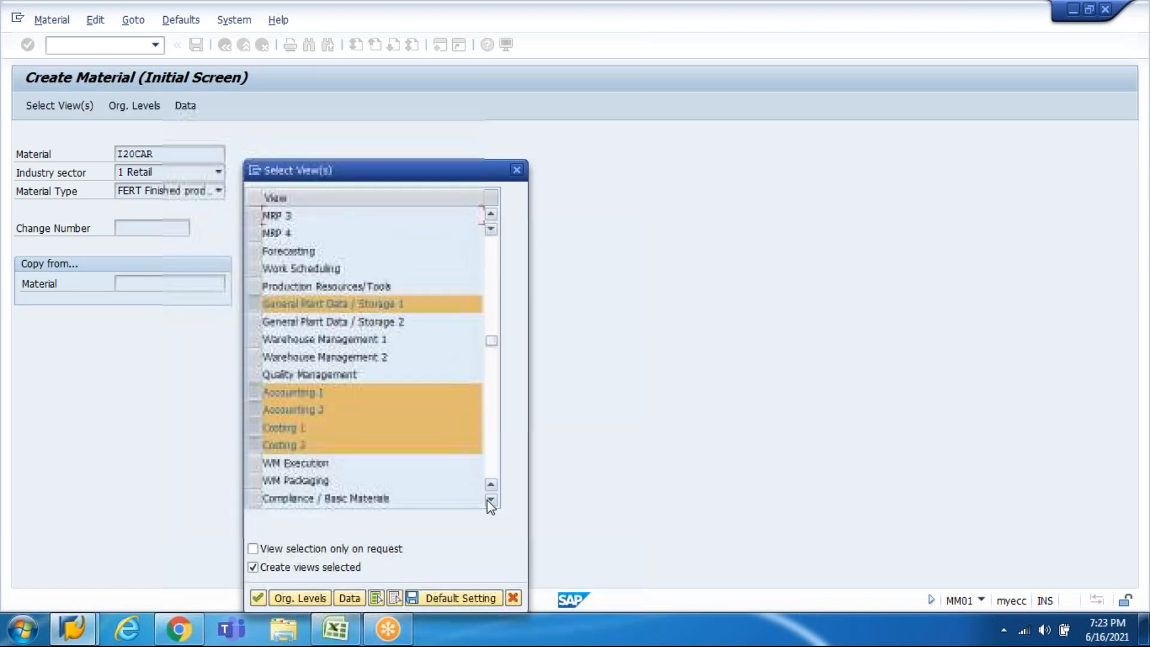
{"action": "left_click", "coordinate": [264, 325]}
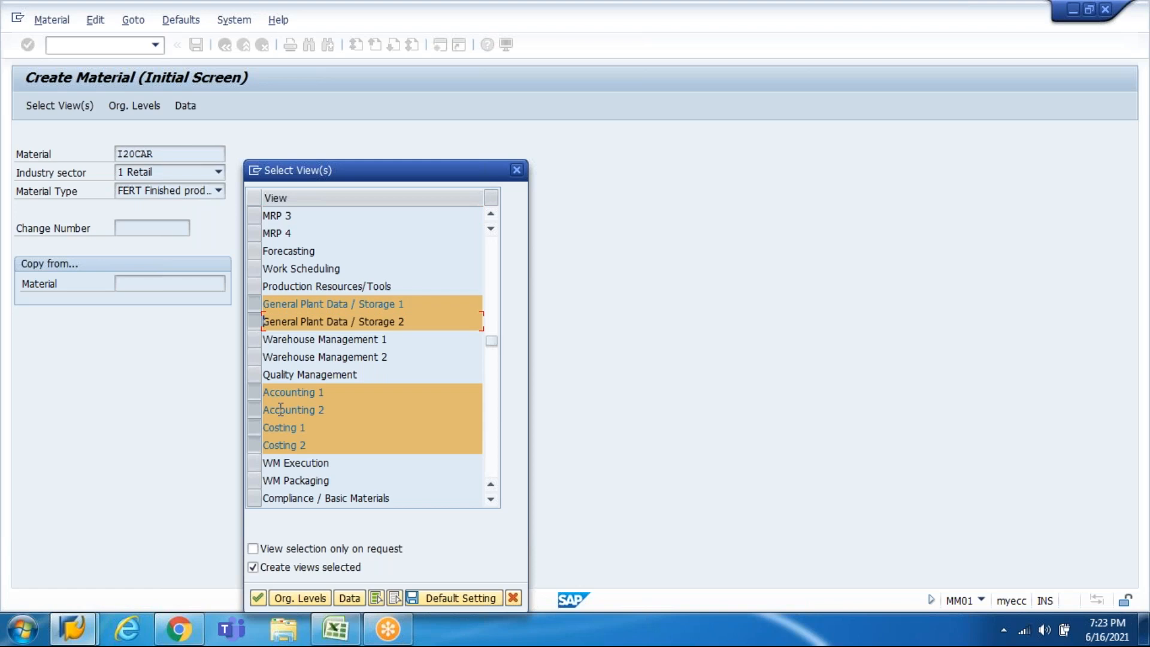
{"action": "left_click", "coordinate": [258, 598]}
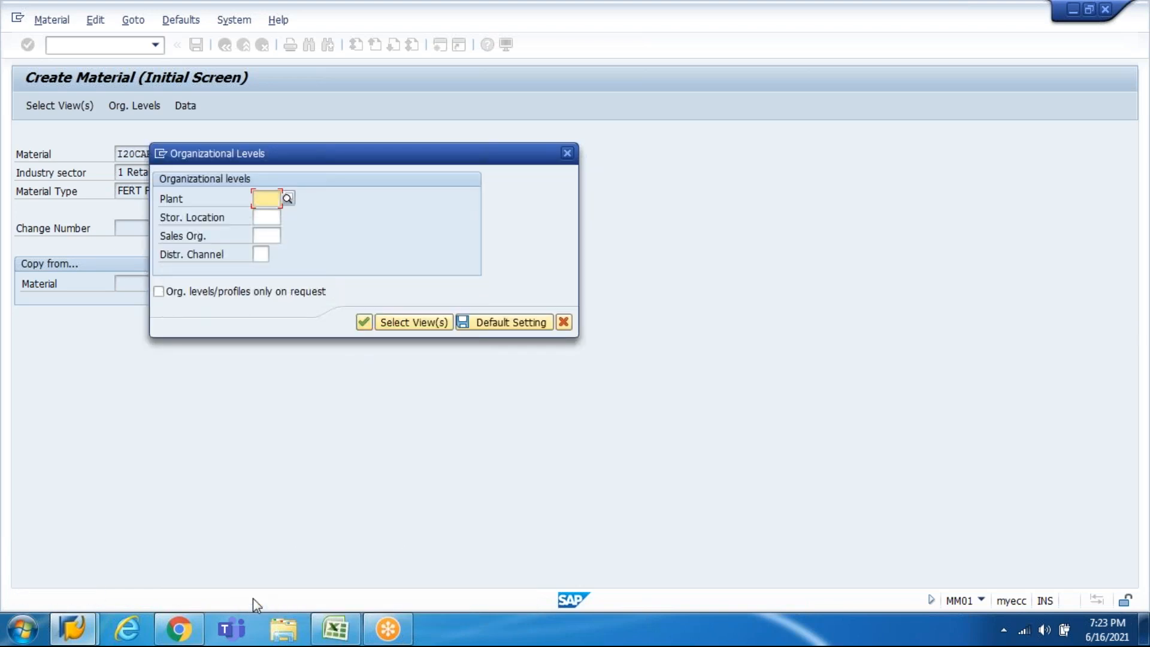
Step: Set plant HI10 and storage location HI10
{"action": "type", "text": "HI"}
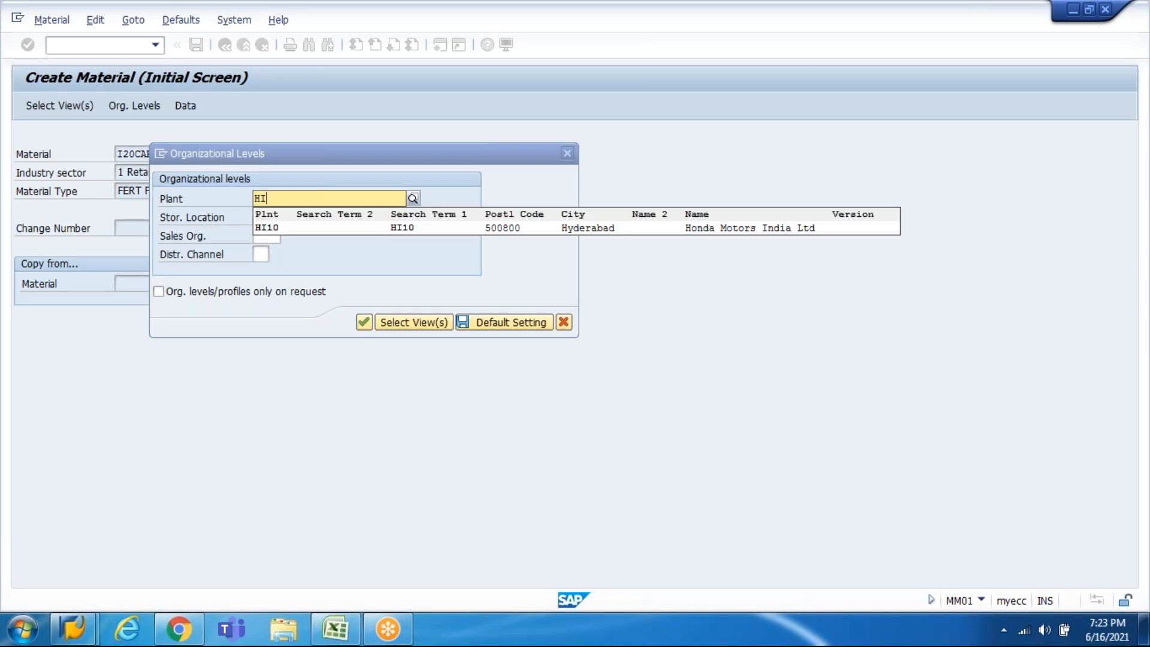
{"action": "key", "text": "Down"}
{"action": "key", "text": "Return"}
{"action": "key", "text": "Tab"}
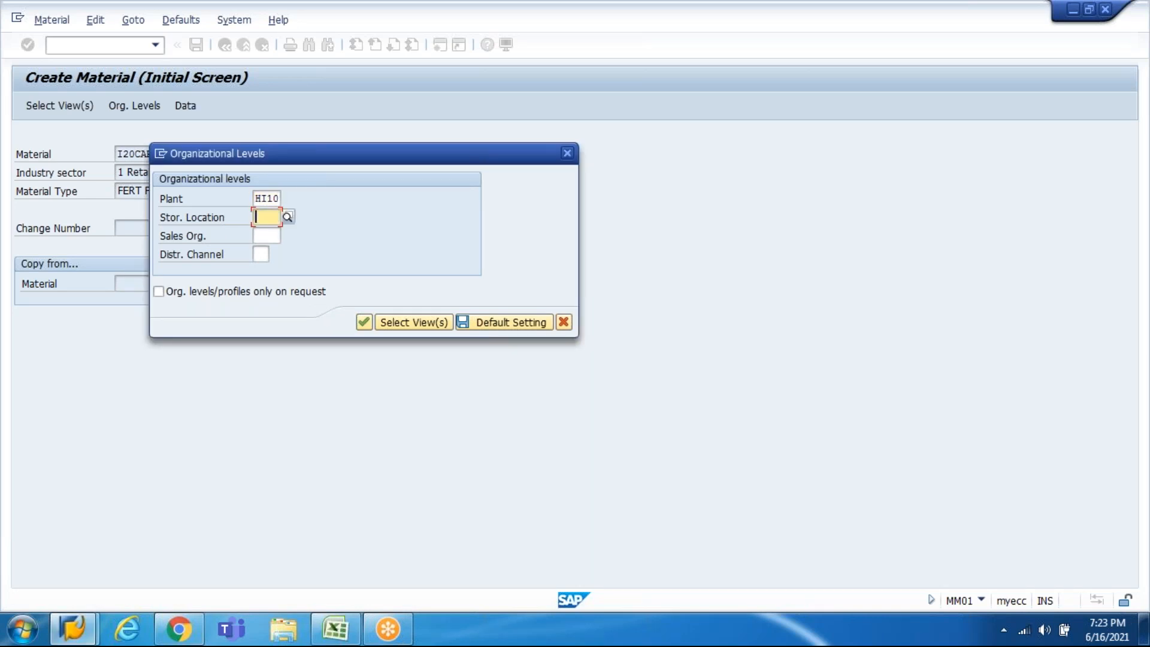
{"action": "type", "text": "hi"}
{"action": "key", "text": "Down"}
{"action": "key", "text": "Return"}
{"action": "key", "text": "Tab"}
Step: Set sales organization HI10 with distribution channel HI, then enter description 'I20 CAR'
{"action": "type", "text": "h"}
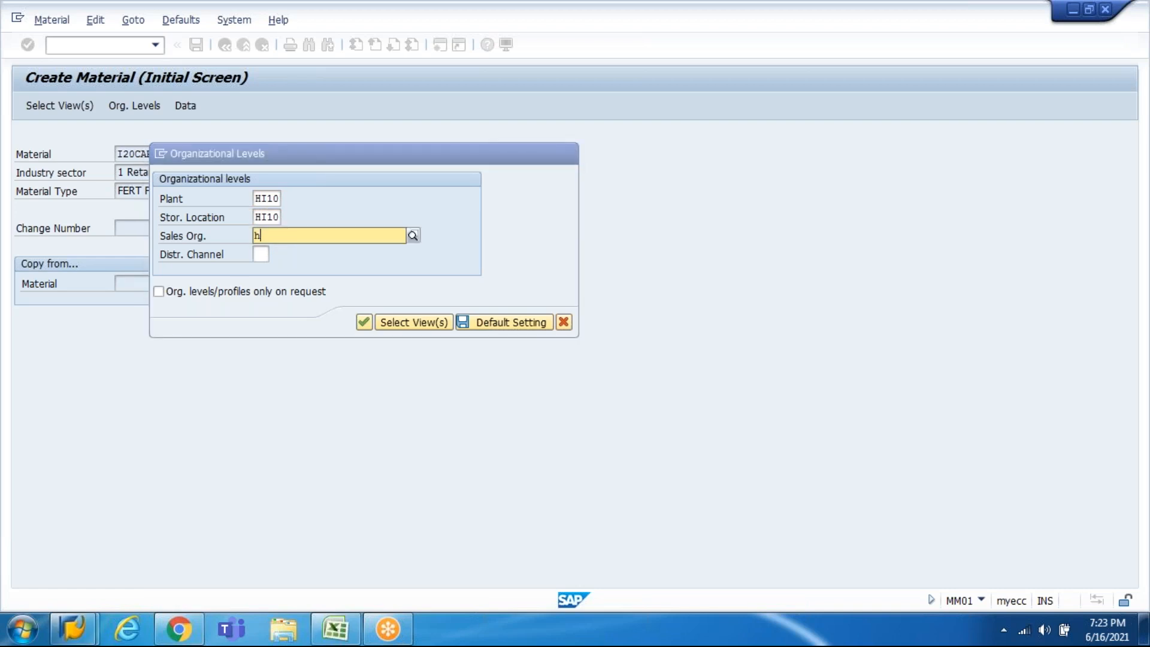
{"action": "key", "text": "Down"}
{"action": "key", "text": "Down"}
{"action": "key", "text": "Down"}
{"action": "key", "text": "Down"}
{"action": "key", "text": "Down"}
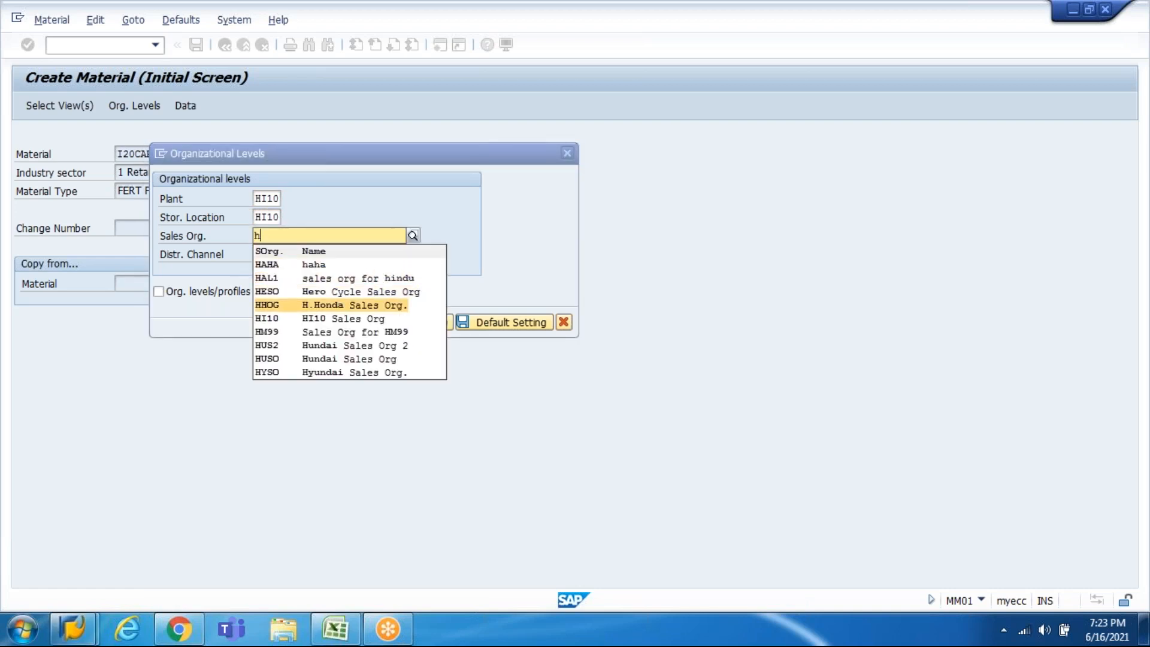
{"action": "key", "text": "Return"}
{"action": "key", "text": "Tab"}
{"action": "type", "text": "h"}
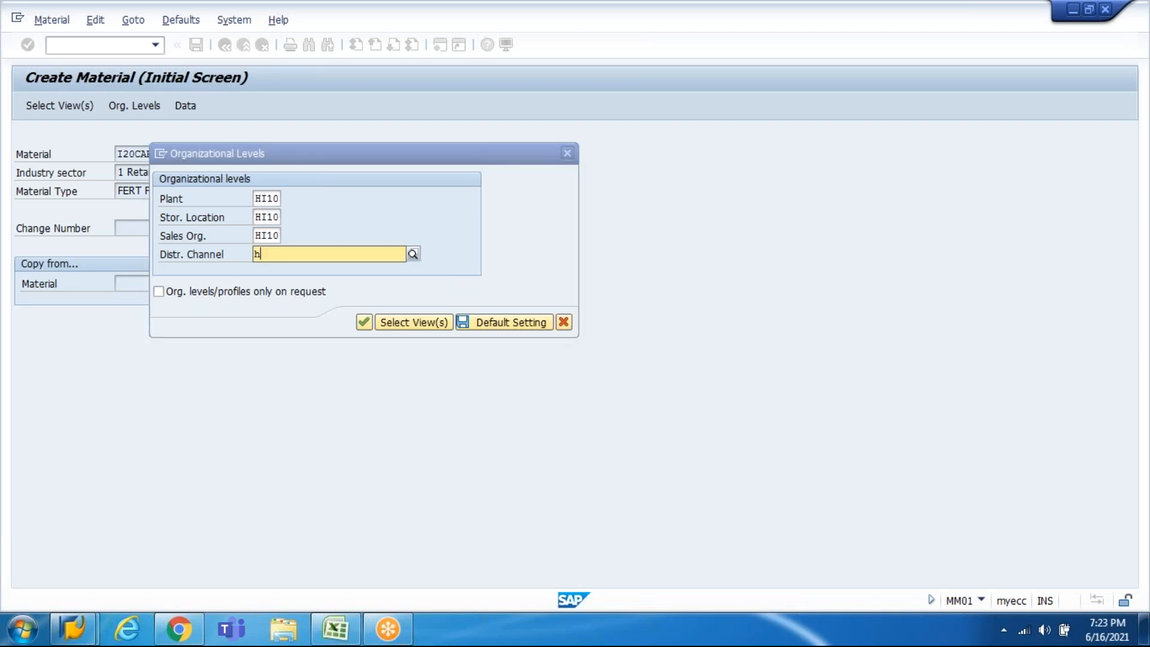
{"action": "key", "text": "Down"}
{"action": "key", "text": "Down"}
{"action": "key", "text": "Down"}
{"action": "key", "text": "Down"}
{"action": "key", "text": "Down"}
{"action": "key", "text": "Down"}
{"action": "key", "text": "Down"}
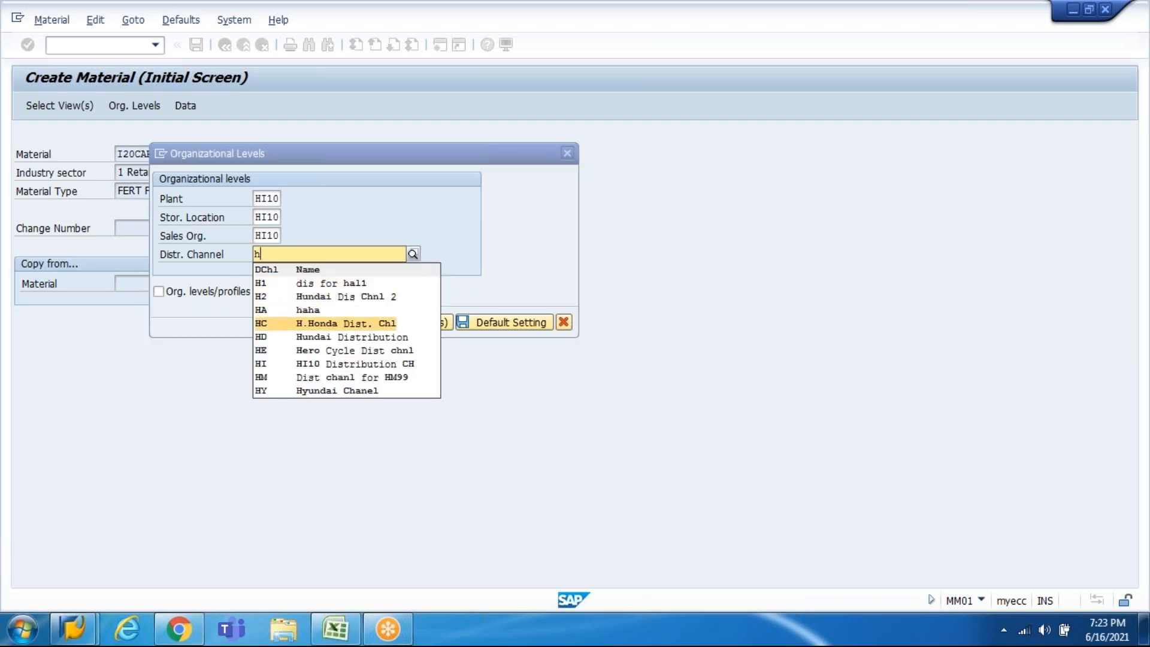
{"action": "key", "text": "Return"}
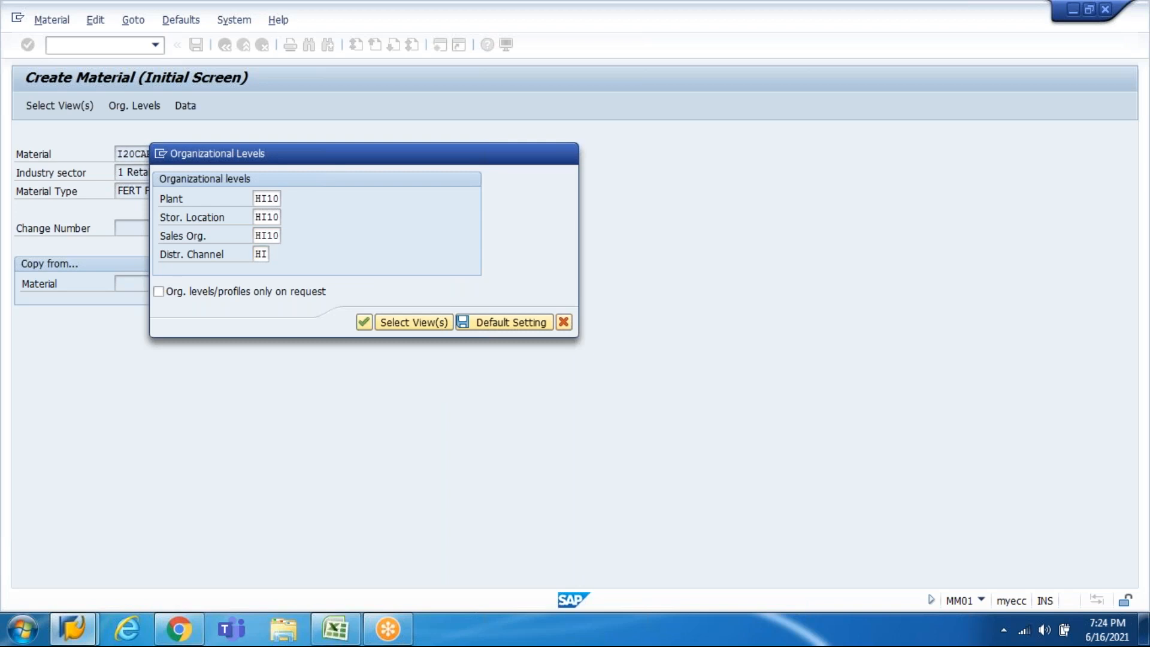
{"action": "key", "text": "Return"}
{"action": "type", "text": "I20 CA"}
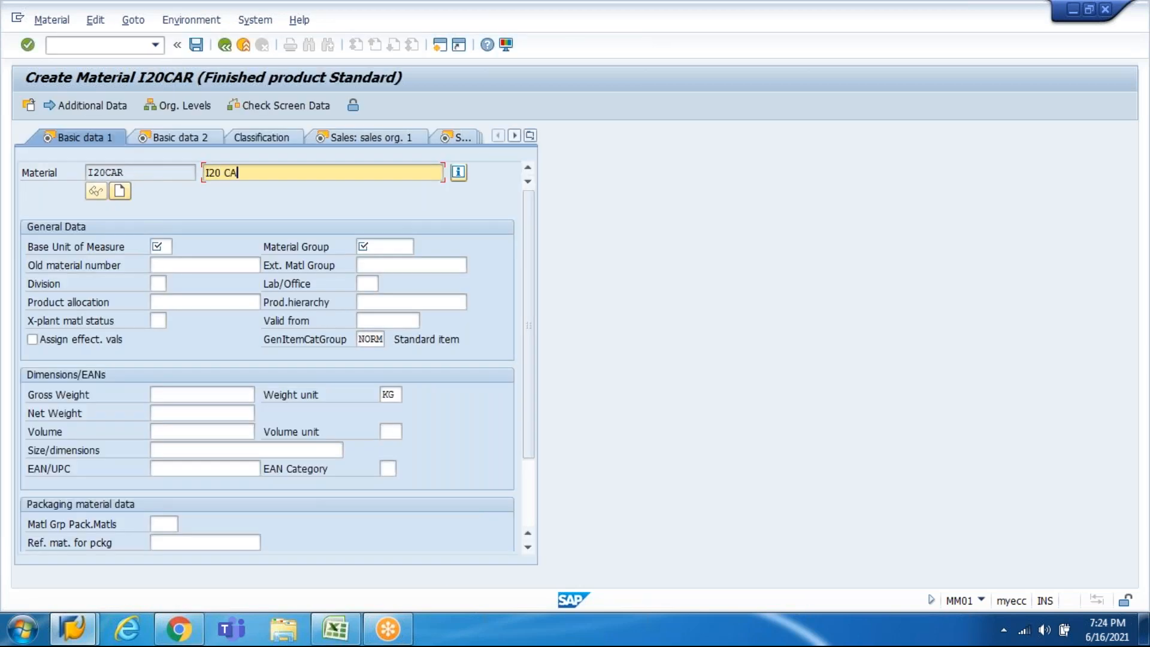
{"action": "type", "text": "R"}
{"action": "key", "text": "Return"}
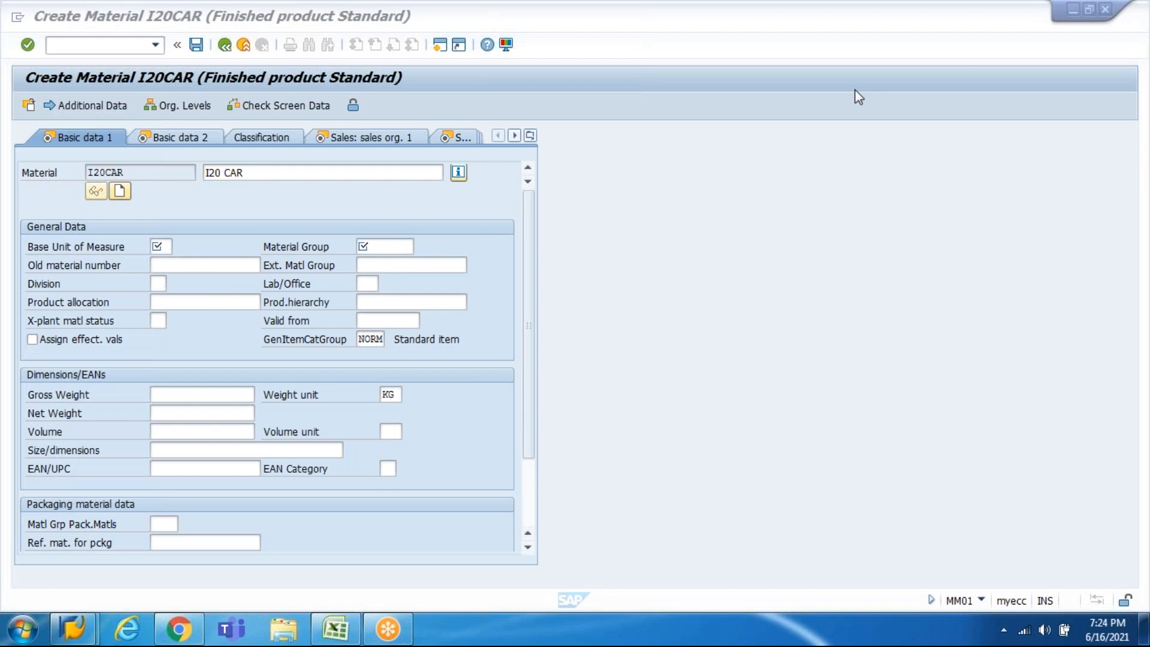
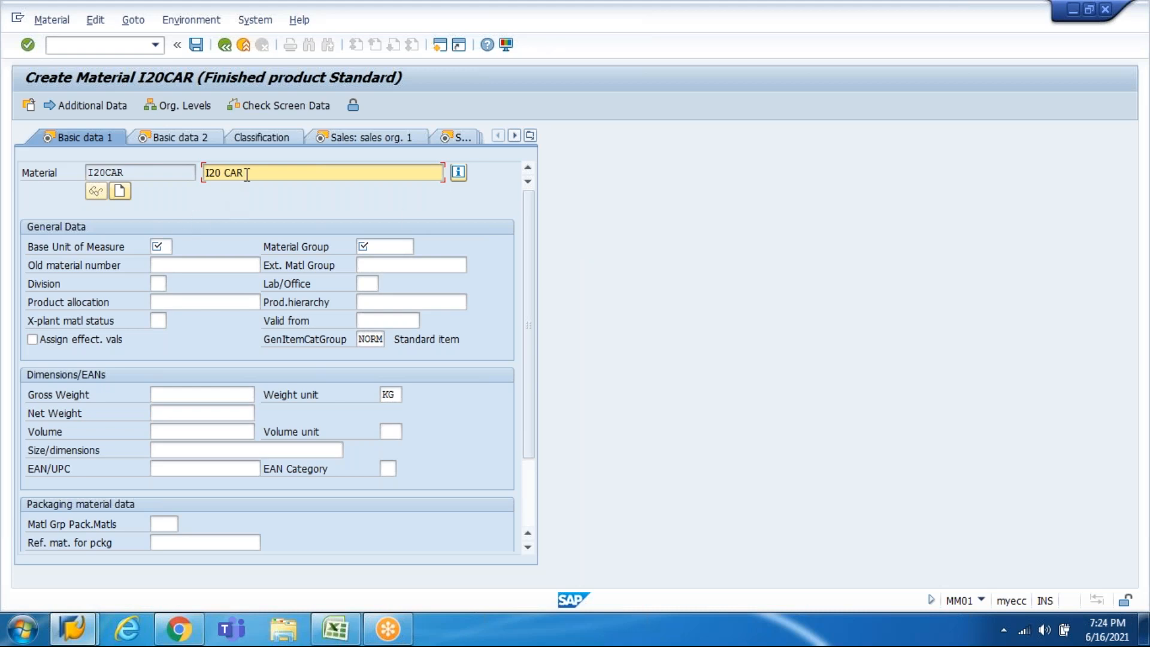
Step: Enter base unit EA and material group 0001 for I20CAR, then continue to the sales org data
{"action": "left_click", "coordinate": [157, 246]}
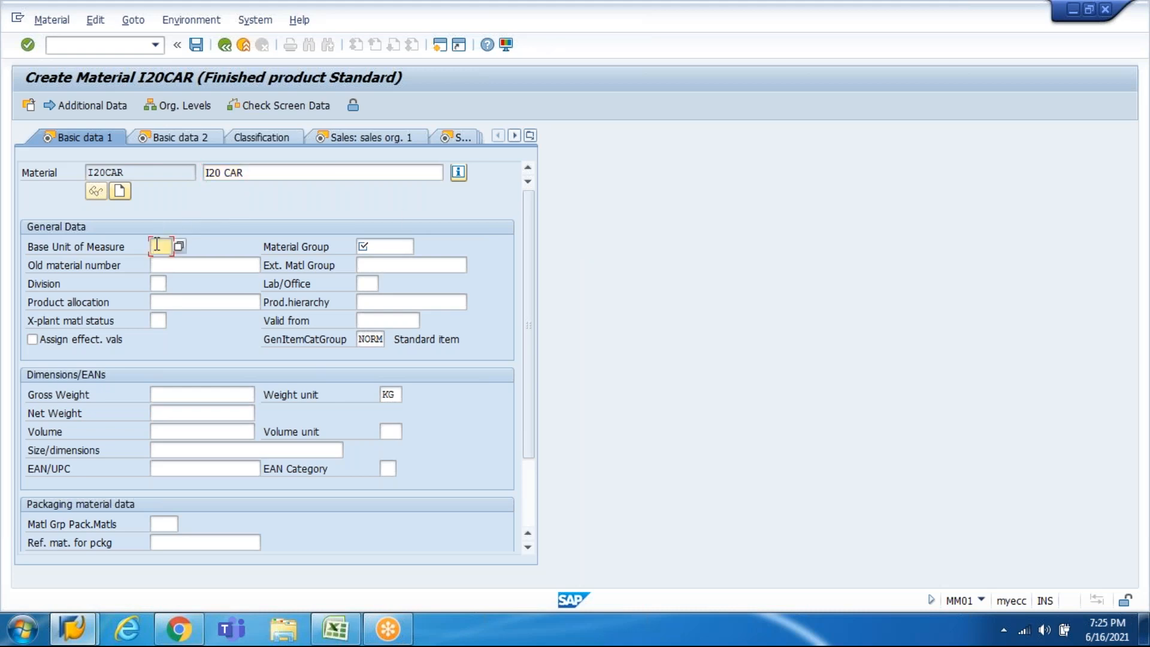
{"action": "type", "text": "EA"}
{"action": "key", "text": "Tab"}
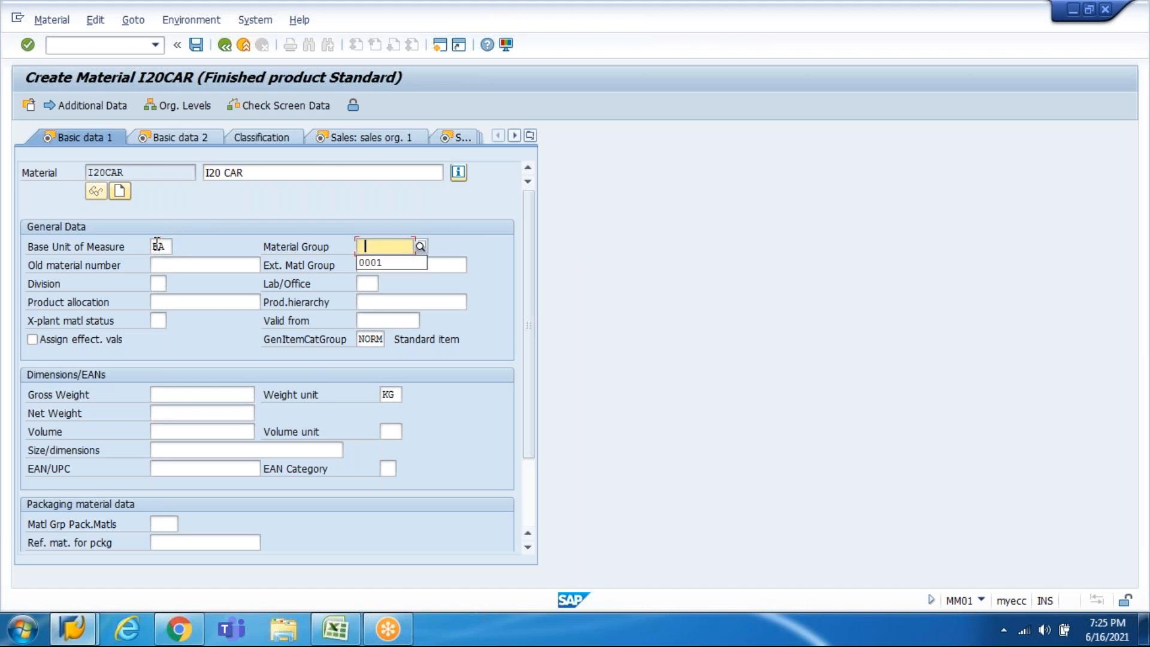
{"action": "key", "text": "Return"}
{"action": "type", "text": "0001"}
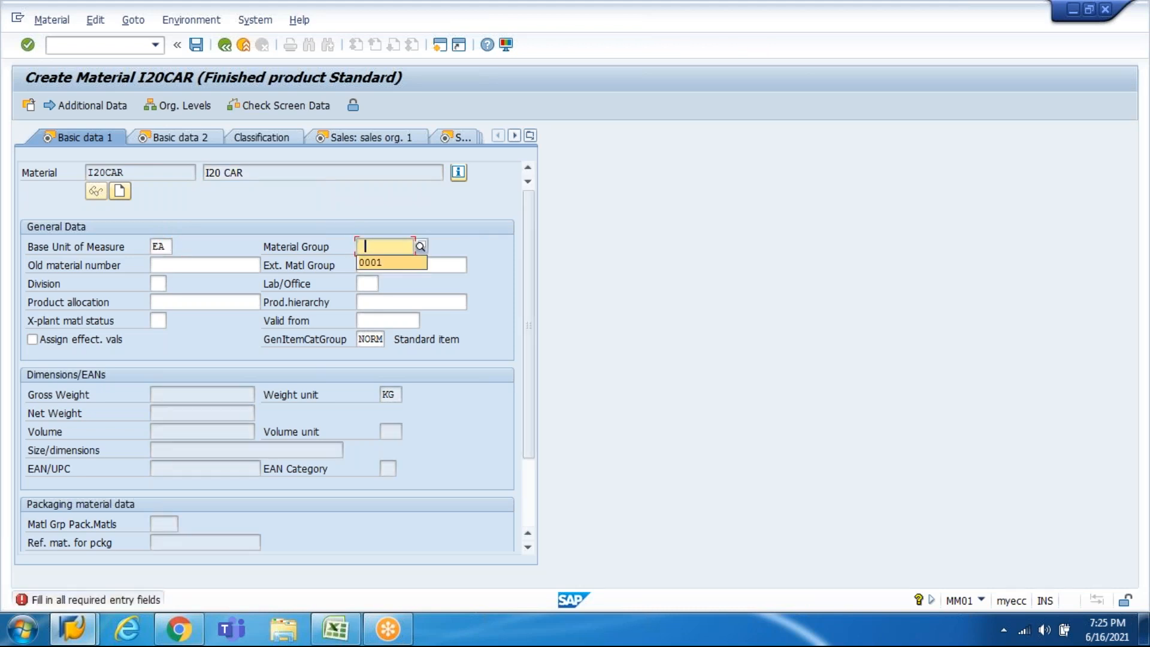
{"action": "key", "text": "Return"}
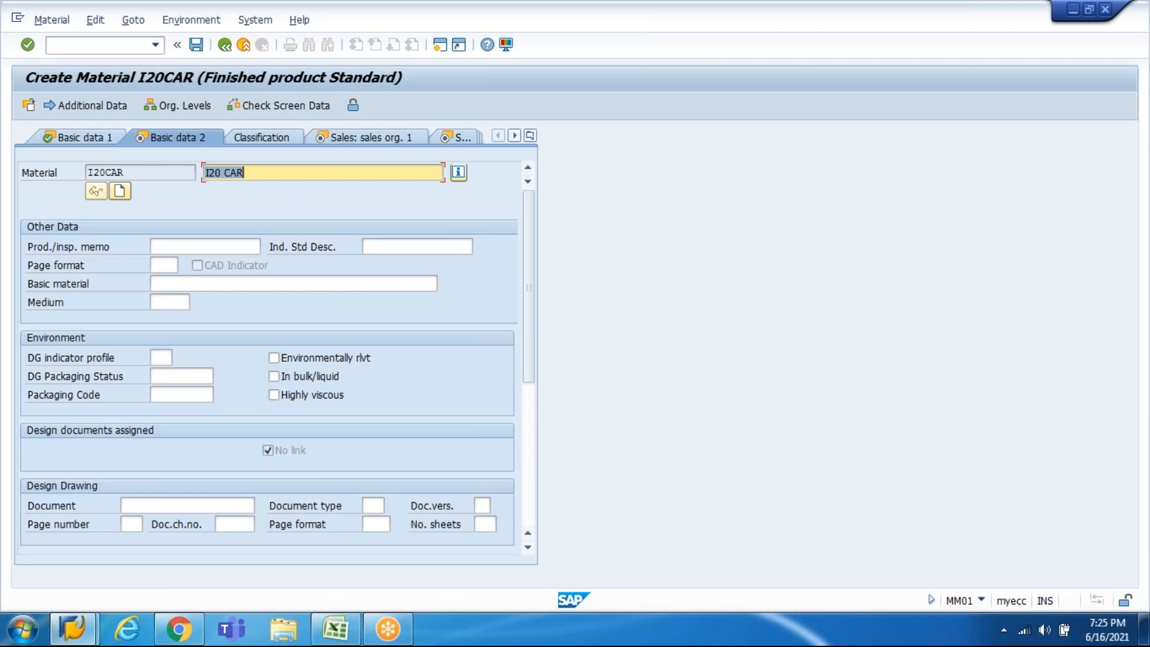
{"action": "key", "text": "Return"}
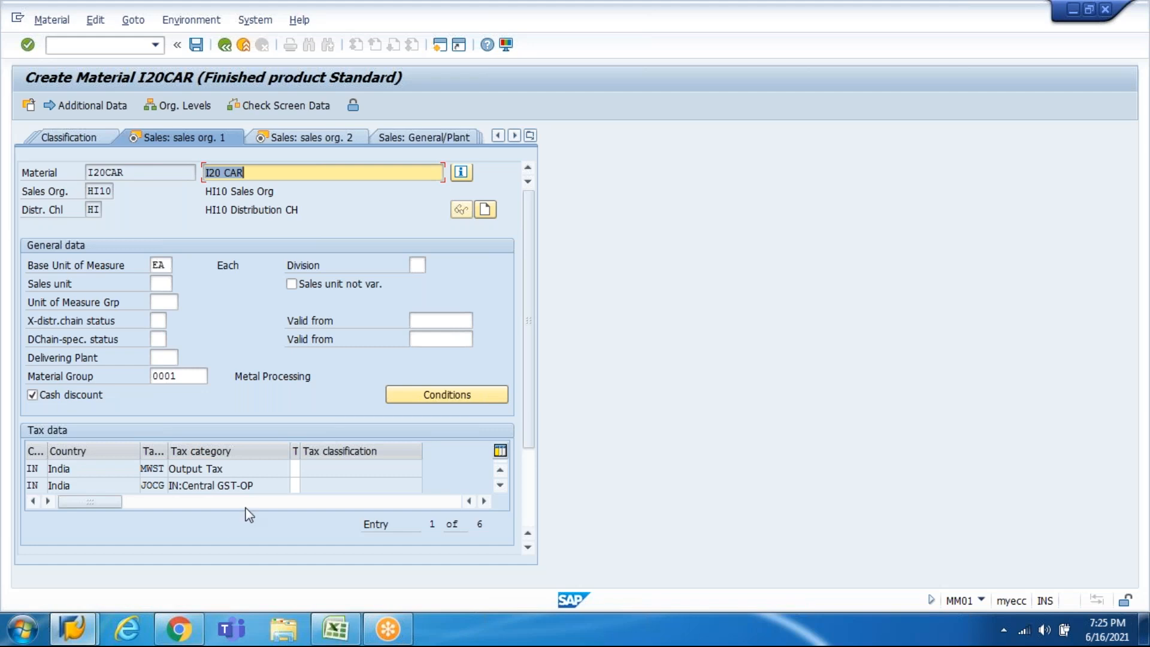
Step: Enter tax classification 0 in the first tax rows
{"action": "left_click", "coordinate": [294, 468]}
{"action": "type", "text": "0"}
{"action": "key", "text": "Tab"}
{"action": "type", "text": "0"}
{"action": "key", "text": "Tab"}
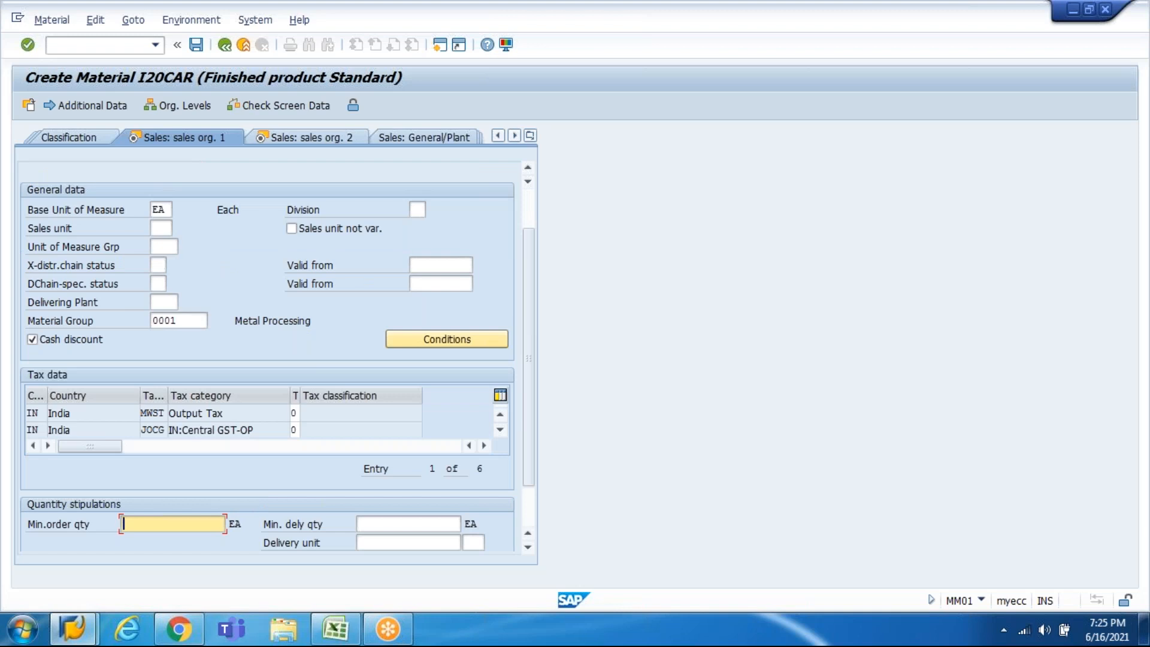
{"action": "left_click", "coordinate": [500, 430]}
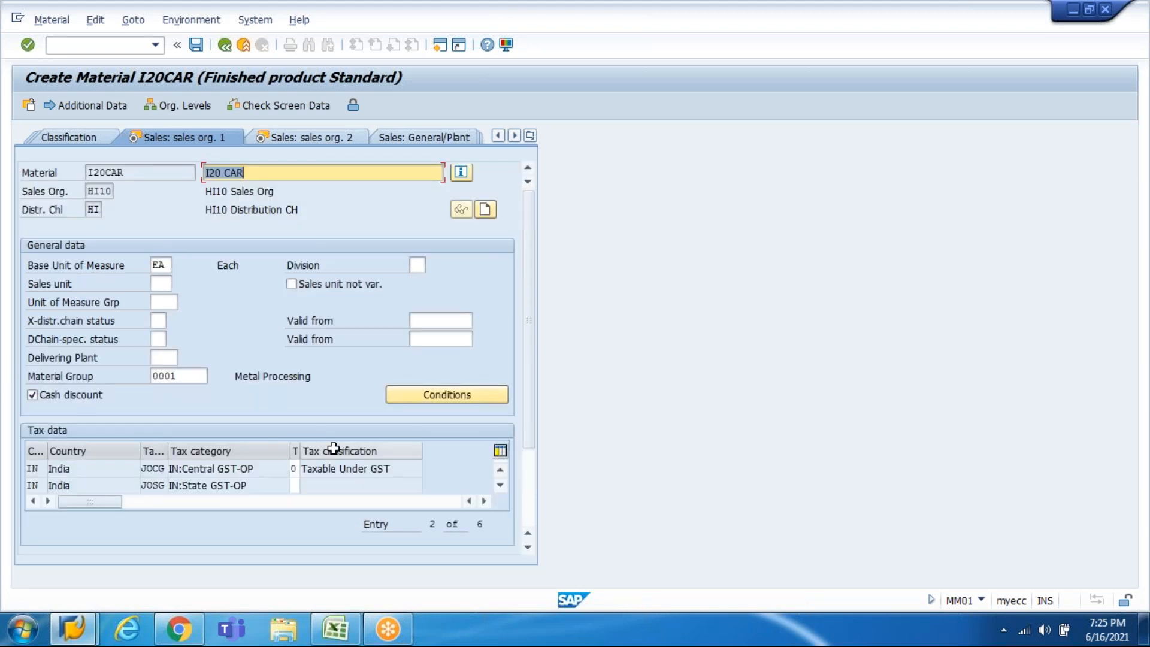
{"action": "left_click", "coordinate": [342, 473]}
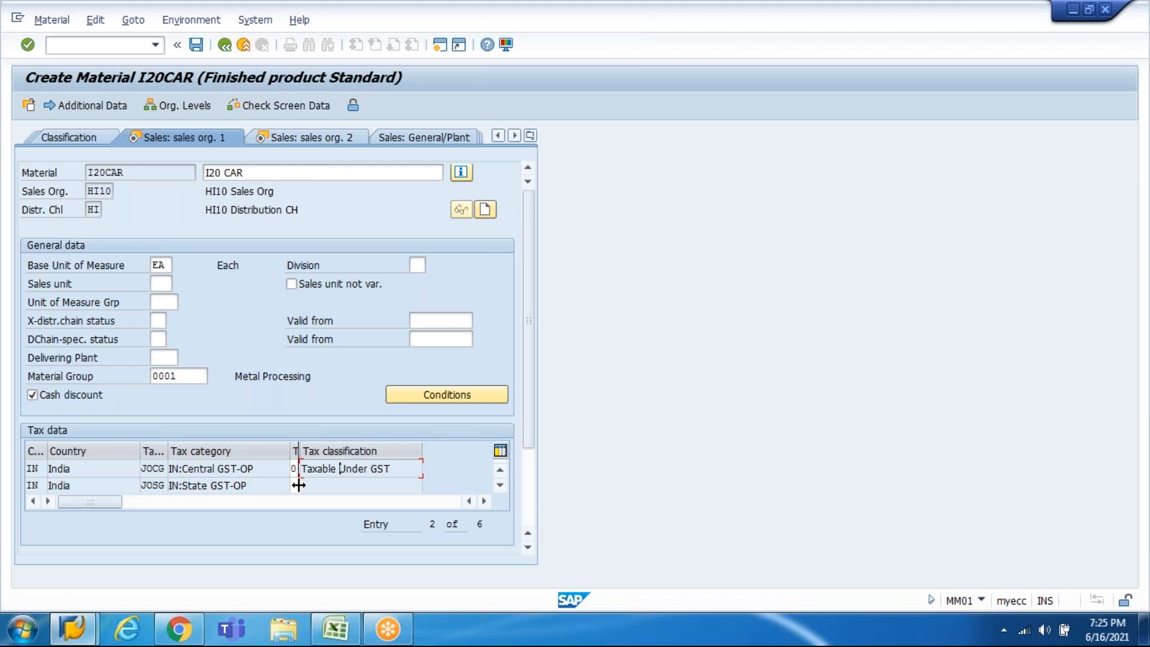
{"action": "left_click", "coordinate": [296, 485]}
{"action": "type", "text": "0"}
Step: Set tax classification 0 on the remaining rows, including JOIG and JOUG, and confirm
{"action": "left_click", "coordinate": [500, 485]}
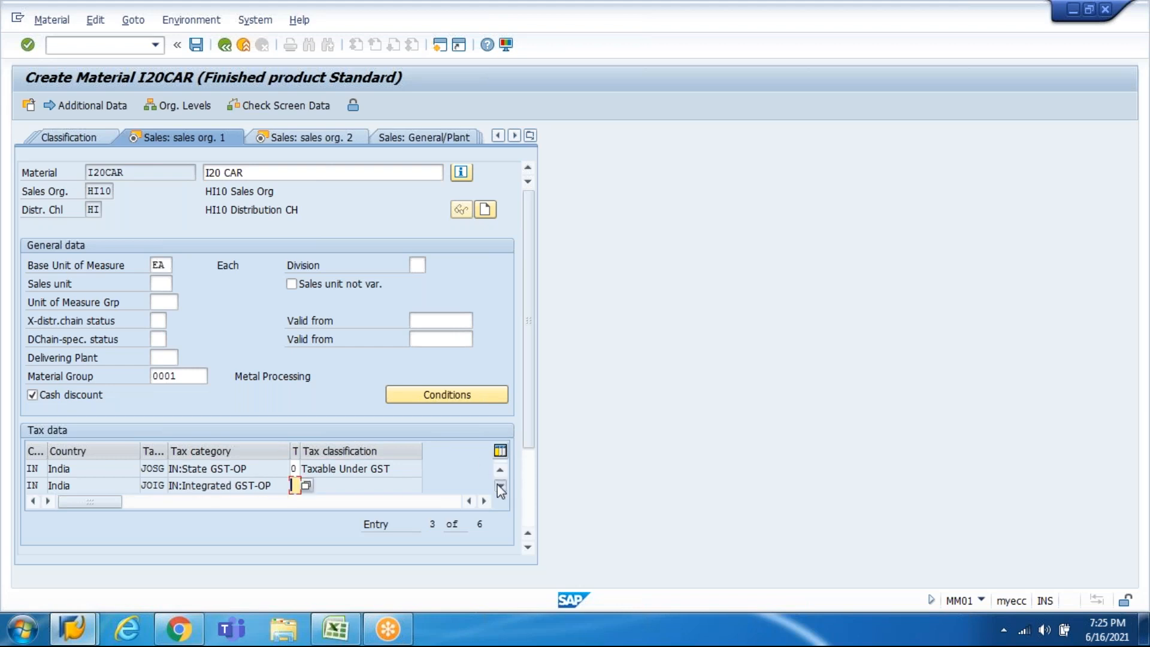
{"action": "left_click", "coordinate": [499, 485]}
{"action": "left_click", "coordinate": [499, 487]}
{"action": "left_click", "coordinate": [502, 470]}
{"action": "left_click", "coordinate": [501, 471]}
{"action": "type", "text": "0"}
{"action": "key", "text": "Page_Down"}
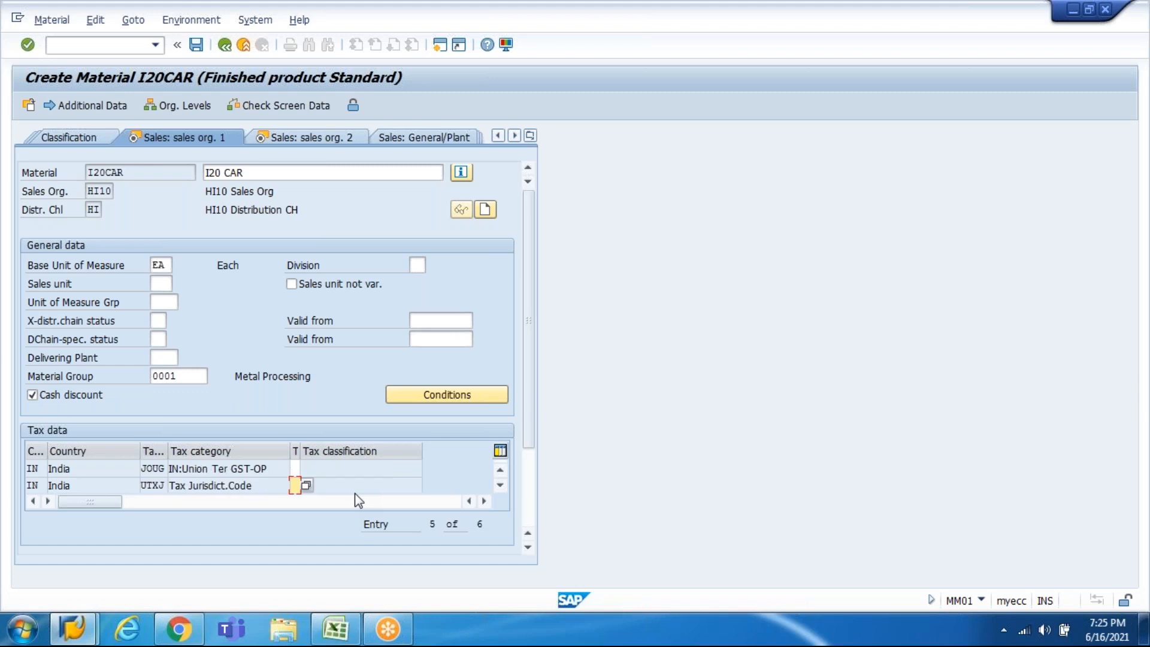
{"action": "key", "text": "Up"}
{"action": "type", "text": "0"}
{"action": "key", "text": "Return"}
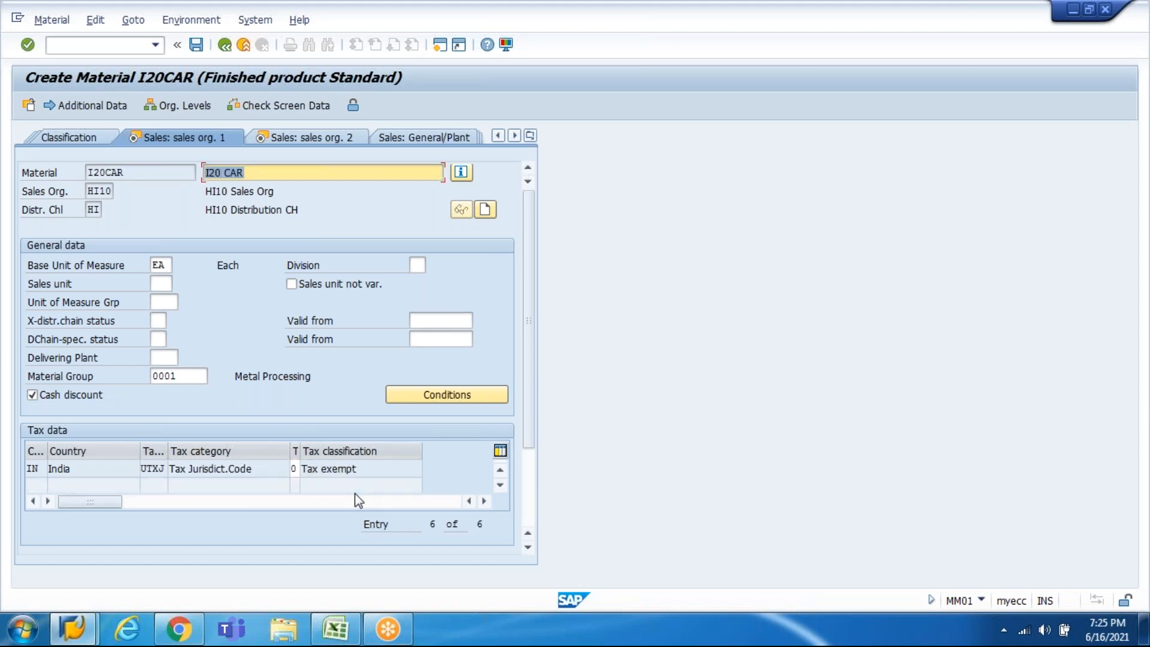
{"action": "left_click", "coordinate": [500, 470]}
{"action": "left_click", "coordinate": [500, 470]}
{"action": "left_click", "coordinate": [500, 470]}
{"action": "left_click", "coordinate": [501, 469]}
{"action": "left_click", "coordinate": [500, 469]}
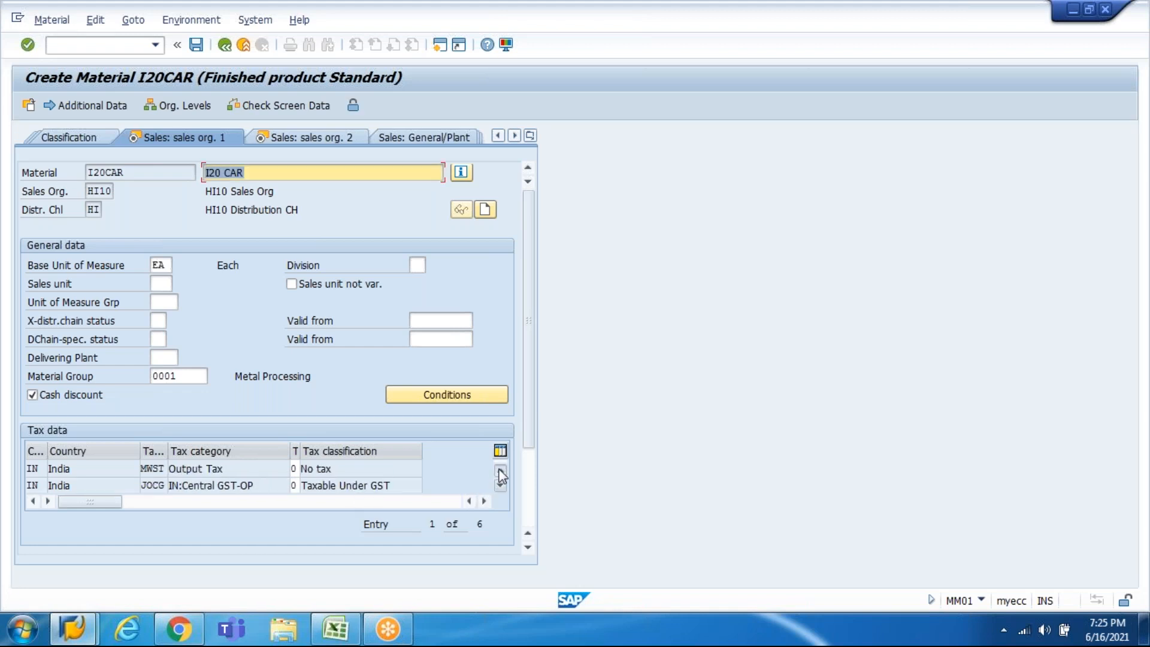
{"action": "key", "text": "Return"}
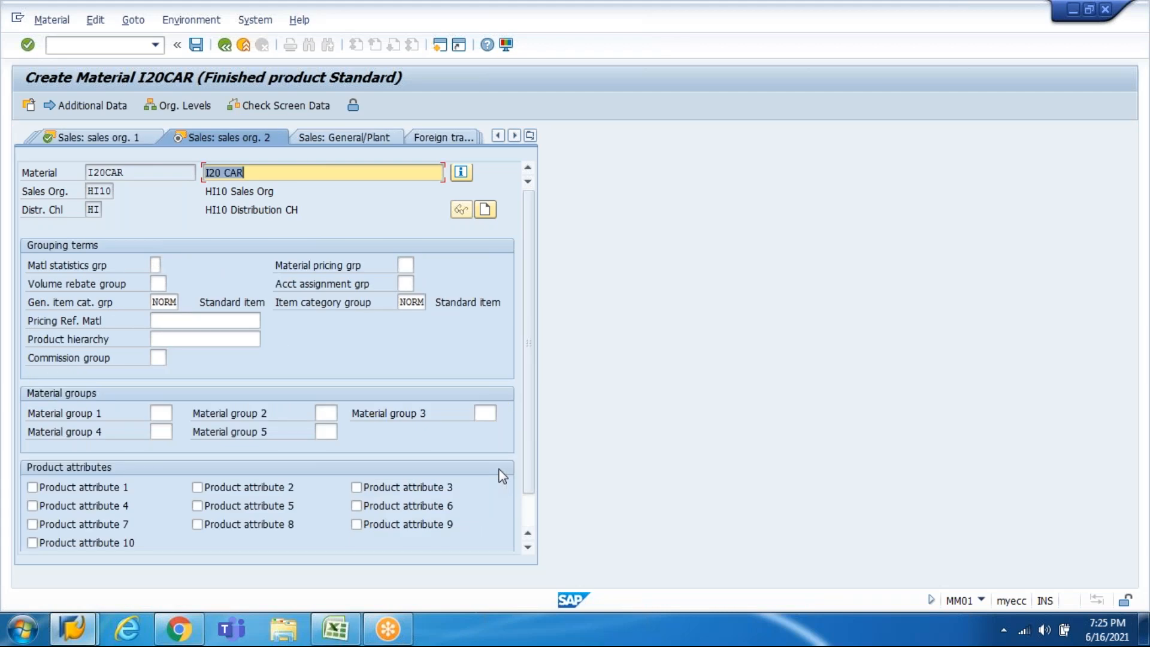
Step: Advance to the Accounting 1 view and choose valuation class 7920 for finished products
{"action": "key", "text": "Return"}
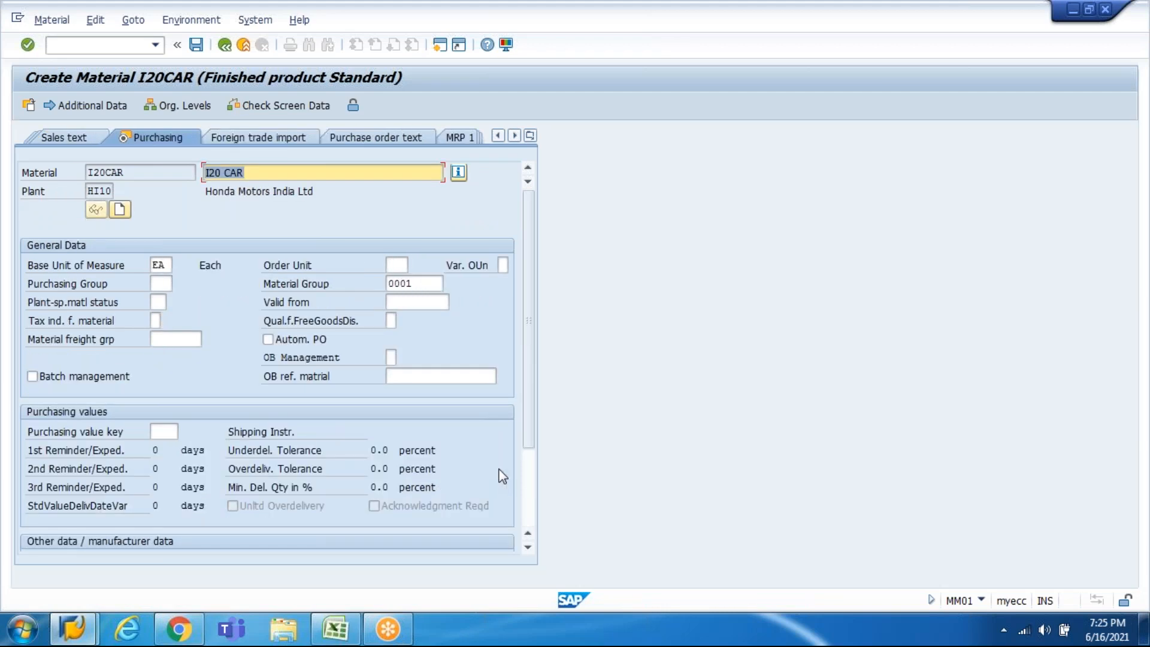
{"action": "key", "text": "Return"}
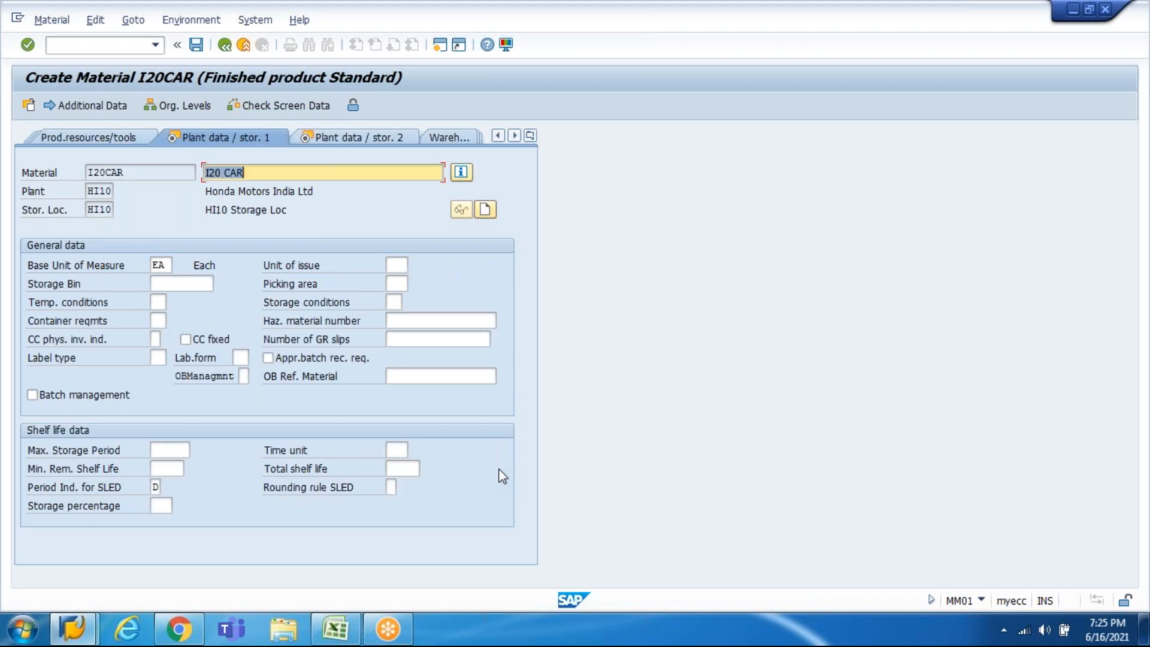
{"action": "key", "text": "Return"}
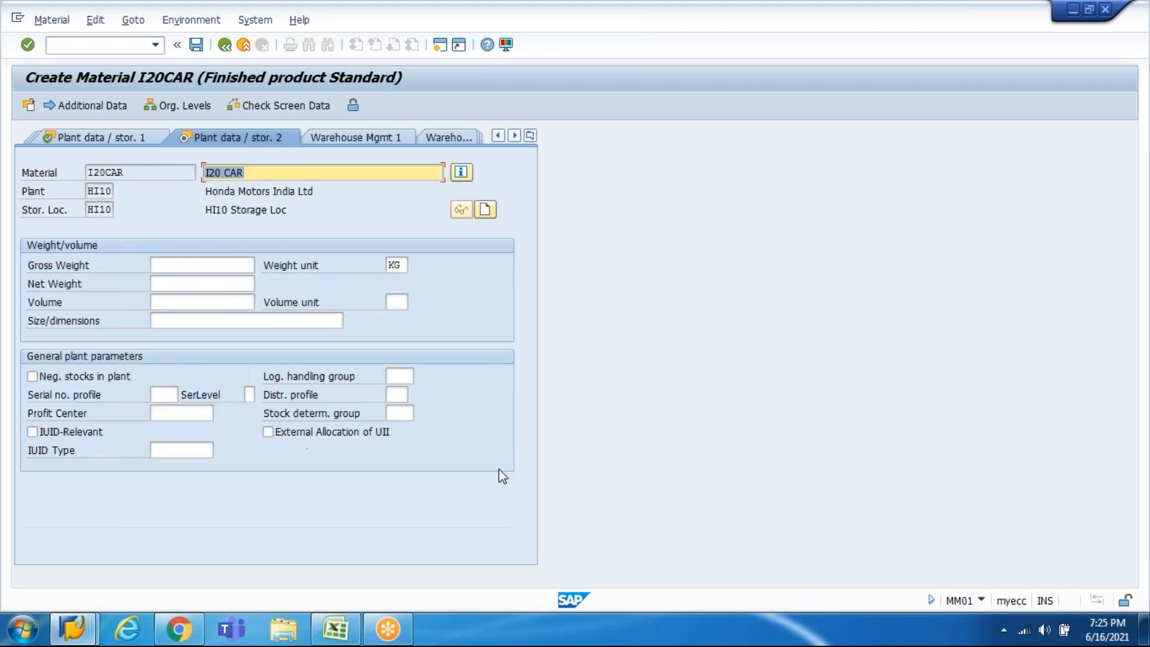
{"action": "key", "text": "Return"}
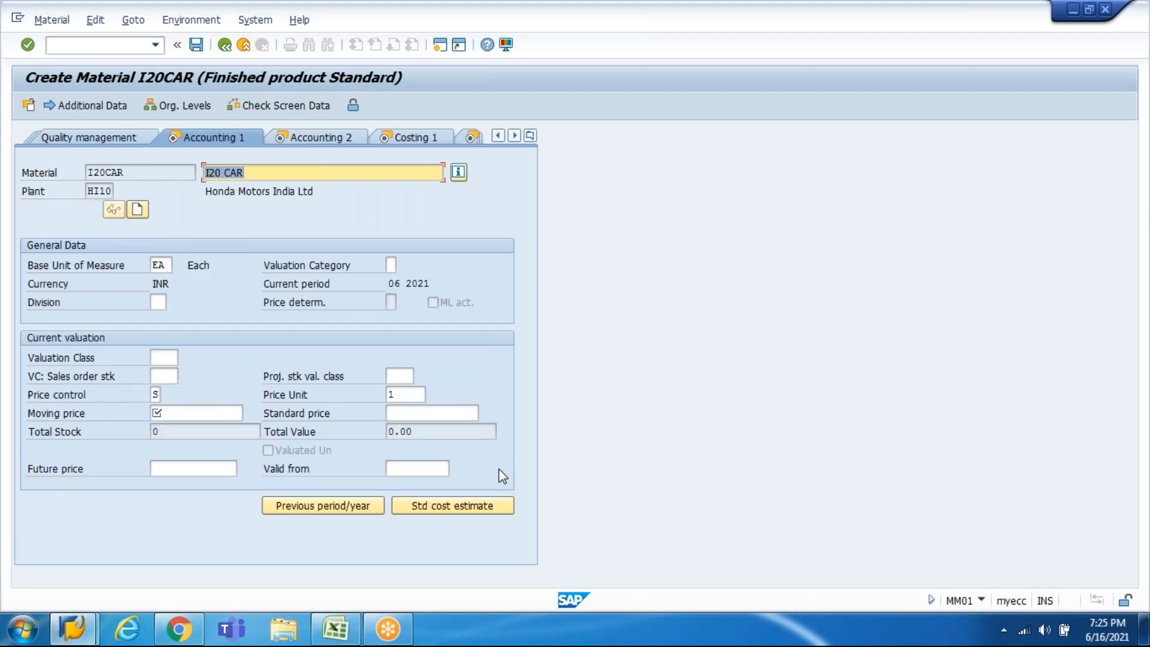
{"action": "left_click", "coordinate": [225, 413]}
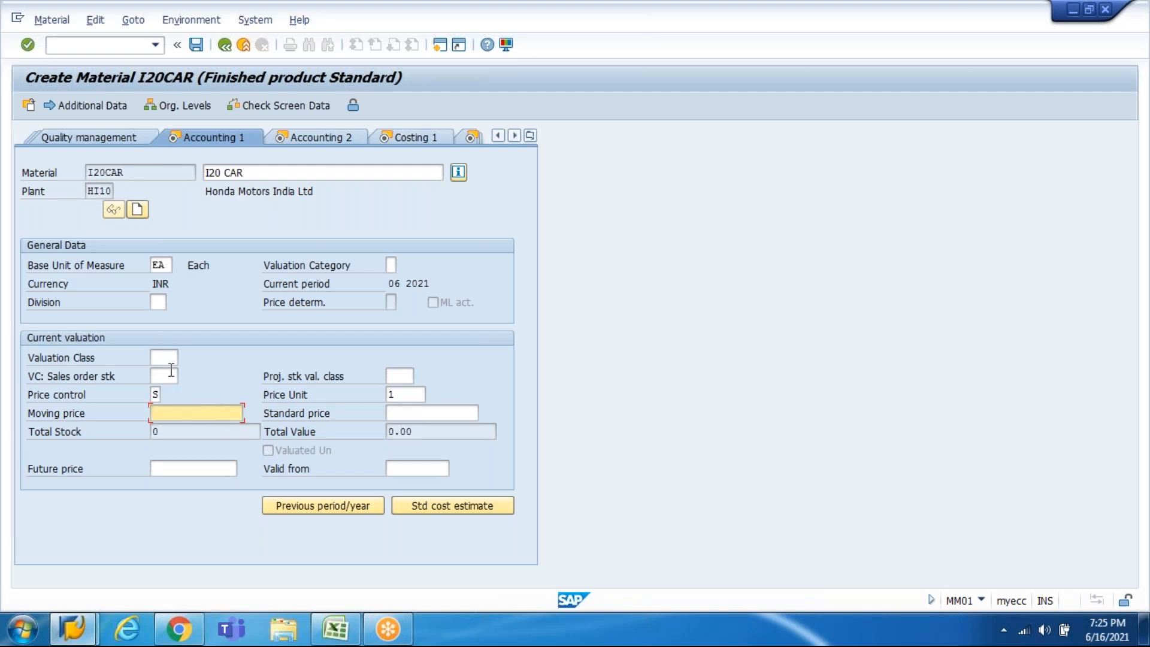
{"action": "left_click", "coordinate": [171, 358]}
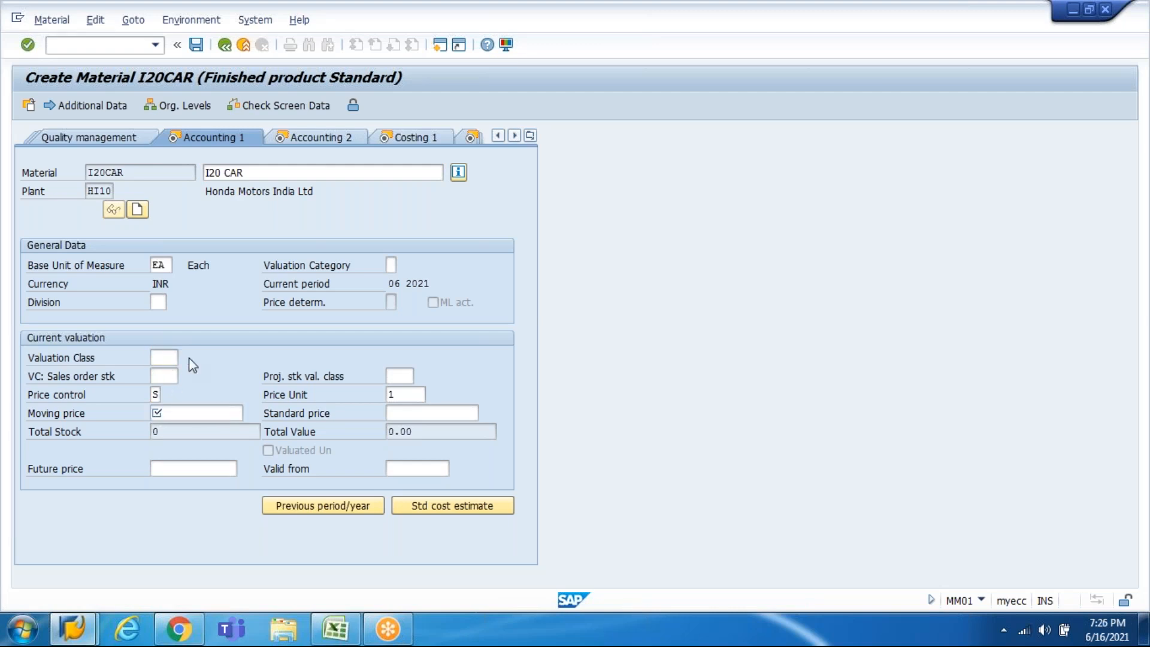
{"action": "left_click", "coordinate": [189, 358]}
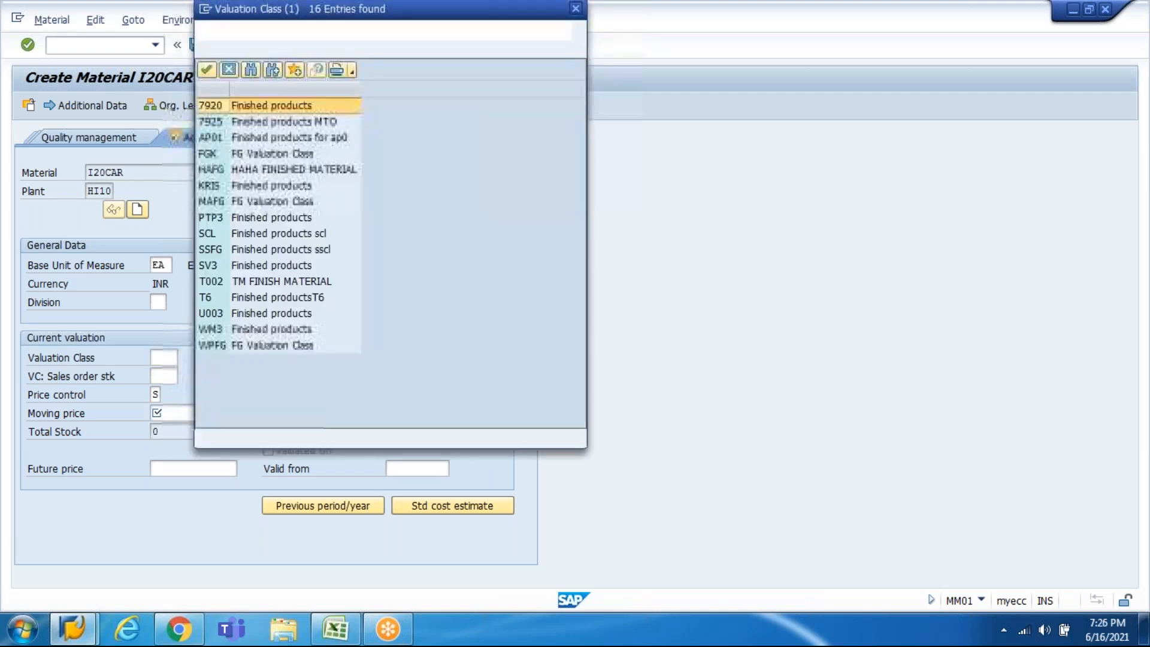
{"action": "double_click", "coordinate": [267, 109]}
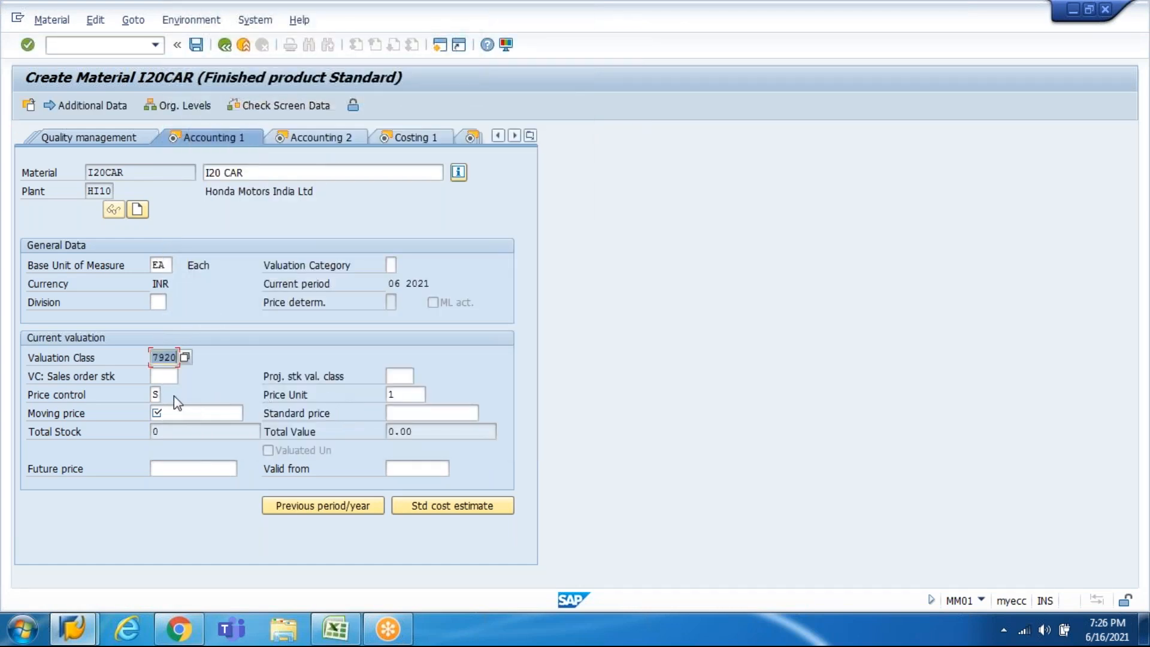
Step: Check the per-car price in the Excel notes, then enter 700000 as moving and standard price
{"action": "left_click", "coordinate": [182, 411]}
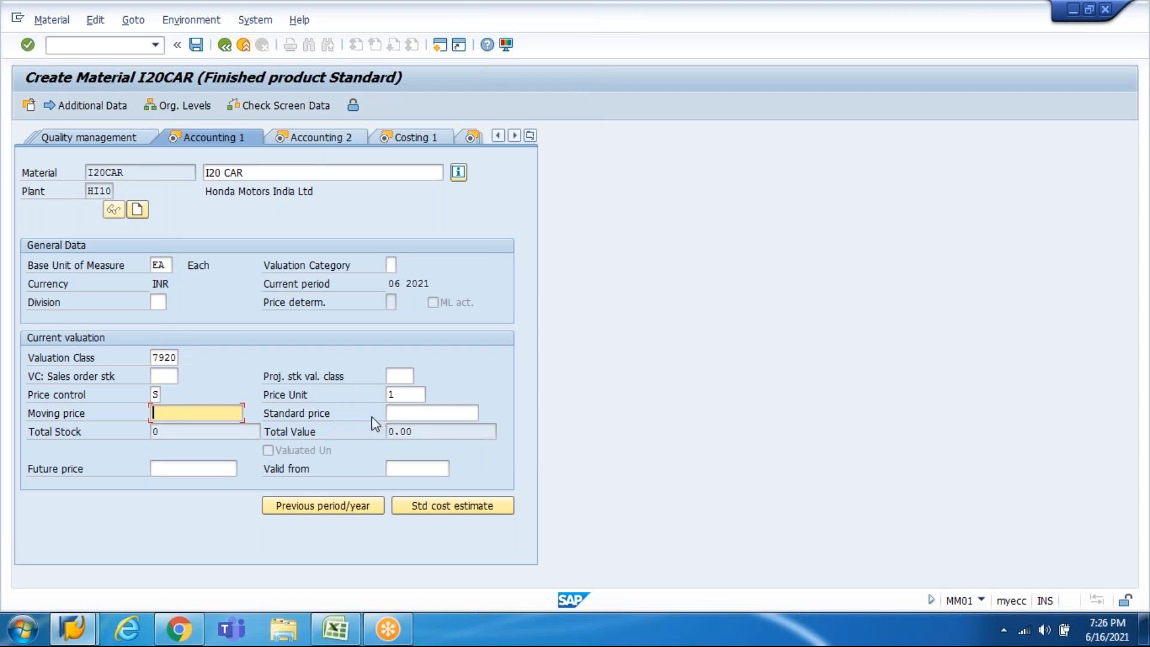
{"action": "left_click", "coordinate": [335, 629]}
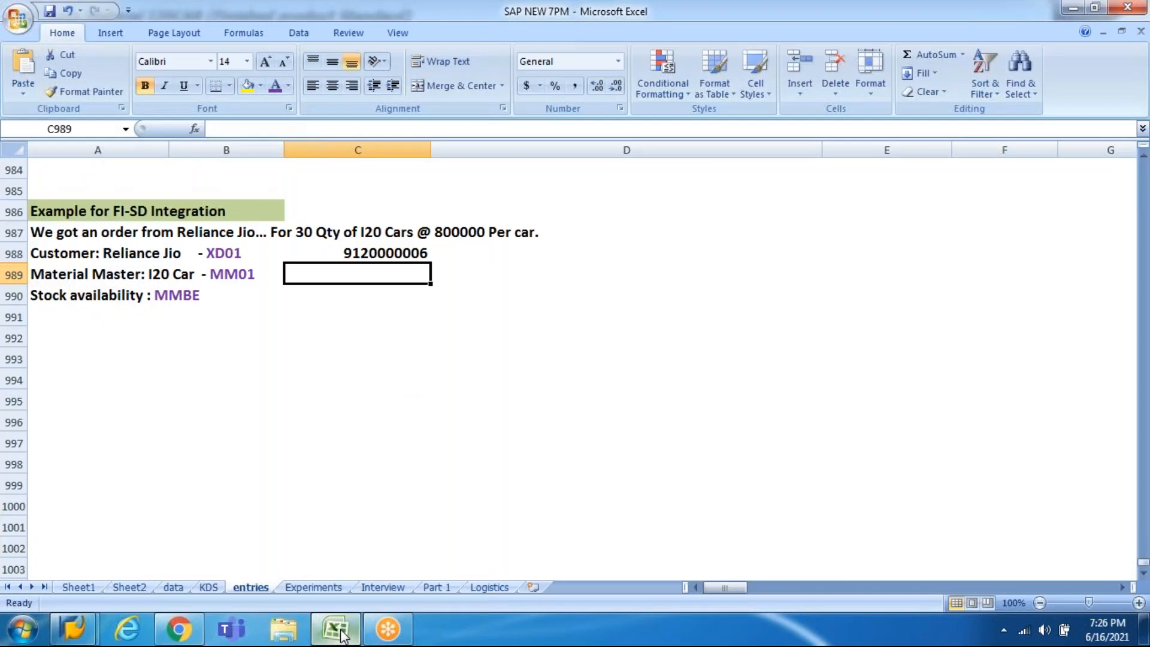
{"action": "left_click", "coordinate": [457, 233]}
{"action": "key", "text": "alt+Tab"}
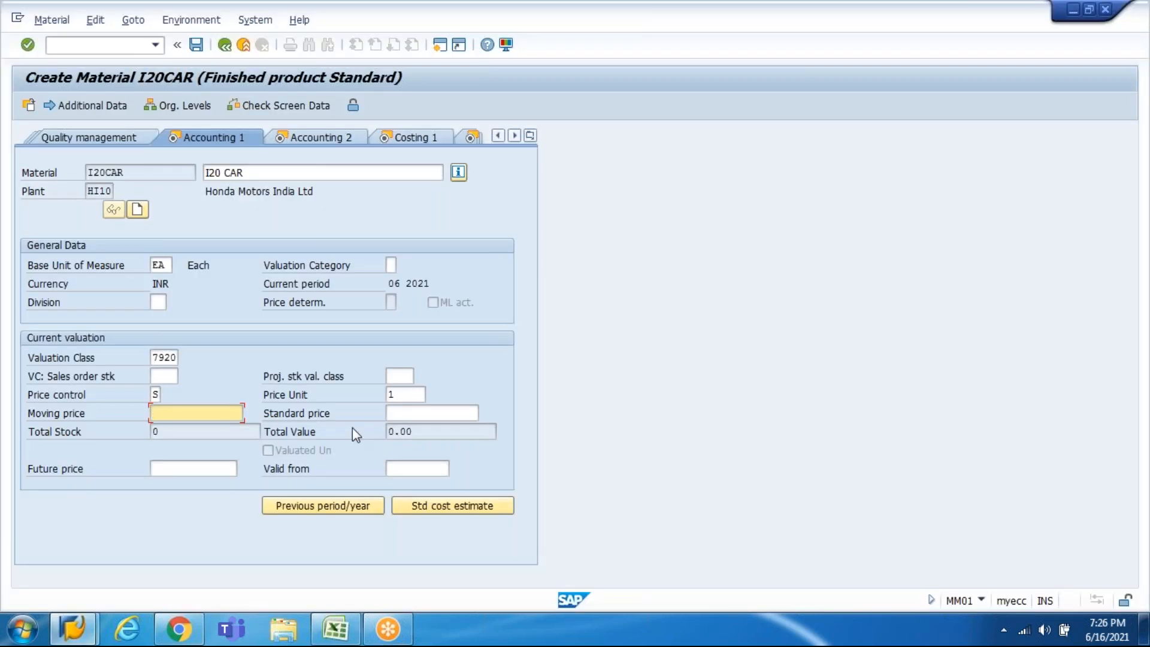
{"action": "type", "text": "700000"}
{"action": "key", "text": "ctrl+a"}
{"action": "key", "text": "ctrl+c"}
{"action": "key", "text": "Tab"}
{"action": "key", "text": "ctrl+v"}
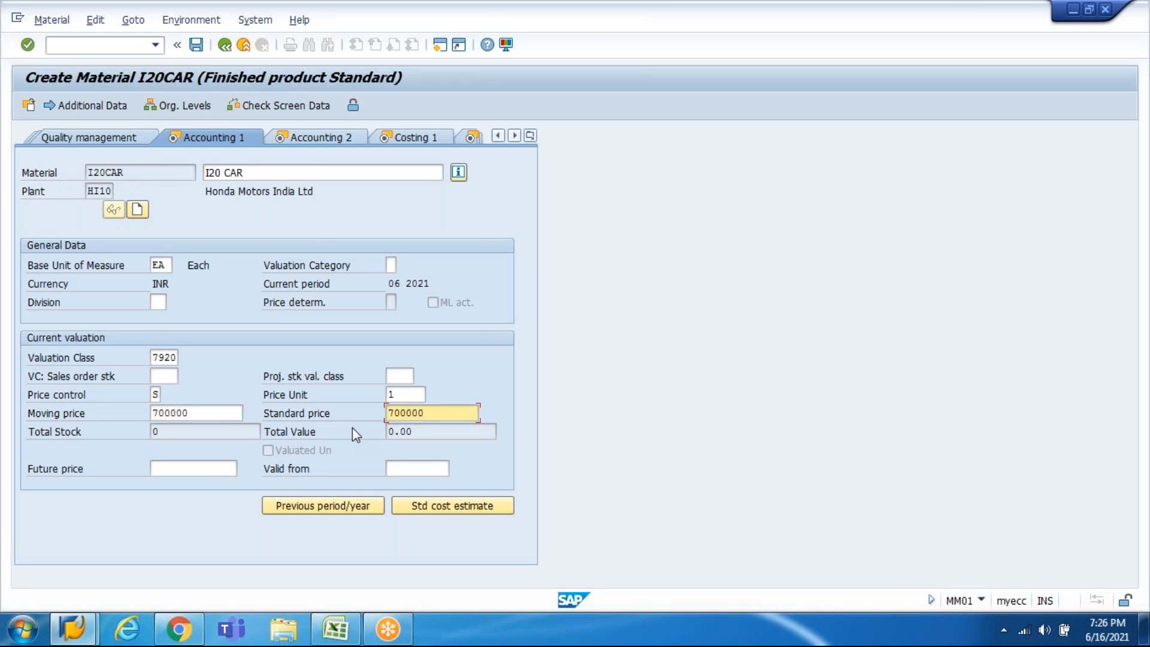
{"action": "double_click", "coordinate": [203, 415]}
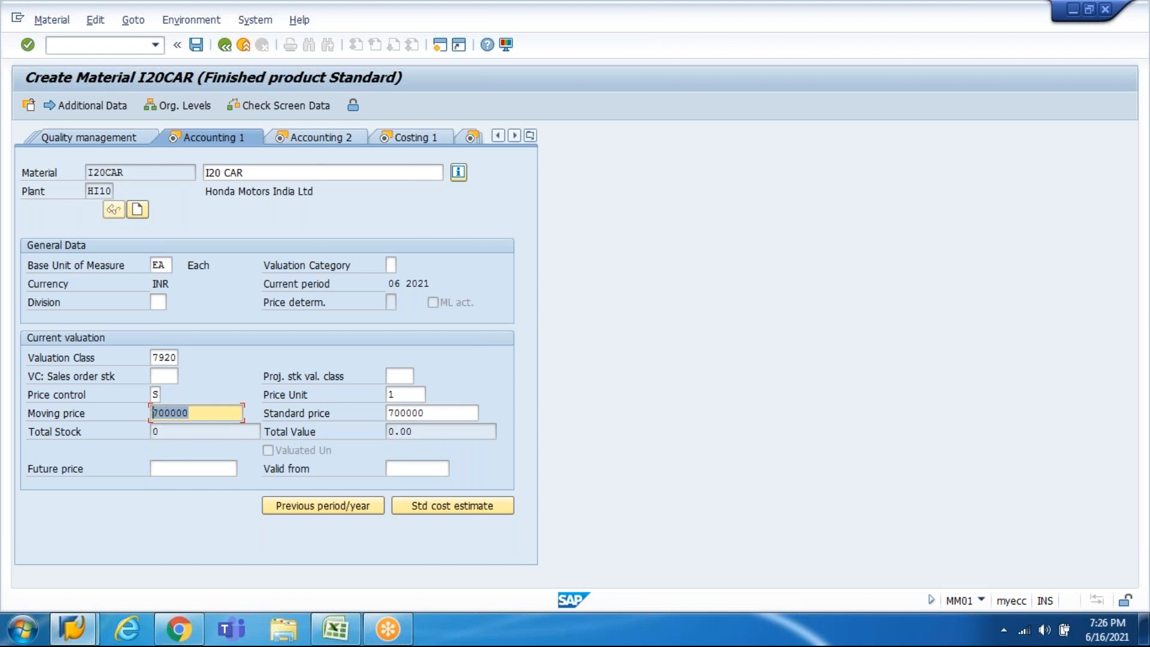
Step: Fill the profit center from its history and continue past Costing 2 to save I20CAR
{"action": "key", "text": "Return"}
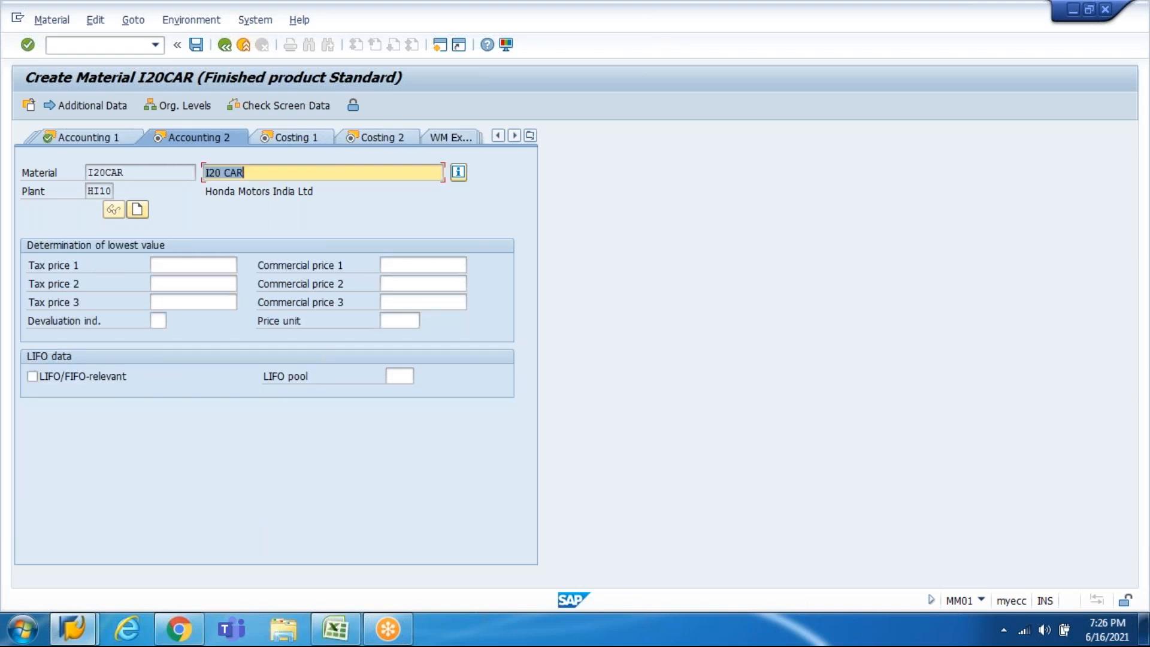
{"action": "key", "text": "Return"}
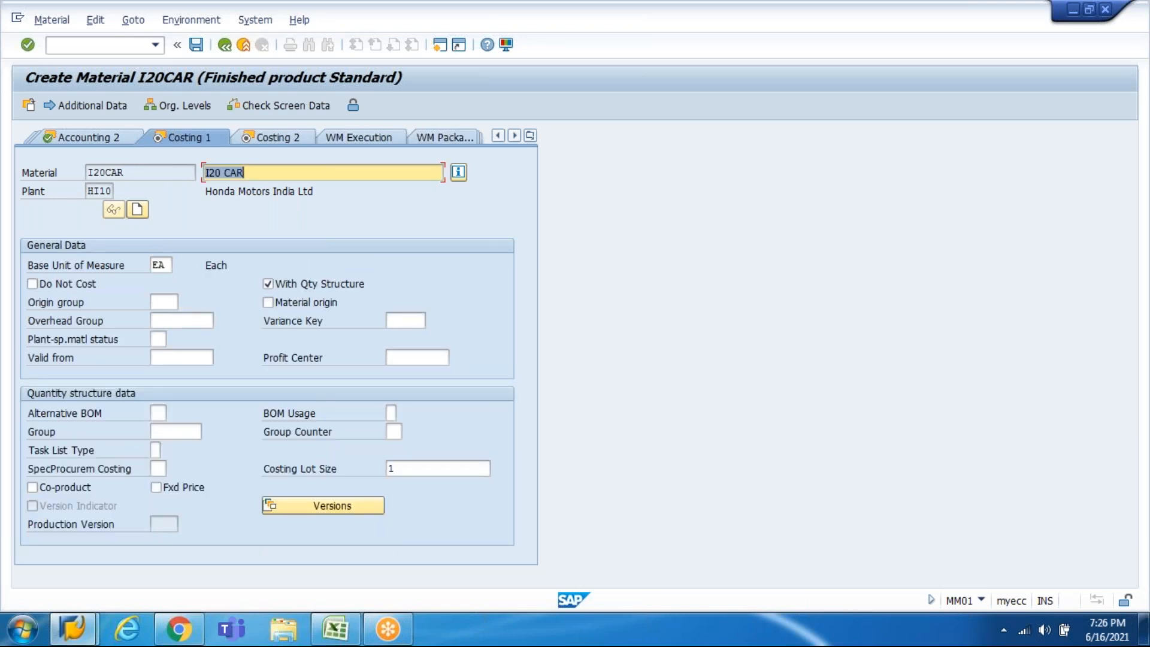
{"action": "left_click", "coordinate": [415, 355]}
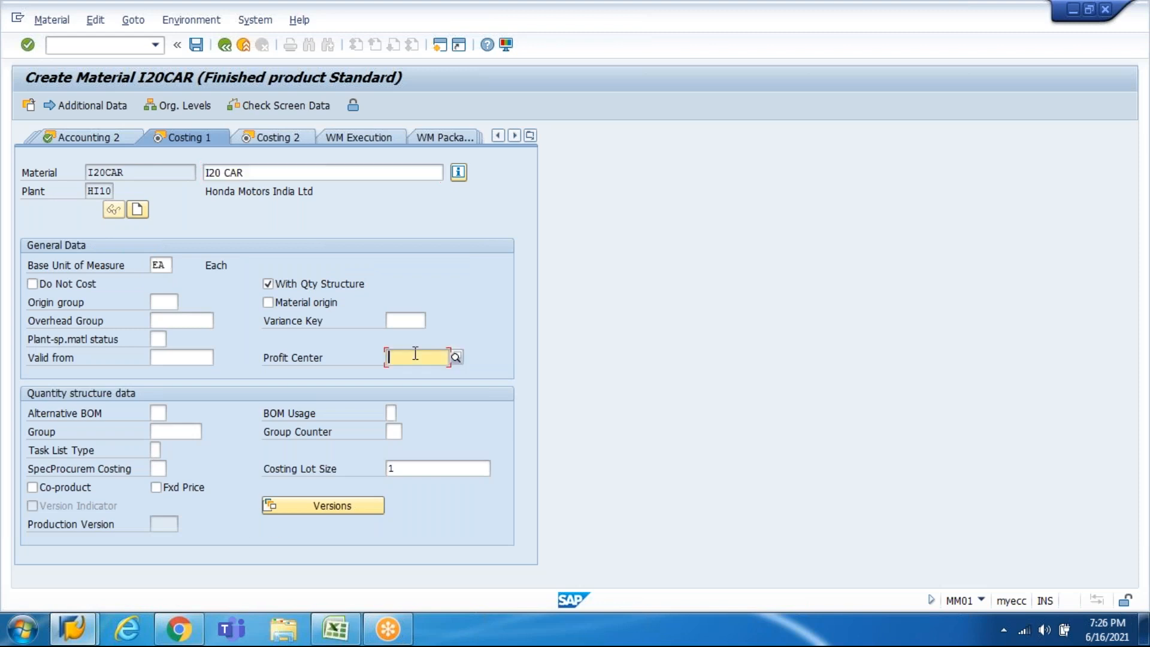
{"action": "key", "text": "space"}
{"action": "key", "text": "Down"}
{"action": "key", "text": "Return"}
{"action": "key", "text": "Return"}
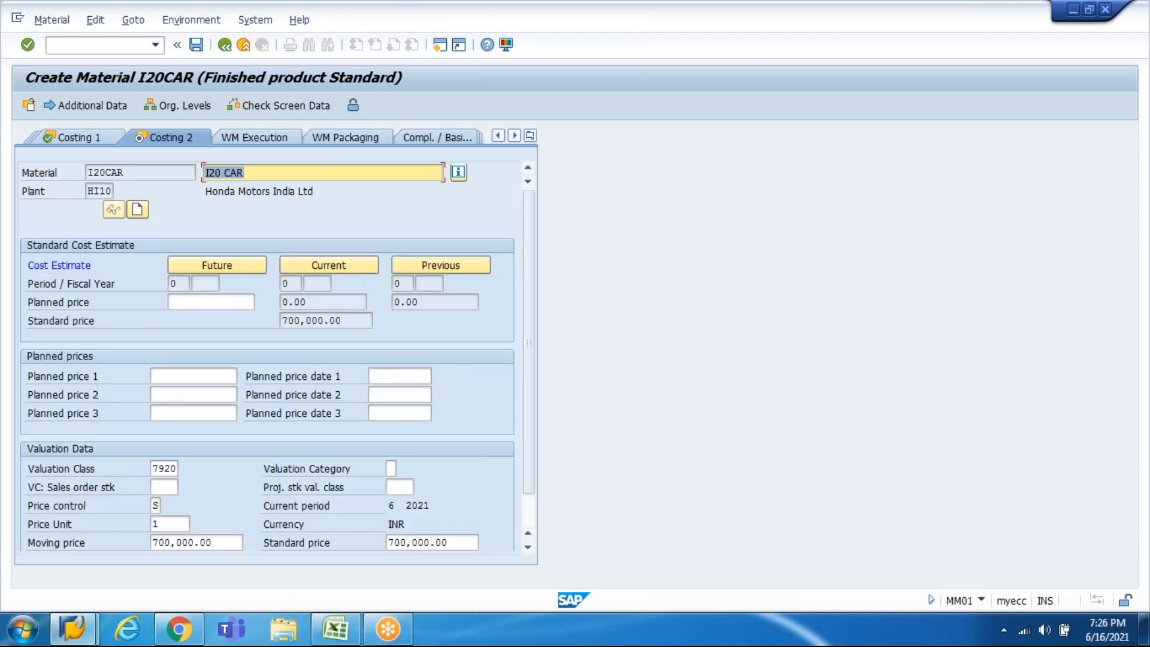
{"action": "key", "text": "Return"}
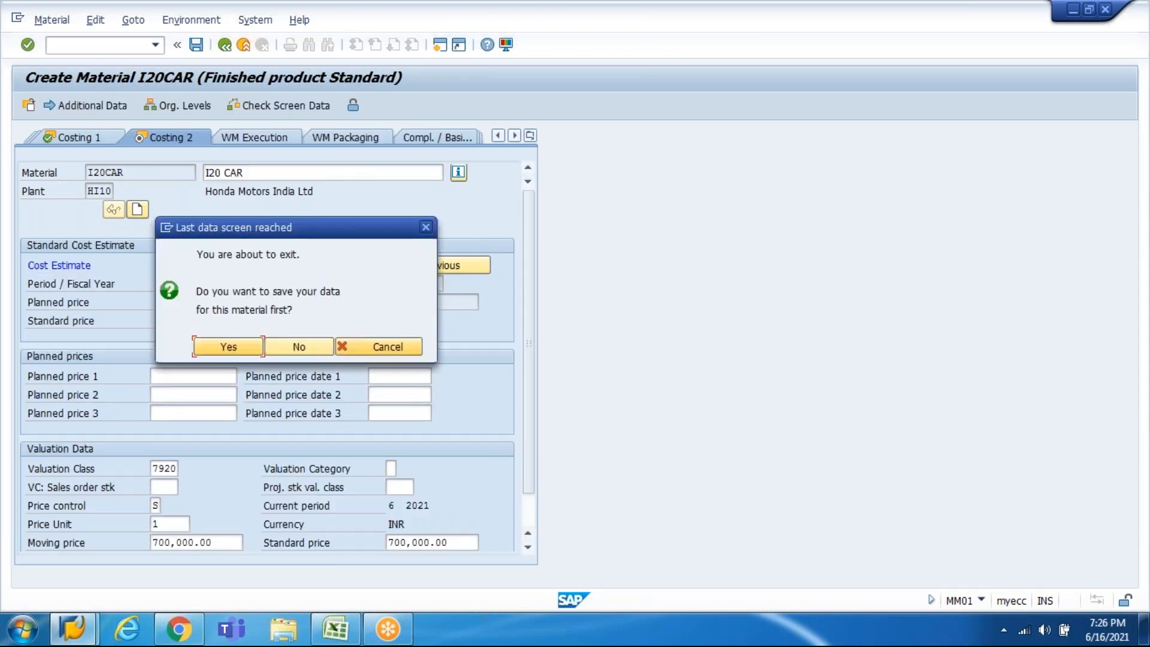
{"action": "key", "text": "Return"}
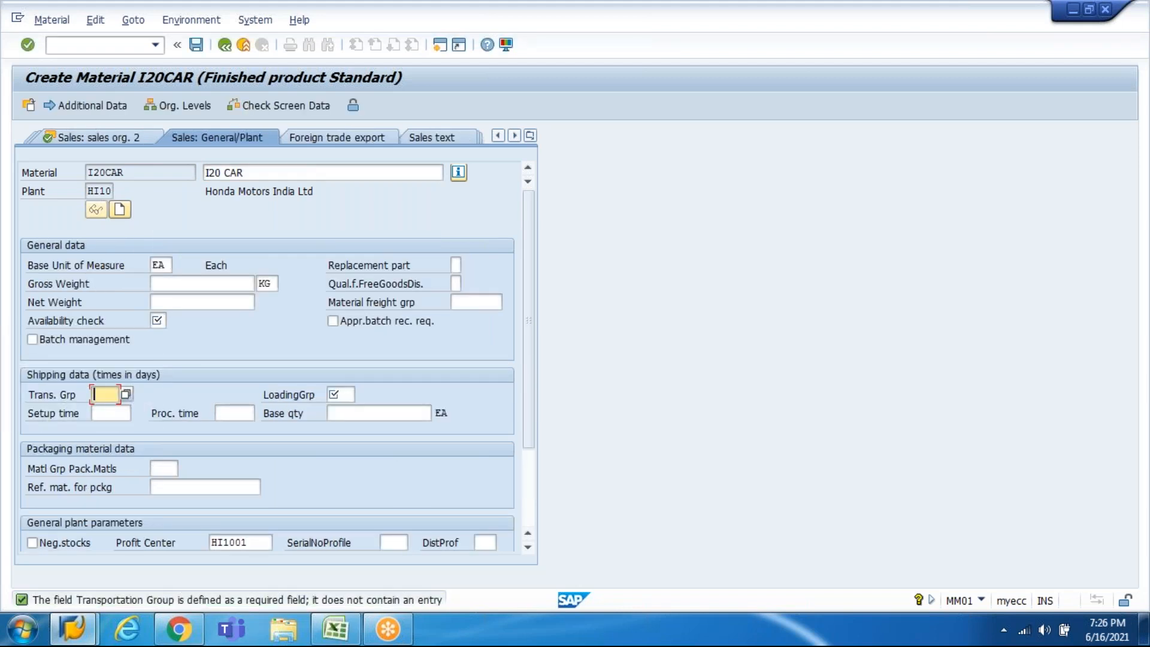
Step: Set transportation group 0003 Container, loading group 0001 Crane and availability check KP No check
{"action": "left_click", "coordinate": [123, 394]}
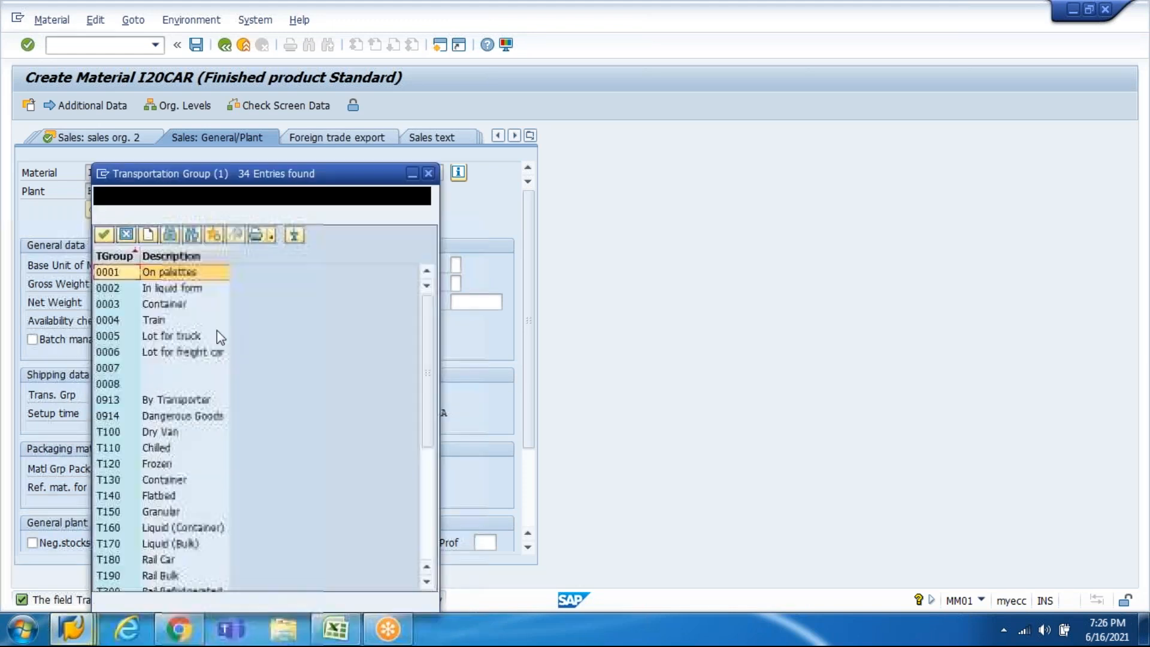
{"action": "double_click", "coordinate": [170, 306]}
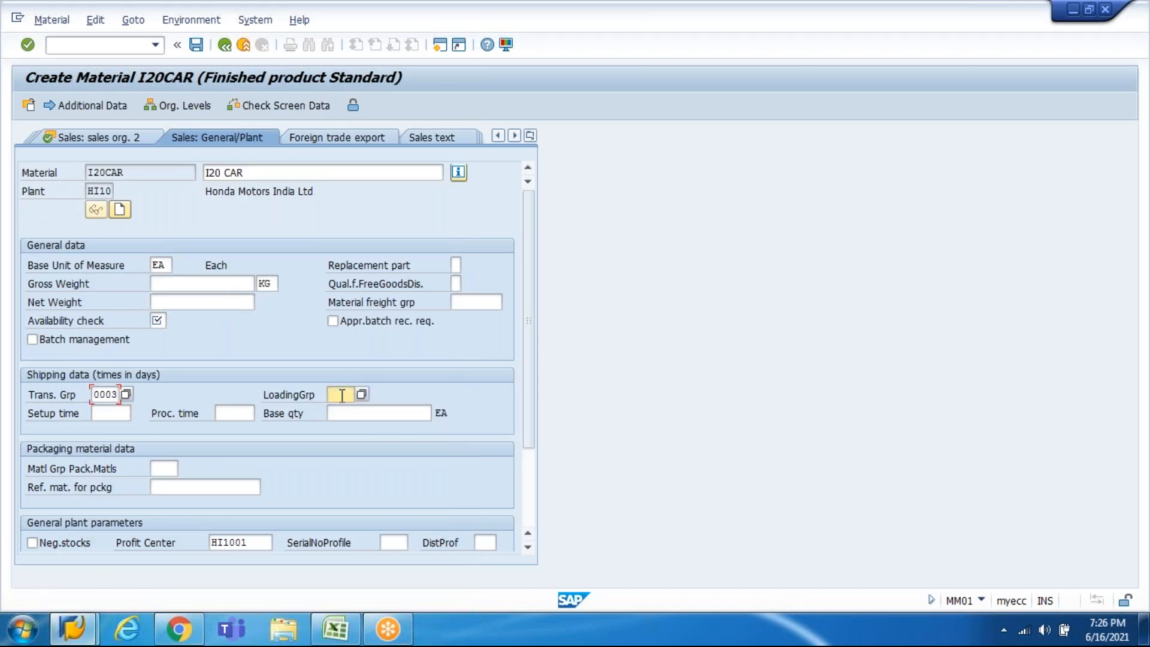
{"action": "left_click", "coordinate": [361, 394]}
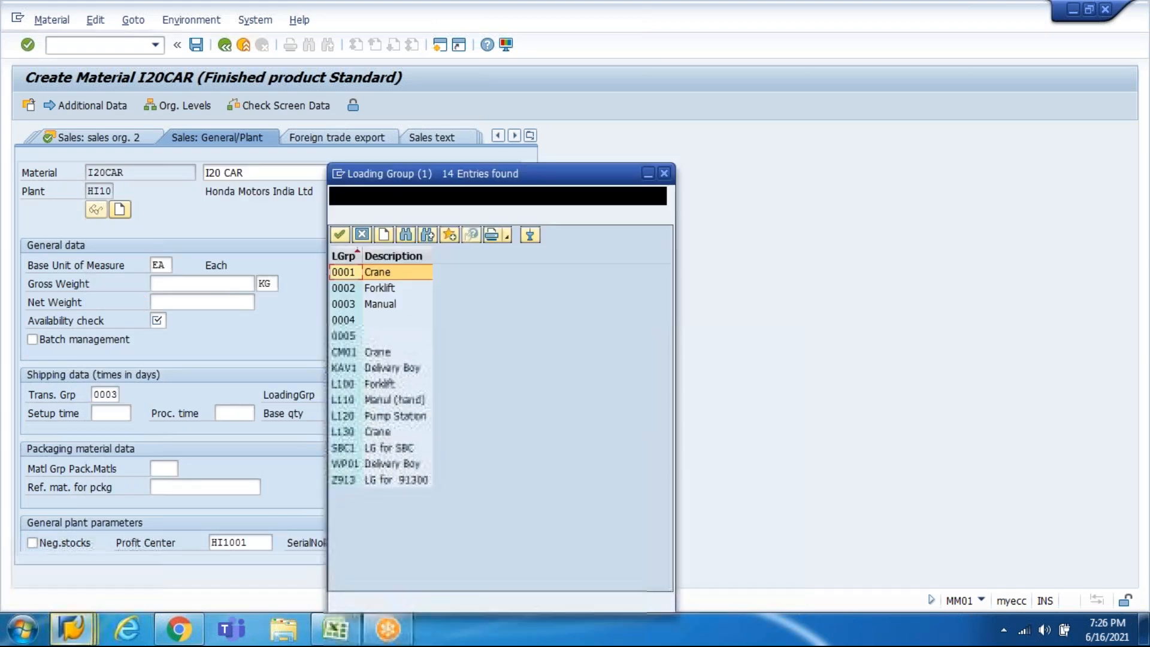
{"action": "double_click", "coordinate": [372, 276]}
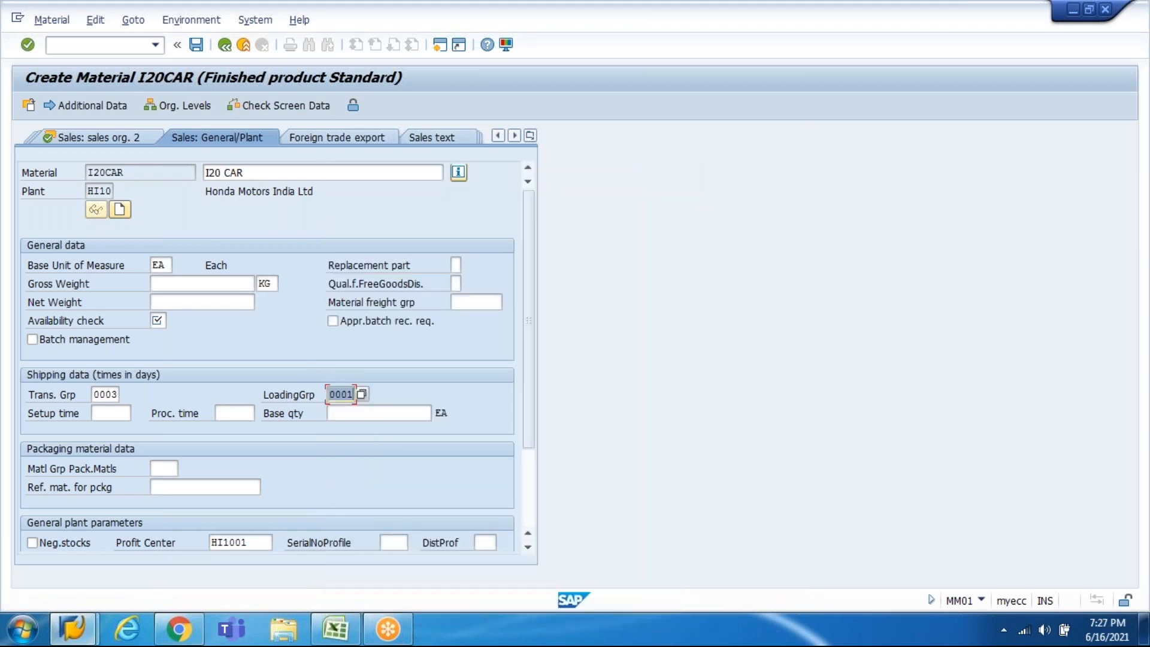
{"action": "key", "text": "Return"}
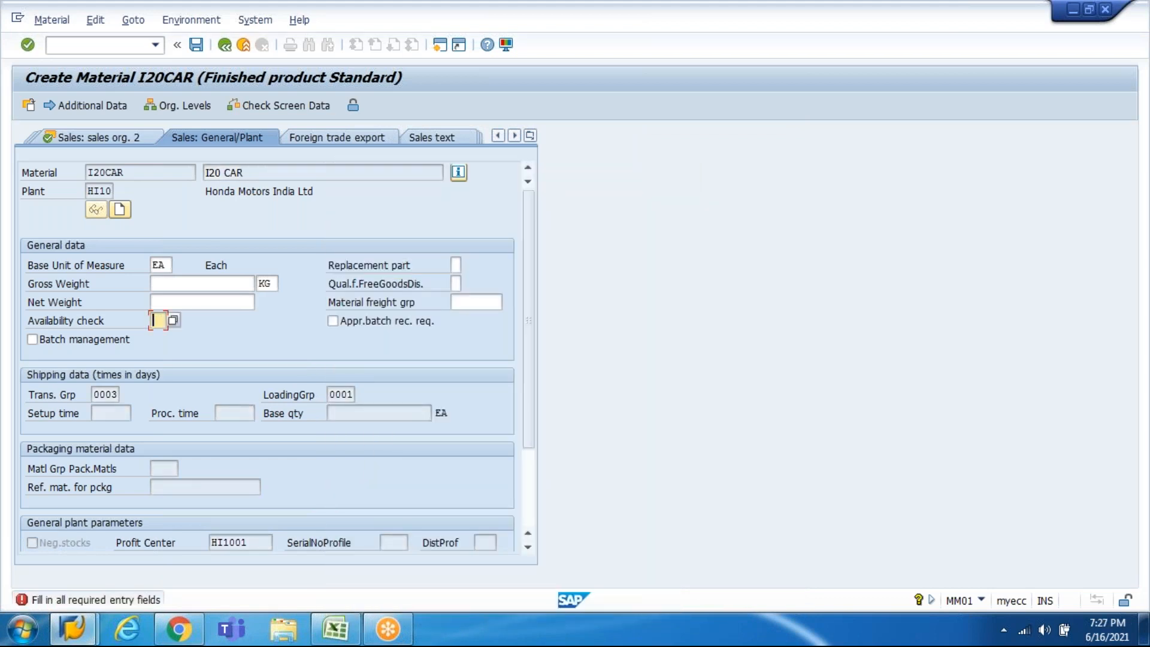
{"action": "key", "text": "F4"}
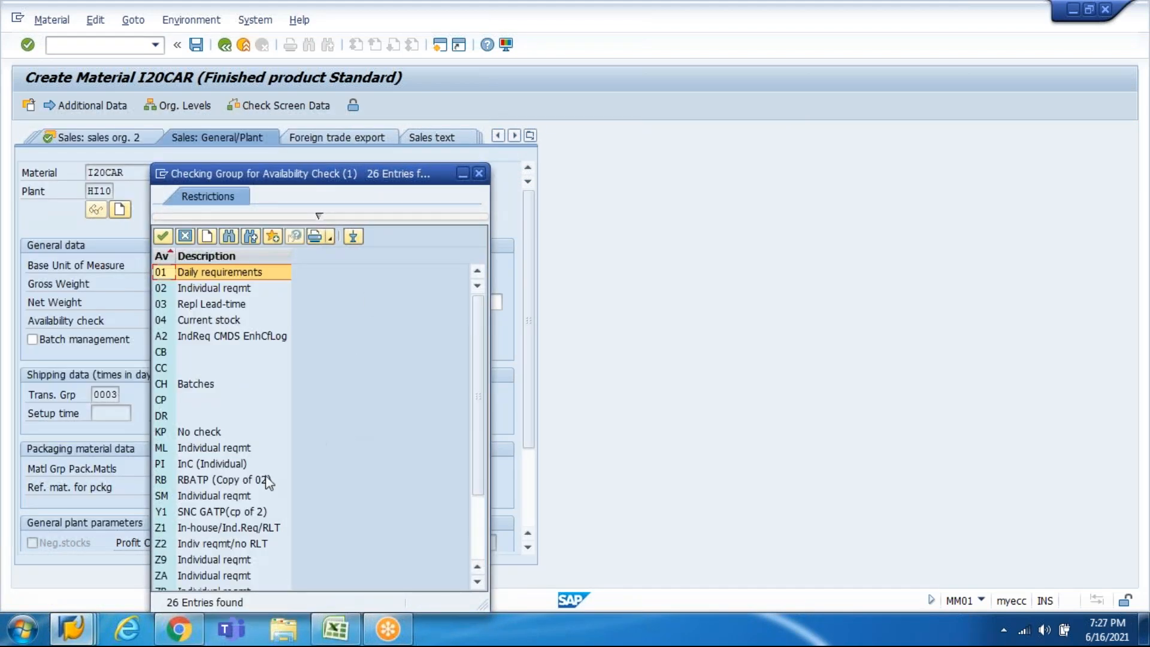
{"action": "left_click", "coordinate": [471, 540]}
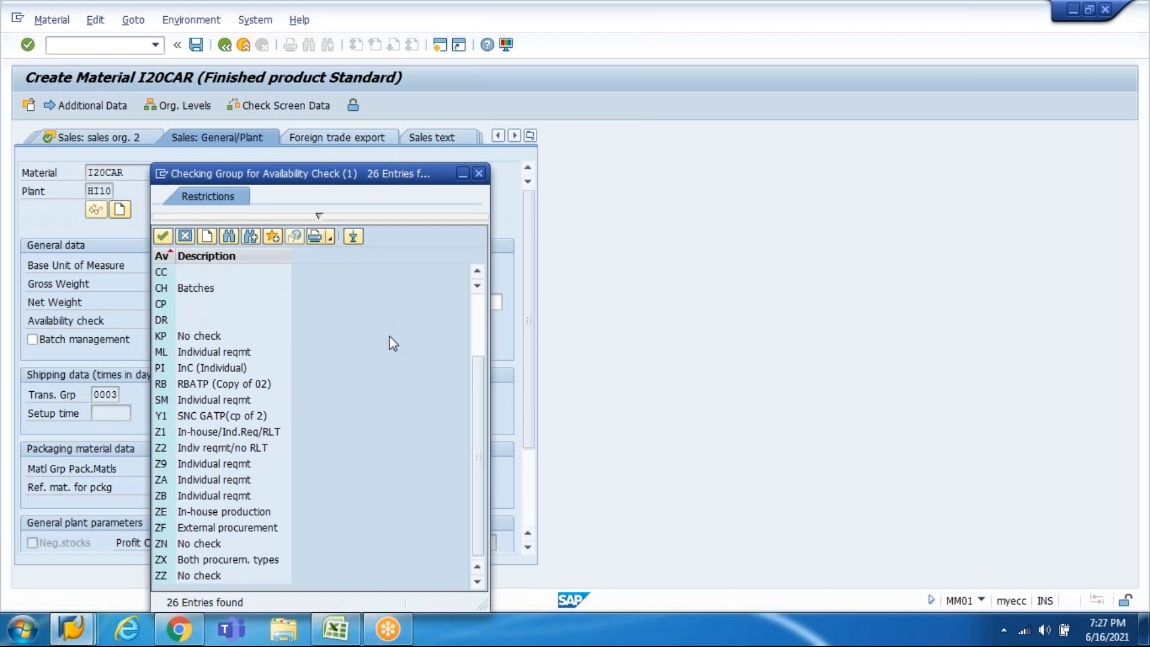
{"action": "left_click", "coordinate": [204, 339]}
{"action": "double_click", "coordinate": [204, 348]}
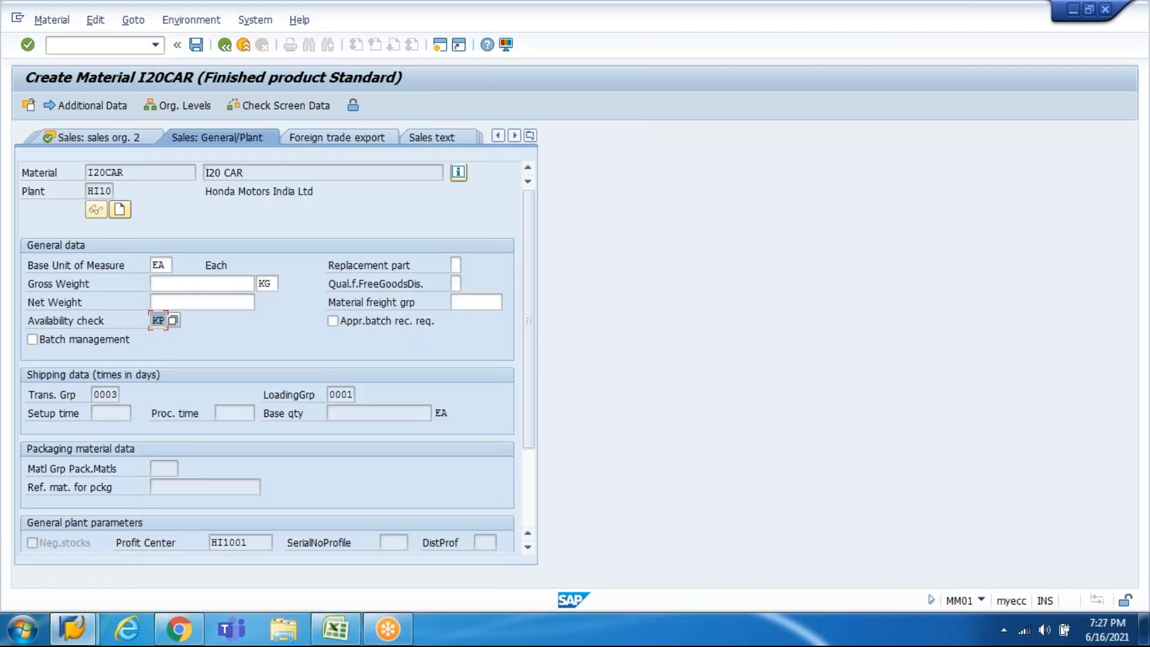
{"action": "key", "text": "Return"}
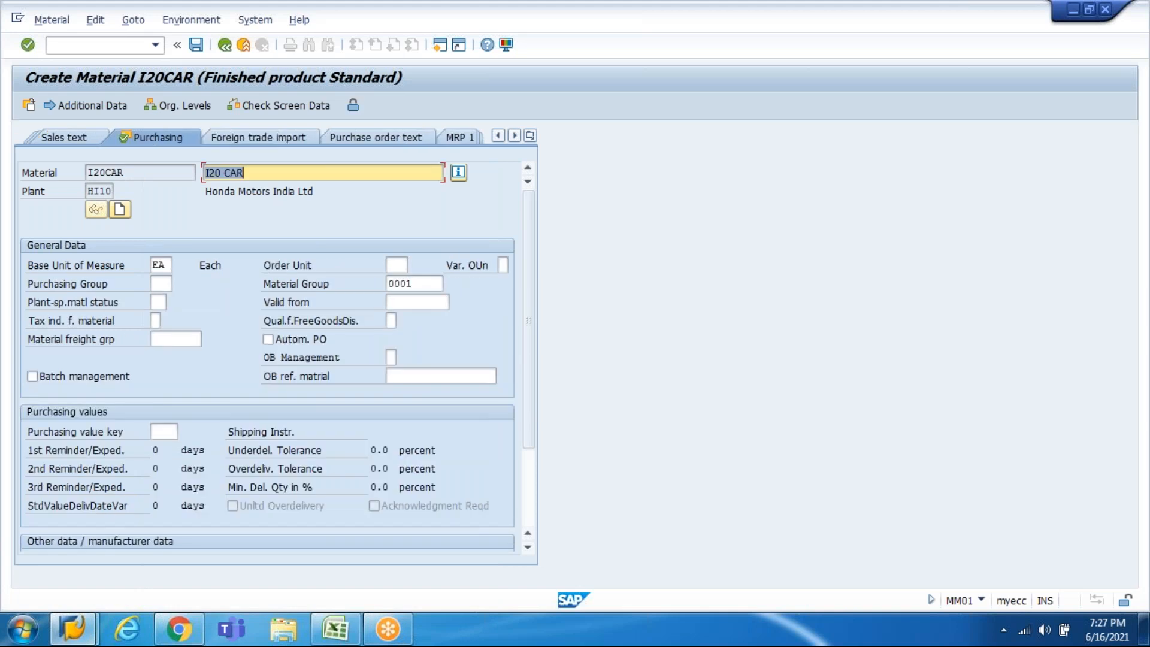
Step: Advance through the plant, accounting and costing views to I20CAR's final save prompt
{"action": "key", "text": "Return"}
{"action": "key", "text": "Return"}
{"action": "key", "text": "Return"}
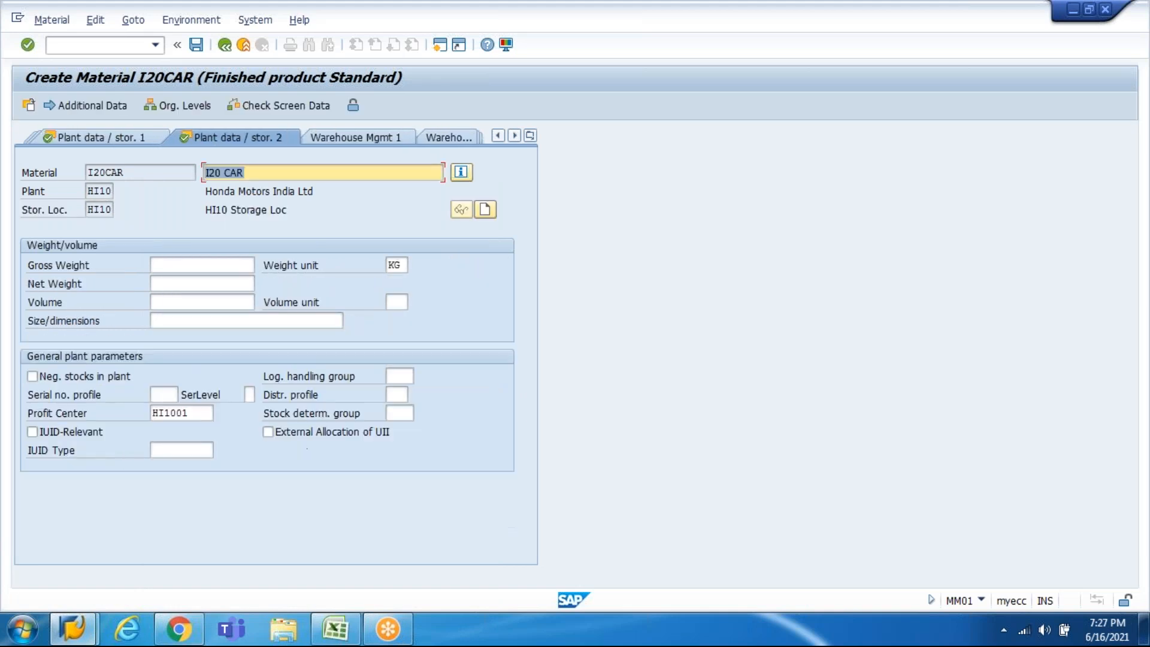
{"action": "key", "text": "Return"}
{"action": "key", "text": "Return"}
{"action": "key", "text": "Return"}
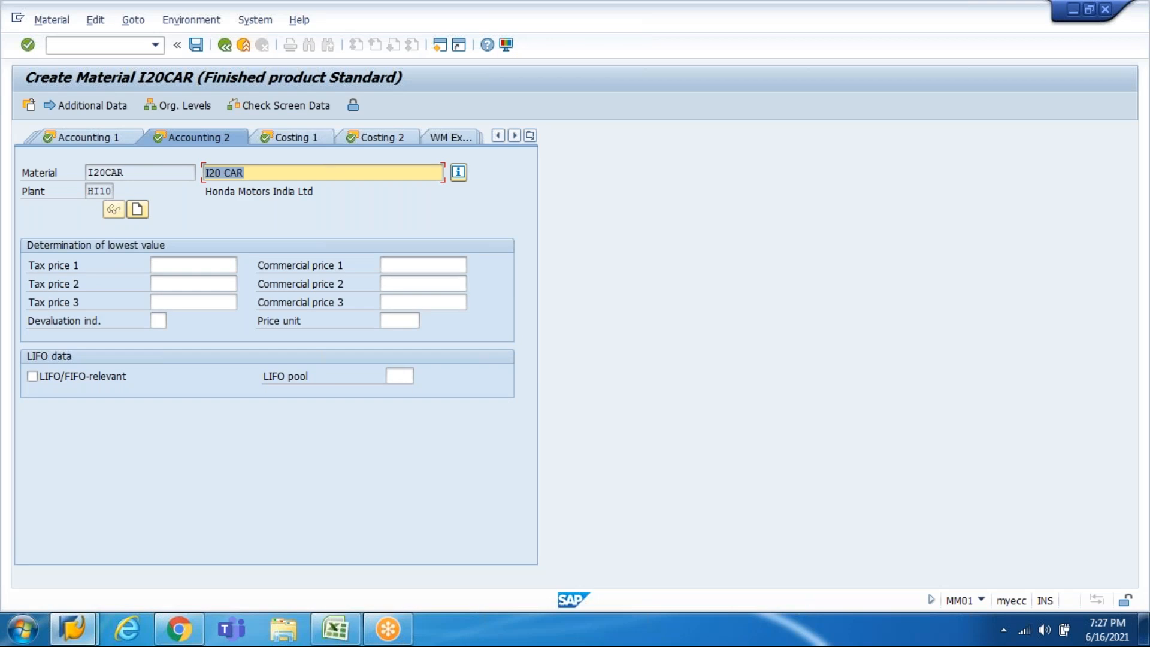
{"action": "key", "text": "Return"}
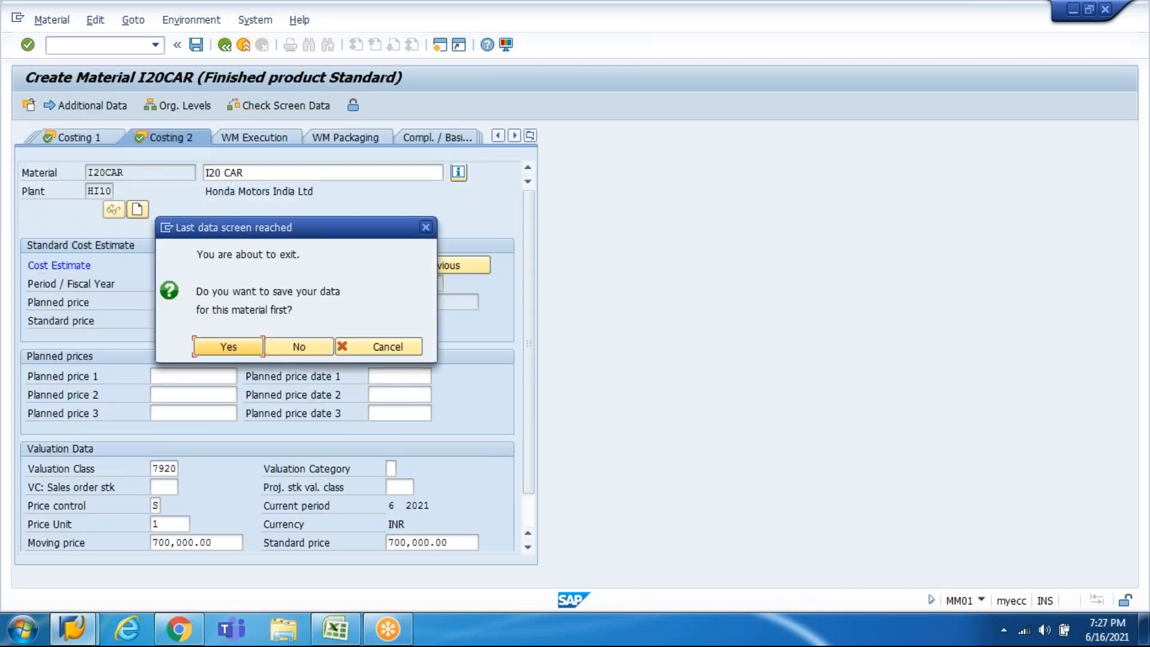
{"action": "key", "text": "Return"}
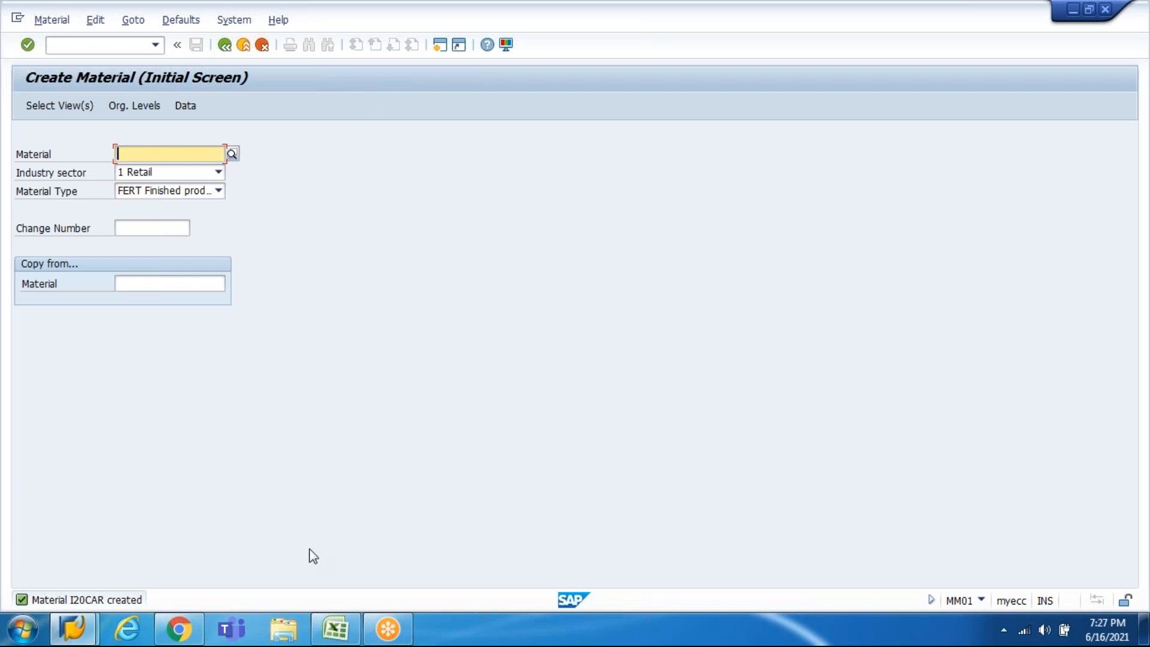
Step: Enter I20CAR in cell C989 beside the Material Master: I20 Car line
{"action": "left_click", "coordinate": [335, 629]}
{"action": "key", "text": "Down"}
{"action": "key", "text": "Left"}
{"action": "key", "text": "Down"}
{"action": "type", "text": "I"}
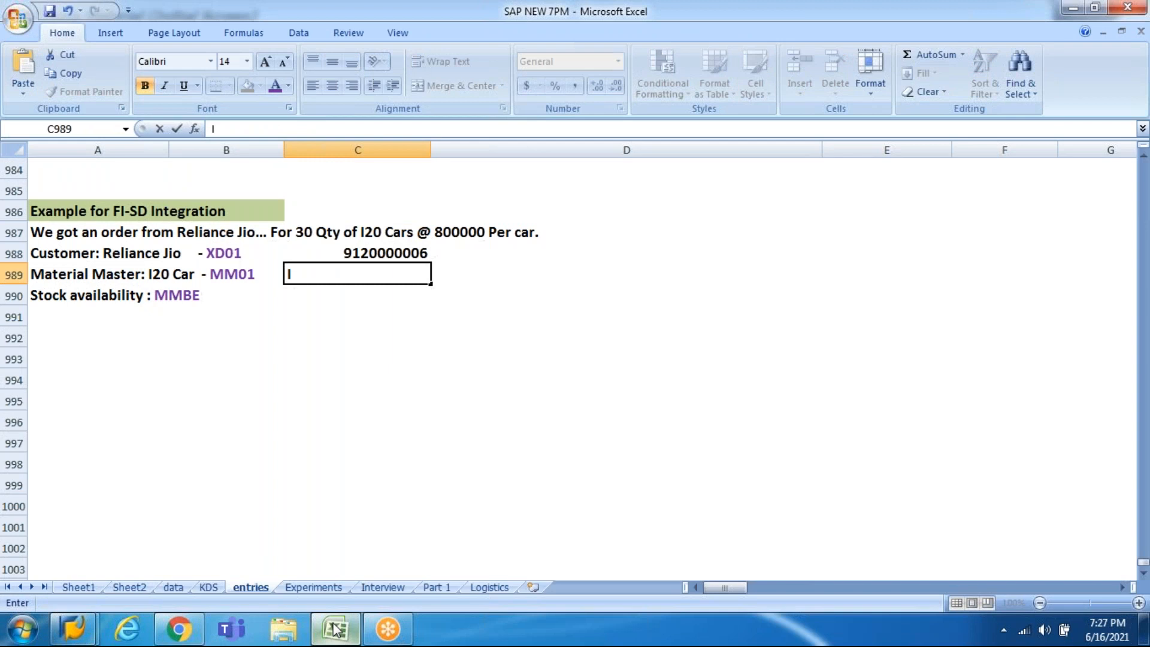
{"action": "type", "text": "20CAR"}
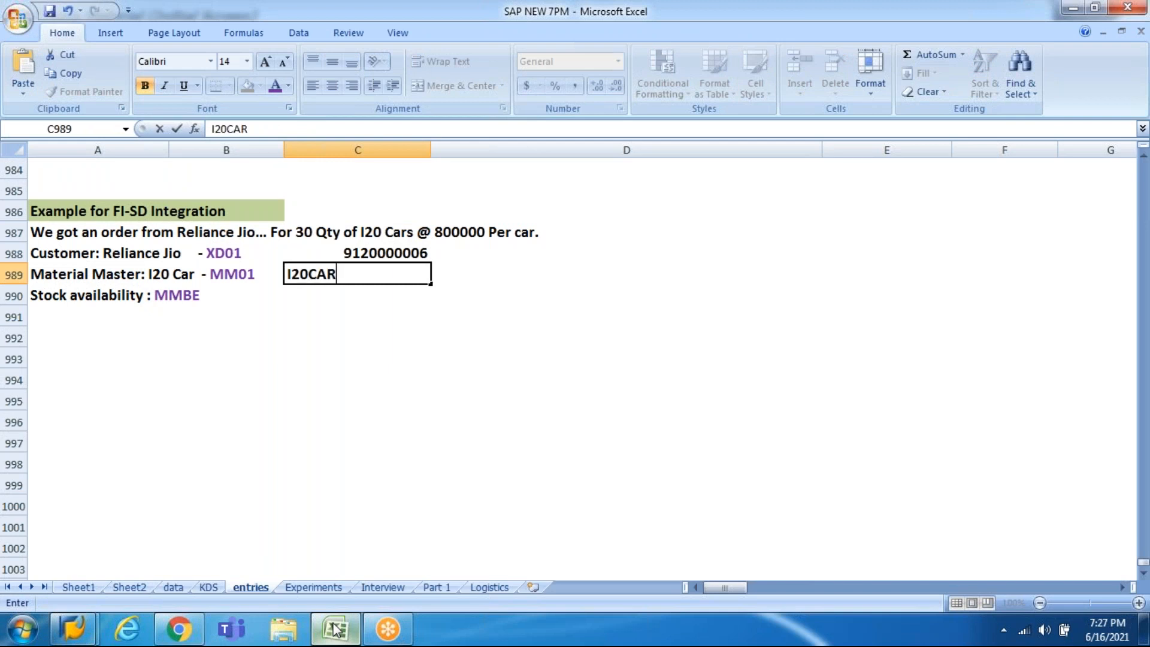
{"action": "key", "text": "Return"}
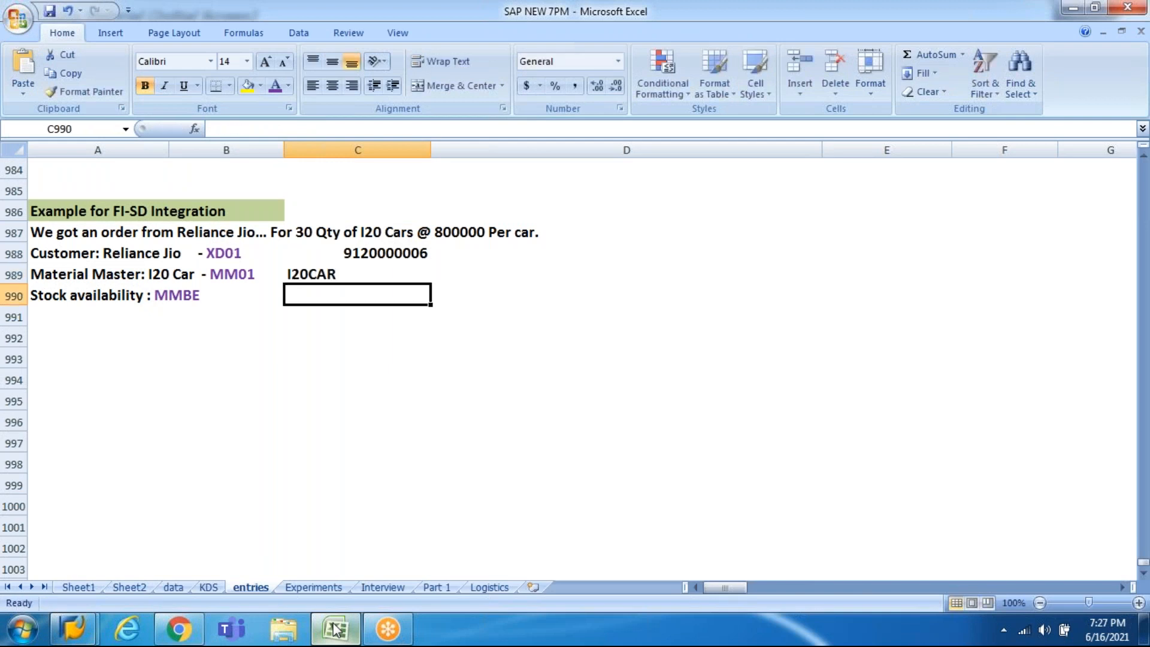
{"action": "key", "text": "Left"}
{"action": "key", "text": "Left"}
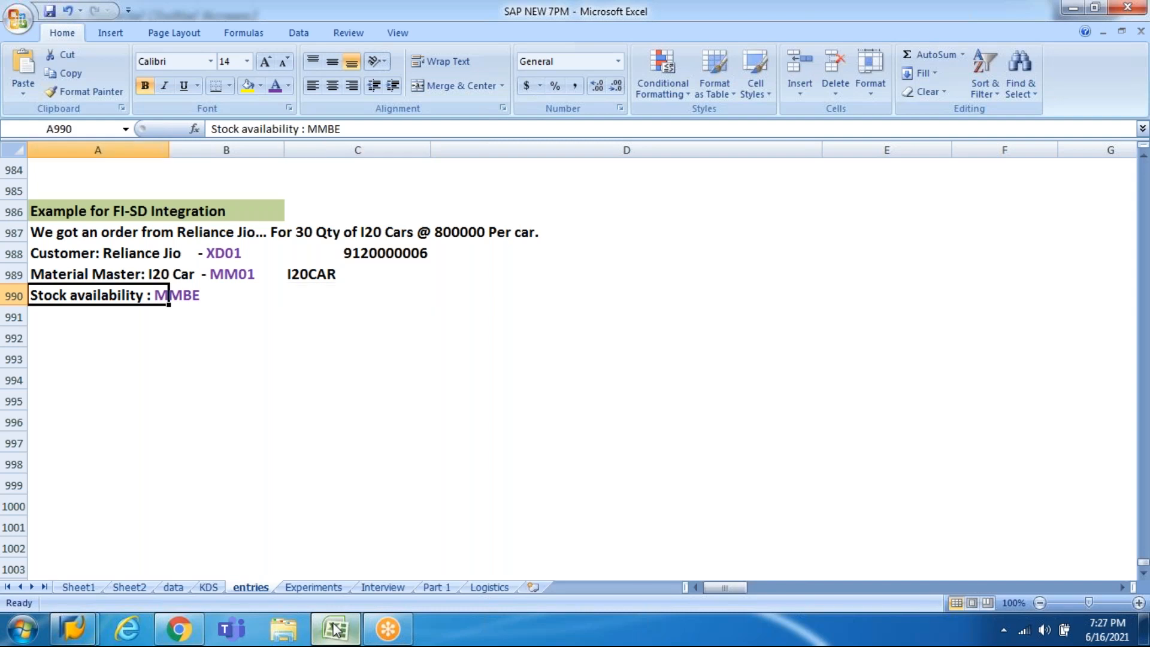
{"action": "key", "text": "Right"}
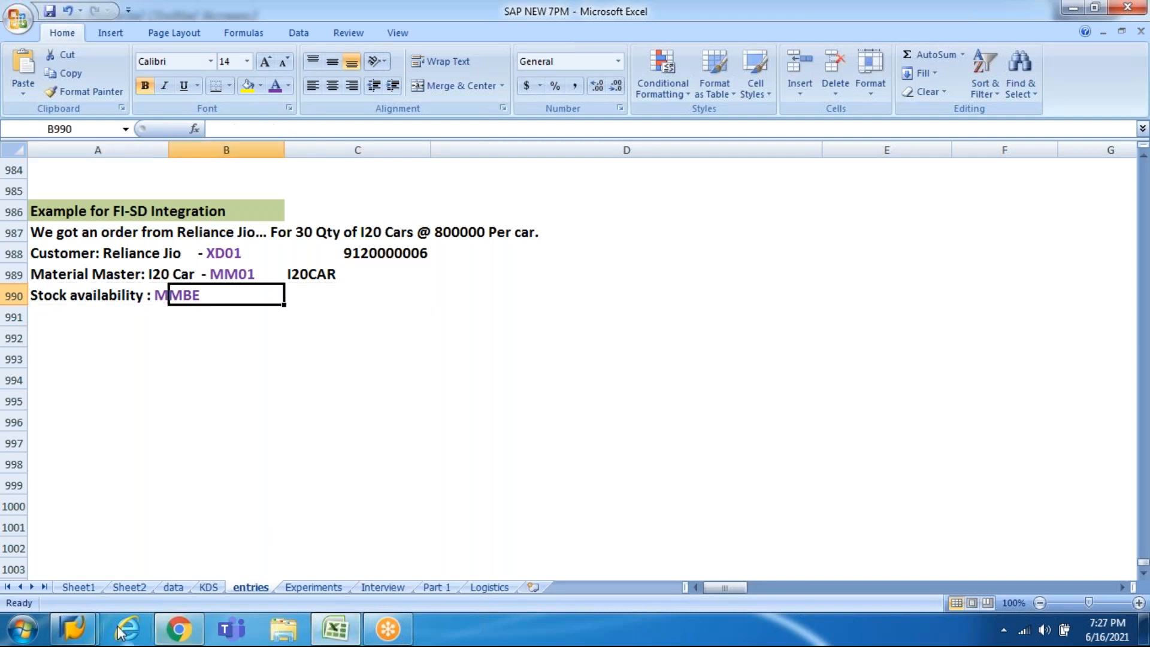
Step: Run the MMBE stock overview for material I20CAR at plant HI10
{"action": "left_click", "coordinate": [73, 629]}
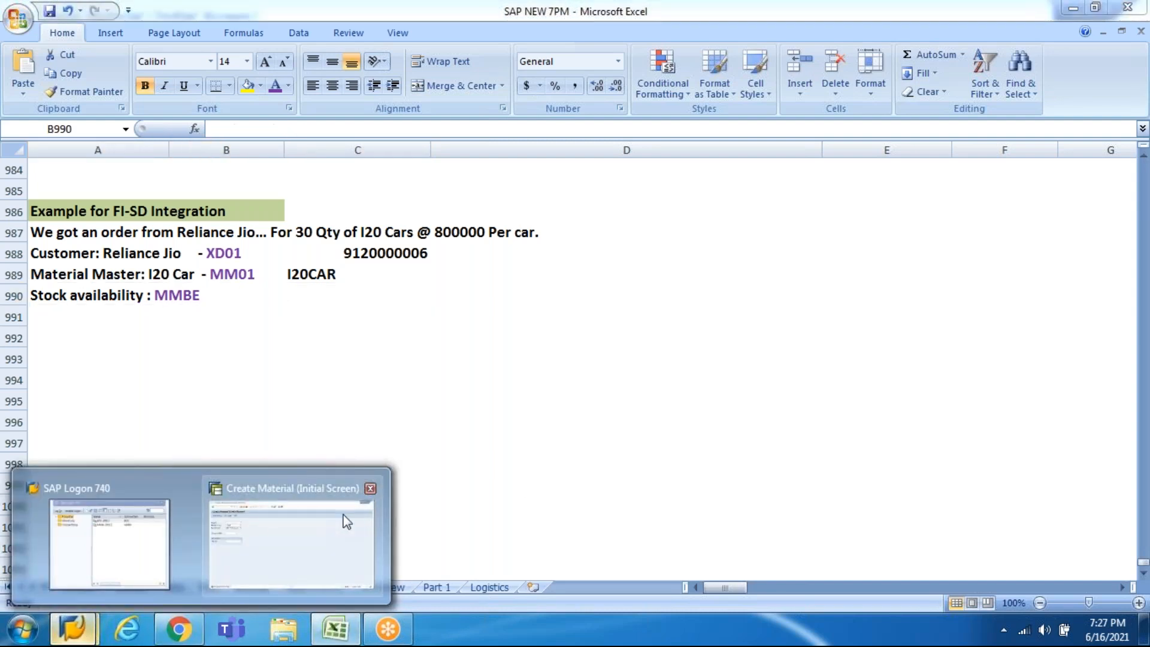
{"action": "left_click", "coordinate": [347, 521]}
{"action": "left_click", "coordinate": [105, 44]}
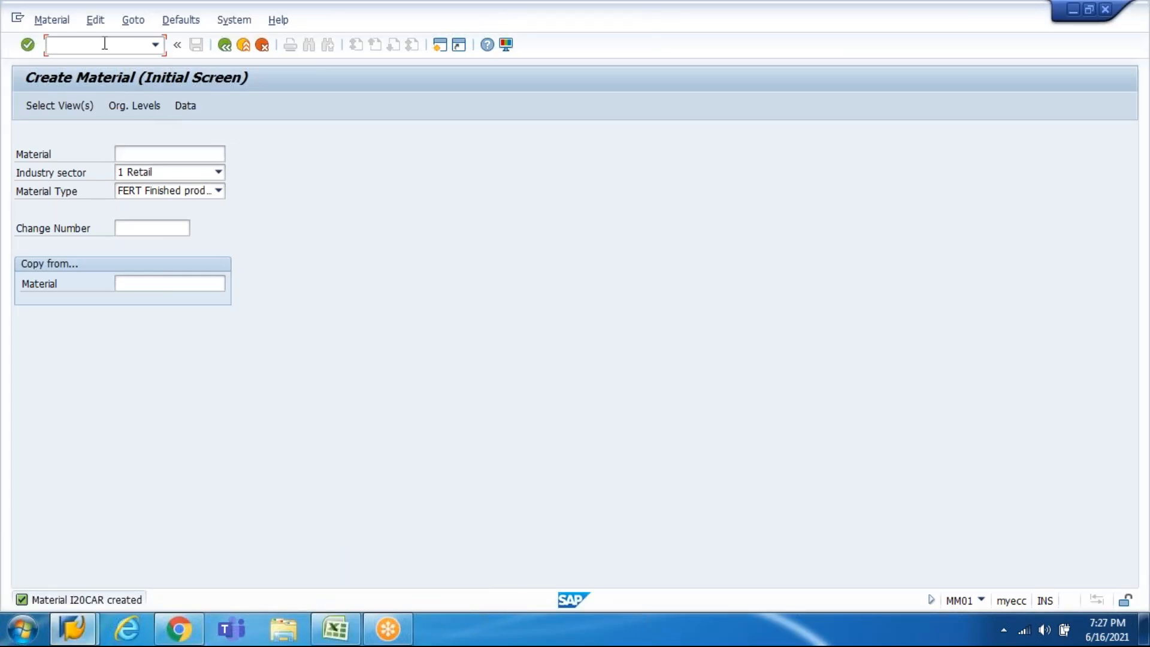
{"action": "type", "text": "/nmmbe"}
{"action": "key", "text": "Return"}
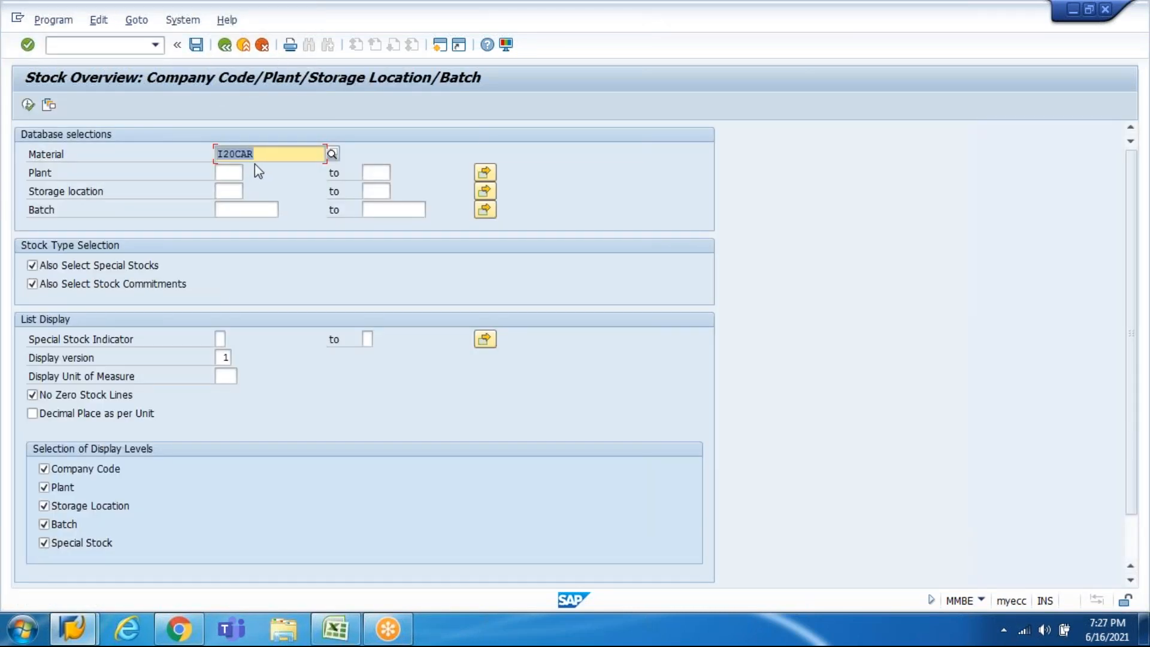
{"action": "left_click", "coordinate": [239, 173]}
{"action": "type", "text": "HI10"}
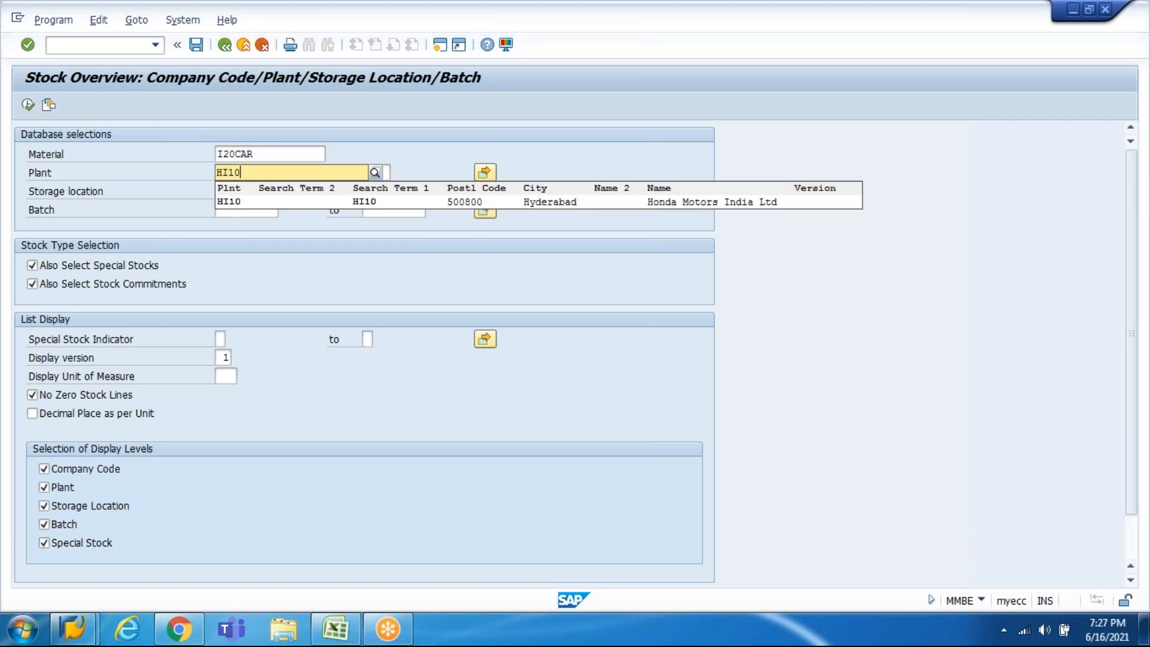
{"action": "key", "text": "Return"}
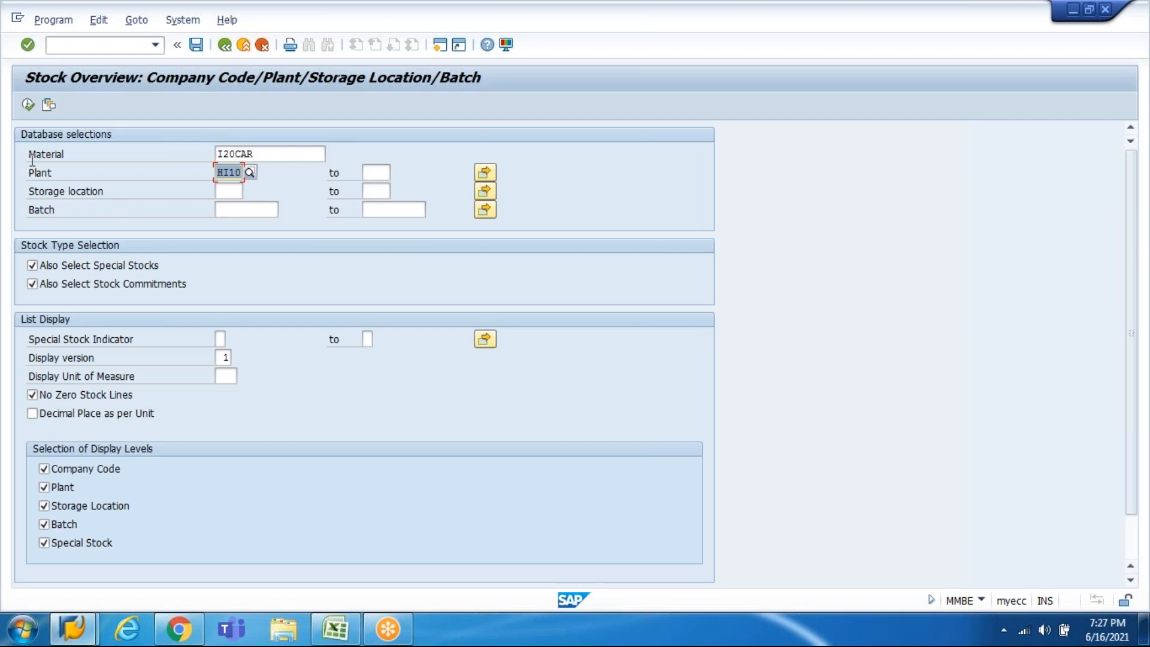
{"action": "left_click", "coordinate": [29, 106]}
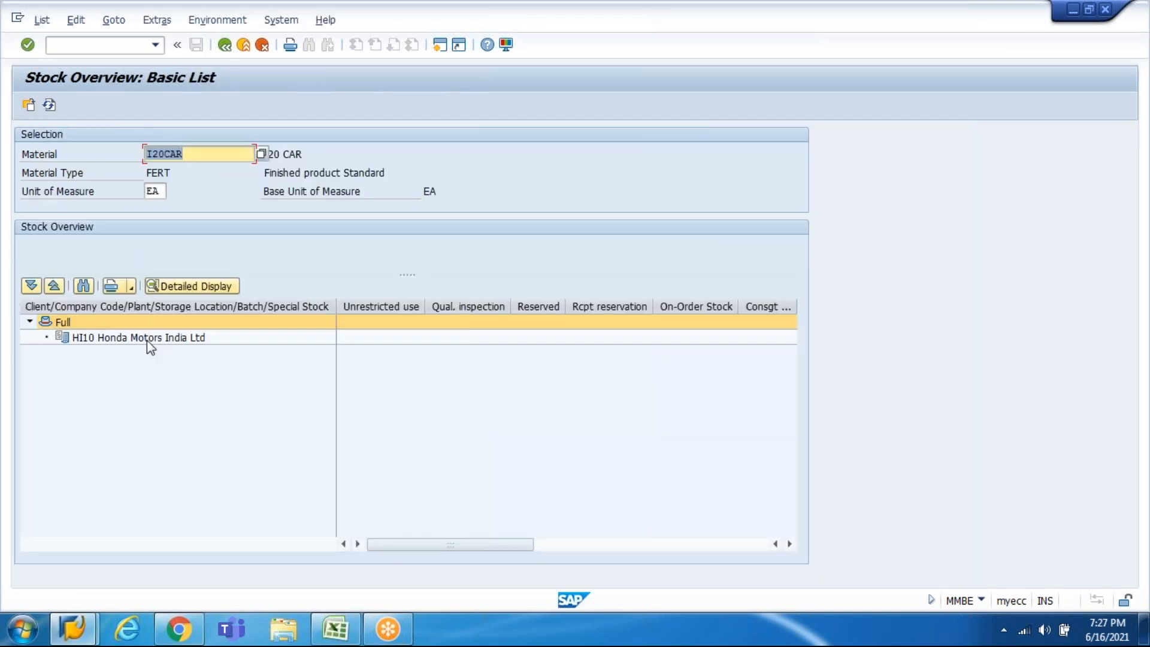
Step: Check HI10's unrestricted stock, which shows no quantity, then go back to SAP Easy Access
{"action": "left_click", "coordinate": [147, 338]}
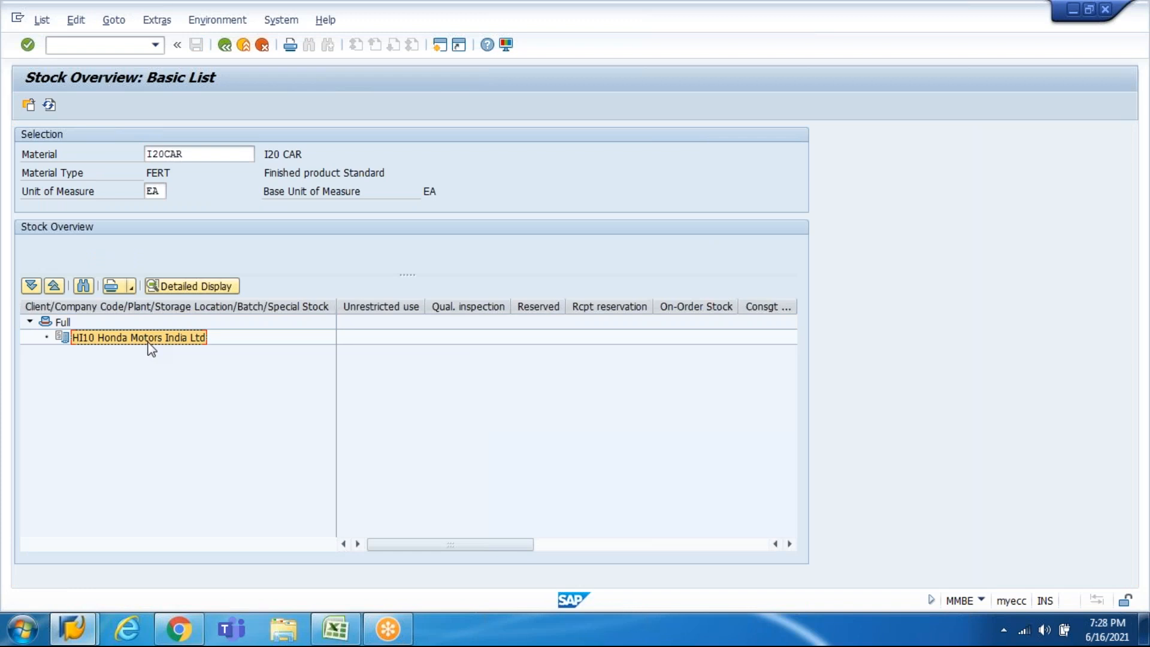
{"action": "left_click", "coordinate": [383, 309]}
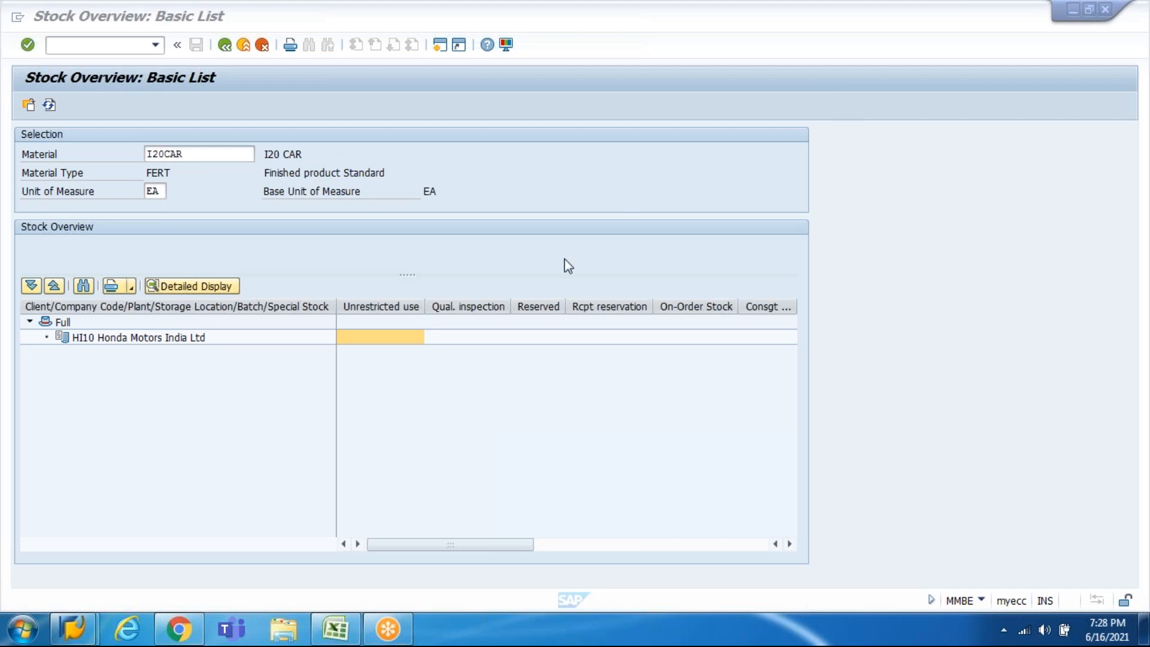
{"action": "left_click", "coordinate": [370, 344]}
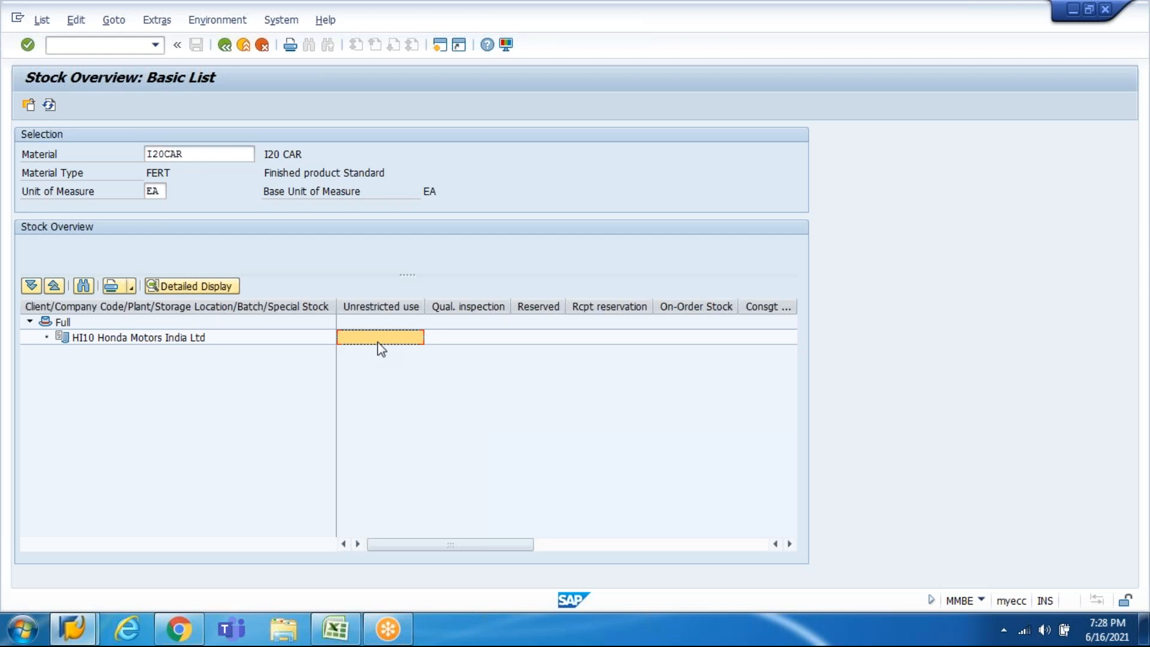
{"action": "left_click", "coordinate": [222, 47]}
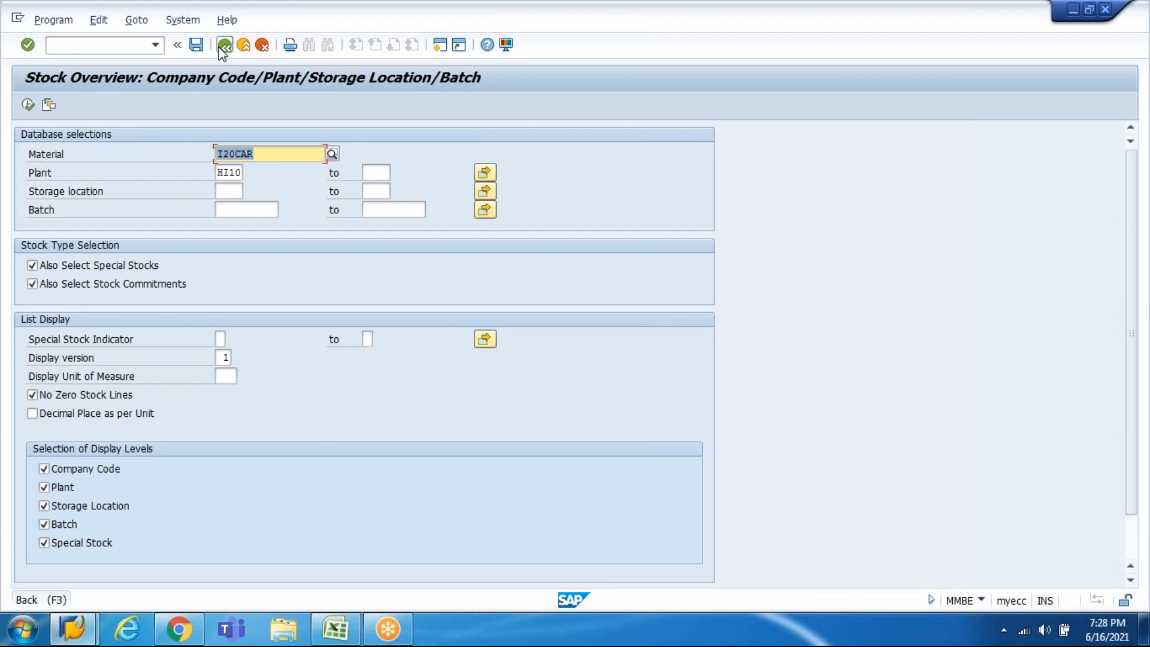
{"action": "left_click", "coordinate": [222, 47]}
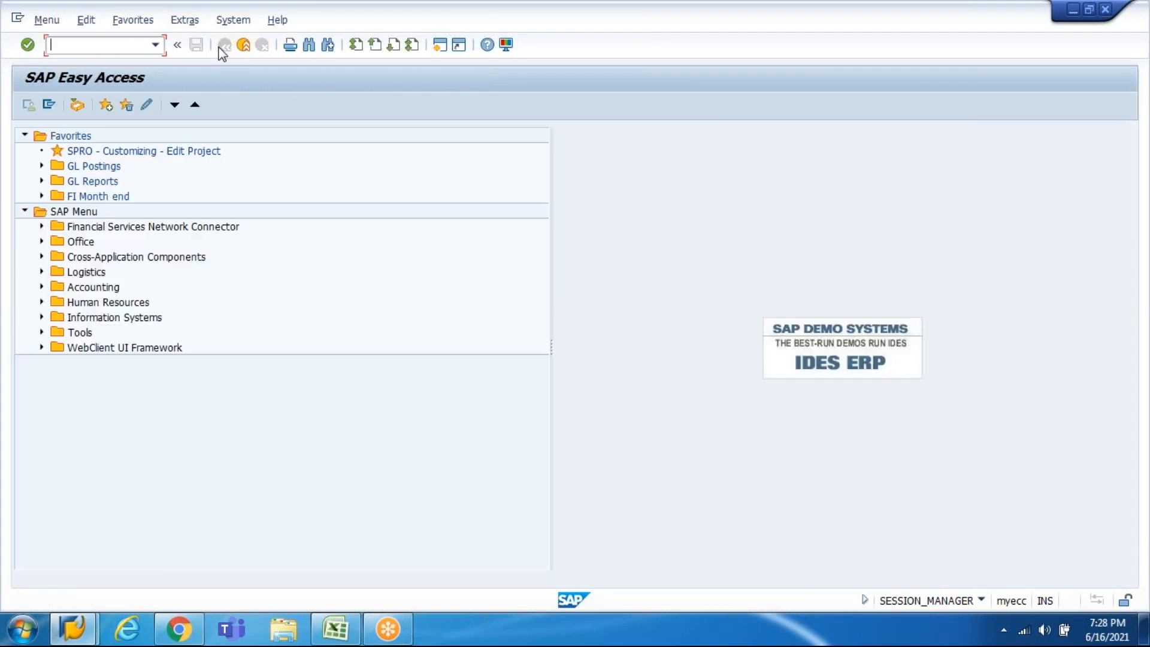
Step: Log '1. Creation of a Sales Order.' in A992 with VA01 in C992
{"action": "left_click", "coordinate": [352, 640]}
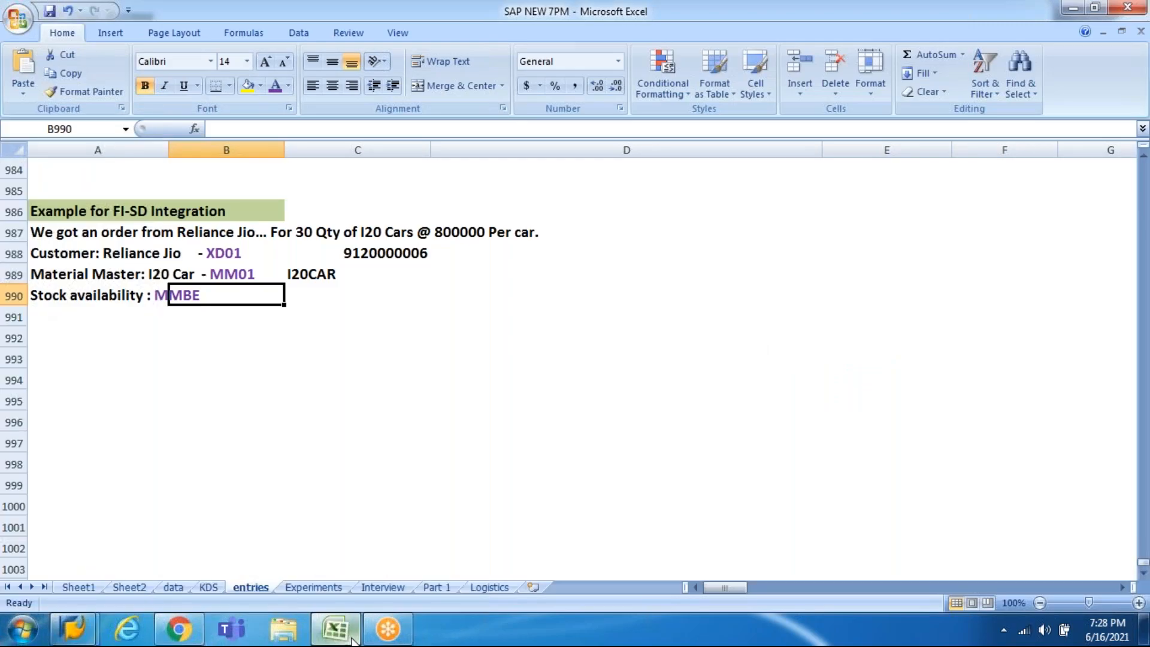
{"action": "key", "text": "Left"}
{"action": "key", "text": "Down"}
{"action": "key", "text": "Down"}
{"action": "key", "text": "Down"}
{"action": "key", "text": "Up"}
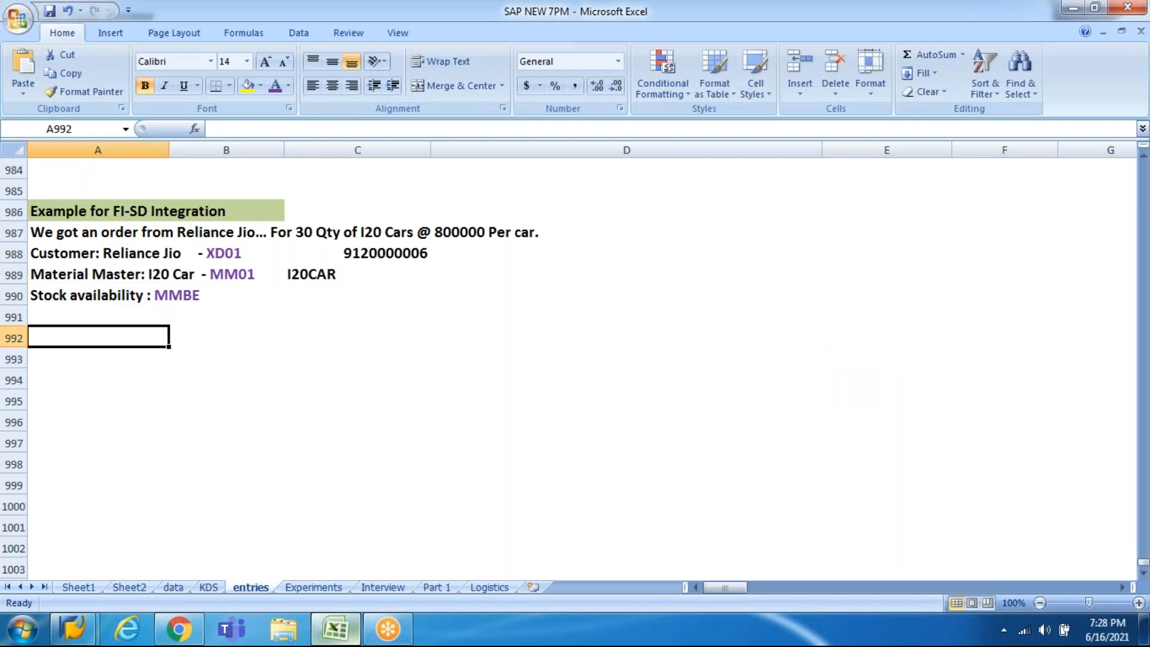
{"action": "type", "text": "1. Creati"}
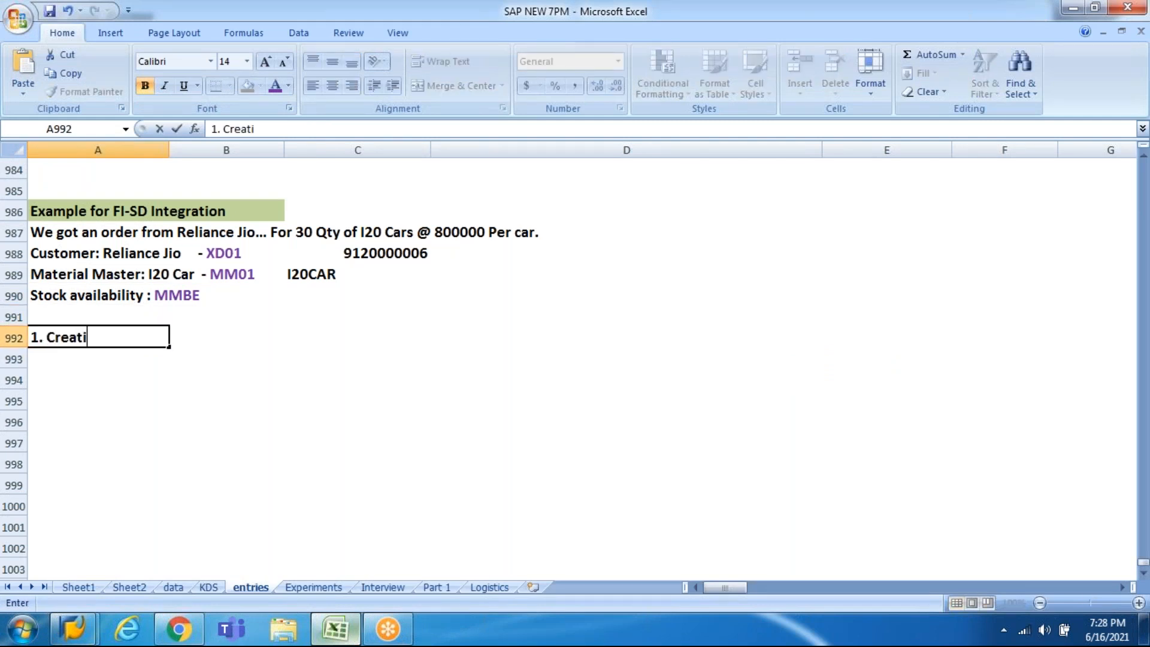
{"action": "type", "text": "on of a S"}
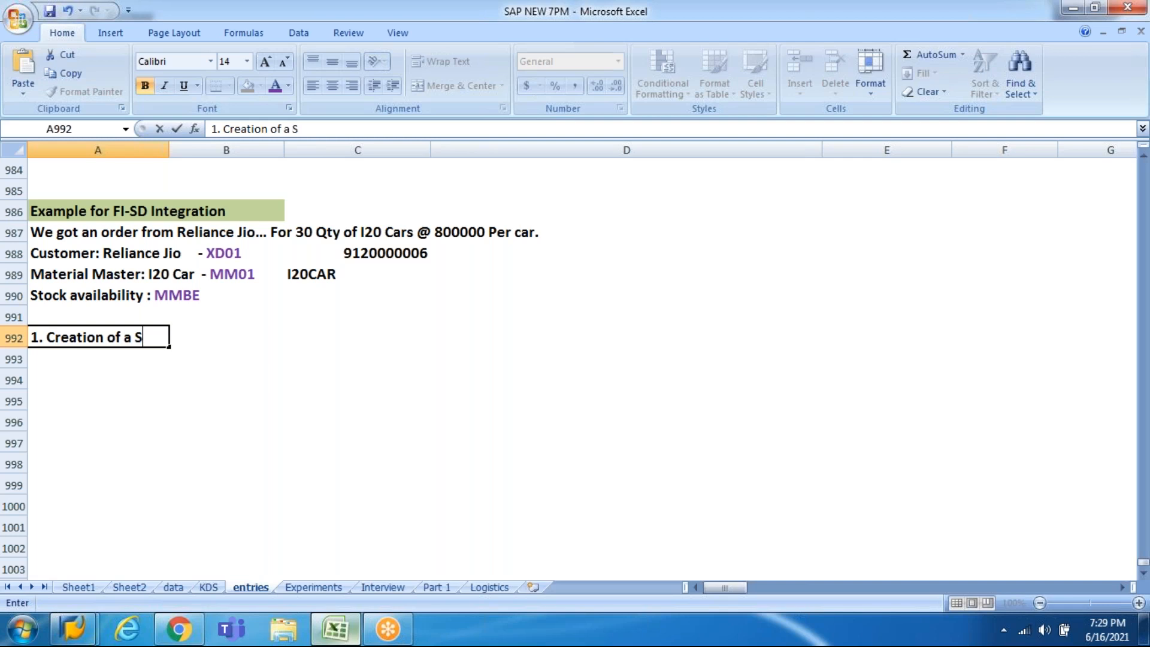
{"action": "type", "text": "ales Or"}
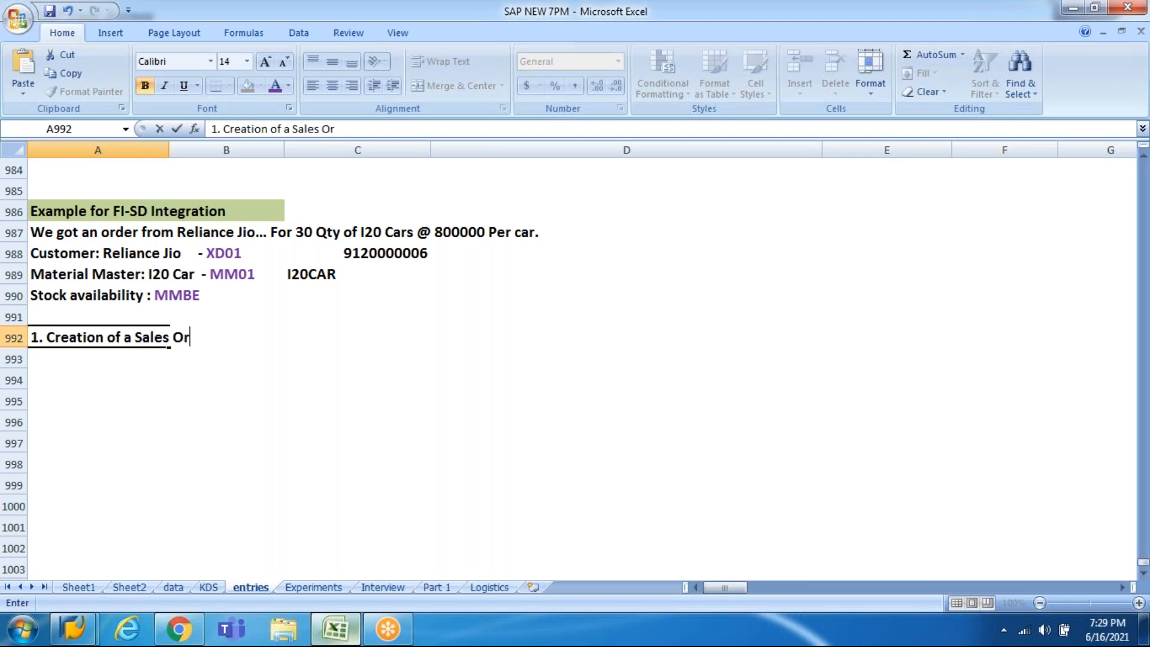
{"action": "type", "text": "der."}
{"action": "key", "text": "Tab"}
{"action": "key", "text": "Tab"}
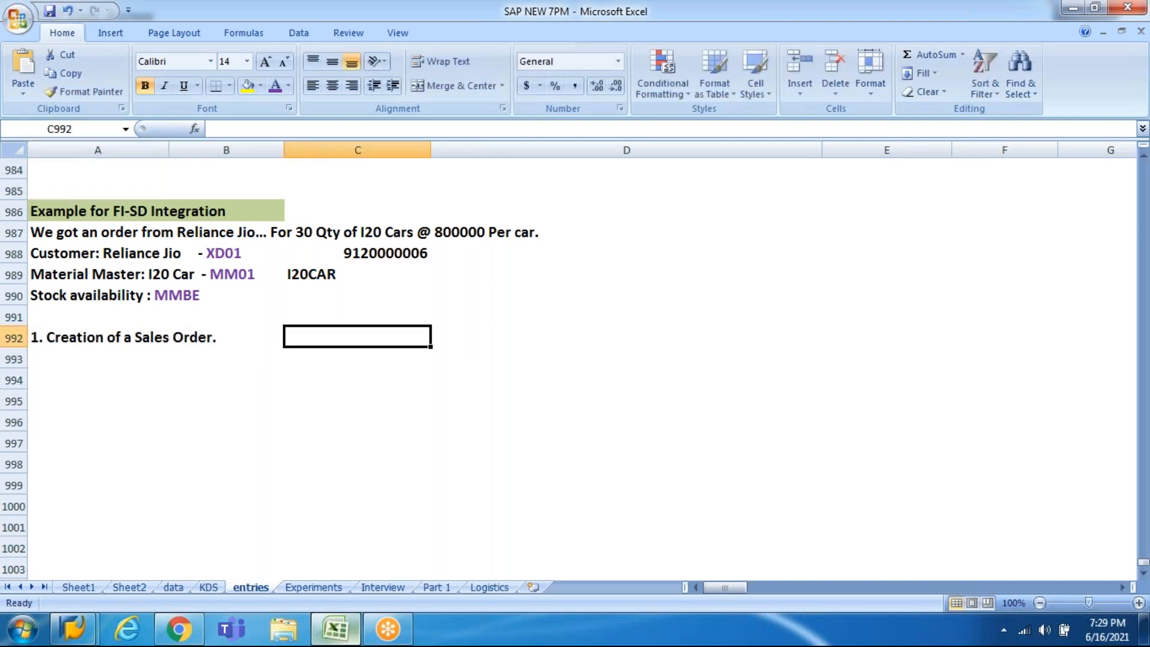
{"action": "type", "text": "VA01"}
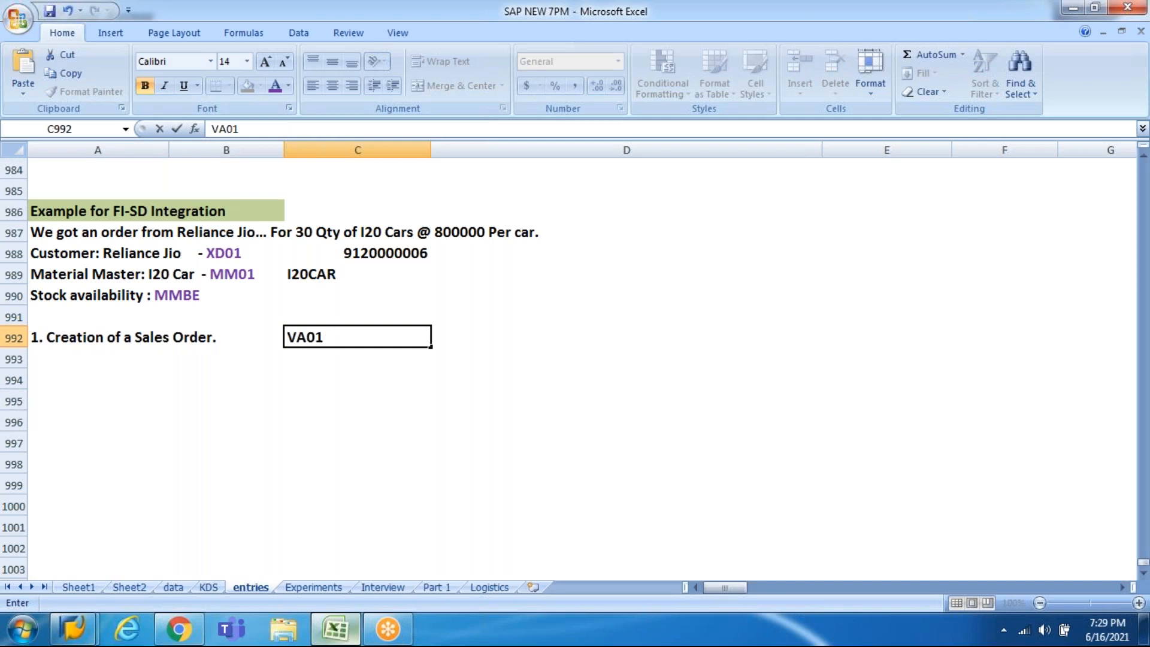
{"action": "key", "text": "Return"}
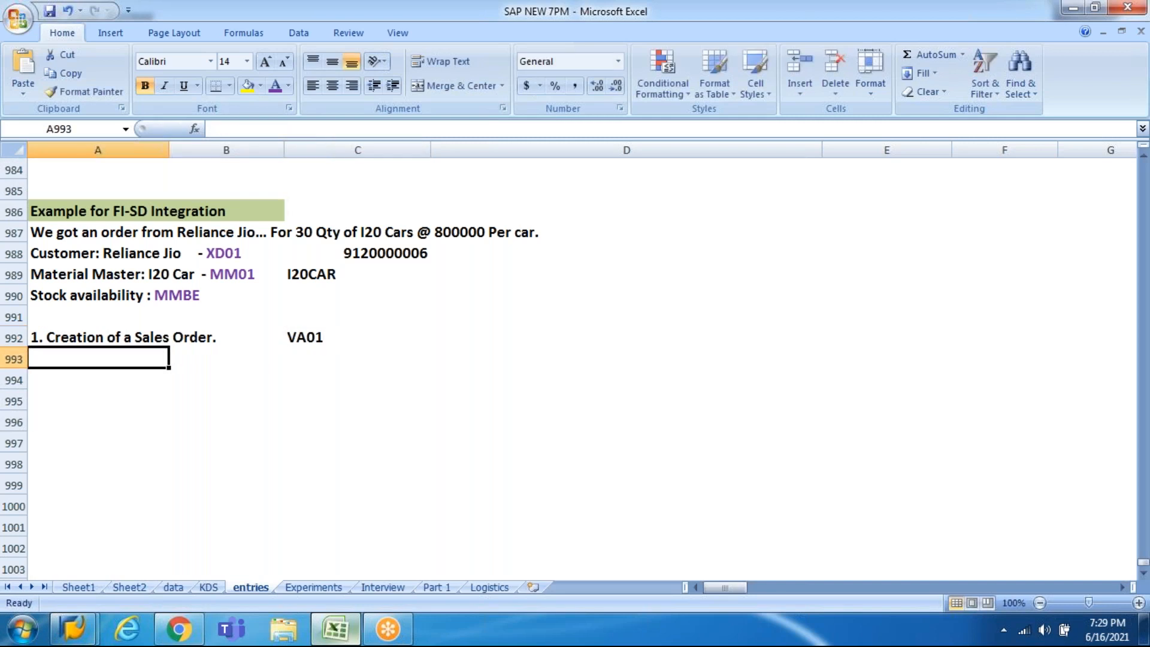
{"action": "left_click", "coordinate": [73, 639]}
Step: Start transaction VA01 from the SAP Easy Access window
{"action": "left_click", "coordinate": [257, 557]}
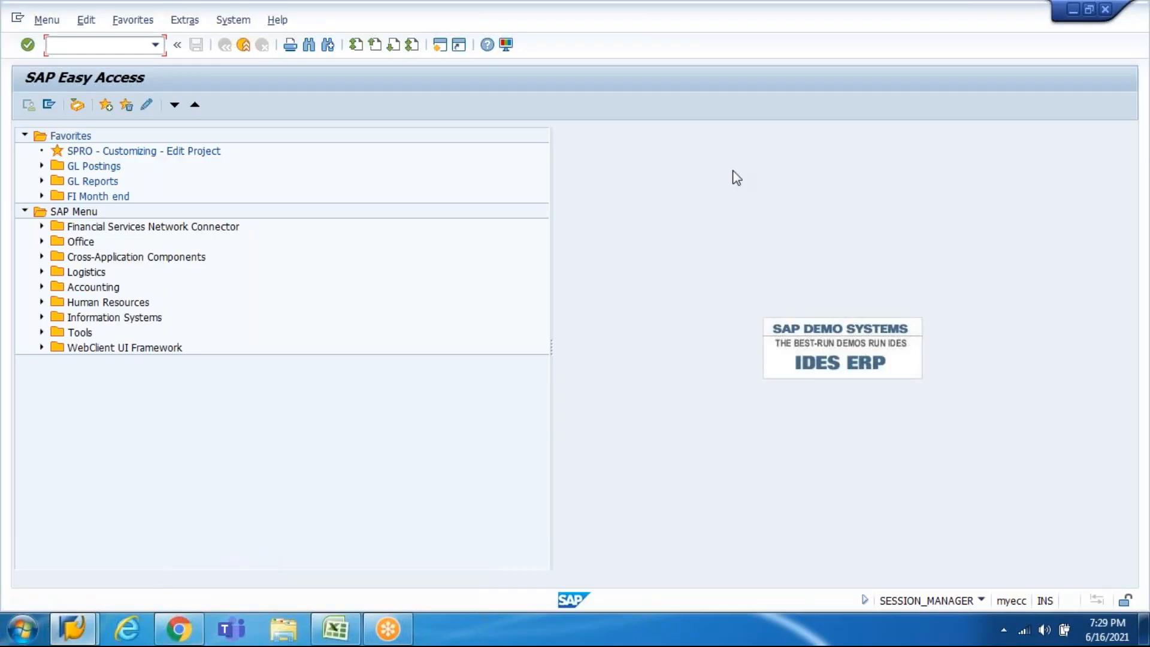
{"action": "key", "text": "alt+Tab"}
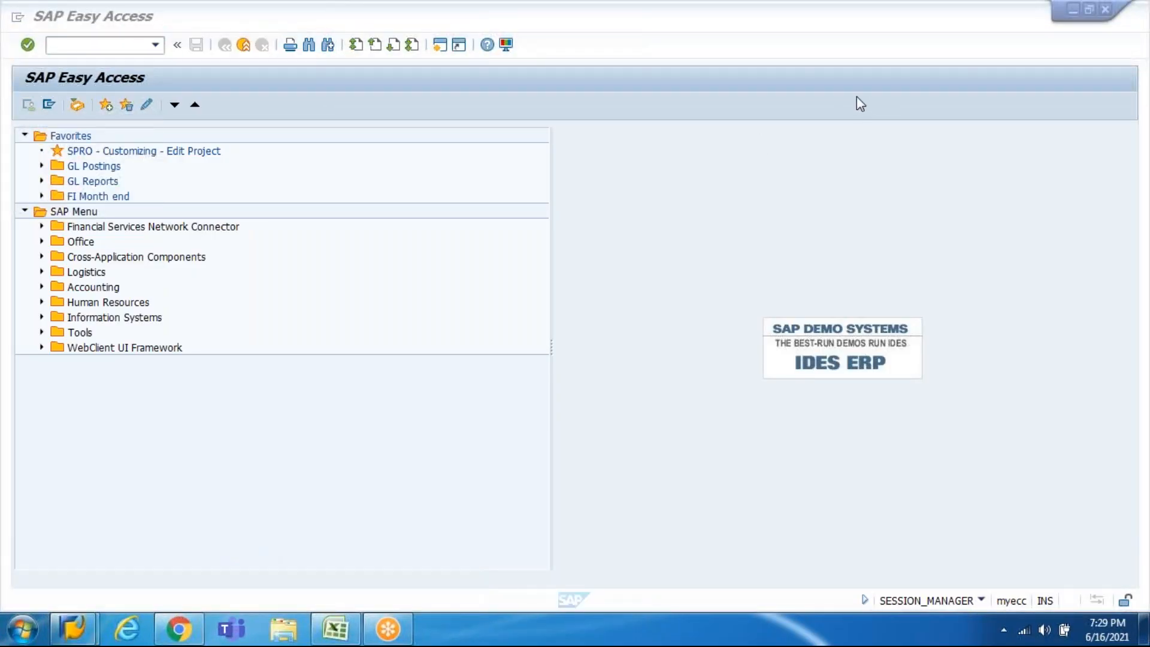
{"action": "left_click", "coordinate": [134, 40]}
{"action": "type", "text": "VA01"}
{"action": "key", "text": "Return"}
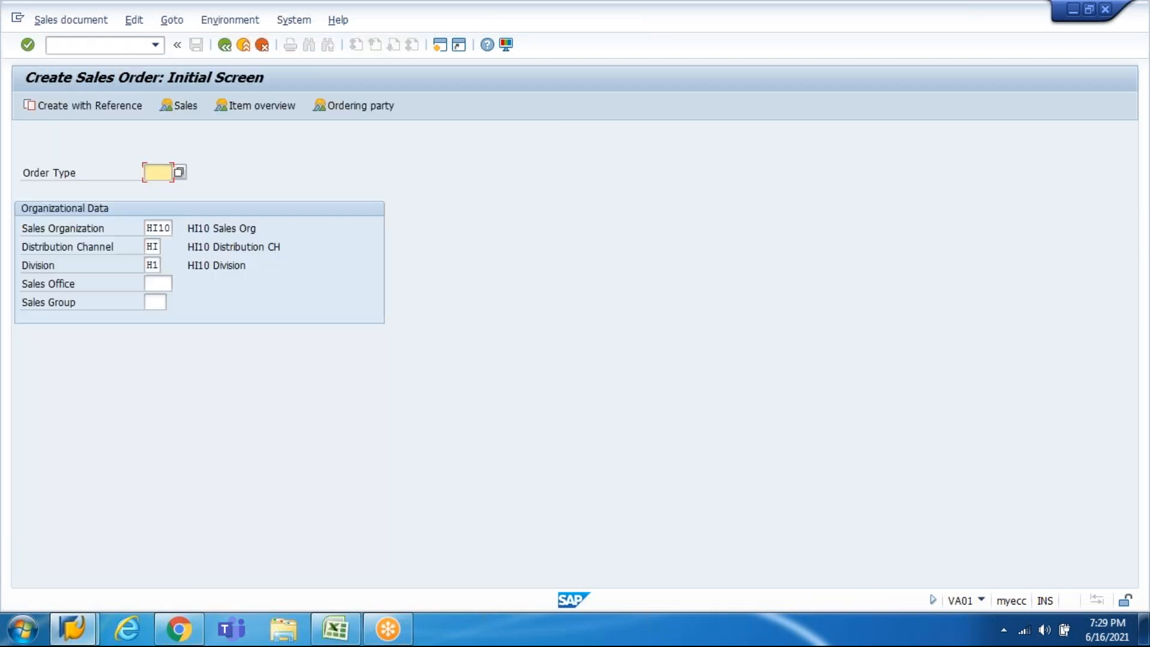
Step: Enter order type OR, sales office HI10 and sales group HI1 for the new order
{"action": "type", "text": "OR"}
{"action": "left_click", "coordinate": [159, 229]}
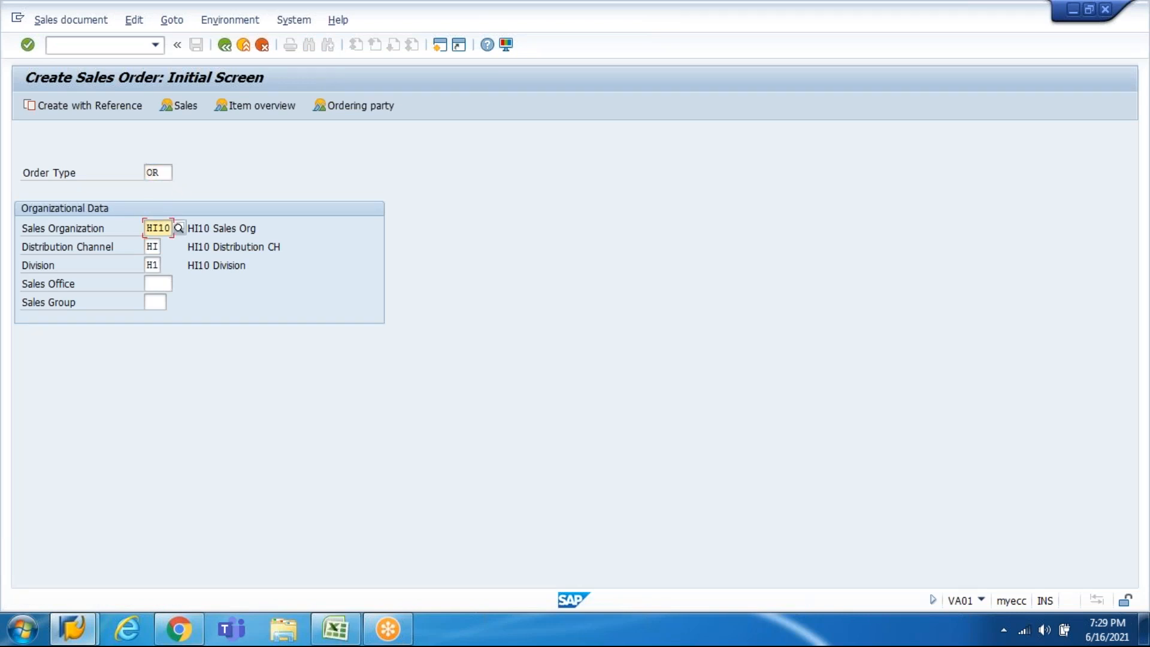
{"action": "left_click", "coordinate": [159, 264]}
{"action": "key", "text": "Tab"}
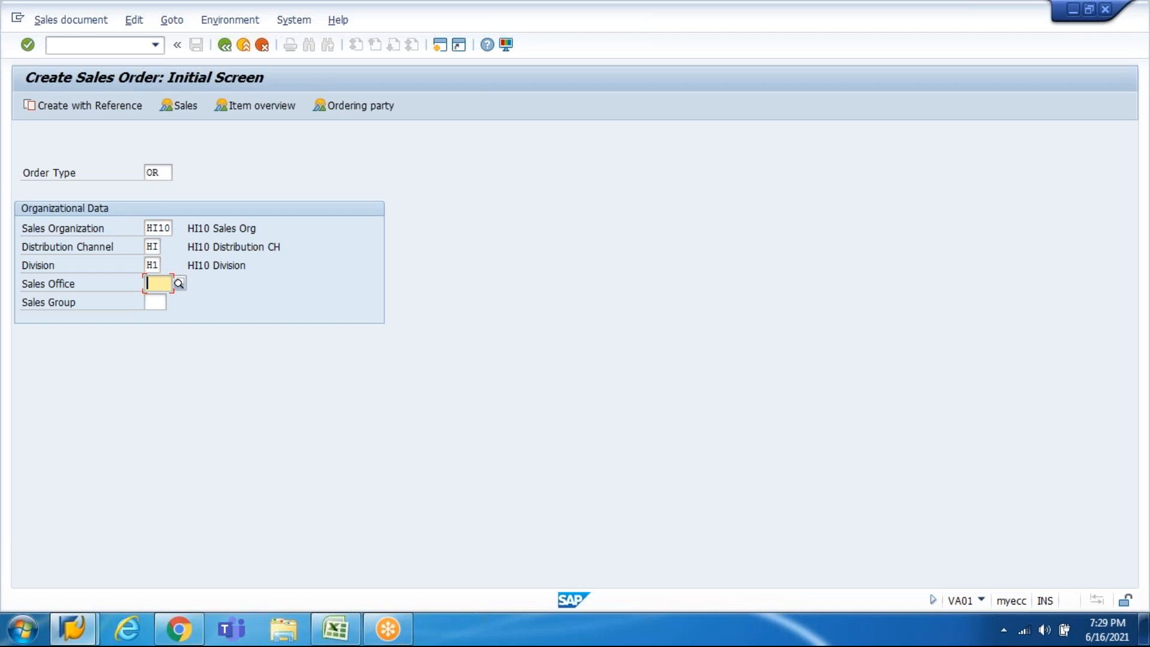
{"action": "key", "text": "Down"}
{"action": "key", "text": "Return"}
{"action": "key", "text": "Tab"}
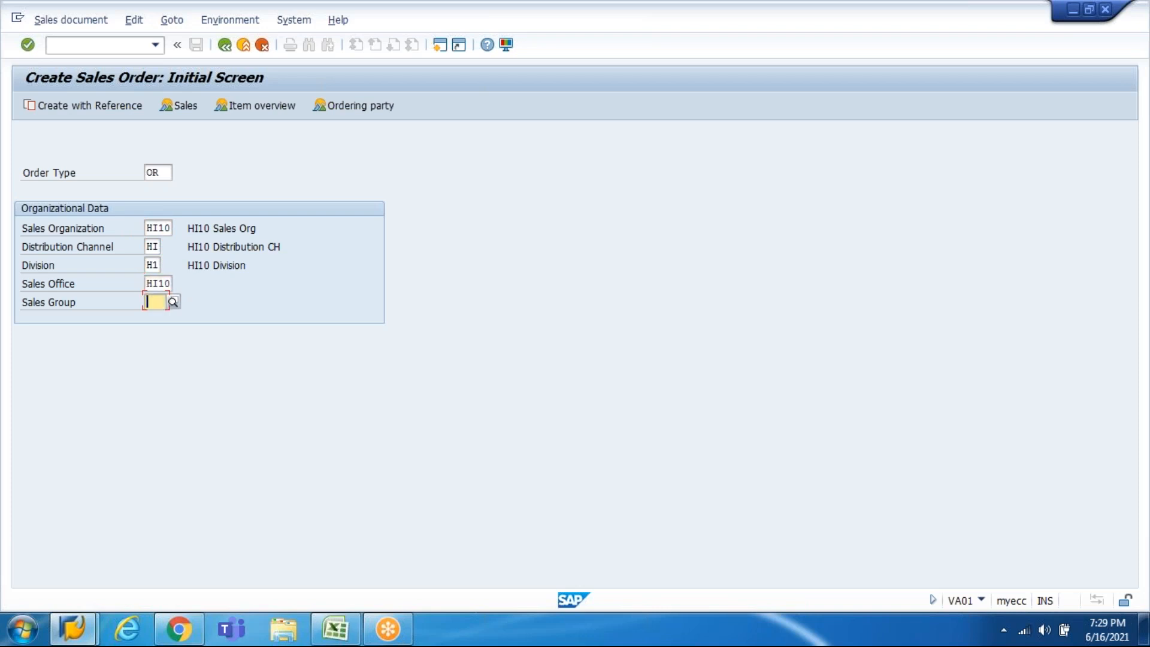
{"action": "key", "text": "Down"}
{"action": "key", "text": "Return"}
{"action": "key", "text": "Return"}
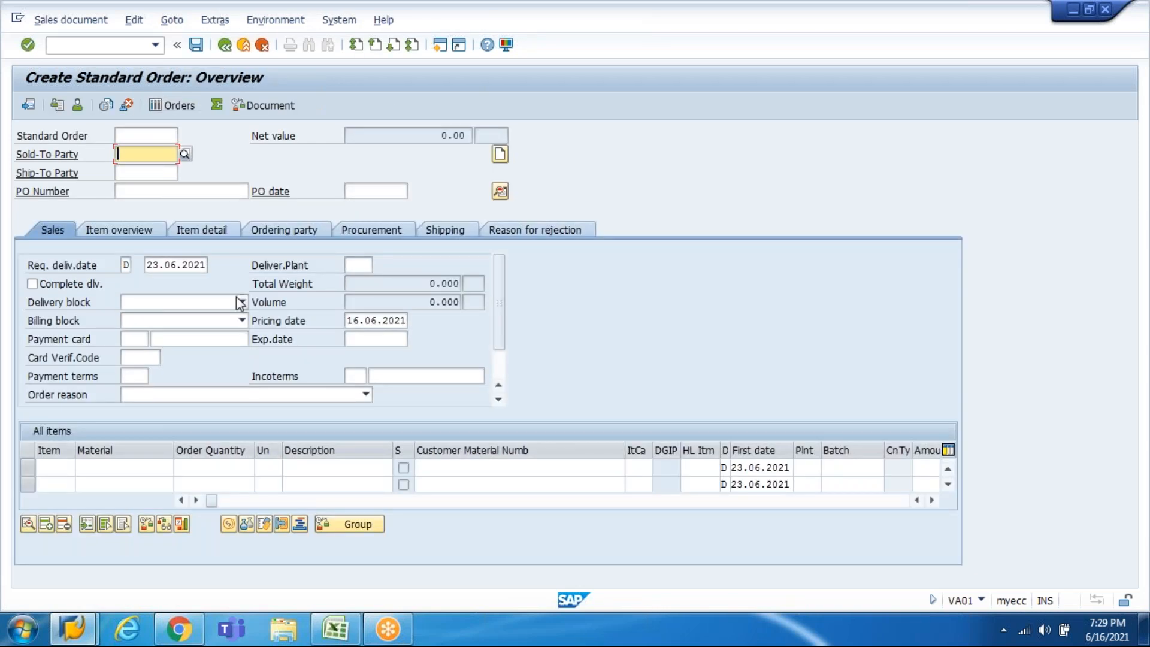
{"action": "left_click", "coordinate": [336, 628]}
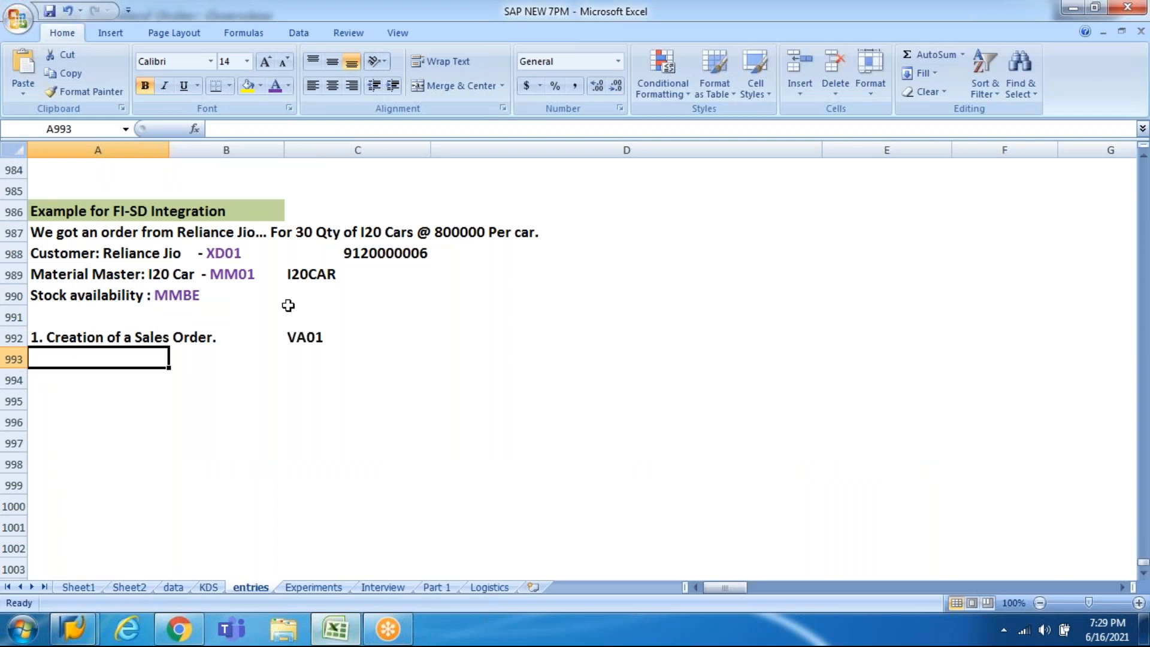
{"action": "left_click", "coordinate": [376, 252]}
{"action": "key", "text": "ctrl+c"}
{"action": "key", "text": "ctrl+v"}
{"action": "key", "text": "Return"}
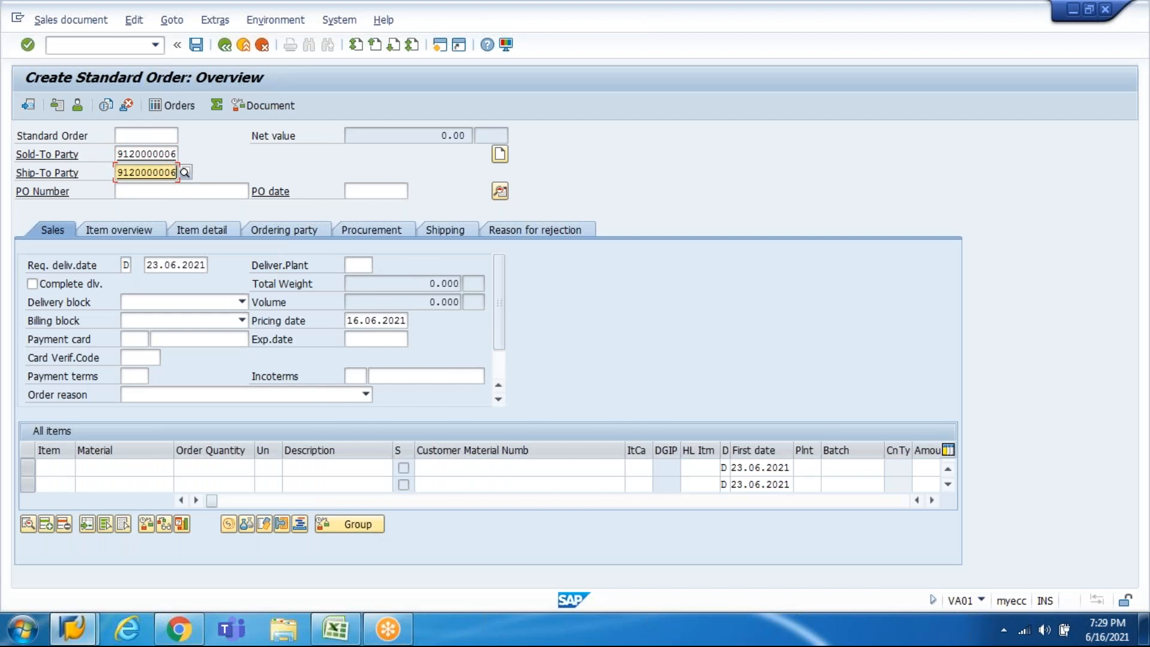
Step: Change the requested delivery date to 16.06.2021 and submit the order header
{"action": "key", "text": "Tab"}
{"action": "key", "text": "Tab"}
{"action": "key", "text": "Tab"}
{"action": "key", "text": "shift+Tab"}
{"action": "key", "text": "shift+Tab"}
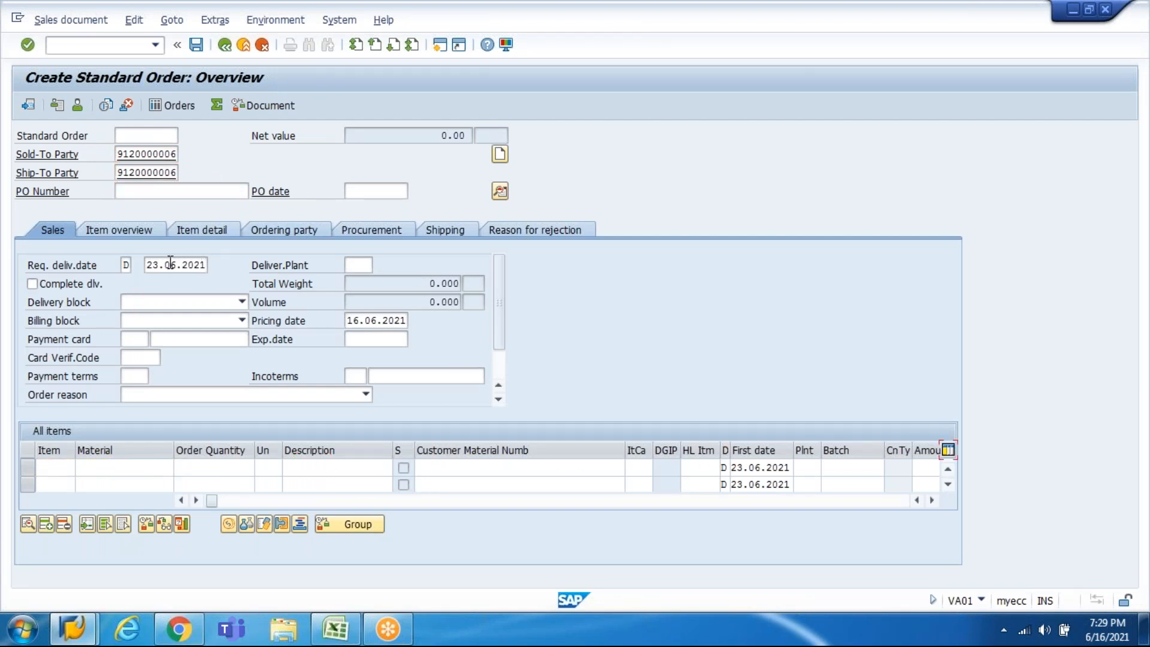
{"action": "double_click", "coordinate": [153, 264]}
{"action": "type", "text": "16"}
{"action": "key", "text": "Return"}
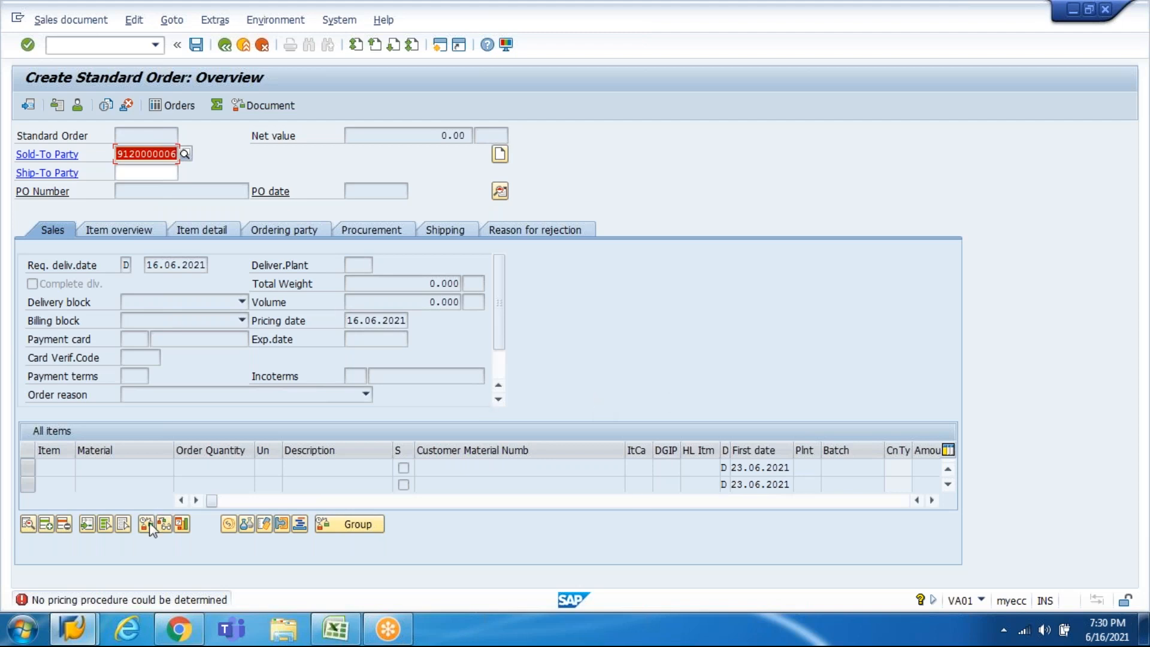
{"action": "left_click", "coordinate": [129, 601]}
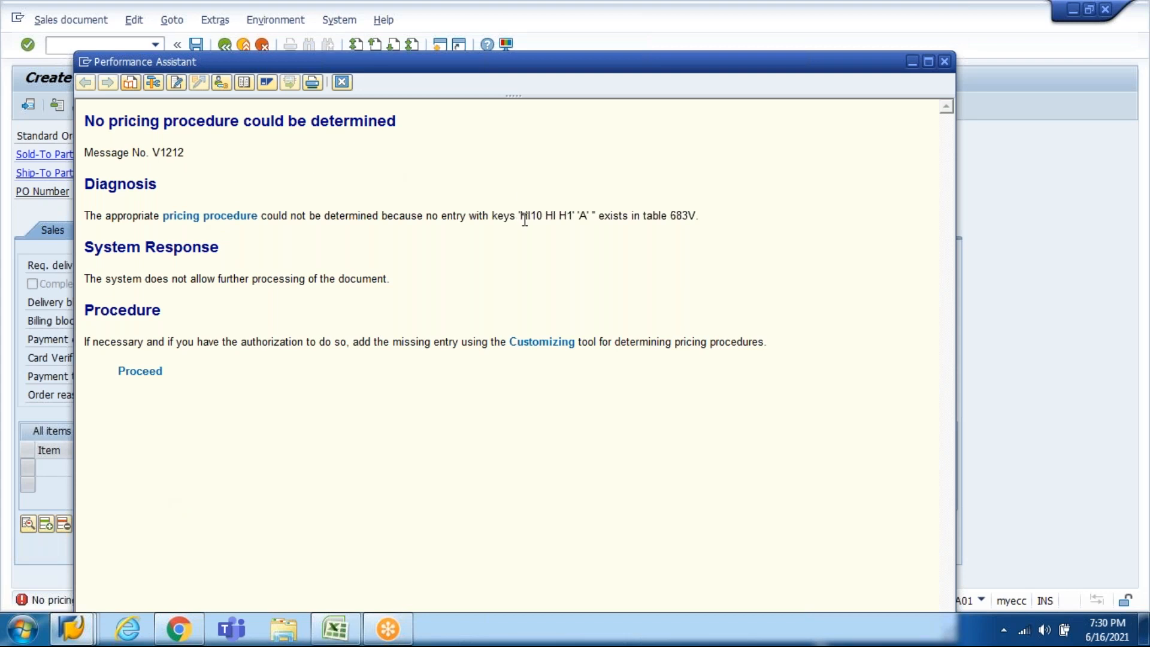
{"action": "left_click_drag", "start_coordinate": [520, 217], "coordinate": [581, 219]}
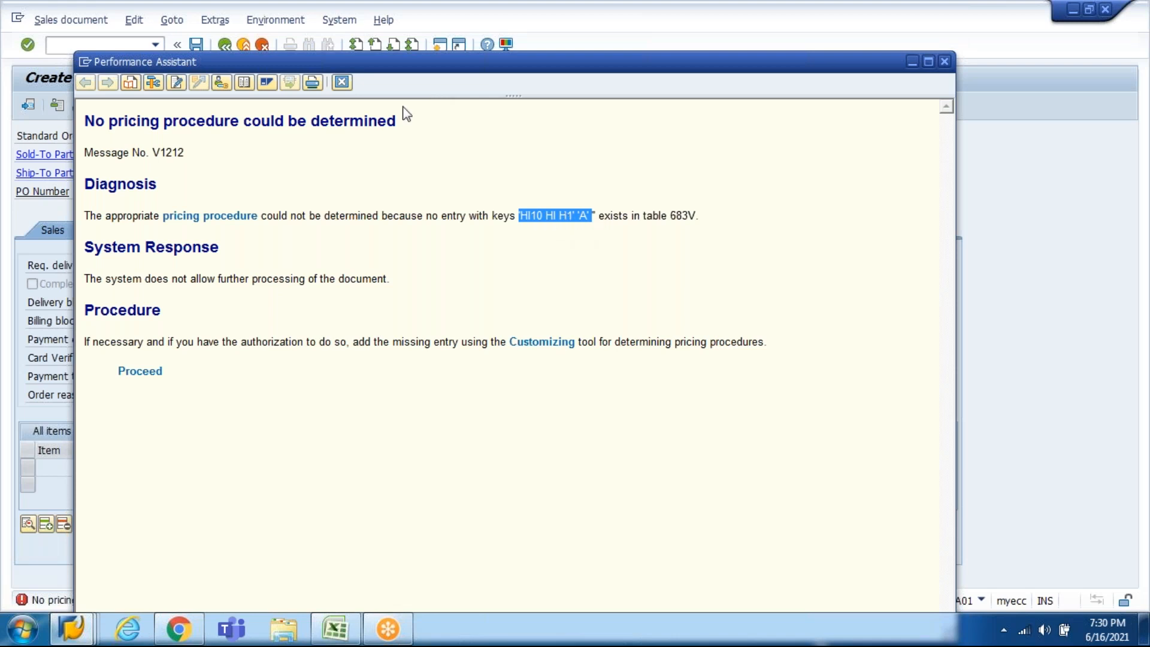
{"action": "left_click", "coordinate": [342, 82]}
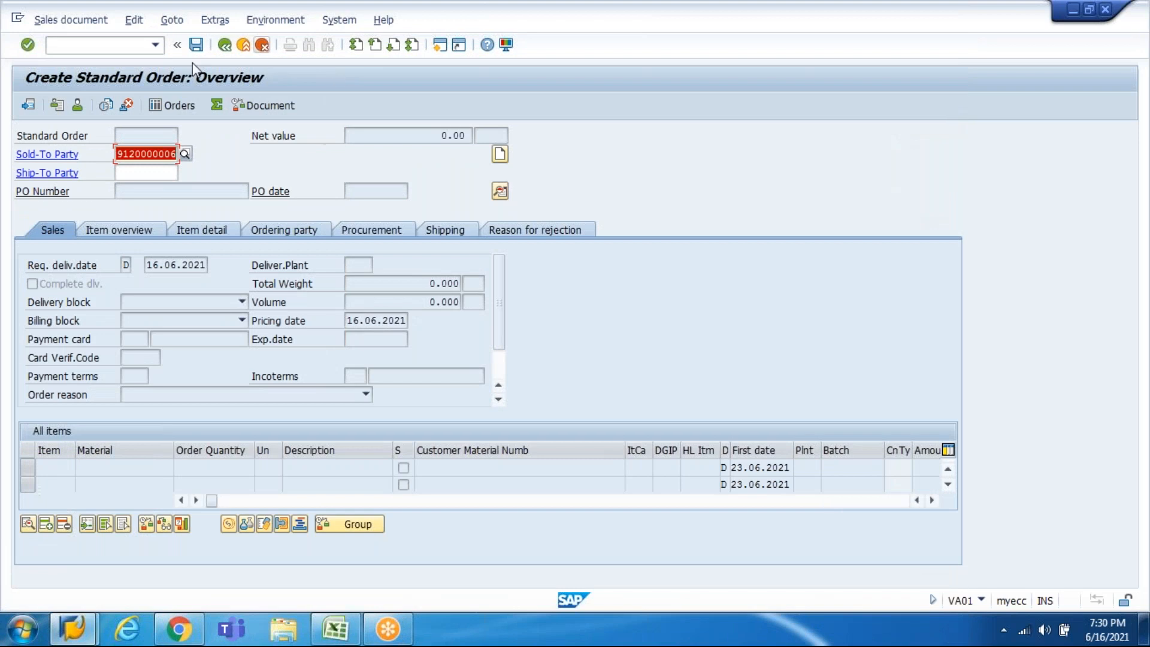
Step: Discard the unfinished sales order without saving and restart VA01
{"action": "left_click", "coordinate": [242, 51]}
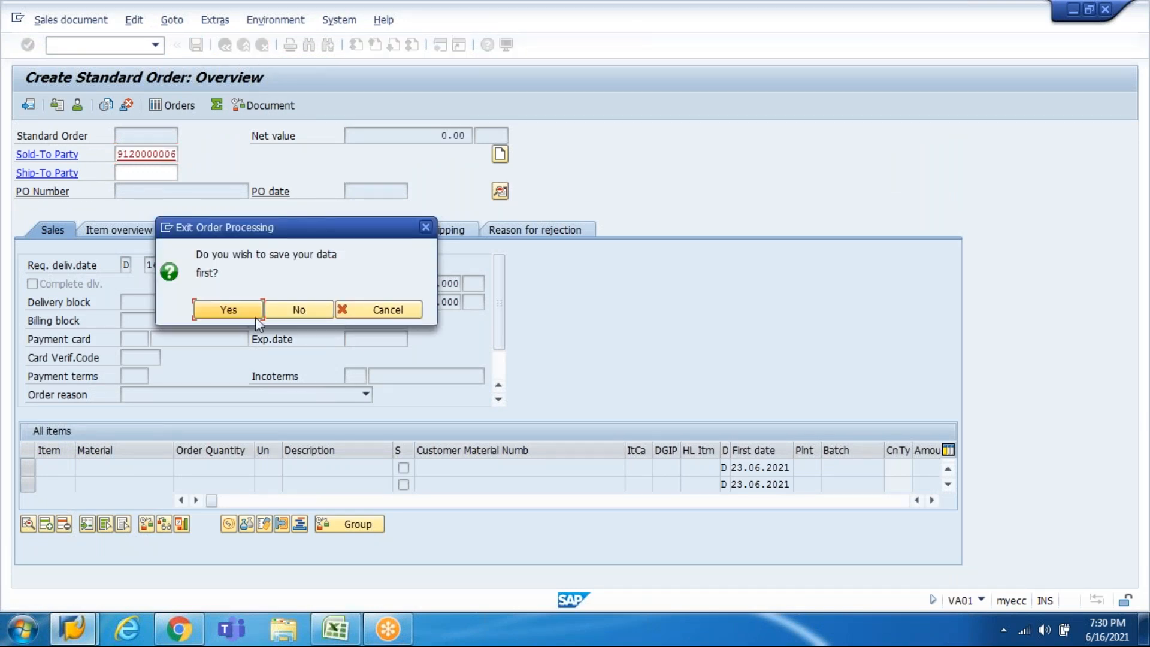
{"action": "left_click", "coordinate": [295, 309]}
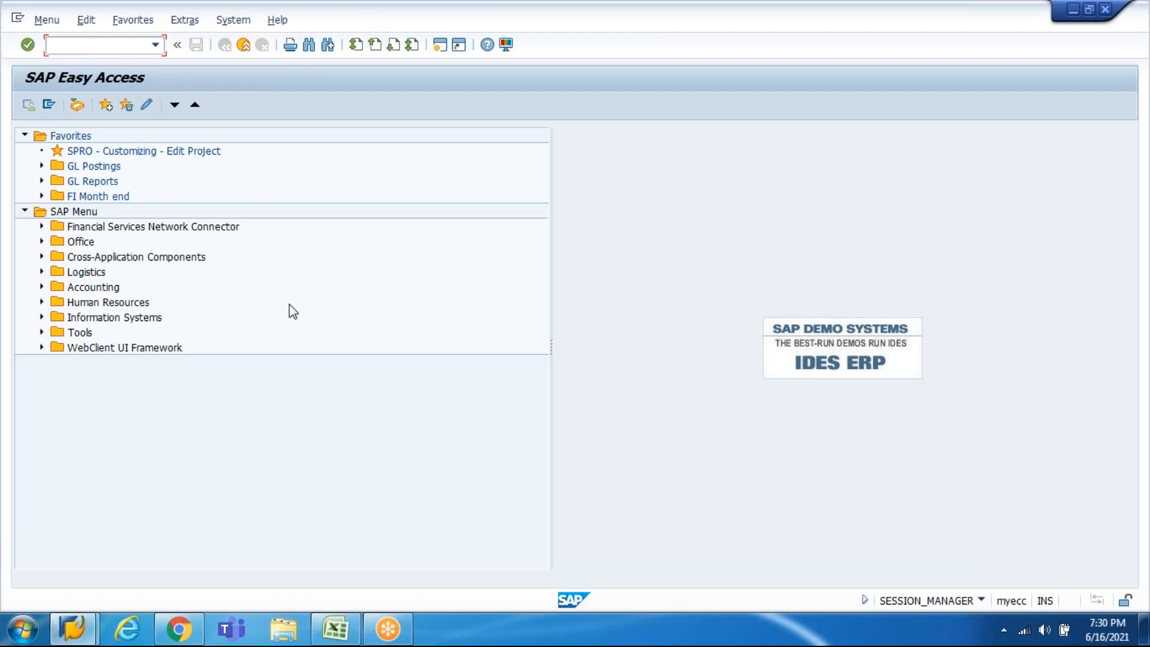
{"action": "type", "text": "VA01"}
{"action": "key", "text": "Return"}
{"action": "key", "text": "Tab"}
{"action": "key", "text": "Tab"}
{"action": "key", "text": "Tab"}
{"action": "key", "text": "Tab"}
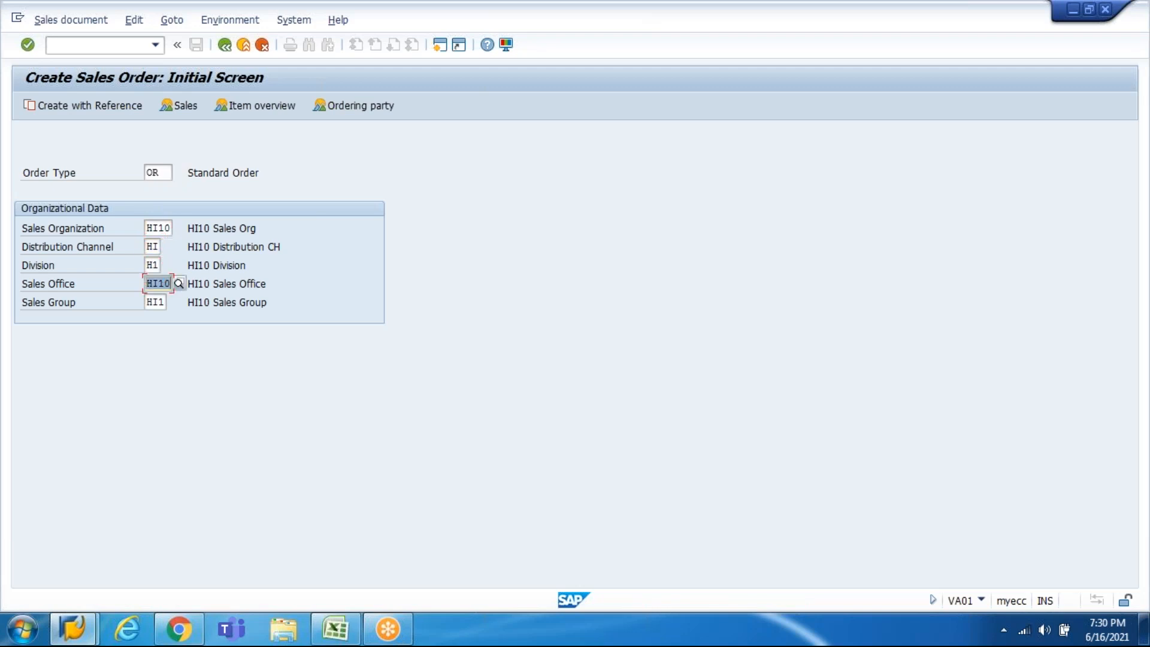
{"action": "key", "text": "Delete"}
{"action": "key", "text": "Tab"}
{"action": "key", "text": "Delete"}
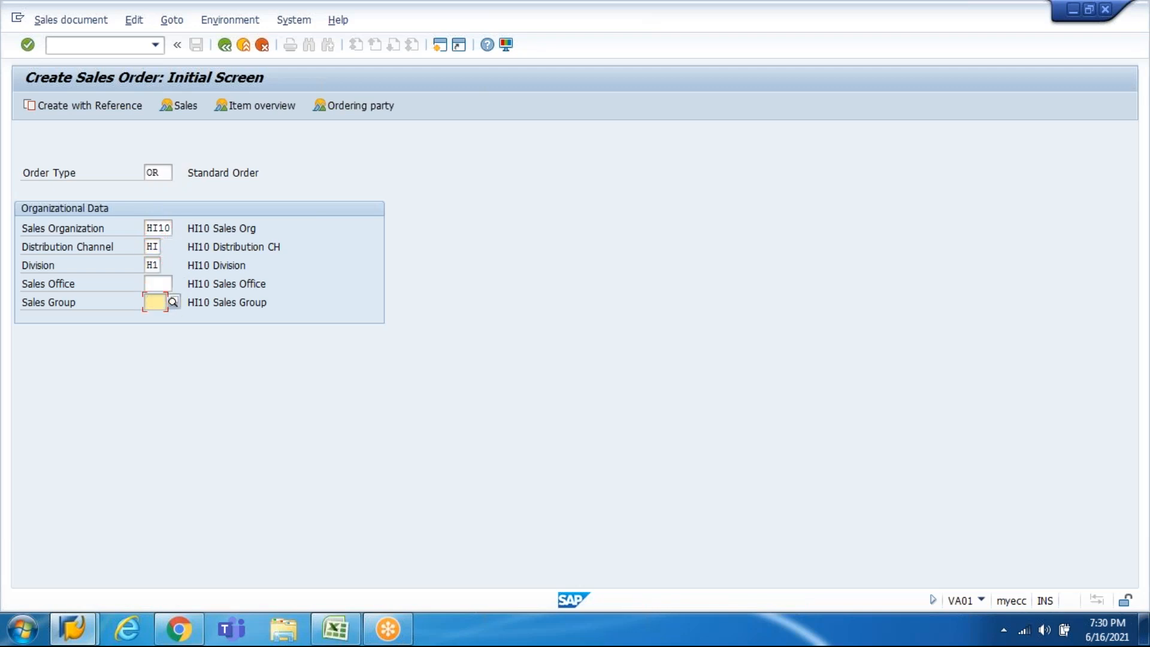
{"action": "key", "text": "Return"}
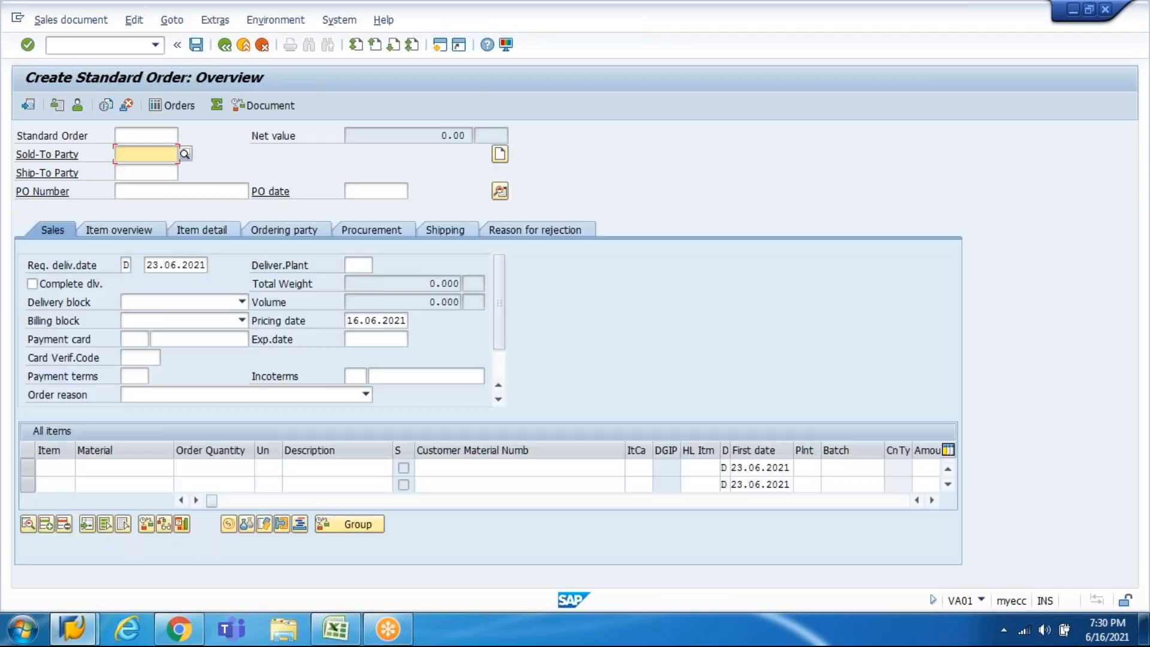
{"action": "key", "text": "space"}
{"action": "key", "text": "Down"}
{"action": "key", "text": "Return"}
{"action": "key", "text": "Return"}
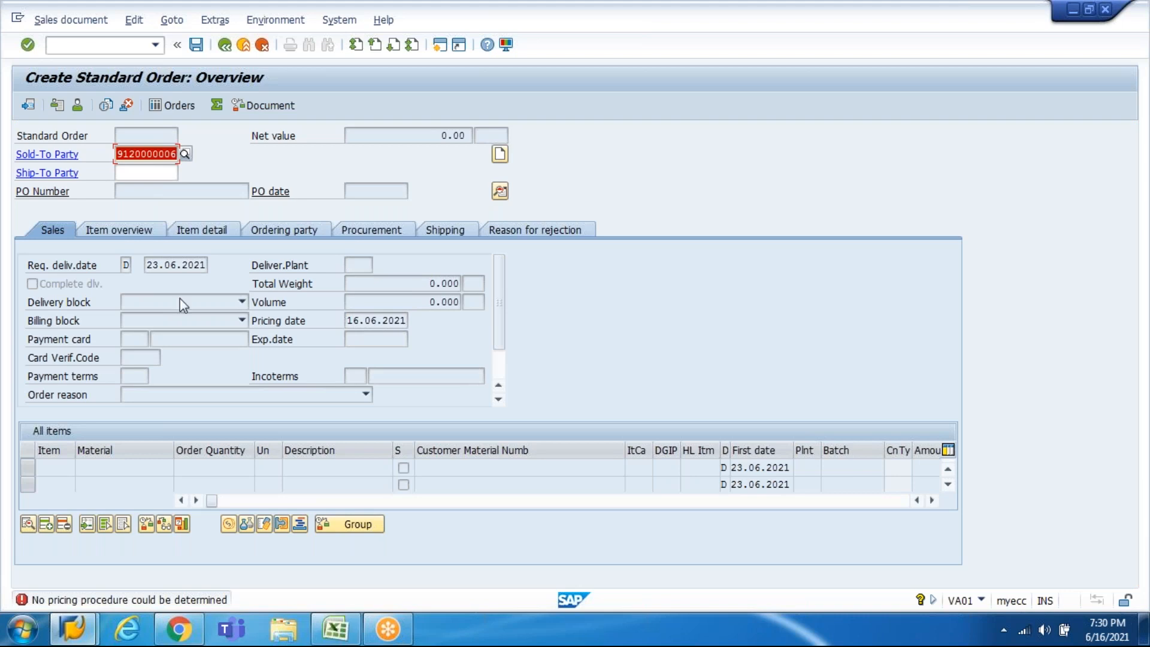
Step: Resubmit the sold-to party and mark table name 683V in the pricing error explanation
{"action": "left_click", "coordinate": [165, 154]}
{"action": "key", "text": "Return"}
{"action": "double_click", "coordinate": [133, 599]}
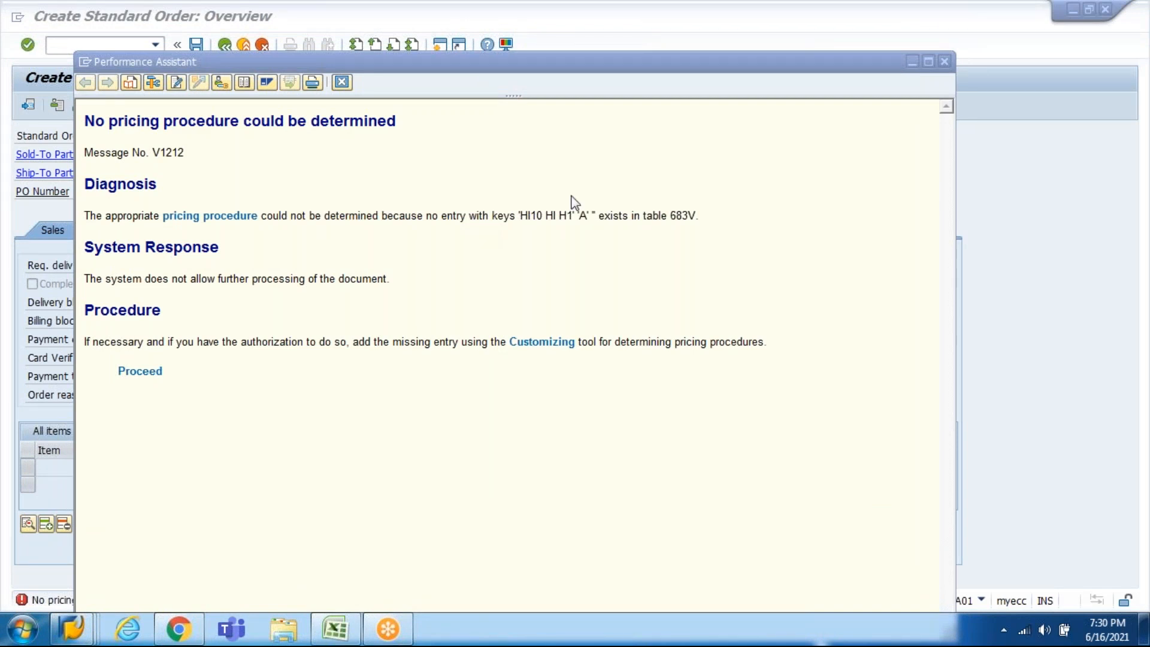
{"action": "triple_click", "coordinate": [681, 212]}
{"action": "left_click", "coordinate": [681, 223]}
{"action": "left_click_drag", "start_coordinate": [670, 215], "coordinate": [694, 214]}
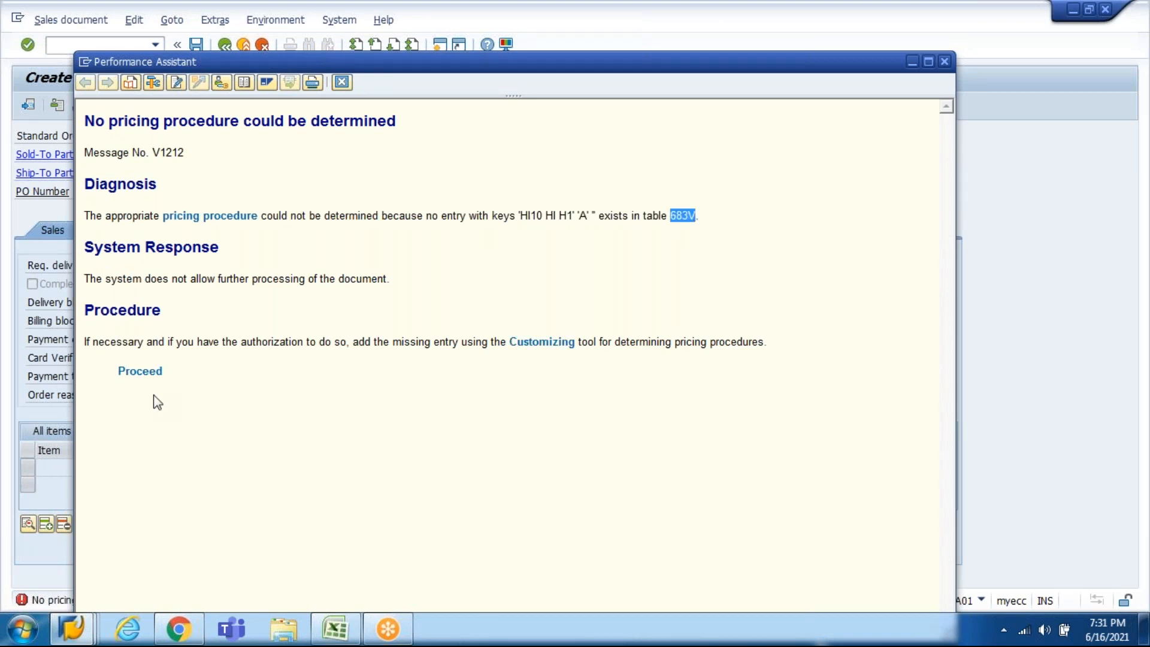
Step: Try the suggested pricing procedure fix, close the explanation and exit to the main menu
{"action": "left_click", "coordinate": [140, 374]}
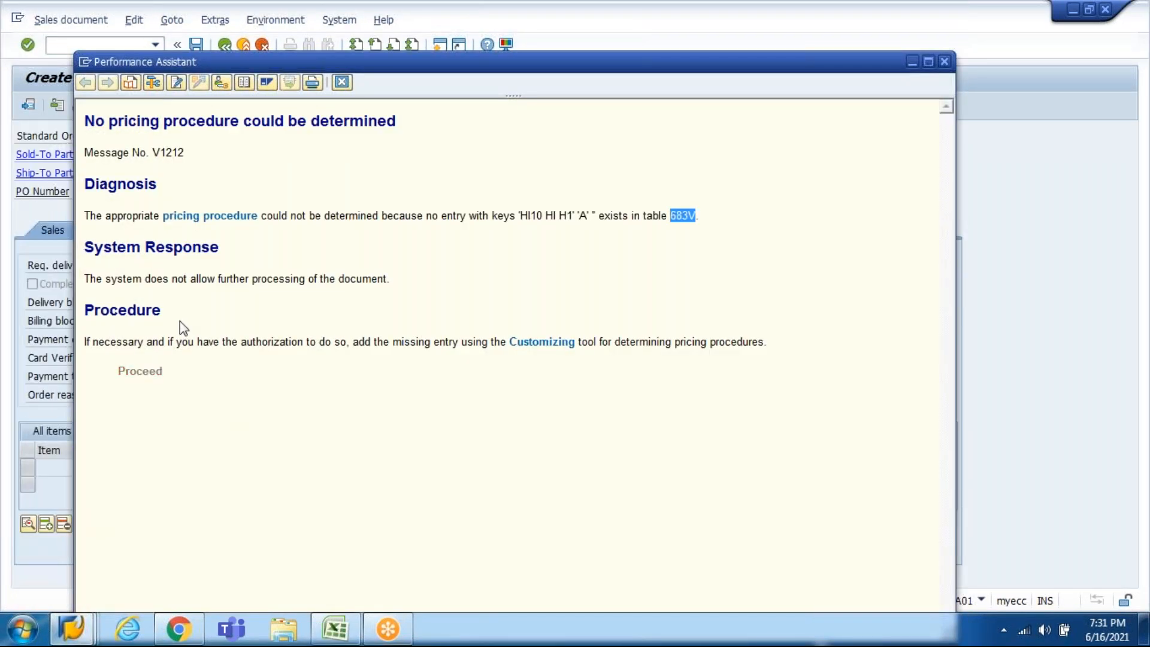
{"action": "left_click", "coordinate": [84, 67]}
{"action": "left_click", "coordinate": [151, 178]}
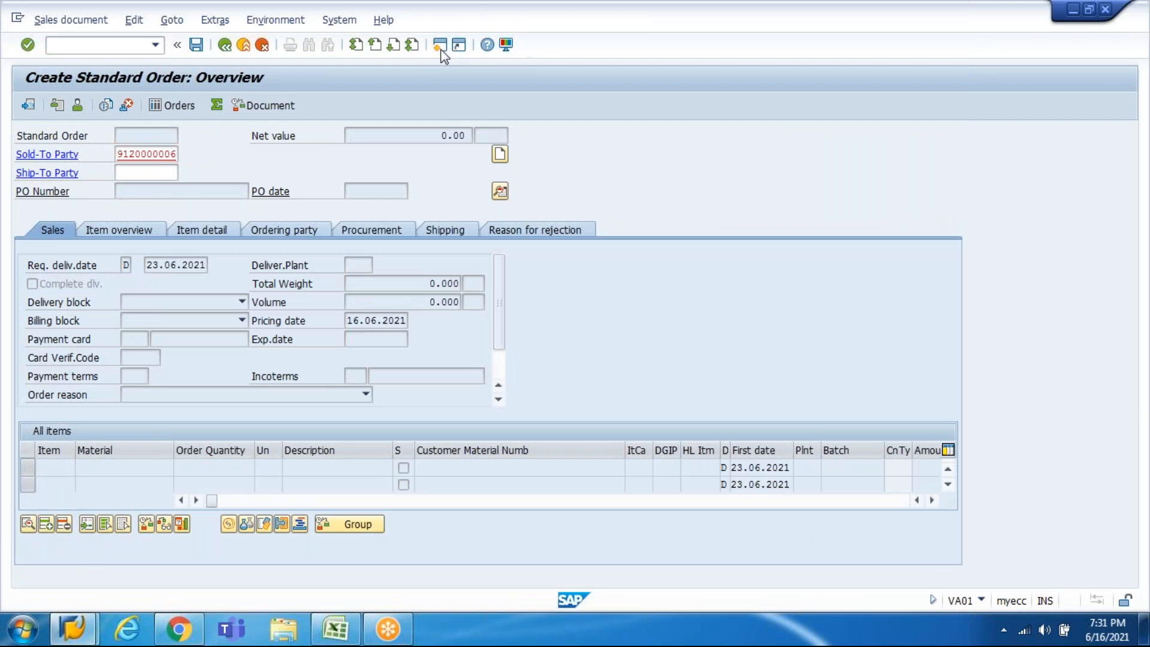
{"action": "key", "text": "shift+F3"}
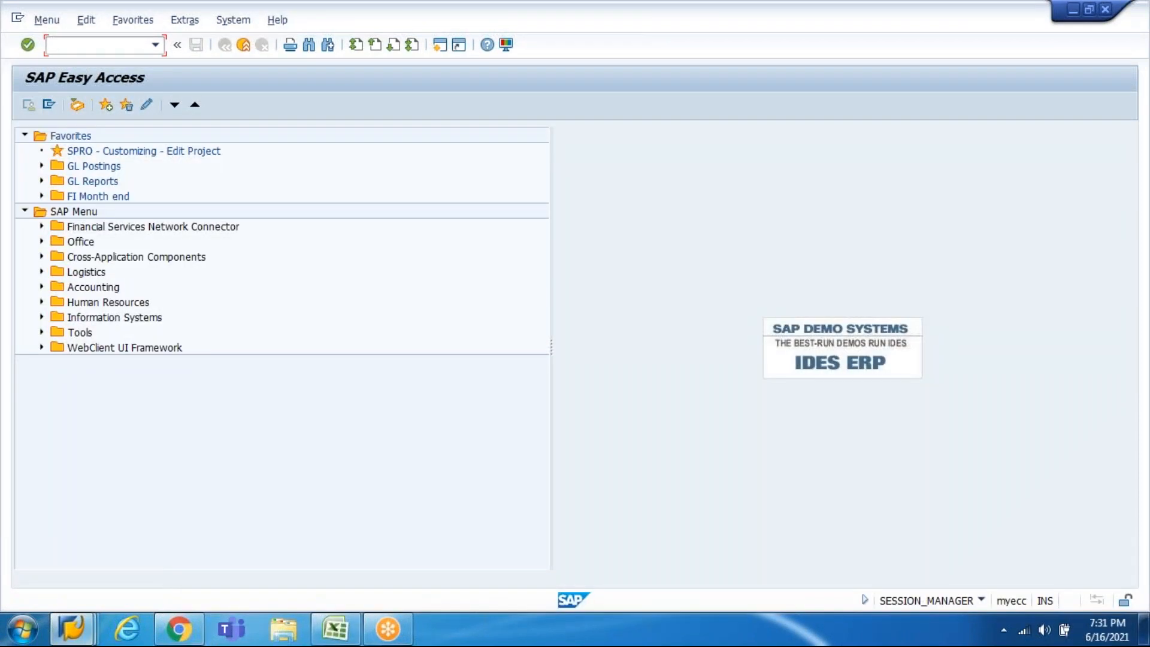
Step: Open SE16N and try table names 638V and T638V, neither of which is found
{"action": "type", "text": "se16n"}
{"action": "key", "text": "Return"}
{"action": "key", "text": "ctrl+v"}
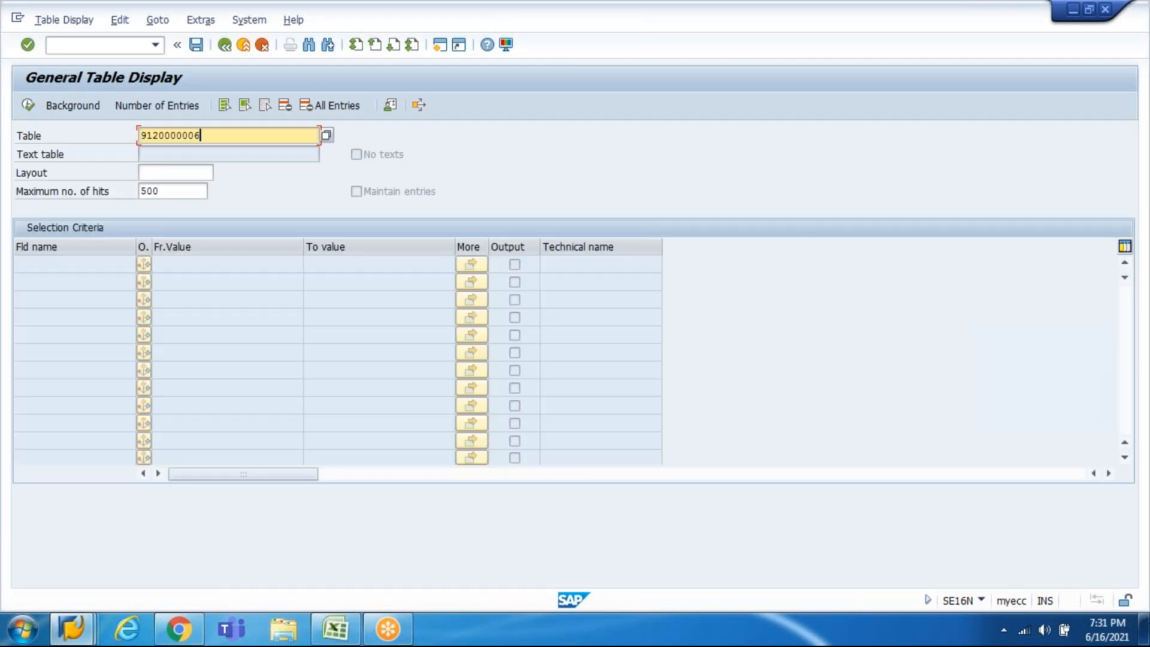
{"action": "key", "text": "ctrl+a"}
{"action": "type", "text": "638V"}
{"action": "key", "text": "Return"}
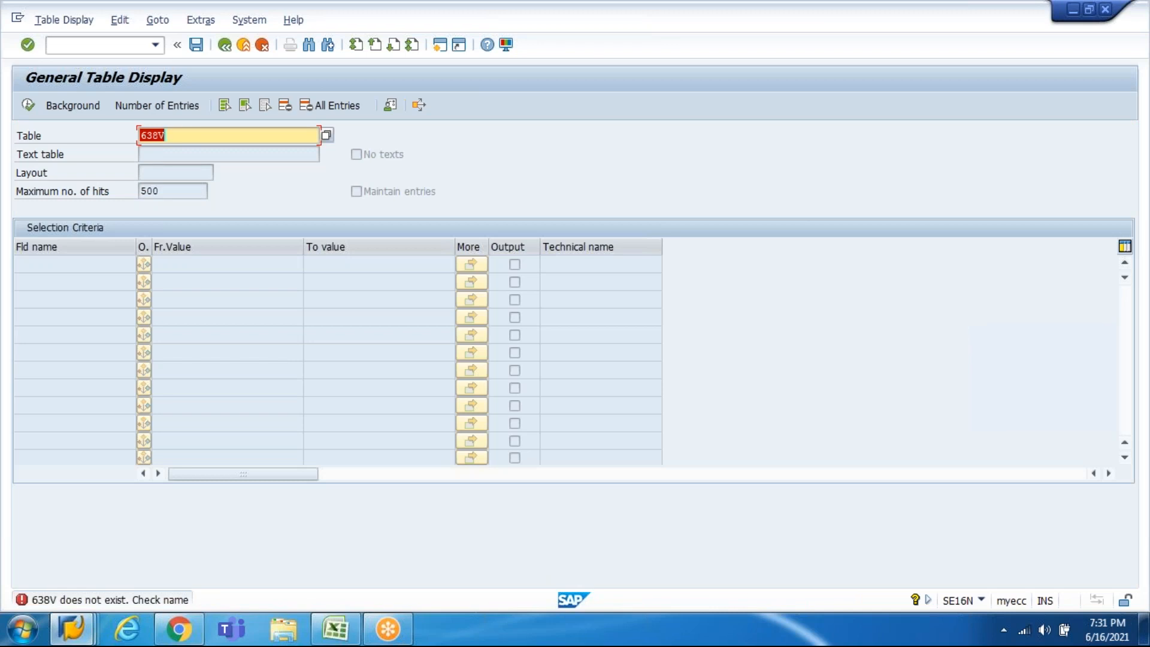
{"action": "key", "text": "Home"}
{"action": "type", "text": "T"}
{"action": "key", "text": "Return"}
Step: Re-check the sales order to reopen the pricing error explanation
{"action": "key", "text": "alt+Tab"}
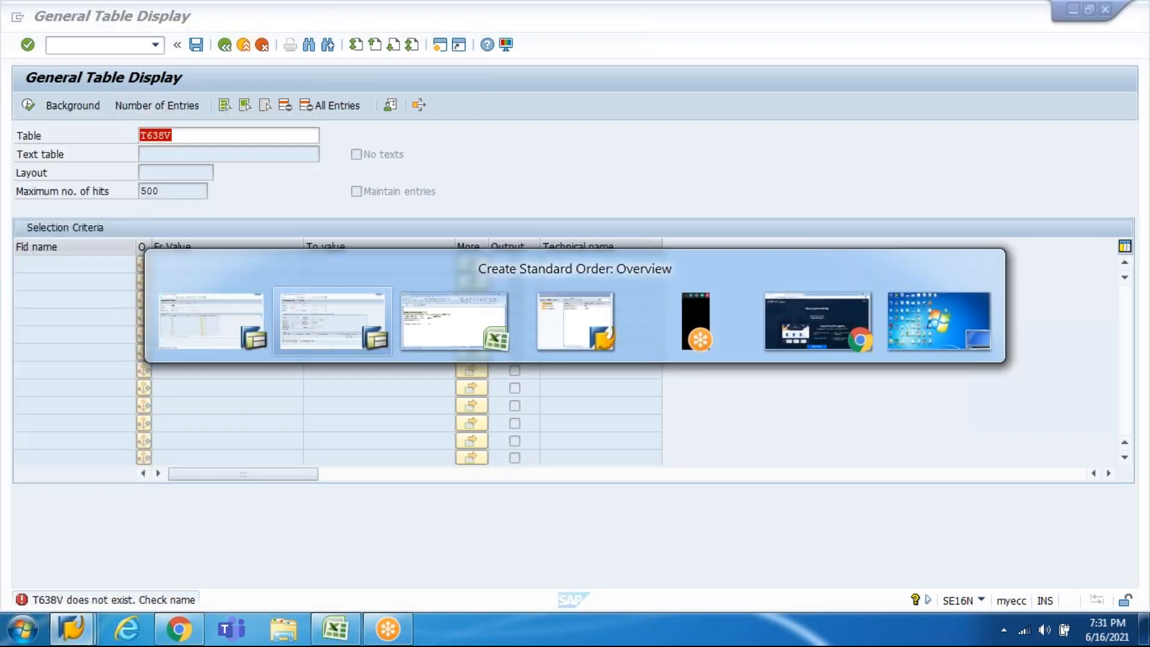
{"action": "key", "text": "Return"}
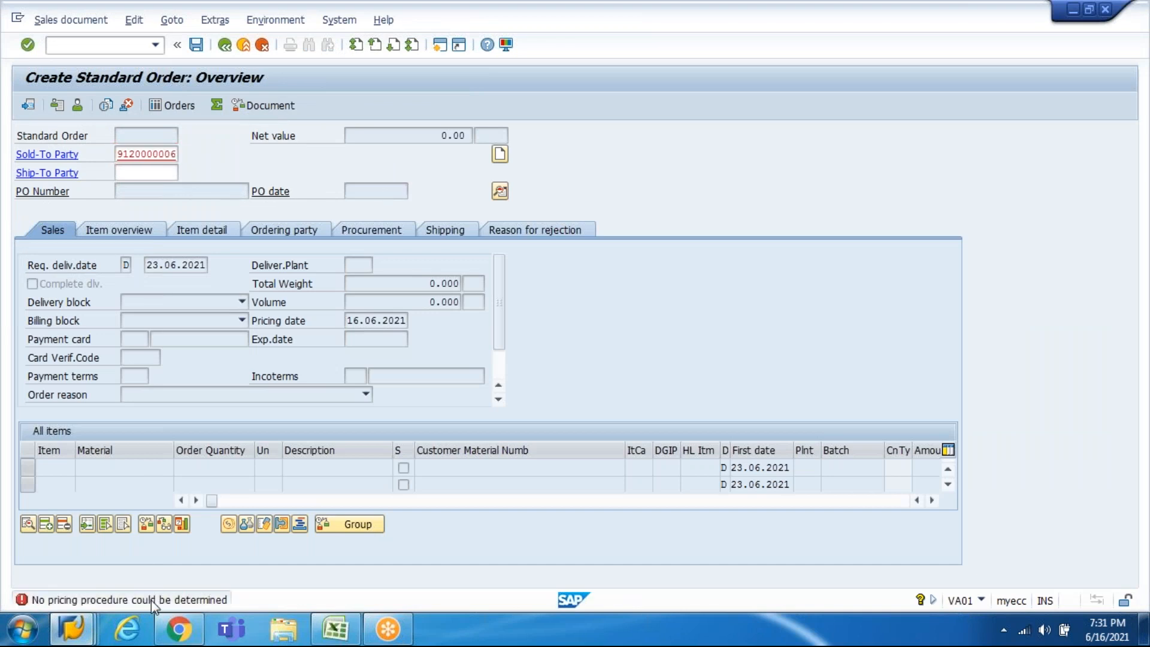
{"action": "double_click", "coordinate": [151, 599]}
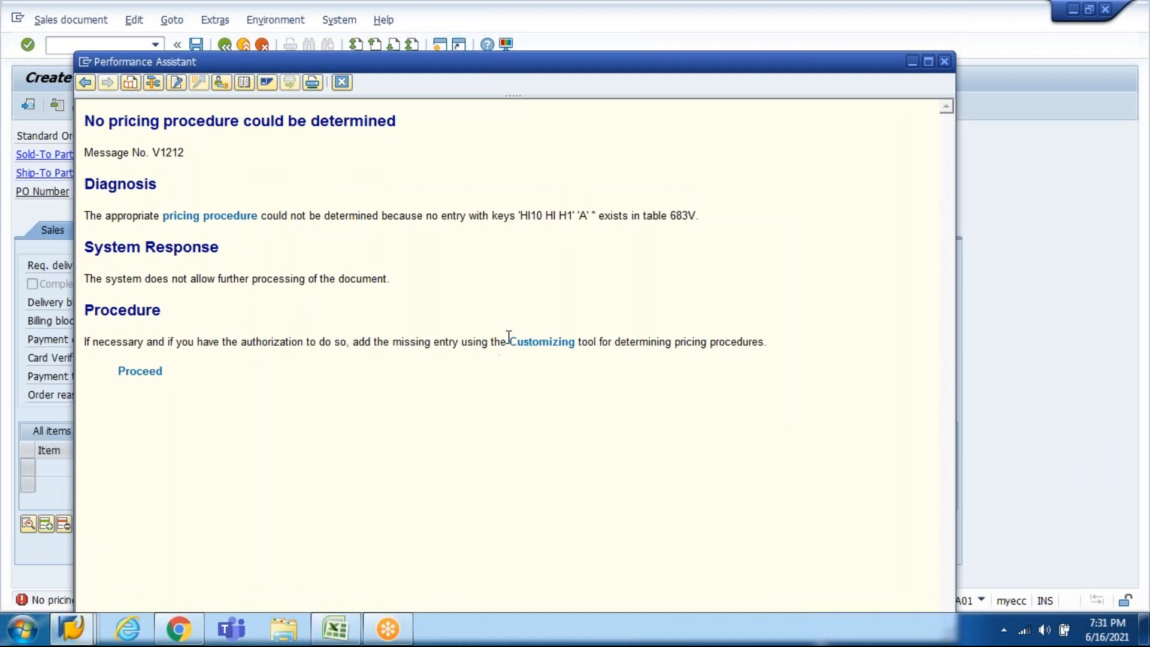
Step: Enter table T683V in SE16N and load its selection fields
{"action": "key", "text": "alt+Tab"}
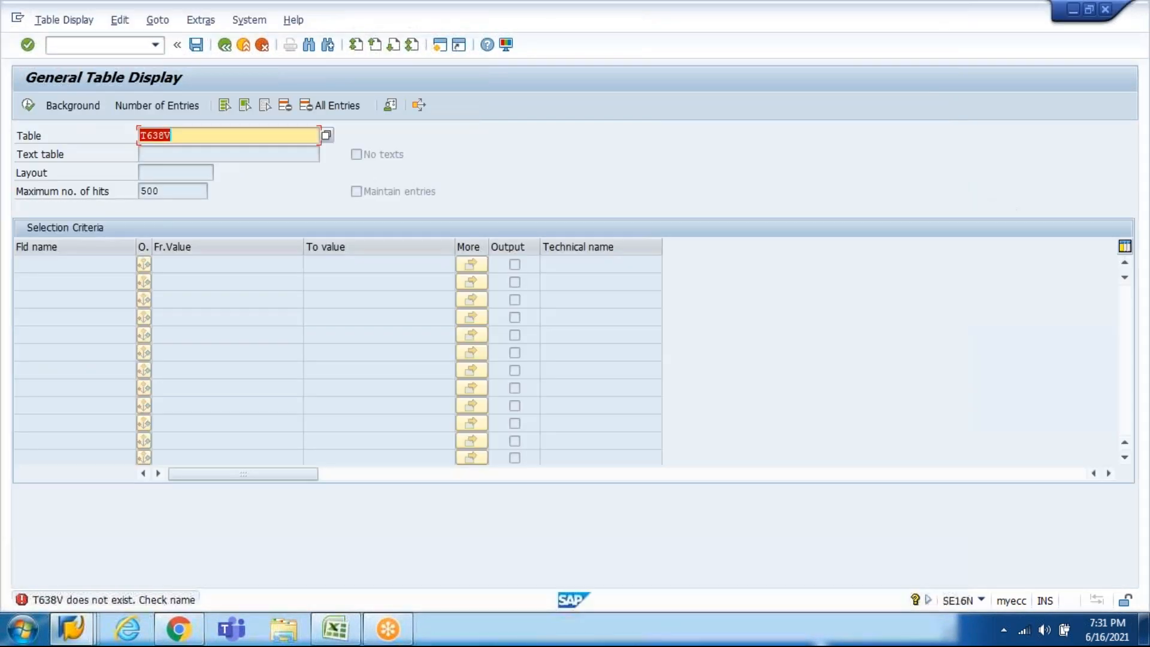
{"action": "type", "text": "683V"}
{"action": "key", "text": "Return"}
{"action": "key", "text": "Home"}
{"action": "type", "text": "t"}
{"action": "key", "text": "Return"}
{"action": "key", "text": "Return"}
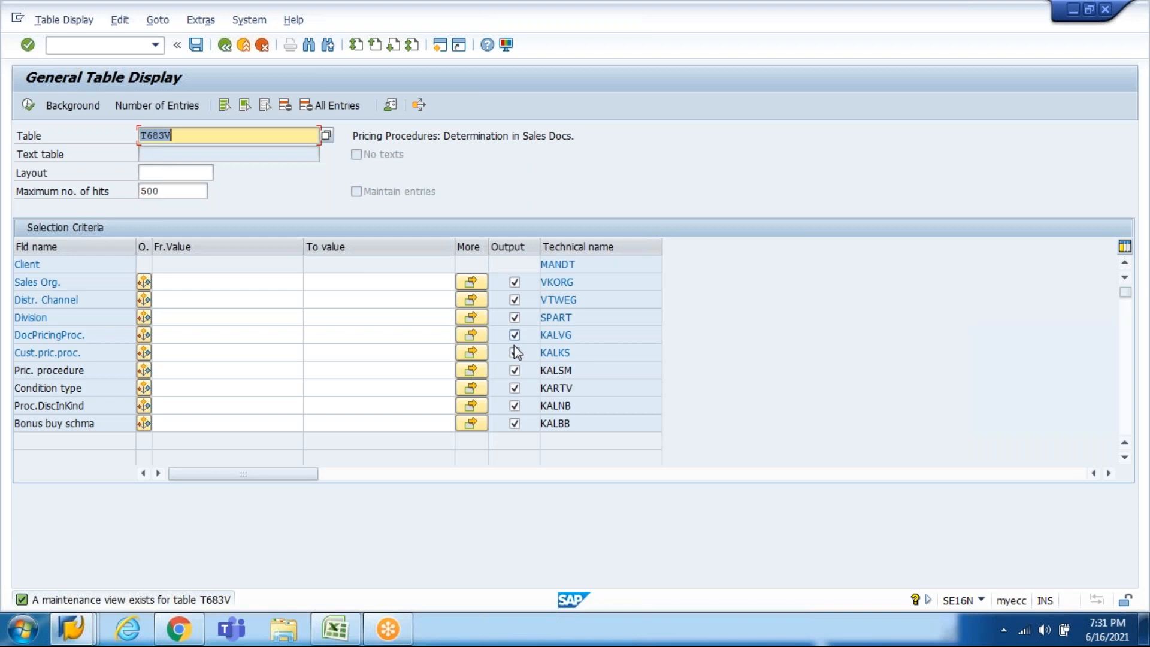
Step: List T683V entries for sales org HI10 and inspect the row's HI, H1, A and 1 values
{"action": "left_click", "coordinate": [217, 281]}
{"action": "type", "text": "HI"}
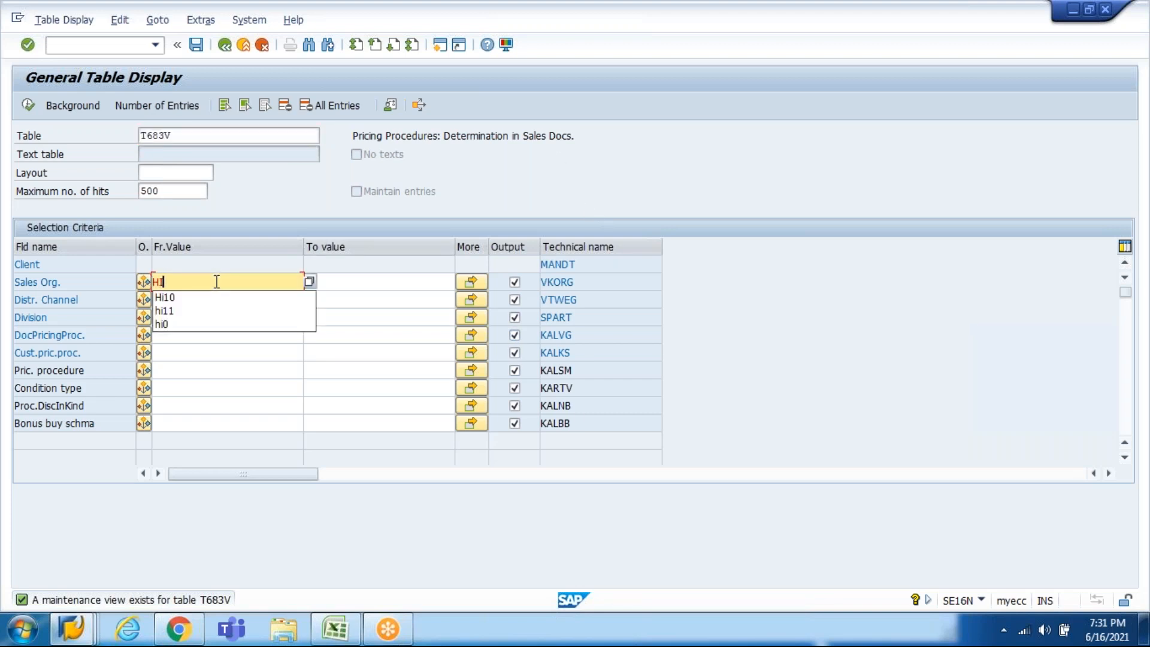
{"action": "type", "text": "10"}
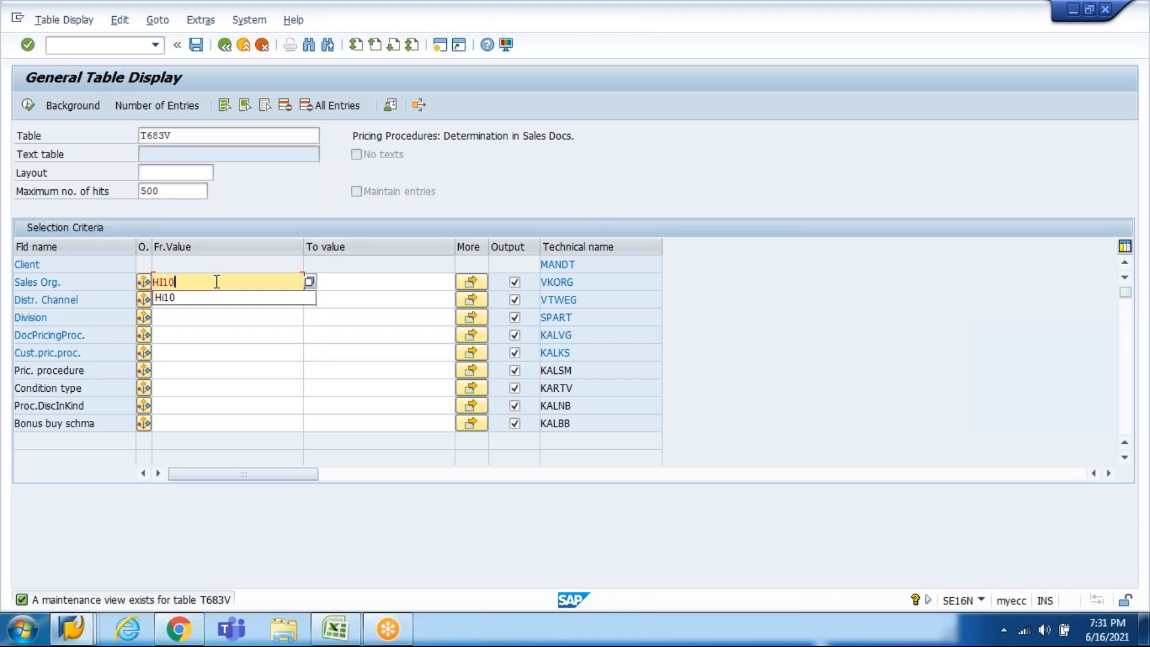
{"action": "left_click", "coordinate": [30, 112]}
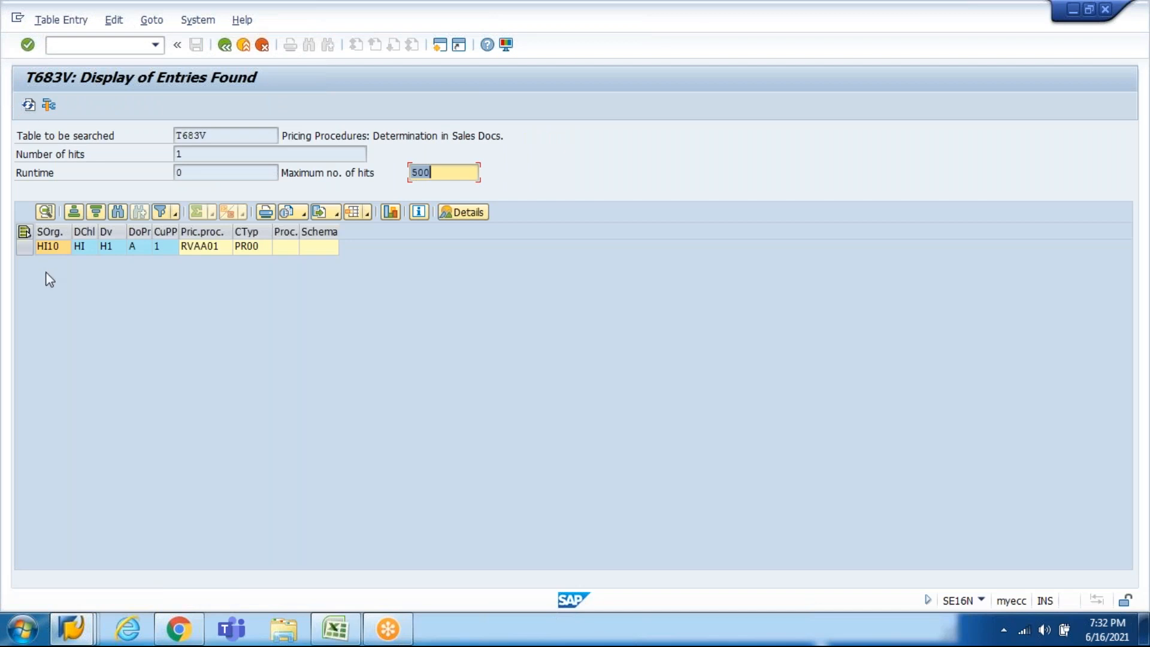
{"action": "left_click", "coordinate": [53, 254]}
{"action": "left_click", "coordinate": [77, 254]}
{"action": "left_click", "coordinate": [107, 252]}
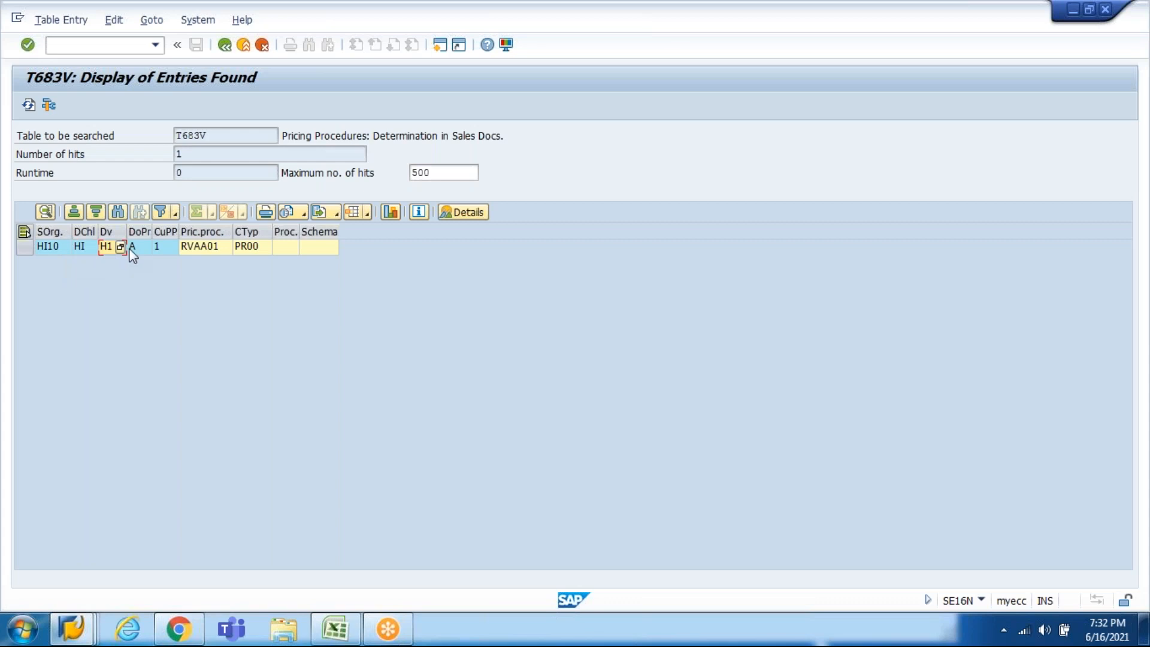
{"action": "left_click", "coordinate": [133, 254]}
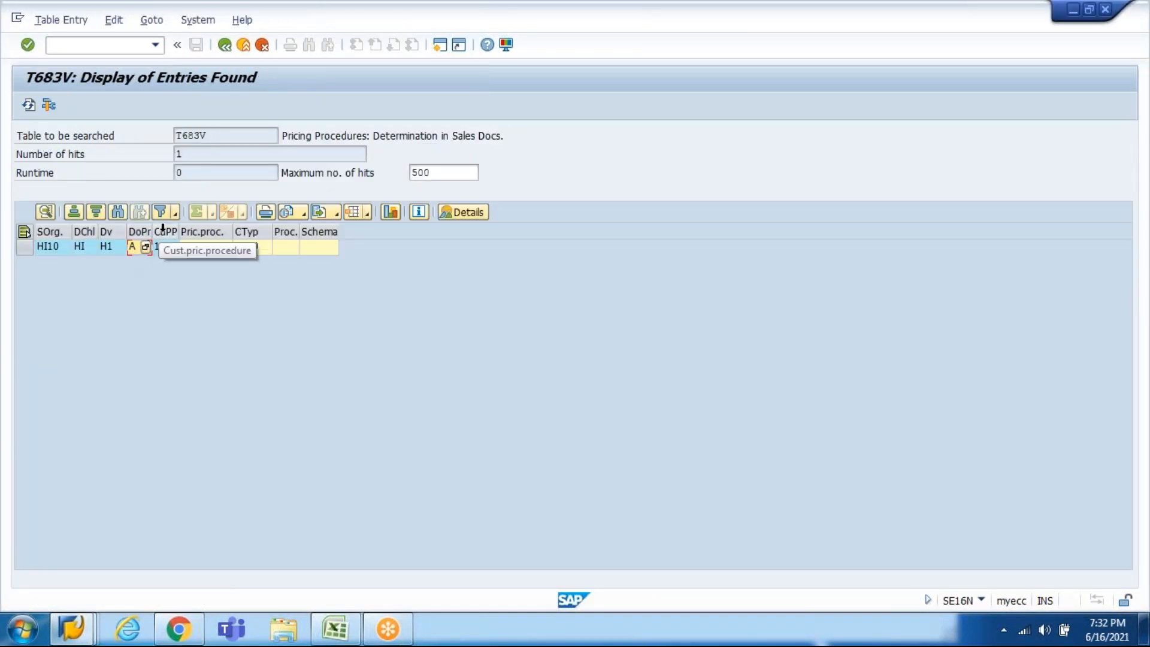
{"action": "left_click", "coordinate": [167, 252]}
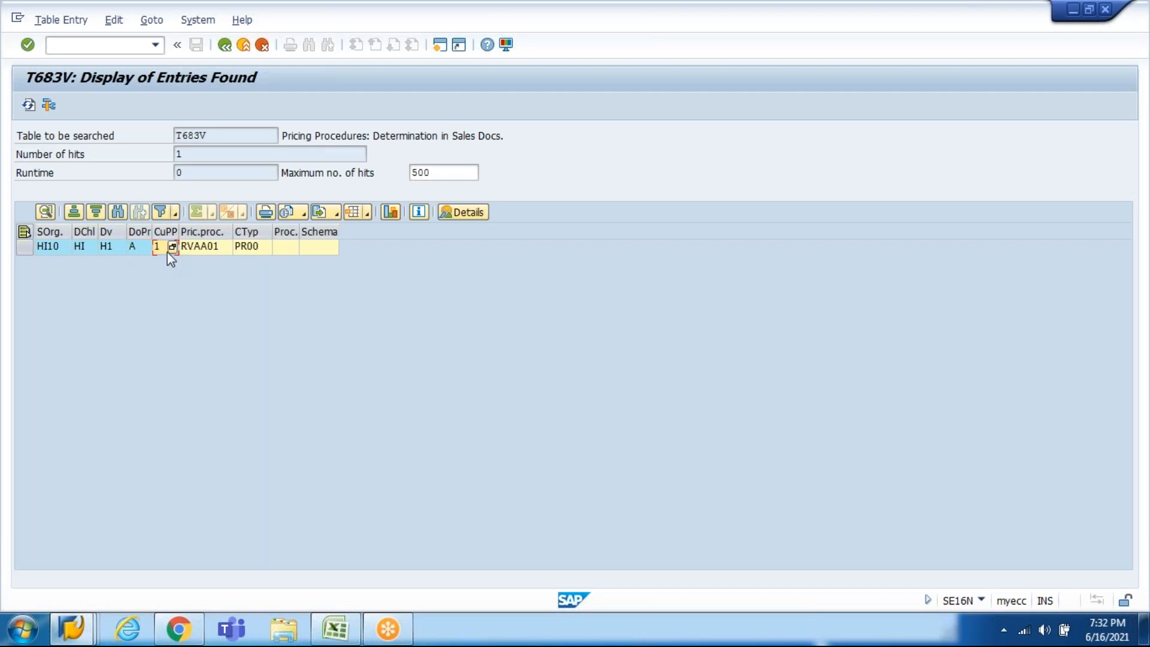
Step: Close the error explanation and open customer change XD02 in a new session
{"action": "mouse_move", "coordinate": [71, 628]}
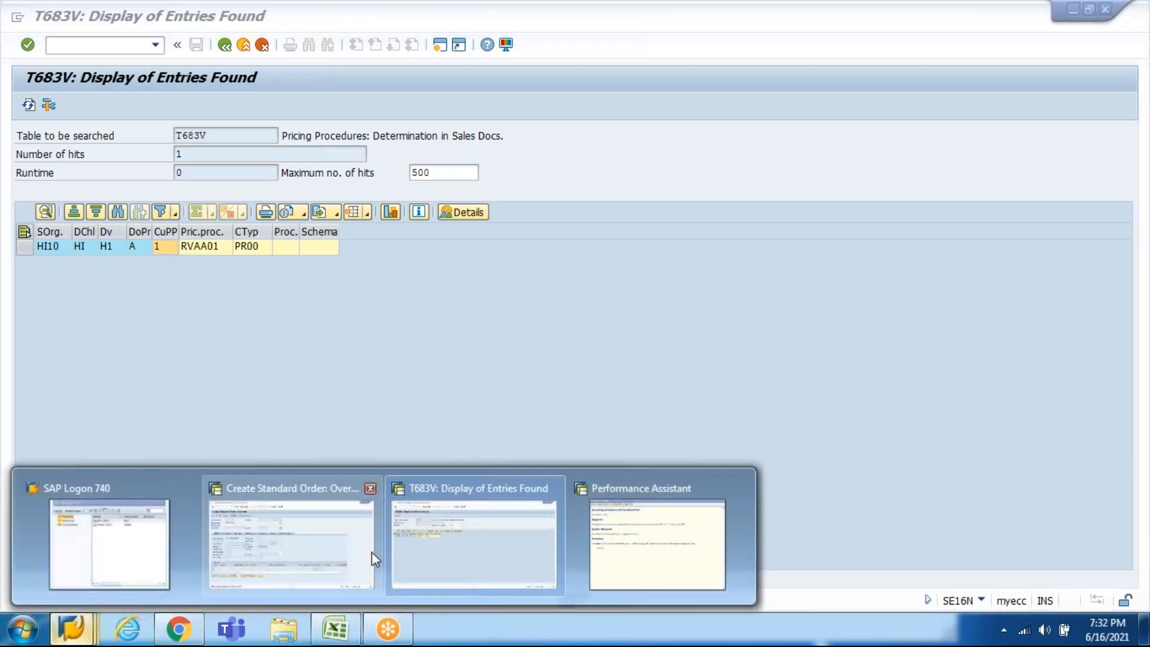
{"action": "left_click", "coordinate": [733, 491]}
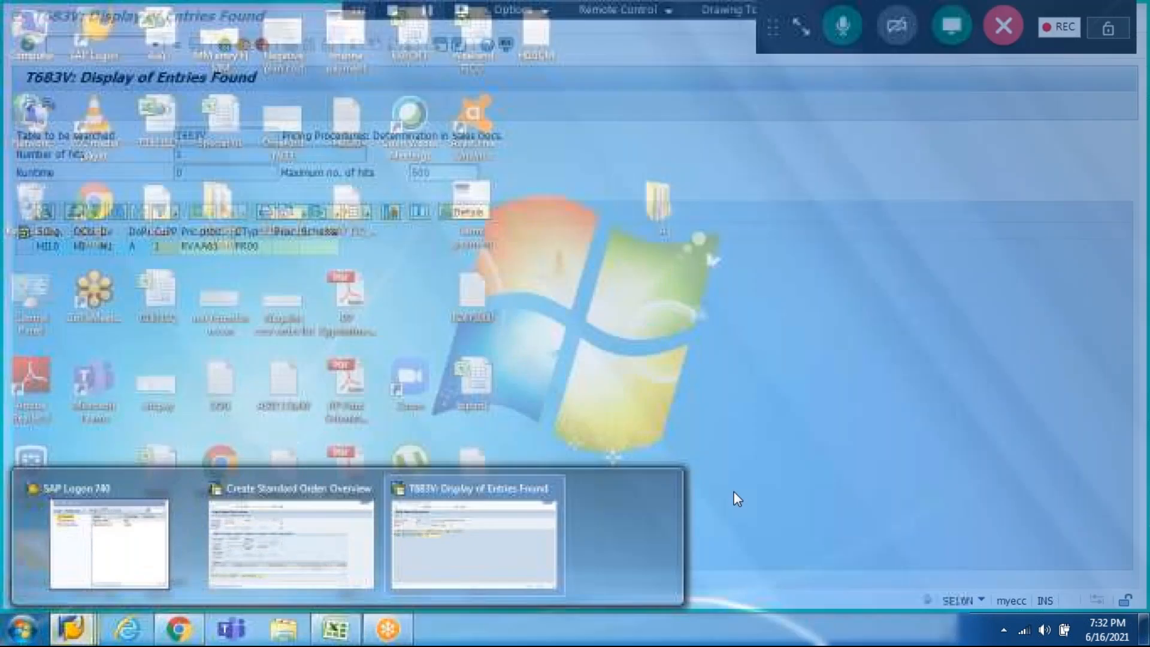
{"action": "left_click", "coordinate": [531, 566]}
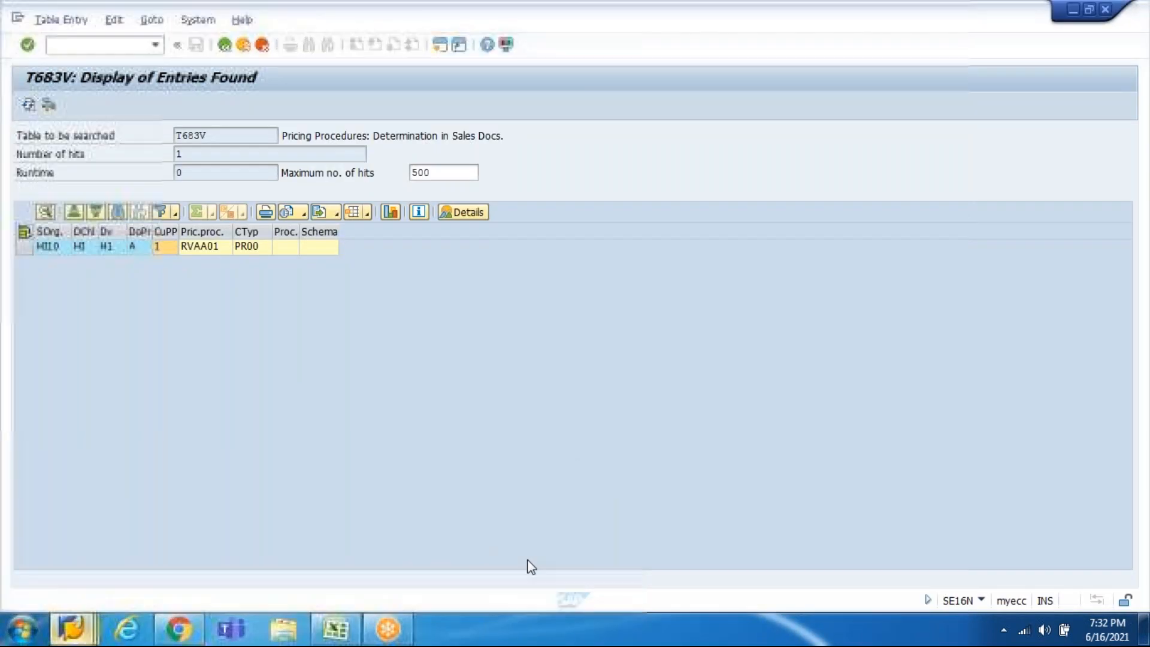
{"action": "left_click", "coordinate": [437, 51]}
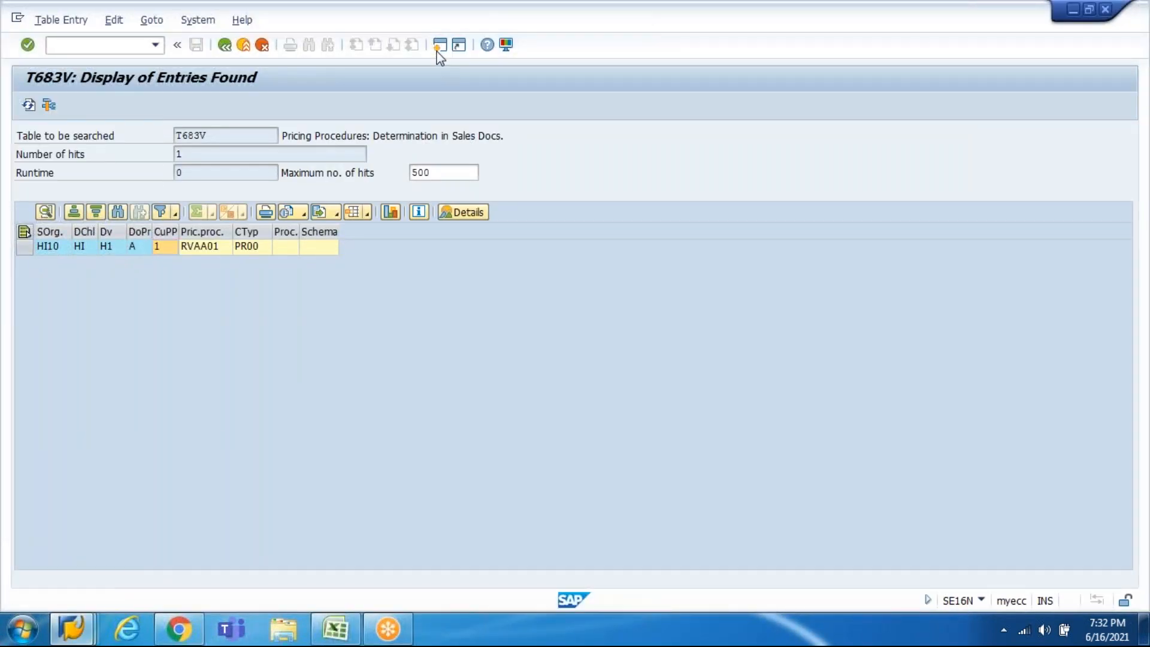
{"action": "type", "text": "xd02"}
{"action": "key", "text": "Return"}
{"action": "key", "text": "Return"}
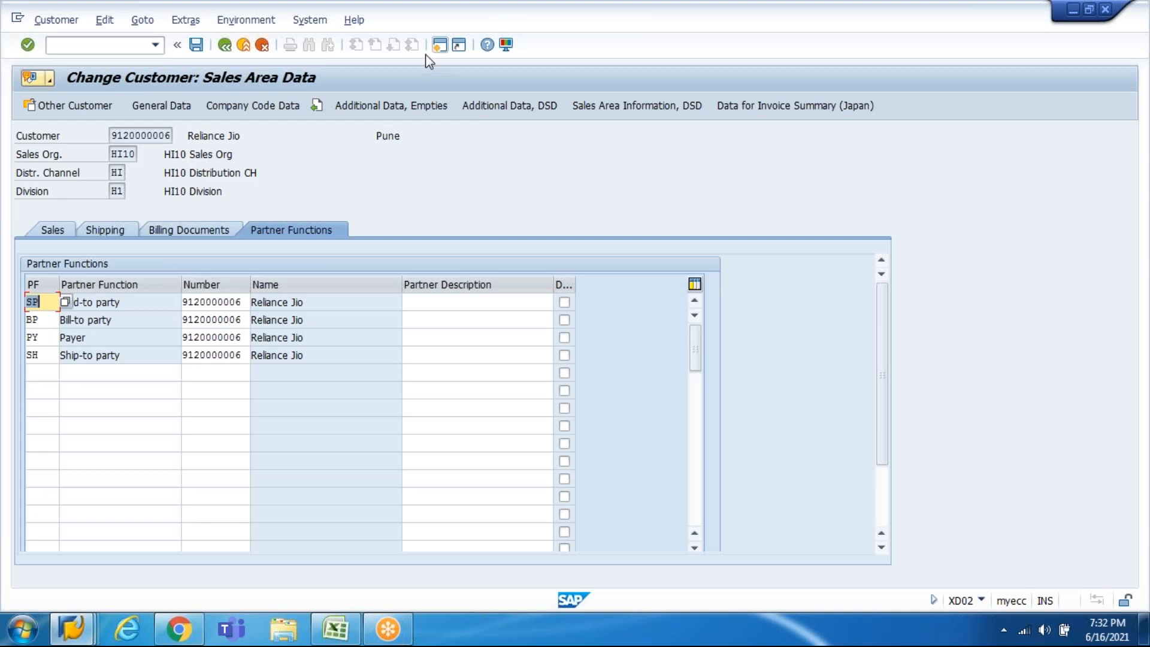
Step: Browse the customer's billing, shipping and sales data, viewing price group and pricing procedure lists
{"action": "left_click", "coordinate": [206, 234]}
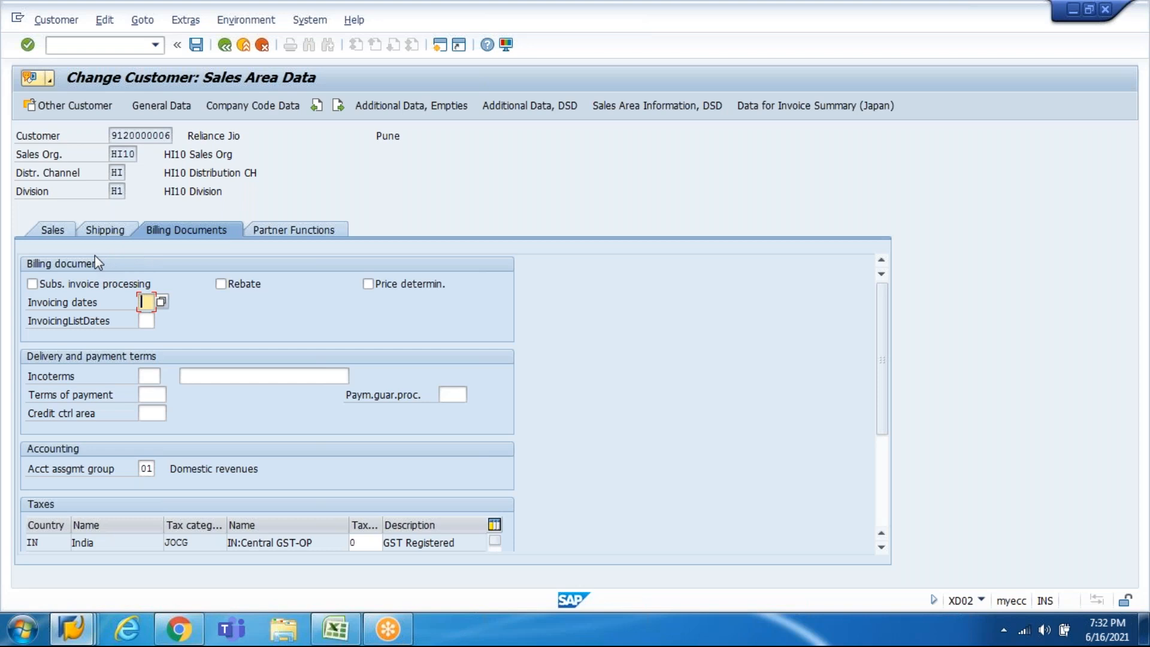
{"action": "left_click", "coordinate": [90, 230]}
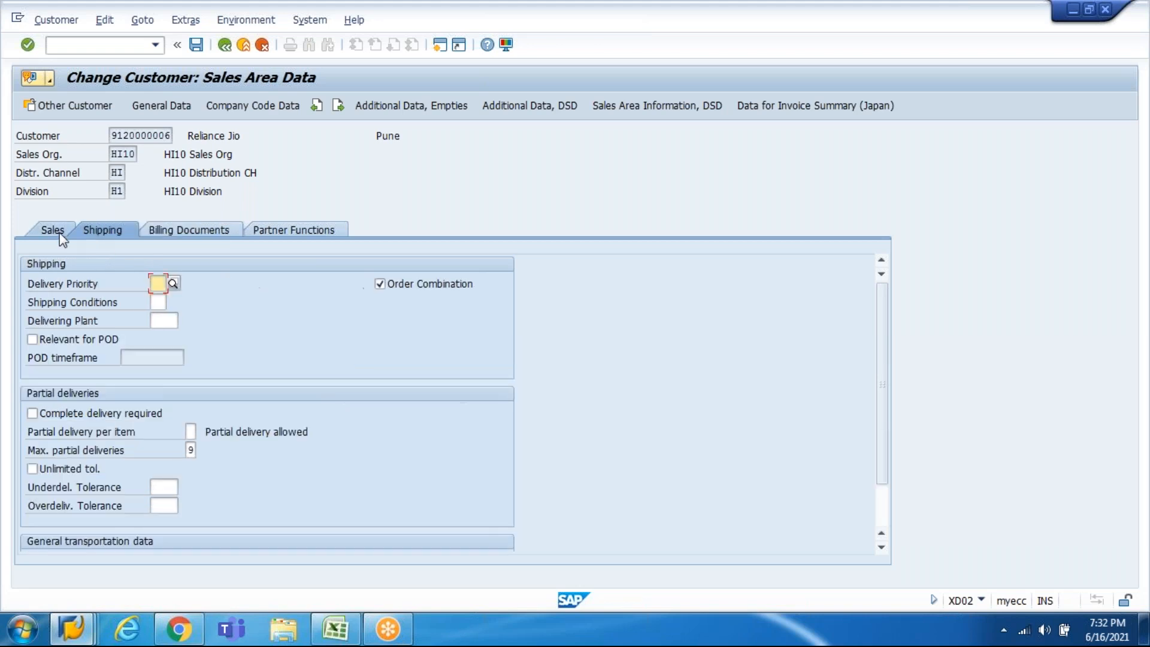
{"action": "left_click", "coordinate": [58, 233]}
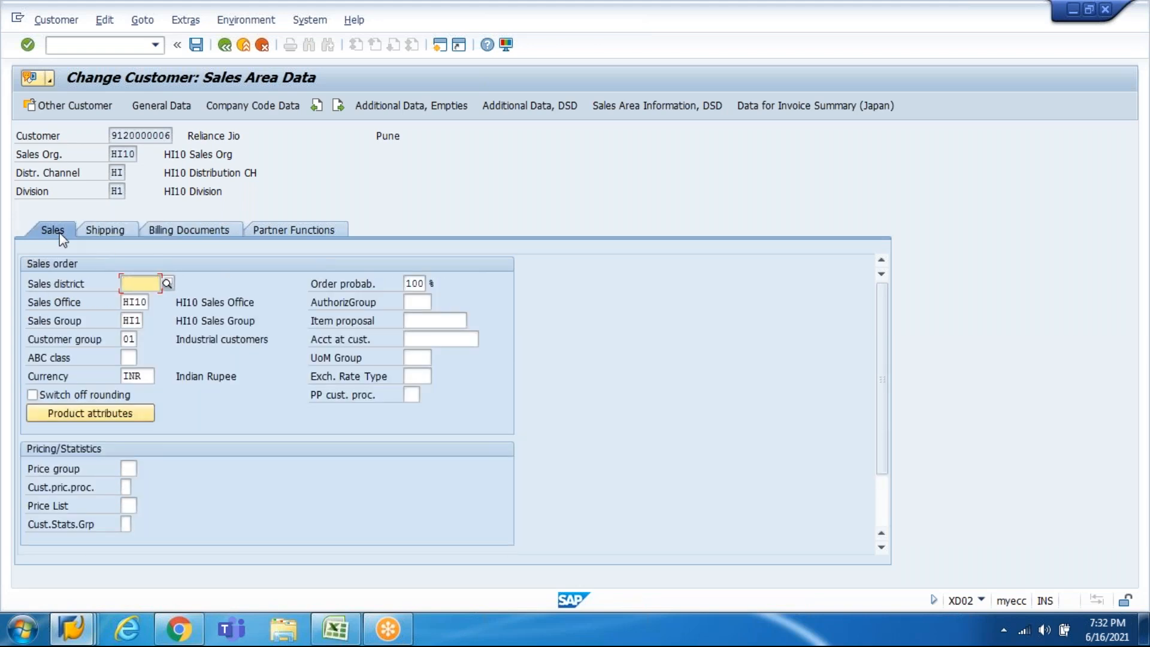
{"action": "left_click", "coordinate": [126, 468]}
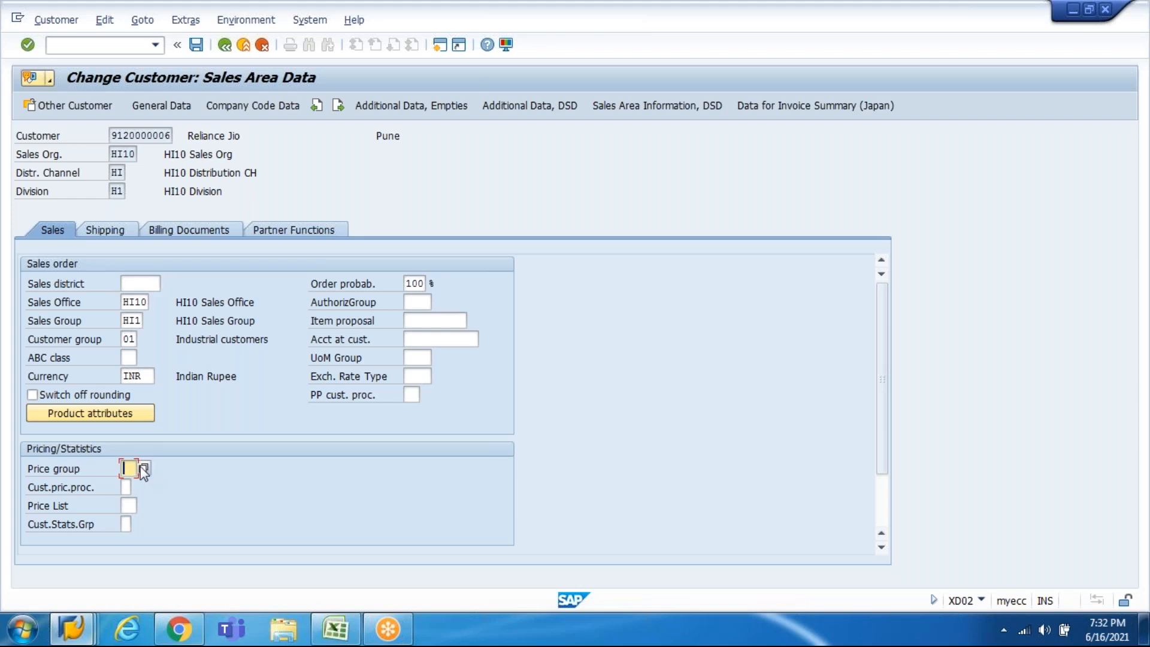
{"action": "key", "text": "F4"}
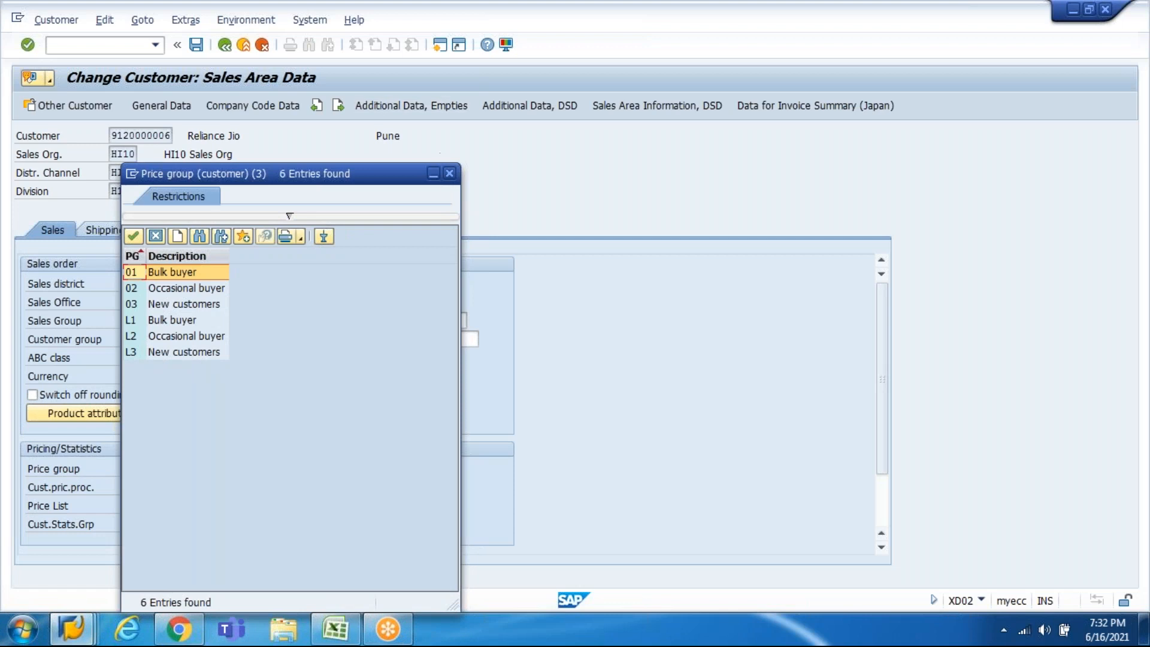
{"action": "left_click", "coordinate": [449, 173]}
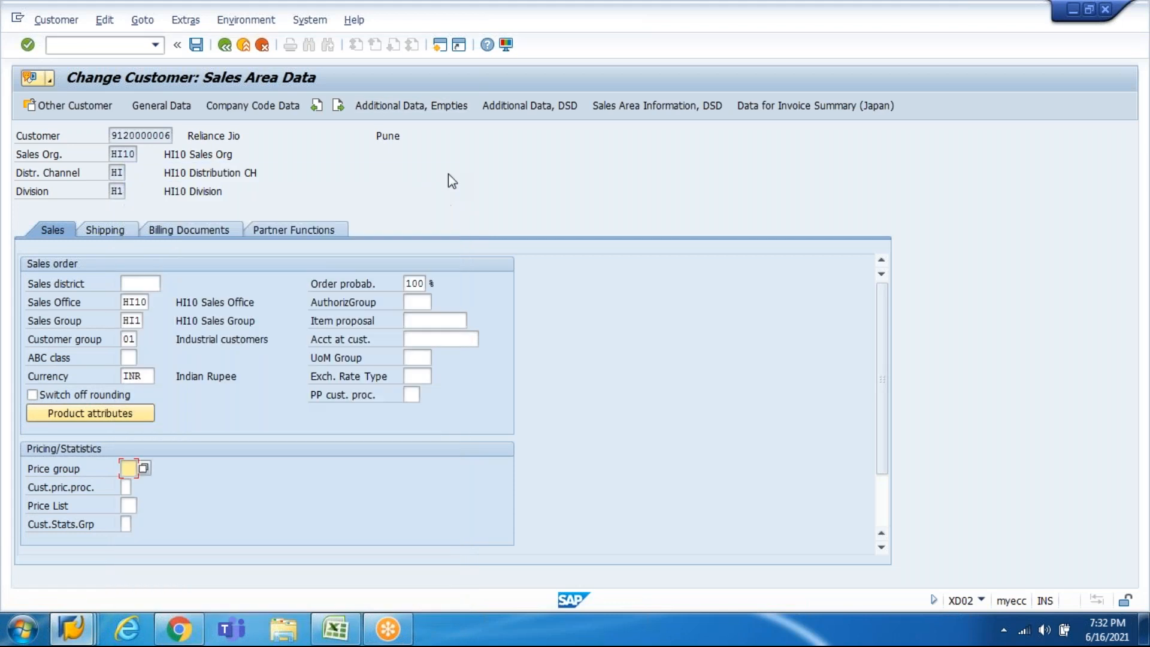
{"action": "left_click", "coordinate": [128, 487]}
{"action": "left_click", "coordinate": [137, 487]}
{"action": "left_click_drag", "start_coordinate": [298, 172], "coordinate": [447, 163]}
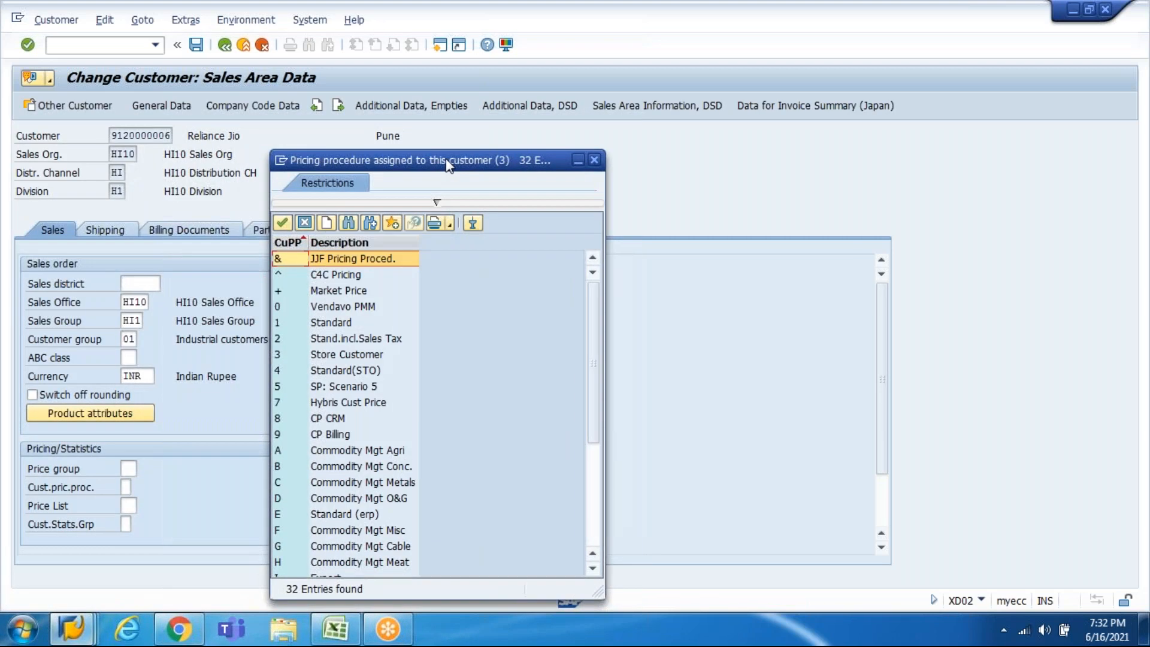
Step: In the T683V results, check that customer pricing procedure 1 maps to RVAA01
{"action": "key", "text": "alt+Tab"}
{"action": "key", "text": "alt+Tab"}
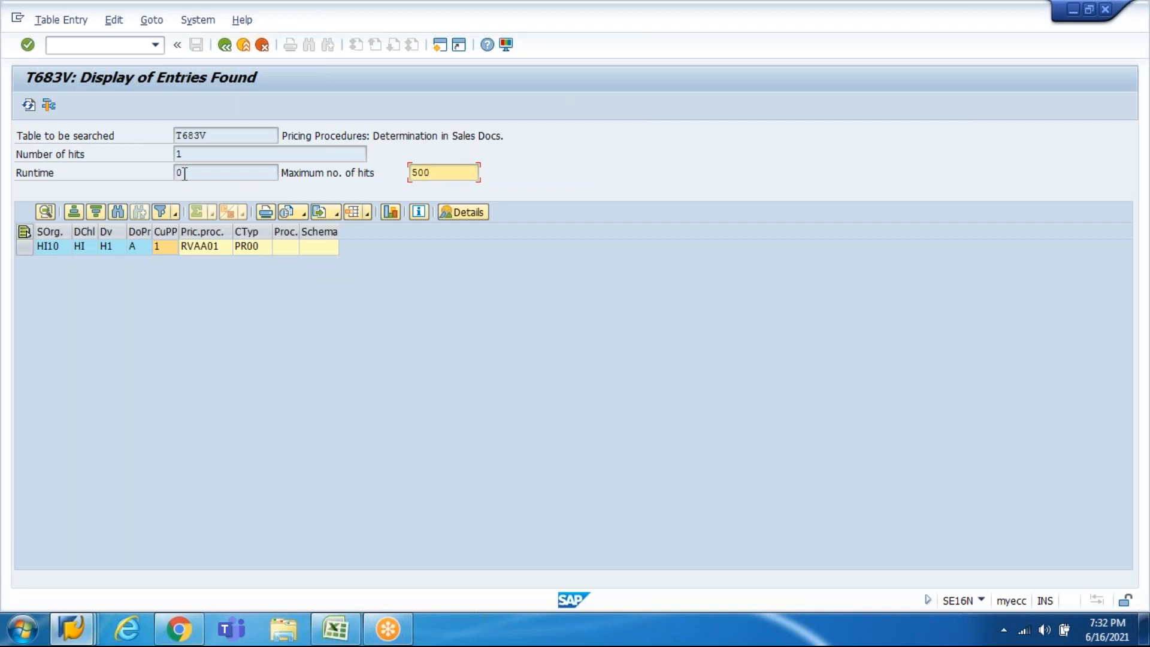
{"action": "left_click", "coordinate": [164, 246]}
{"action": "left_click", "coordinate": [174, 245]}
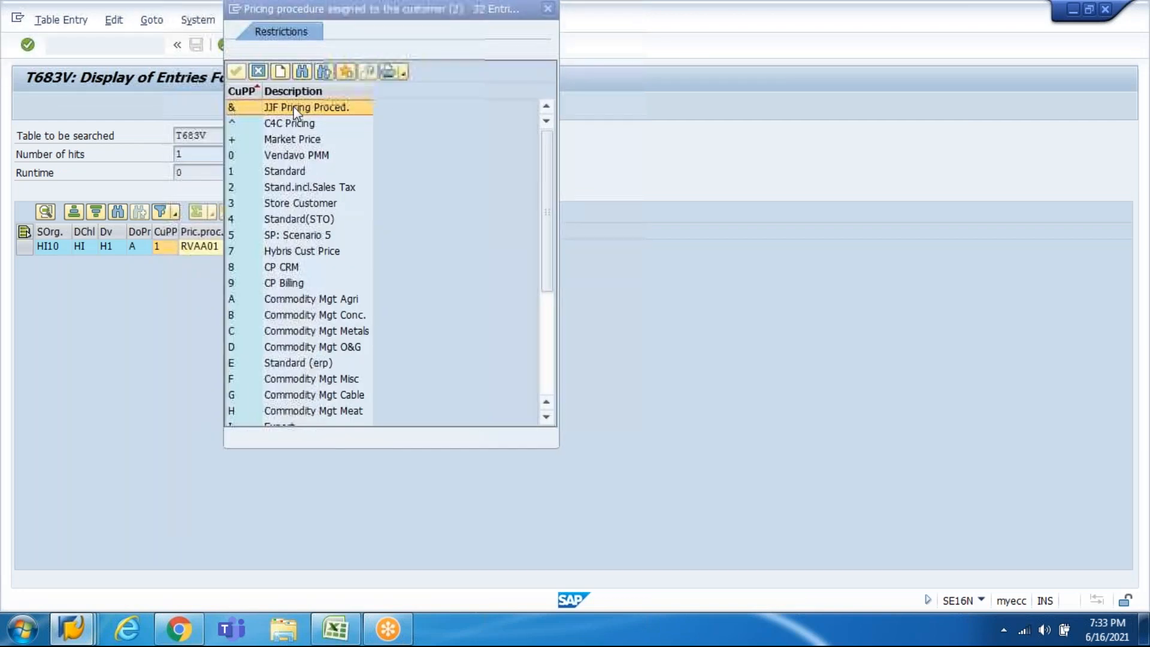
{"action": "key", "text": "alt+Tab"}
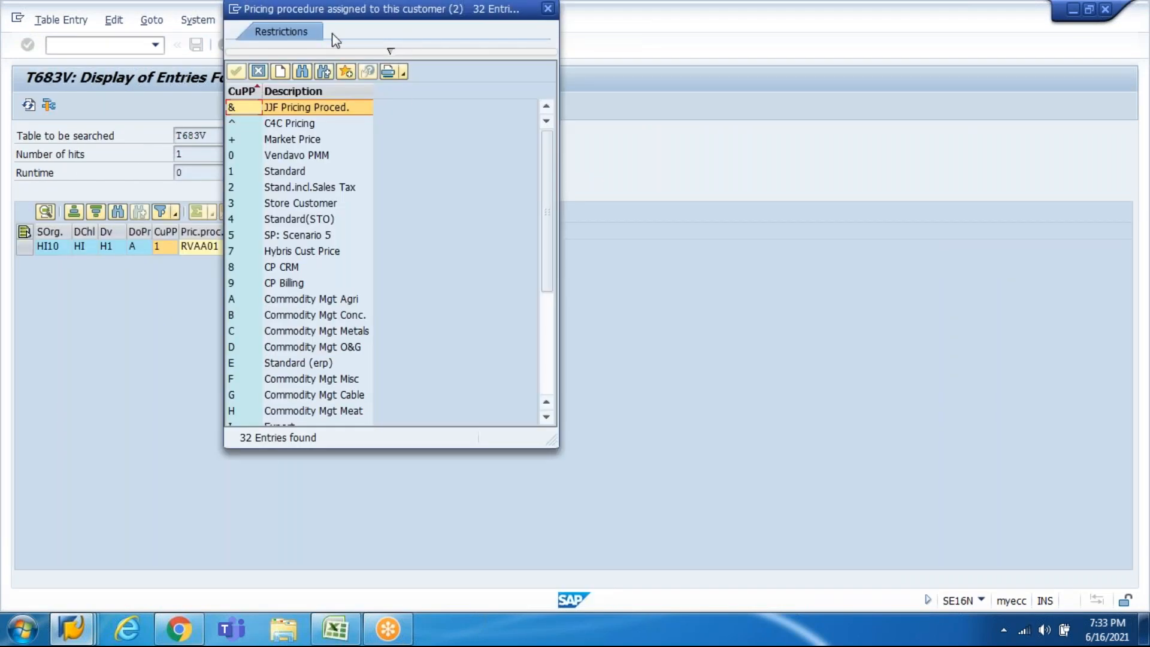
{"action": "left_click_drag", "start_coordinate": [310, 13], "coordinate": [336, 248]}
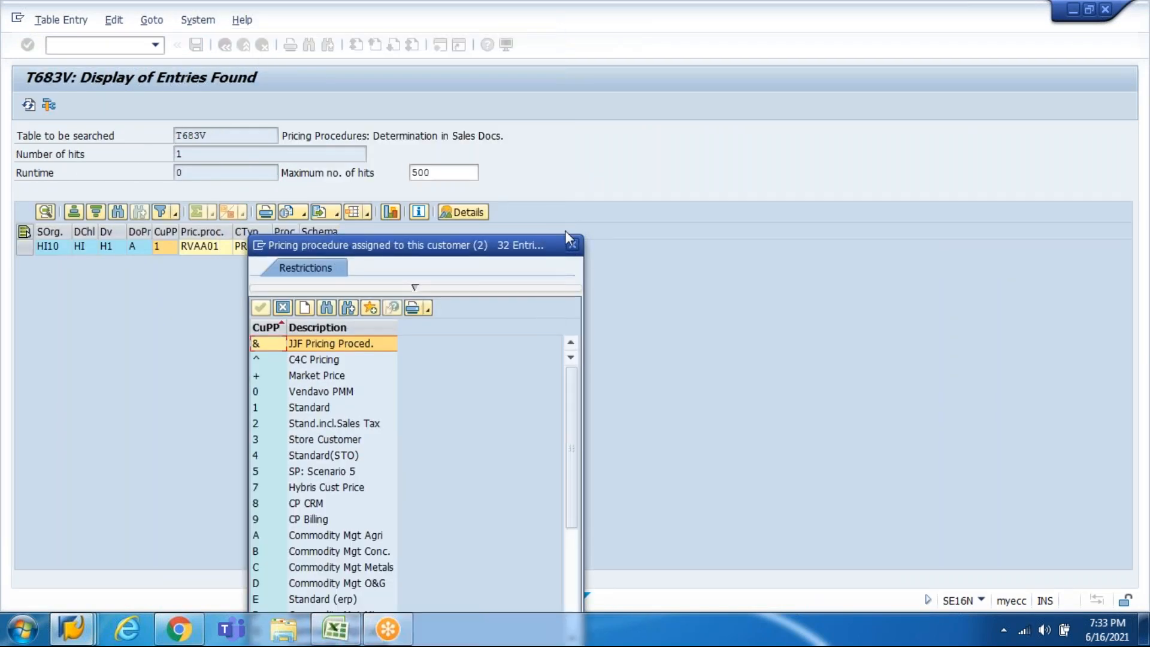
{"action": "left_click", "coordinate": [572, 244]}
{"action": "left_click", "coordinate": [166, 251]}
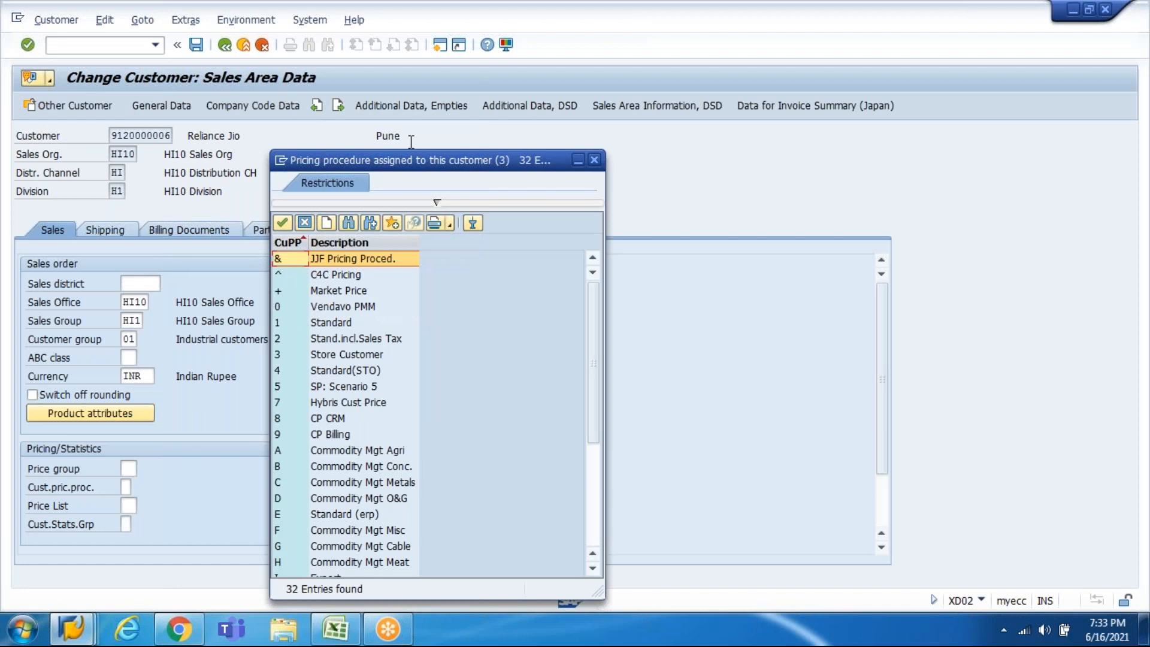
Step: Set customer pricing procedure 1 (Standard) in the customer's HI10 sales data and save
{"action": "key", "text": "Escape"}
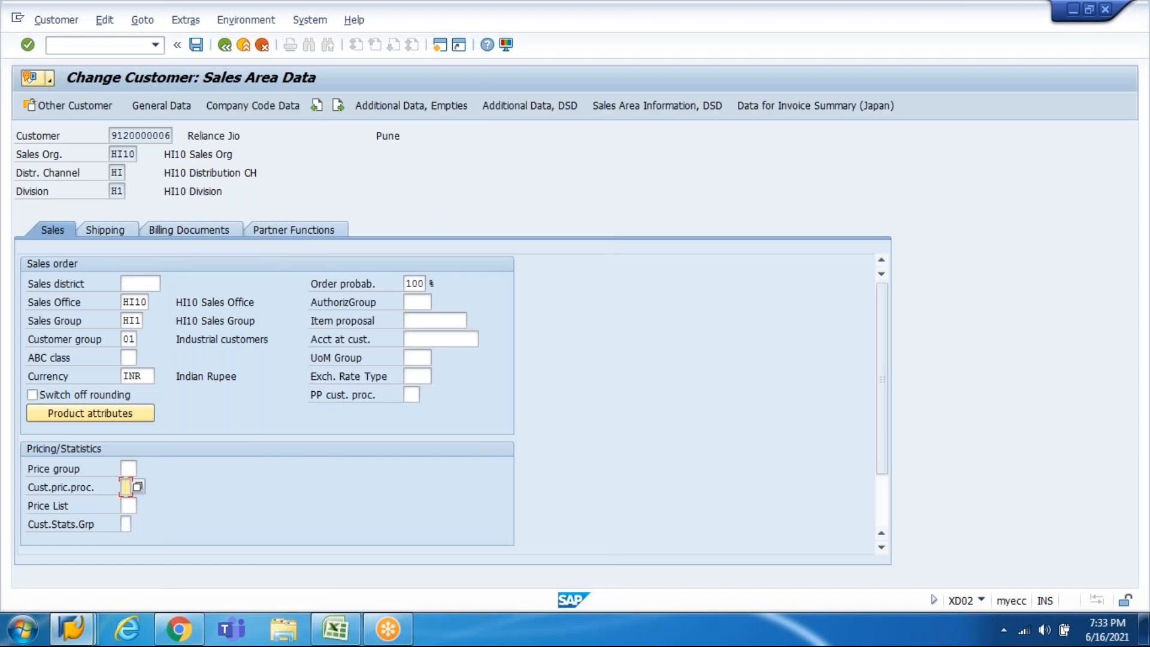
{"action": "left_click", "coordinate": [138, 487]}
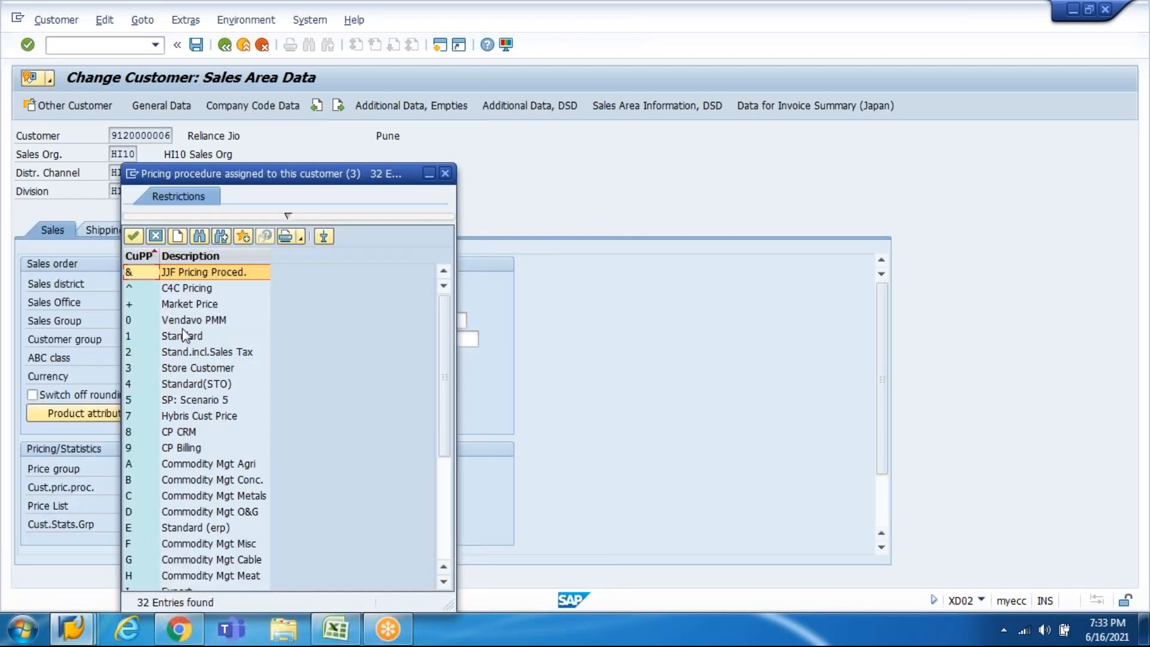
{"action": "left_click", "coordinate": [186, 336]}
{"action": "key", "text": "Return"}
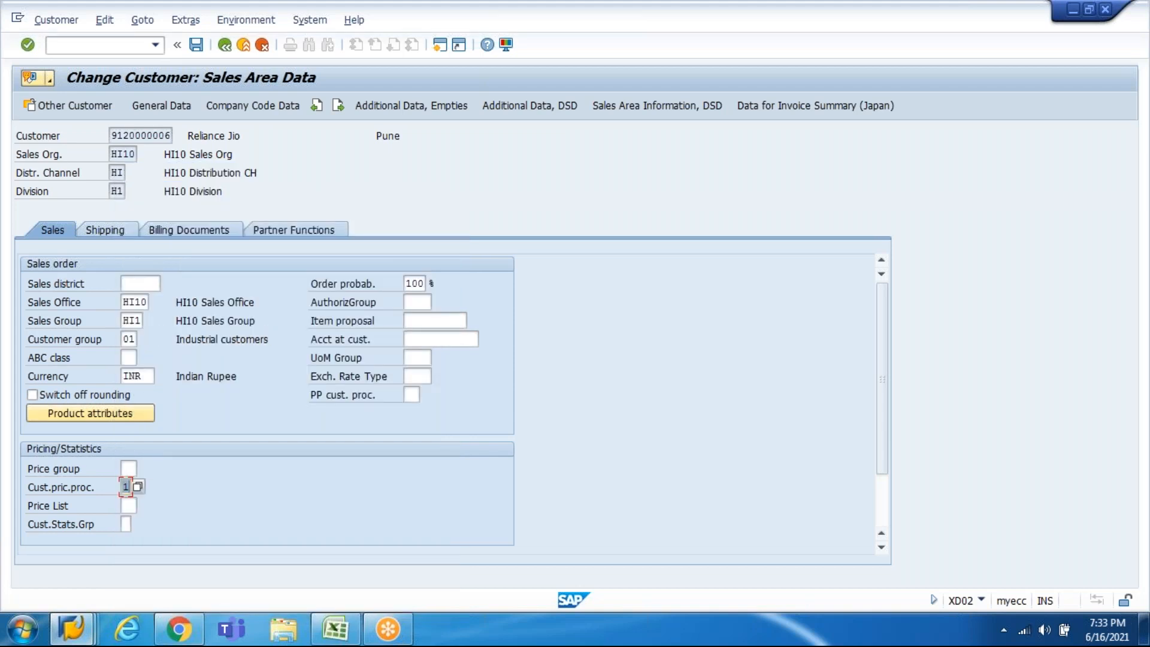
{"action": "key", "text": "Return"}
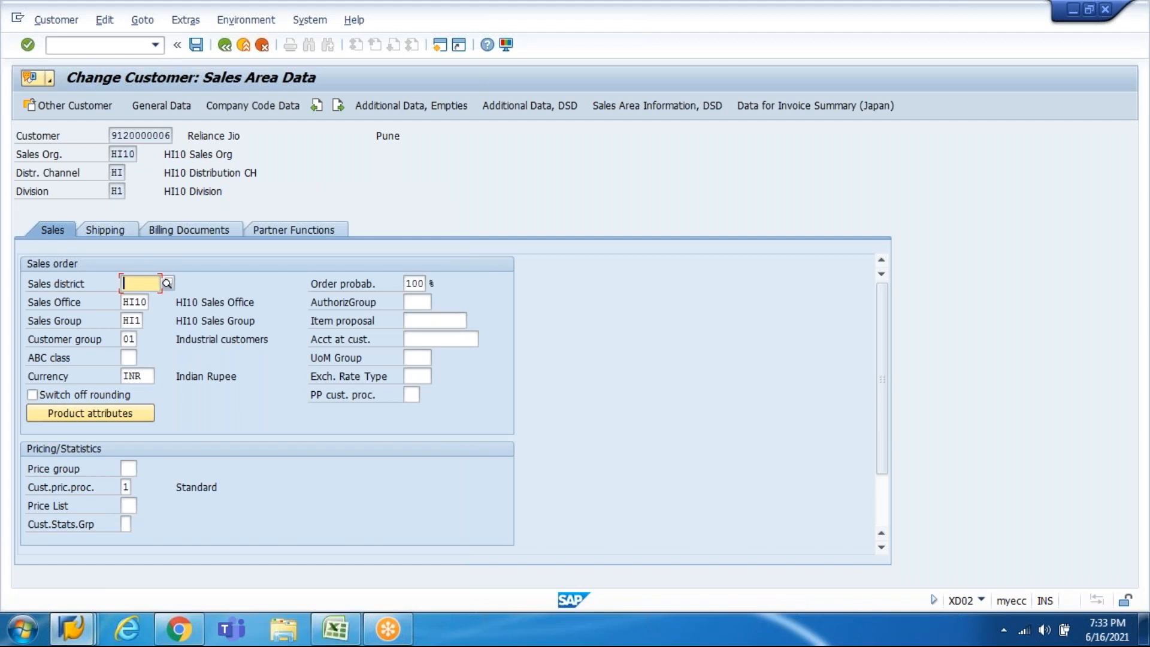
{"action": "left_click", "coordinate": [197, 48]}
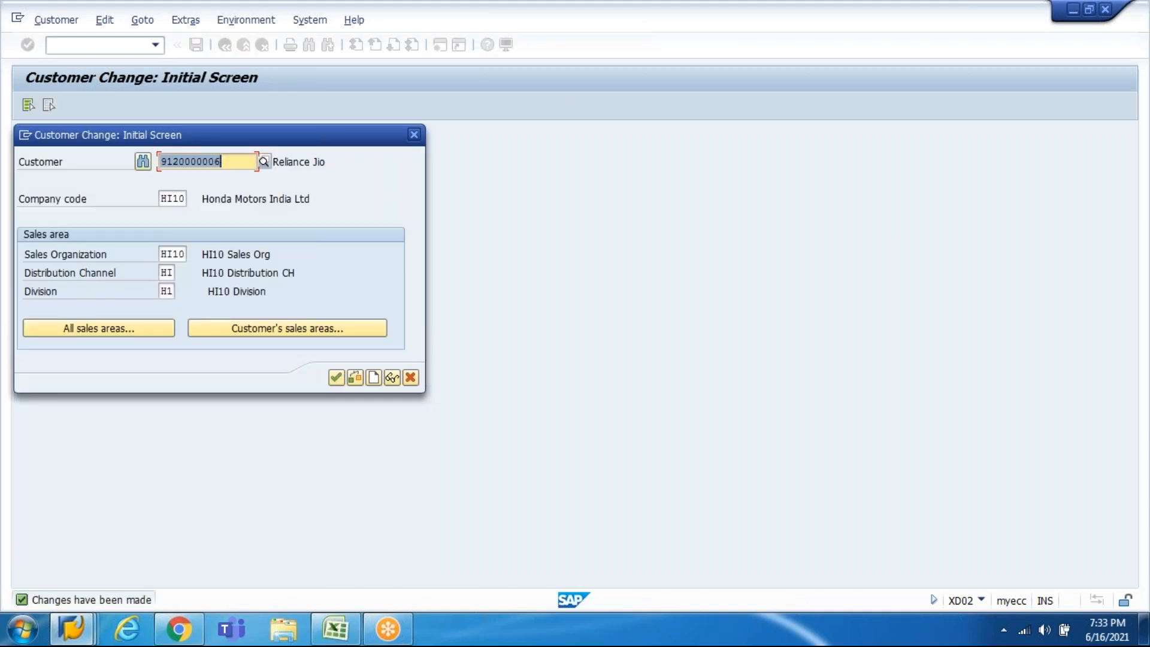
{"action": "key", "text": "alt+Tab"}
{"action": "key", "text": "alt+Tab"}
Step: Cancel the old order and re-enter sales office HI10, sales group HI1, sold-to and ship-to party
{"action": "key", "text": "Tab"}
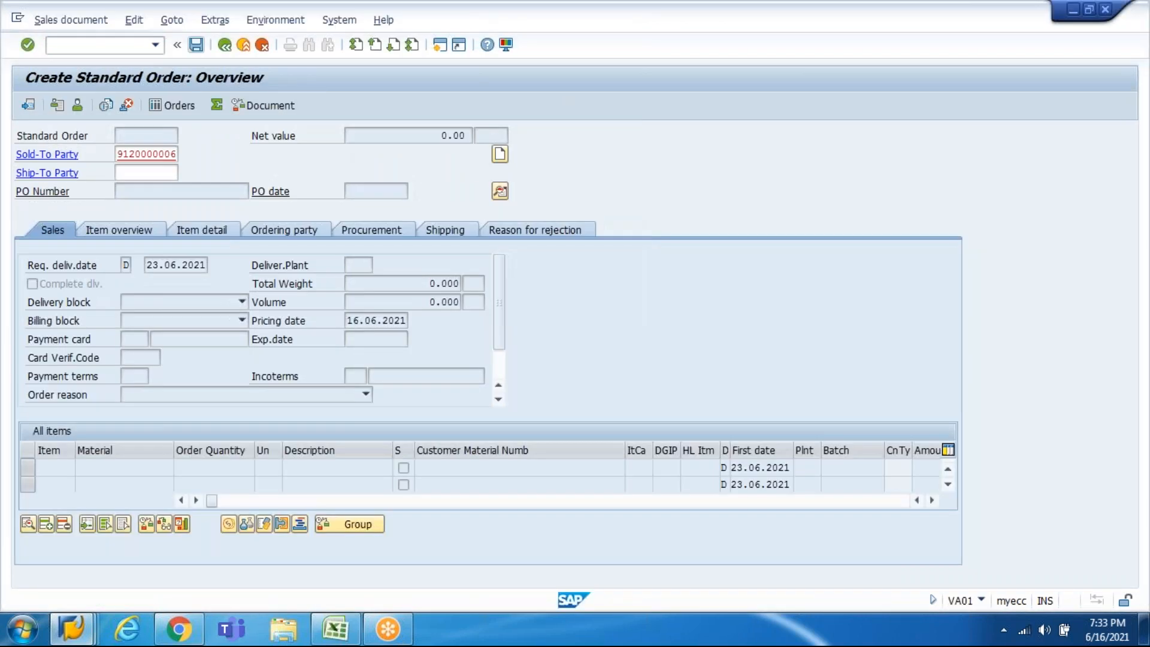
{"action": "key", "text": "F12"}
{"action": "key", "text": "Left"}
{"action": "key", "text": "Return"}
{"action": "key", "text": "Return"}
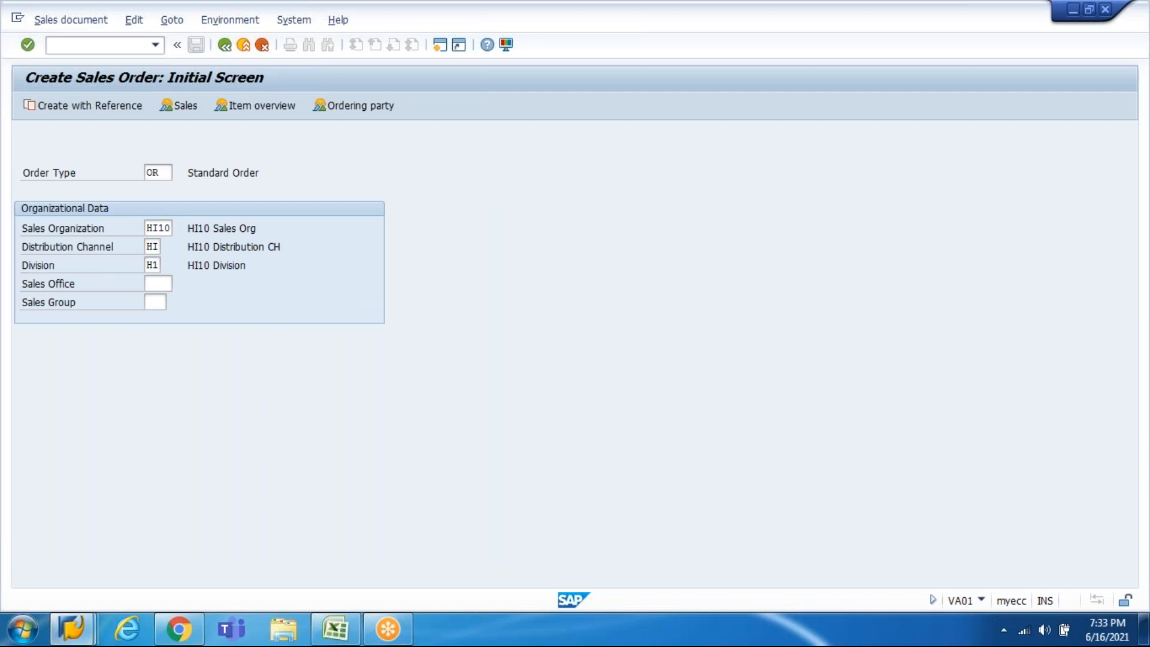
{"action": "key", "text": "F3"}
{"action": "key", "text": "Tab"}
{"action": "key", "text": "Tab"}
{"action": "key", "text": "Tab"}
{"action": "key", "text": "Tab"}
{"action": "key", "text": "Down"}
{"action": "key", "text": "Return"}
{"action": "key", "text": "Tab"}
{"action": "key", "text": "Down"}
{"action": "key", "text": "Return"}
{"action": "key", "text": "Return"}
{"action": "key", "text": "Down"}
{"action": "key", "text": "Return"}
{"action": "key", "text": "Tab"}
{"action": "key", "text": "Down"}
{"action": "key", "text": "Return"}
{"action": "key", "text": "Return"}
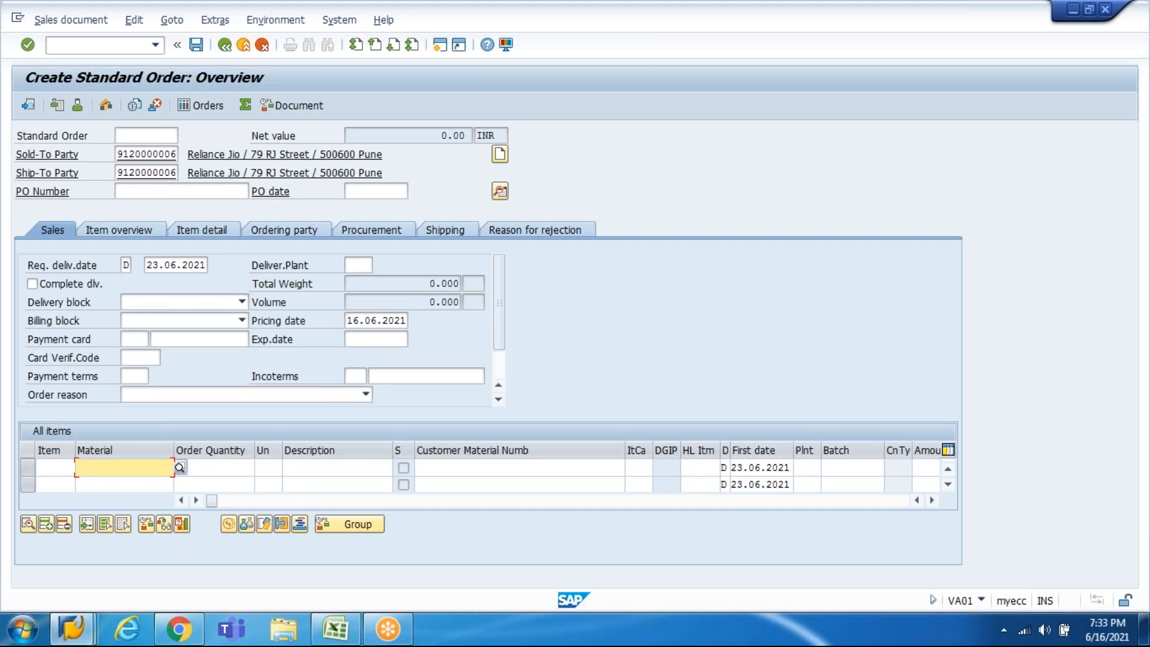
Step: Set the requested delivery date to 16.06.2021 and payment terms to 0001
{"action": "left_click", "coordinate": [157, 266]}
{"action": "left_click_drag", "start_coordinate": [157, 265], "coordinate": [144, 266]}
{"action": "type", "text": "1"}
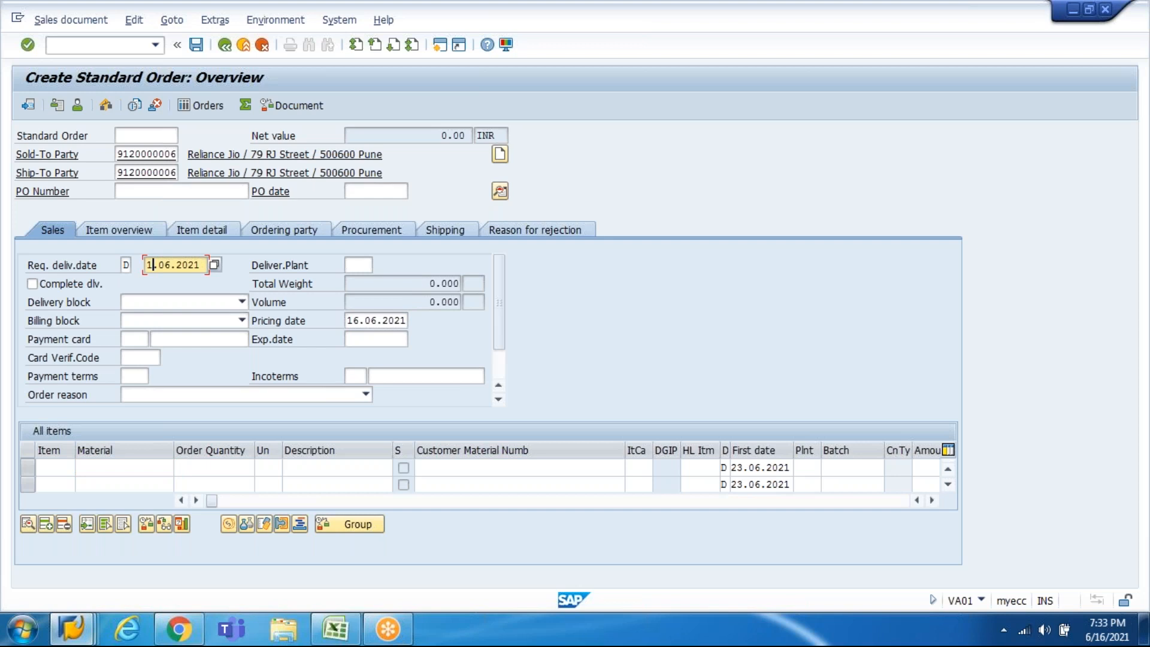
{"action": "type", "text": "6"}
{"action": "key", "text": "Return"}
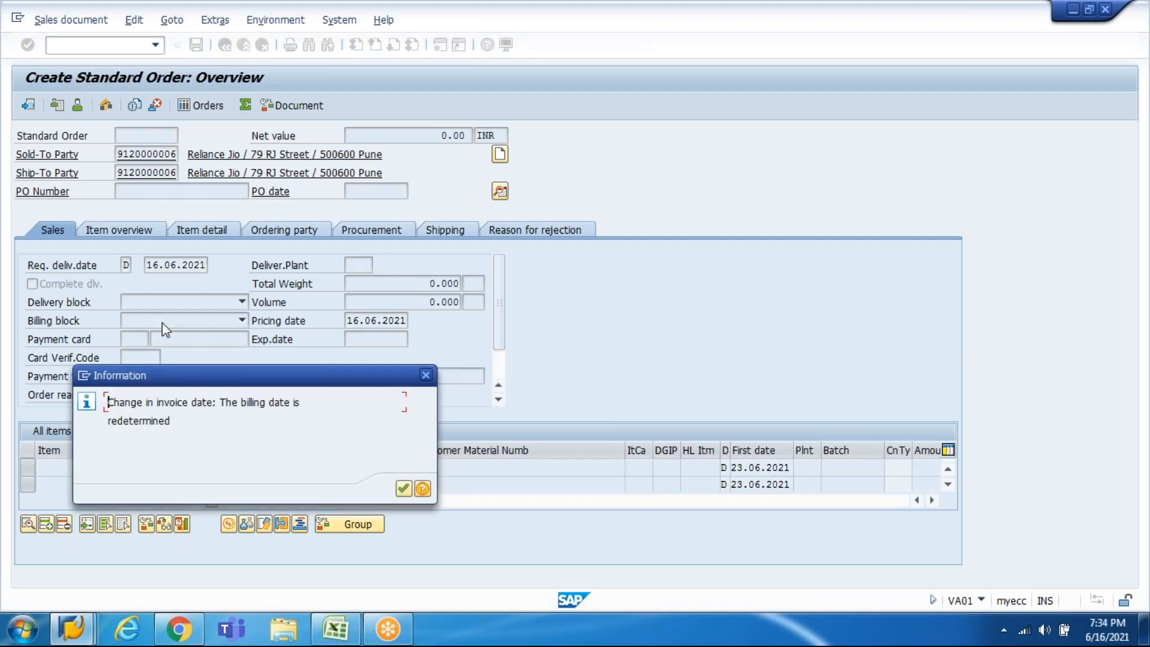
{"action": "key", "text": "Return"}
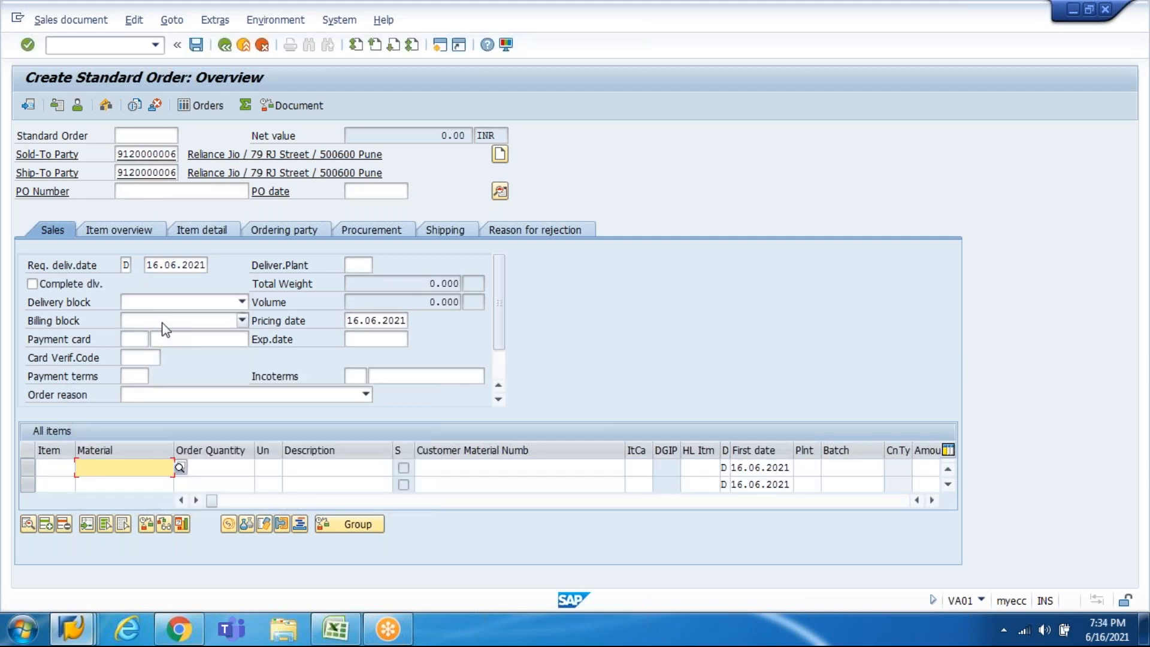
{"action": "left_click", "coordinate": [146, 372]}
{"action": "type", "text": "0001"}
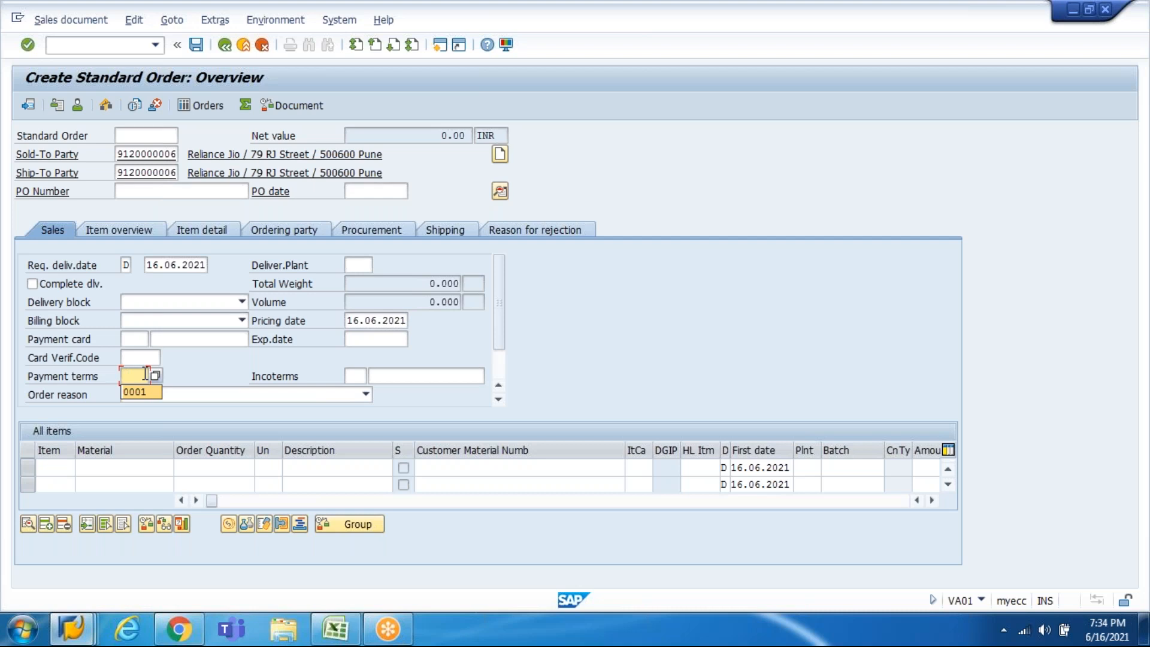
Step: Set Incoterms to FOB and accept the freight redetermination notice
{"action": "left_click", "coordinate": [353, 374]}
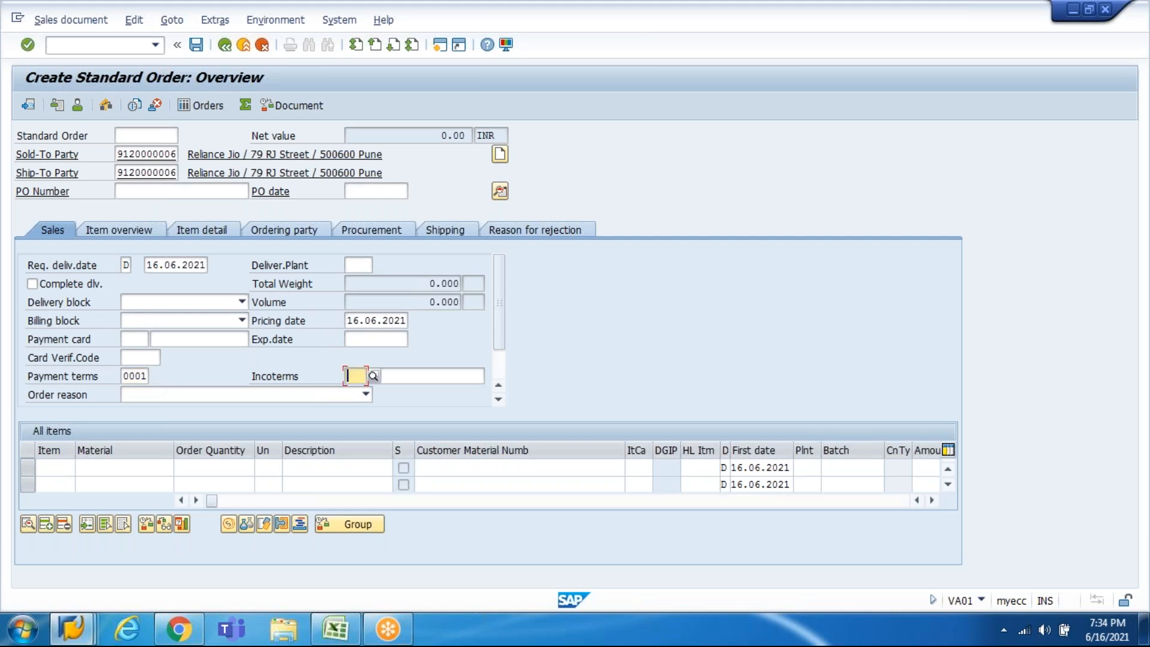
{"action": "left_click", "coordinate": [357, 390]}
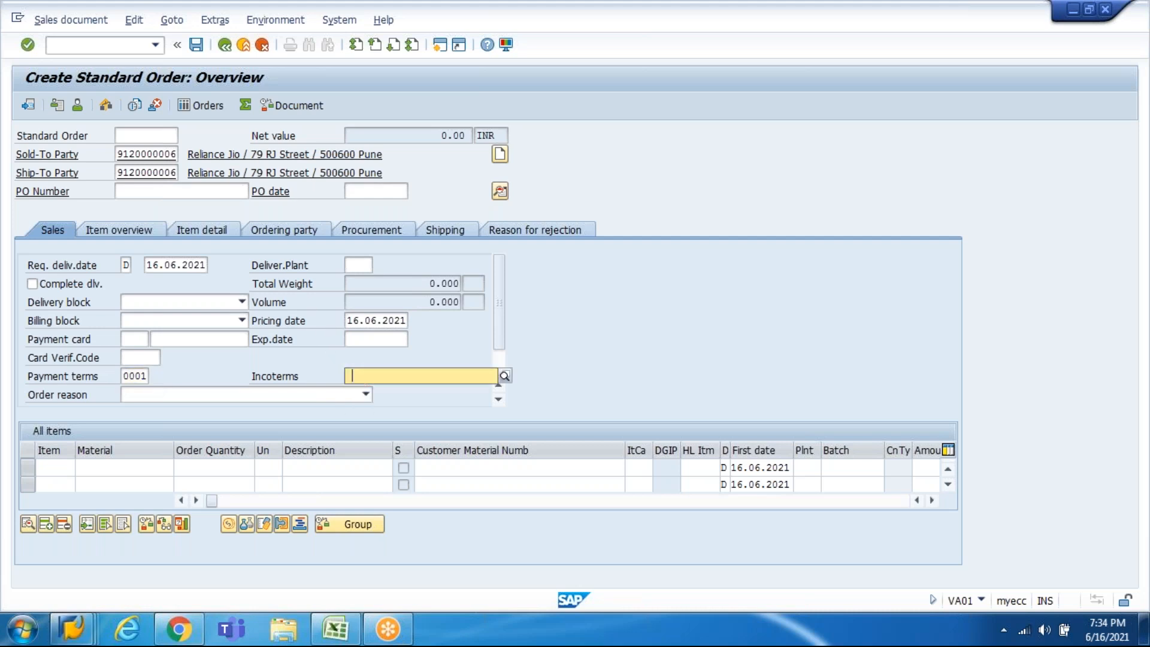
{"action": "key", "text": "BackSpace"}
{"action": "key", "text": "Down"}
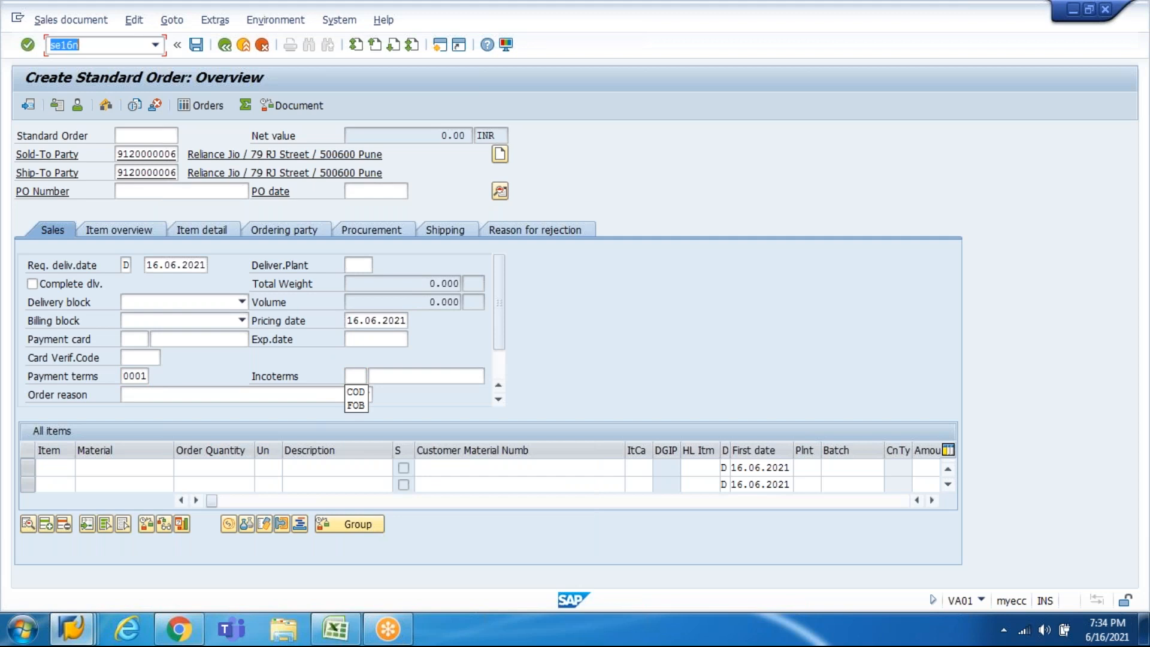
{"action": "key", "text": "Tab"}
{"action": "left_click", "coordinate": [412, 376]}
{"action": "key", "text": "Tab"}
{"action": "left_click", "coordinate": [413, 376]}
{"action": "left_click", "coordinate": [414, 376]}
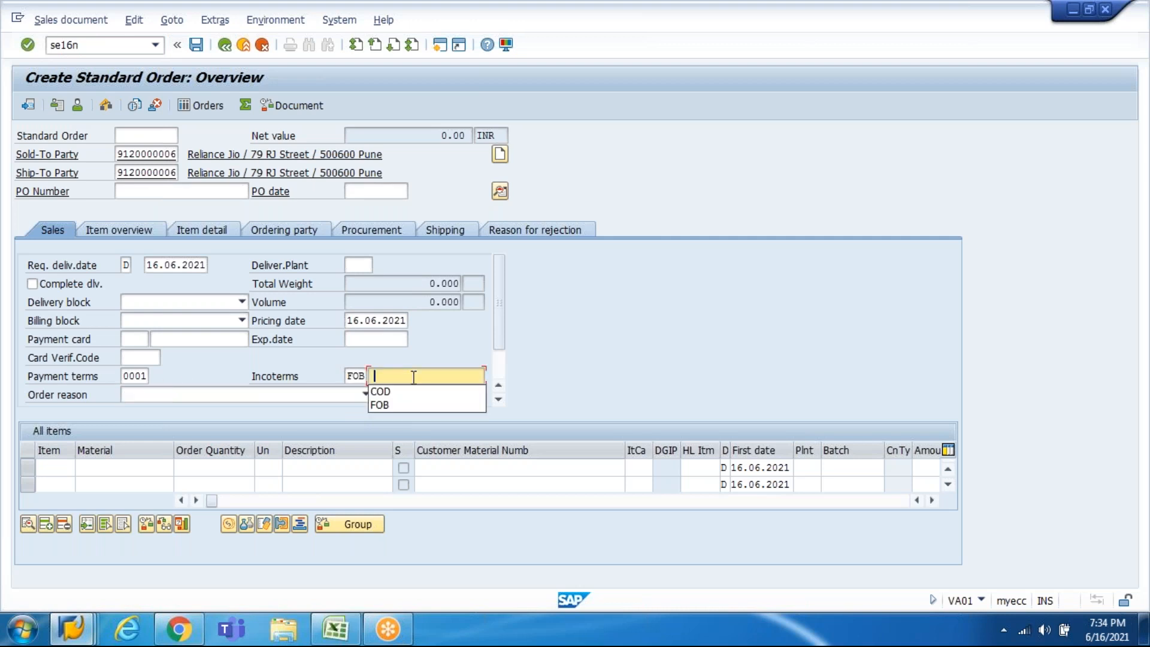
{"action": "left_click", "coordinate": [379, 405]}
{"action": "key", "text": "Return"}
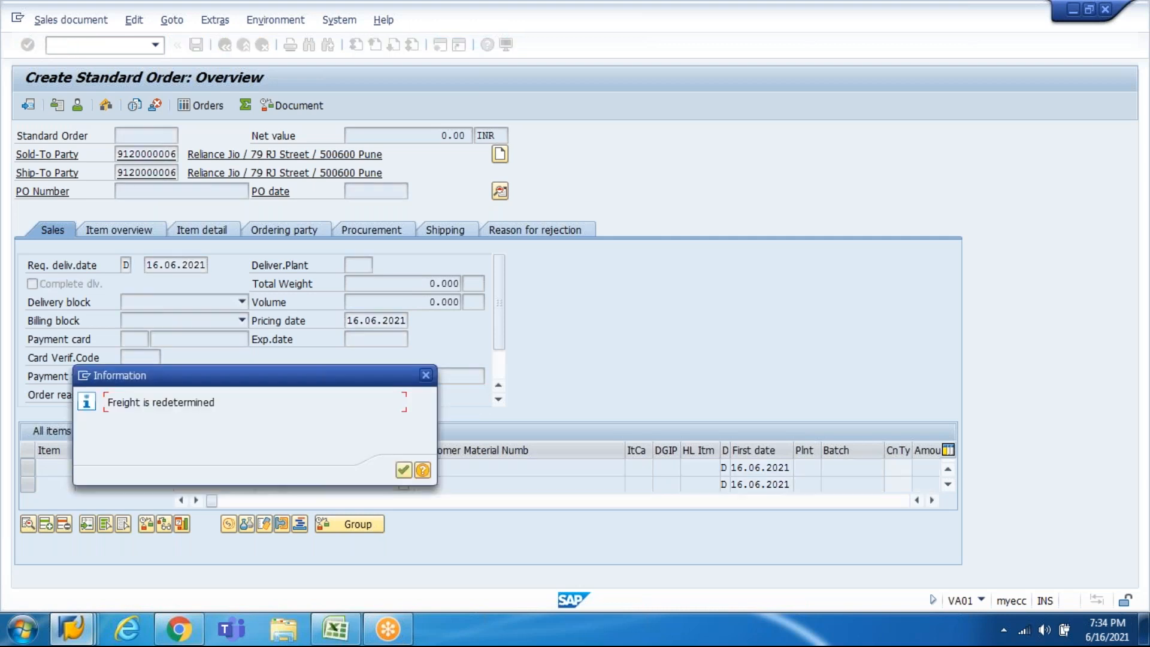
{"action": "key", "text": "Return"}
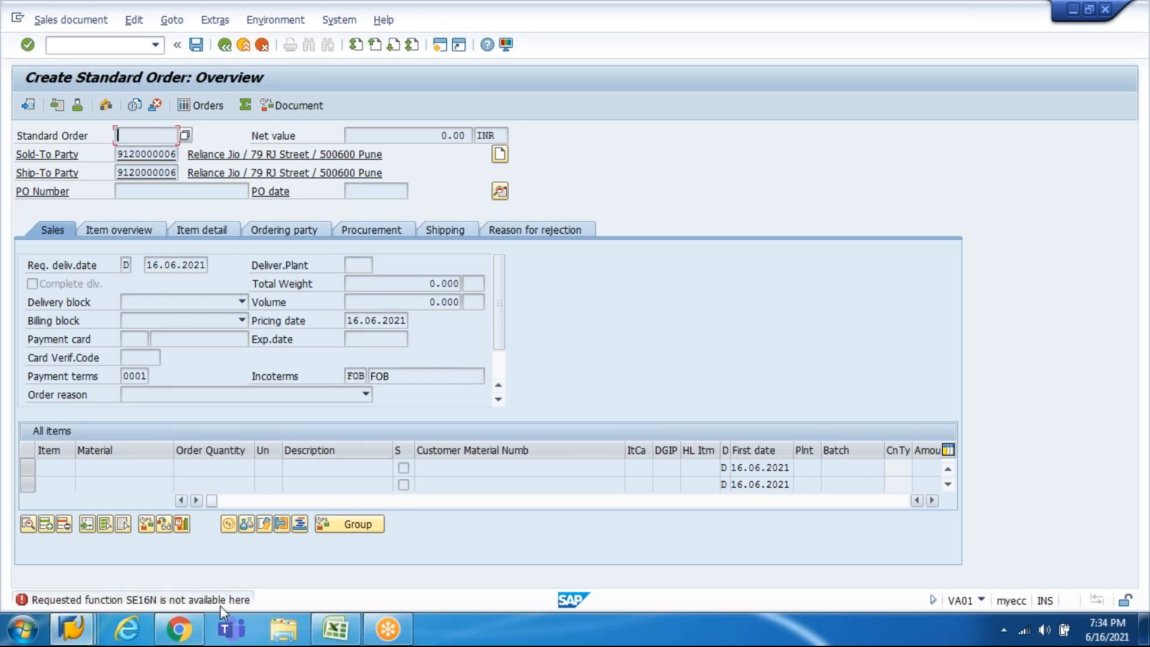
Step: Read the error explanation, close it, and leave the order without saving
{"action": "double_click", "coordinate": [220, 602]}
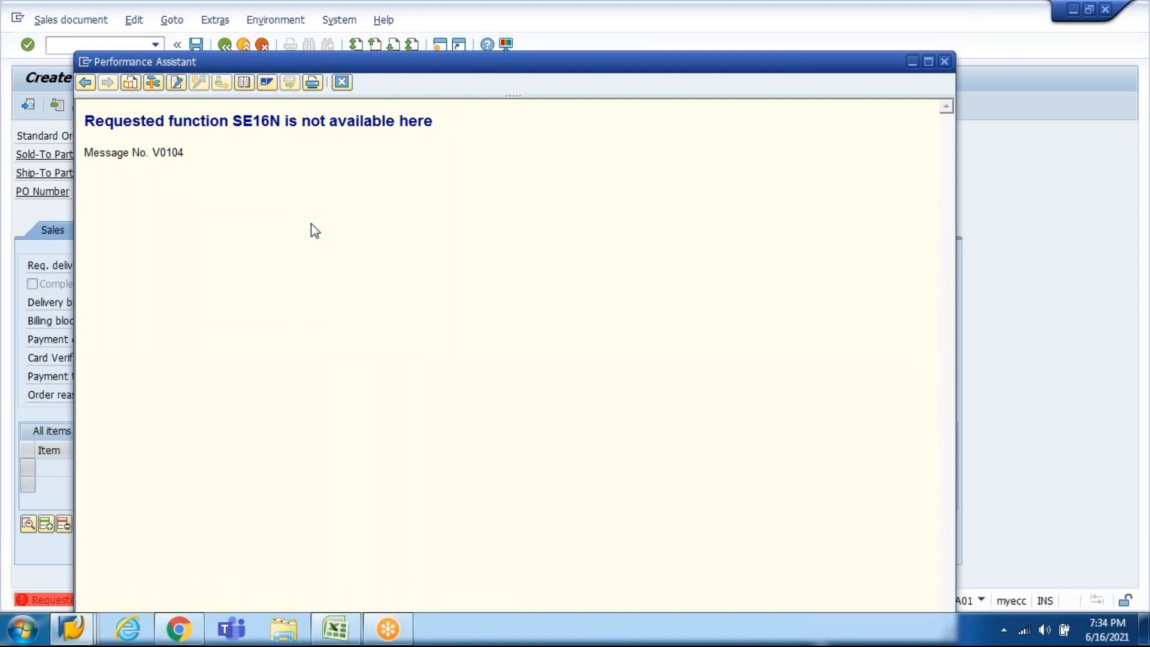
{"action": "left_click", "coordinate": [342, 83]}
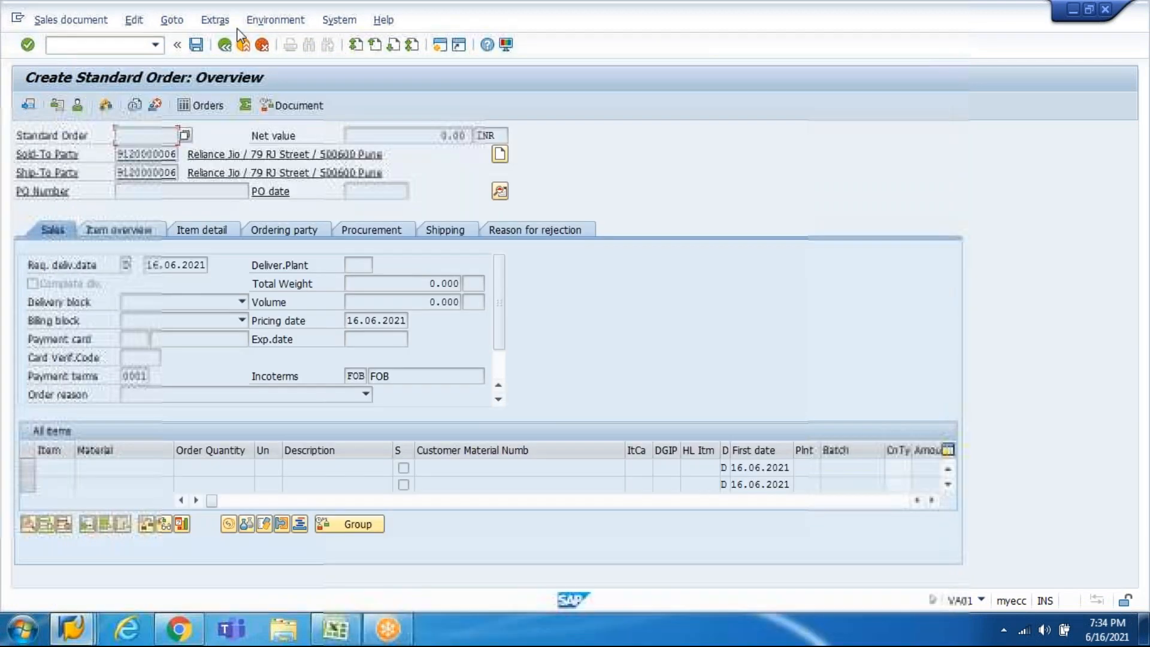
{"action": "left_click", "coordinate": [220, 48]}
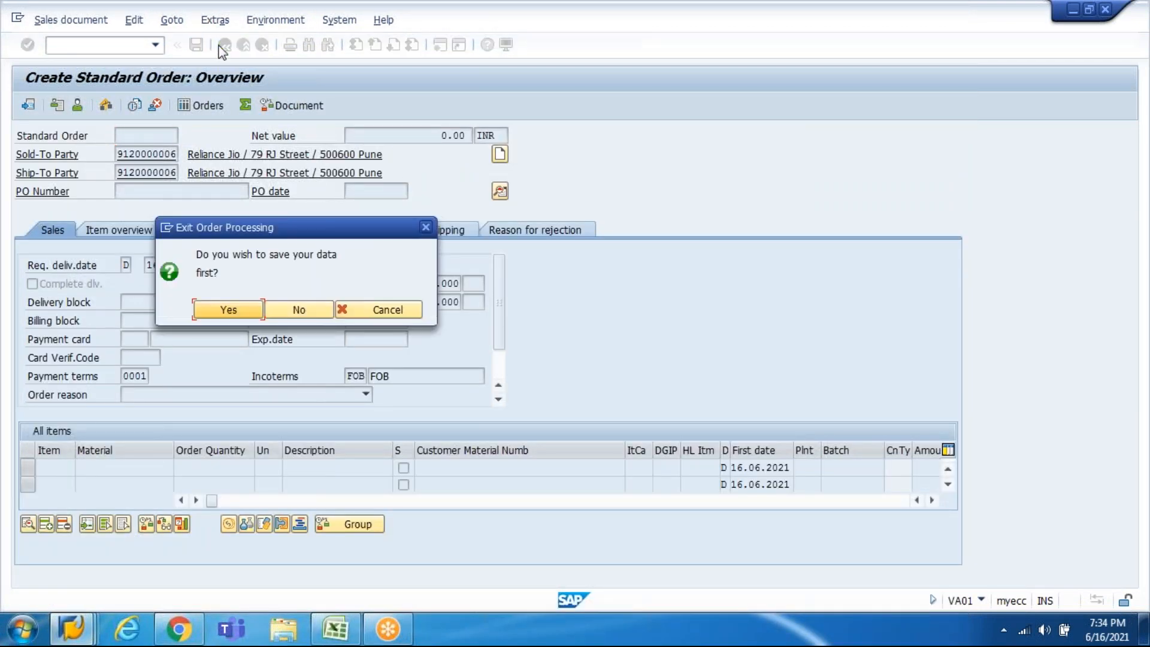
{"action": "key", "text": "Tab"}
{"action": "key", "text": "Return"}
Step: Re-enter the same customer as sold-to and ship-to party in a fresh order
{"action": "key", "text": "Return"}
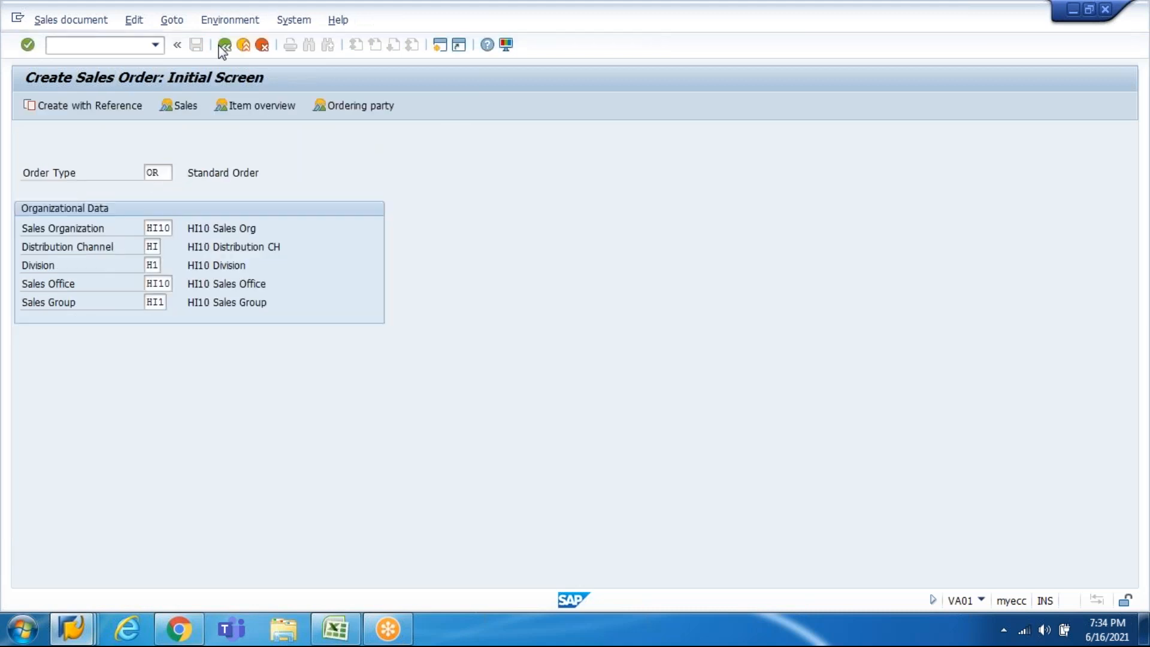
{"action": "key", "text": "Down"}
{"action": "key", "text": "Return"}
{"action": "key", "text": "Tab"}
{"action": "key", "text": "Down"}
{"action": "key", "text": "Return"}
{"action": "key", "text": "Return"}
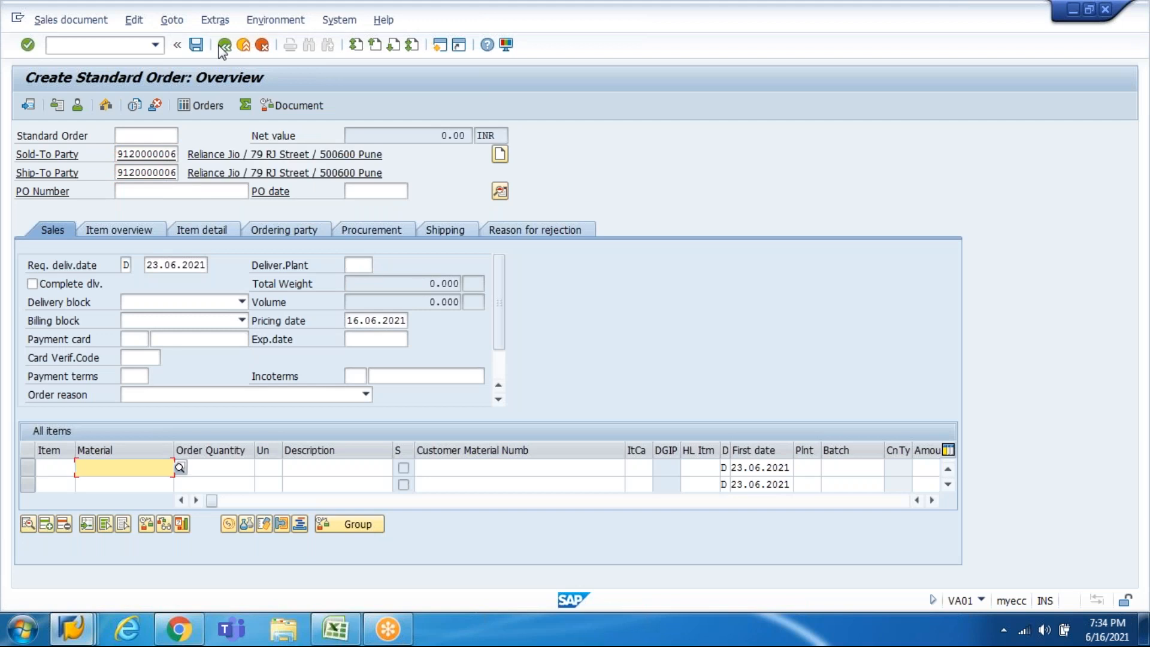
Step: Set the requested delivery date to 16.06.2021 and the payment terms to 0001
{"action": "left_click", "coordinate": [157, 265]}
{"action": "type", "text": "16"}
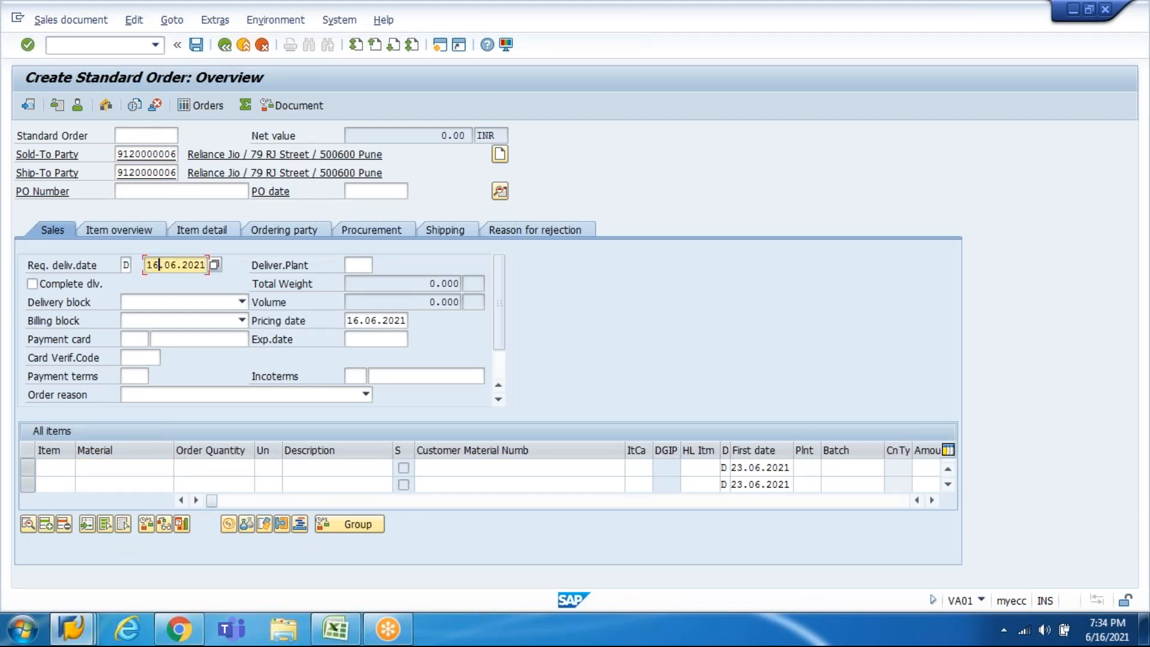
{"action": "key", "text": "Return"}
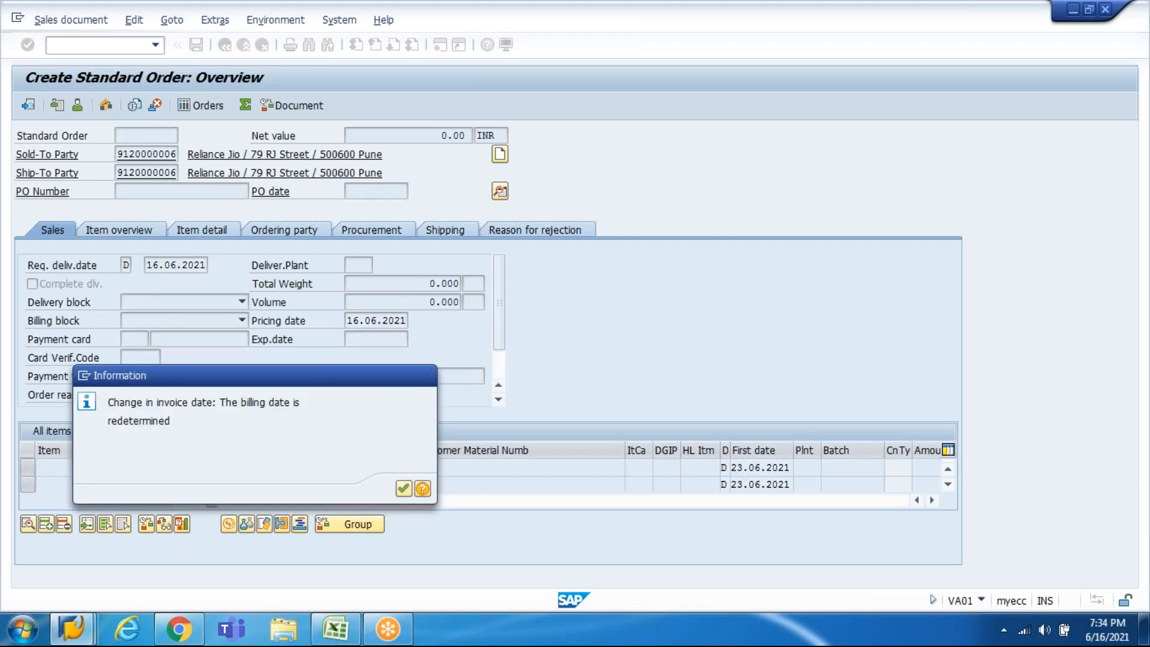
{"action": "key", "text": "Return"}
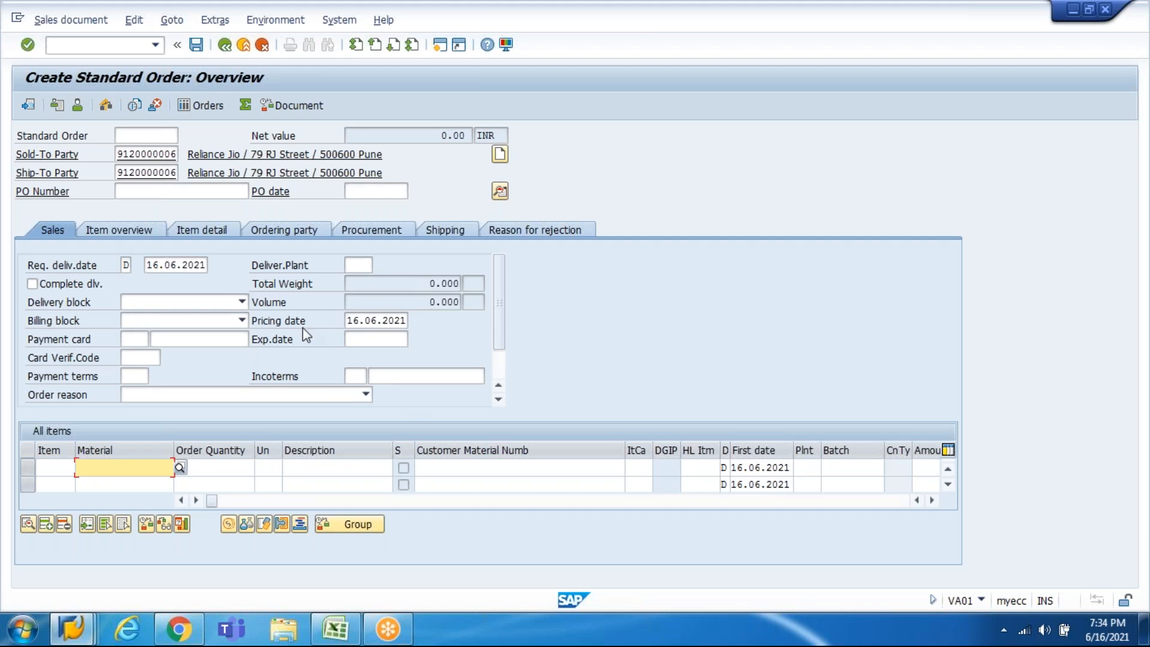
{"action": "left_click", "coordinate": [137, 376]}
{"action": "type", "text": "0001"}
{"action": "key", "text": "Tab"}
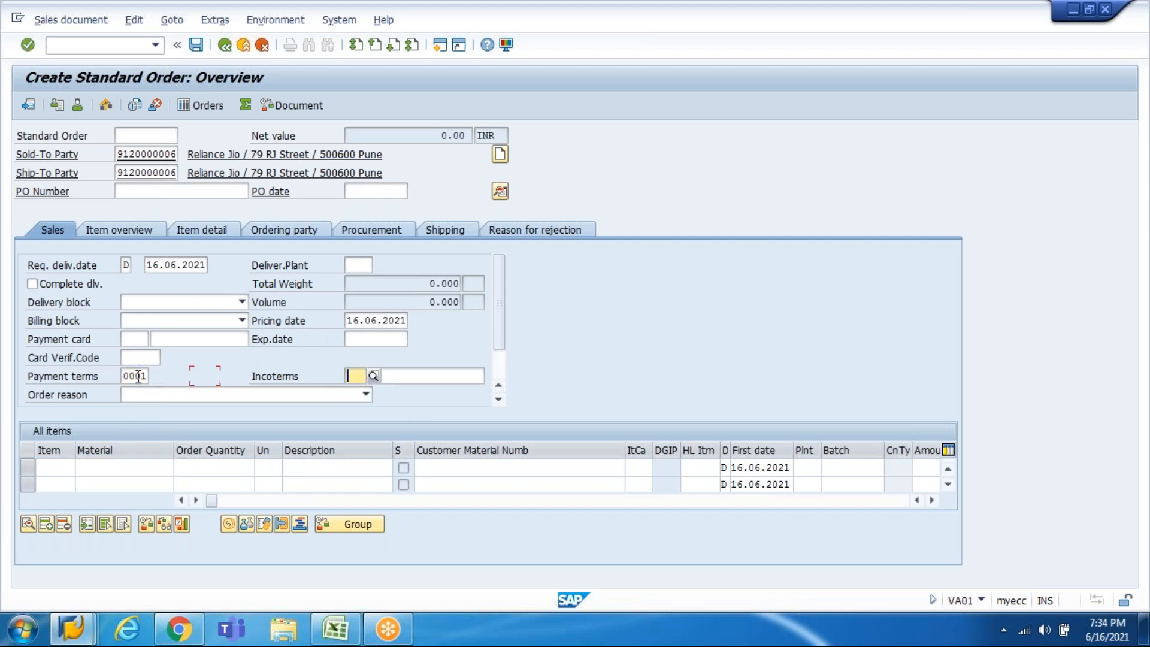
Step: Set the Incoterms to FOB, with FOB also in the second Incoterms field
{"action": "key", "text": "F4"}
{"action": "key", "text": "Down"}
{"action": "key", "text": "Down"}
{"action": "key", "text": "Down"}
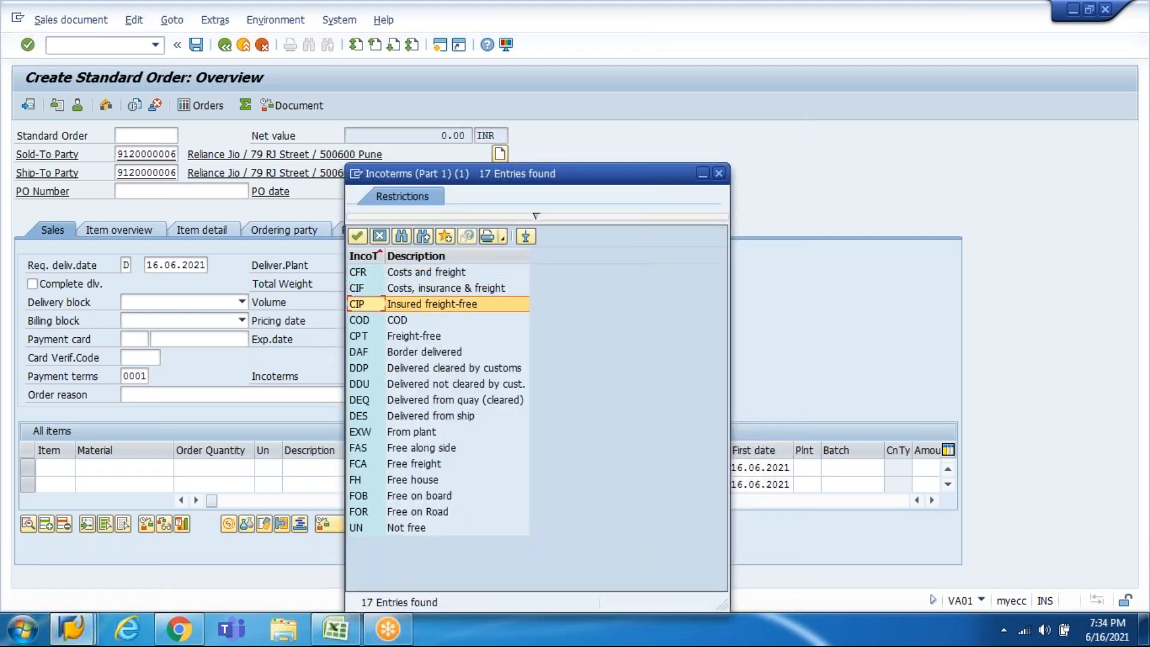
{"action": "key", "text": "Down"}
{"action": "key", "text": "Down"}
{"action": "key", "text": "Down"}
{"action": "key", "text": "Down"}
{"action": "key", "text": "Down"}
{"action": "key", "text": "Down"}
{"action": "key", "text": "Down"}
{"action": "key", "text": "Down"}
{"action": "key", "text": "Down"}
{"action": "key", "text": "Down"}
{"action": "key", "text": "Down"}
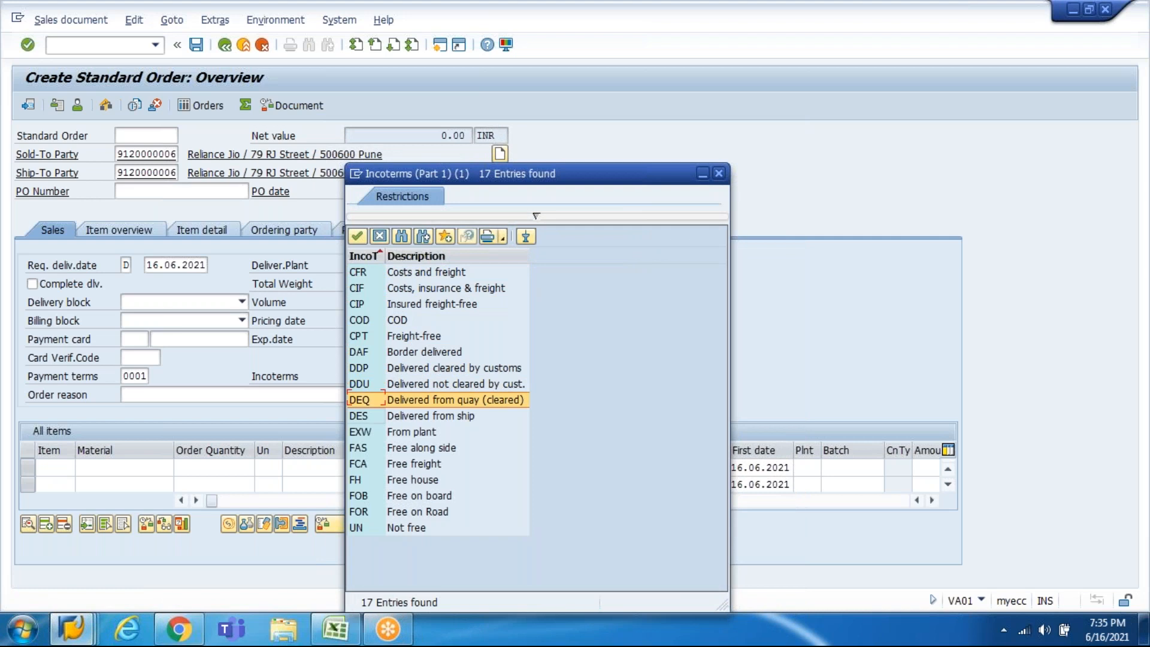
{"action": "key", "text": "Return"}
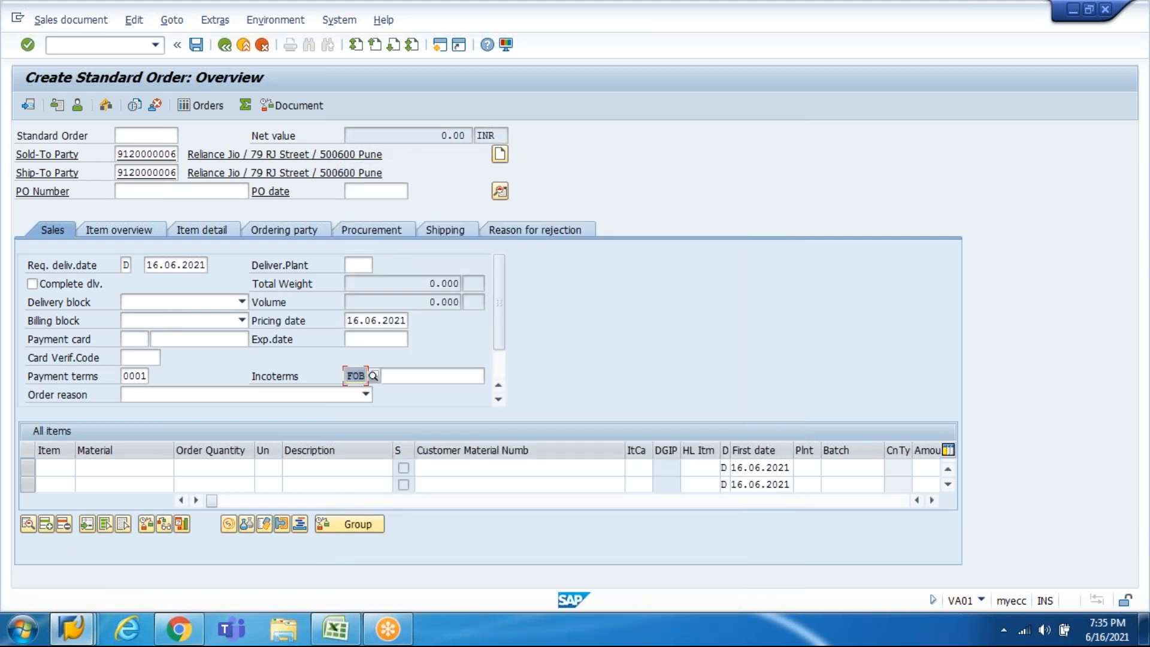
{"action": "key", "text": "Tab"}
{"action": "type", "text": "FOB"}
{"action": "key", "text": "Return"}
{"action": "key", "text": "Return"}
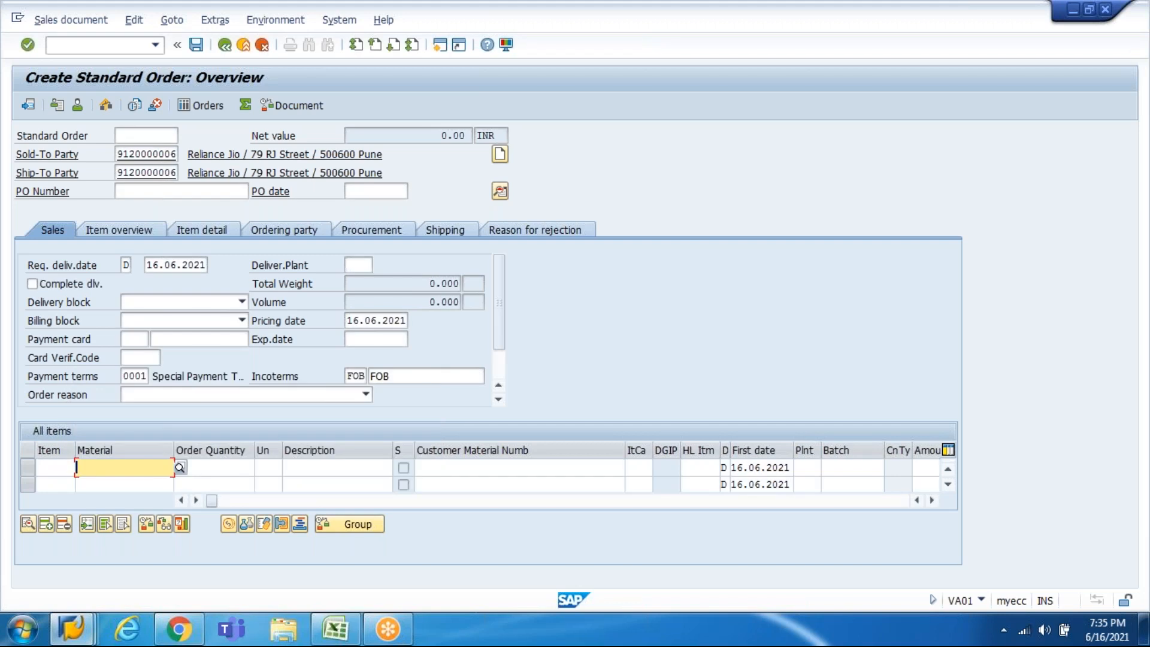
Step: Number the first item line 10 and set the delivering plant to HI10
{"action": "left_click", "coordinate": [72, 466]}
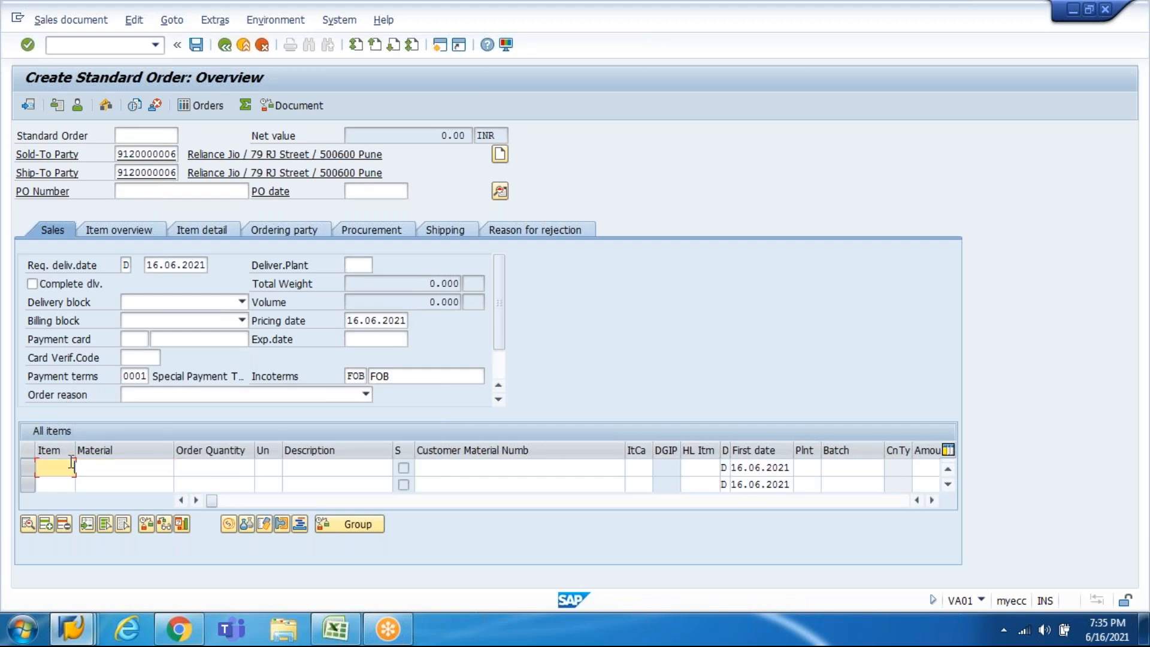
{"action": "type", "text": "10"}
{"action": "key", "text": "Tab"}
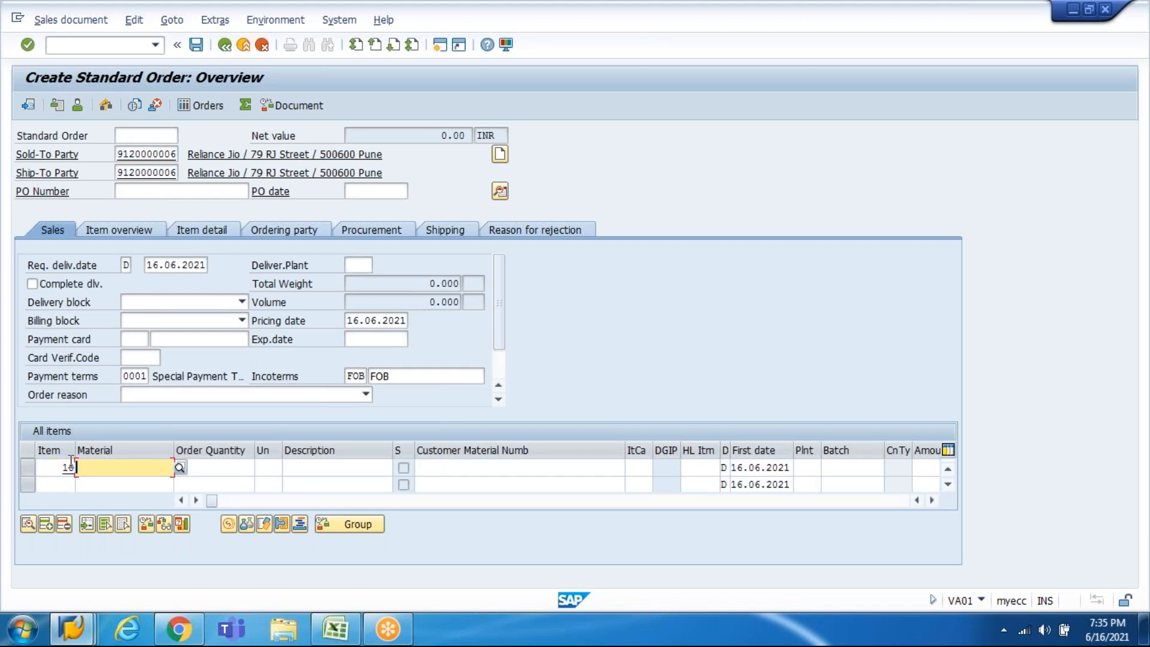
{"action": "left_click", "coordinate": [357, 265]}
{"action": "type", "text": "HI10"}
{"action": "key", "text": "Down"}
{"action": "key", "text": "Return"}
{"action": "key", "text": "Return"}
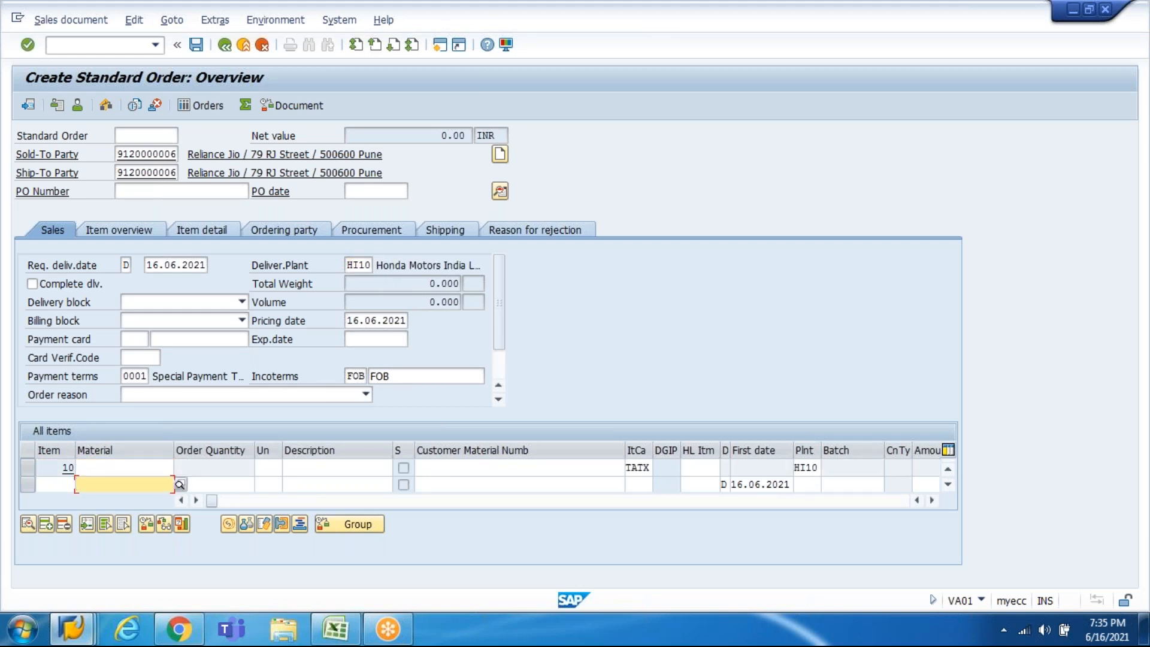
{"action": "left_click", "coordinate": [144, 467]}
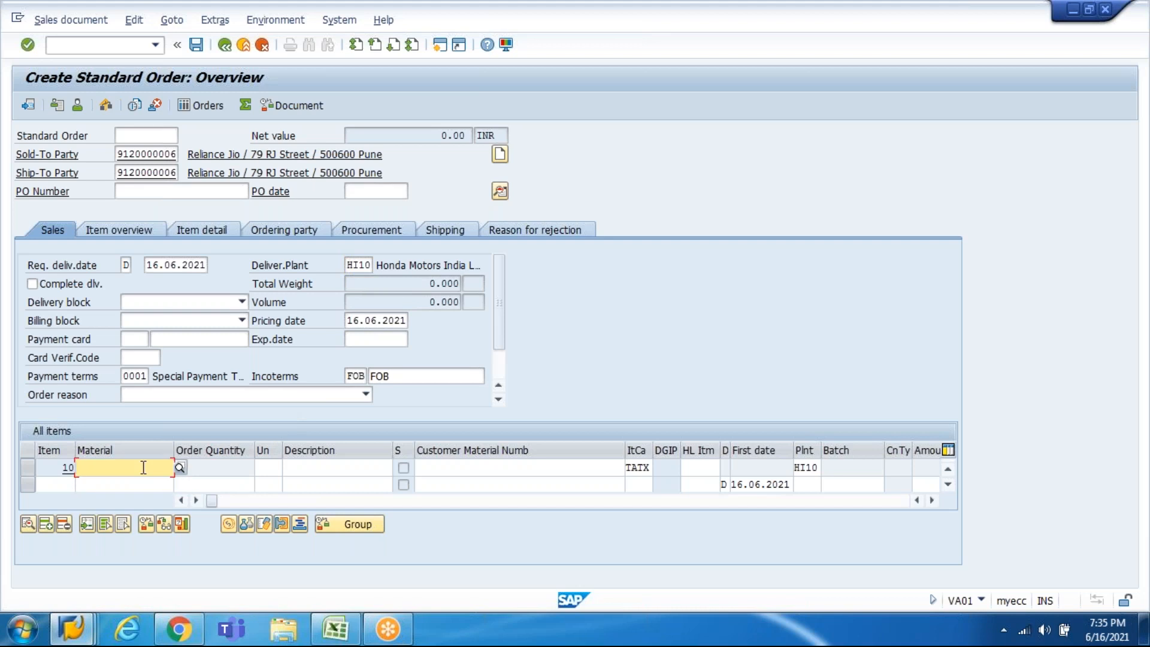
Step: Enter material I20CAR for item 10 and accept the item category and pricing notices
{"action": "left_click", "coordinate": [336, 629]}
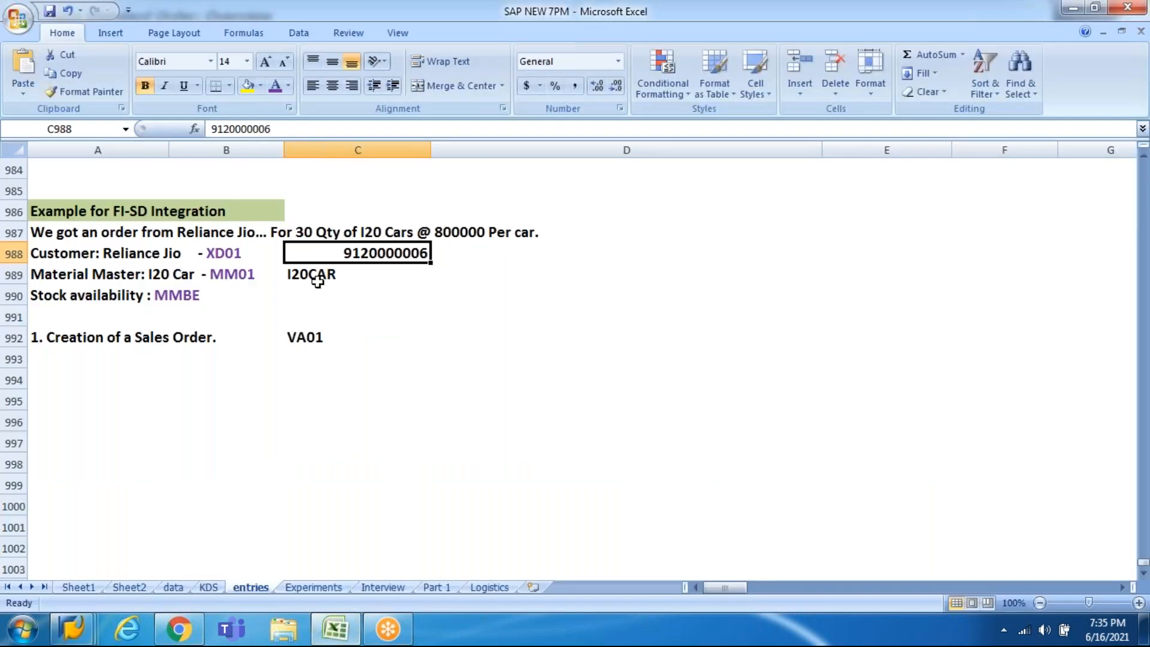
{"action": "key", "text": "alt+Tab"}
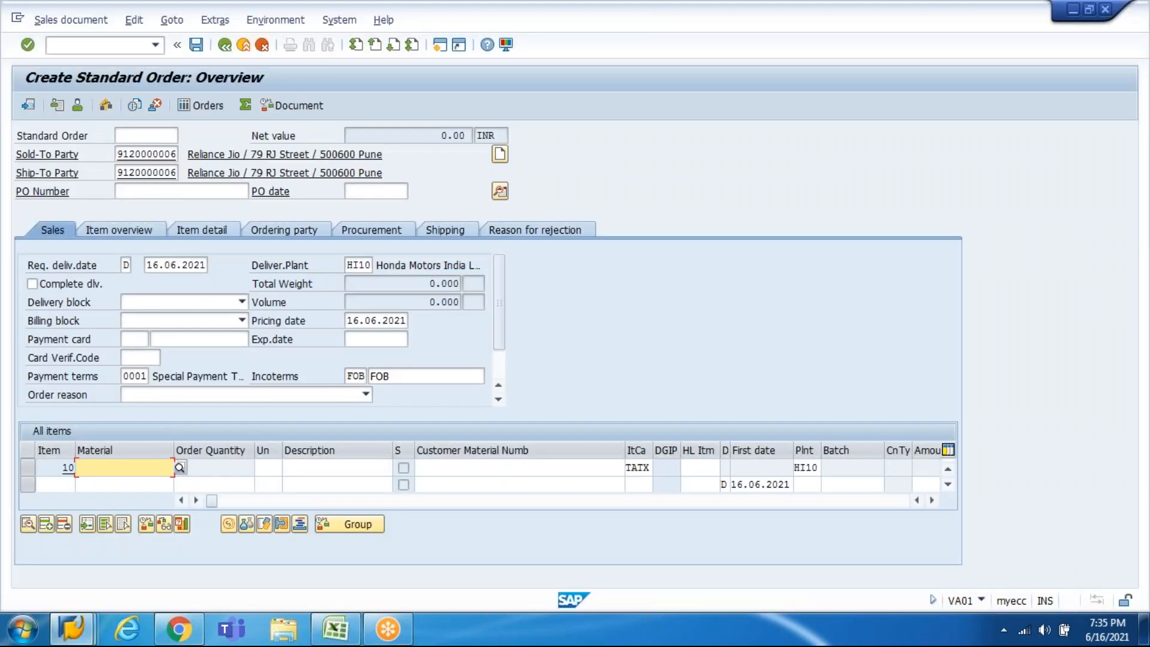
{"action": "type", "text": "i20"}
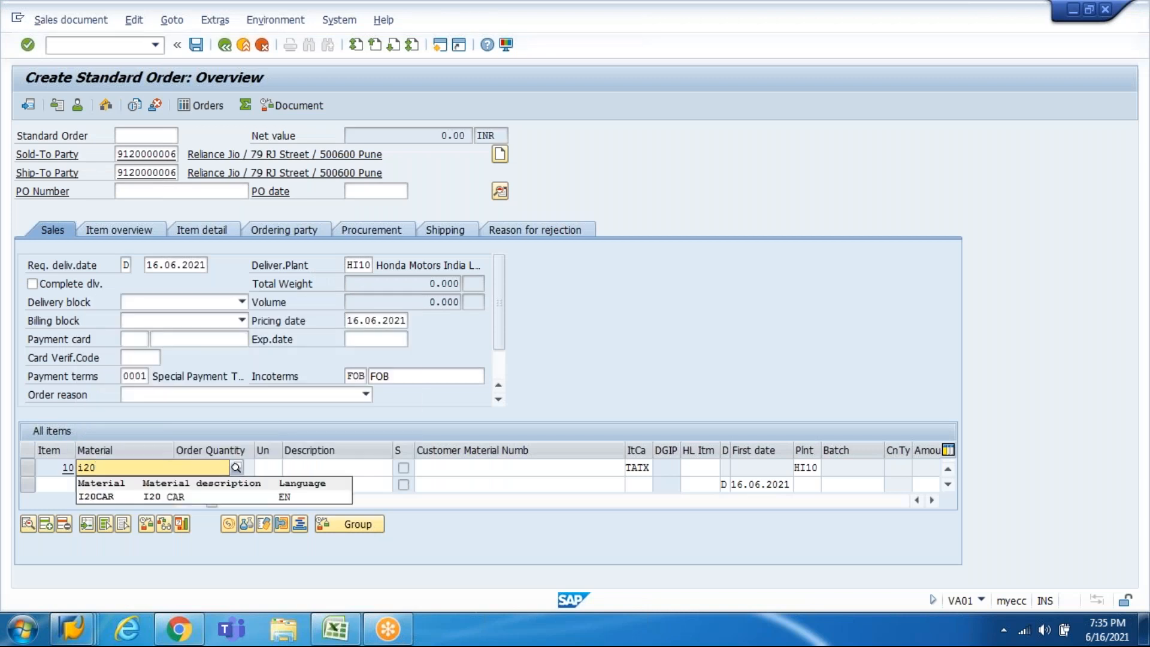
{"action": "left_click", "coordinate": [226, 497]}
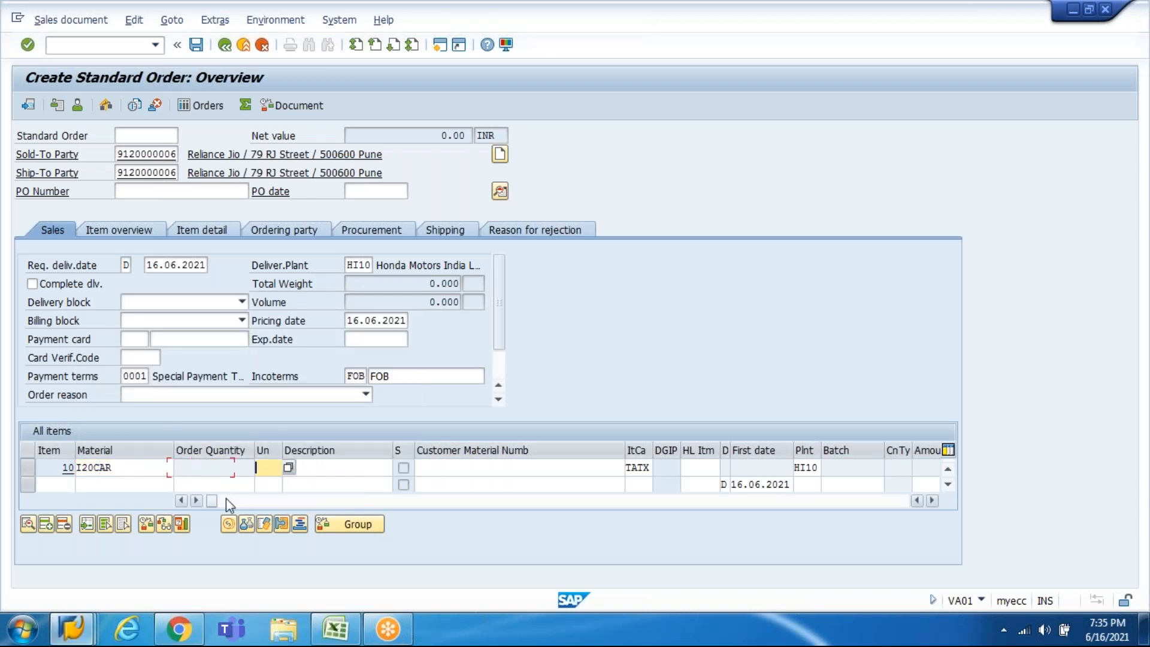
{"action": "key", "text": "Return"}
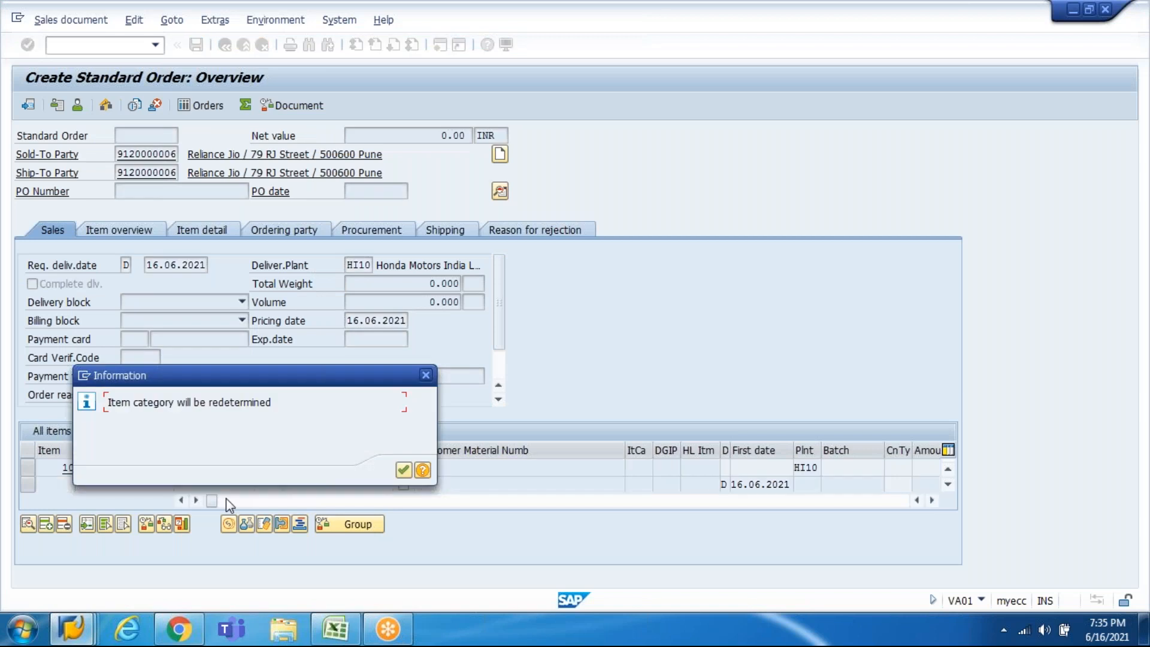
{"action": "key", "text": "Return"}
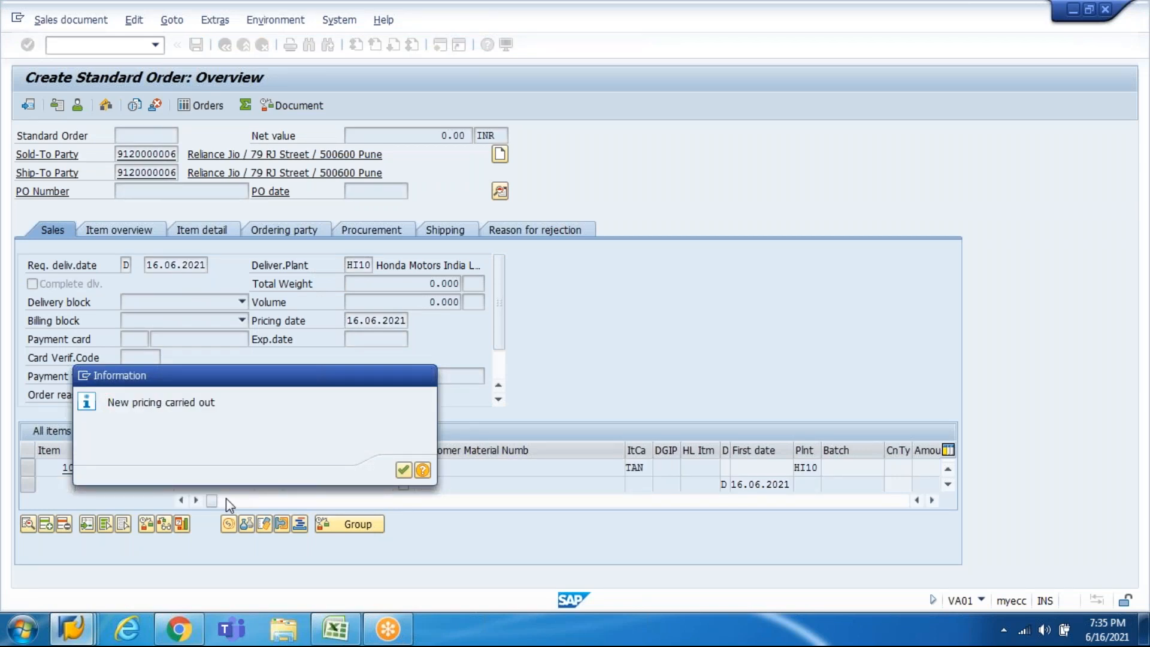
{"action": "key", "text": "Return"}
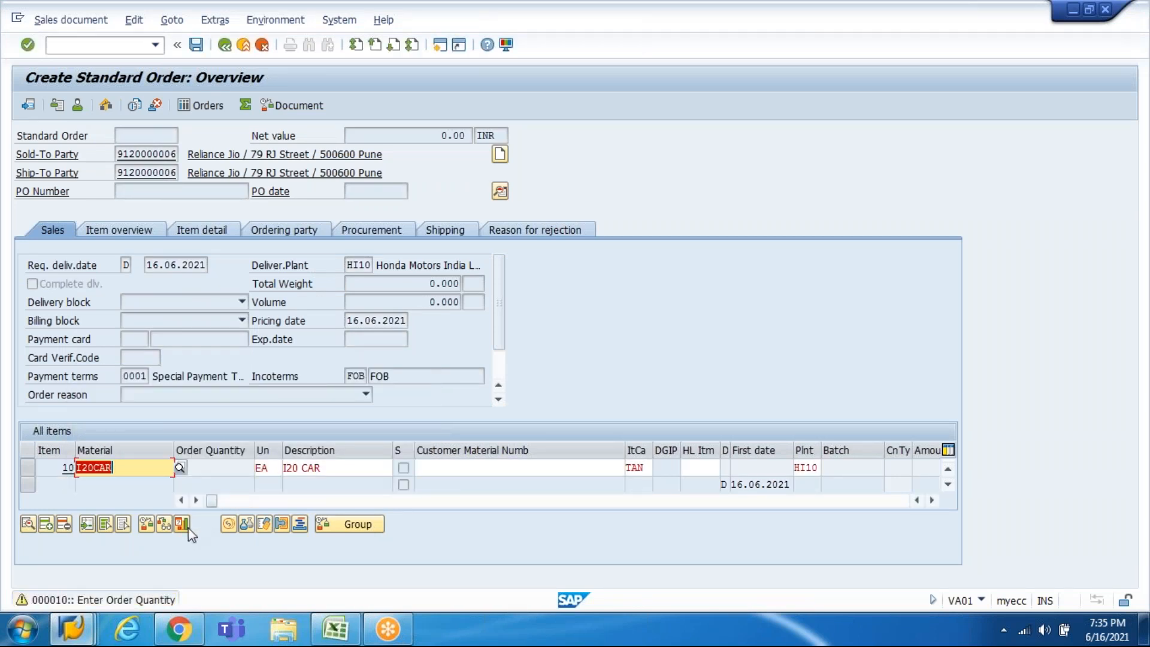
{"action": "key", "text": "Return"}
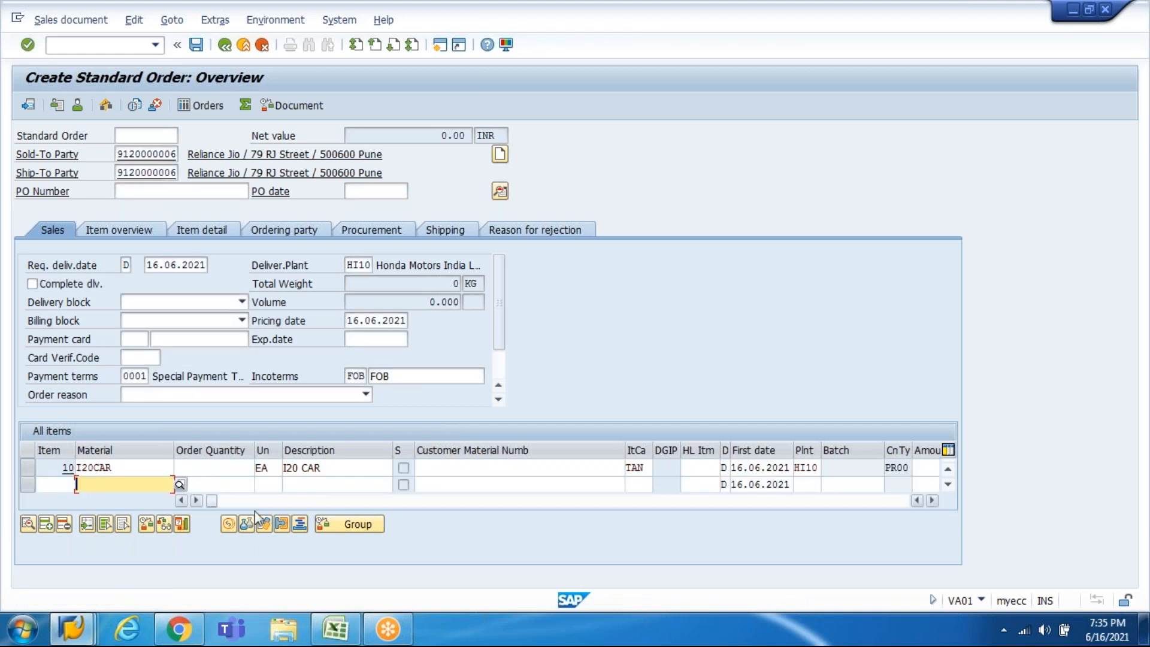
Step: Give item 10 an order quantity of 30 and a price of 800,000 INR
{"action": "left_click", "coordinate": [232, 468]}
{"action": "left_click", "coordinate": [335, 628]}
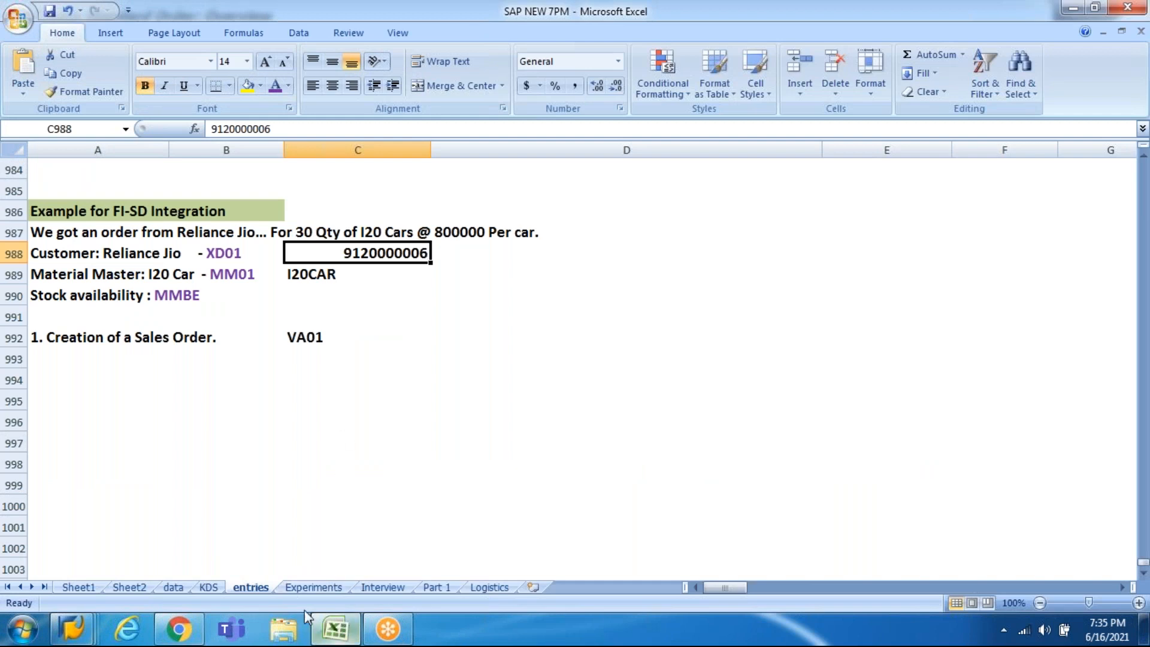
{"action": "key", "text": "alt+Tab"}
{"action": "mouse_move", "coordinate": [202, 640]}
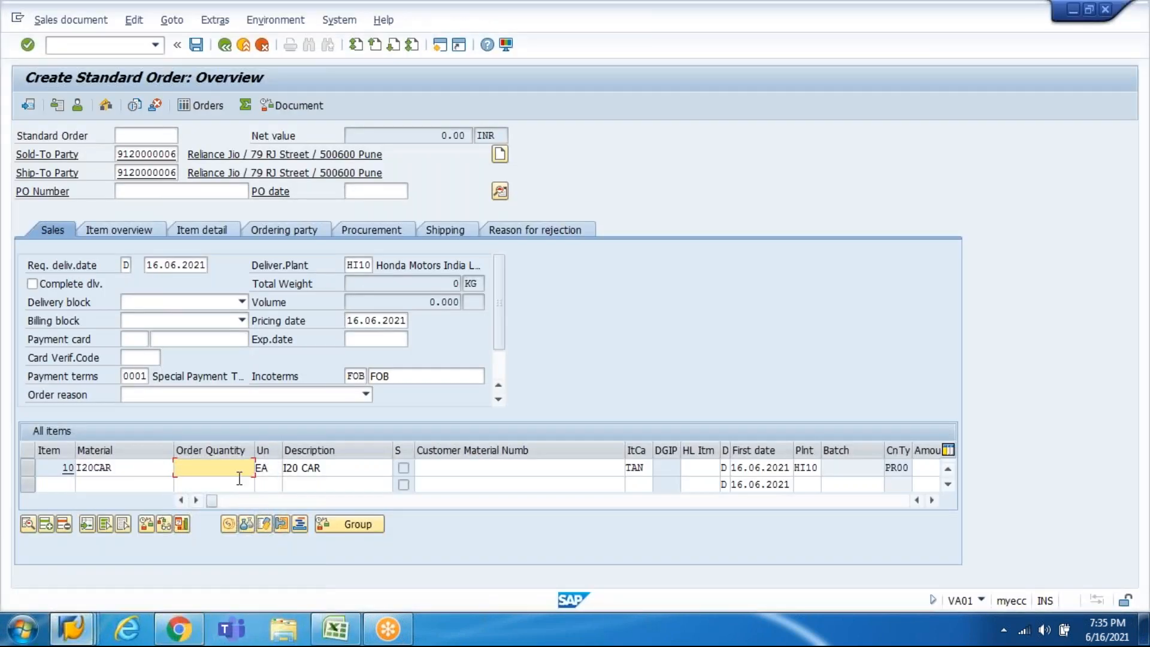
{"action": "type", "text": "3."}
{"action": "key", "text": "Tab"}
{"action": "key", "text": "Tab"}
{"action": "key", "text": "Tab"}
{"action": "key", "text": "Tab"}
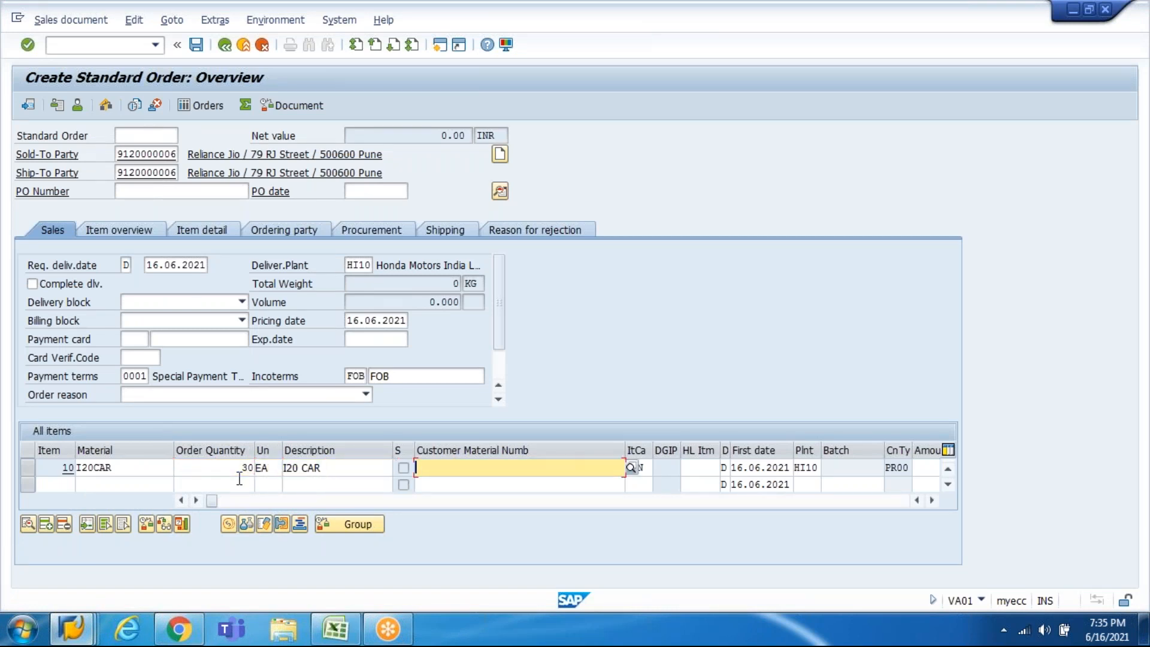
{"action": "key", "text": "Tab"}
{"action": "key", "text": "Tab"}
{"action": "key", "text": "Tab"}
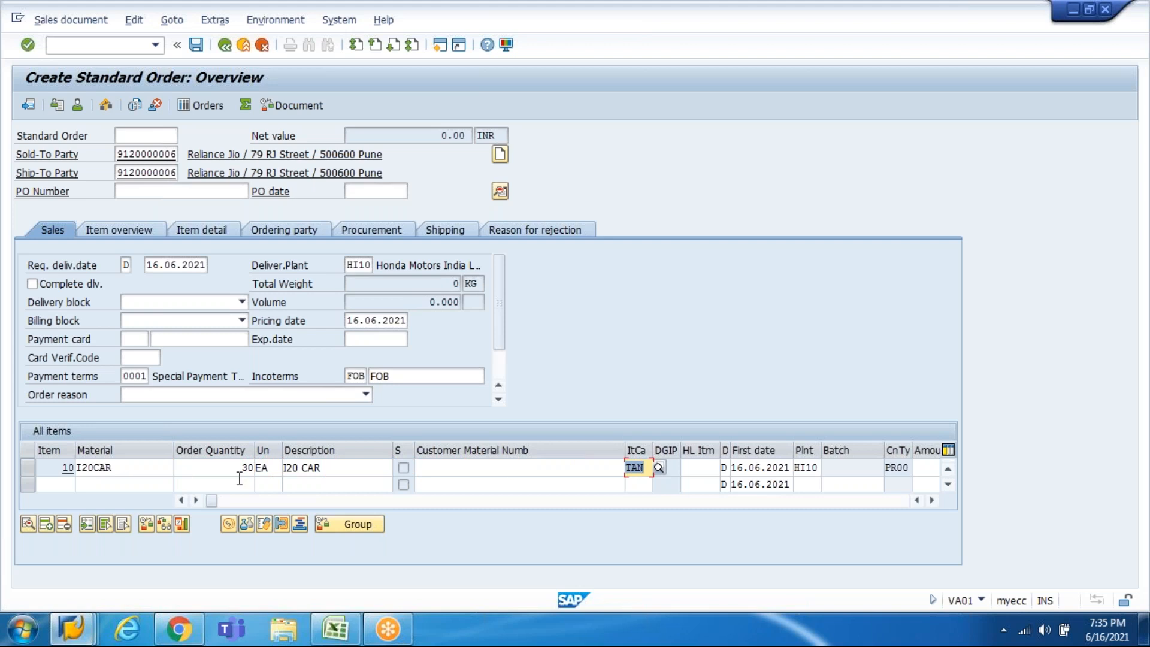
{"action": "key", "text": "Tab"}
{"action": "key", "text": "Tab"}
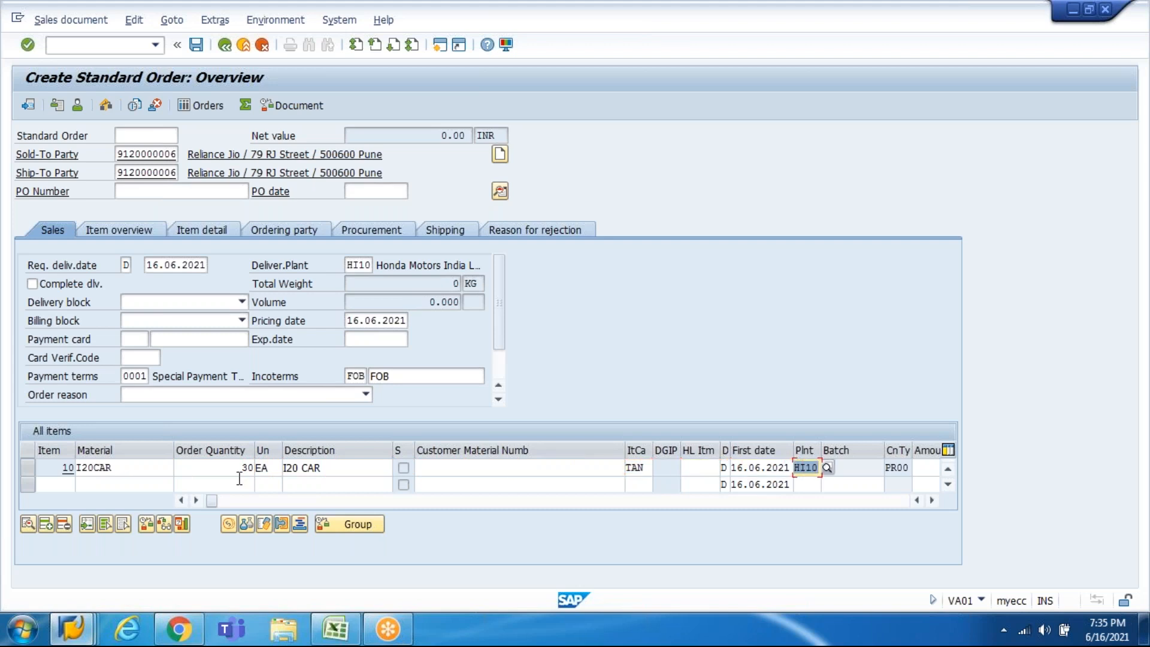
{"action": "key", "text": "Tab"}
{"action": "key", "text": "Tab"}
{"action": "key", "text": "Tab"}
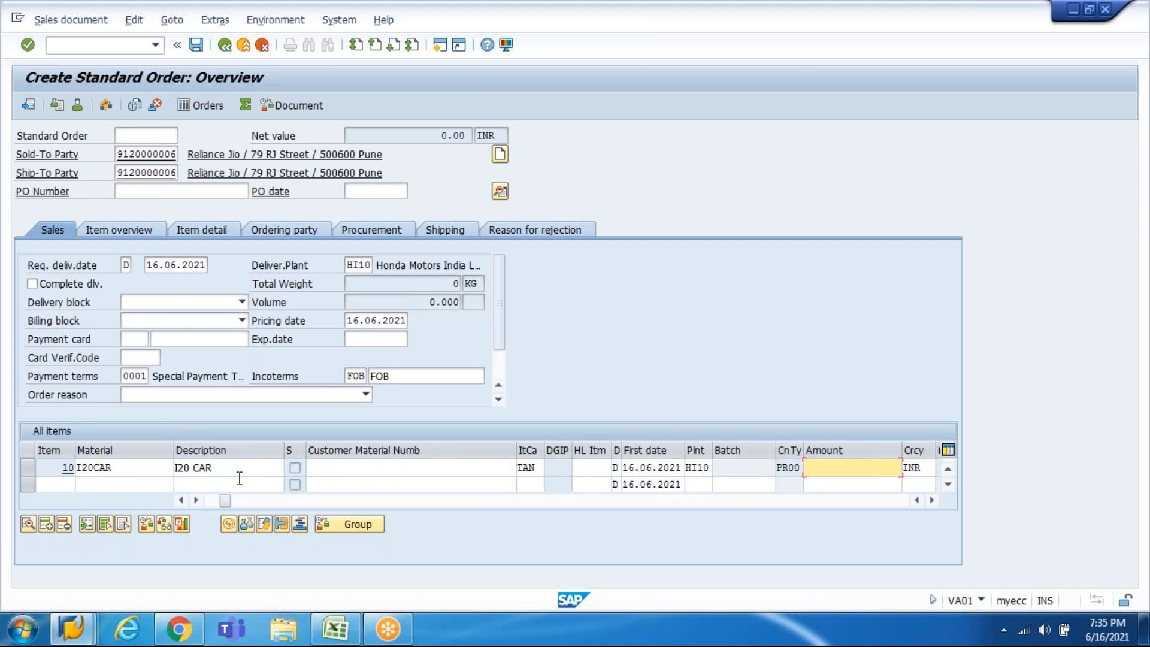
{"action": "type", "text": "800000"}
{"action": "key", "text": "Return"}
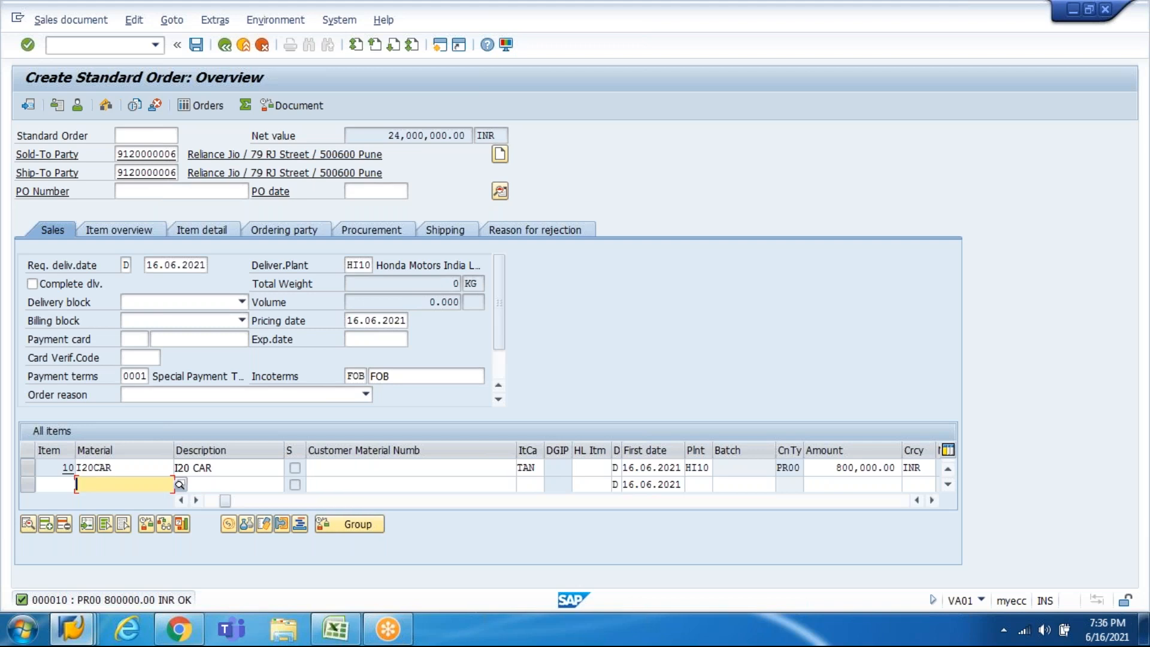
Step: Check the order's 24,000,000.00 INR net value and confirm item 10's line entries
{"action": "left_click_drag", "start_coordinate": [448, 135], "coordinate": [372, 136]}
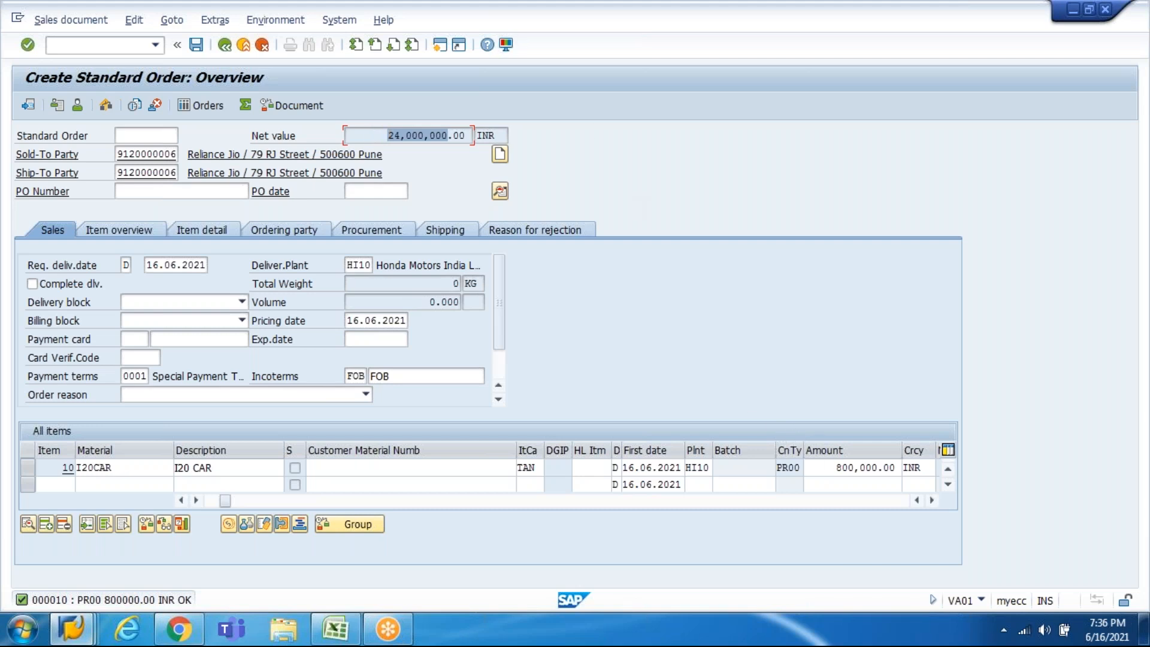
{"action": "left_click", "coordinate": [832, 468]}
{"action": "key", "text": "Tab"}
{"action": "key", "text": "Tab"}
{"action": "key", "text": "Tab"}
{"action": "key", "text": "Tab"}
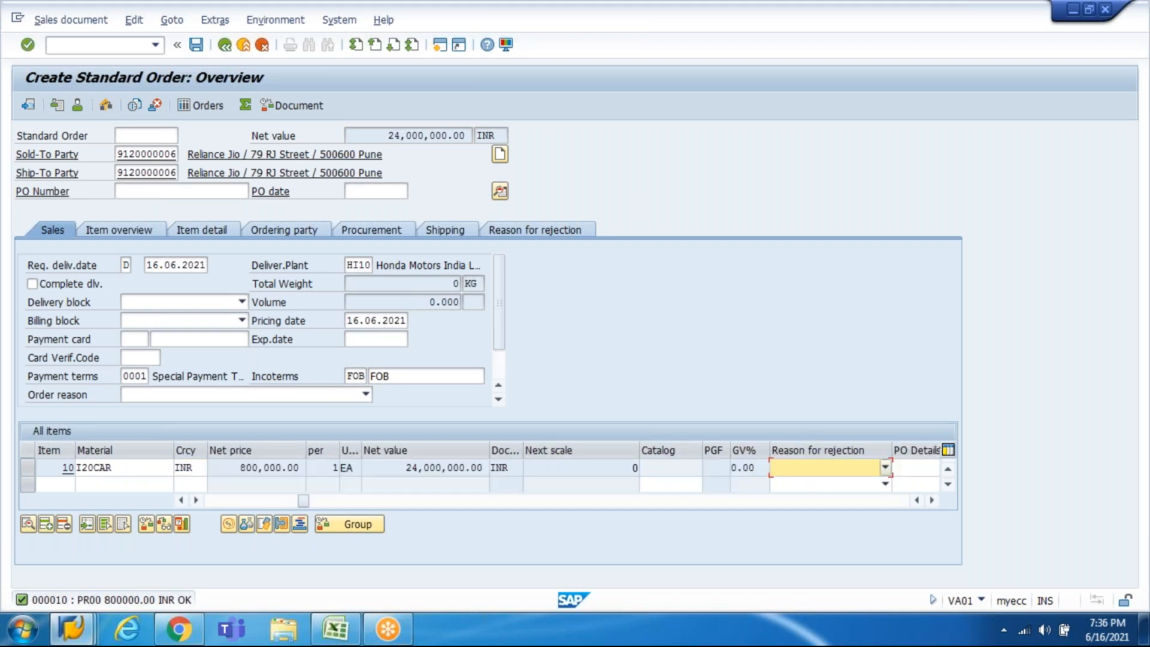
{"action": "key", "text": "Tab"}
{"action": "key", "text": "Tab"}
{"action": "key", "text": "Tab"}
{"action": "key", "text": "Tab"}
{"action": "key", "text": "Tab"}
{"action": "key", "text": "Tab"}
{"action": "key", "text": "Tab"}
{"action": "key", "text": "Tab"}
{"action": "key", "text": "Tab"}
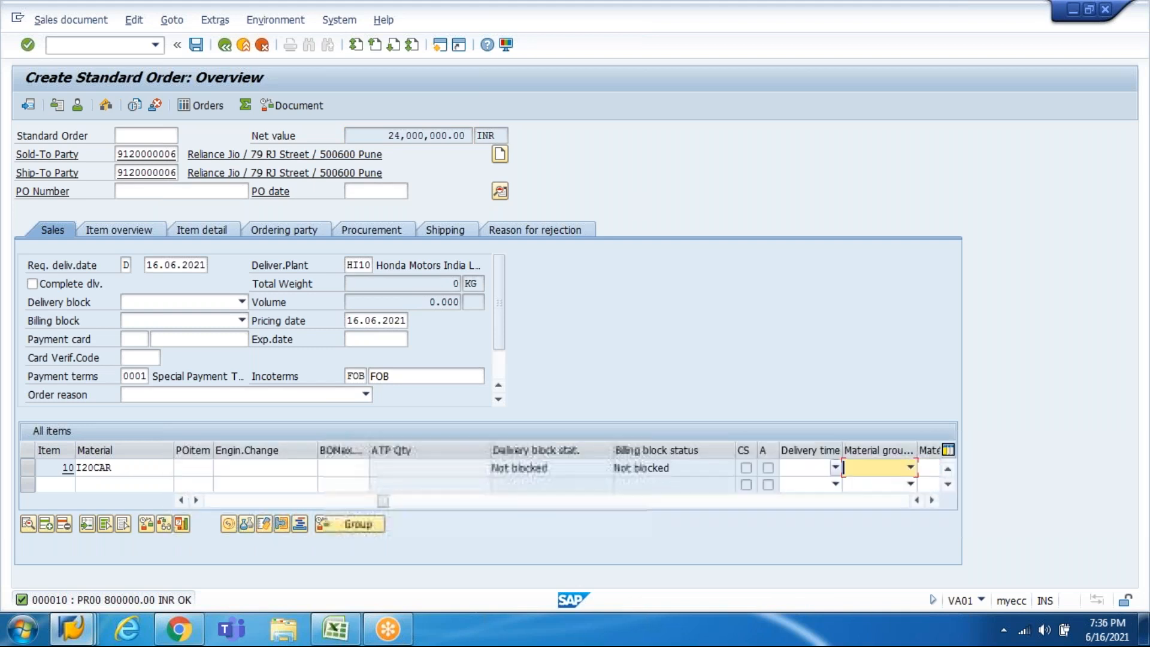
{"action": "key", "text": "Tab"}
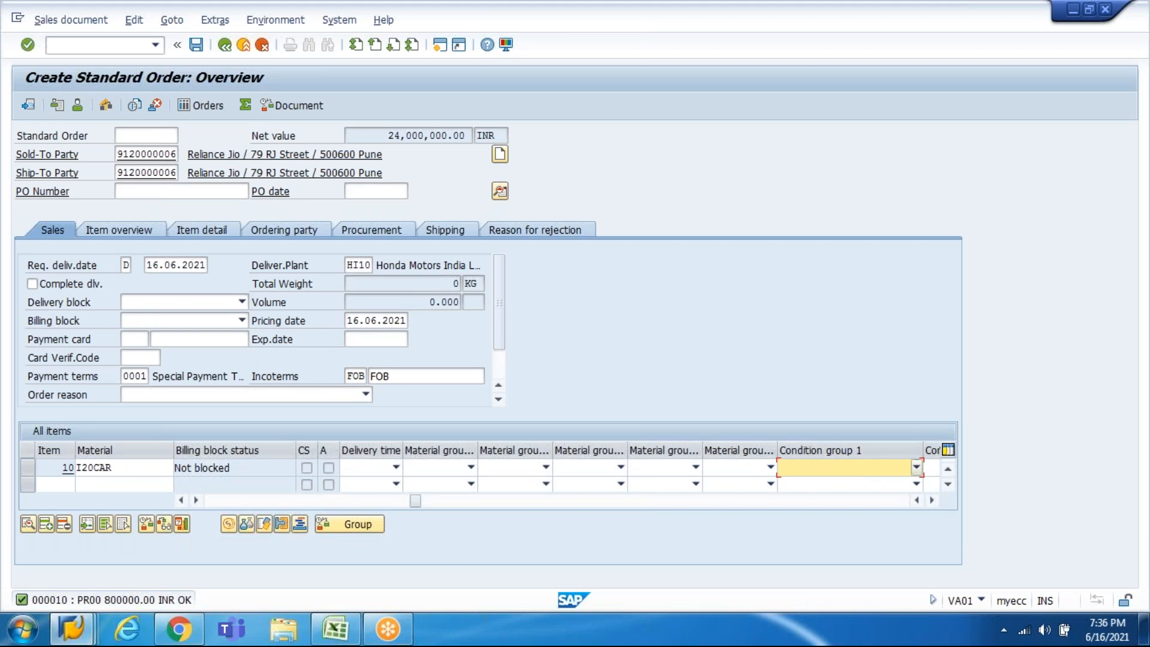
{"action": "key", "text": "Return"}
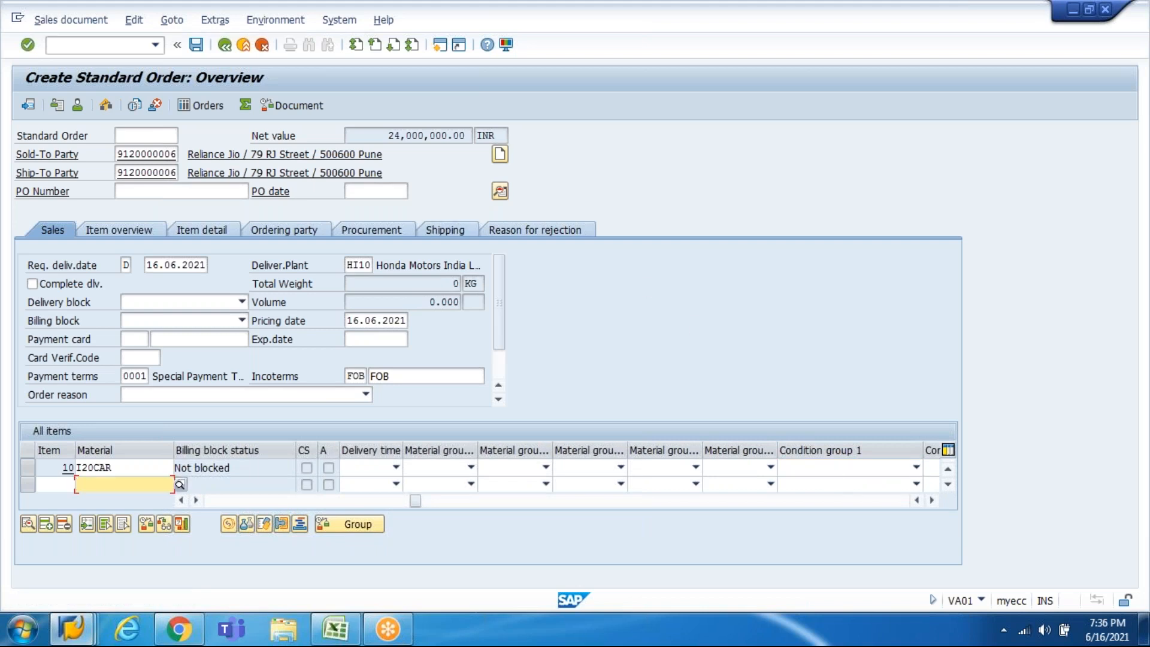
Step: From the incompletion log, give item 10 gross weight 1,000 and net weight 850 KG
{"action": "left_click", "coordinate": [133, 22]}
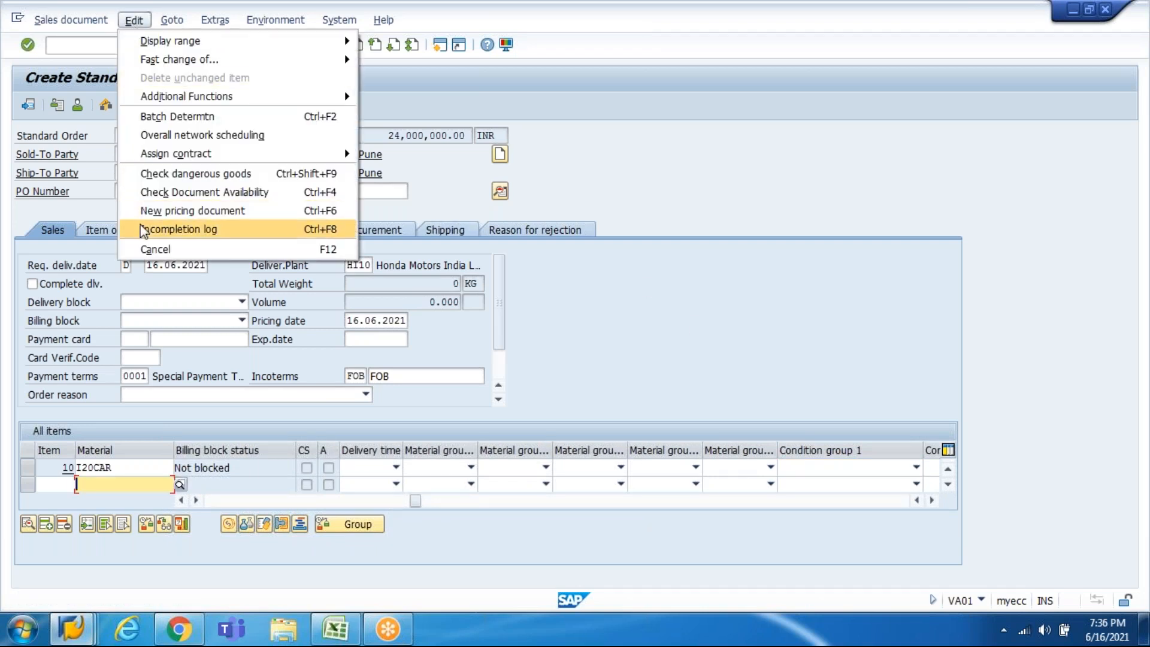
{"action": "left_click", "coordinate": [143, 231]}
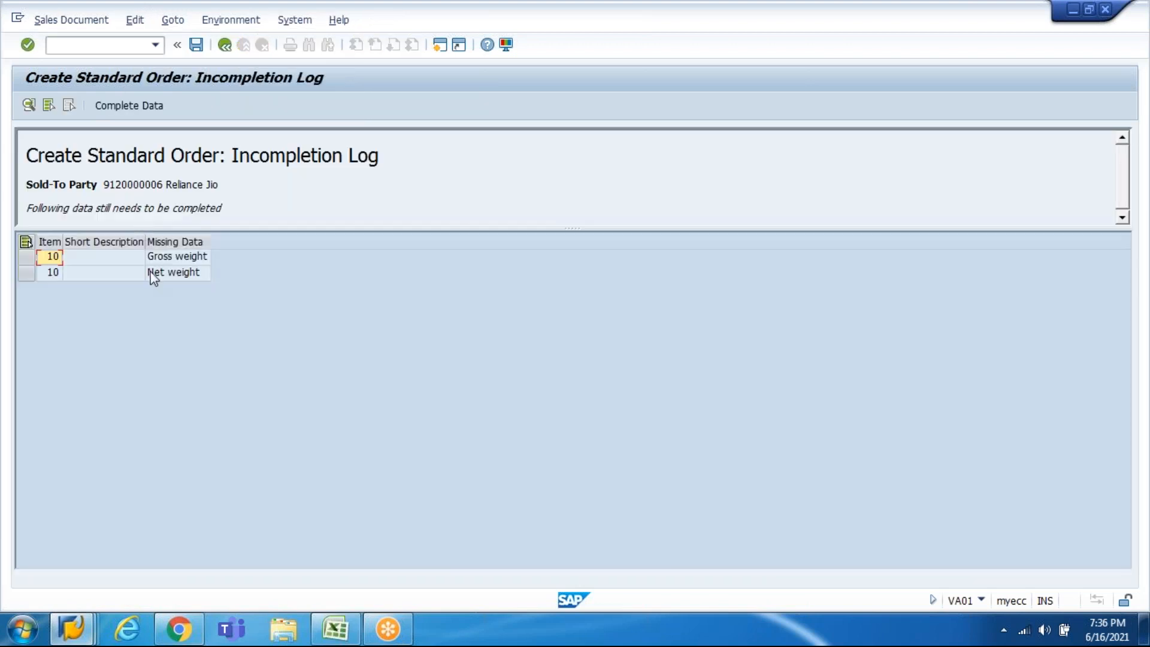
{"action": "double_click", "coordinate": [47, 257]}
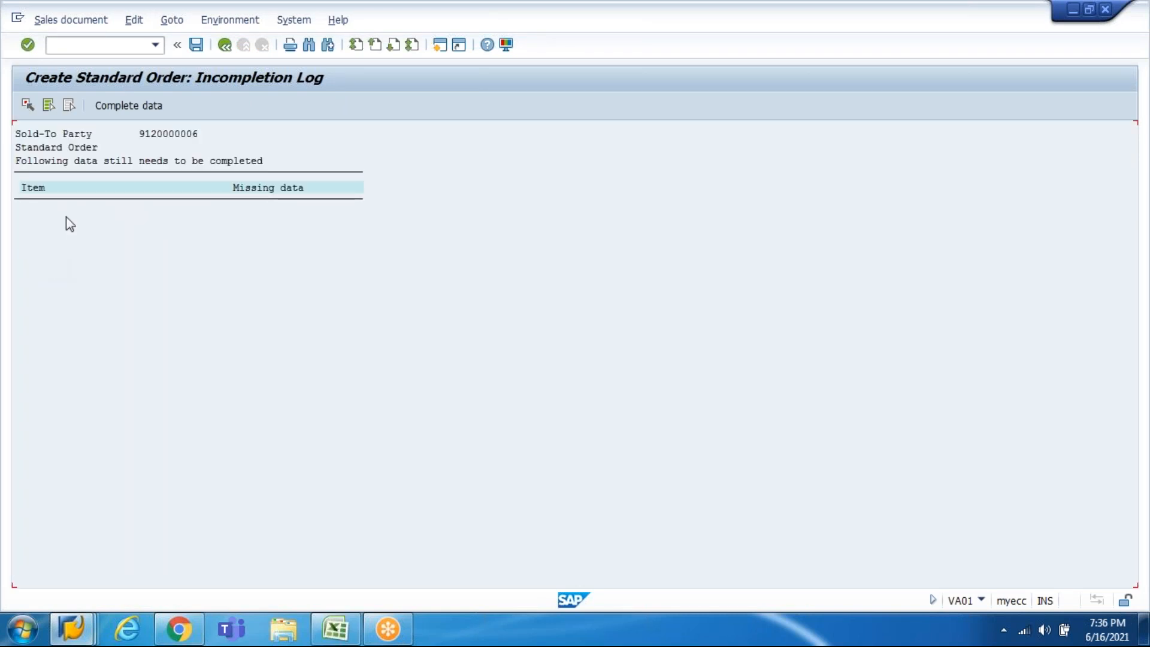
{"action": "left_click", "coordinate": [134, 106]}
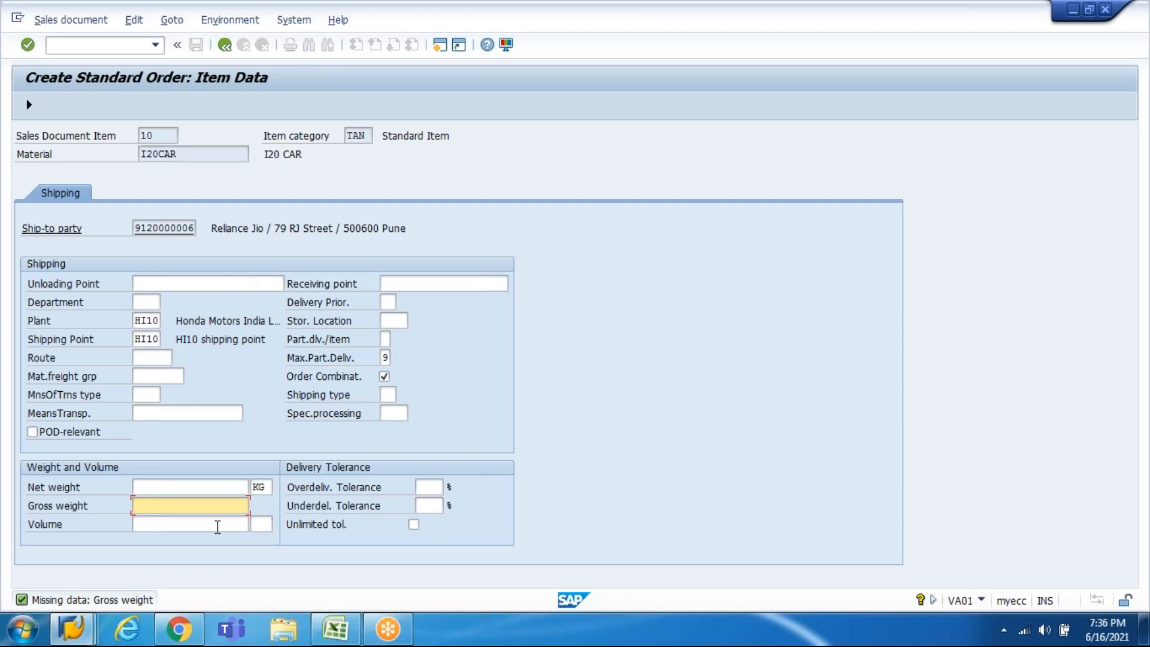
{"action": "type", "text": "100"}
{"action": "key", "text": "Up"}
{"action": "key", "text": "Down"}
{"action": "key", "text": "ctrl+a"}
{"action": "type", "text": "1000"}
{"action": "key", "text": "Up"}
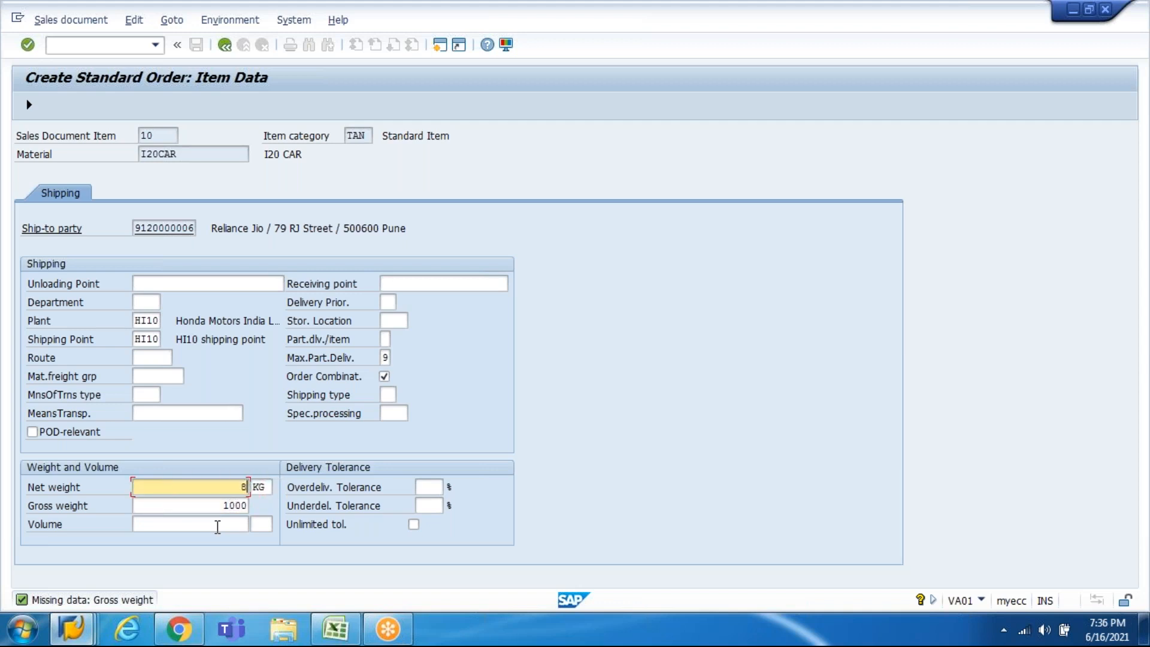
{"action": "type", "text": "850"}
{"action": "key", "text": "Return"}
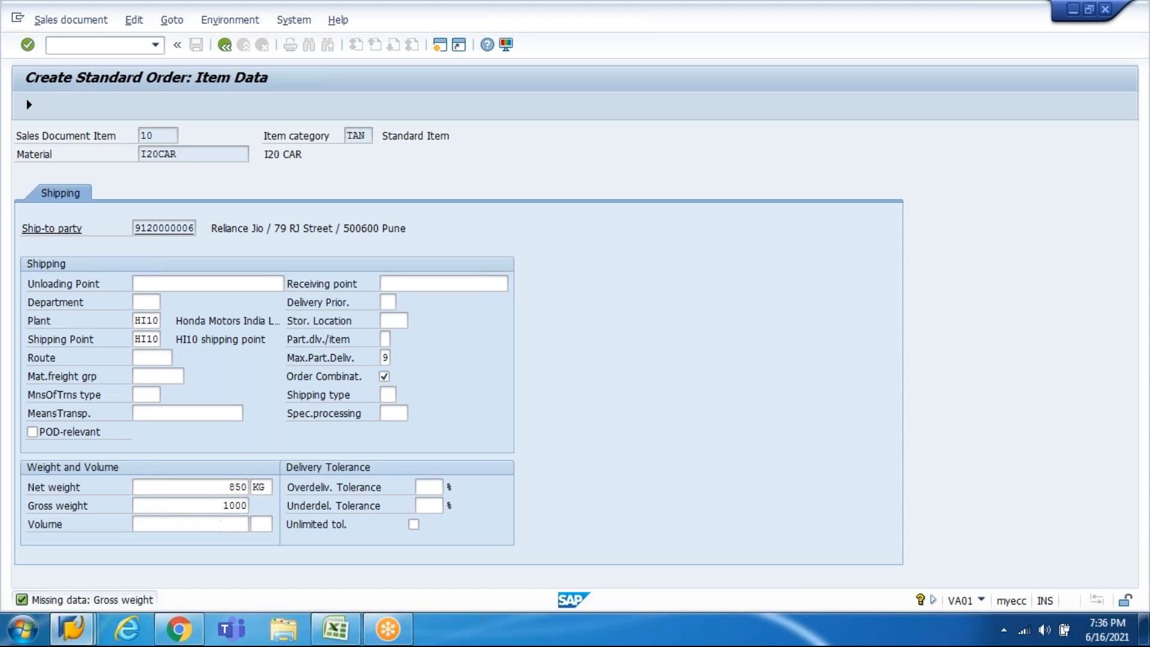
Step: Return to the order overview and save it as Standard Order 20376
{"action": "left_click", "coordinate": [224, 45]}
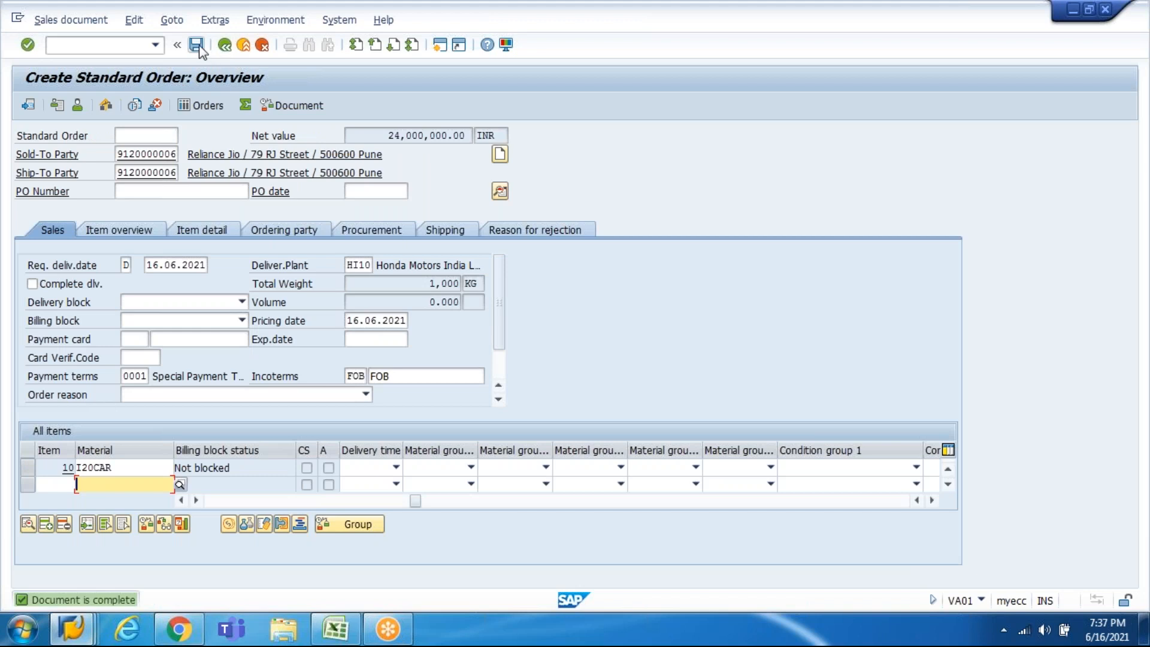
{"action": "left_click", "coordinate": [141, 21]}
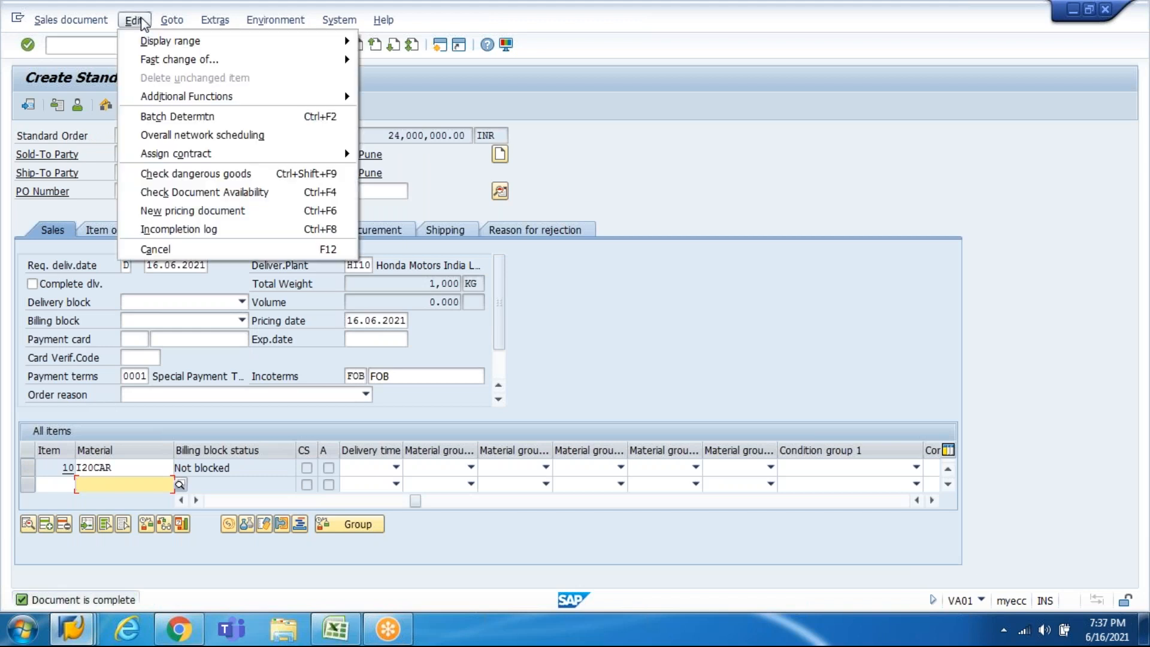
{"action": "left_click", "coordinate": [165, 248]}
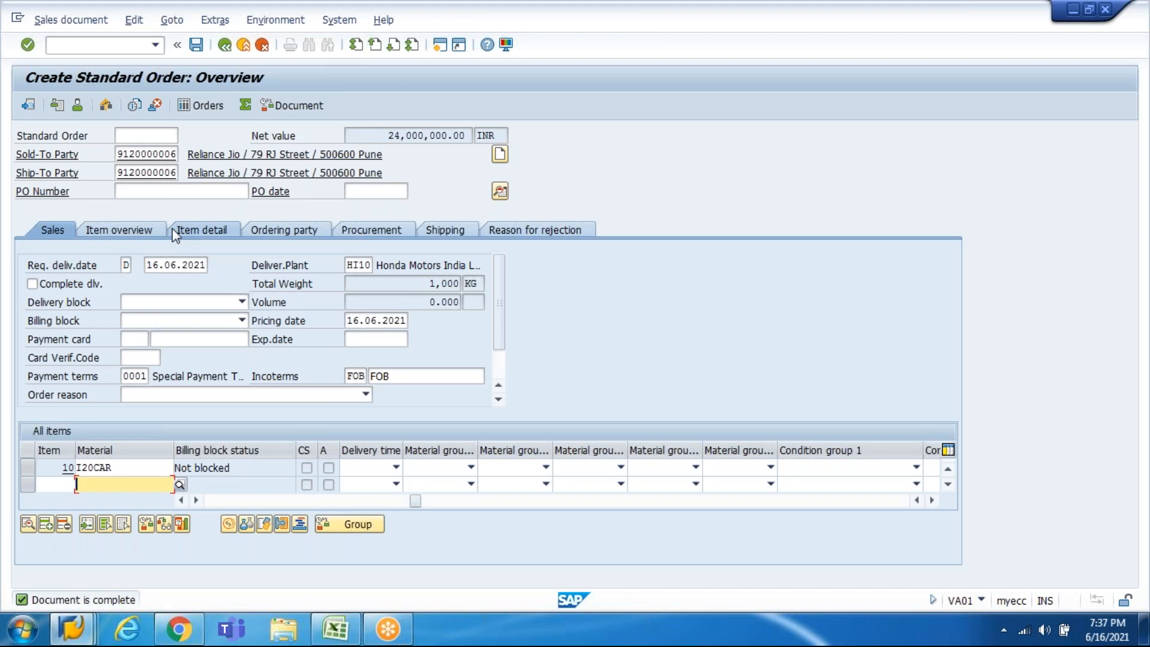
{"action": "left_click", "coordinate": [196, 46]}
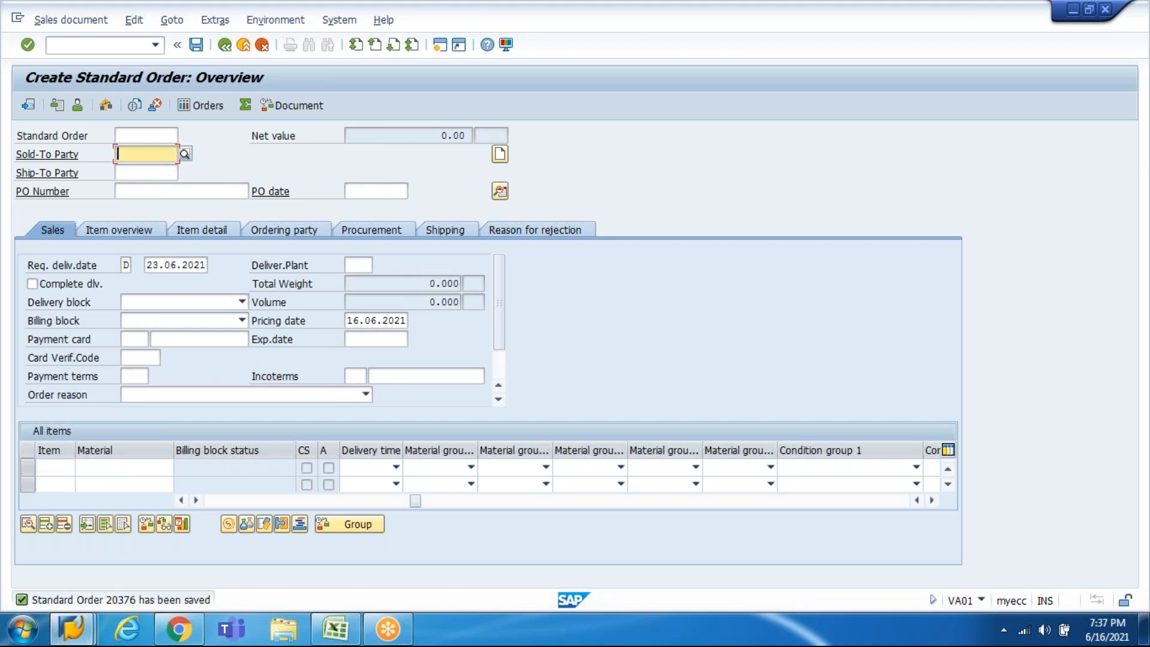
{"action": "left_click", "coordinate": [335, 628]}
Step: Enter 'SO: 20376' in cell D992 beside the VA01 step
{"action": "key", "text": "Down"}
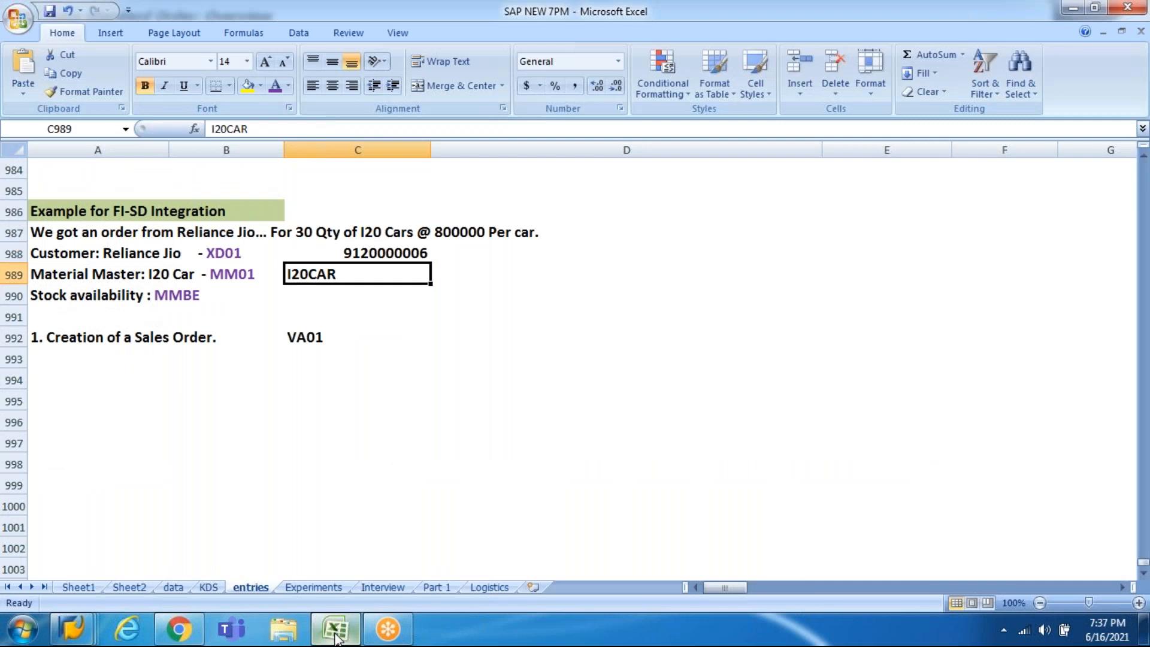
{"action": "key", "text": "Down"}
{"action": "key", "text": "Down"}
{"action": "key", "text": "Down"}
{"action": "key", "text": "Down"}
{"action": "key", "text": "Up"}
{"action": "key", "text": "Right"}
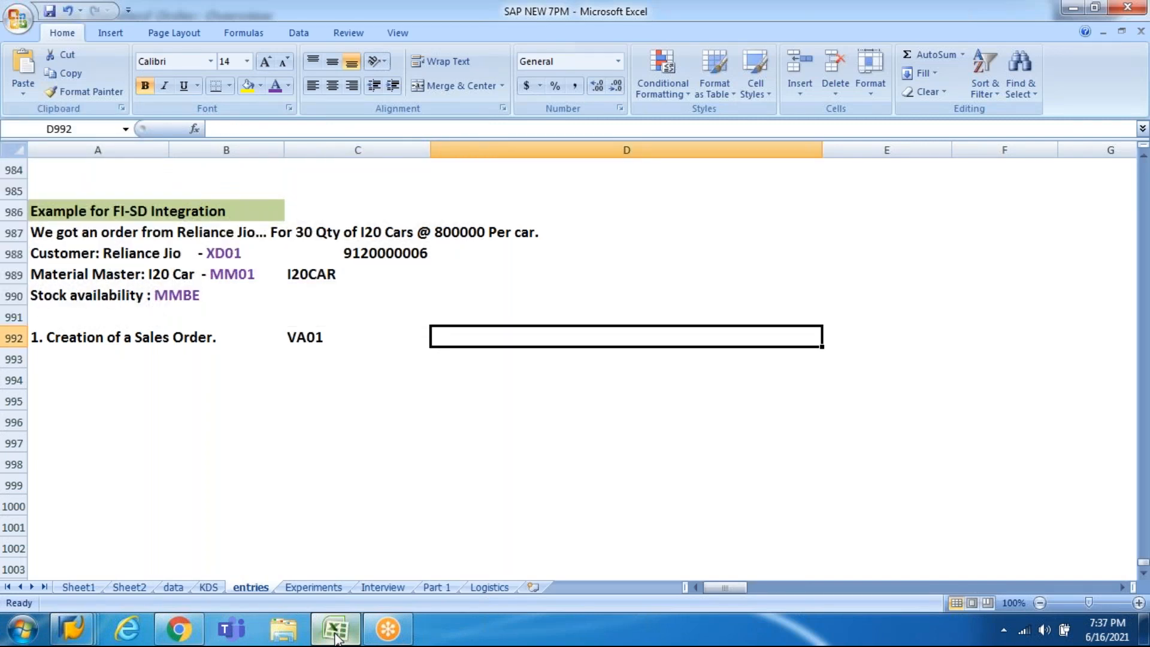
{"action": "type", "text": "20375"}
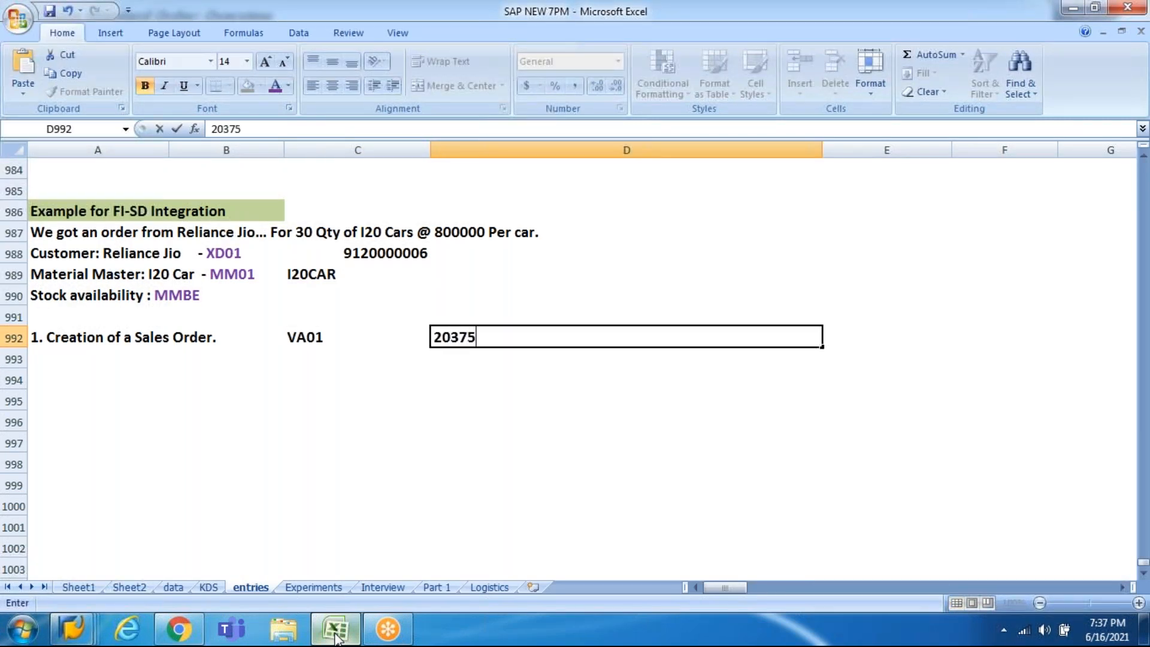
{"action": "key", "text": "BackSpace"}
{"action": "type", "text": "6"}
{"action": "key", "text": "F2"}
{"action": "key", "text": "shift+Tab"}
{"action": "key", "text": "Tab"}
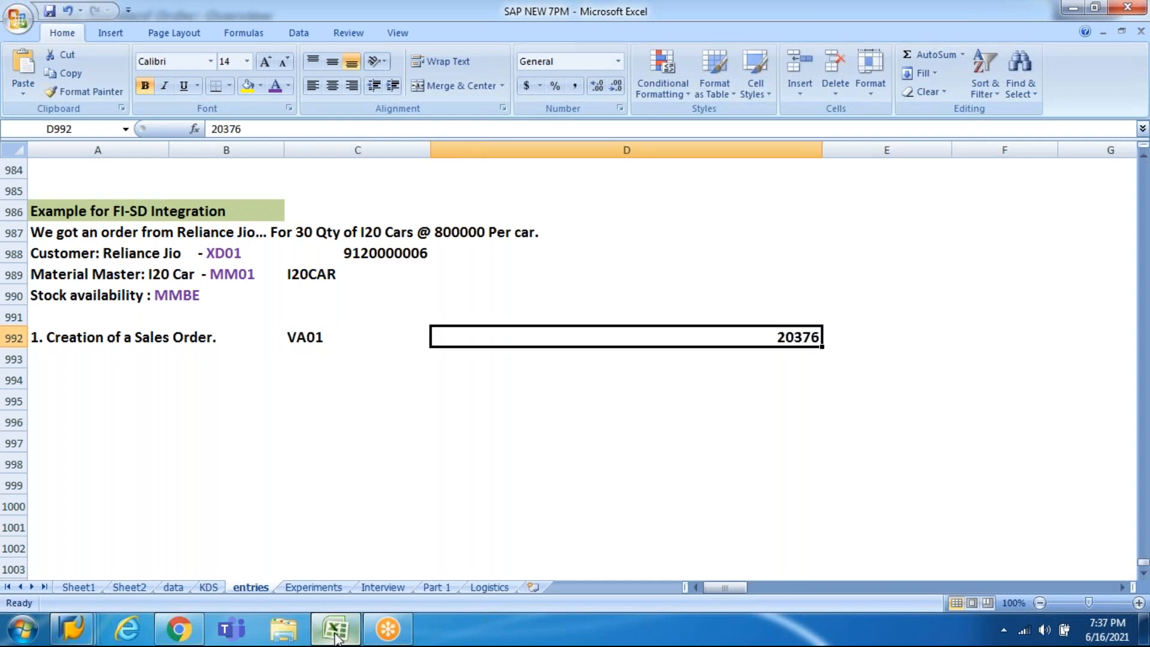
{"action": "key", "text": "F2"}
{"action": "key", "text": "Home"}
{"action": "type", "text": "S"}
{"action": "type", "text": "O:"}
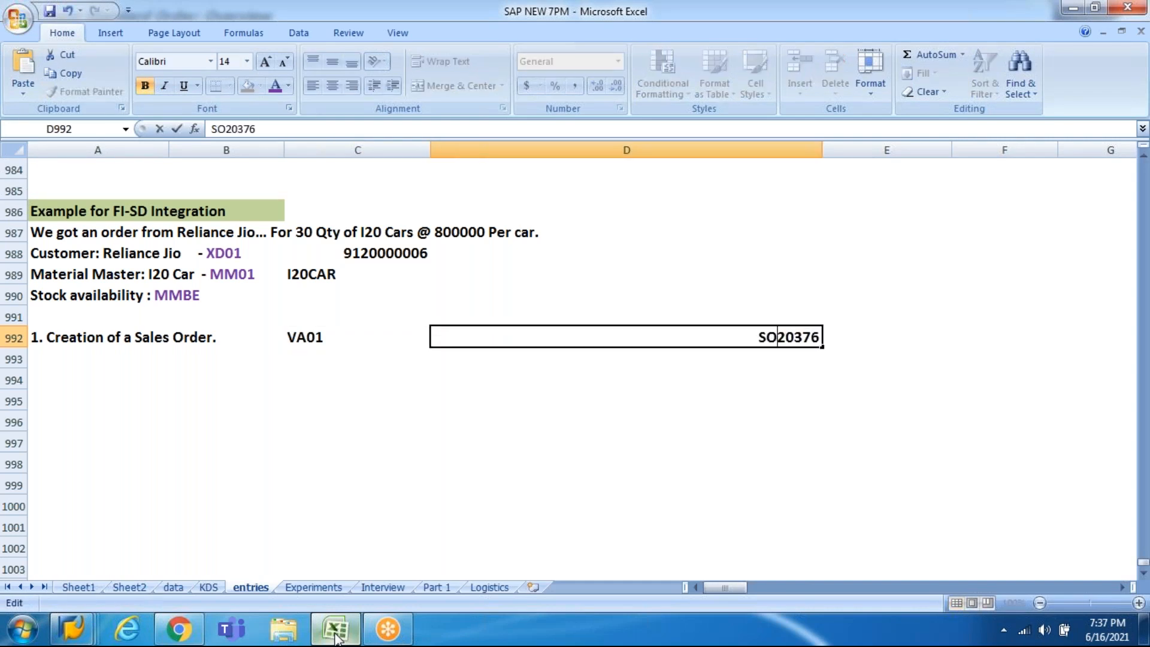
{"action": "key", "text": "Return"}
{"action": "key", "text": "Up"}
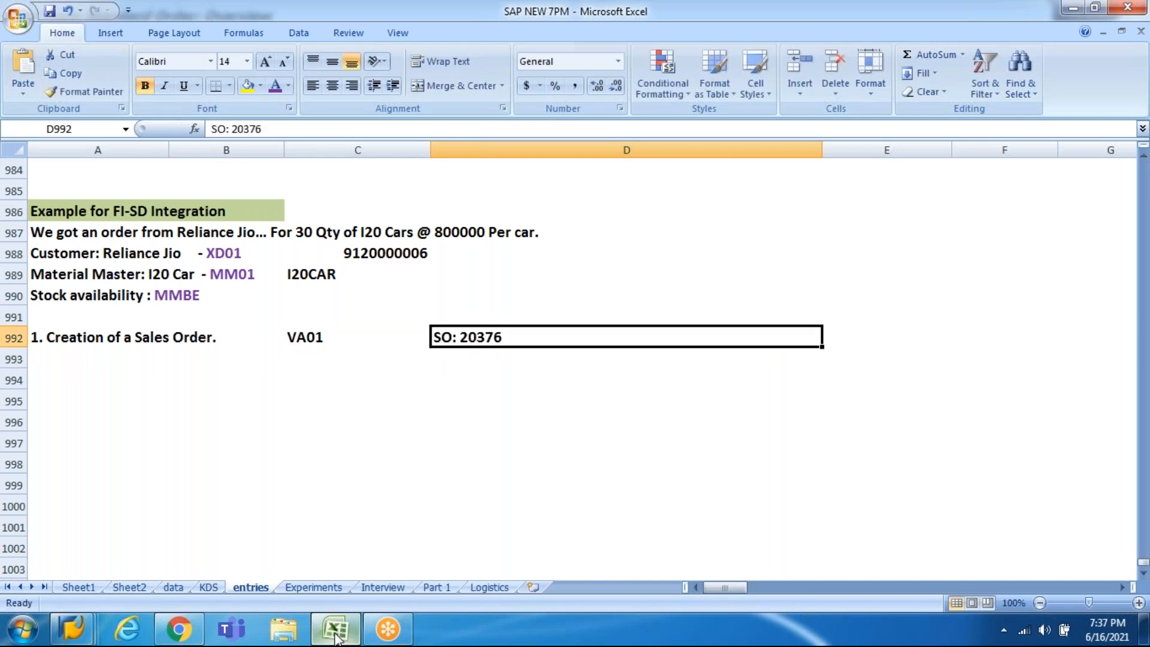
Step: Start the step 2 note '2. Posting of Goods Issue against…' in cell A994
{"action": "key", "text": "Left"}
{"action": "key", "text": "Left"}
{"action": "key", "text": "Left"}
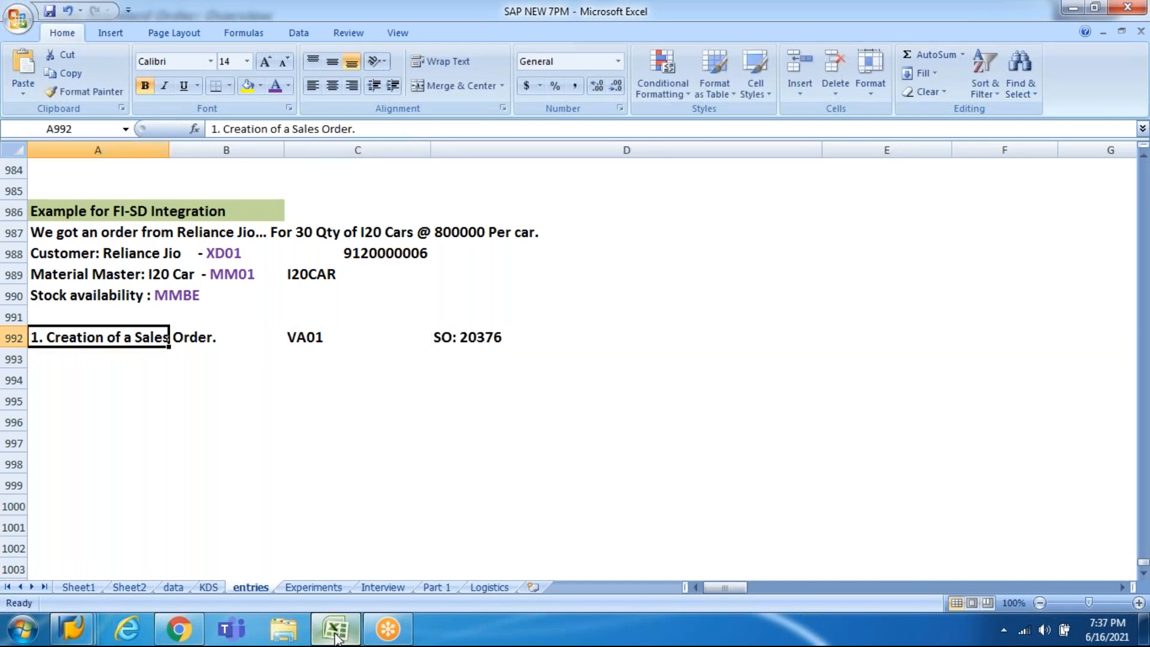
{"action": "key", "text": "Down"}
{"action": "key", "text": "Down"}
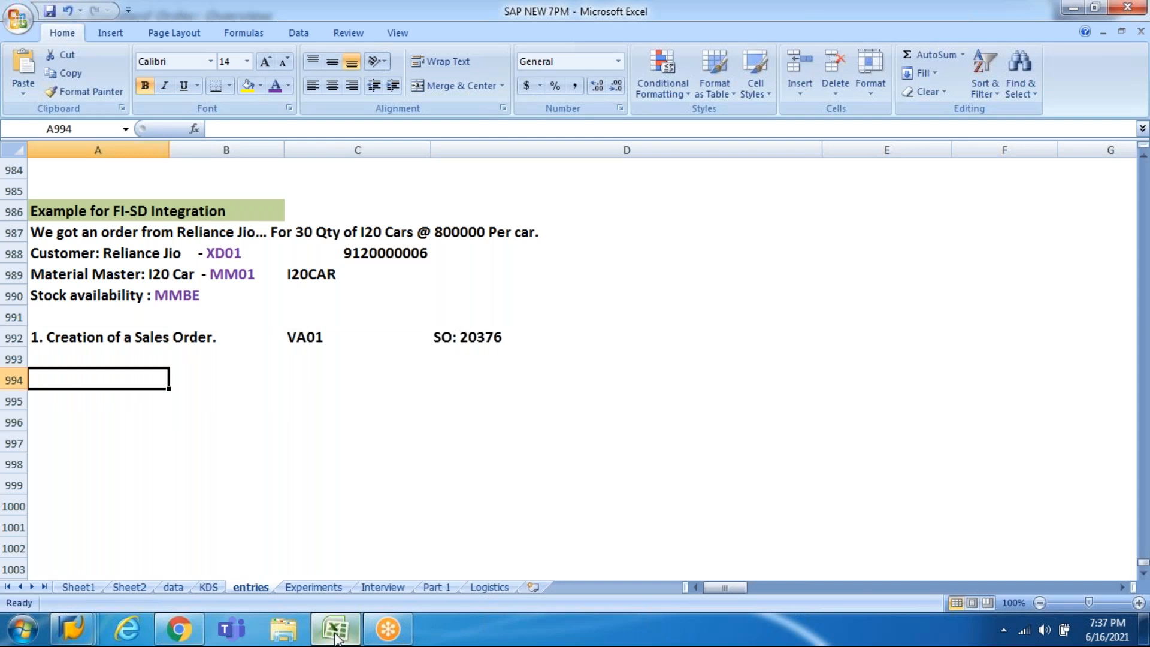
{"action": "type", "text": "2."}
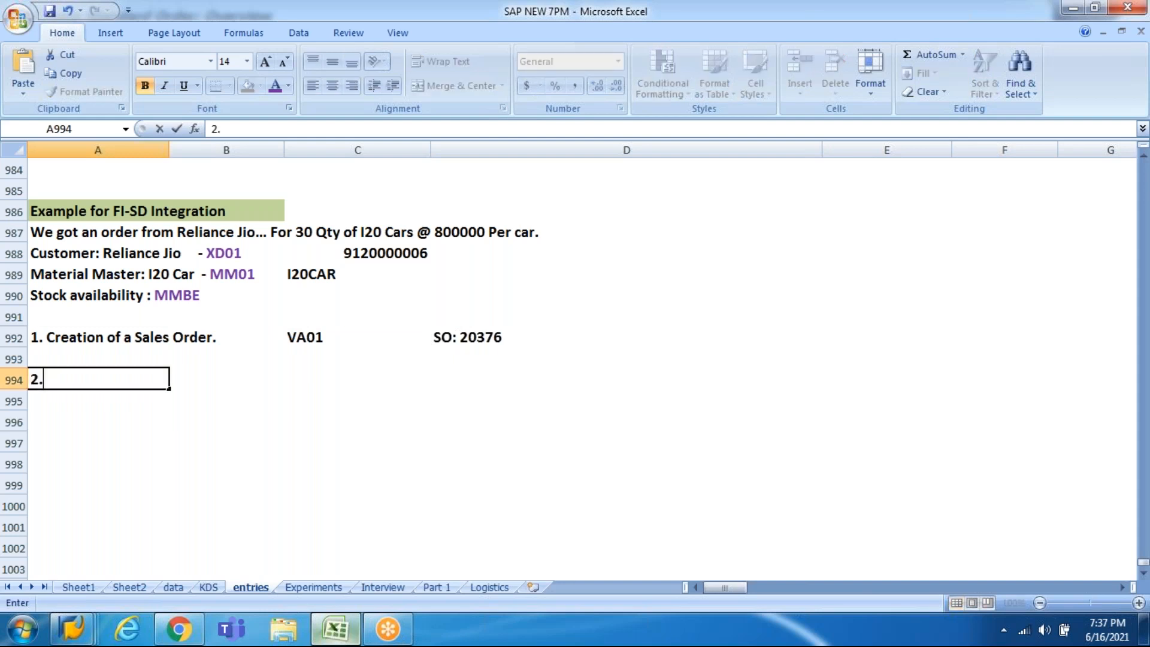
{"action": "type", "text": " Posting of "}
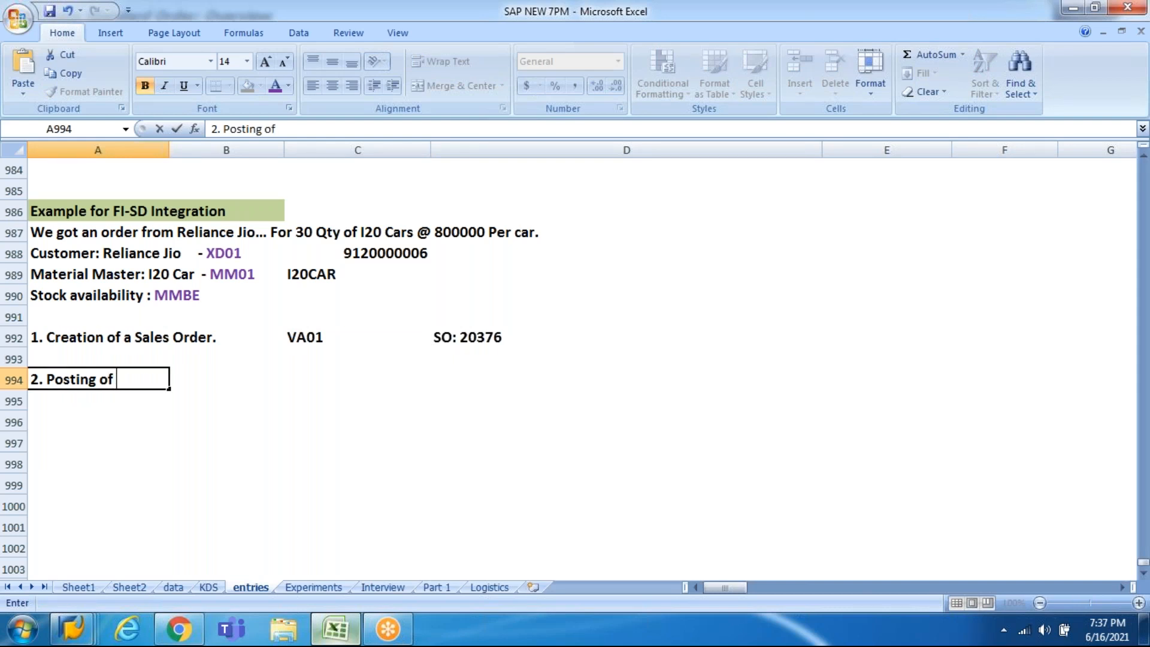
{"action": "type", "text": "Goods I"}
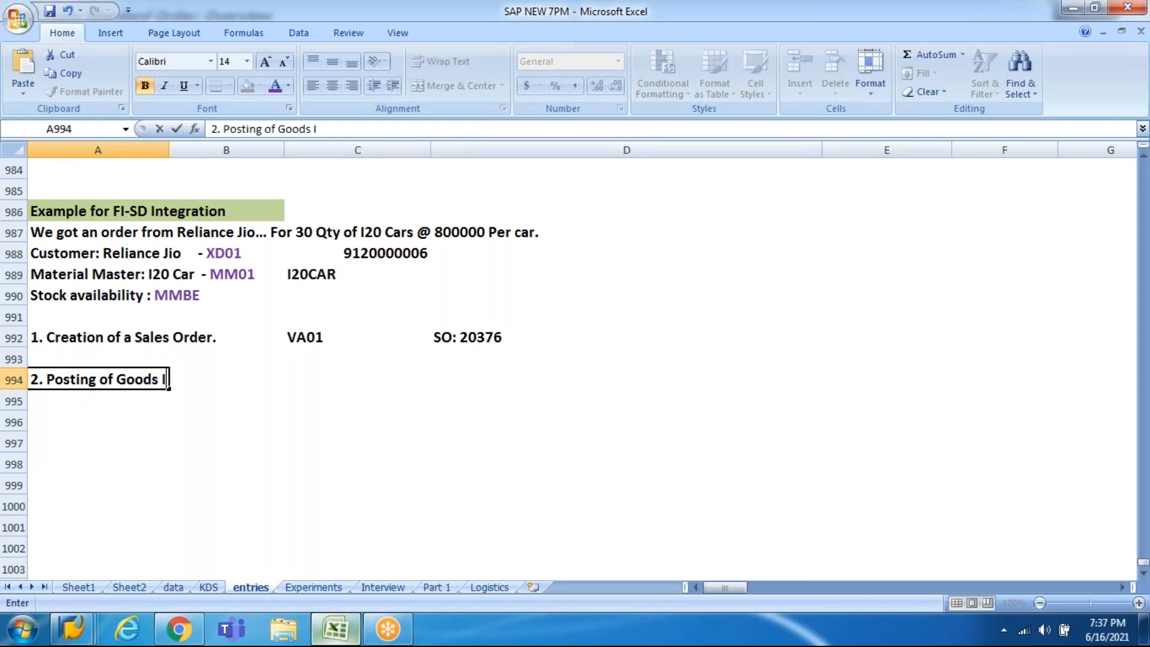
{"action": "type", "text": "ssue againt"}
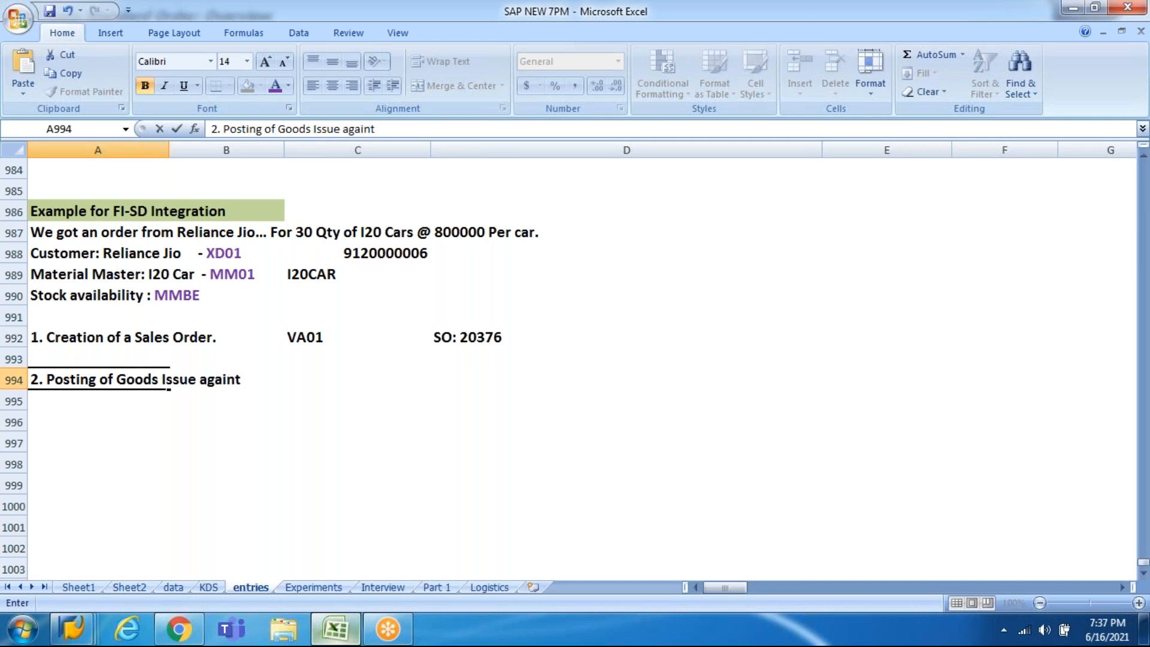
Step: Finish the A994 note as '2. Posting of Goods Issue against Sales order with movement type'
{"action": "key", "text": "BackSpace"}
{"action": "key", "text": "BackSpace"}
{"action": "type", "text": "st Sales o"}
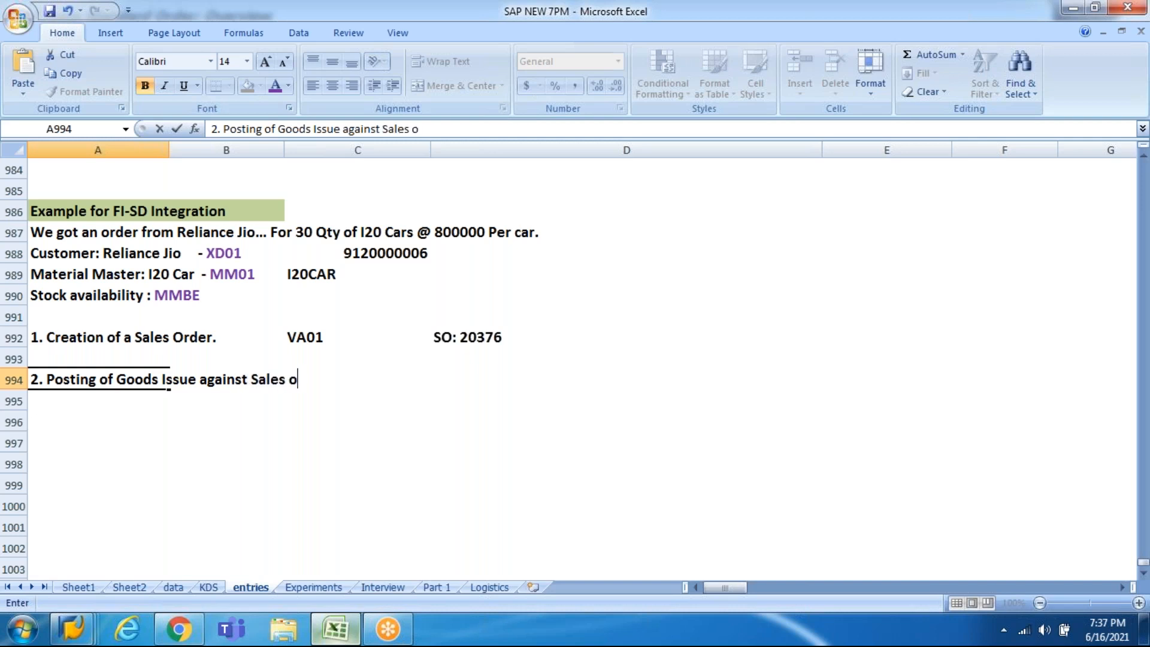
{"action": "type", "text": "rder with movement type"}
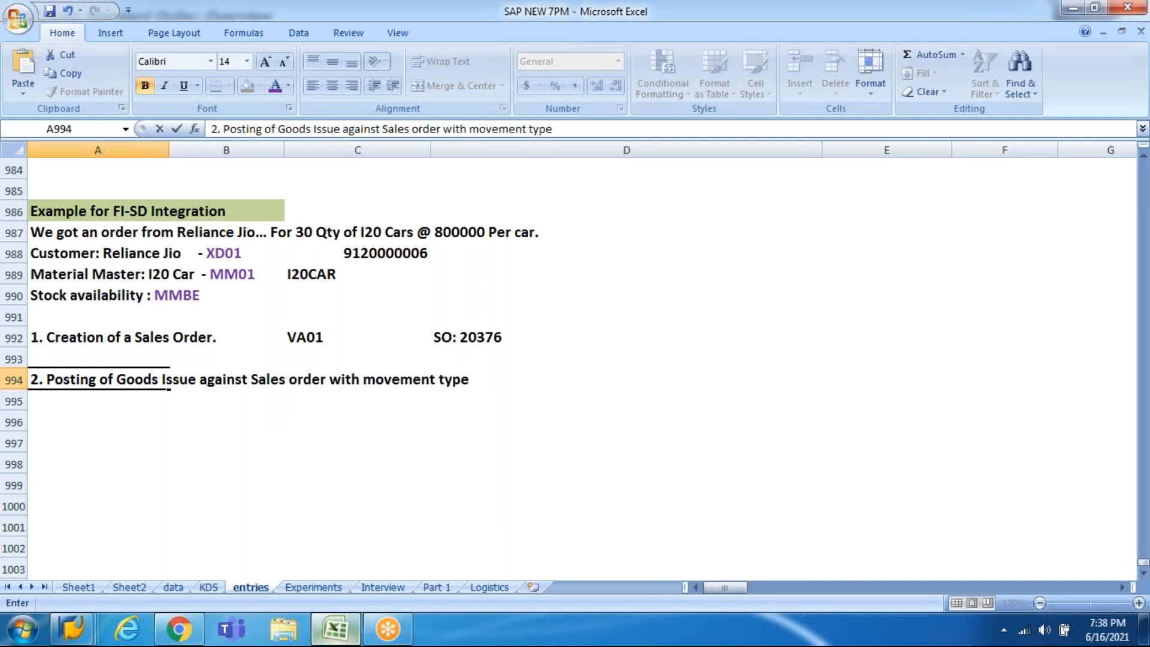
{"action": "key", "text": "Return"}
{"action": "key", "text": "Up"}
{"action": "key", "text": "Right"}
{"action": "key", "text": "Right"}
{"action": "key", "text": "Right"}
{"action": "key", "text": "Right"}
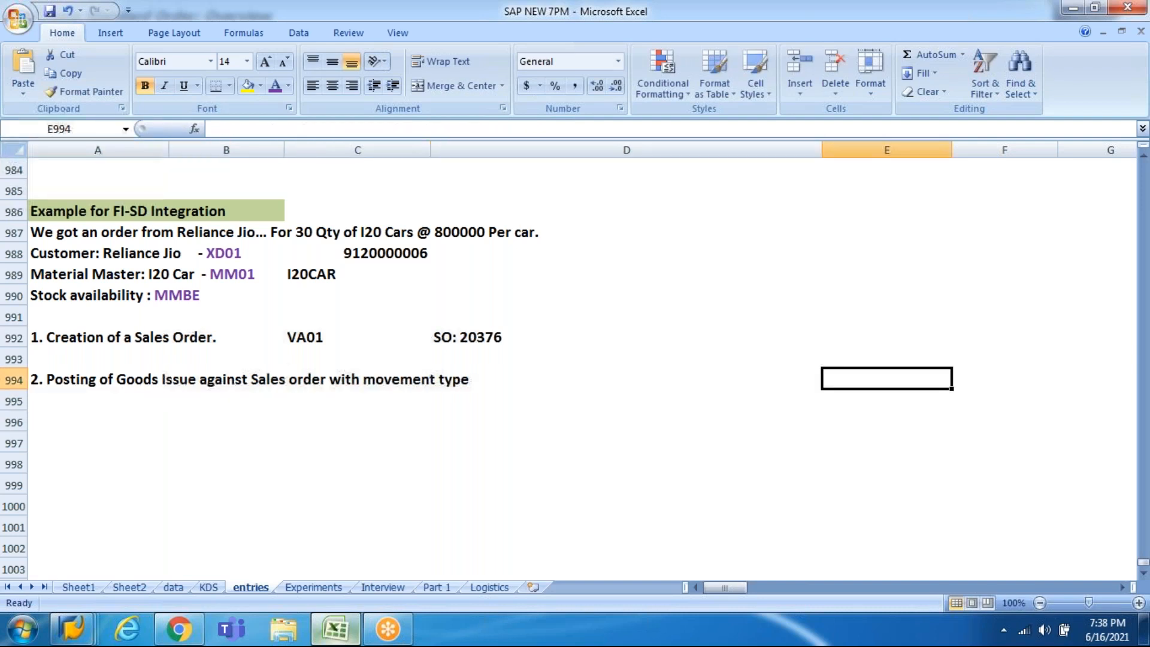
{"action": "key", "text": "Left"}
Step: Widen column C and log VL01N in purple in cell D994
{"action": "left_click", "coordinate": [167, 379]}
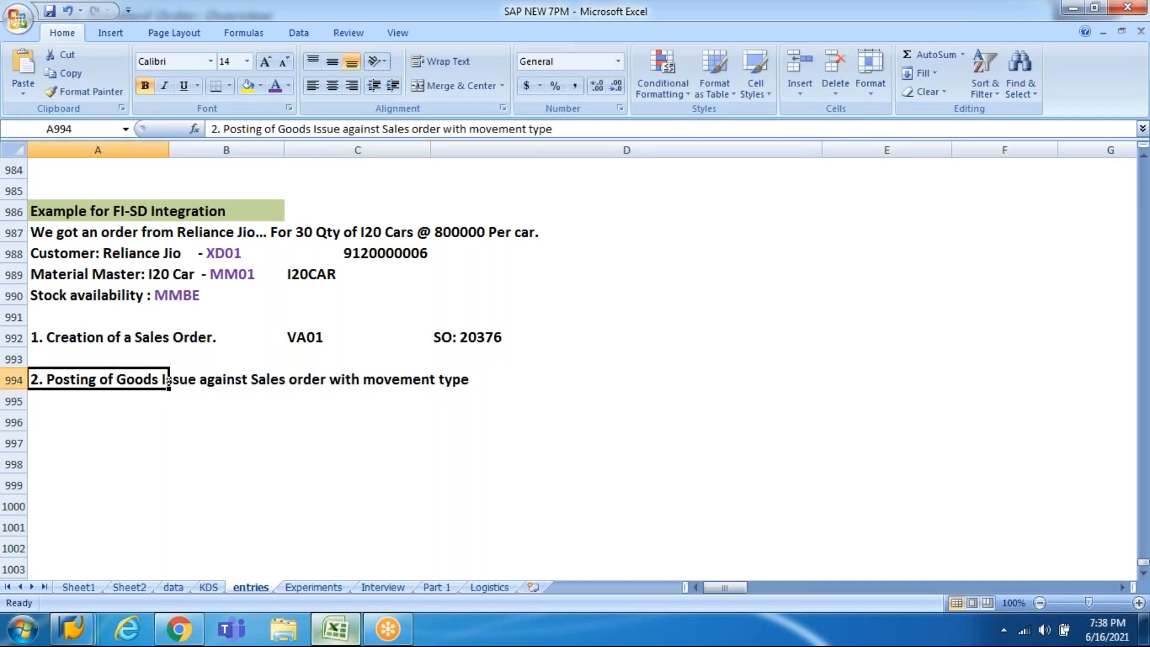
{"action": "key", "text": "Right"}
{"action": "key", "text": "Right"}
{"action": "key", "text": "Right"}
{"action": "key", "text": "Right"}
{"action": "key", "text": "Left"}
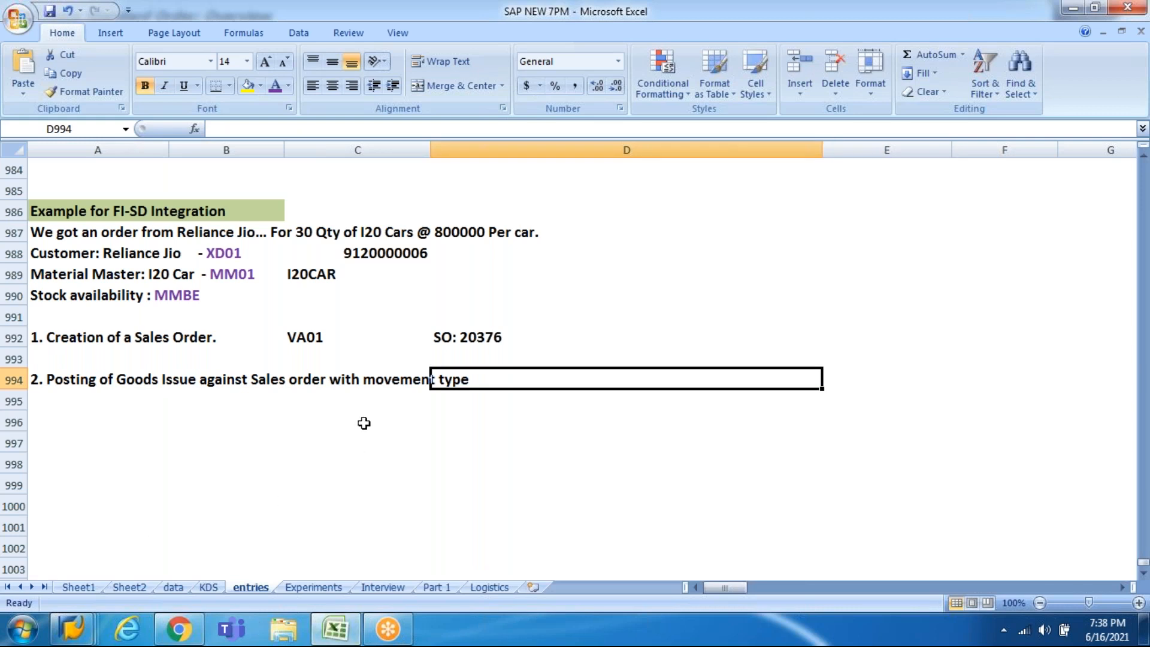
{"action": "left_click_drag", "start_coordinate": [429, 151], "coordinate": [501, 152]}
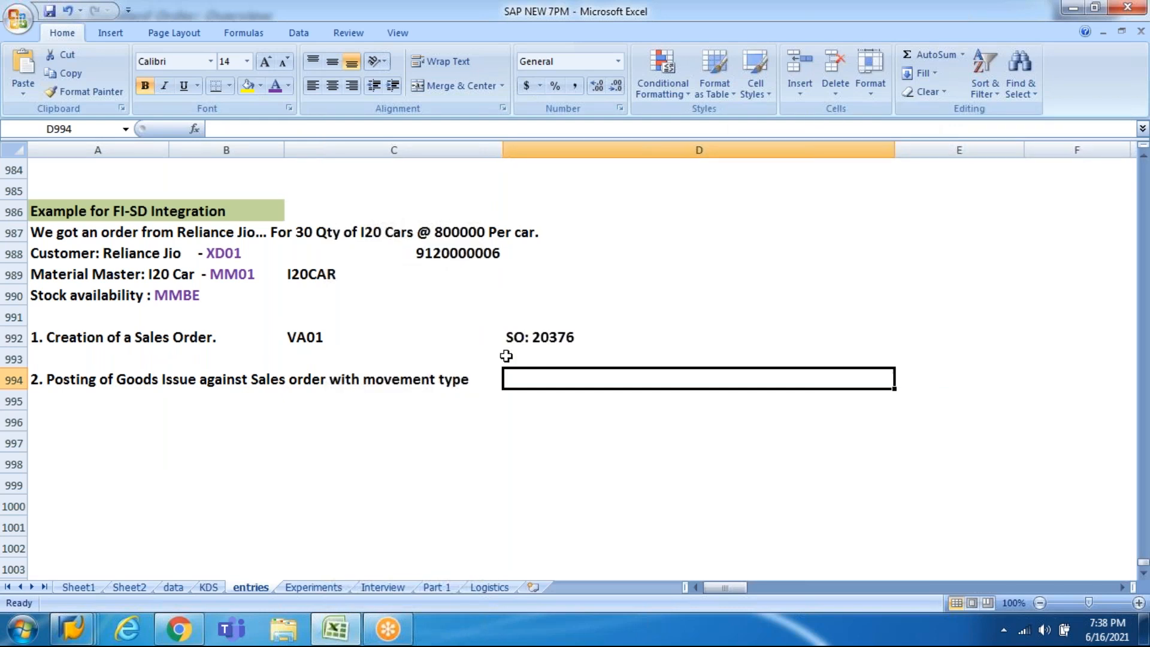
{"action": "type", "text": "VL"}
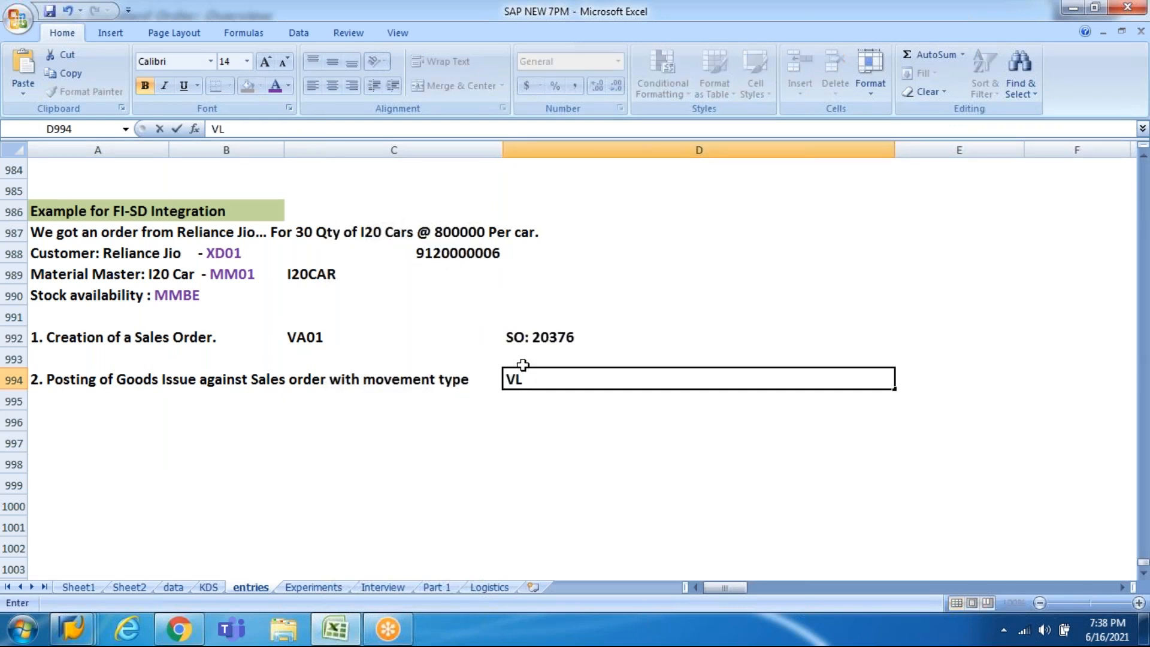
{"action": "type", "text": "01N"}
{"action": "key", "text": "Return"}
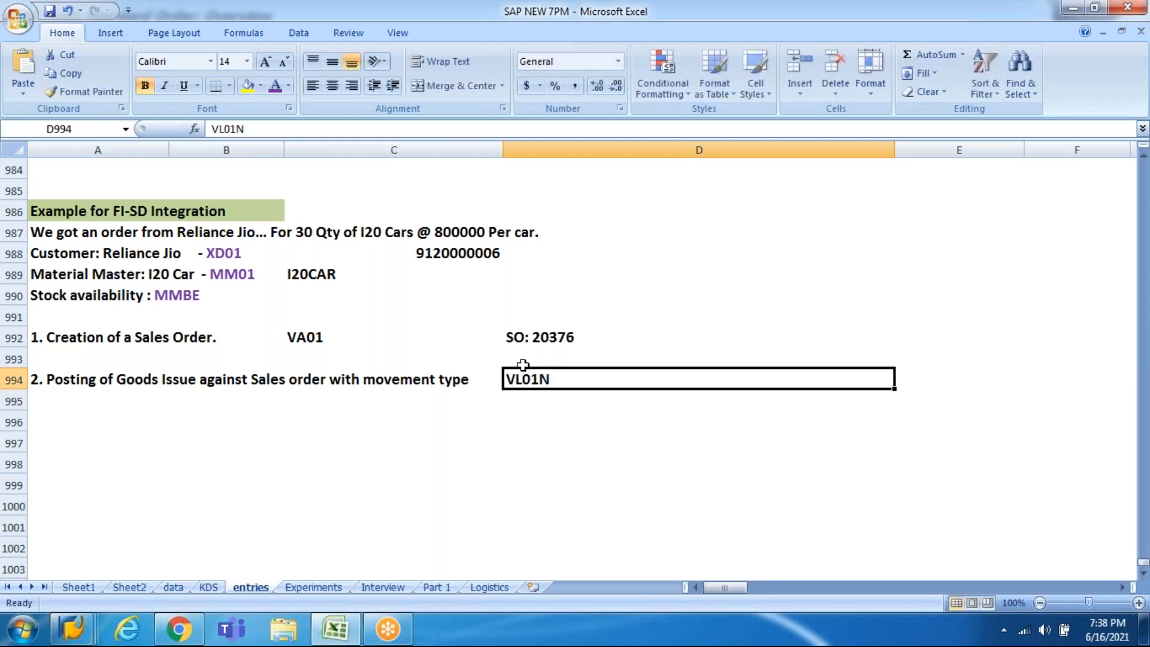
{"action": "left_click", "coordinate": [275, 86]}
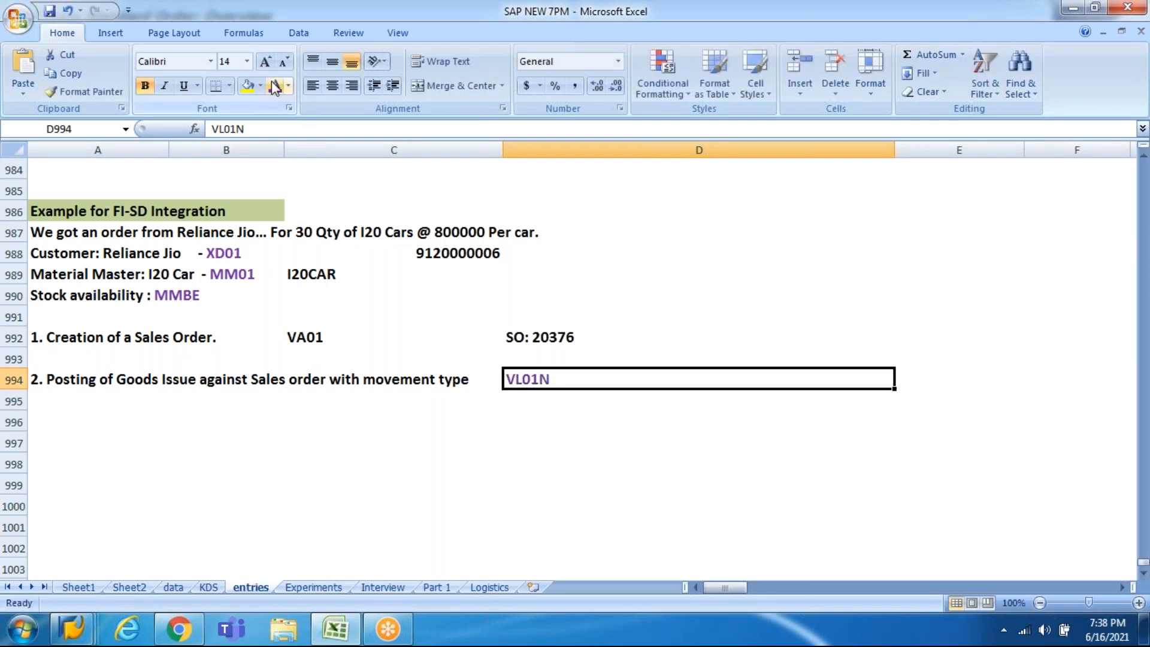
Step: Colour the VA01 transaction code in row 992 purple
{"action": "key", "text": "Home"}
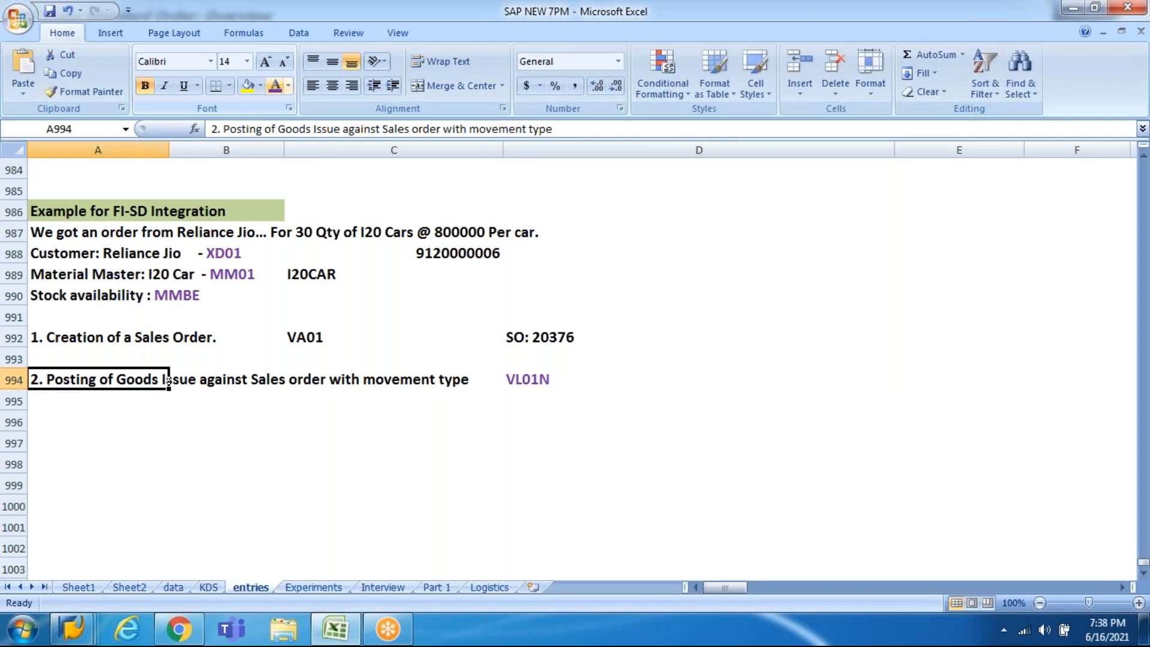
{"action": "key", "text": "Up"}
{"action": "key", "text": "Up"}
{"action": "key", "text": "Right"}
{"action": "key", "text": "Right"}
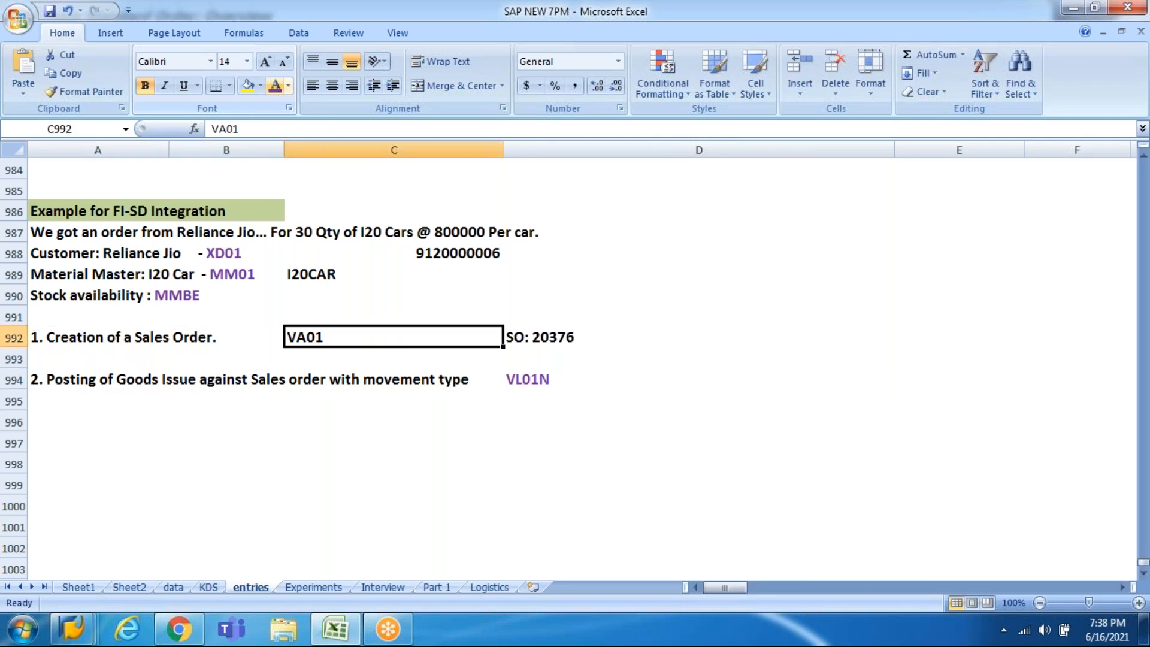
{"action": "left_click", "coordinate": [276, 86]}
{"action": "key", "text": "Home"}
{"action": "key", "text": "Down"}
{"action": "key", "text": "Down"}
{"action": "key", "text": "Down"}
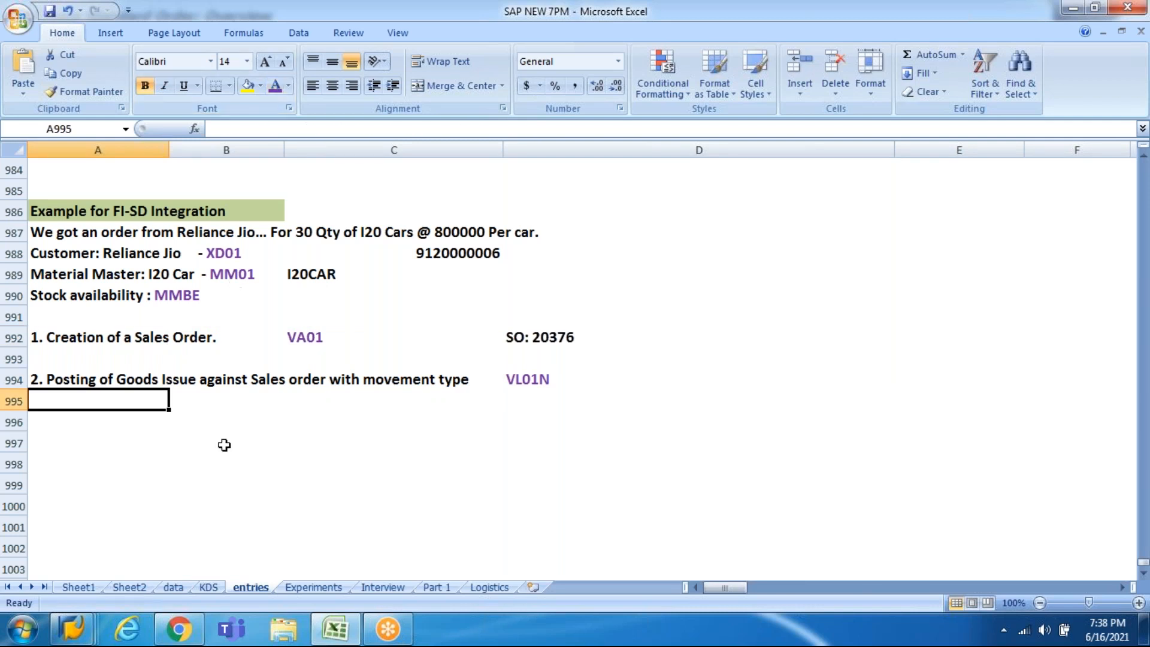
{"action": "left_click", "coordinate": [86, 630]}
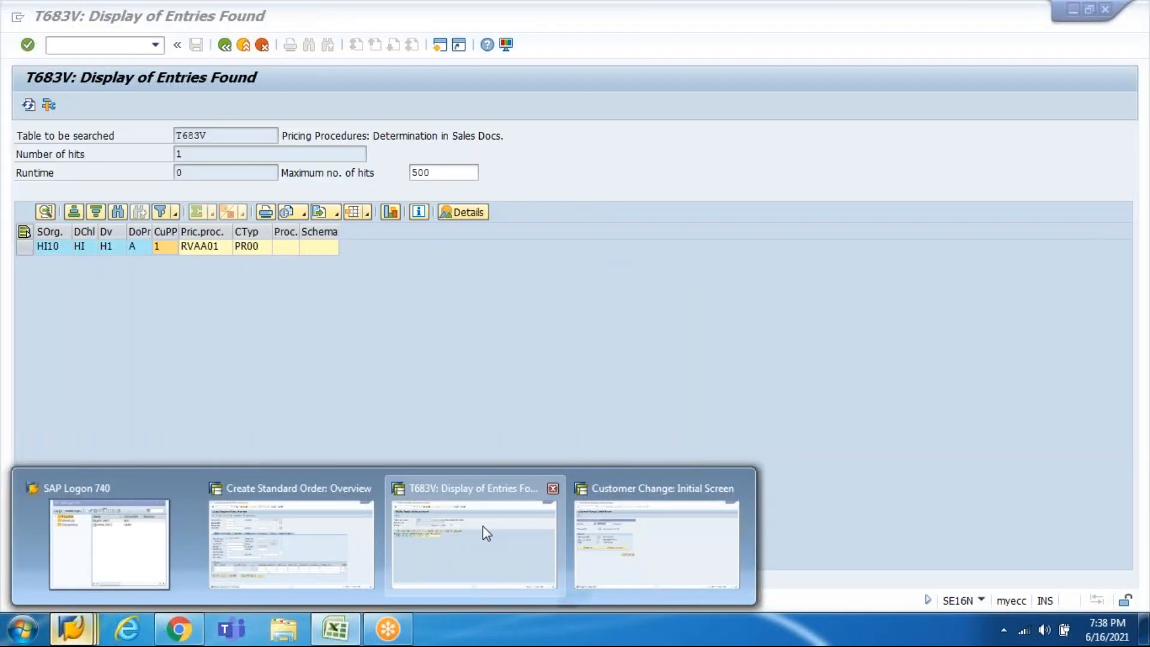
Step: Run VL01N for order 20376 at shipping point HI10, listing 30 EA of I20CAR
{"action": "left_click", "coordinate": [483, 526]}
{"action": "left_click", "coordinate": [114, 46]}
{"action": "type", "text": "/nvl01n"}
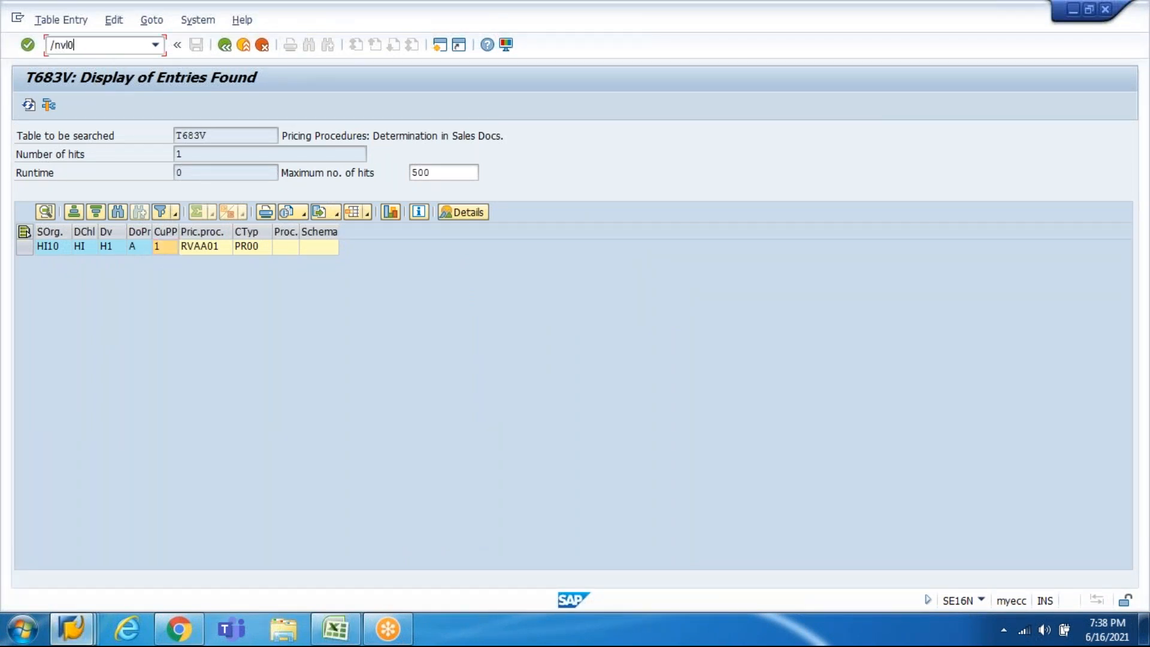
{"action": "key", "text": "Return"}
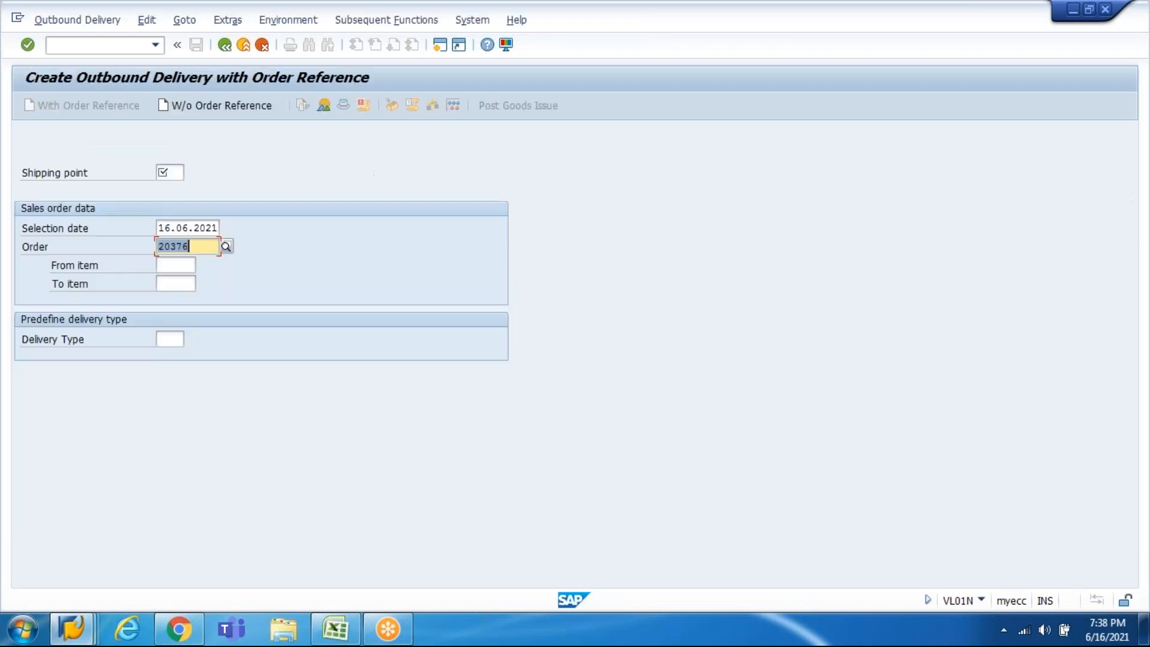
{"action": "left_click", "coordinate": [169, 172]}
{"action": "key", "text": "Down"}
{"action": "key", "text": "Return"}
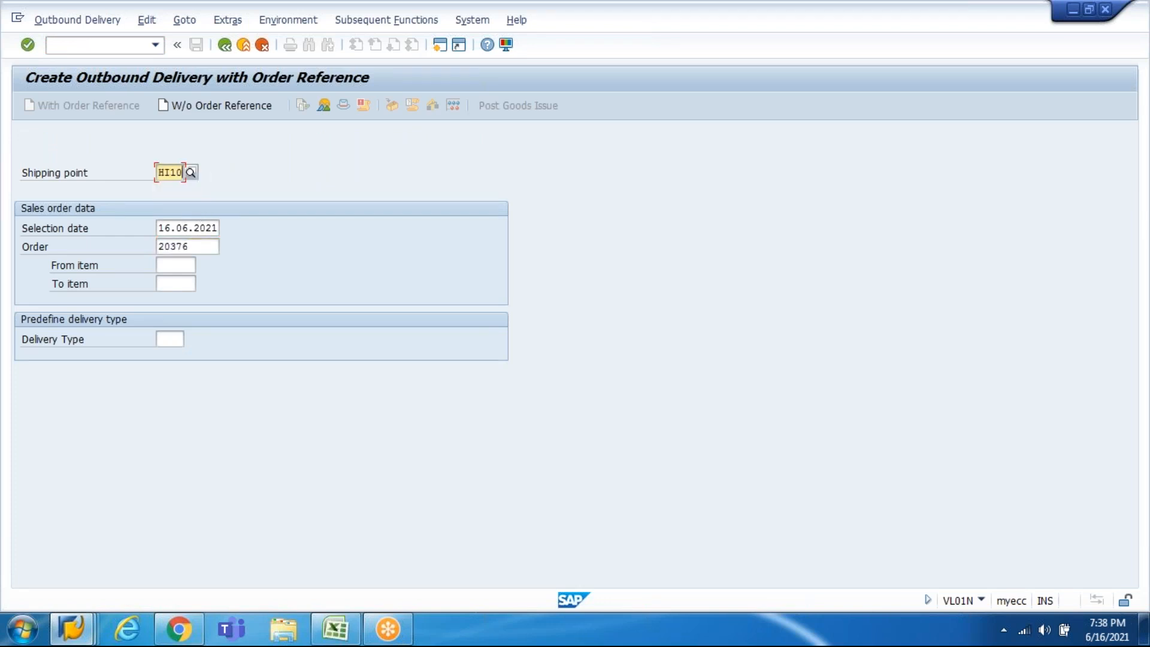
{"action": "key", "text": "Return"}
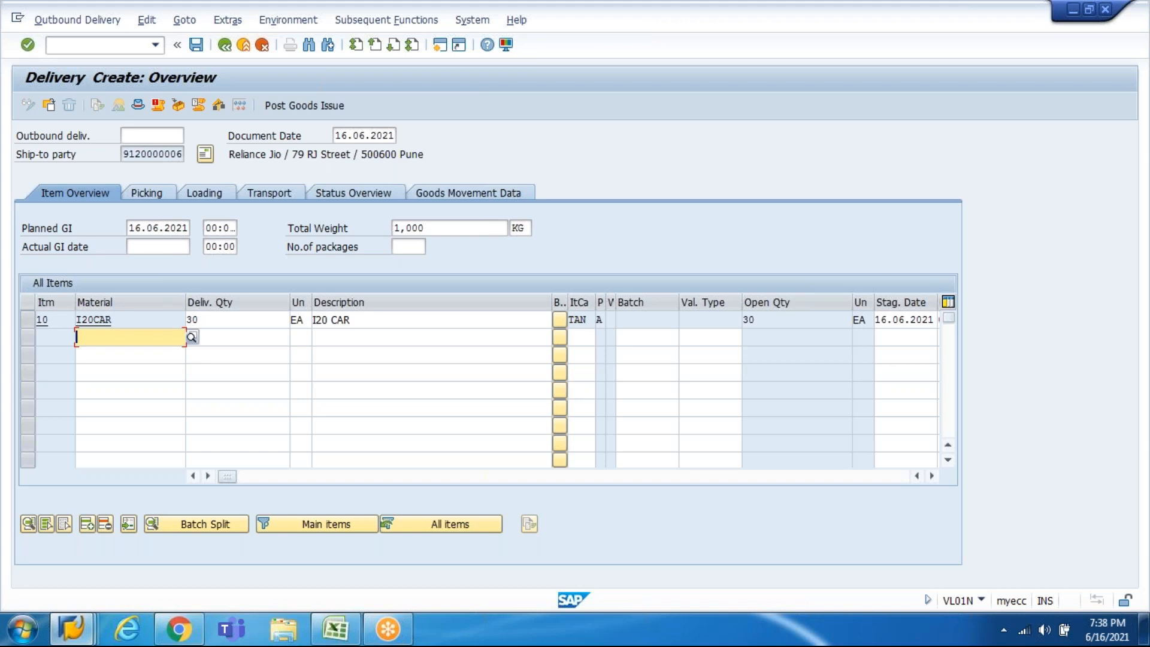
Step: Enter picked quantity 30 for item 10 and review the delivery's error log
{"action": "left_click", "coordinate": [222, 320]}
{"action": "key", "text": "Tab"}
{"action": "key", "text": "Tab"}
{"action": "key", "text": "Tab"}
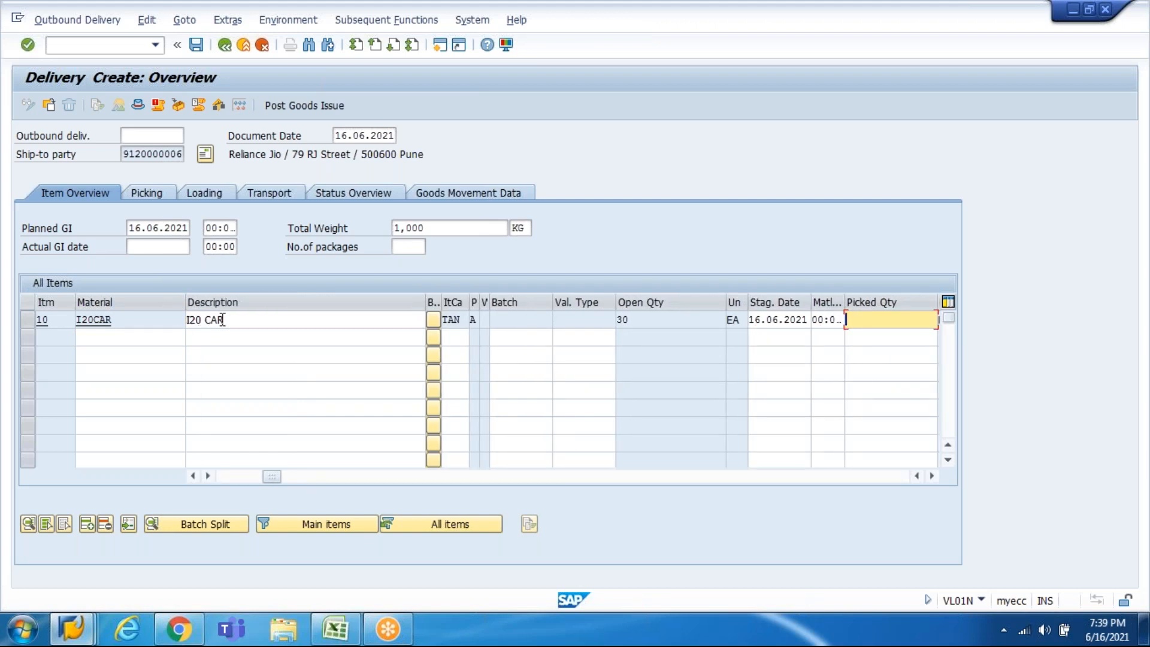
{"action": "type", "text": "30"}
{"action": "key", "text": "Return"}
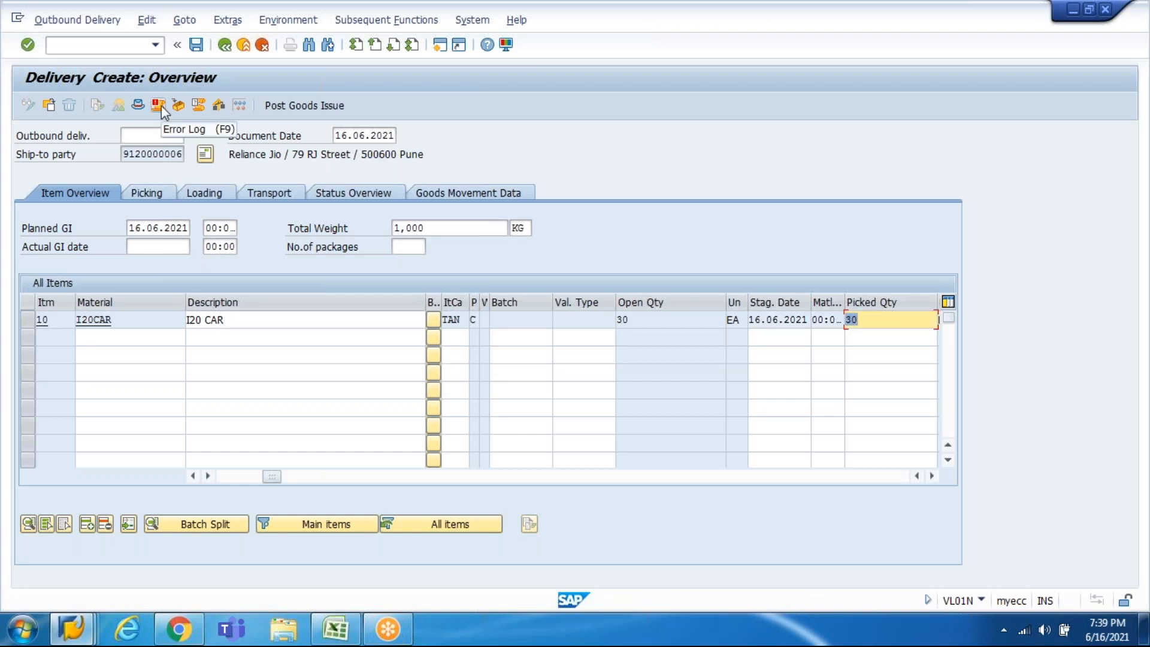
{"action": "left_click", "coordinate": [159, 106]}
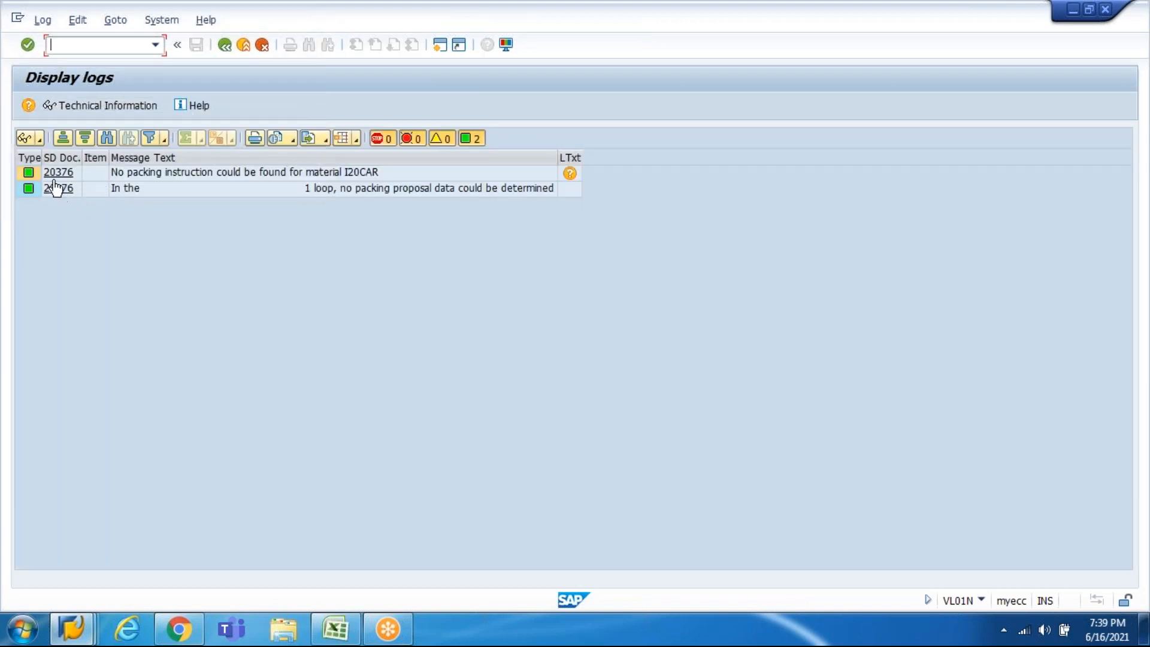
{"action": "left_click", "coordinate": [224, 45]}
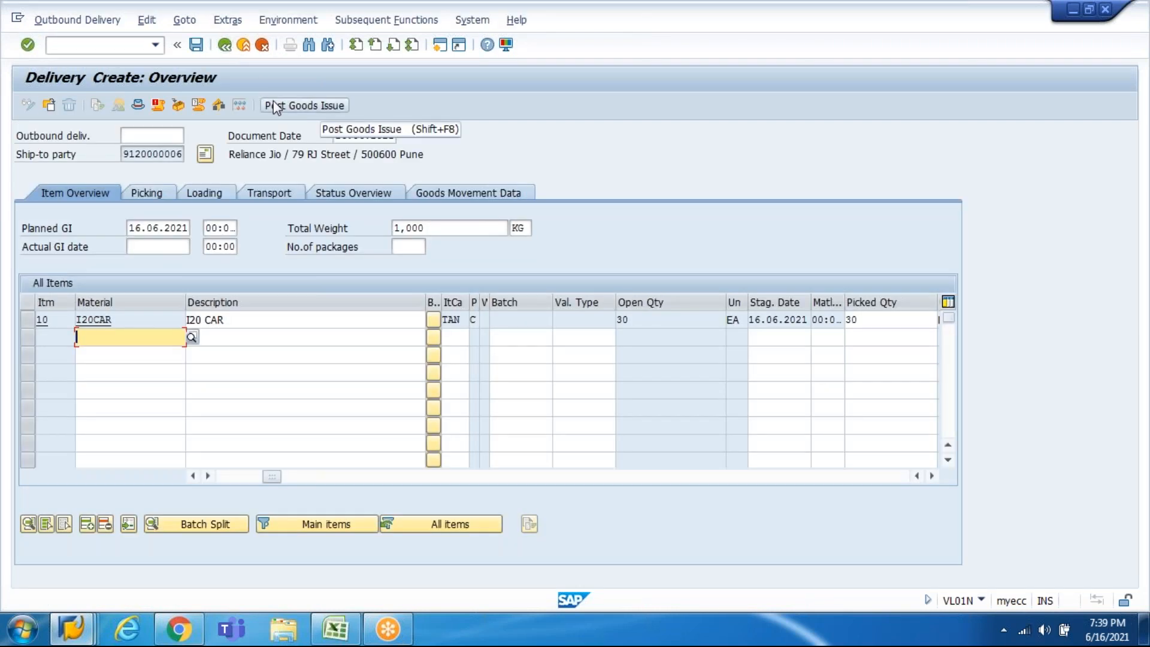
Step: Post goods issue and select the 30 EA unrestricted-use stock deficit error for I20CAR
{"action": "left_click", "coordinate": [274, 107]}
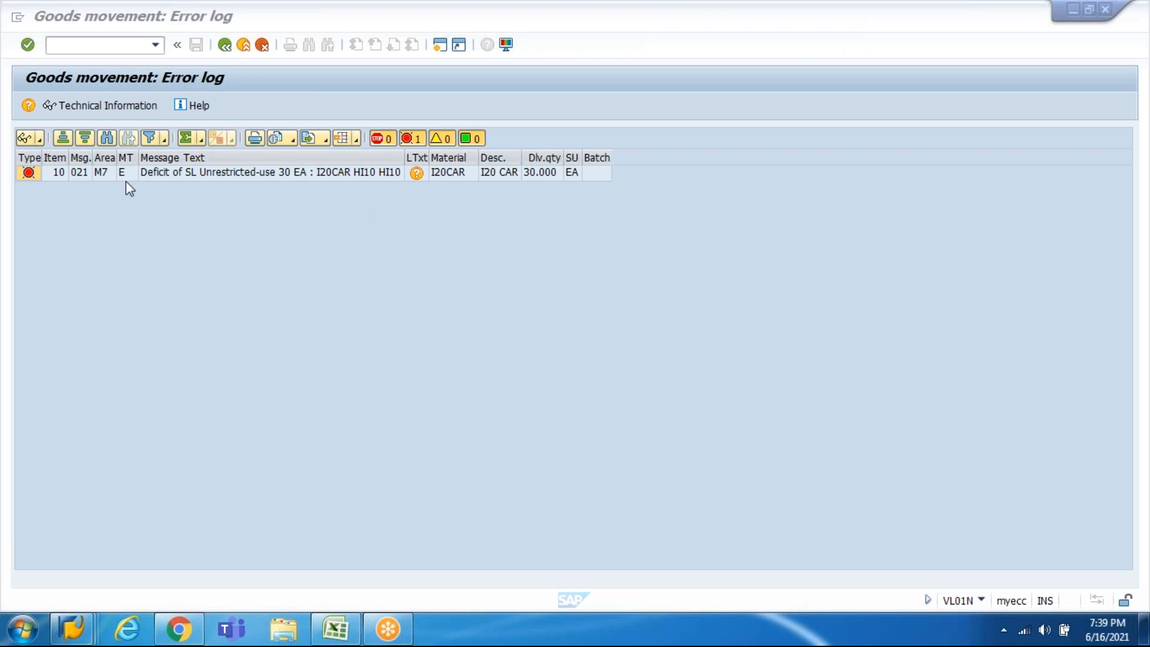
{"action": "left_click", "coordinate": [167, 178]}
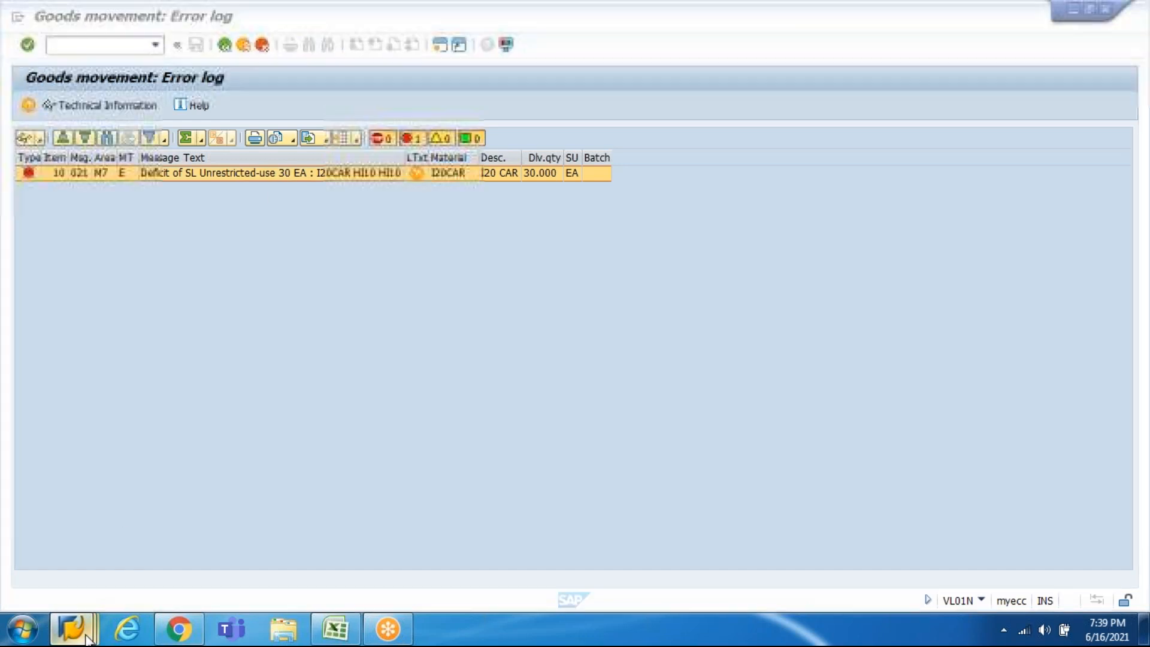
Step: Run MMBE for I20CAR and compare HI10's unrestricted-use stock with the goods movement error
{"action": "mouse_move", "coordinate": [72, 626]}
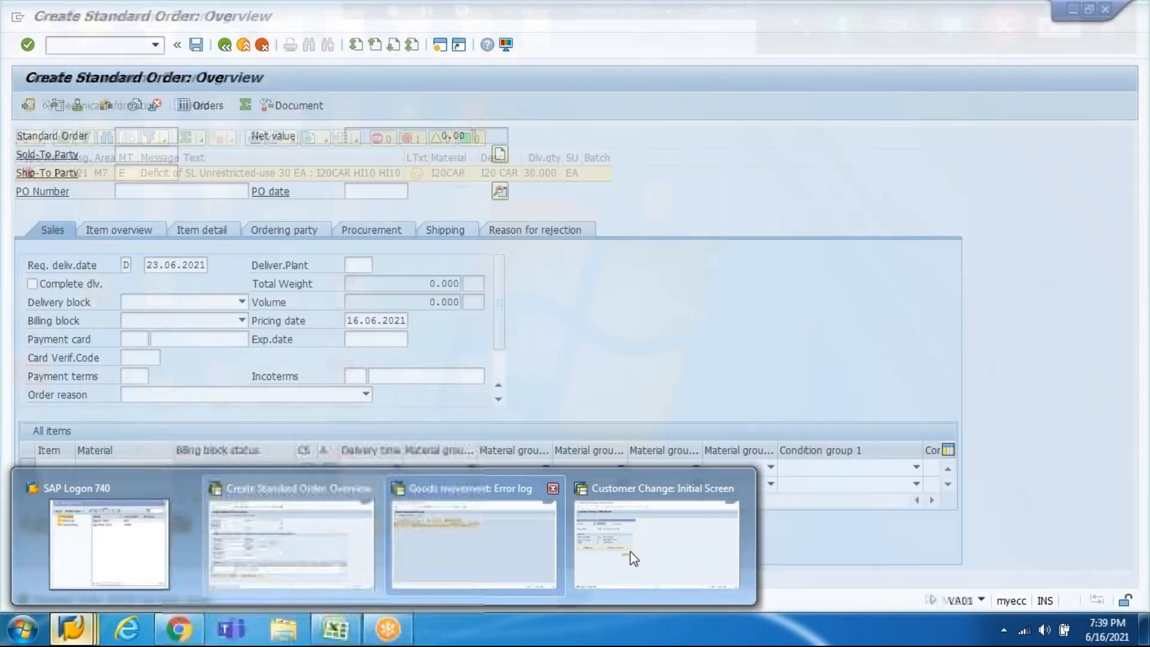
{"action": "left_click", "coordinate": [630, 552]}
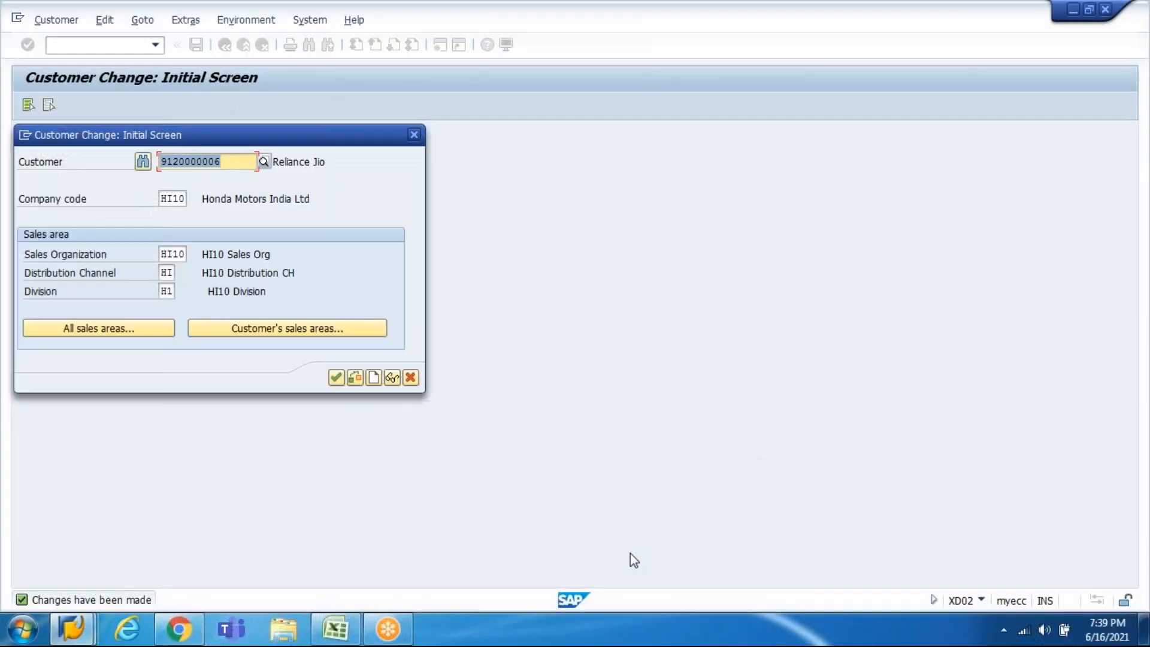
{"action": "key", "text": "Escape"}
{"action": "type", "text": "mmbe"}
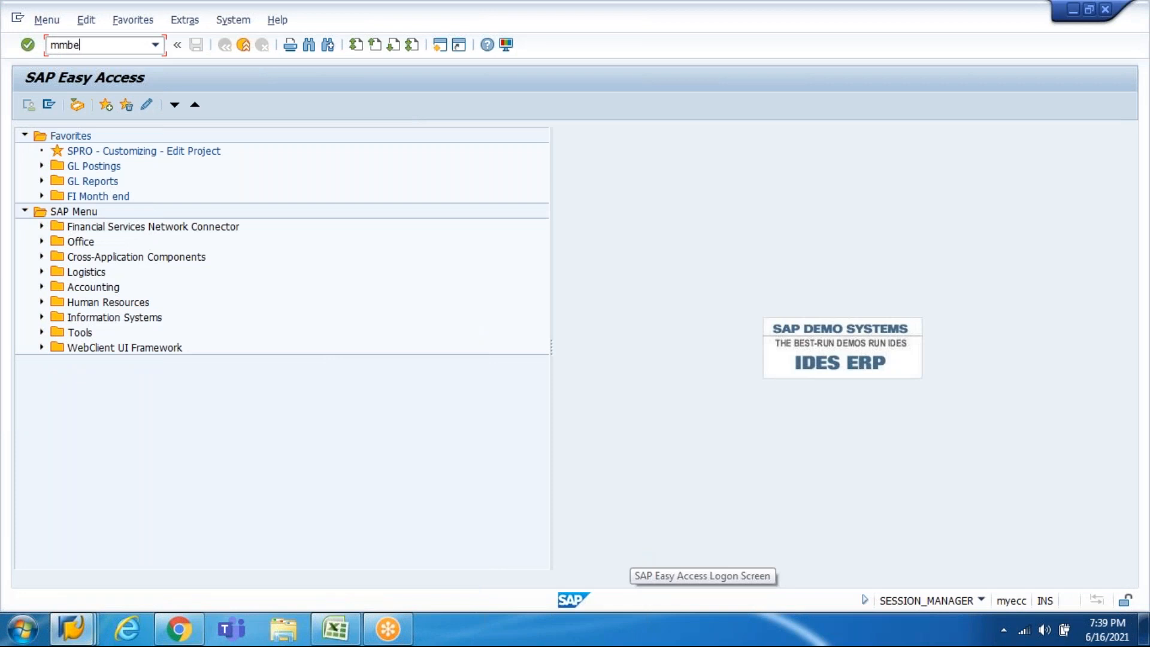
{"action": "key", "text": "Return"}
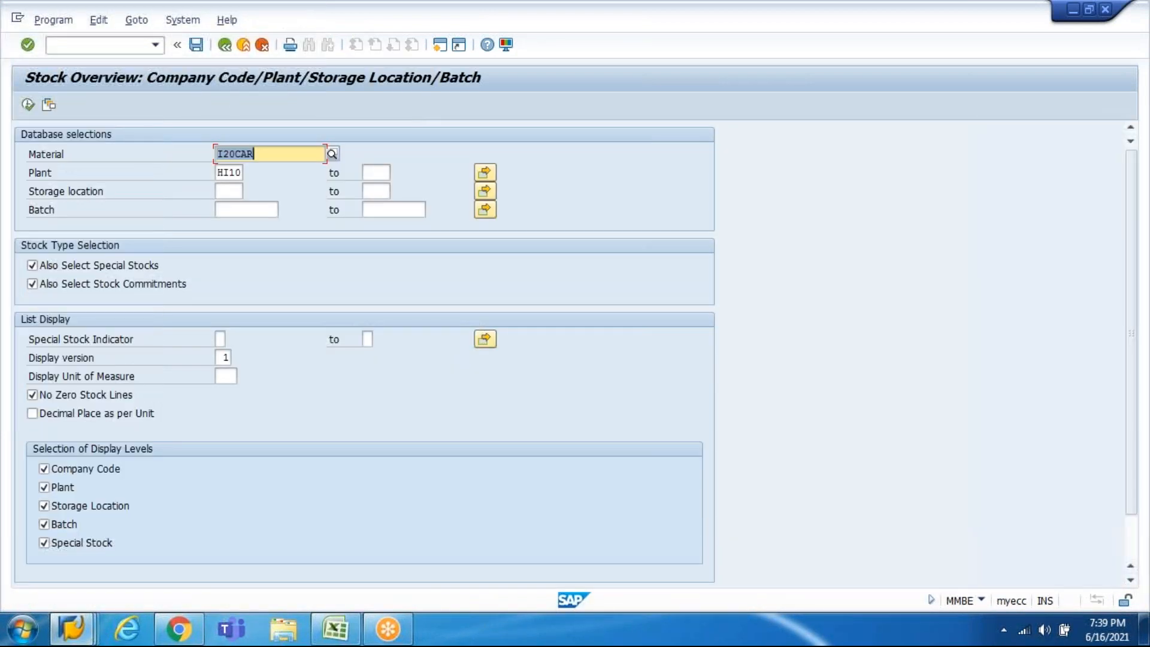
{"action": "key", "text": "F8"}
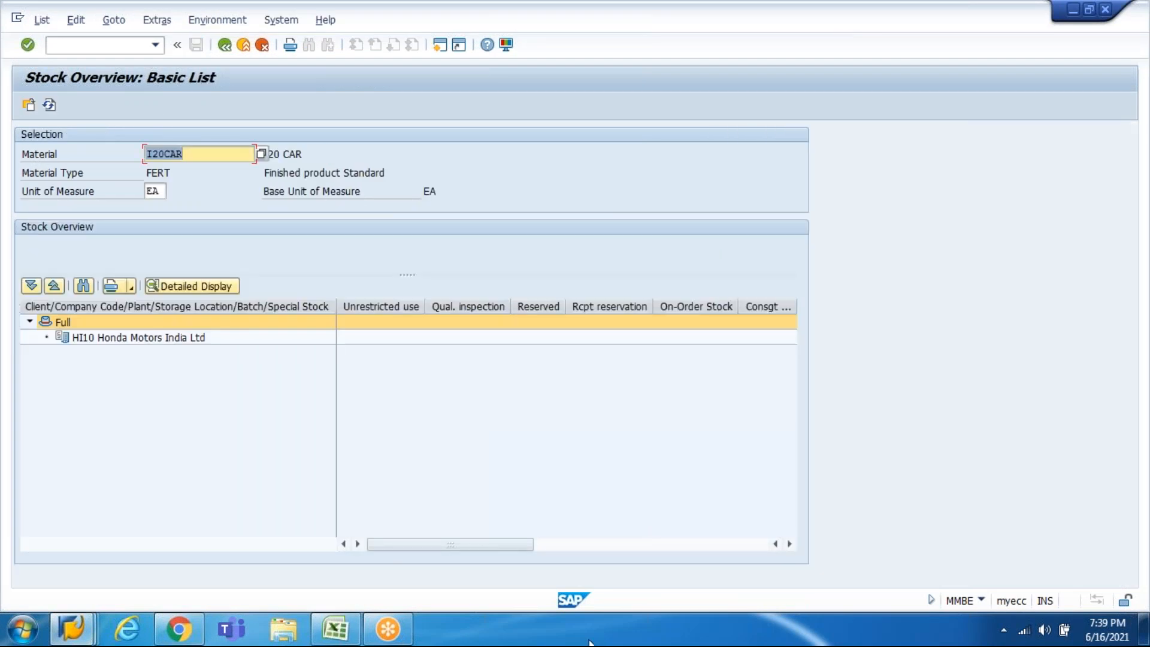
{"action": "left_click", "coordinate": [393, 316]}
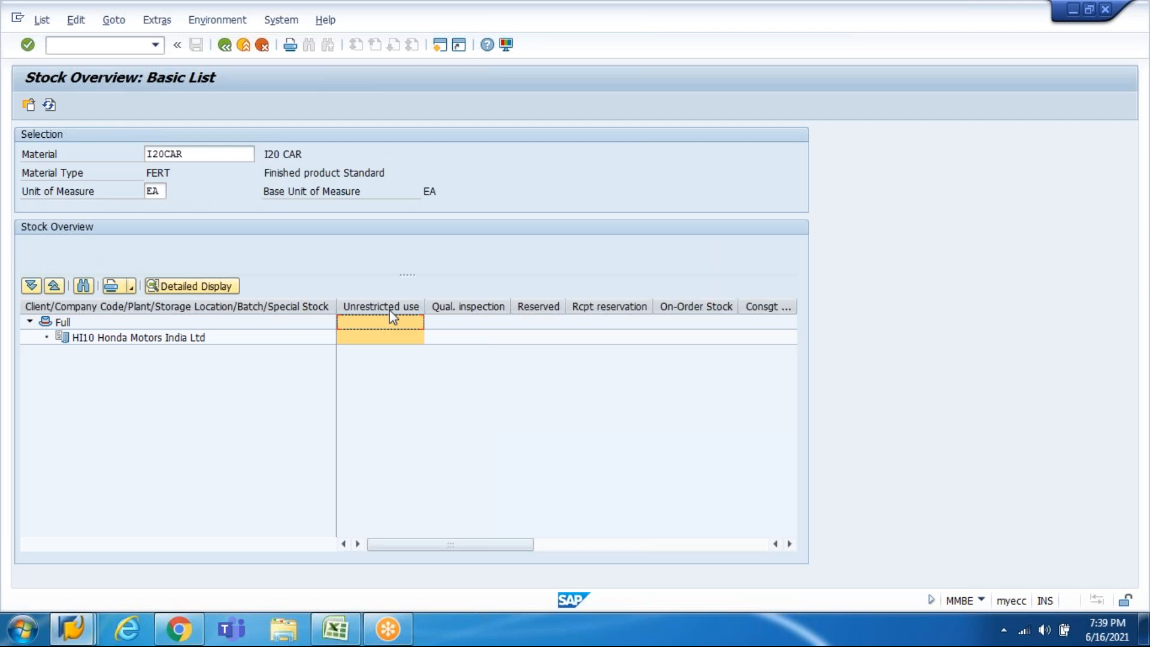
{"action": "left_click", "coordinate": [392, 339]}
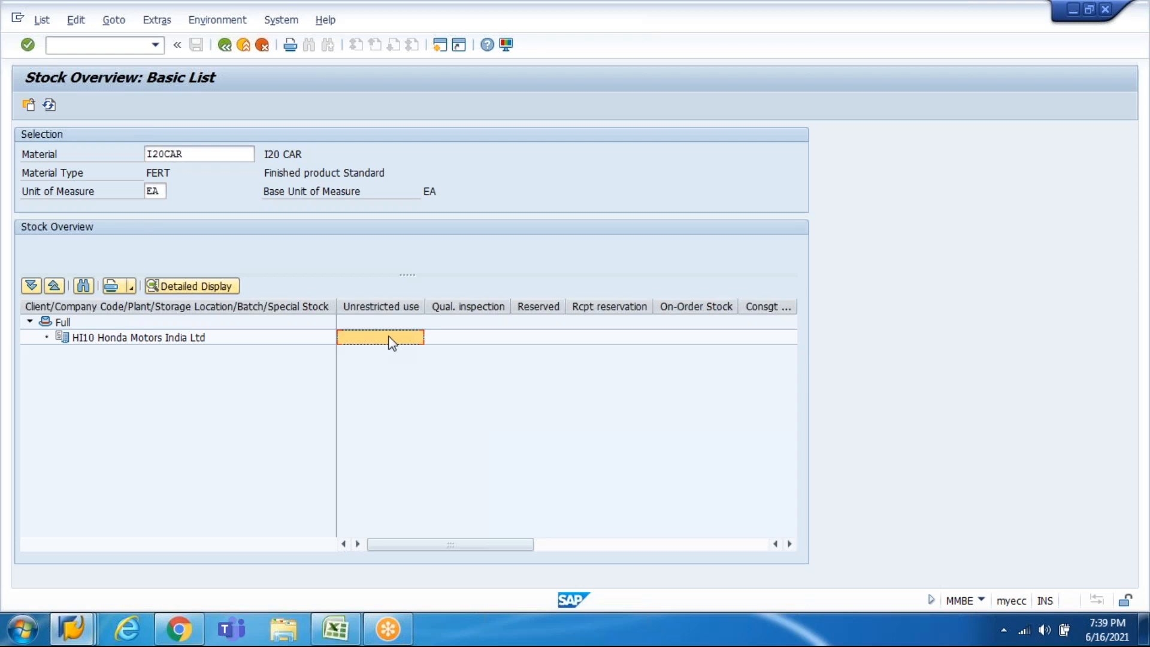
{"action": "key", "text": "alt+Tab"}
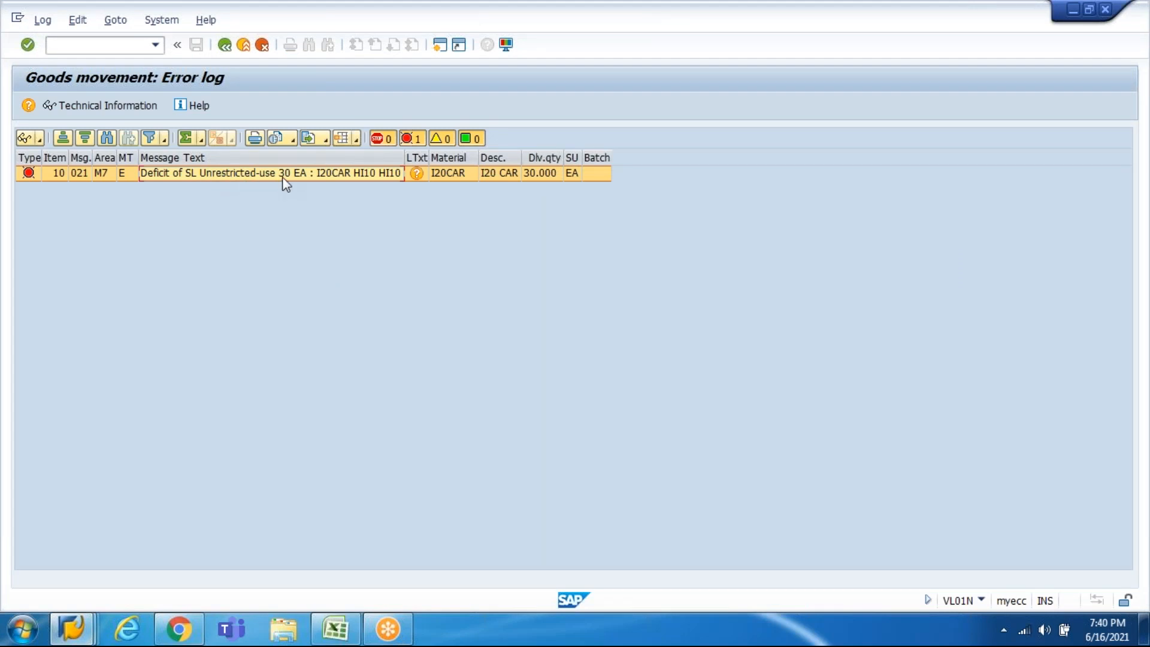
{"action": "key", "text": "alt+Tab"}
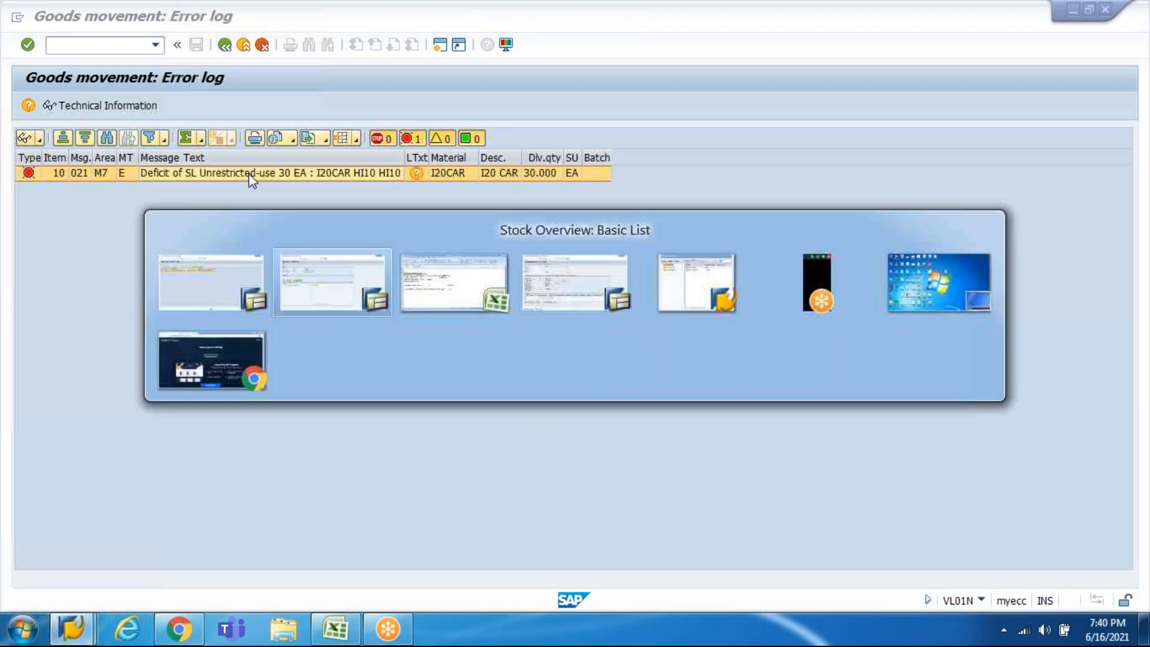
{"action": "left_click", "coordinate": [385, 307]}
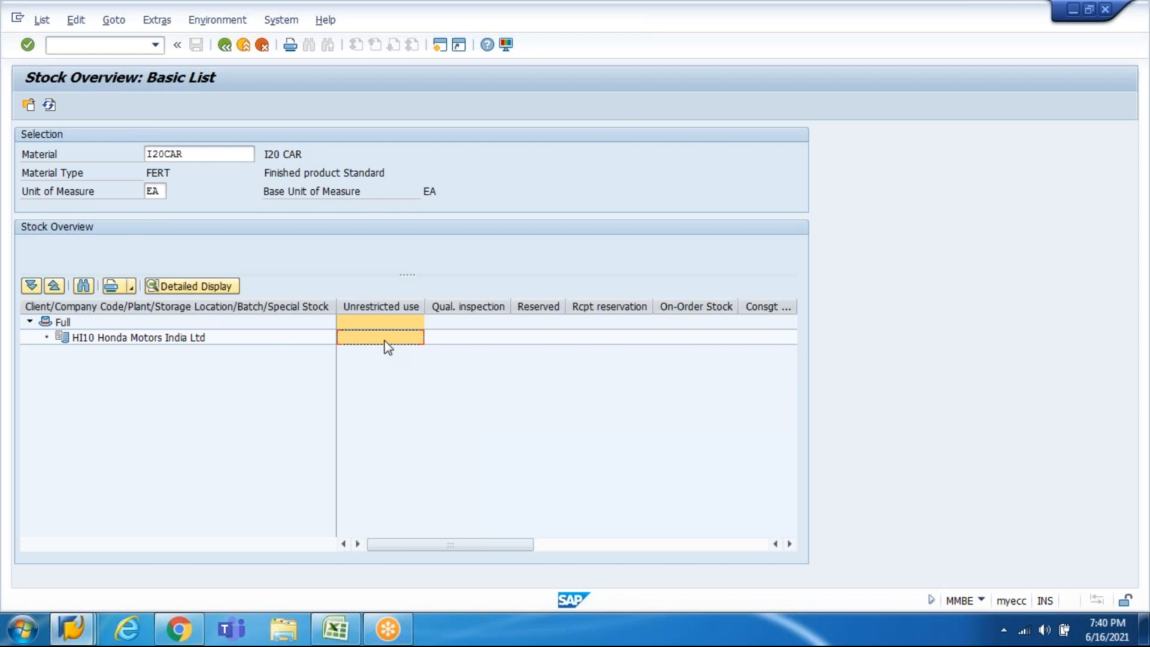
Step: Open a second SAP session next to the I20CAR stock overview, showing SAP Easy Access
{"action": "left_click", "coordinate": [439, 53]}
Step: Start a purchase order with ME21N for the previously used vendor, Zebronics India Ltd
{"action": "type", "text": "ME"}
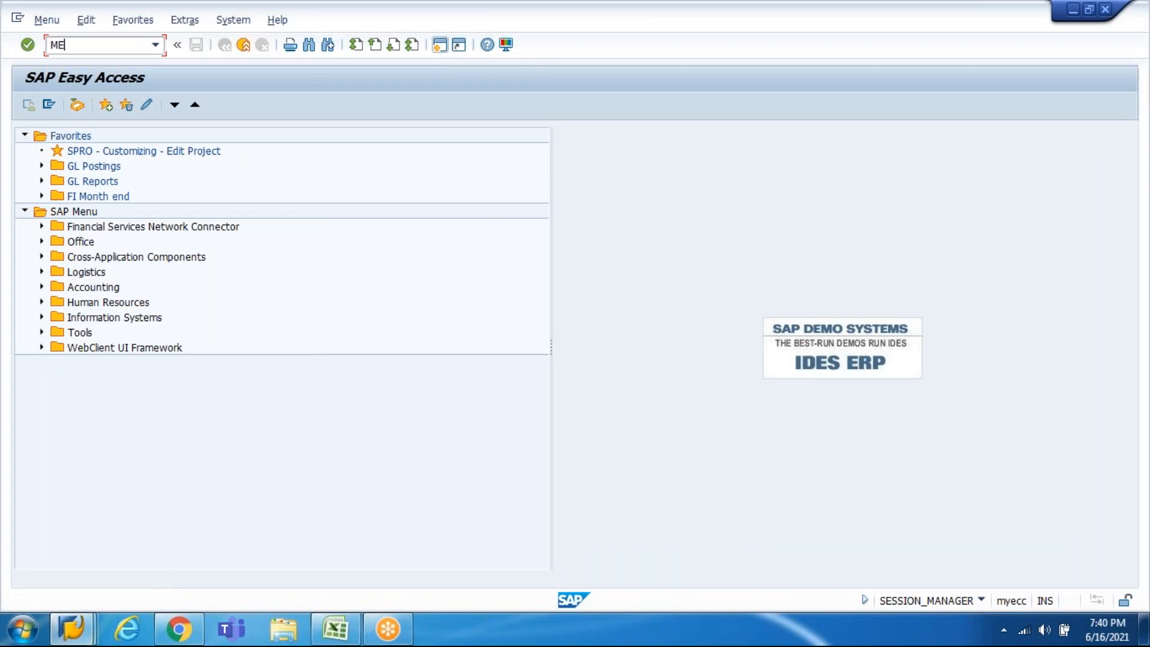
{"action": "type", "text": "21"}
{"action": "type", "text": "N"}
{"action": "key", "text": "Return"}
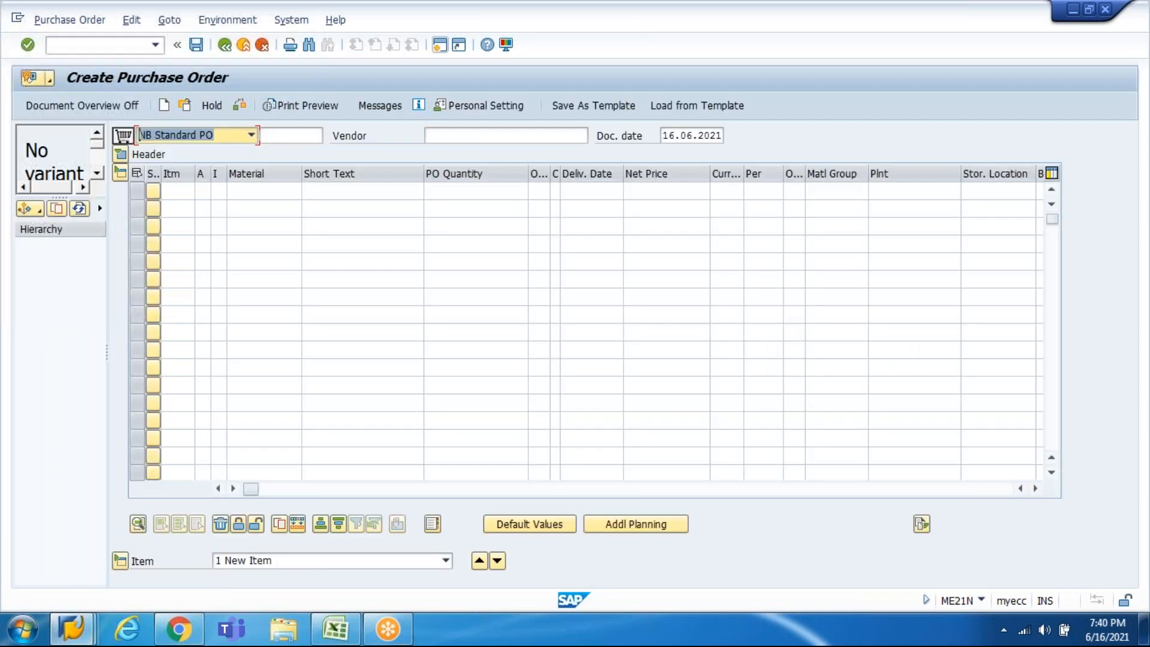
{"action": "key", "text": "Down"}
{"action": "key", "text": "Return"}
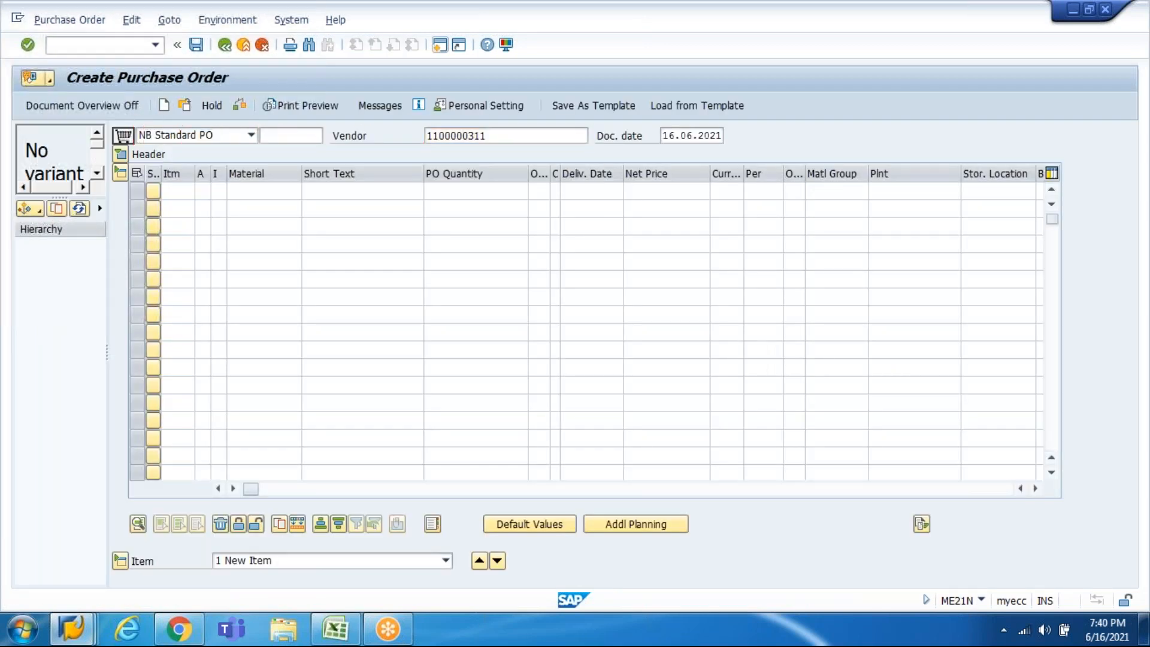
{"action": "key", "text": "Return"}
Step: Set purchasing org HI10, purchasing group HI1 and company code HI10, then begin item 10
{"action": "key", "text": "Down"}
{"action": "key", "text": "Return"}
{"action": "key", "text": "Tab"}
{"action": "key", "text": "Down"}
{"action": "key", "text": "Return"}
{"action": "key", "text": "Tab"}
{"action": "key", "text": "Down"}
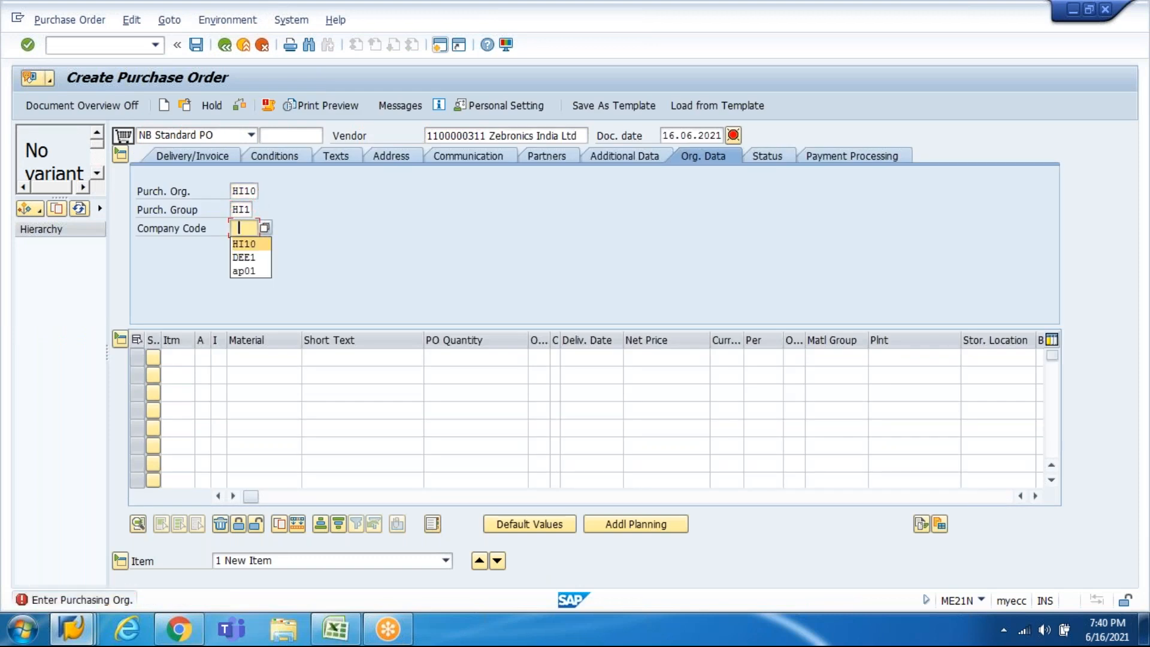
{"action": "key", "text": "Return"}
{"action": "key", "text": "Return"}
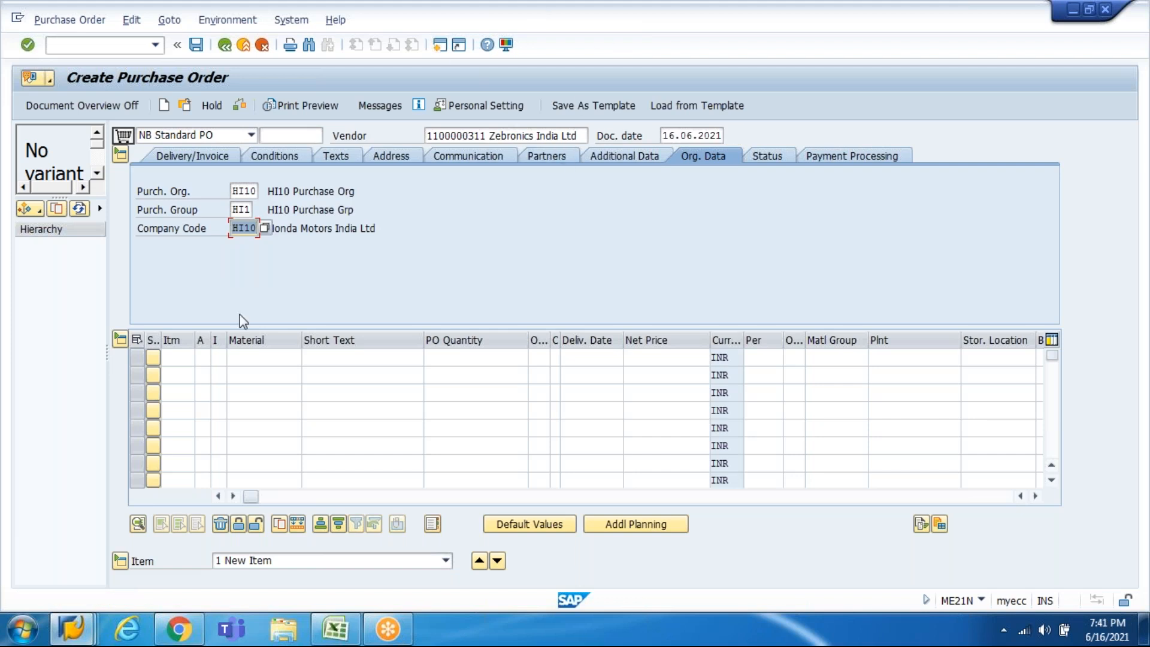
{"action": "left_click", "coordinate": [192, 357]}
{"action": "type", "text": "10"}
{"action": "key", "text": "Tab"}
{"action": "key", "text": "Tab"}
{"action": "key", "text": "Tab"}
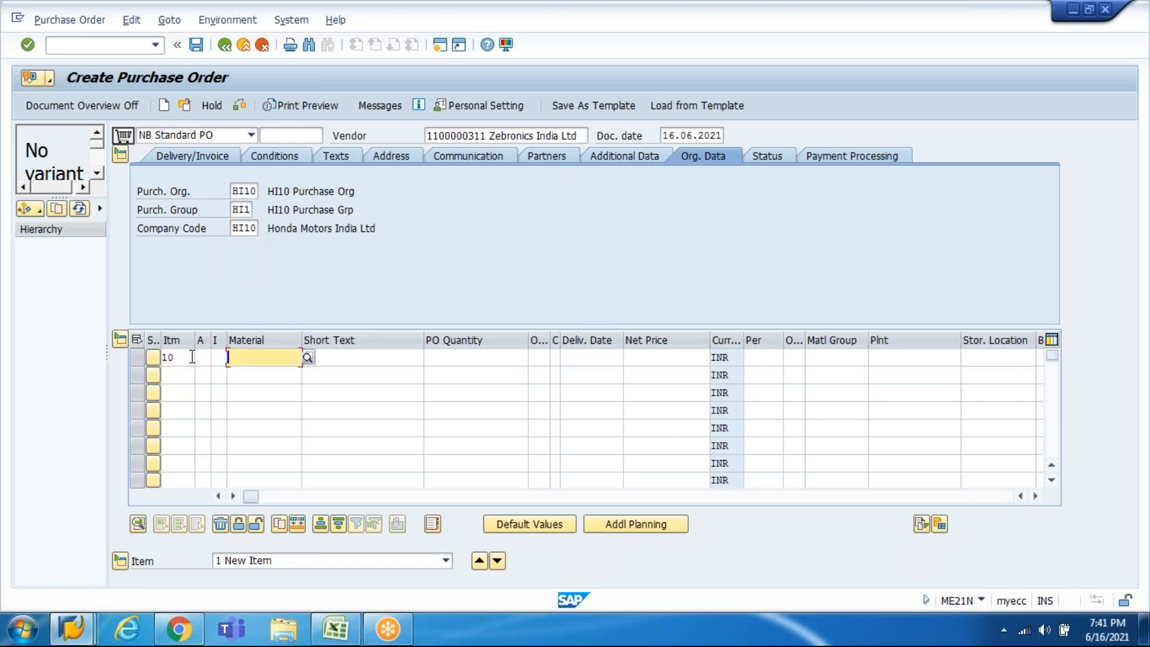
Step: Enter material I20CAR, quantity 35, delivery date 16.06.2021 and net price 700000 on item 10
{"action": "type", "text": "i20"}
{"action": "key", "text": "Down"}
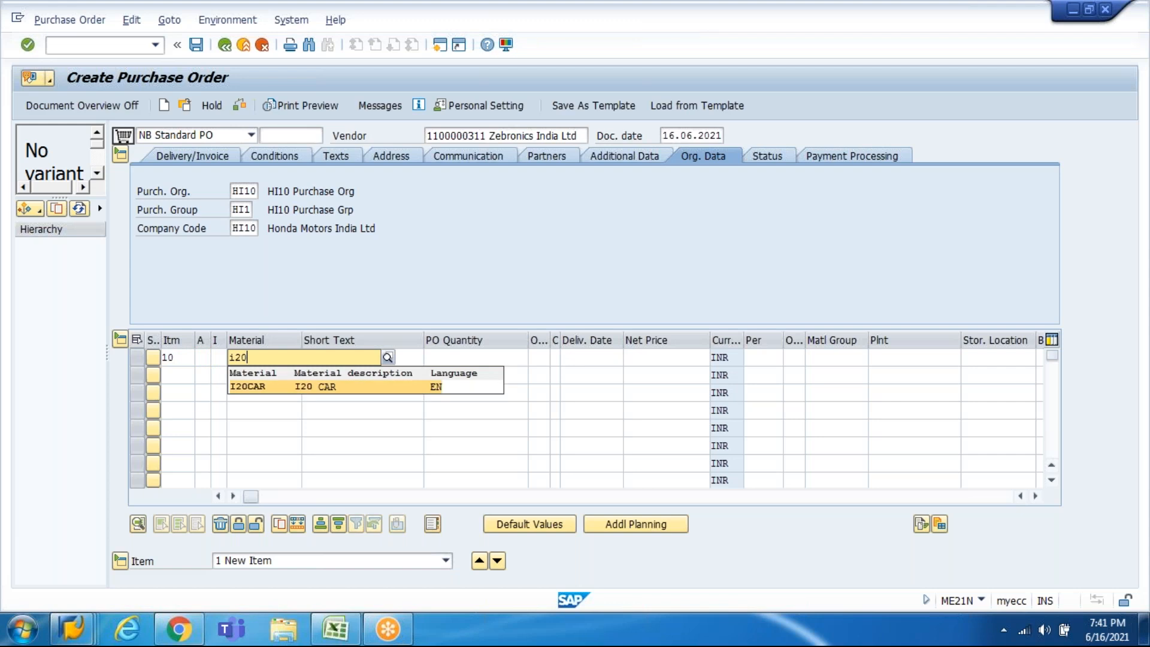
{"action": "key", "text": "Tab"}
{"action": "key", "text": "Tab"}
{"action": "key", "text": "Return"}
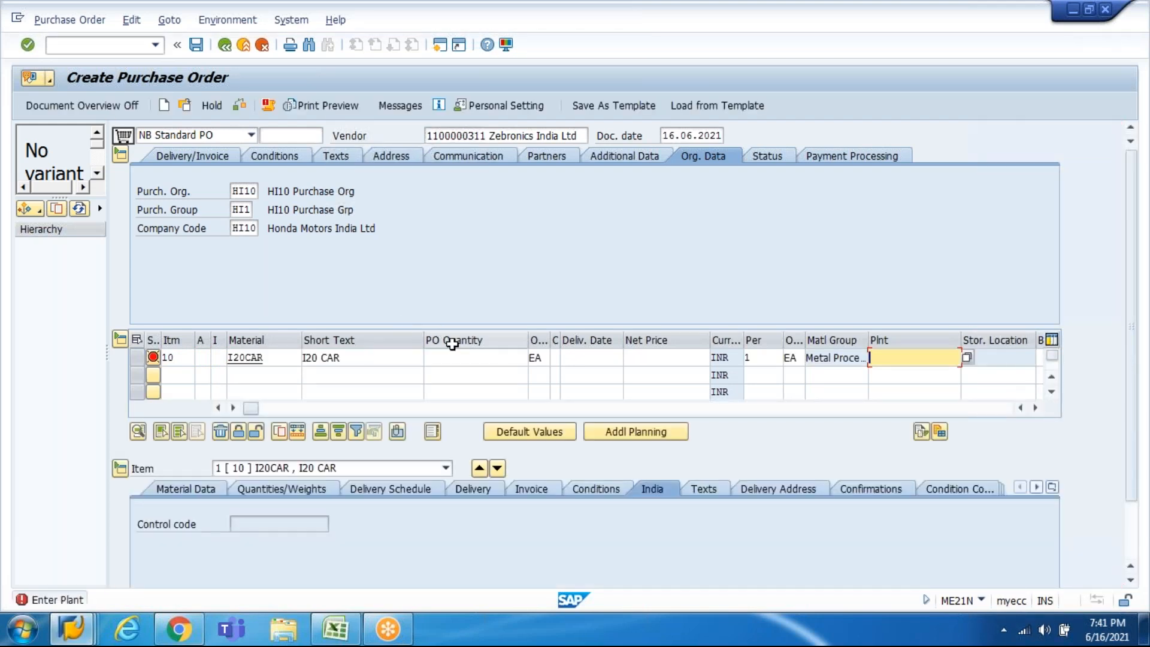
{"action": "left_click", "coordinate": [456, 356]}
{"action": "type", "text": "35"}
{"action": "key", "text": "Tab"}
{"action": "key", "text": "Tab"}
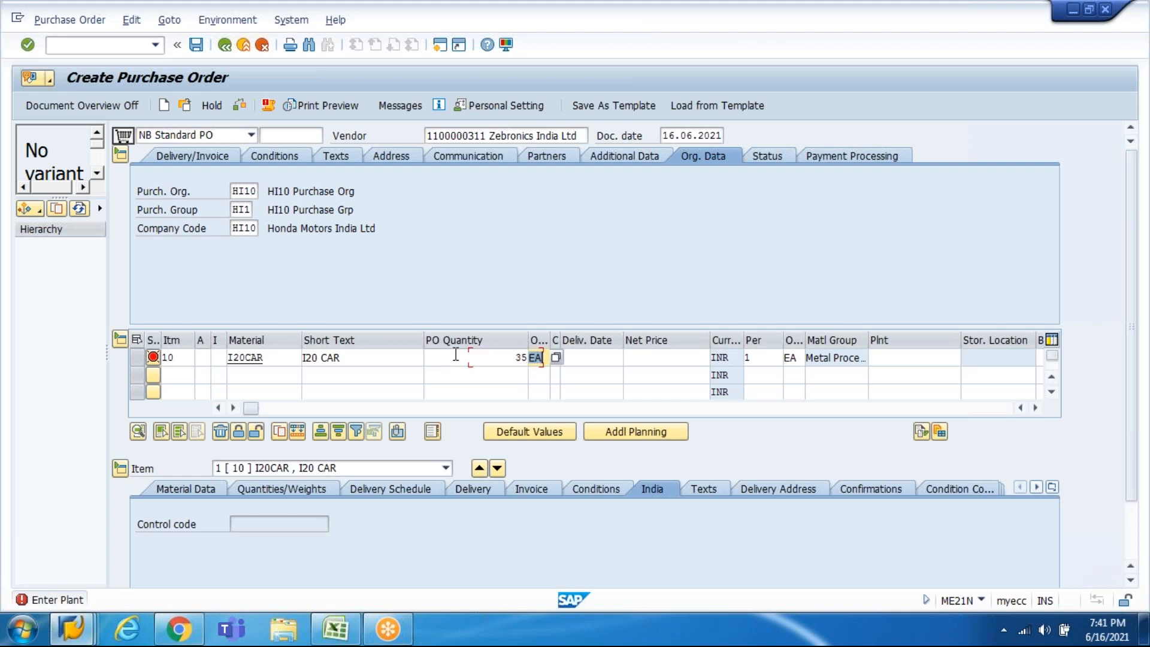
{"action": "type", "text": "1"}
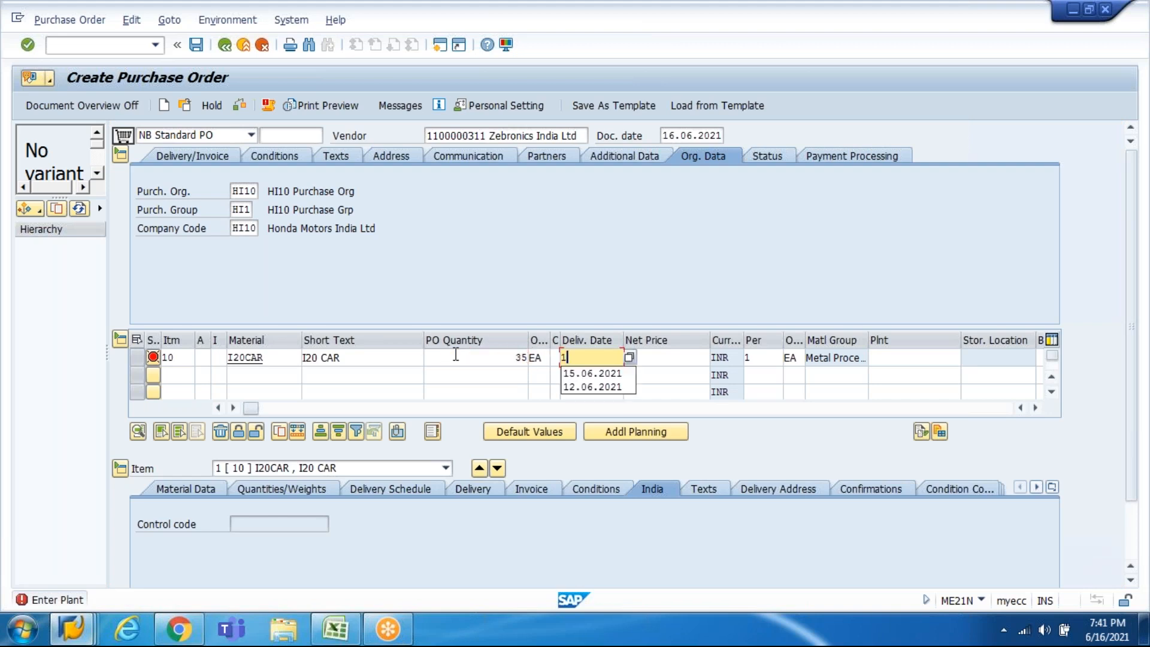
{"action": "type", "text": "6.06.2021"}
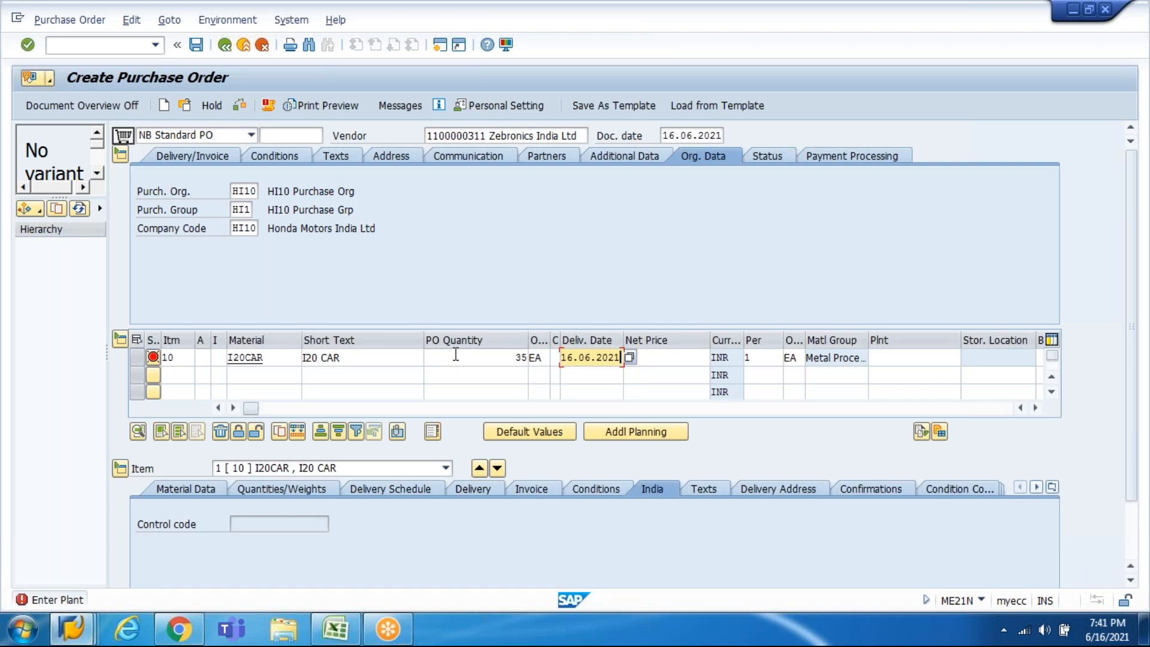
{"action": "key", "text": "Tab"}
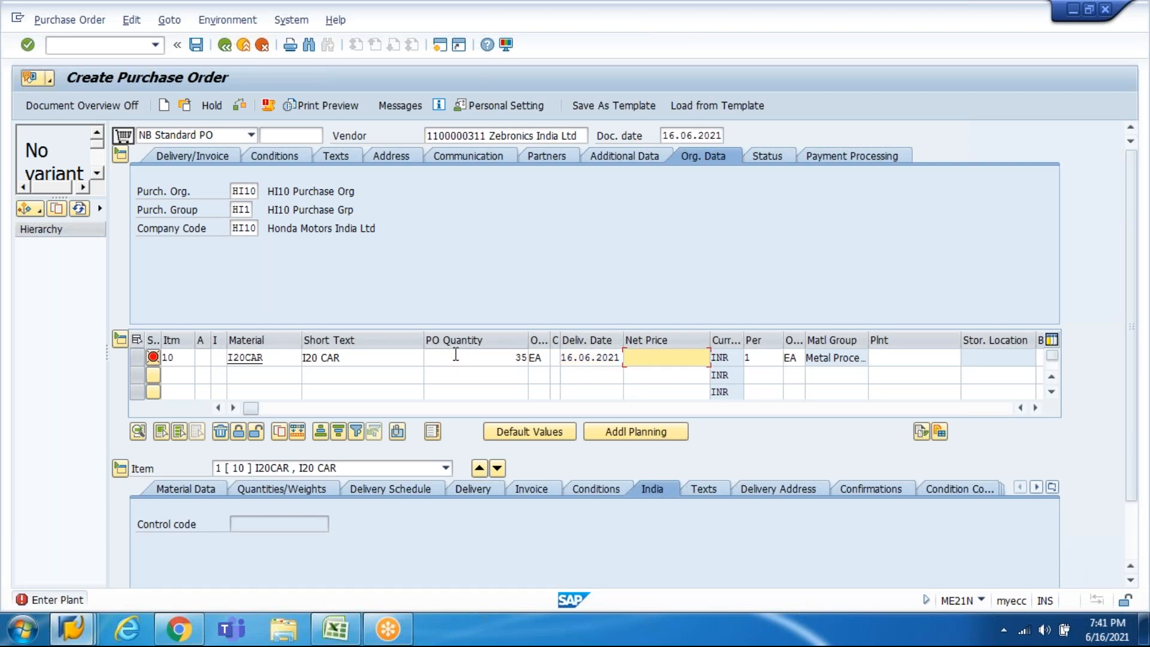
{"action": "type", "text": "700000"}
{"action": "key", "text": "Tab"}
{"action": "key", "text": "Tab"}
{"action": "key", "text": "Tab"}
{"action": "key", "text": "Tab"}
{"action": "key", "text": "Tab"}
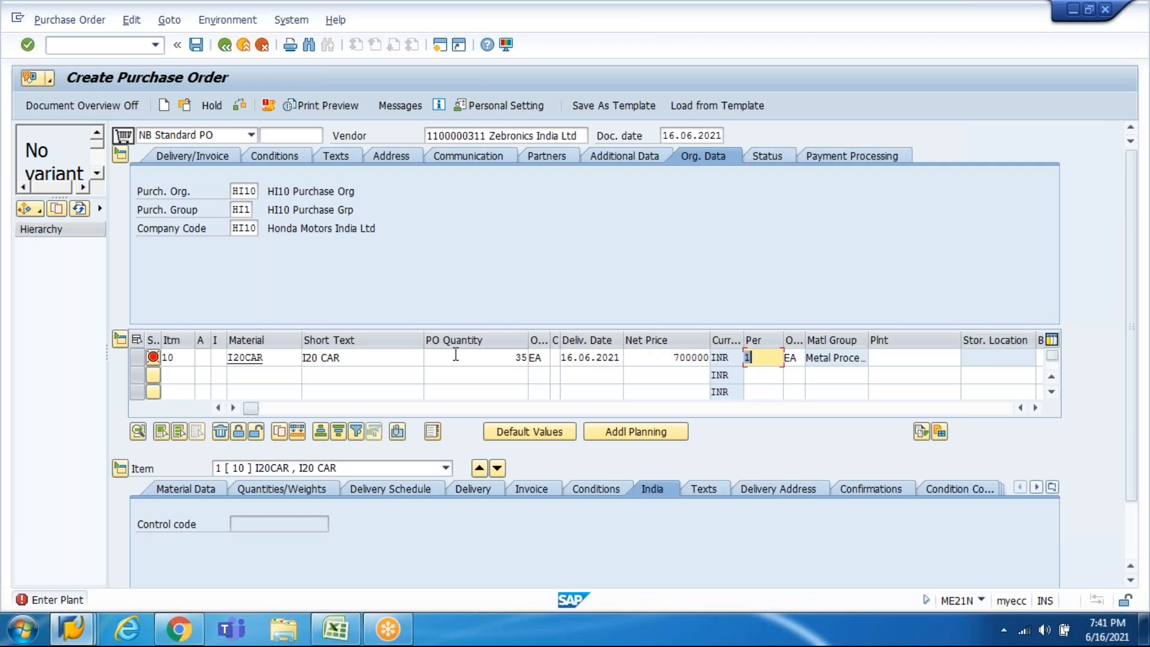
Step: Set plant HI10 and storage location HI10 for item 10
{"action": "key", "text": "shift+Tab"}
{"action": "key", "text": "shift+Tab"}
{"action": "type", "text": "hi"}
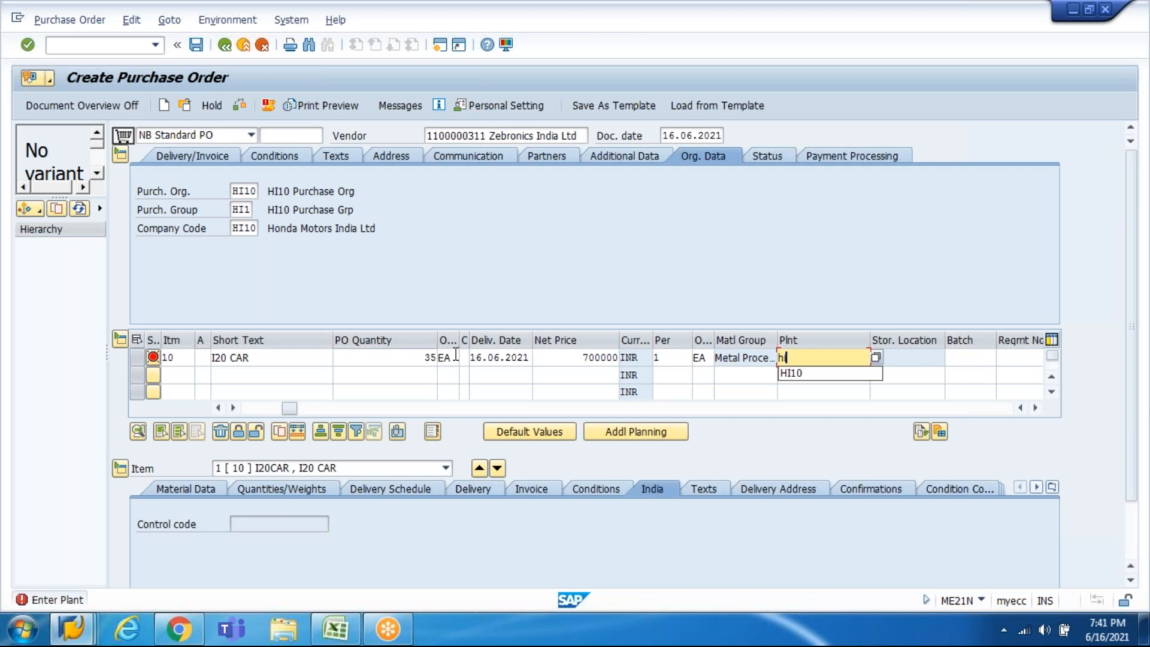
{"action": "key", "text": "Down"}
{"action": "key", "text": "Return"}
{"action": "key", "text": "Return"}
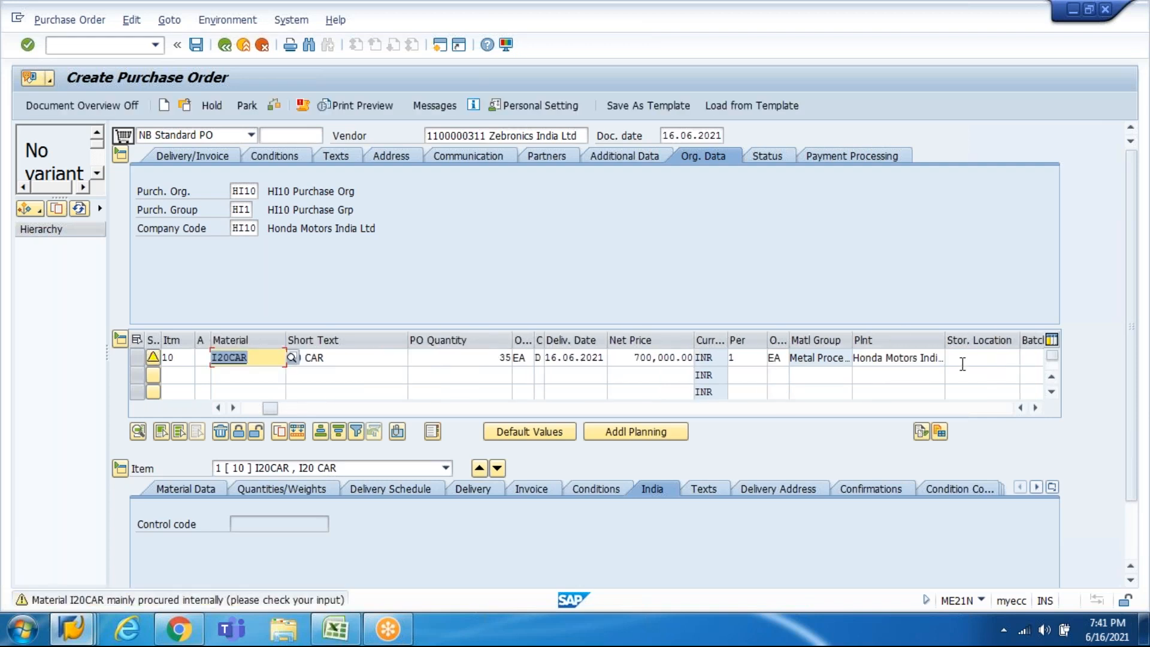
{"action": "left_click", "coordinate": [961, 360]}
{"action": "key", "text": "Down"}
{"action": "key", "text": "Return"}
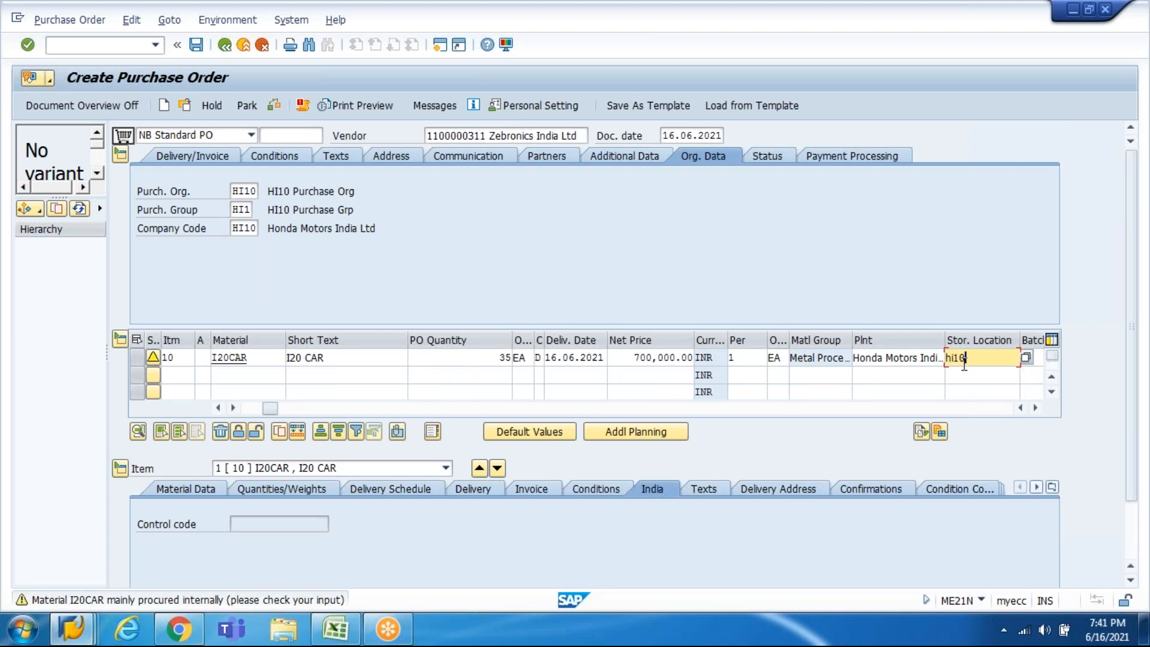
{"action": "key", "text": "Return"}
Step: Set tax code V0 on the item's Invoice tab
{"action": "left_click", "coordinate": [544, 491]}
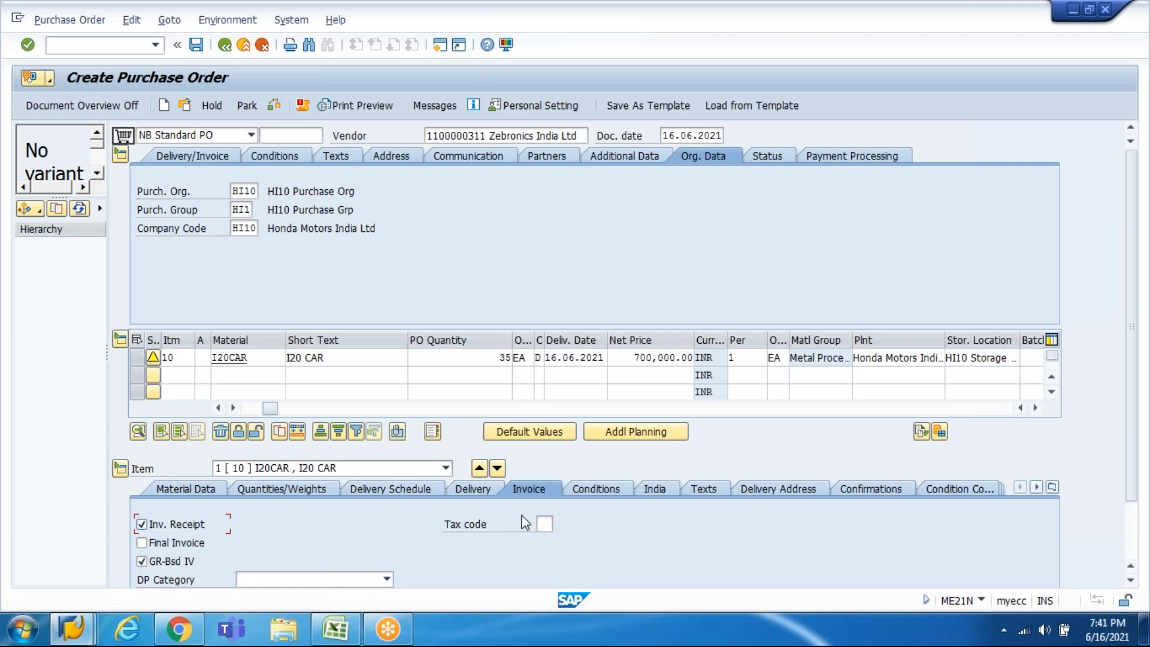
{"action": "left_click", "coordinate": [547, 523]}
{"action": "key", "text": "Down"}
{"action": "key", "text": "Return"}
{"action": "key", "text": "Return"}
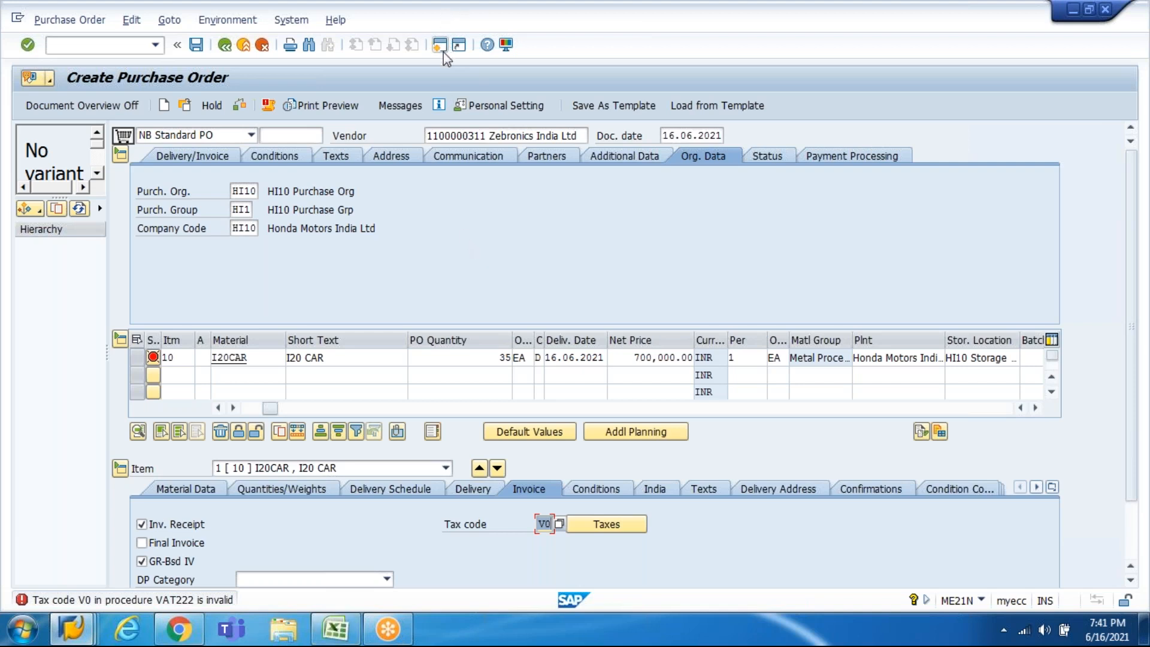
{"action": "left_click", "coordinate": [386, 129]}
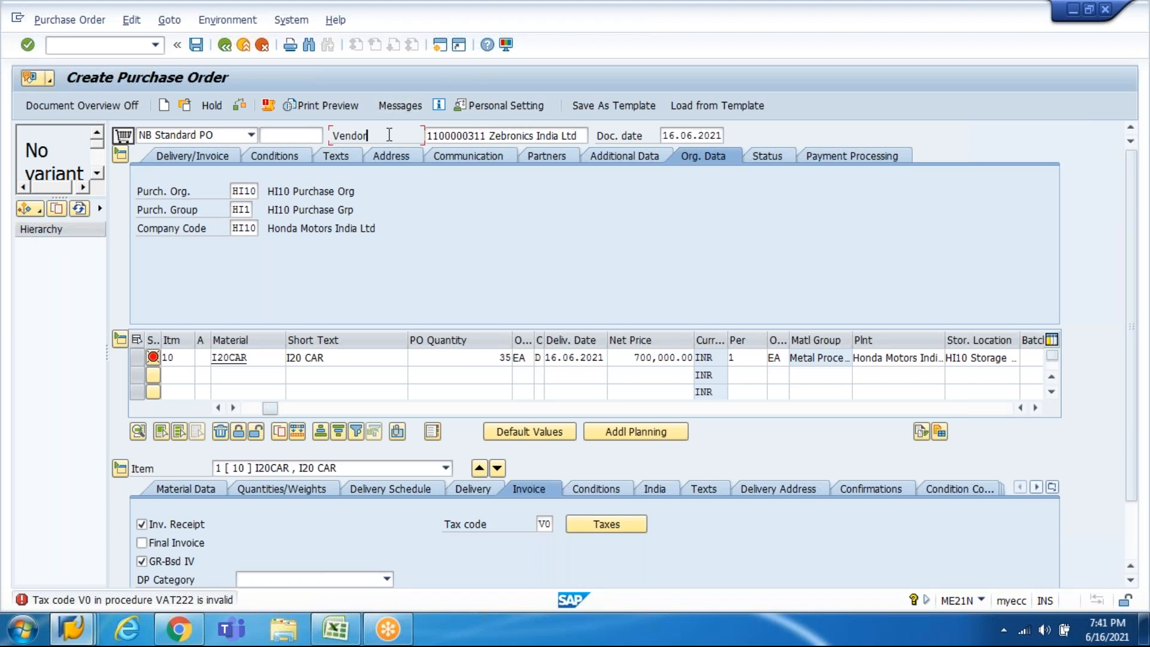
{"action": "left_click", "coordinate": [442, 47]}
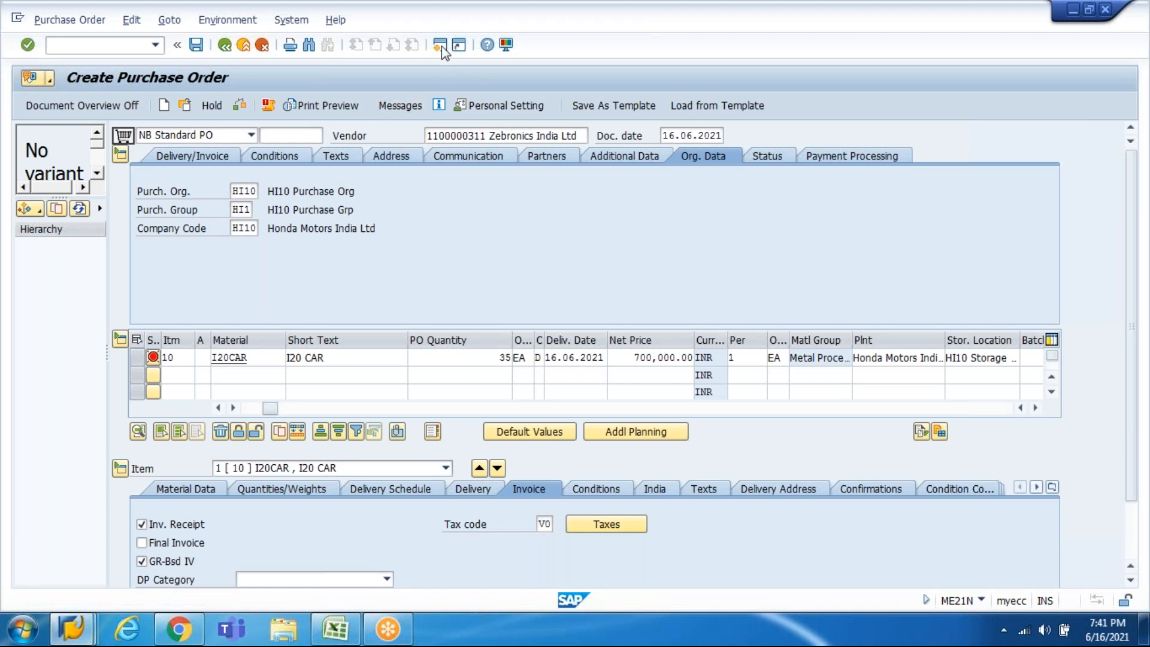
Step: In OBBG, change India's calculation procedure from VAT222 to HI10 and save
{"action": "type", "text": "obbg"}
{"action": "key", "text": "Return"}
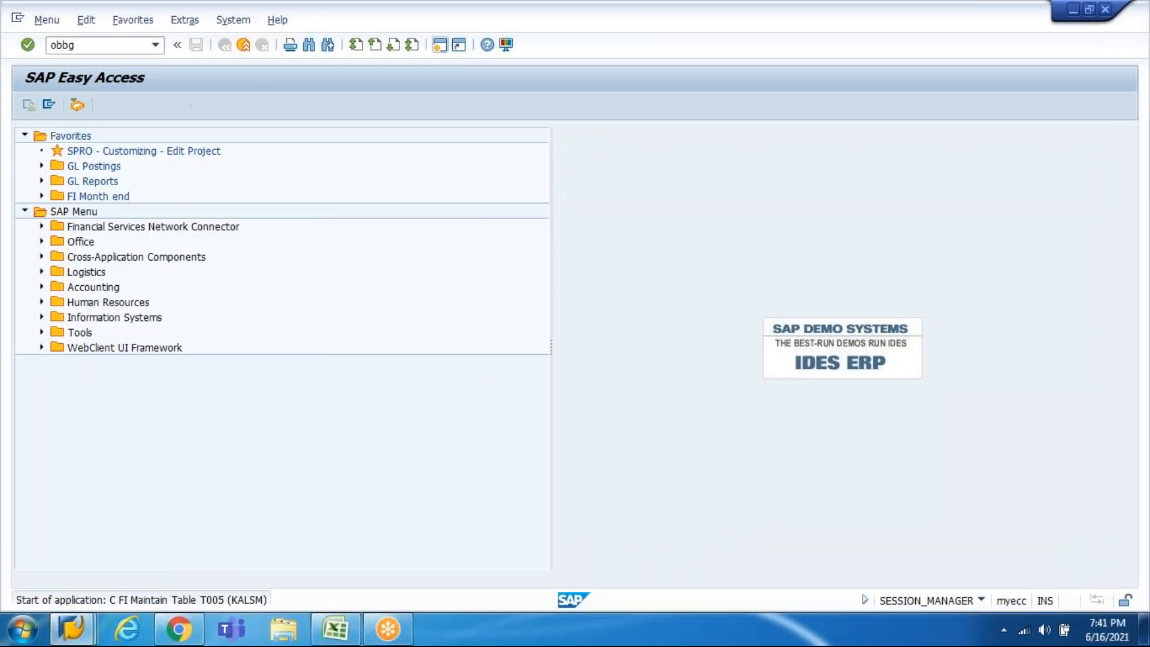
{"action": "left_click", "coordinate": [229, 503]}
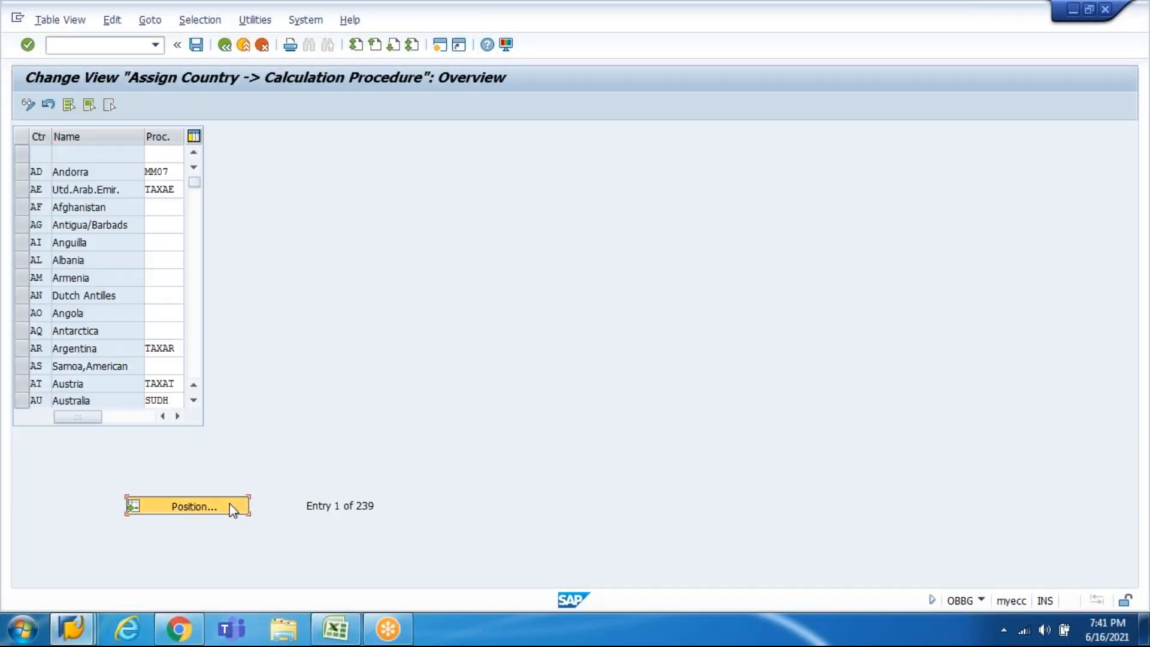
{"action": "type", "text": "in"}
{"action": "key", "text": "Return"}
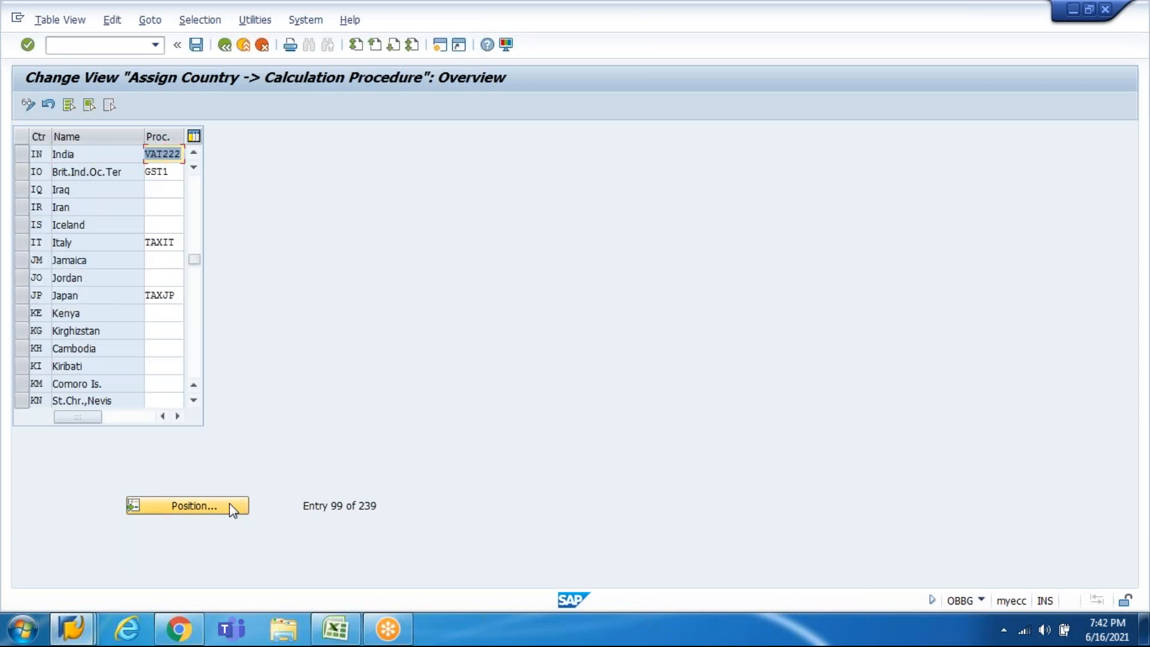
{"action": "type", "text": "hi10"}
{"action": "key", "text": "Return"}
{"action": "key", "text": "ctrl+s"}
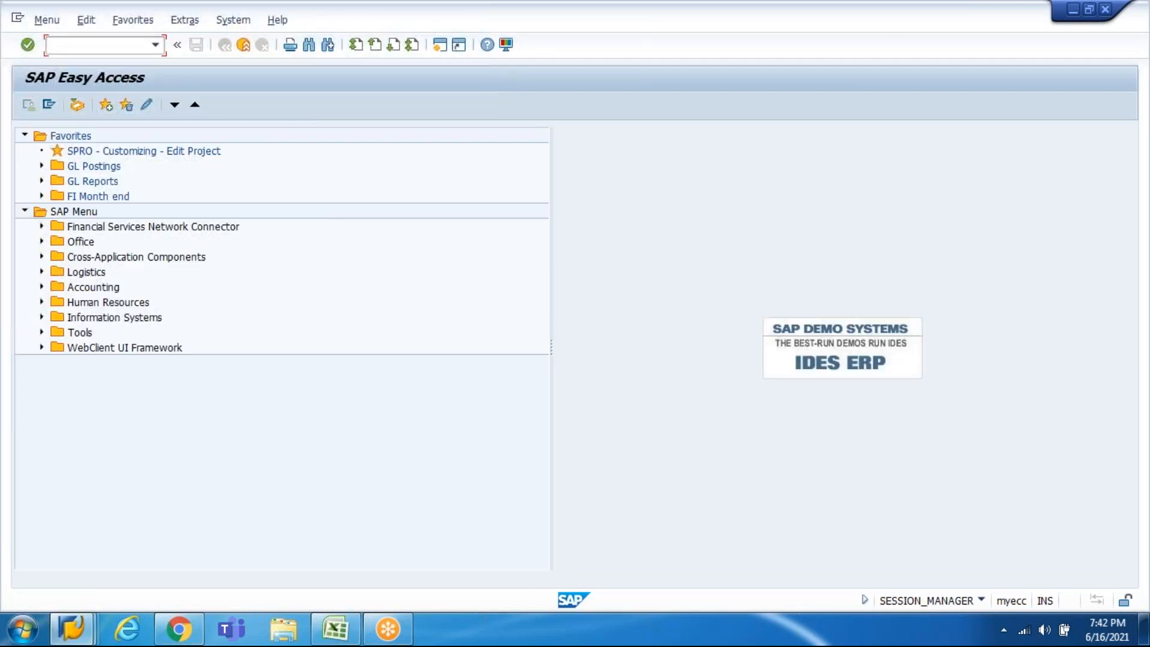
{"action": "key", "text": "alt+Tab"}
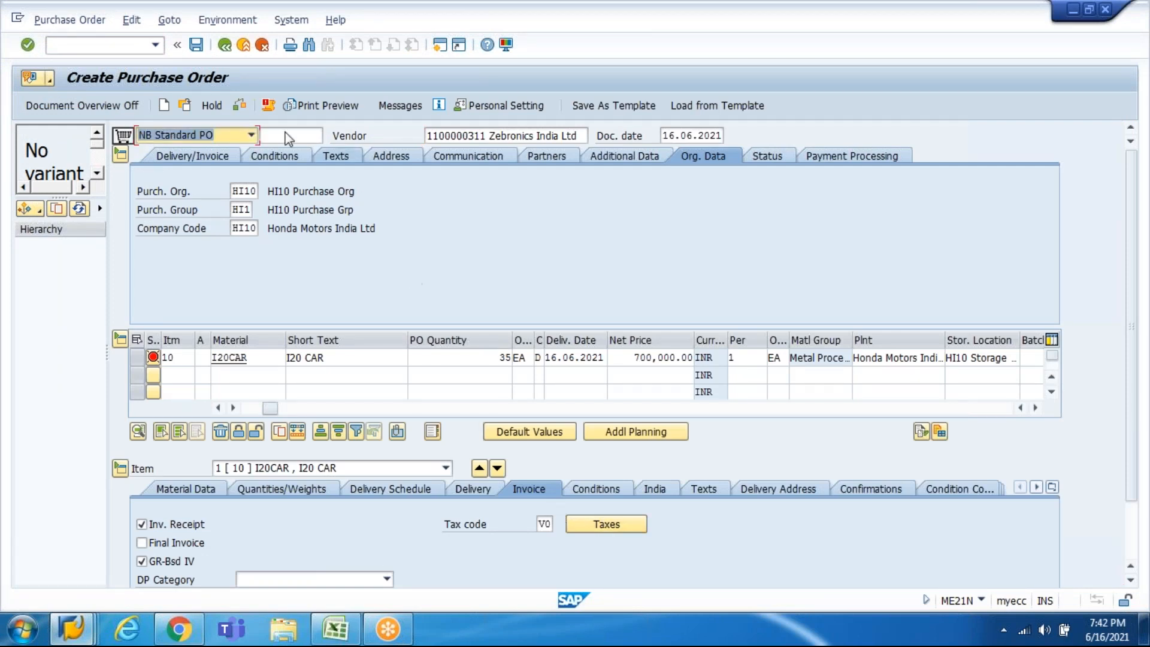
Step: Review the PO messages, rechecking the order with and without tax code V0
{"action": "left_click", "coordinate": [268, 109]}
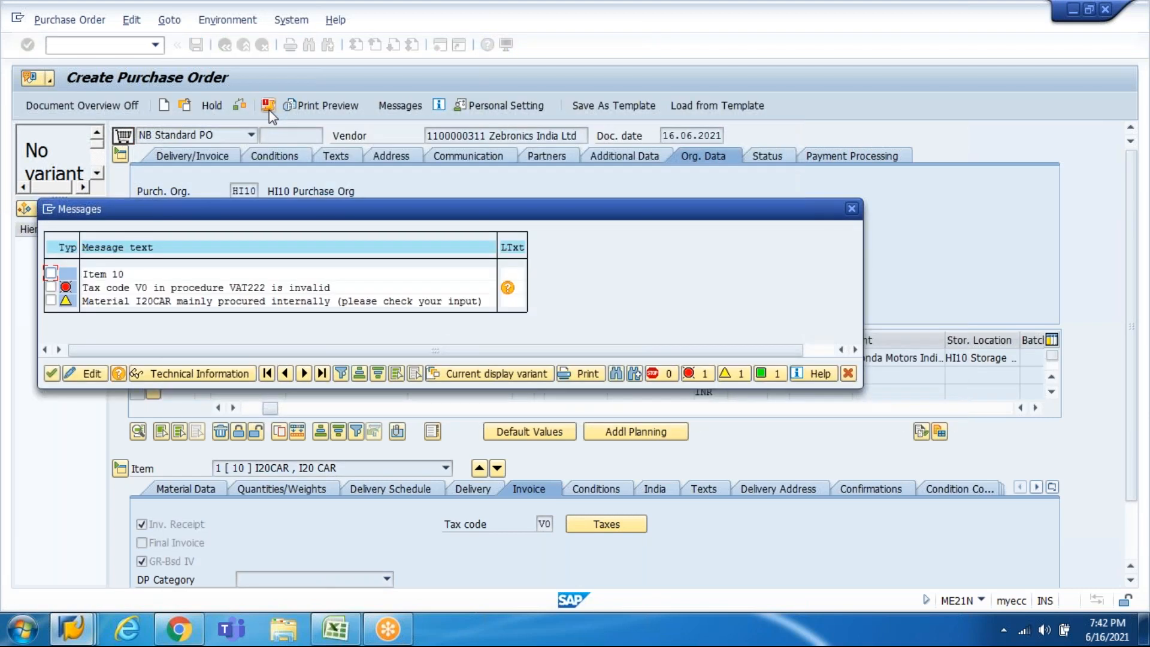
{"action": "key", "text": "Return"}
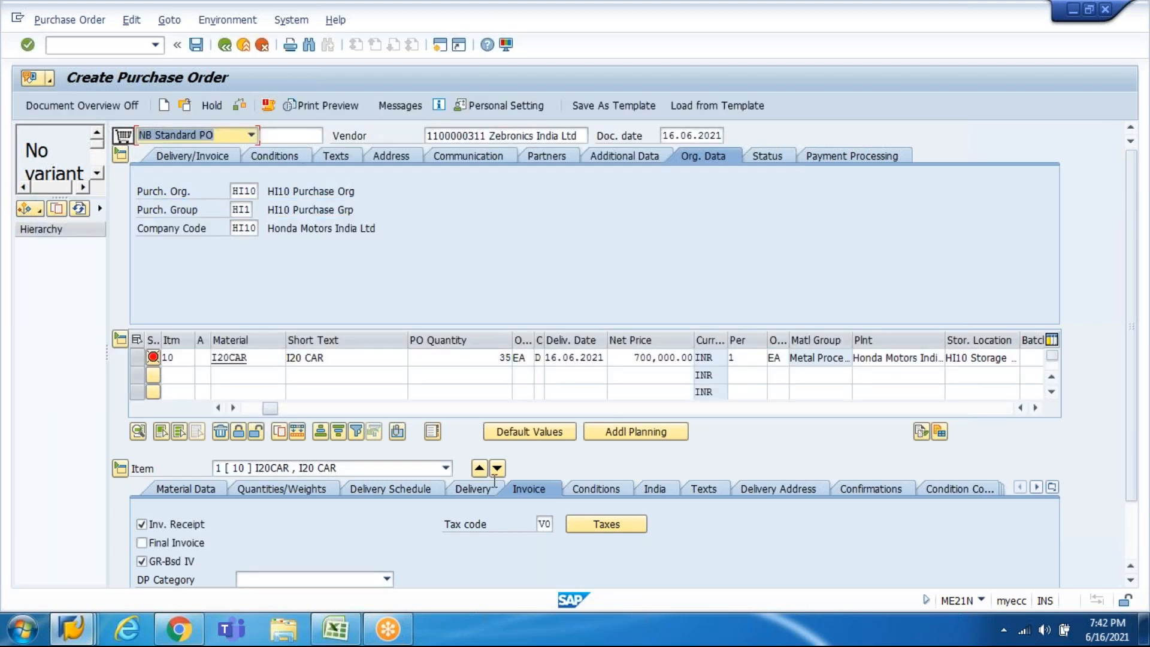
{"action": "double_click", "coordinate": [540, 524]}
{"action": "key", "text": "BackSpace"}
{"action": "key", "text": "Return"}
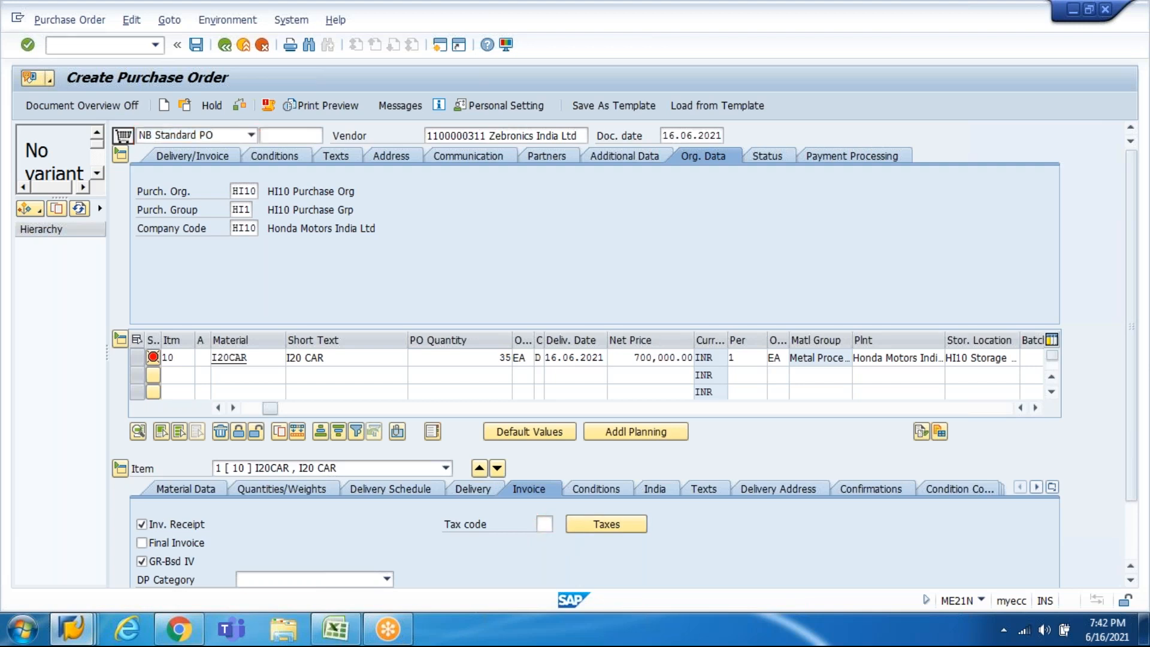
{"action": "type", "text": "V0"}
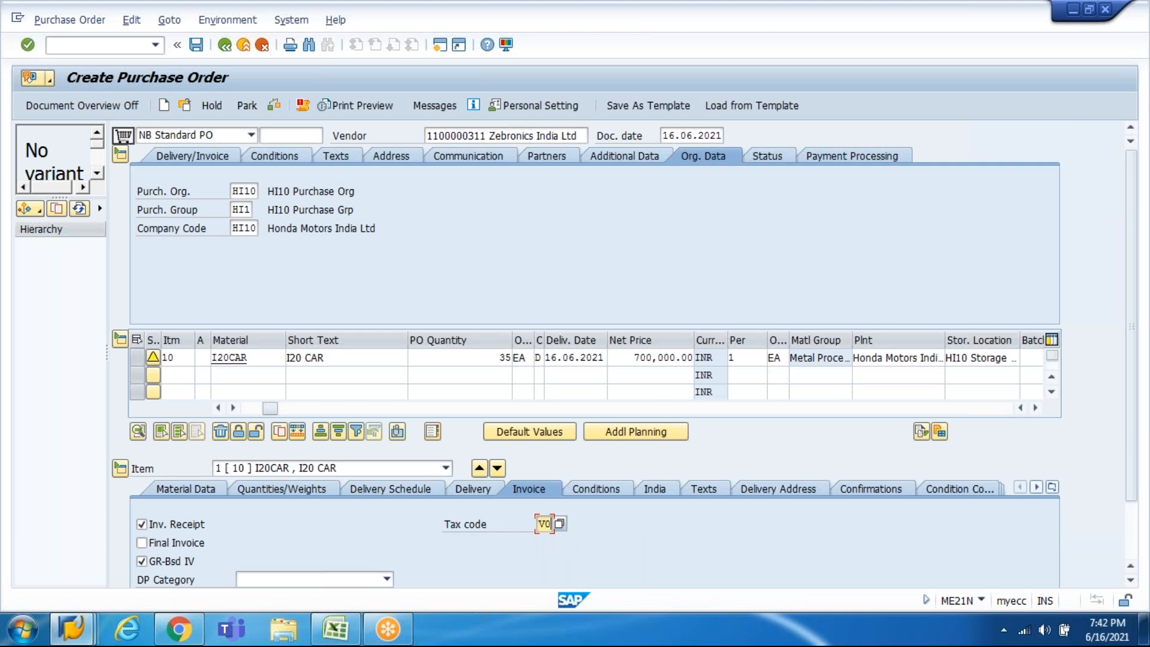
{"action": "key", "text": "Return"}
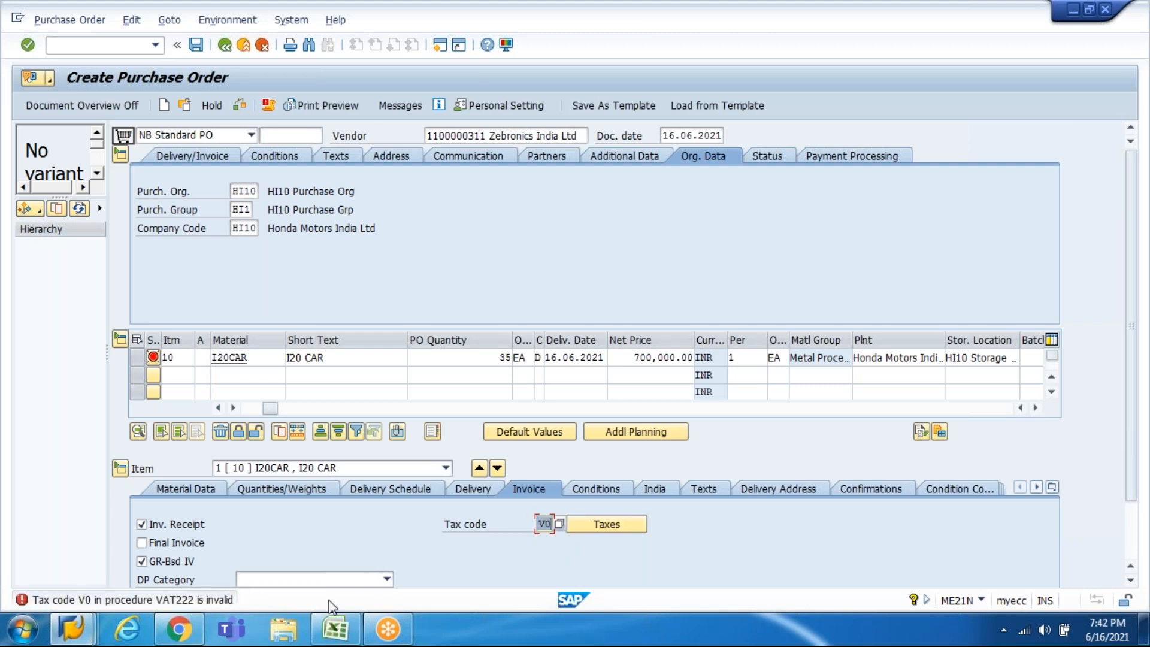
{"action": "key", "text": "BackSpace"}
{"action": "key", "text": "Return"}
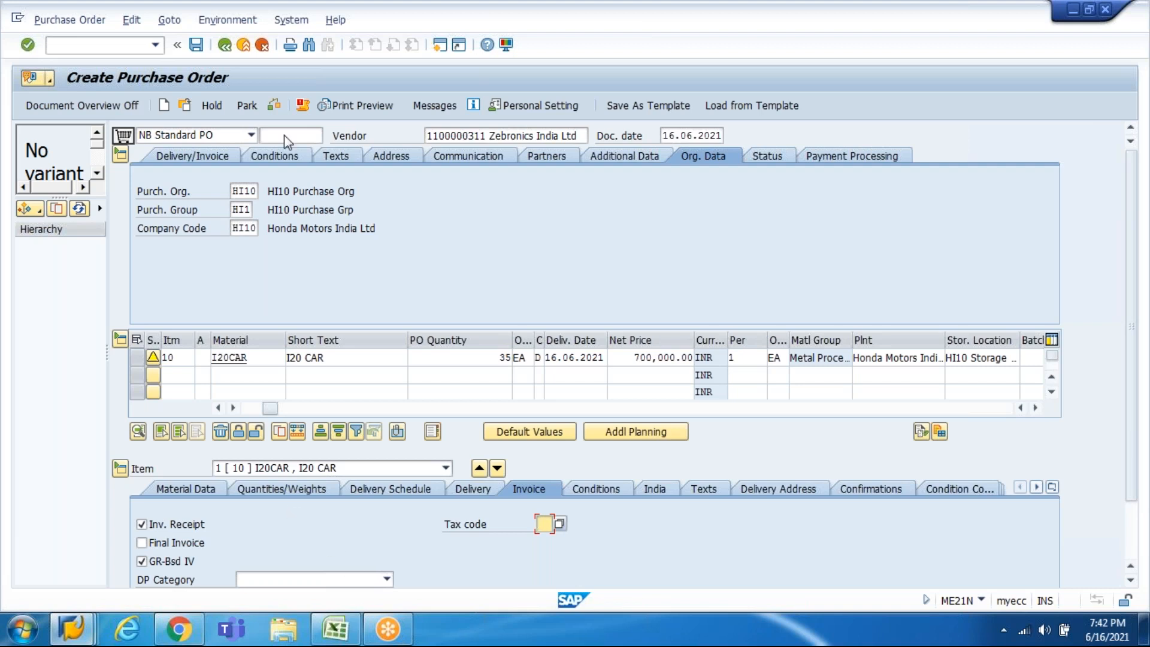
Step: Dismiss the material procurement warning and save the purchase order for 35 I20 CAR
{"action": "left_click", "coordinate": [305, 108]}
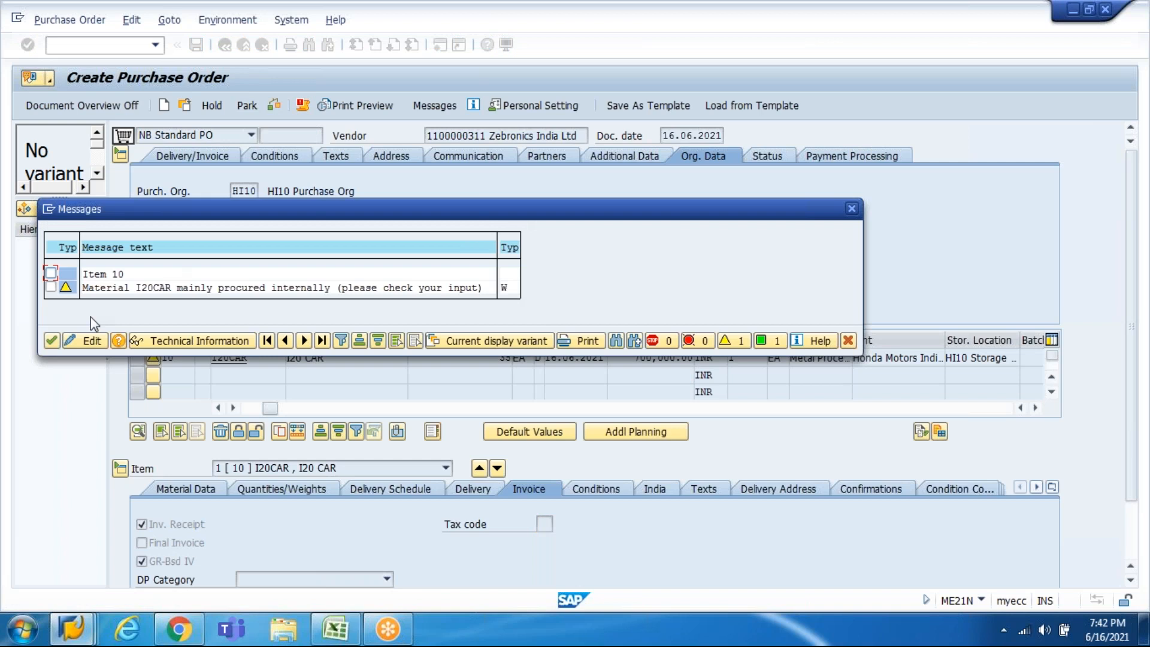
{"action": "left_click", "coordinate": [54, 343]}
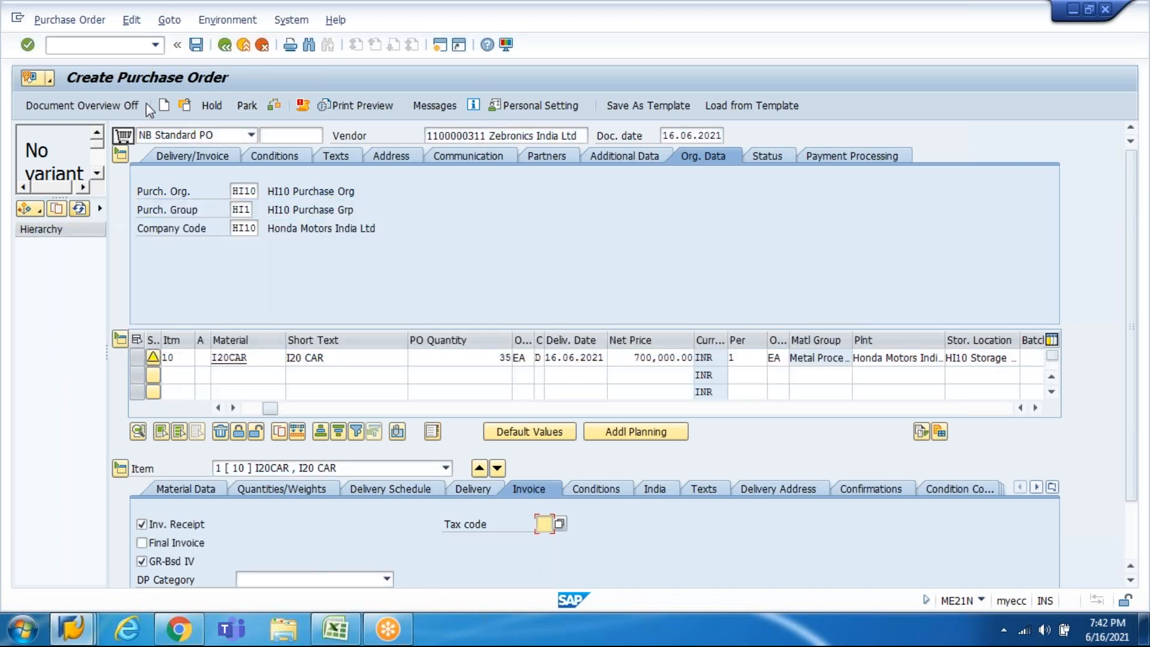
{"action": "left_click", "coordinate": [196, 44]}
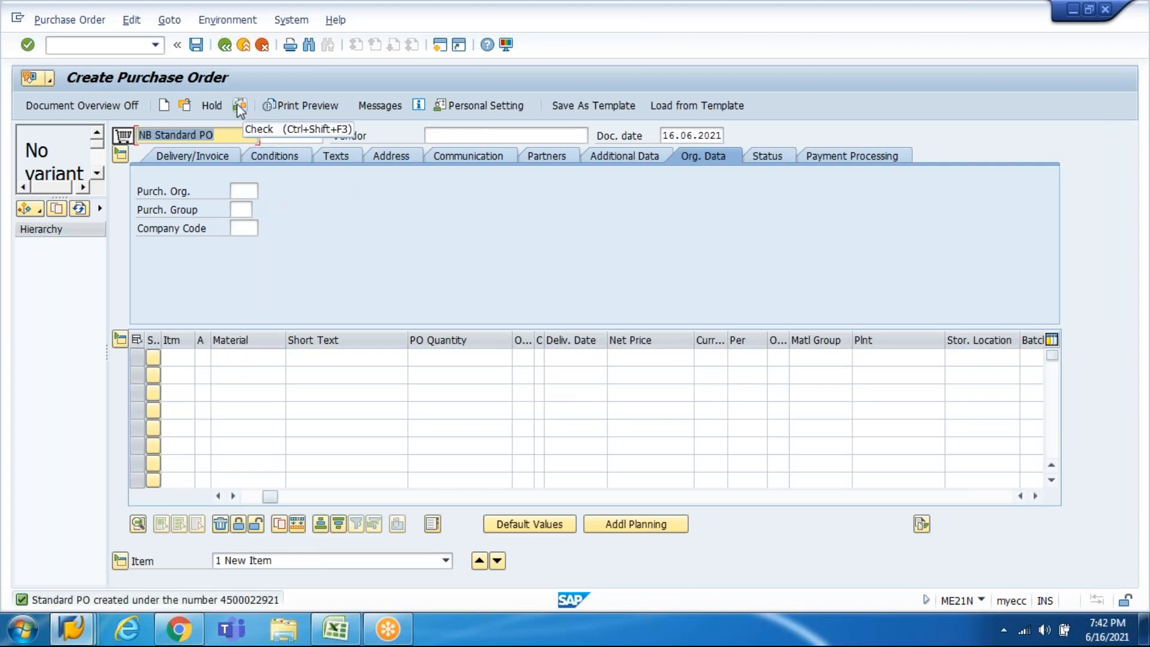
{"action": "left_click", "coordinate": [185, 106]}
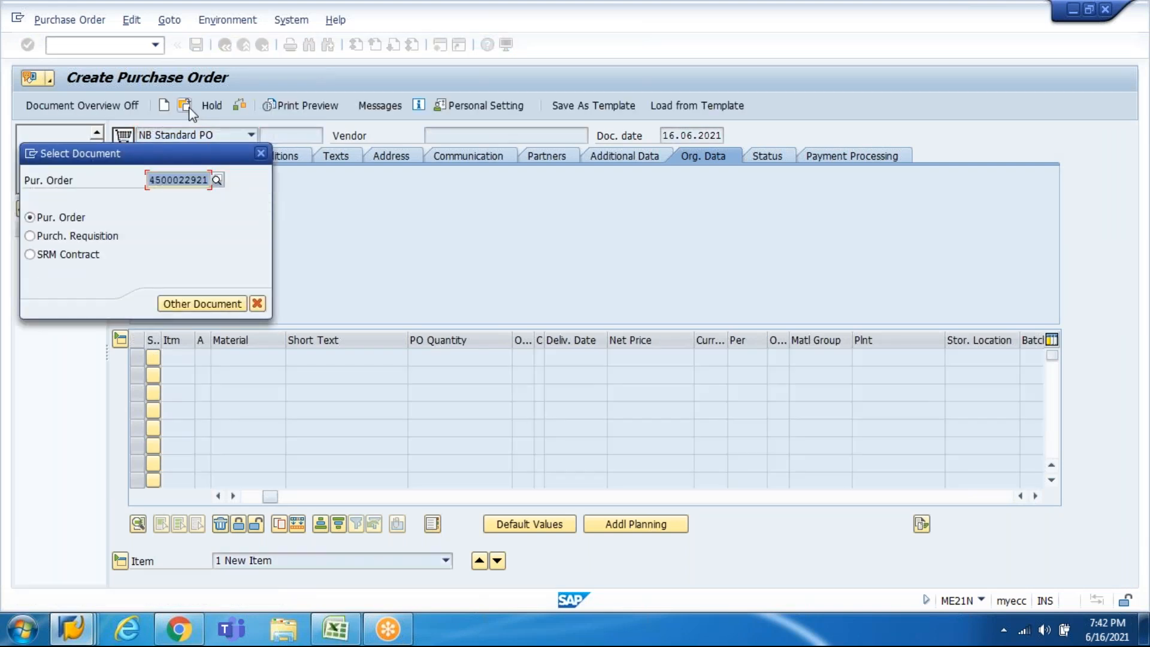
{"action": "key", "text": "Escape"}
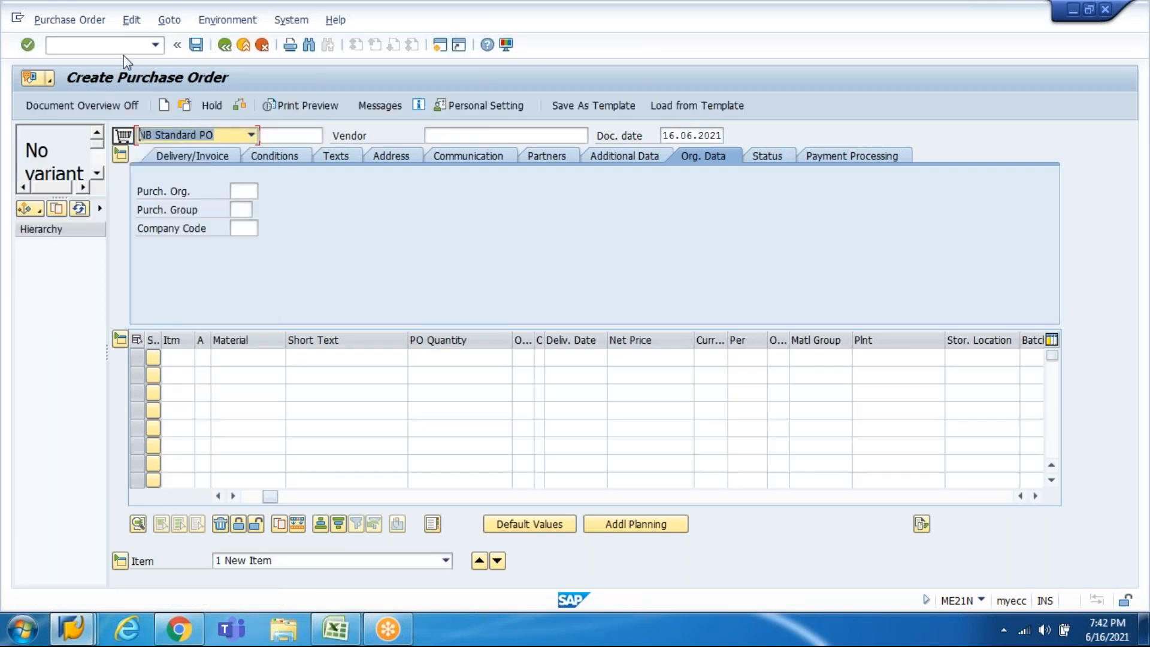
Step: In MIGO, load the new PO for Goods Receipt, mark the I20 CAR line OK, and check it
{"action": "left_click", "coordinate": [121, 49]}
{"action": "type", "text": "/nmigo"}
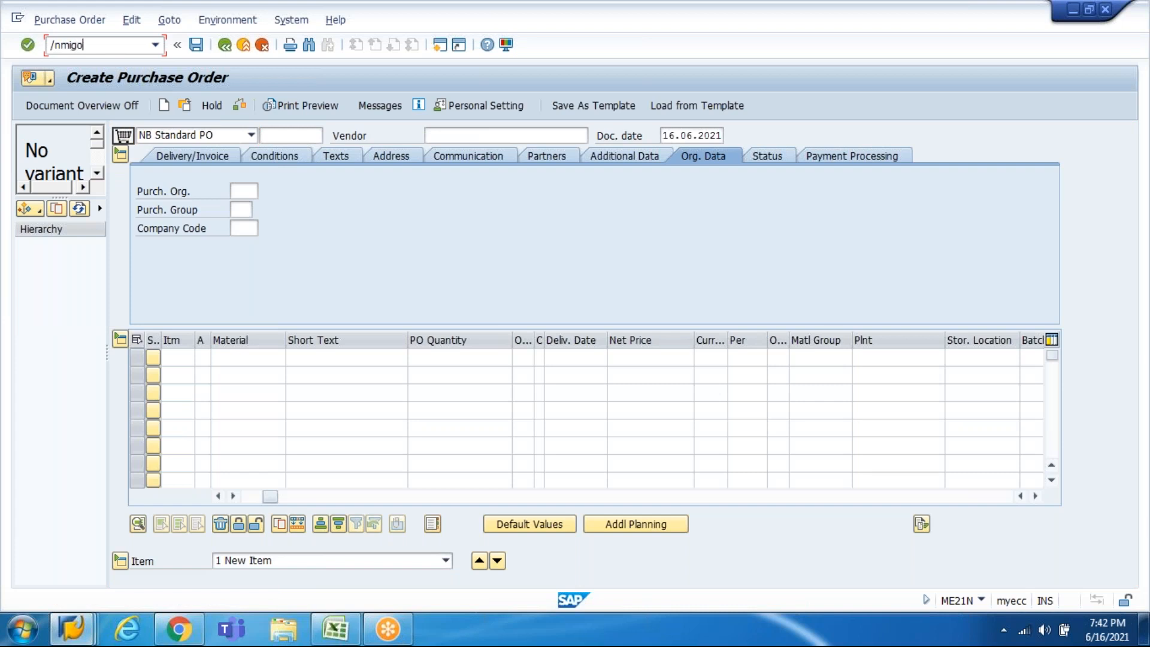
{"action": "key", "text": "Return"}
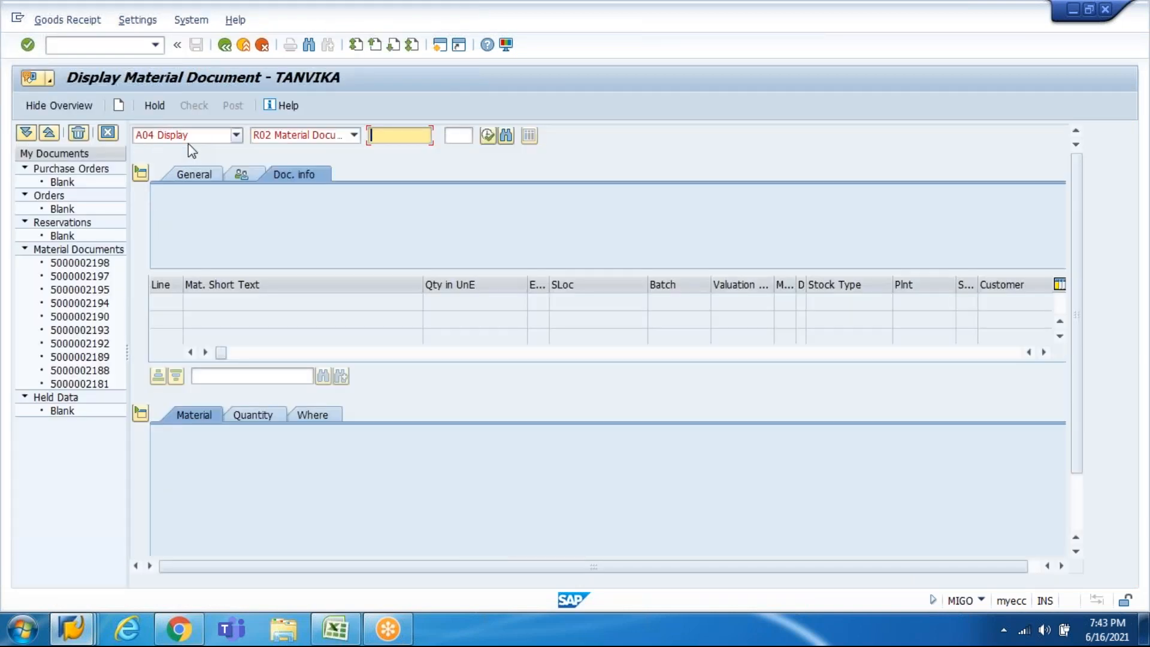
{"action": "left_click", "coordinate": [193, 141]}
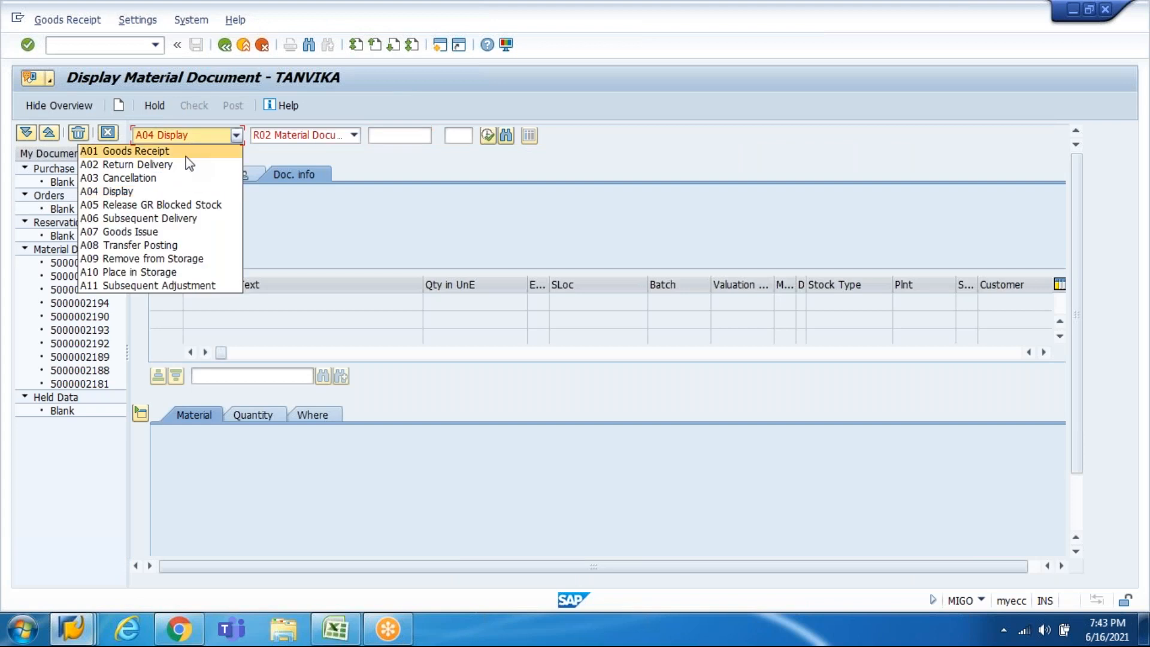
{"action": "left_click", "coordinate": [185, 155]}
{"action": "key", "text": "ctrl+v"}
{"action": "key", "text": "Return"}
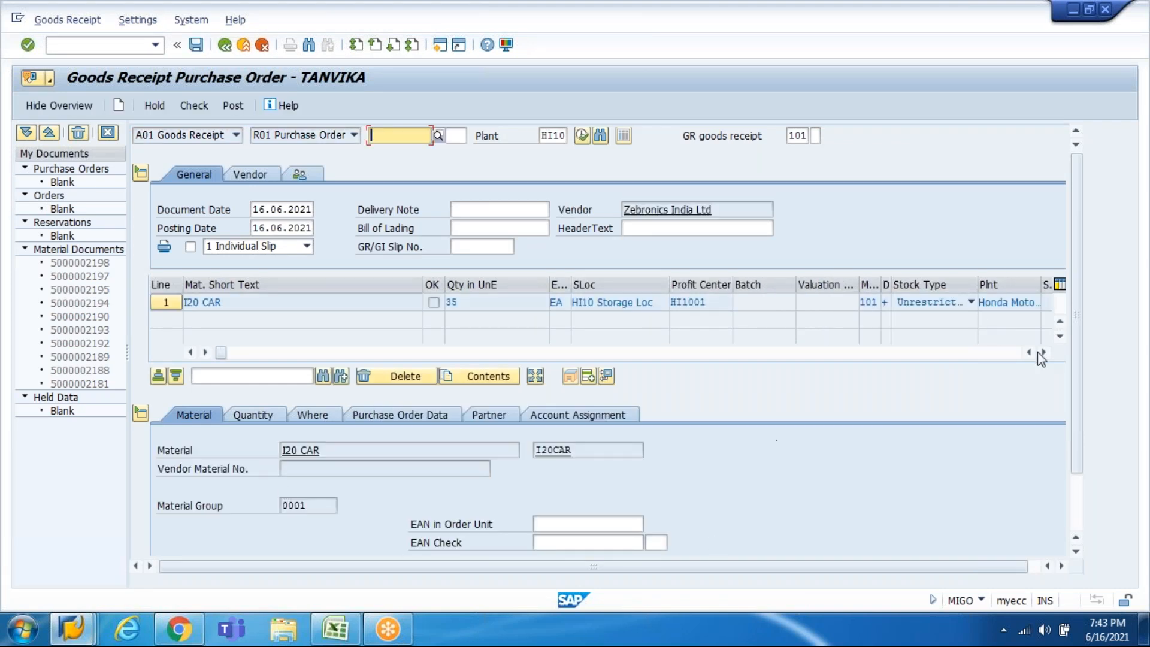
{"action": "left_click", "coordinate": [1078, 507]}
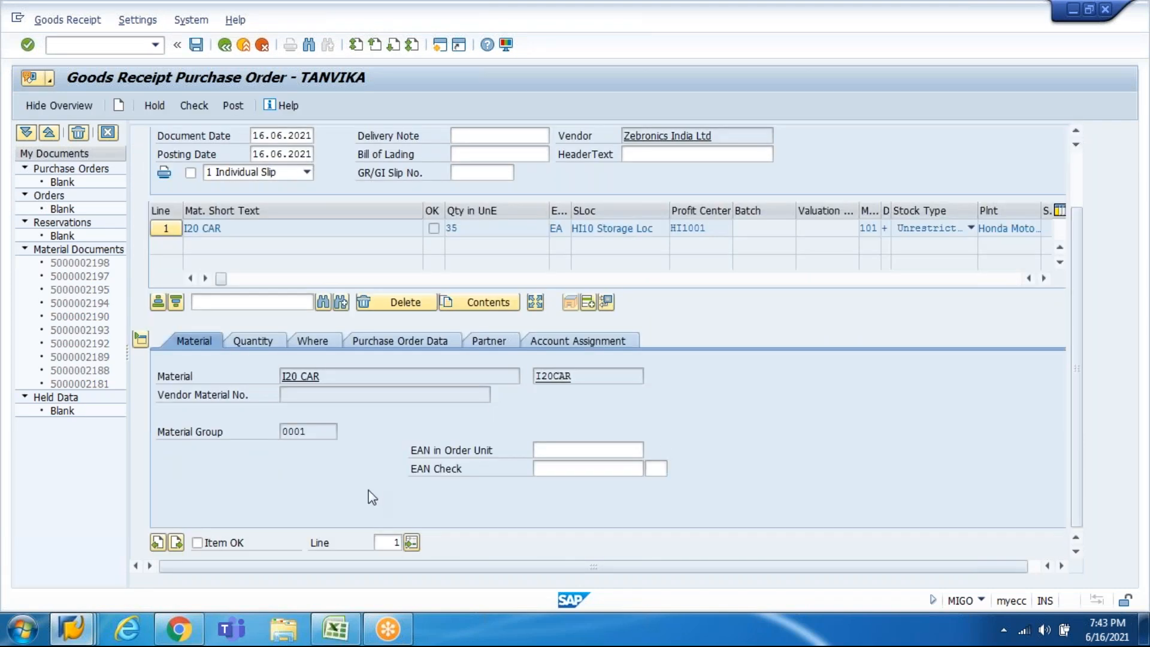
{"action": "left_click", "coordinate": [198, 543]}
{"action": "left_click", "coordinate": [206, 106]}
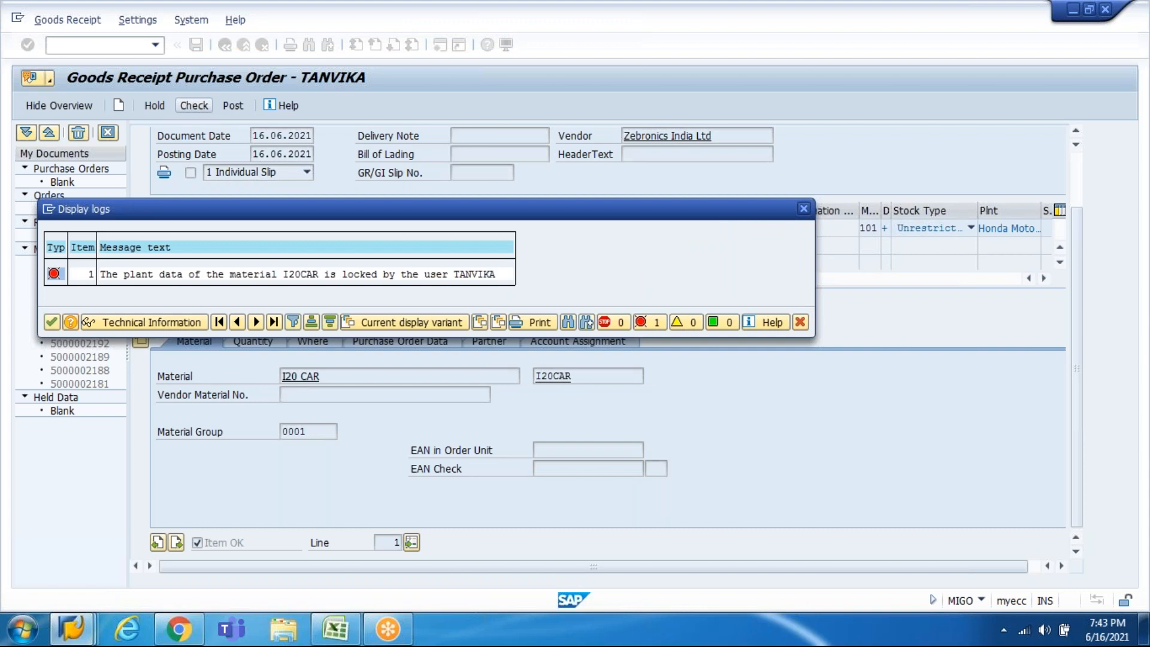
Step: Release the material lock by leaving the sales order, then recheck and post the goods receipt
{"action": "left_click", "coordinate": [803, 209]}
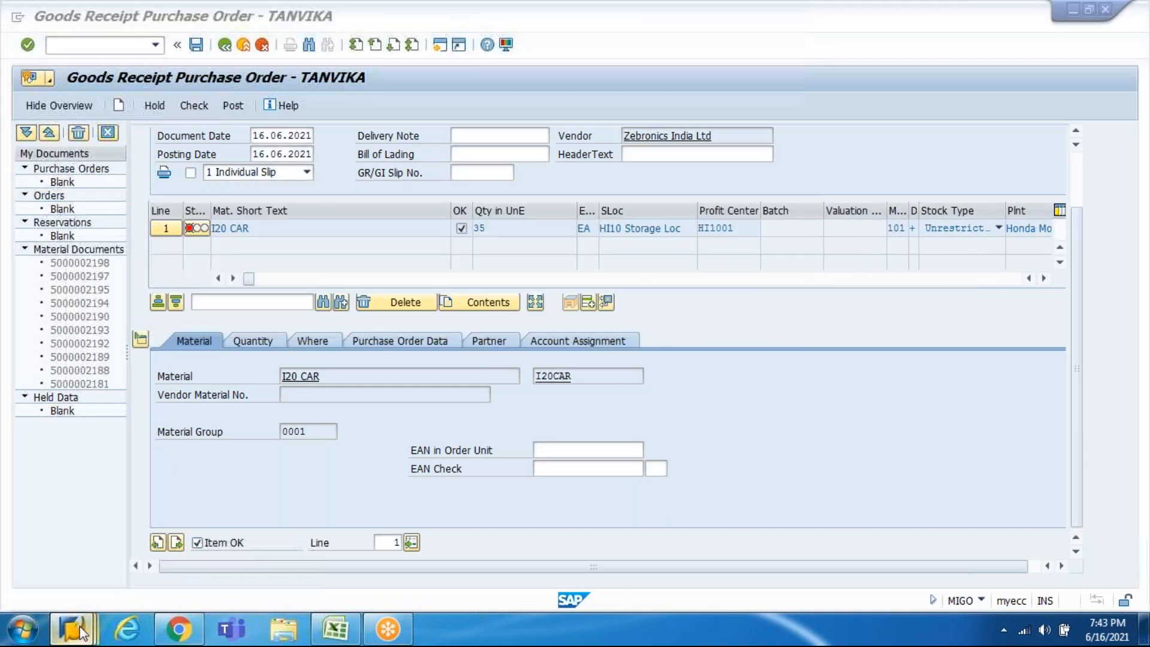
{"action": "mouse_move", "coordinate": [79, 632]}
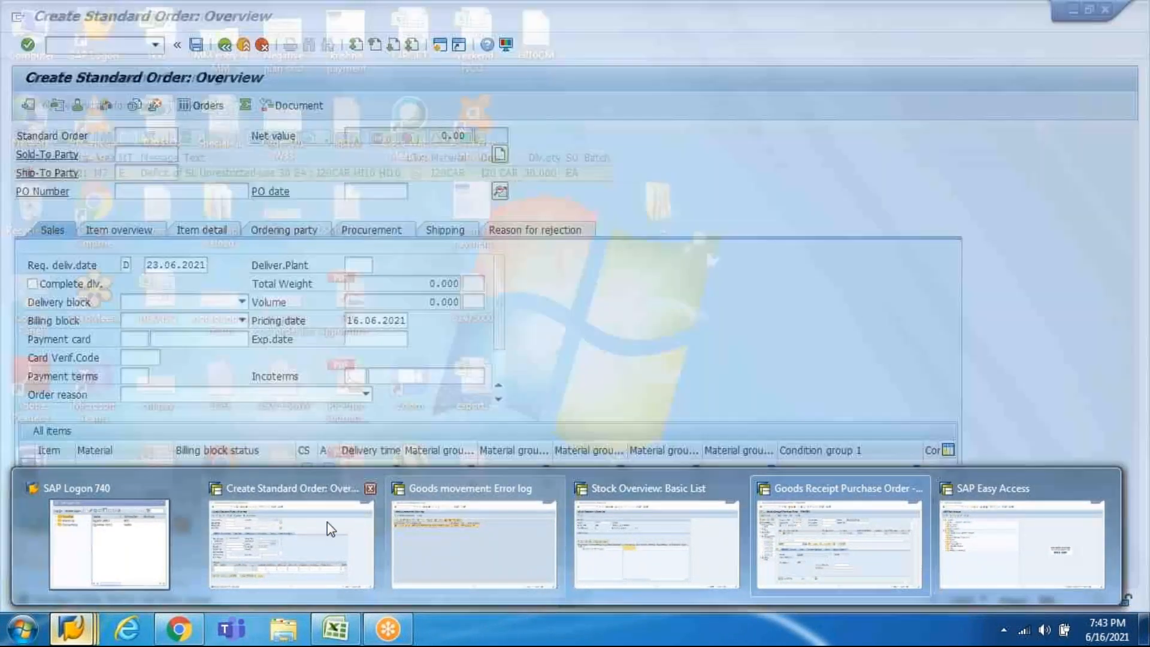
{"action": "left_click", "coordinate": [327, 522]}
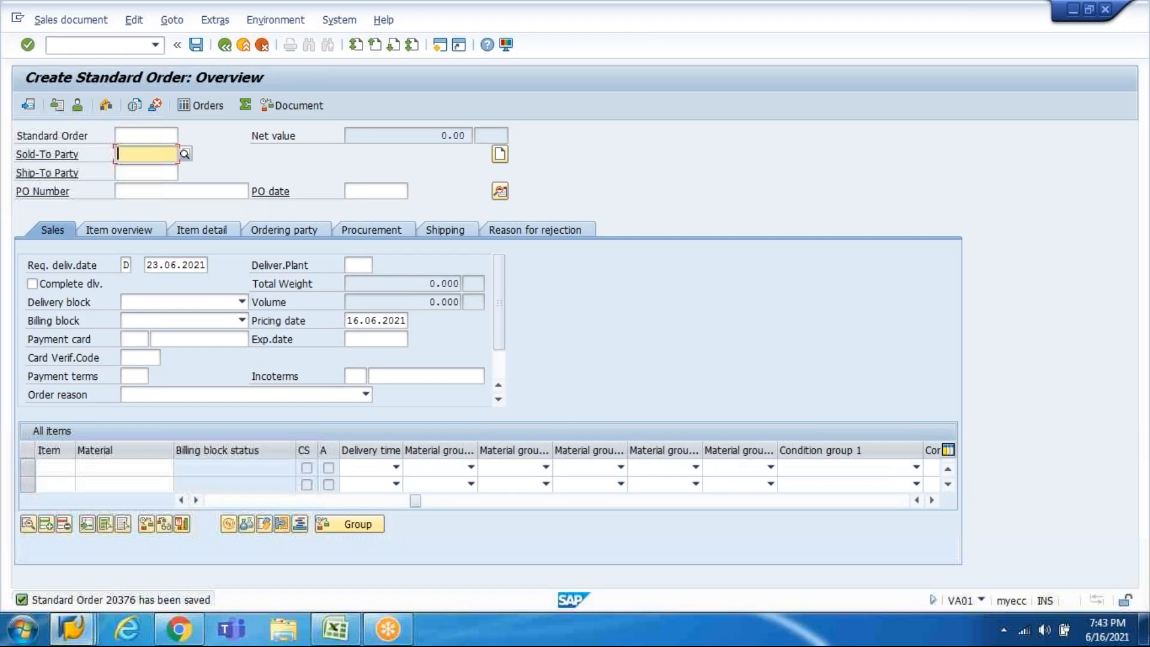
{"action": "left_click", "coordinate": [102, 45]}
{"action": "type", "text": "/n"}
{"action": "key", "text": "Return"}
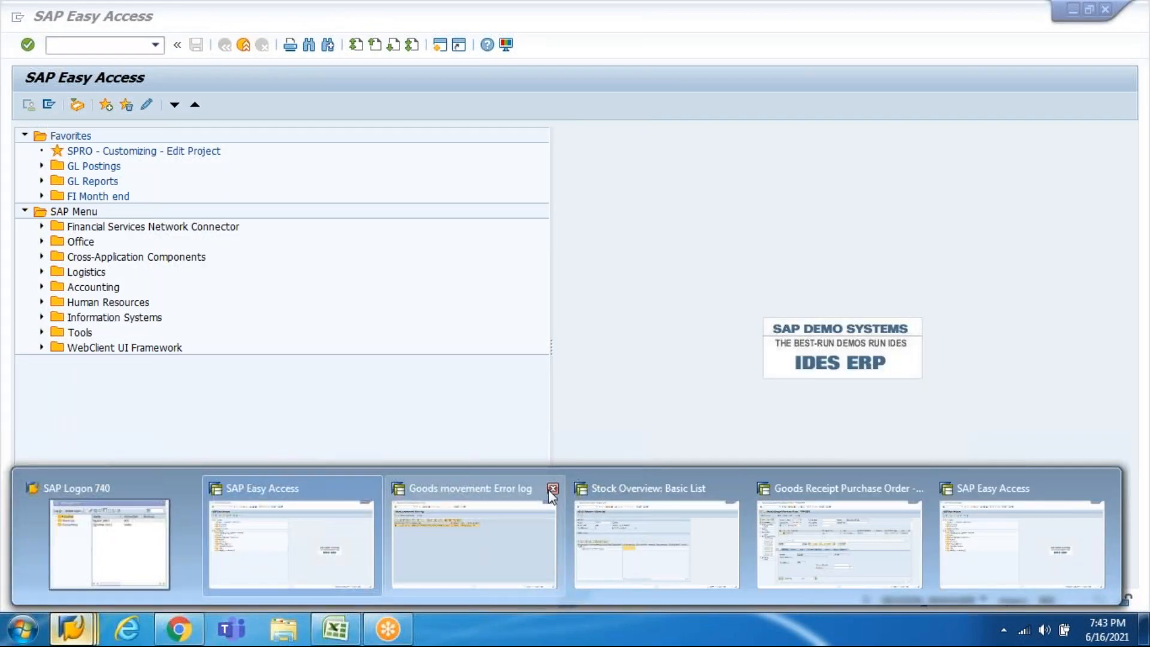
{"action": "mouse_move", "coordinate": [548, 488]}
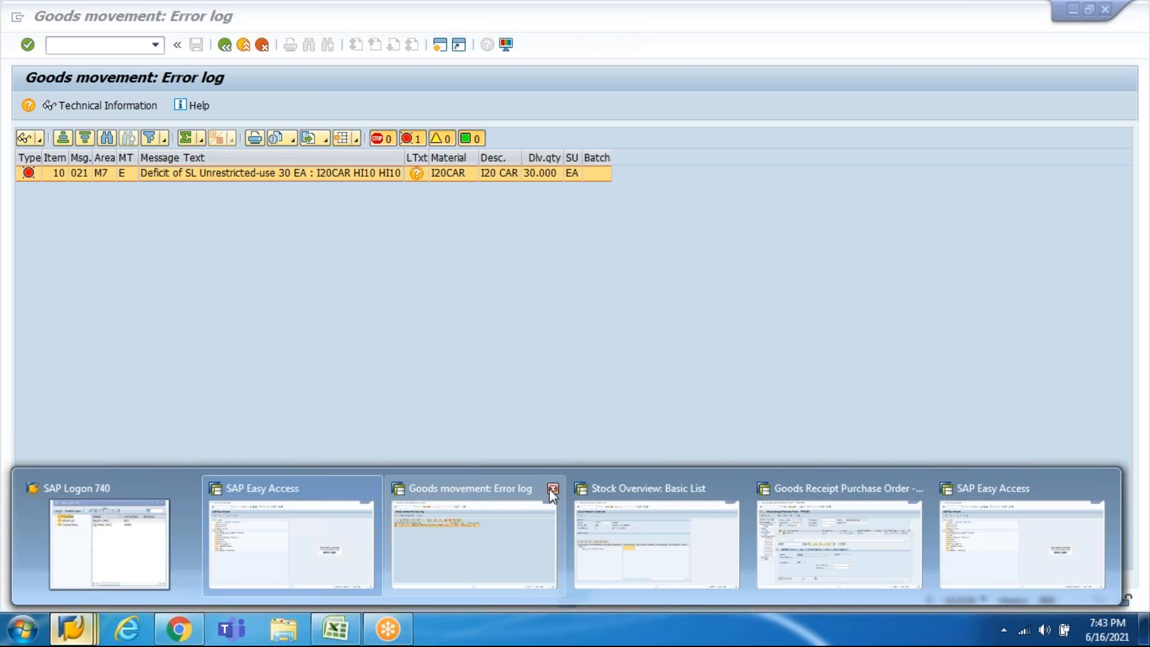
{"action": "left_click", "coordinate": [549, 489]}
{"action": "left_click", "coordinate": [675, 522]}
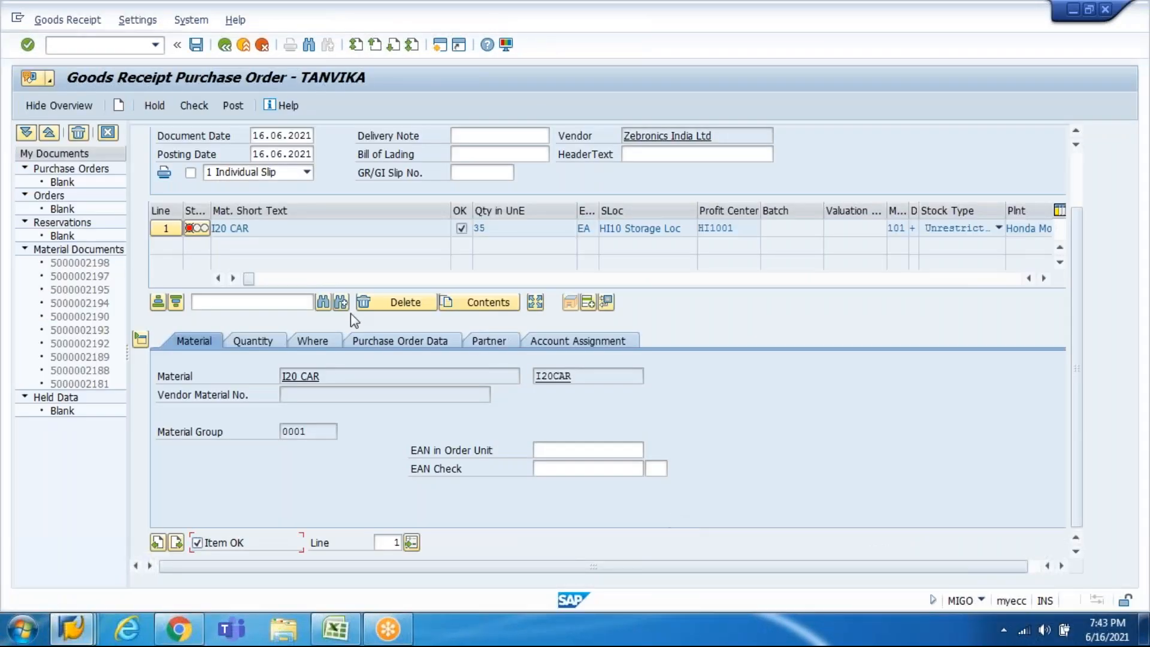
{"action": "left_click", "coordinate": [193, 106]}
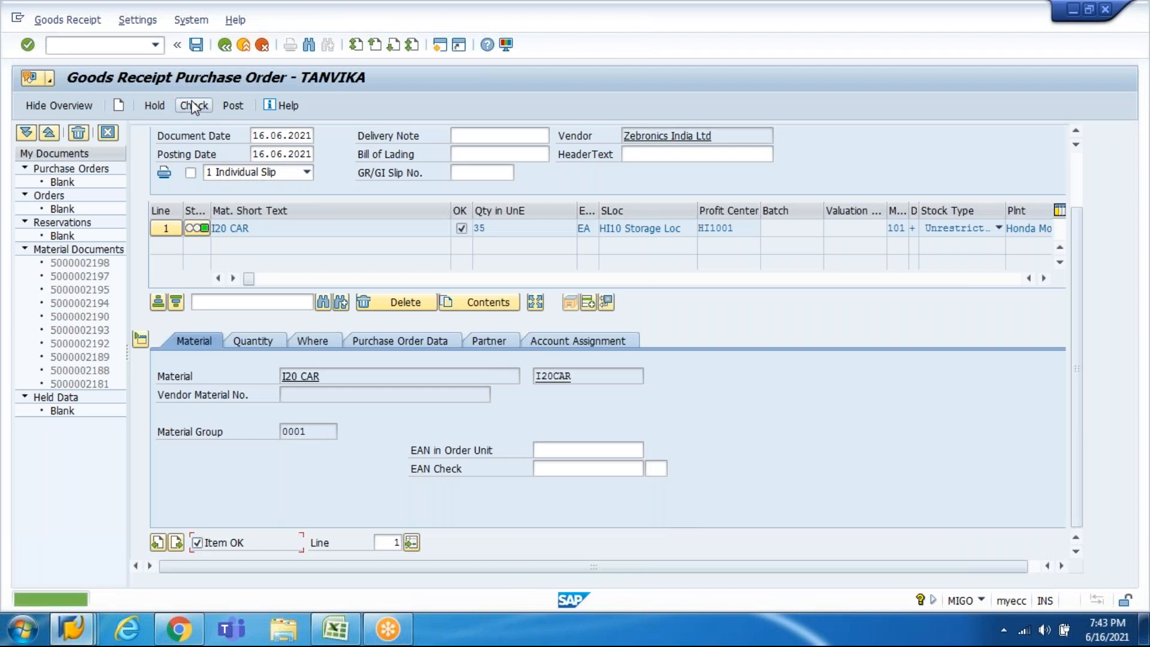
{"action": "left_click", "coordinate": [240, 108]}
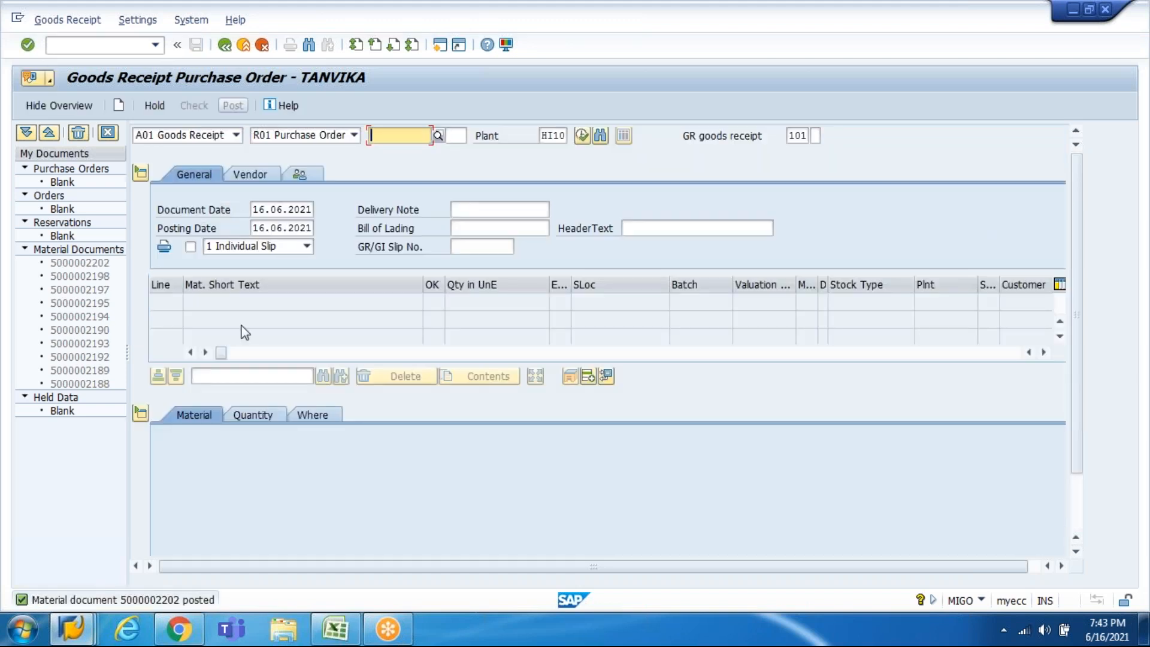
Step: Refresh the I20CAR stock overview to confirm 35 unrestricted units at HI10 Storage Loc
{"action": "left_click", "coordinate": [69, 636]}
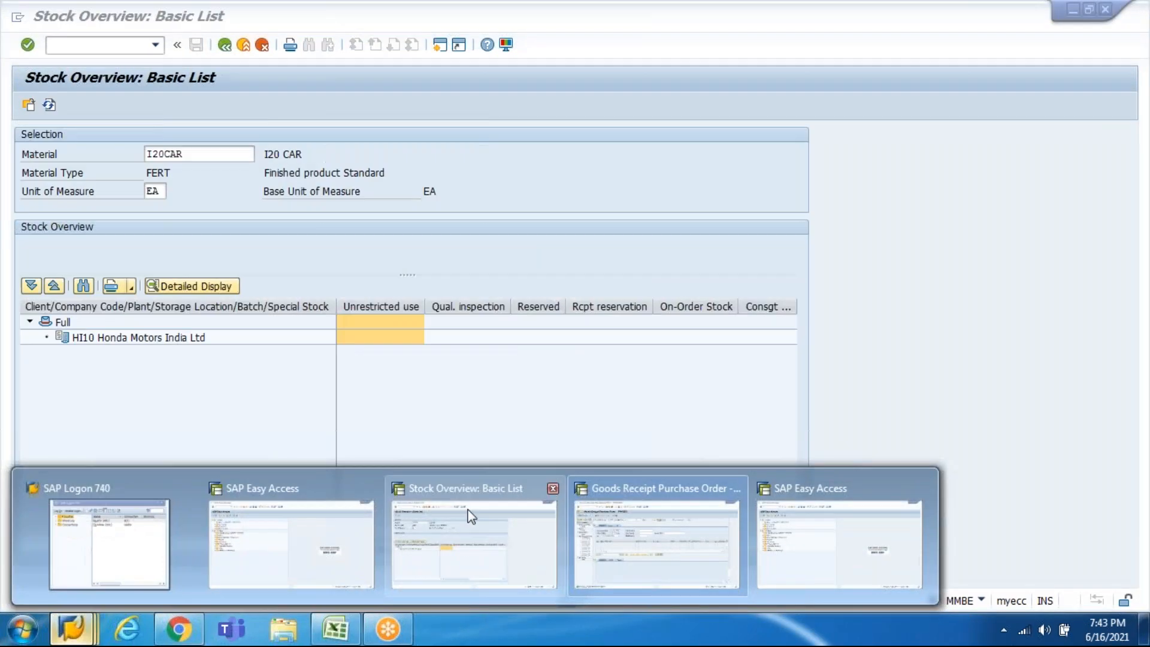
{"action": "left_click", "coordinate": [466, 509]}
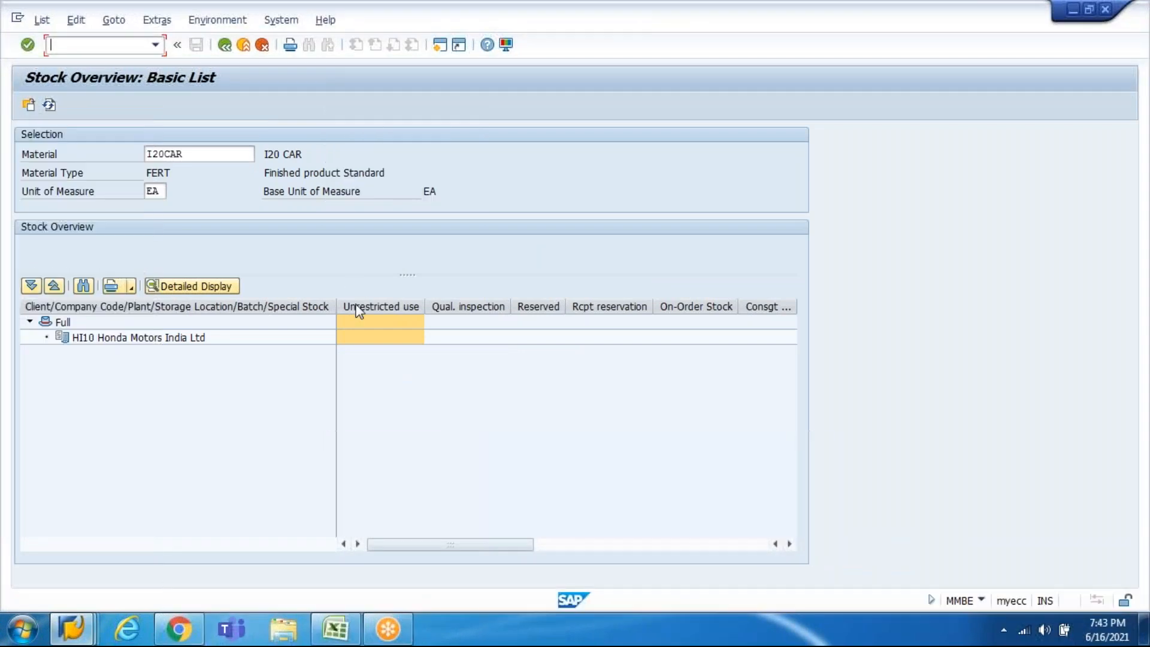
{"action": "left_click", "coordinate": [371, 337]}
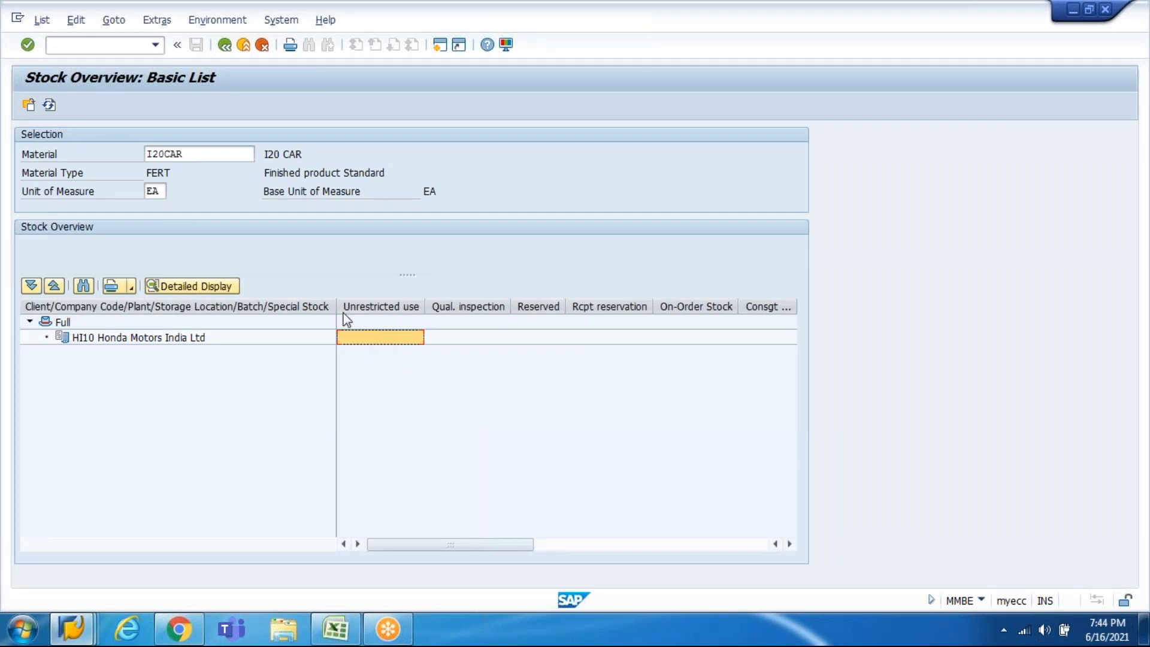
{"action": "left_click", "coordinate": [49, 106]}
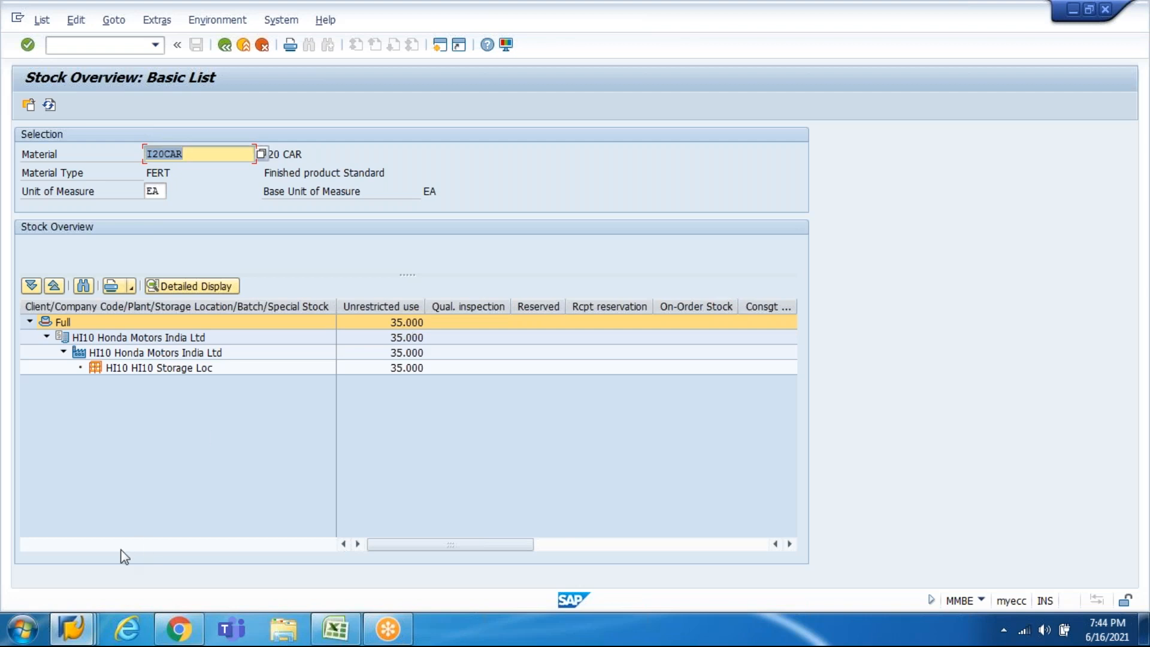
{"action": "left_click", "coordinate": [83, 626]}
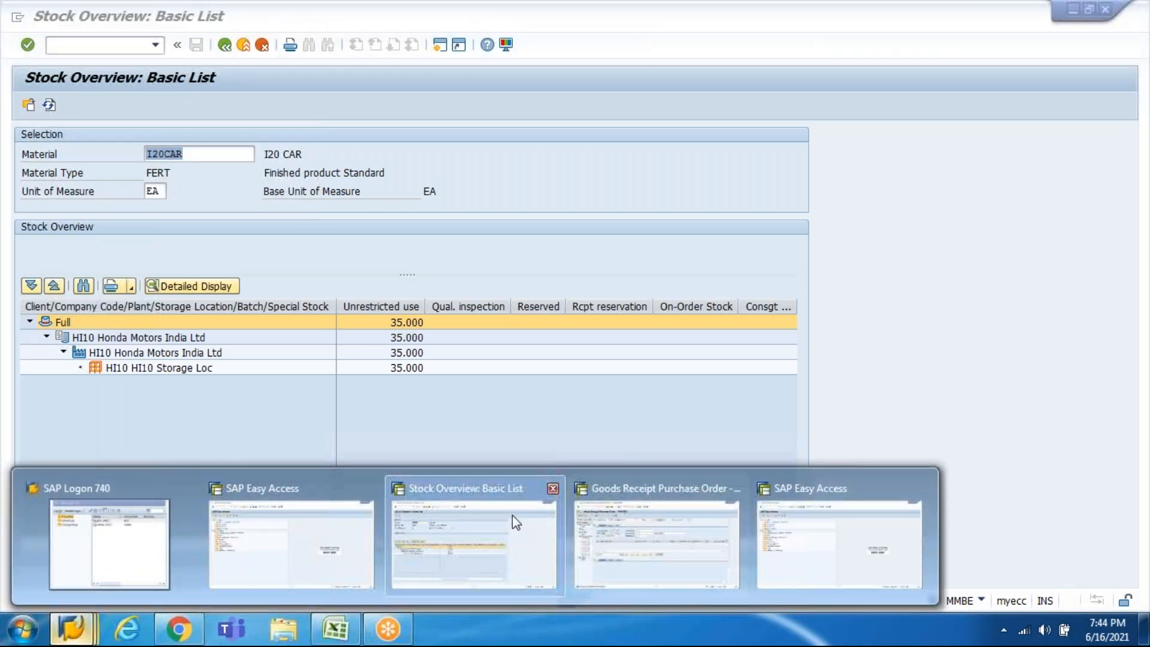
{"action": "left_click", "coordinate": [636, 519]}
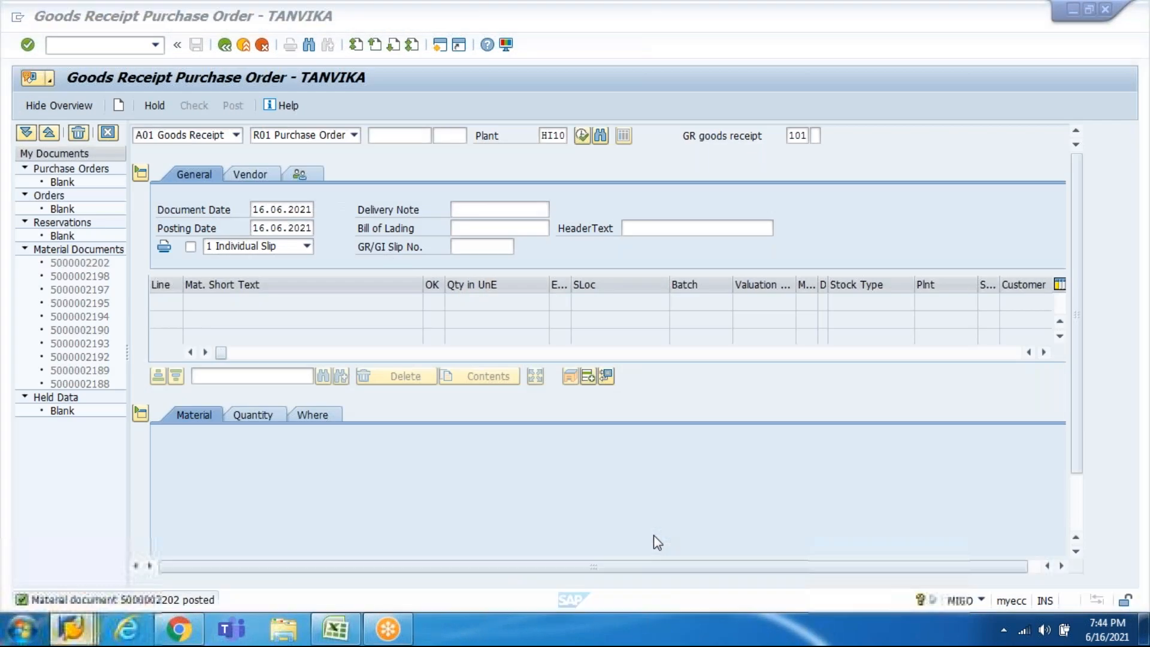
Step: Create an outbound delivery for the sales order with VL01N, picking quantity 30 on item 10
{"action": "left_click", "coordinate": [102, 45]}
{"action": "type", "text": "/nvl01n"}
{"action": "key", "text": "Return"}
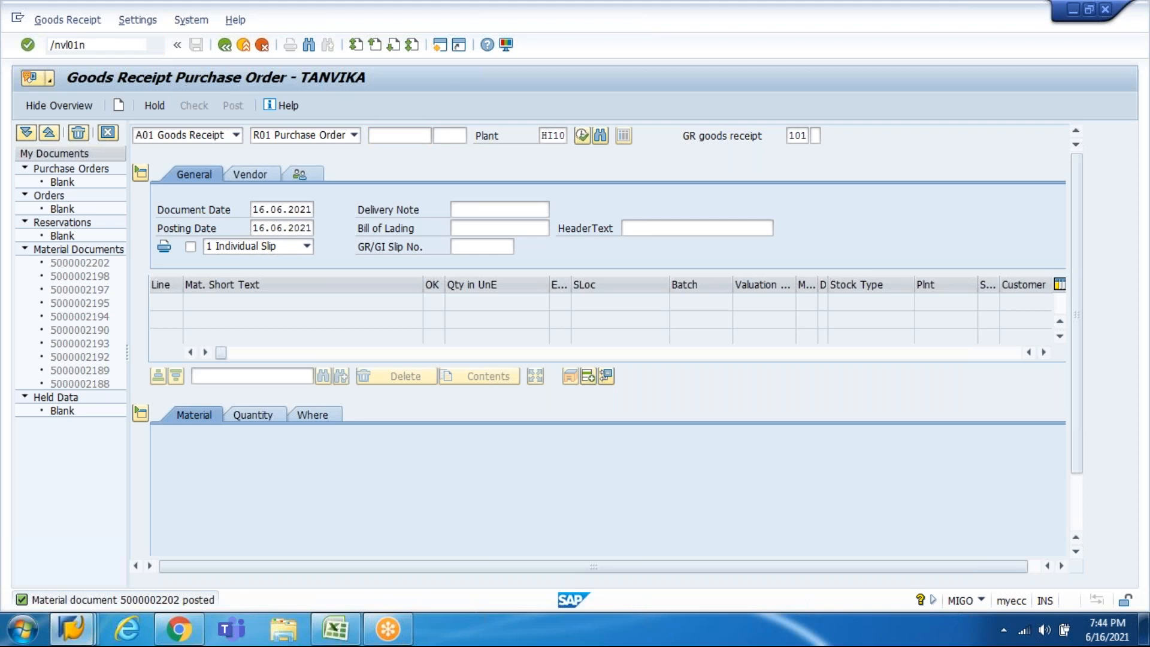
{"action": "key", "text": "Return"}
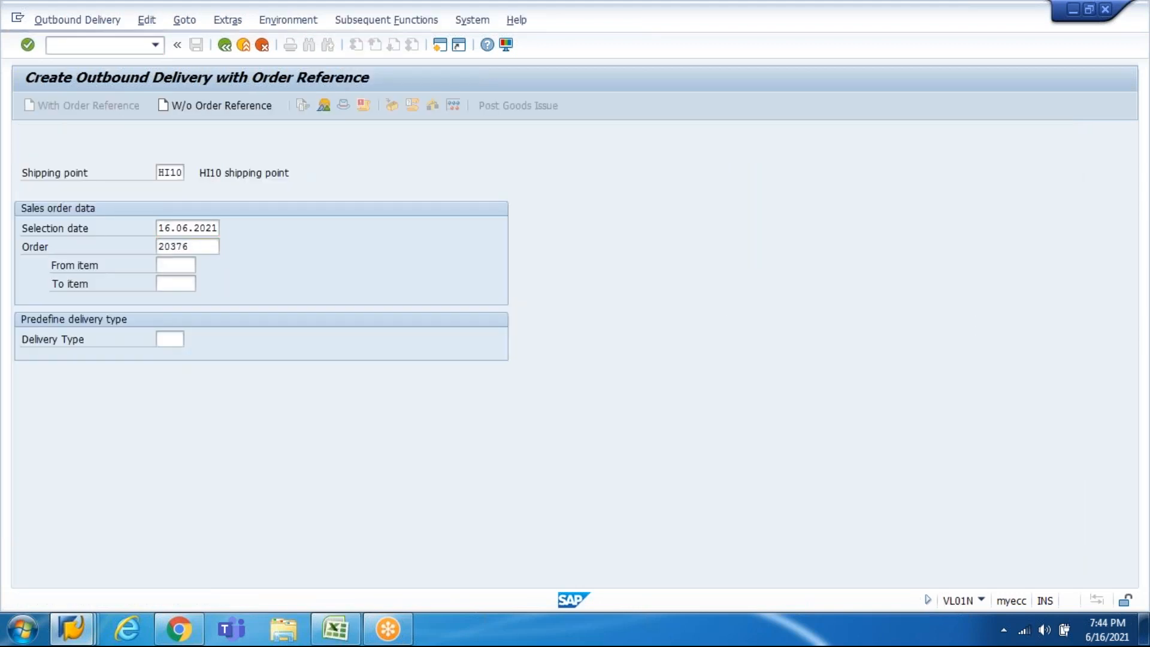
{"action": "key", "text": "Up"}
{"action": "key", "text": "Tab"}
{"action": "key", "text": "Tab"}
{"action": "key", "text": "Tab"}
{"action": "key", "text": "Tab"}
{"action": "key", "text": "Tab"}
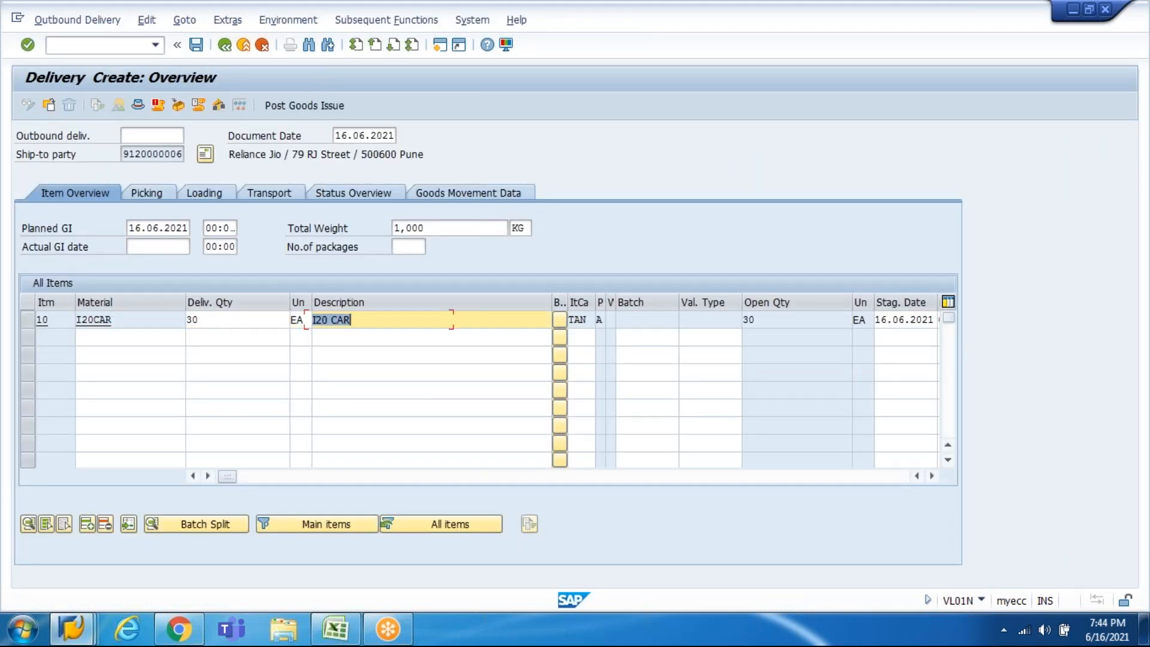
{"action": "key", "text": "Tab"}
{"action": "type", "text": "30"}
{"action": "key", "text": "Return"}
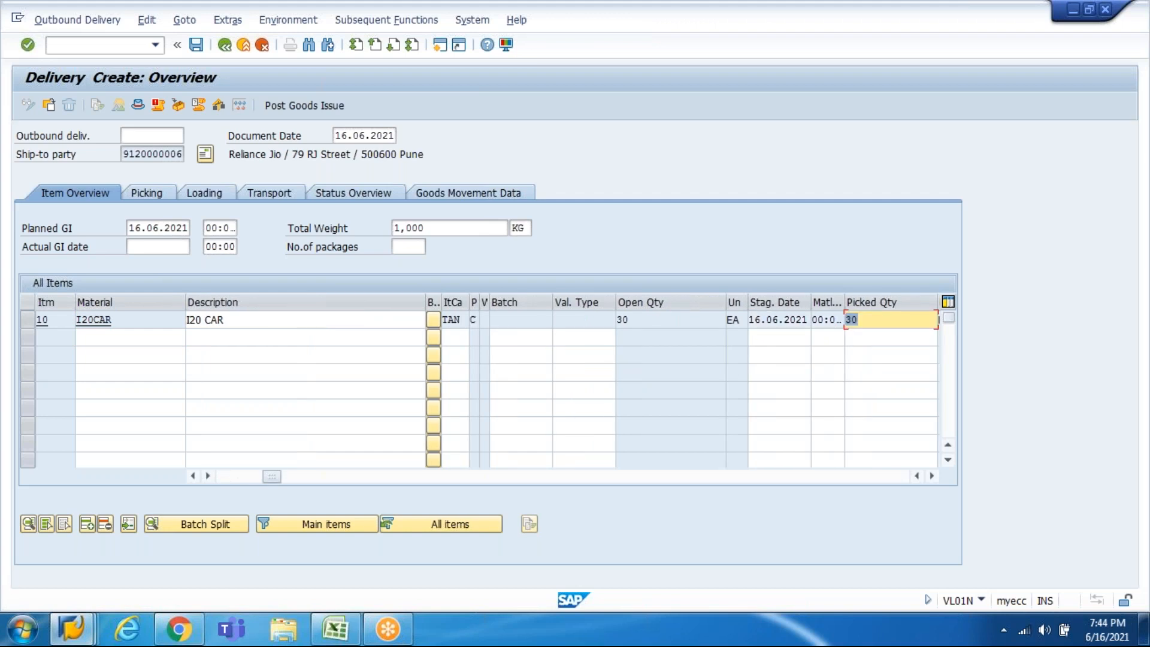
Step: Post goods issue, then display delivery 80018191 and copy its number
{"action": "left_click", "coordinate": [159, 106]}
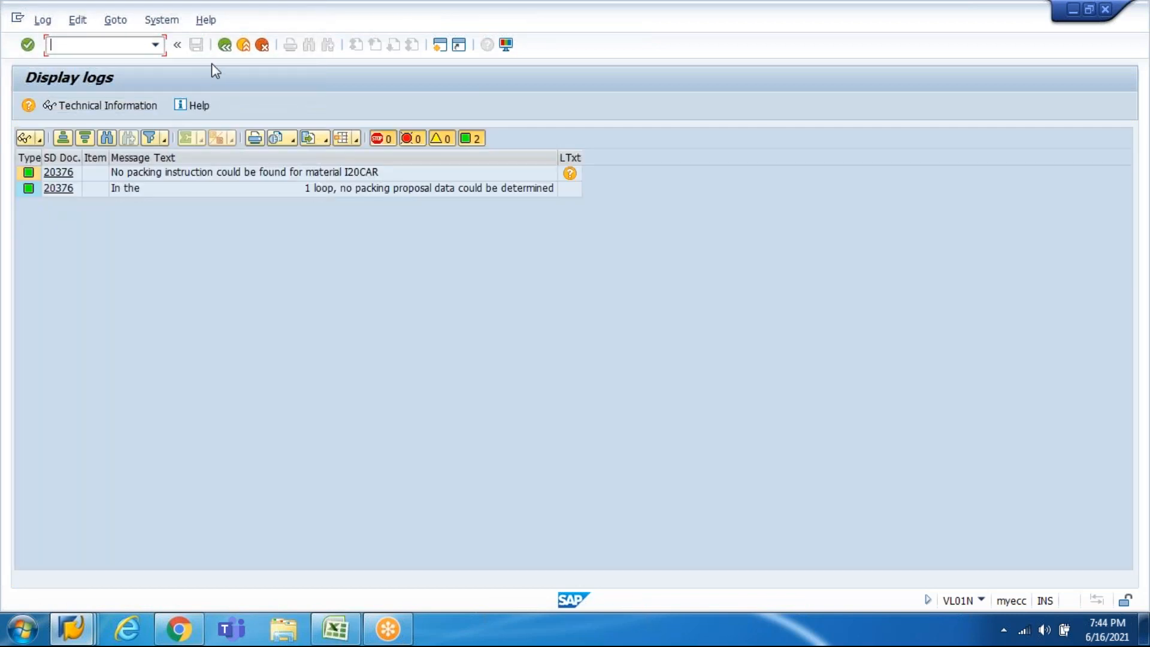
{"action": "left_click", "coordinate": [219, 49]}
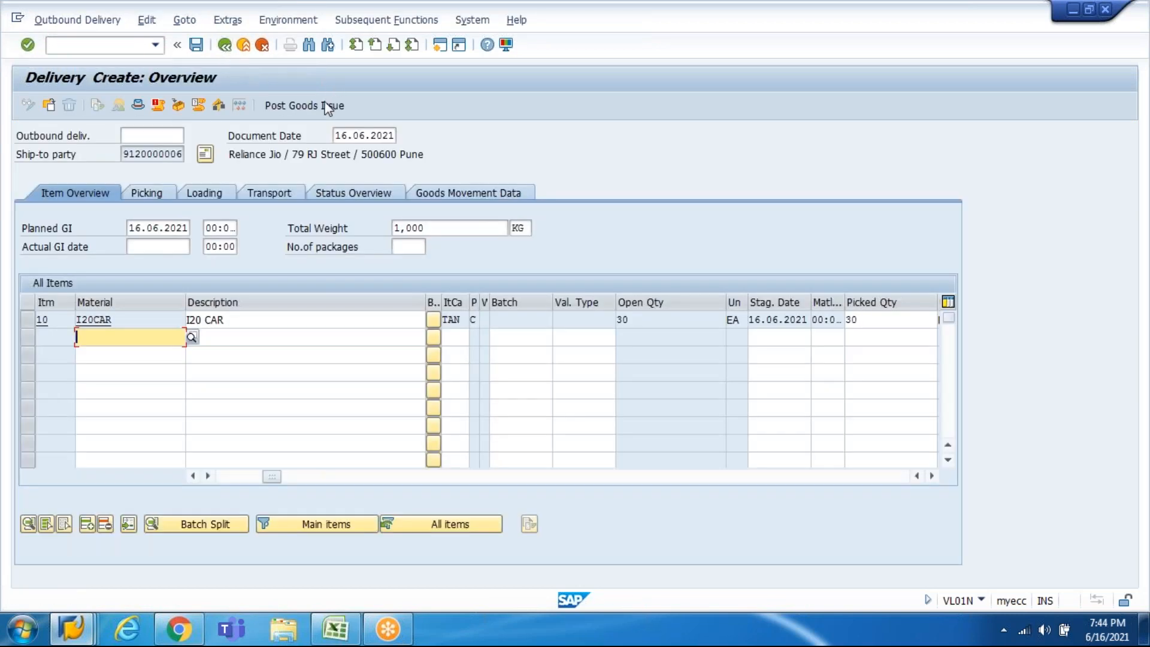
{"action": "left_click", "coordinate": [327, 107]}
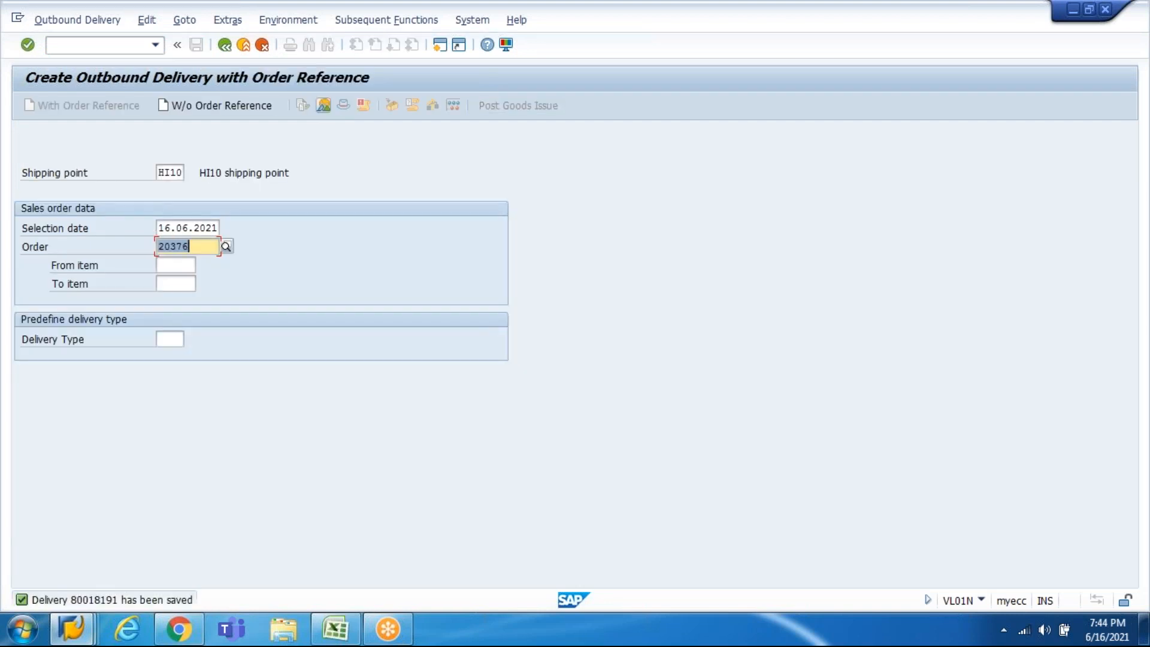
{"action": "mouse_move", "coordinate": [171, 627]}
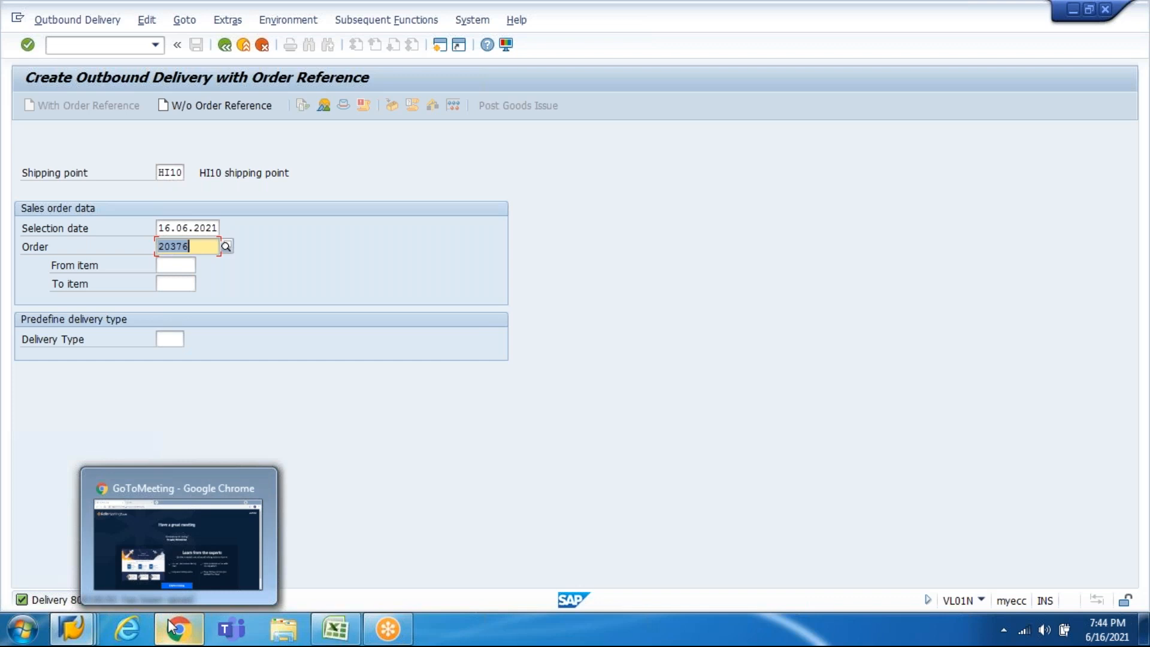
{"action": "left_click", "coordinate": [84, 19]}
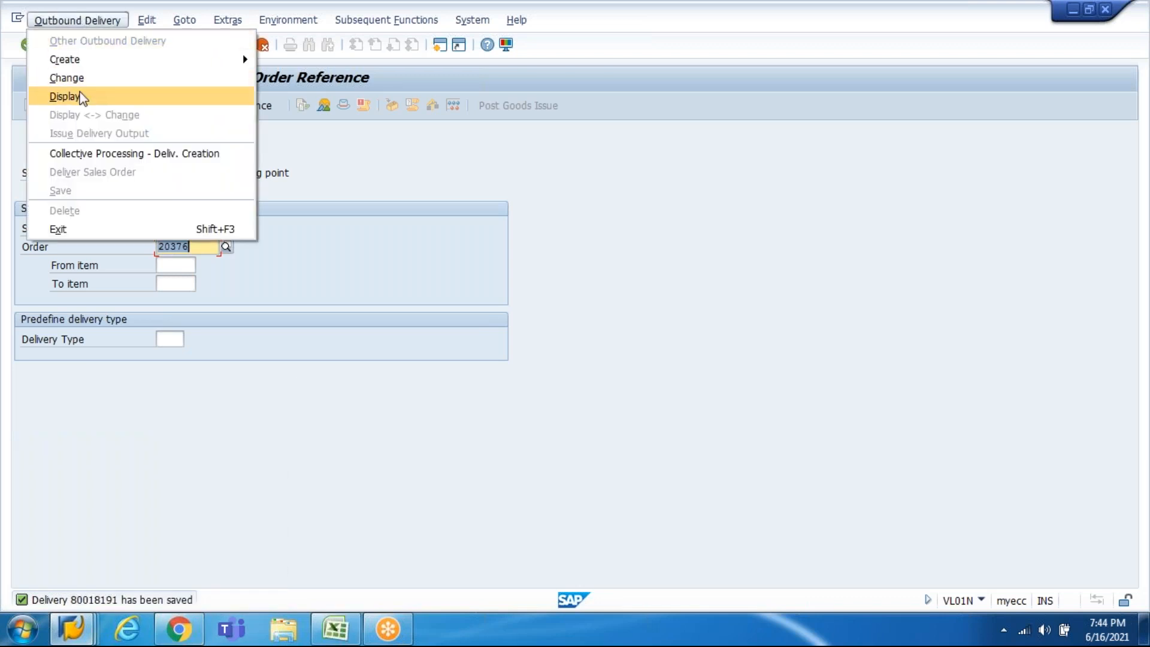
{"action": "left_click", "coordinate": [65, 97]}
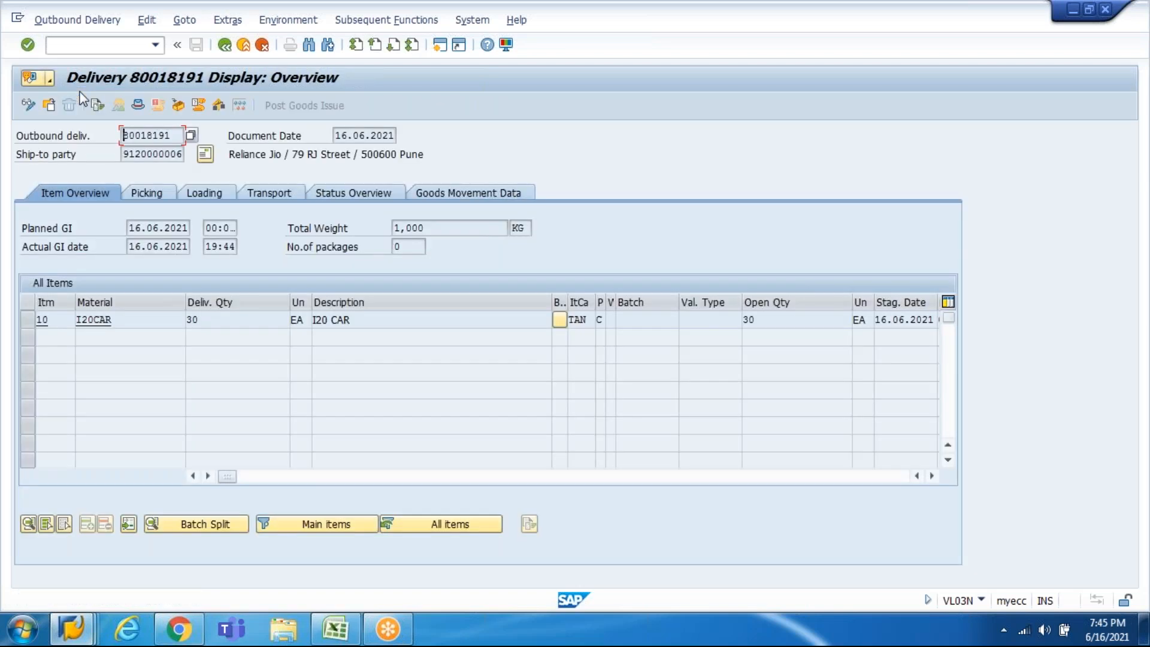
{"action": "left_click_drag", "start_coordinate": [173, 137], "coordinate": [118, 141]}
{"action": "key", "text": "ctrl+c"}
Step: Note 'Delivery Doc# 80018191' in A995 and an 'Accounting Doc#' label in A996
{"action": "left_click", "coordinate": [335, 629]}
{"action": "type", "text": "D"}
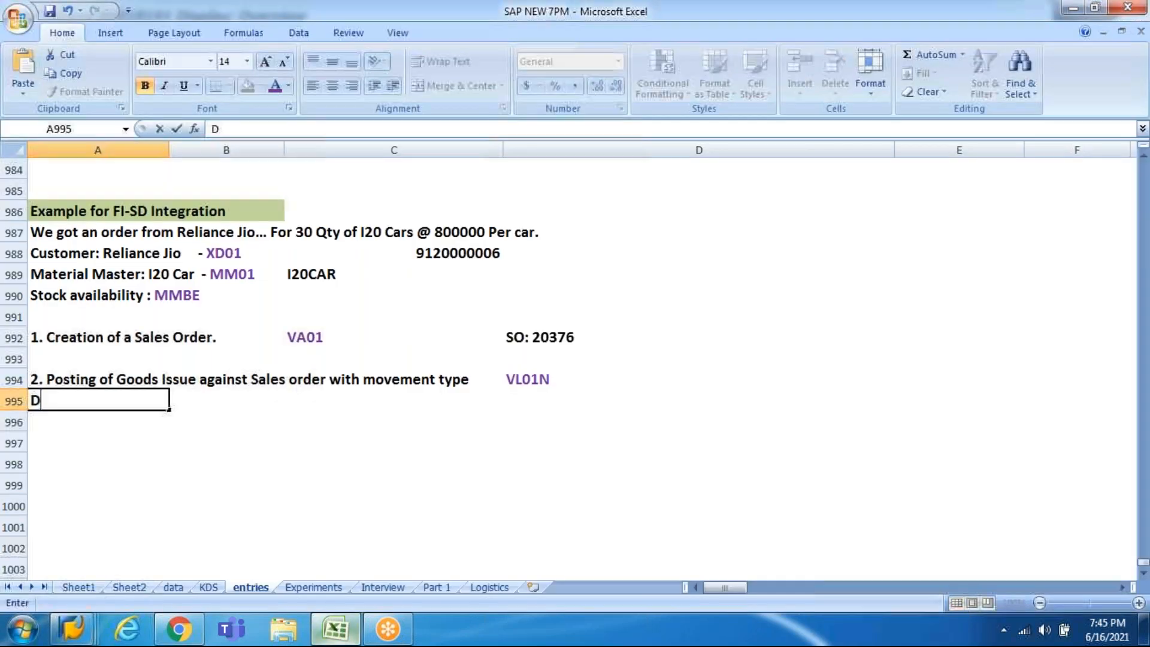
{"action": "type", "text": "elivery Doc#"}
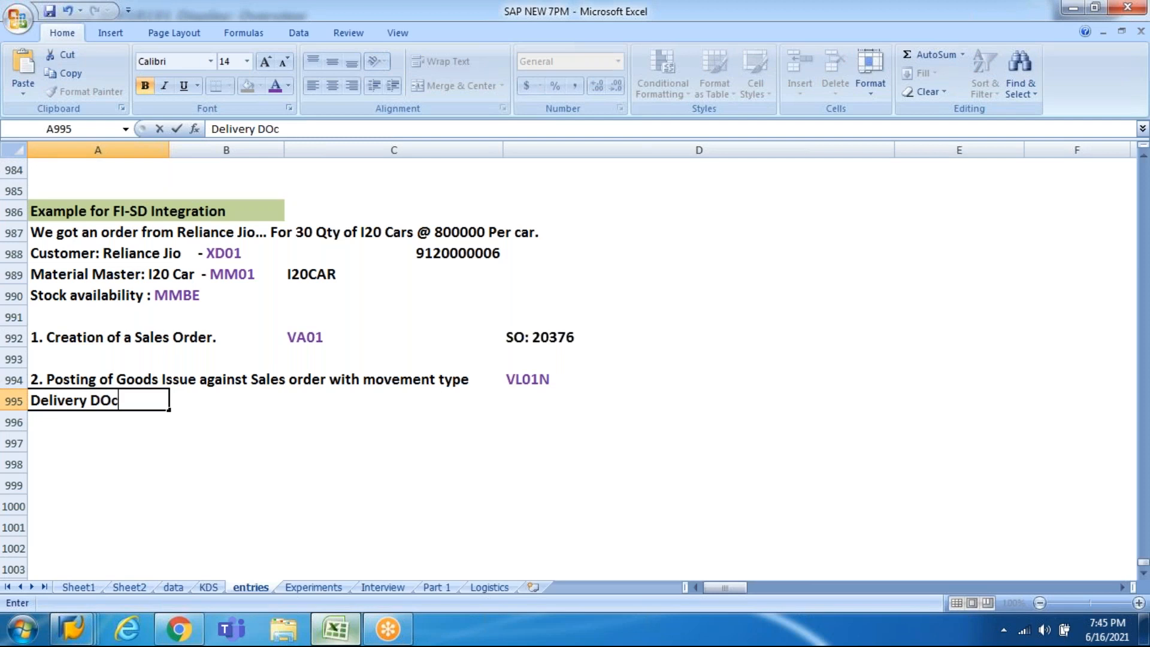
{"action": "key", "text": "ctrl+v"}
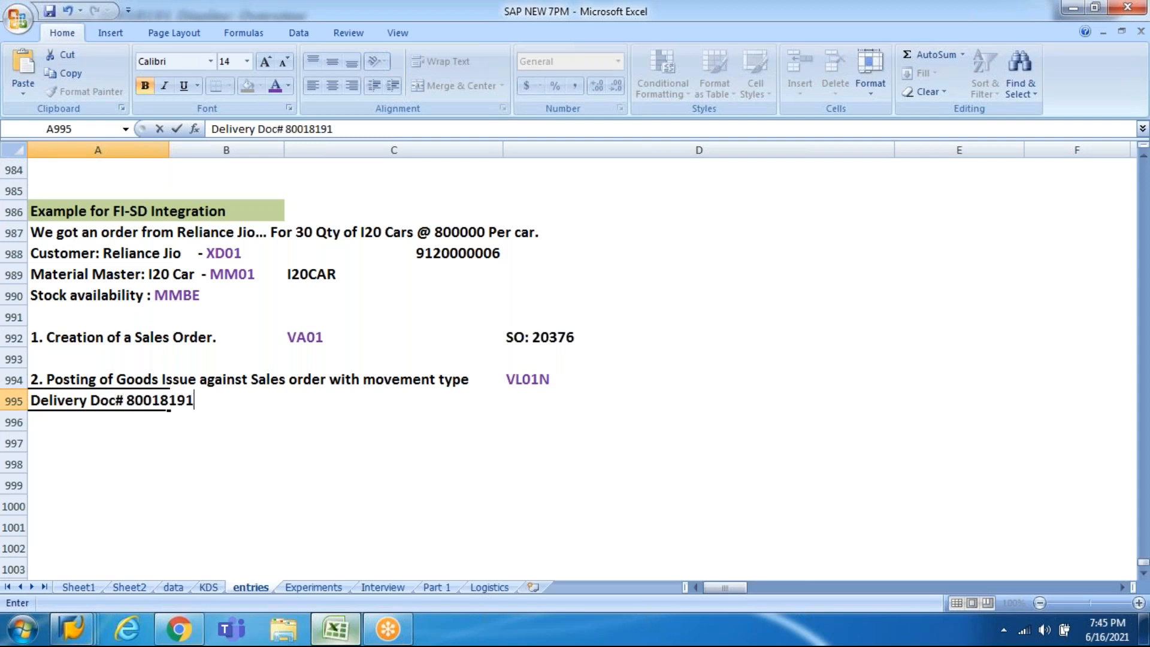
{"action": "key", "text": "Return"}
{"action": "type", "text": "Accounting O"}
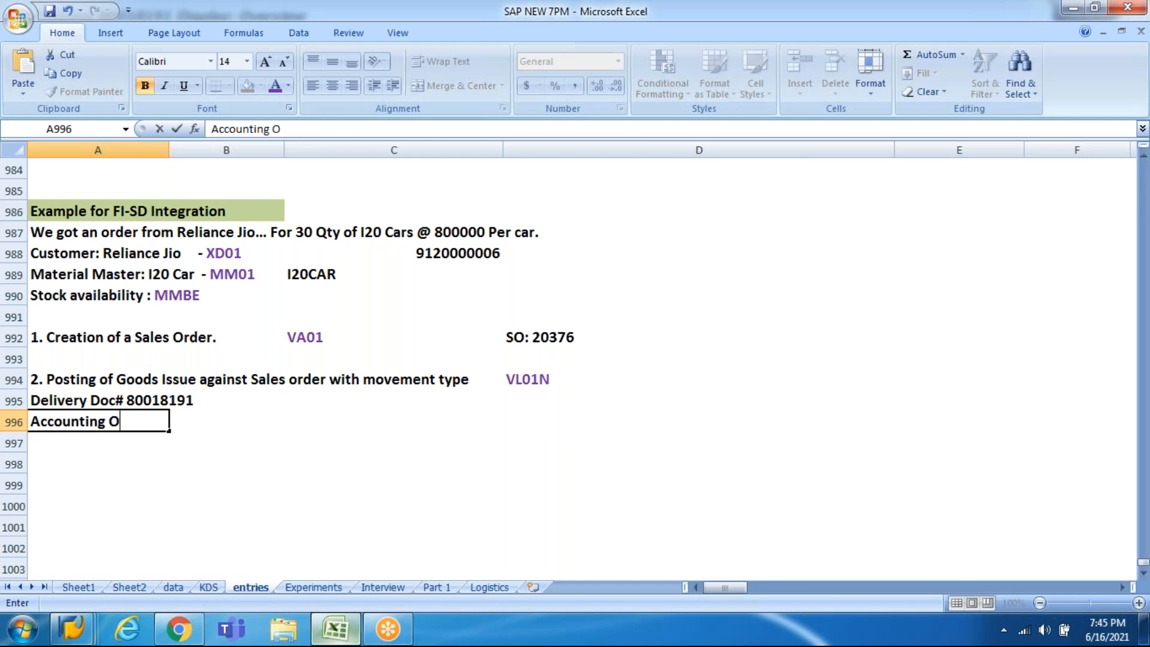
{"action": "key", "text": "BackSpace"}
{"action": "type", "text": "Dc"}
{"action": "key", "text": "BackSpace"}
{"action": "type", "text": "oc#"}
{"action": "key", "text": "alt+Tab"}
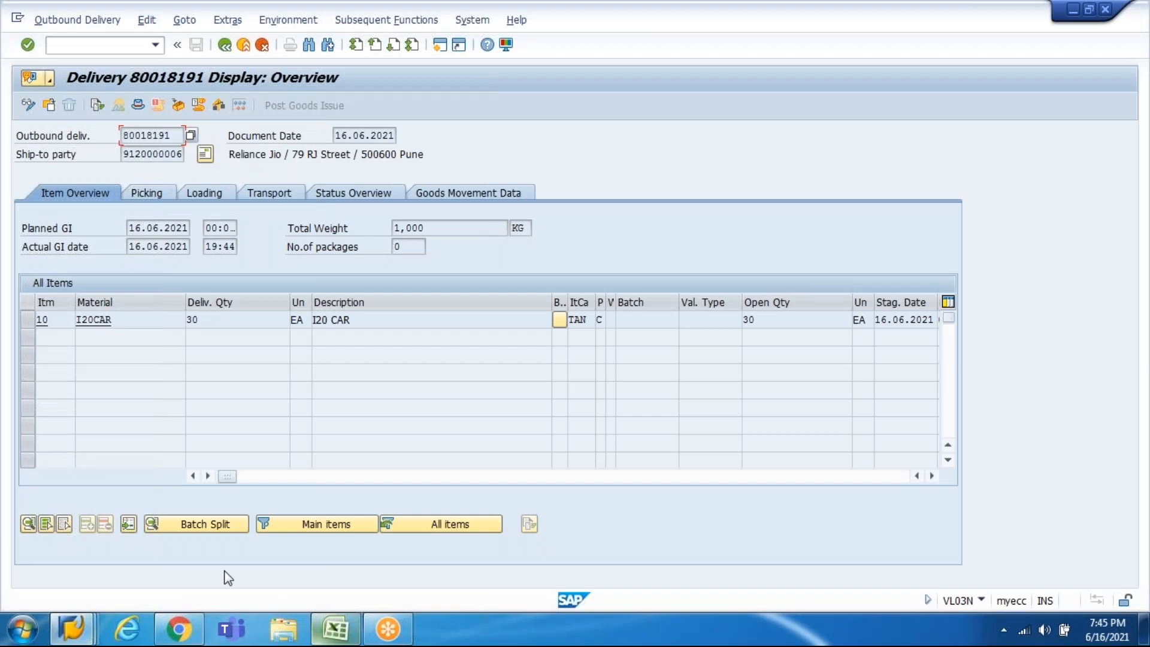
{"action": "left_click", "coordinate": [97, 106]}
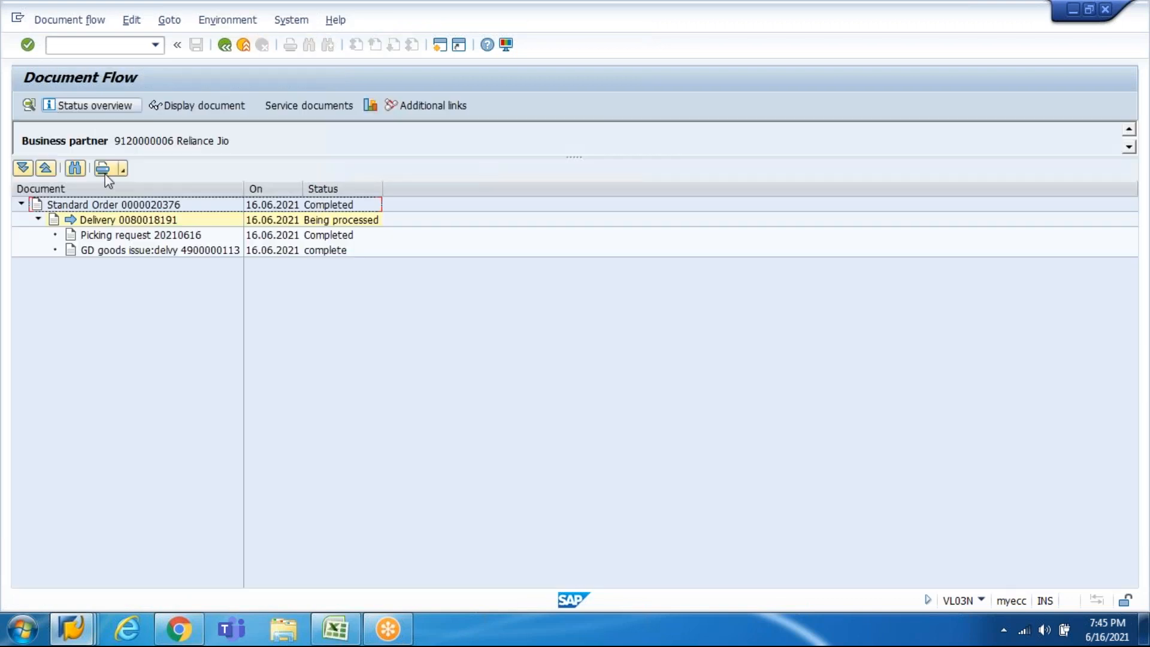
{"action": "left_click", "coordinate": [123, 251]}
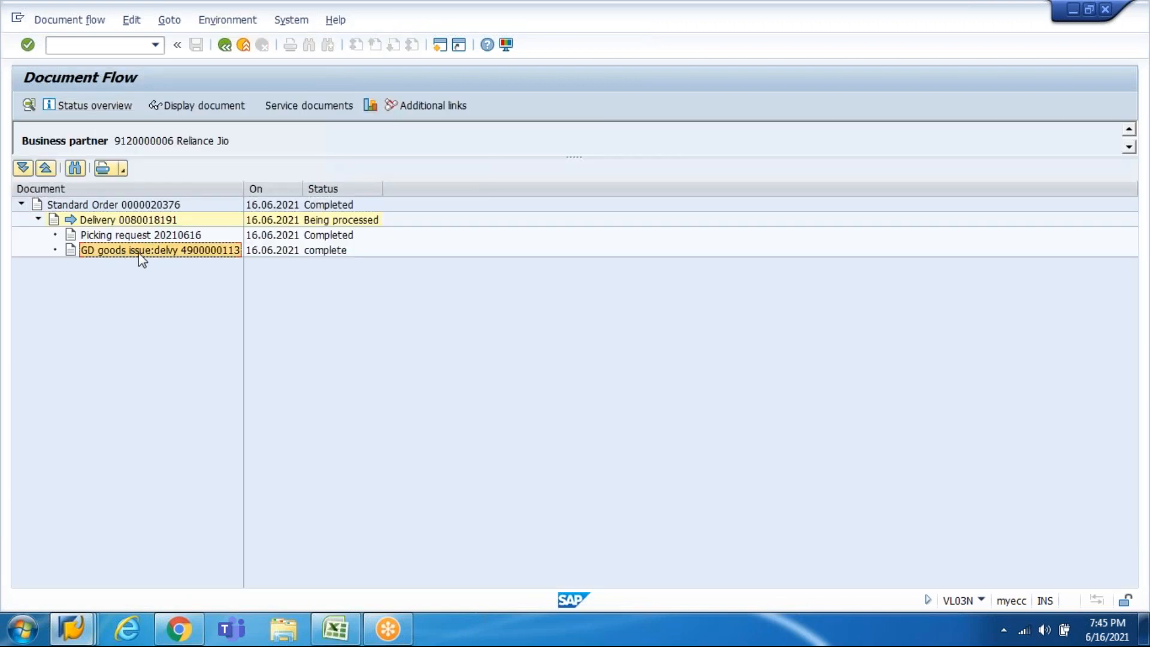
{"action": "double_click", "coordinate": [142, 256]}
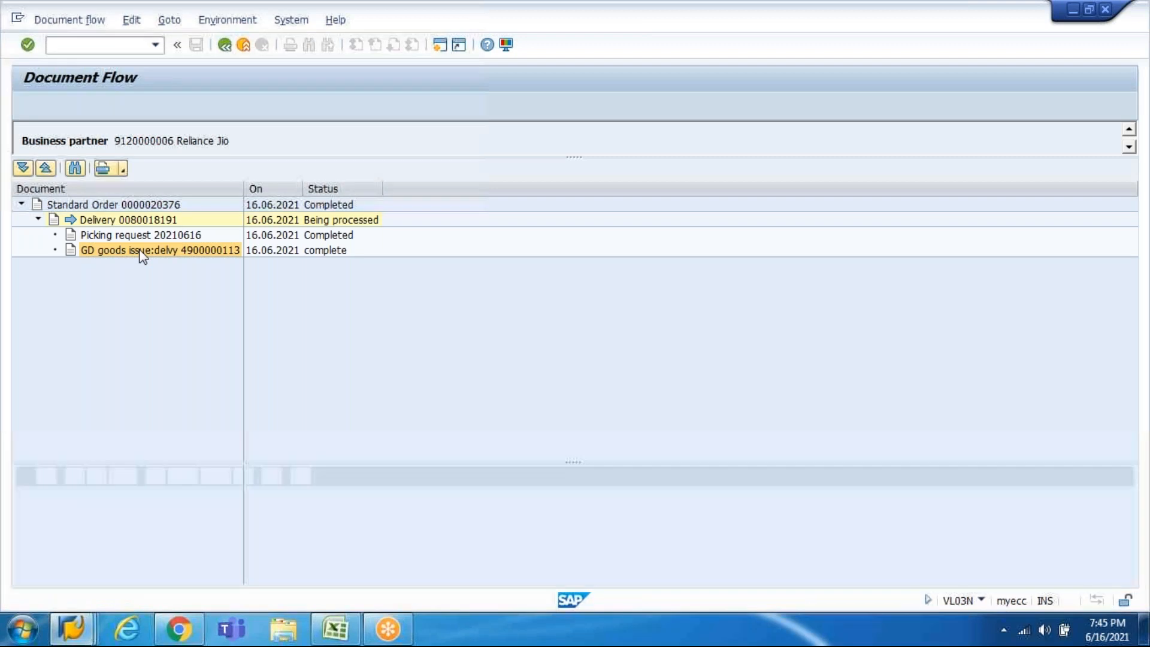
{"action": "left_click", "coordinate": [60, 534]}
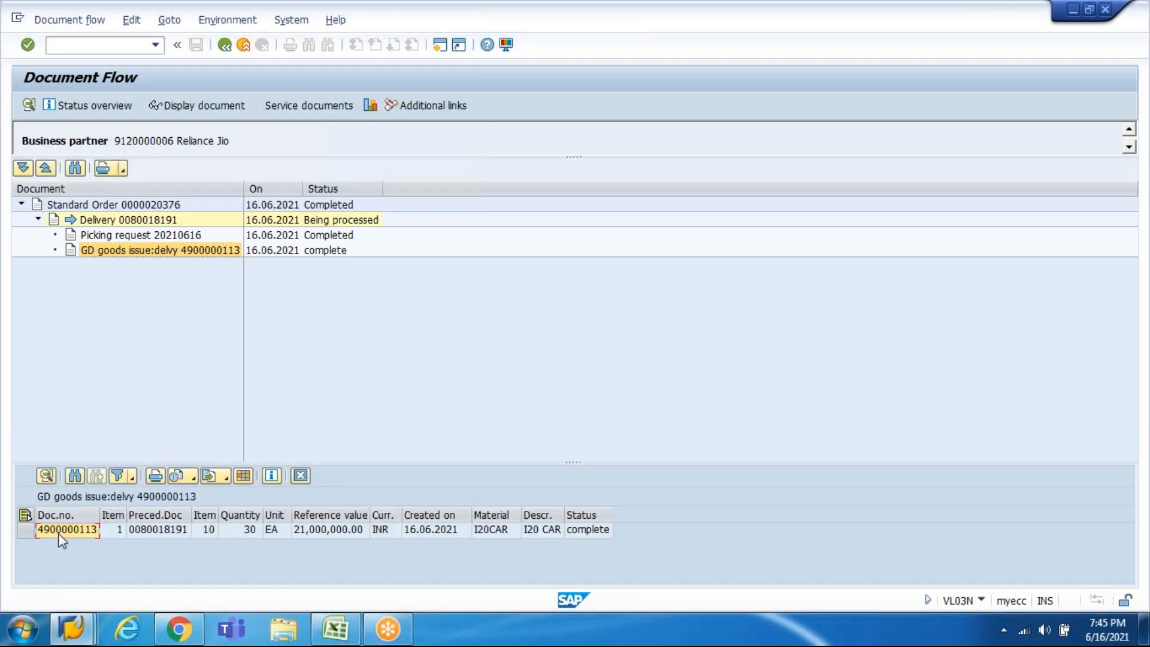
{"action": "left_click", "coordinate": [217, 111]}
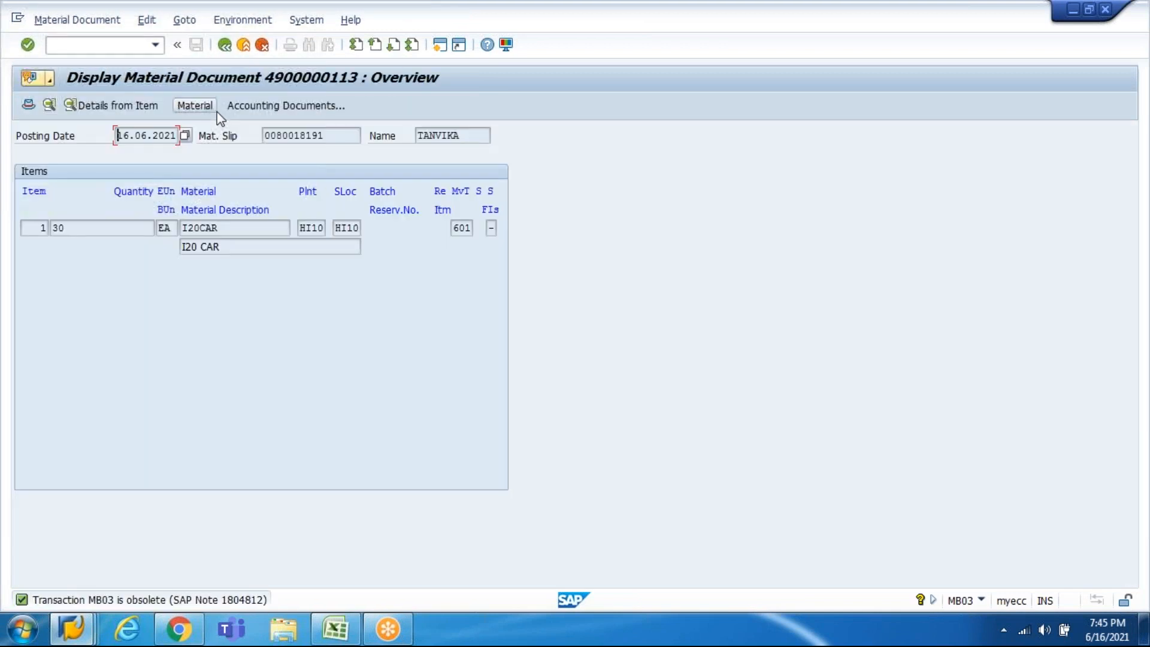
{"action": "left_click", "coordinate": [277, 108]}
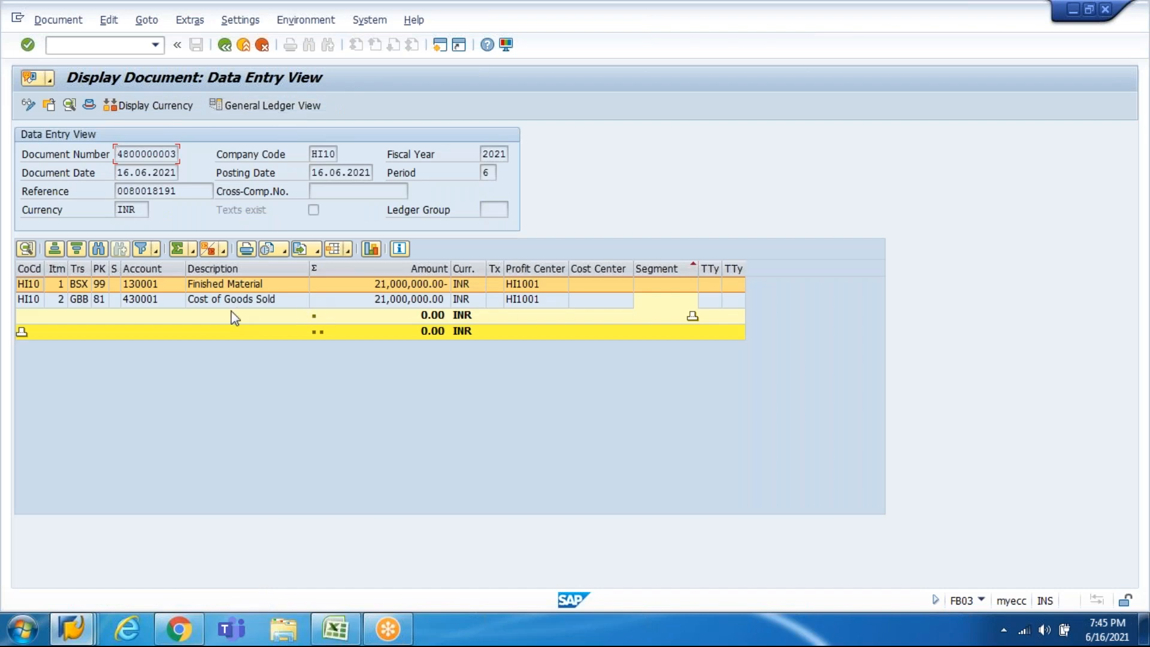
{"action": "key", "text": "shift+End"}
{"action": "key", "text": "ctrl+c"}
{"action": "key", "text": "End"}
{"action": "key", "text": "alt+Tab"}
{"action": "key", "text": "ctrl+v"}
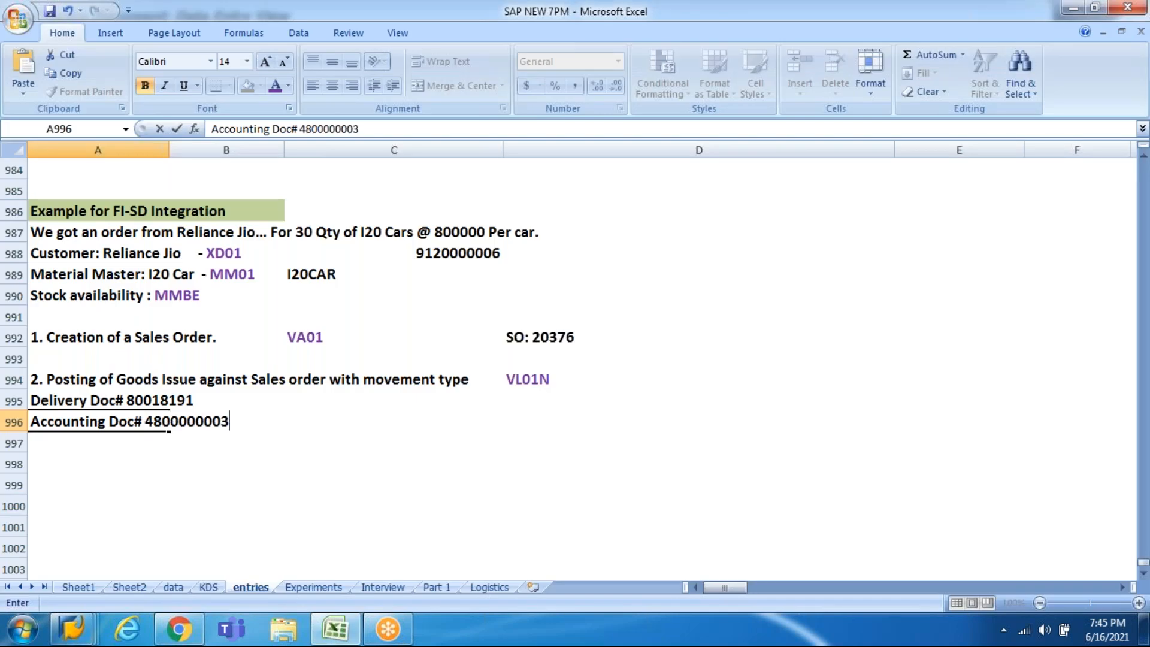
{"action": "key", "text": "Return"}
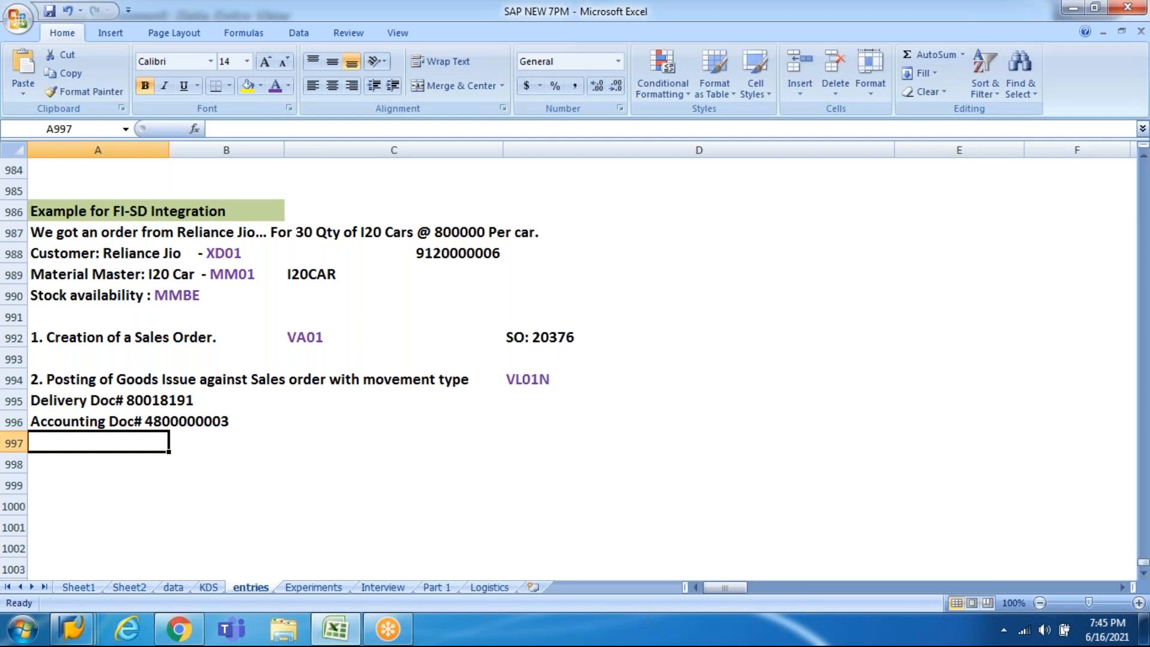
{"action": "key", "text": "alt+Tab"}
{"action": "key", "text": "F3"}
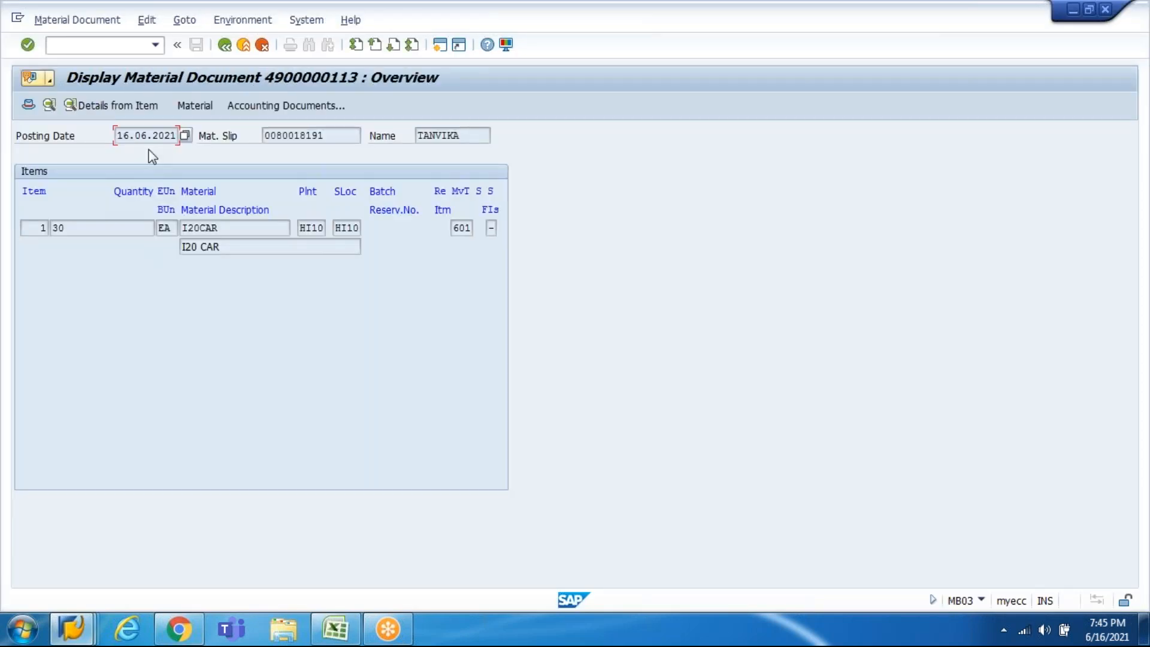
{"action": "left_click_drag", "start_coordinate": [455, 227], "coordinate": [473, 227]}
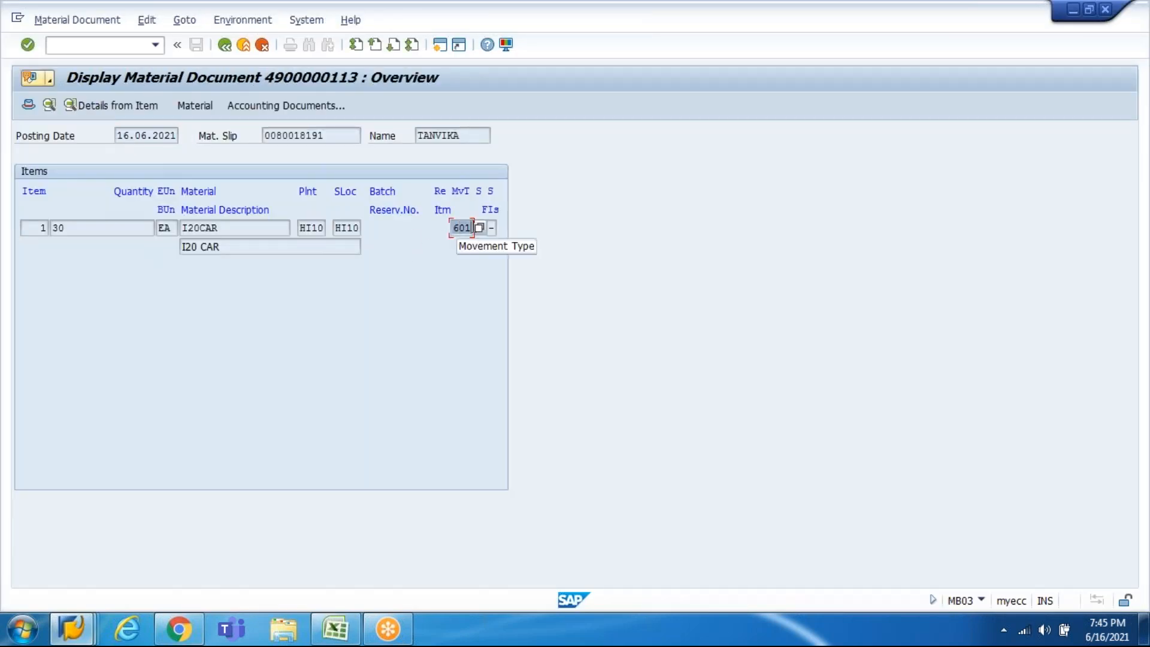
Step: Append movement type 601 to the step 2 goods issue note in cell A994
{"action": "key", "text": "alt+Tab"}
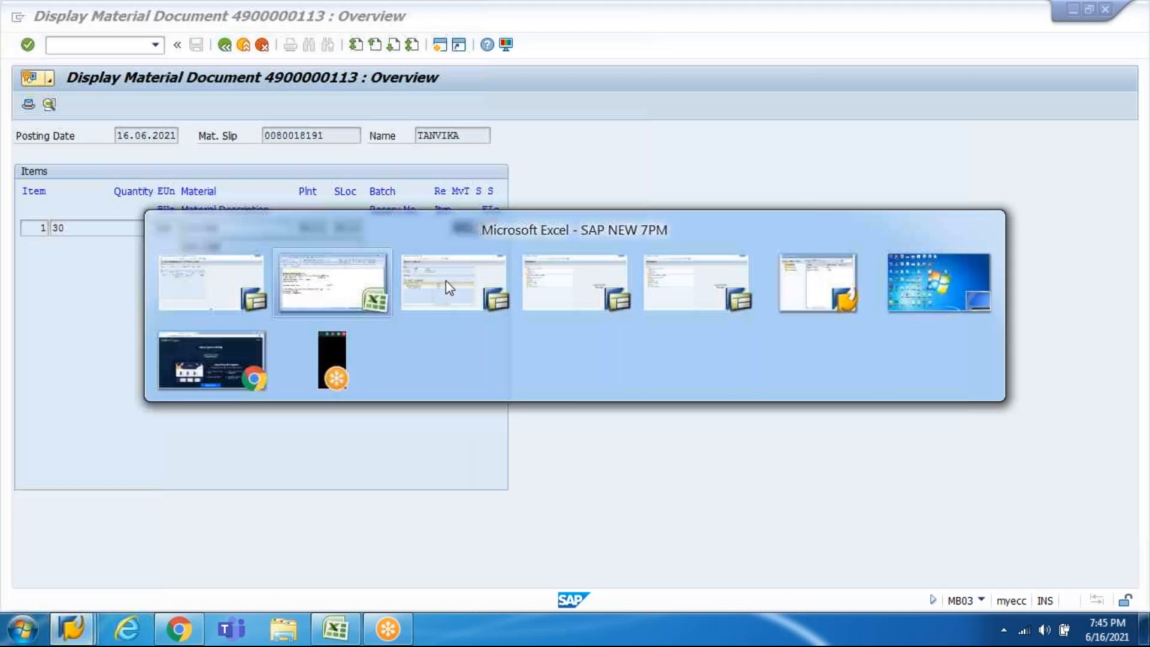
{"action": "key", "text": "Up"}
{"action": "key", "text": "Up"}
{"action": "key", "text": "Up"}
{"action": "key", "text": "F2"}
{"action": "type", "text": "601"}
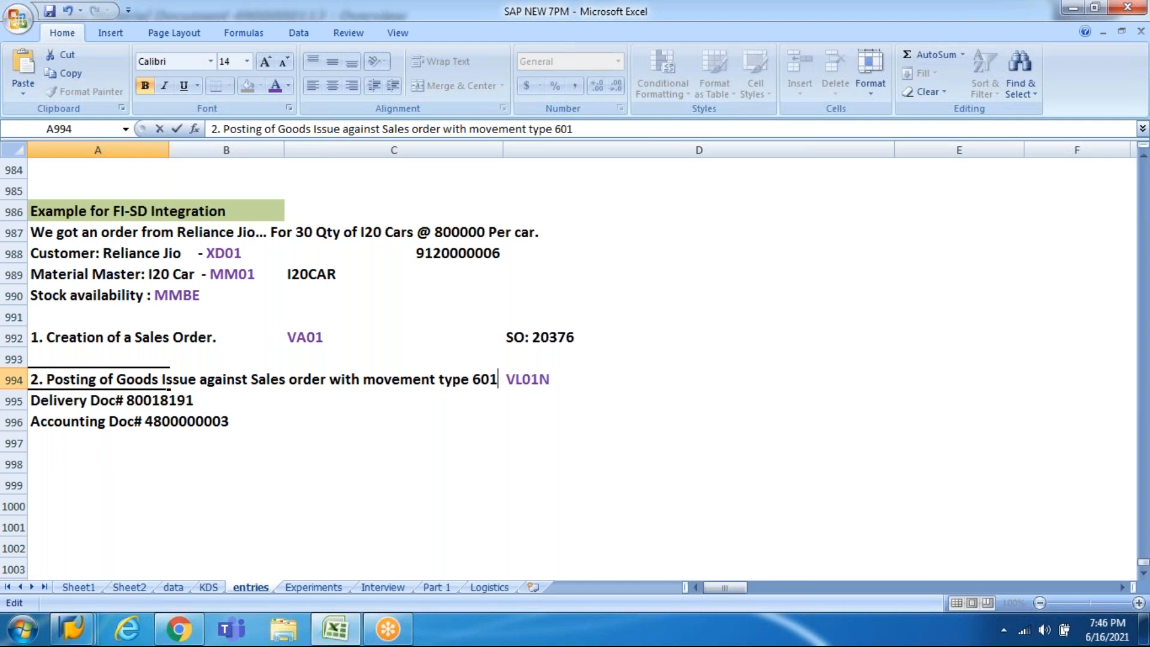
{"action": "key", "text": "Return"}
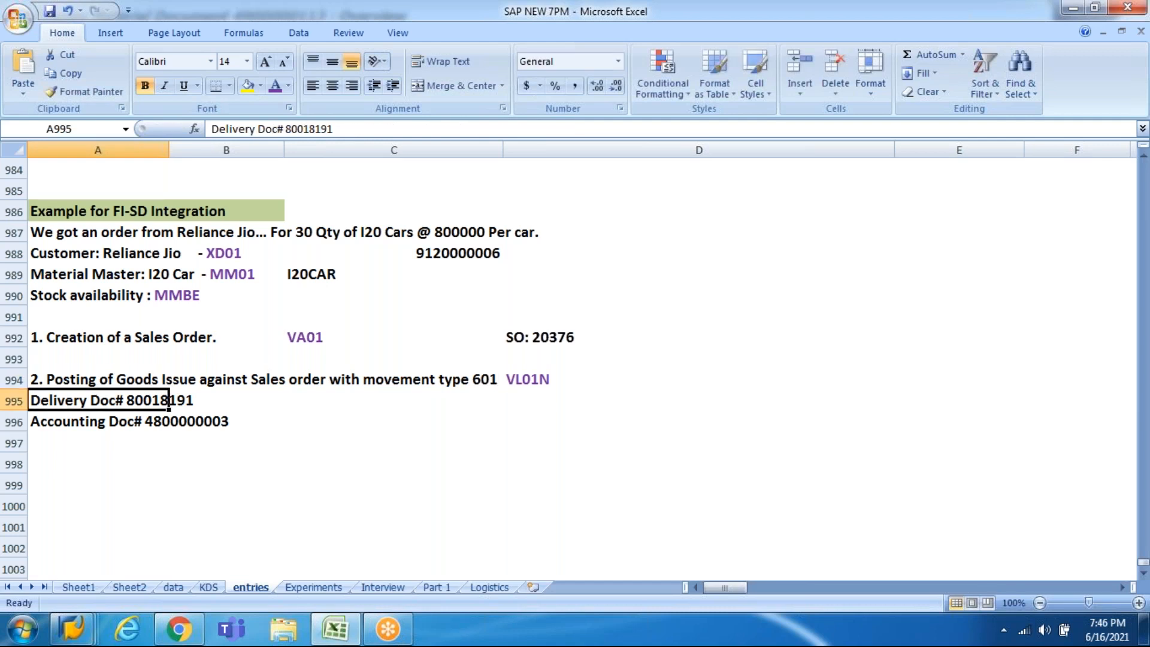
{"action": "key", "text": "Down"}
{"action": "key", "text": "Down"}
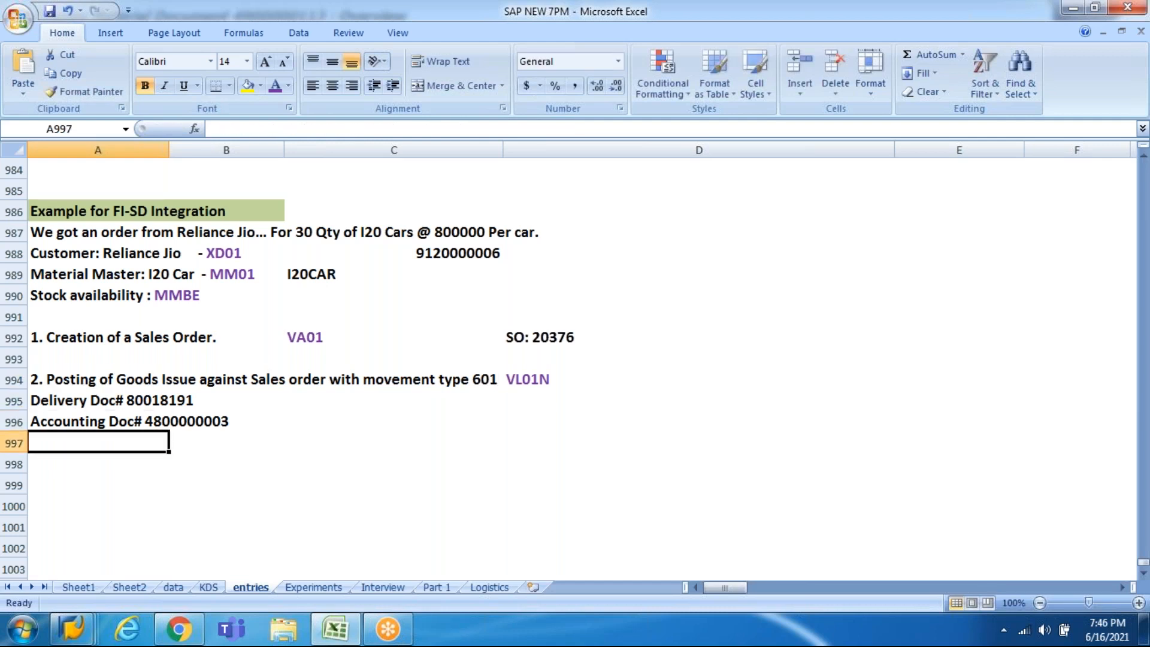
{"action": "key", "text": "alt+Tab"}
{"action": "left_click", "coordinate": [296, 106]}
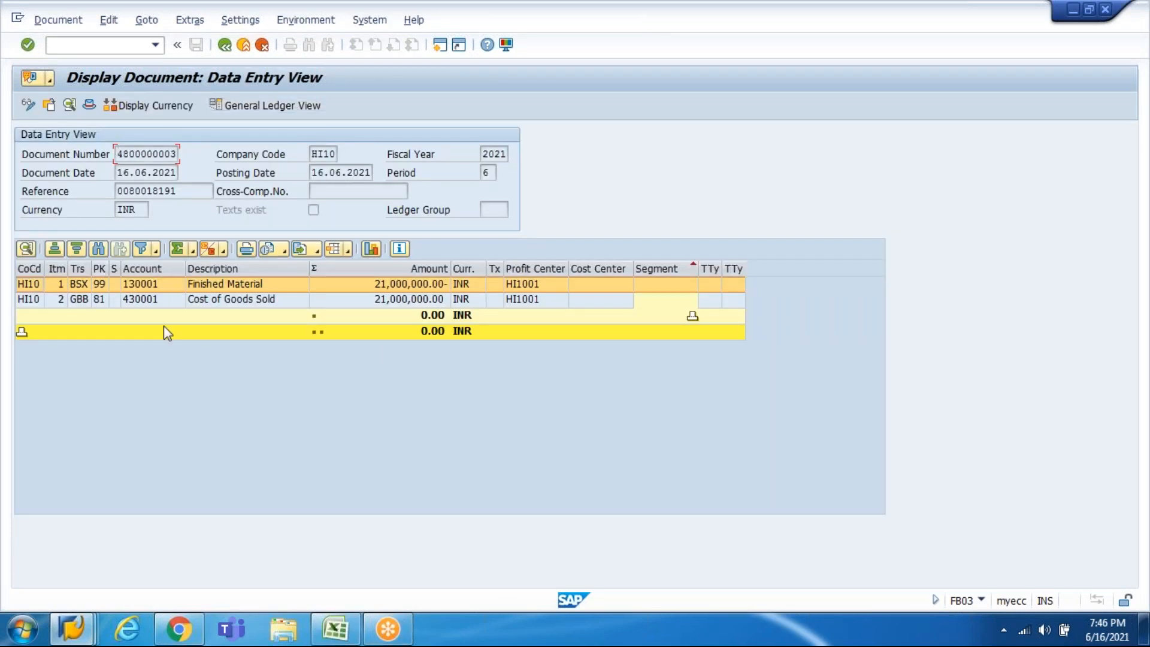
{"action": "left_click_drag", "start_coordinate": [450, 268], "coordinate": [410, 269]}
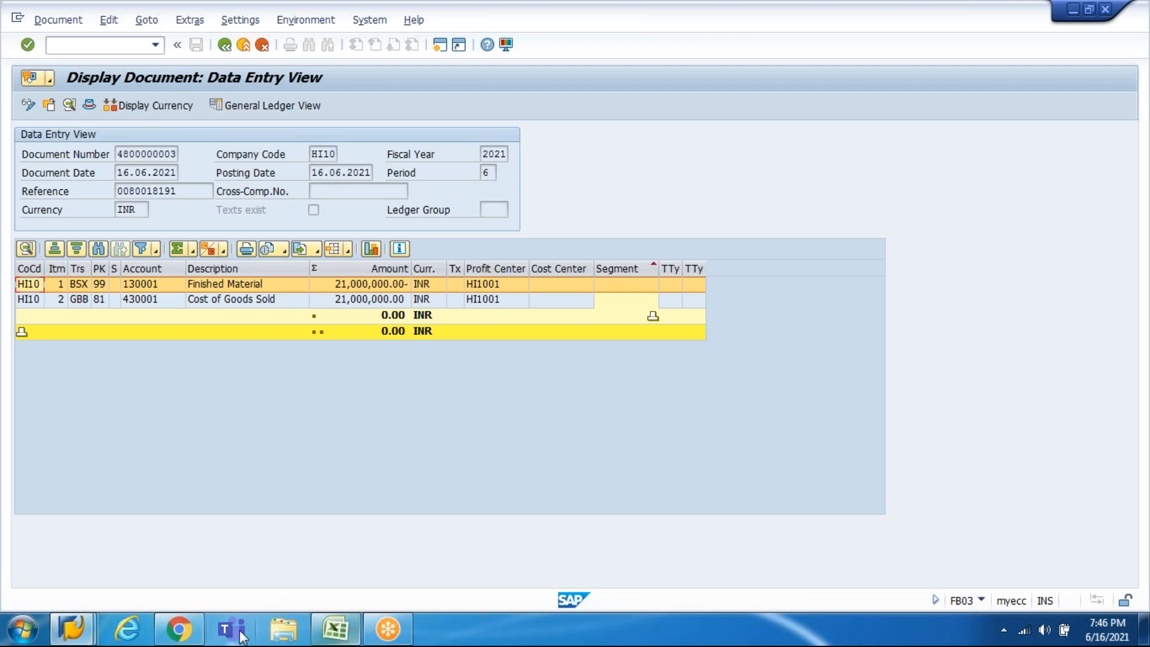
{"action": "left_click", "coordinate": [18, 630]}
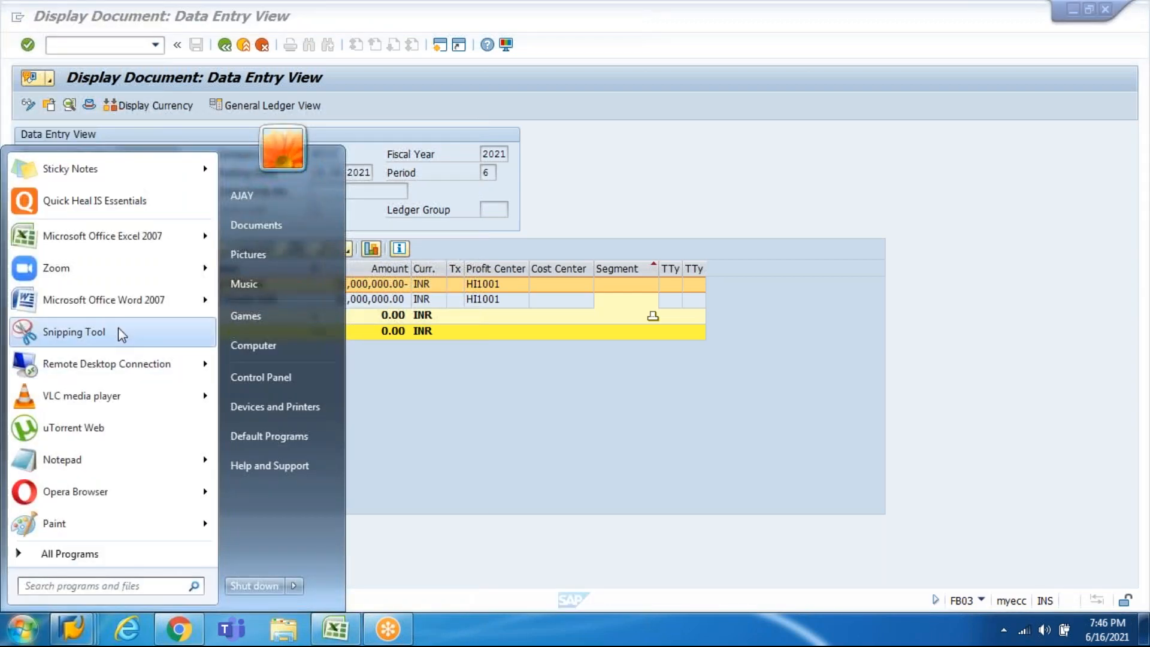
{"action": "left_click", "coordinate": [117, 328]}
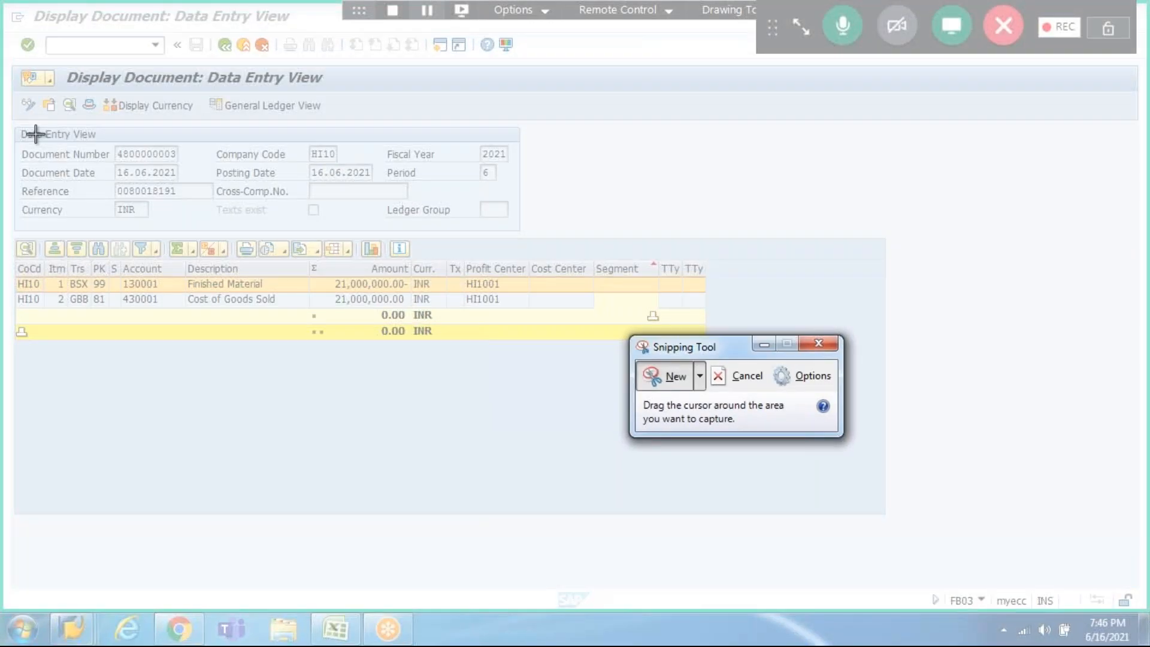
{"action": "left_click_drag", "start_coordinate": [16, 127], "coordinate": [622, 282]}
{"action": "mouse_move", "coordinate": [548, 311]}
{"action": "left_mouse_down"}
{"action": "mouse_move", "coordinate": [521, 321]}
{"action": "mouse_move", "coordinate": [521, 339]}
{"action": "mouse_move", "coordinate": [521, 323]}
{"action": "left_mouse_up"}
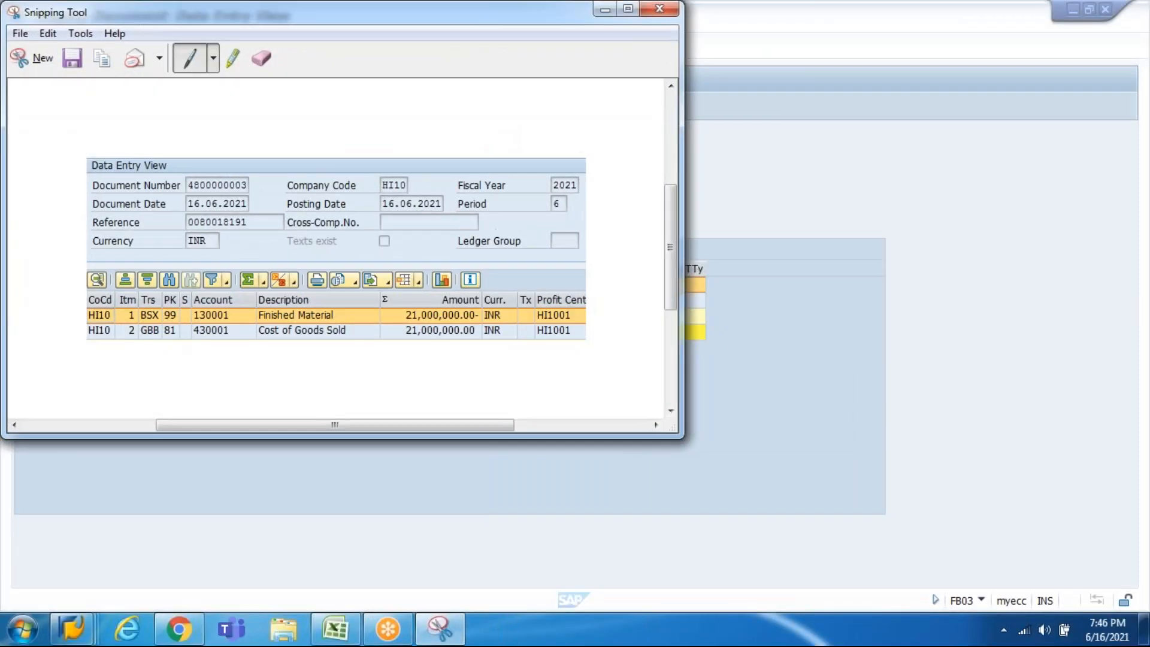
{"action": "left_click", "coordinate": [347, 629]}
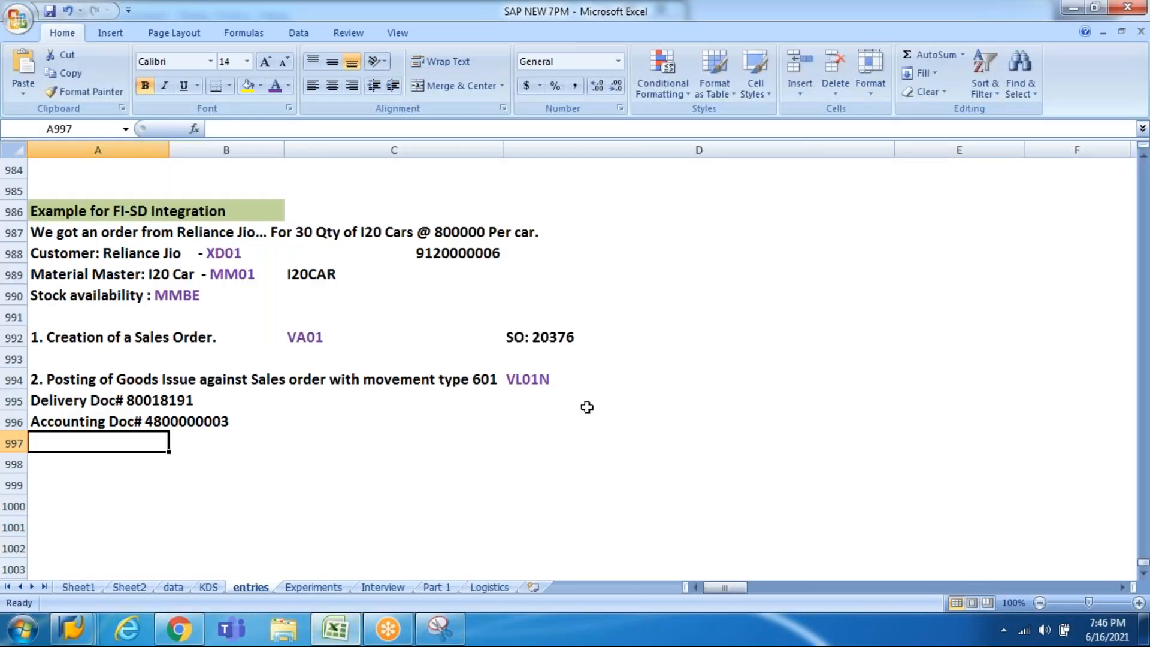
Step: Paste the accounting document snip into the workbook beside the document notes
{"action": "left_click", "coordinate": [398, 441]}
{"action": "key", "text": "ctrl+v"}
{"action": "left_click_drag", "start_coordinate": [502, 495], "coordinate": [491, 454]}
{"action": "left_click", "coordinate": [637, 356]}
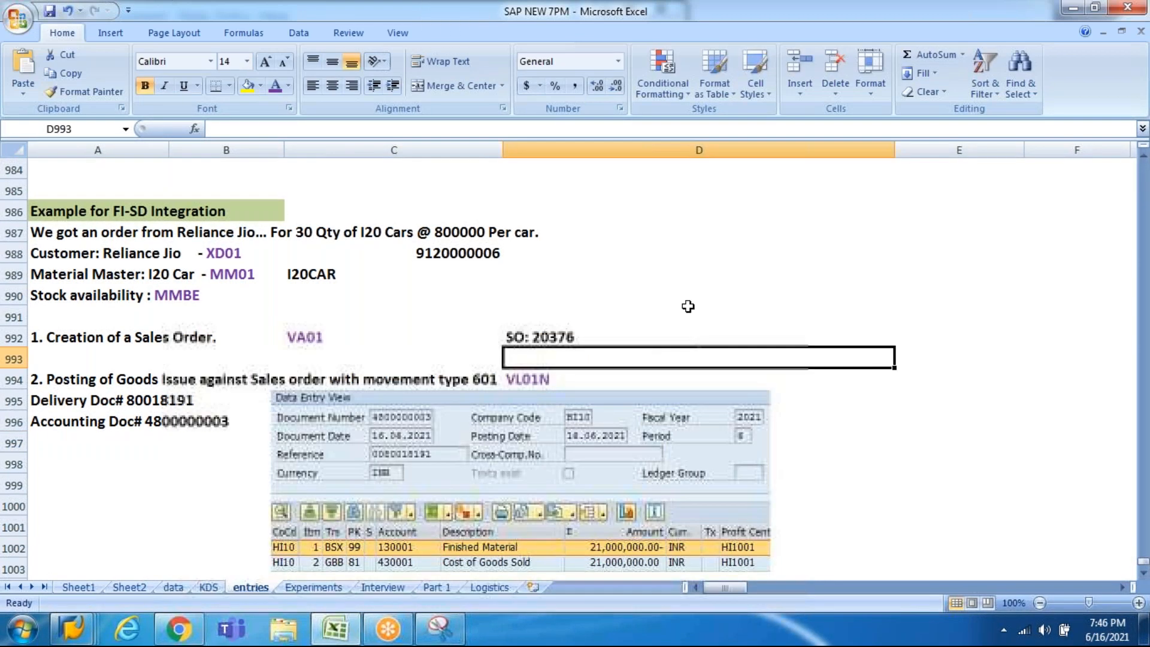
{"action": "left_click", "coordinate": [1144, 572]}
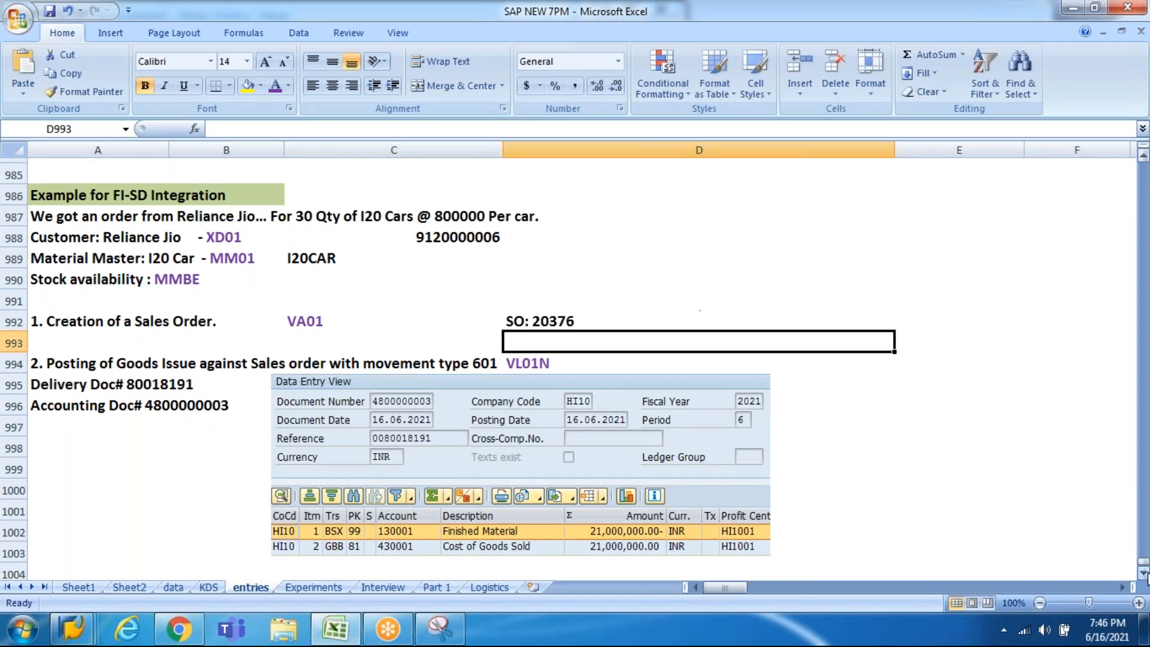
{"action": "left_click", "coordinate": [1144, 573]}
{"action": "left_click", "coordinate": [1144, 573]}
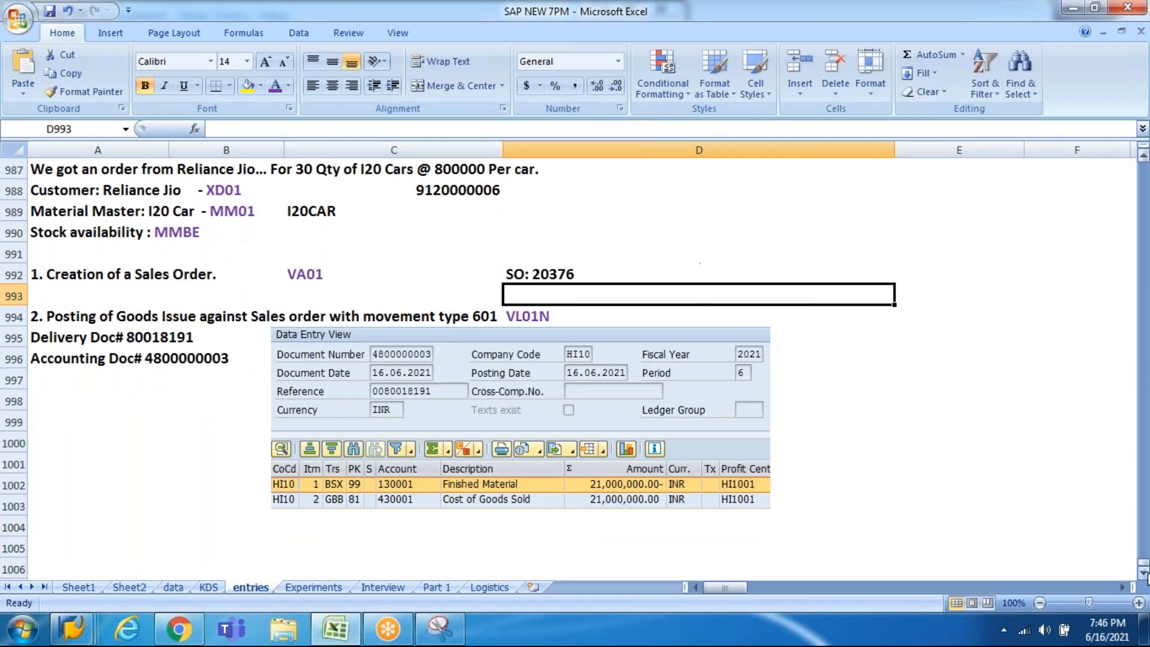
{"action": "left_click", "coordinate": [1144, 573]}
{"action": "left_click", "coordinate": [1143, 572]}
{"action": "left_click", "coordinate": [1144, 572]}
{"action": "left_click", "coordinate": [1143, 572]}
{"action": "left_click", "coordinate": [1144, 572]}
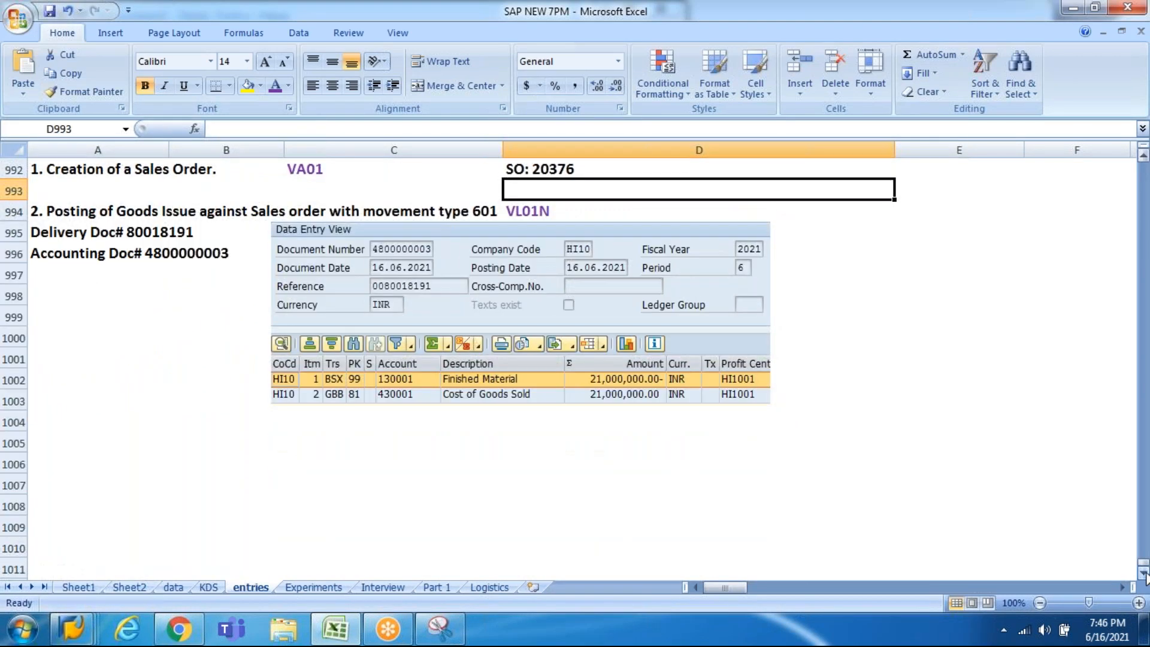
Step: Enter '3. Posting of Customer Billing against Delivery doc' as the step 3 note in A1006
{"action": "left_click", "coordinate": [908, 522]}
{"action": "key", "text": "Home"}
{"action": "key", "text": "Up"}
{"action": "key", "text": "Up"}
{"action": "key", "text": "Up"}
{"action": "type", "text": "3. C"}
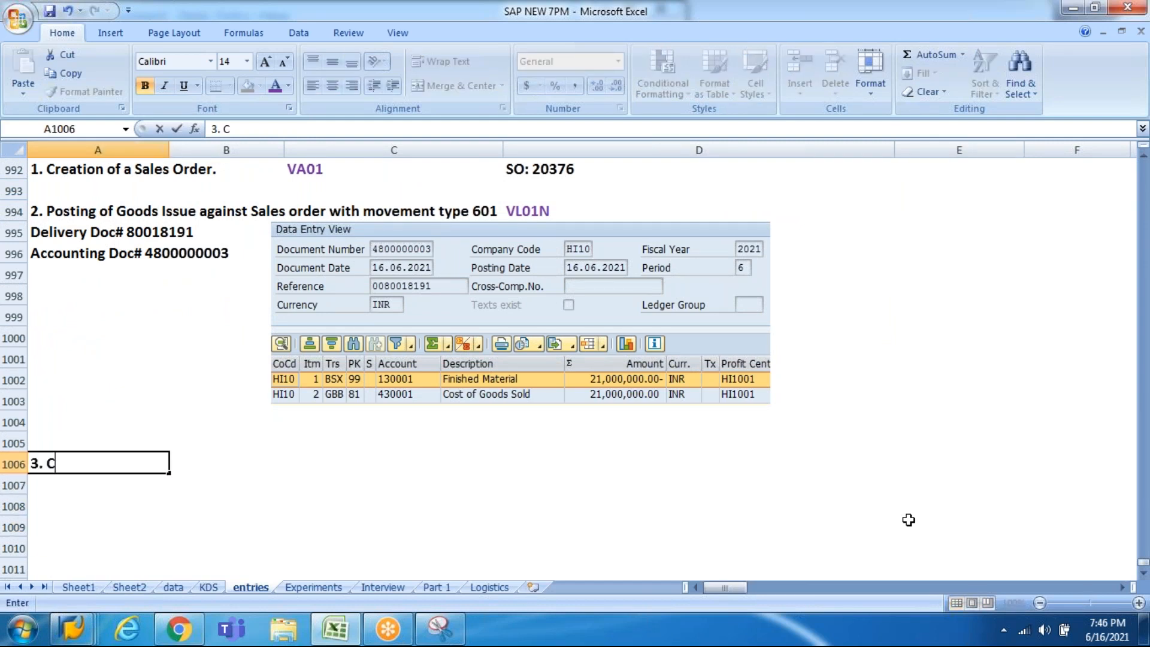
{"action": "key", "text": "BackSpace"}
{"action": "type", "text": "Postinf"}
{"action": "key", "text": "BackSpace"}
{"action": "type", "text": "g of "}
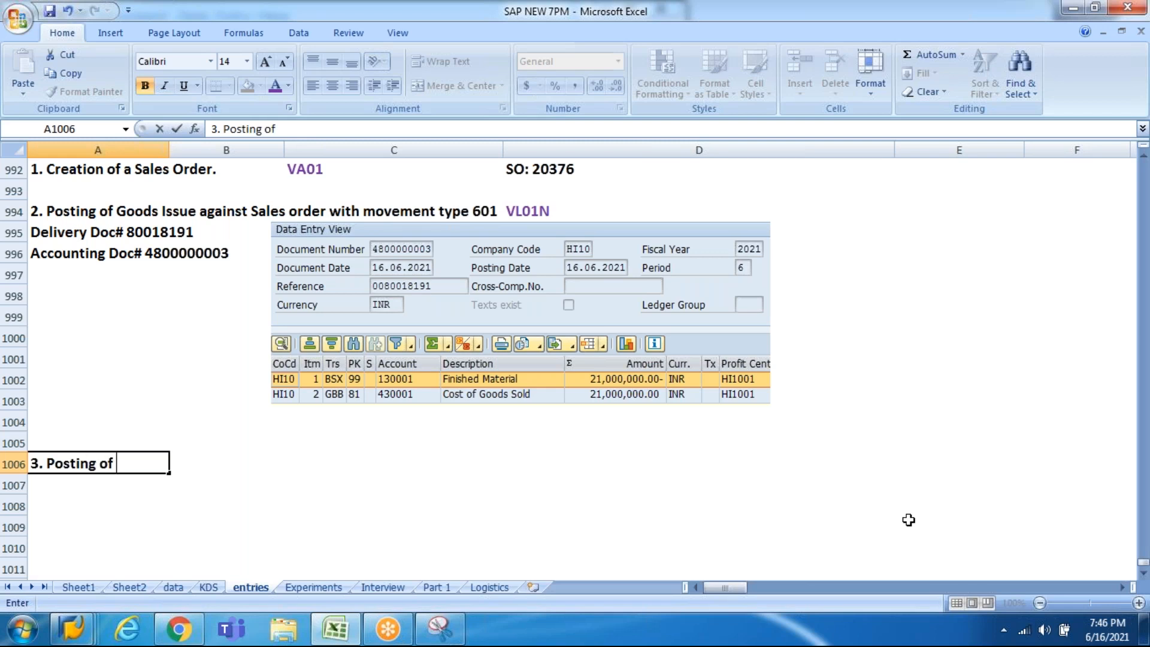
{"action": "type", "text": "Customer V"}
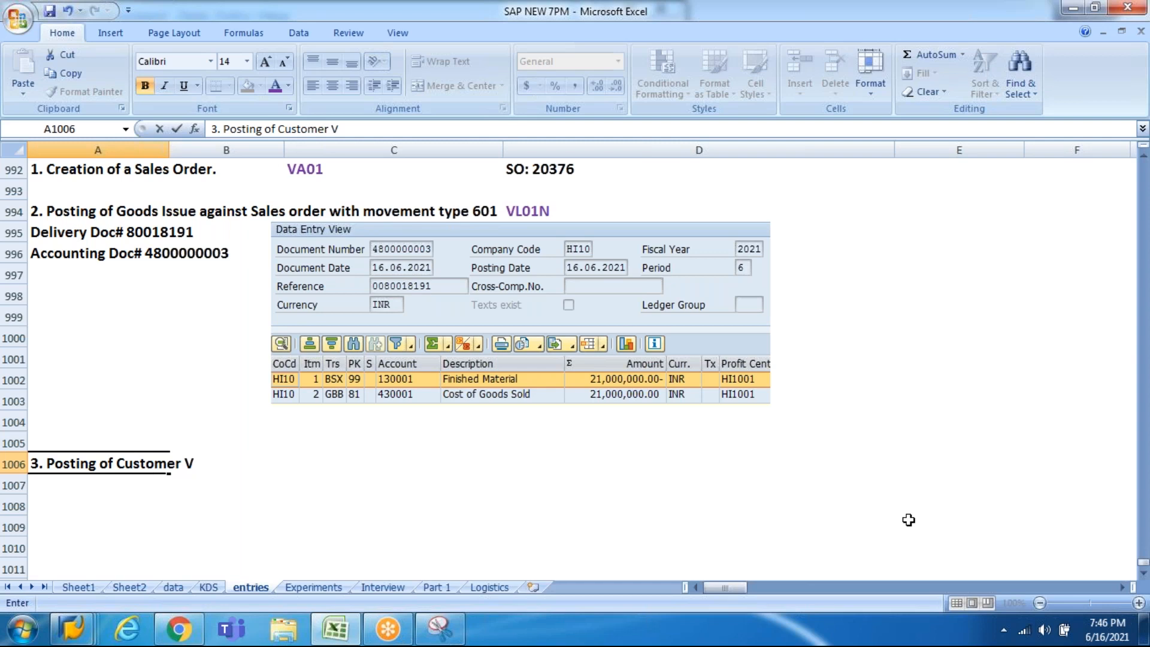
{"action": "key", "text": "BackSpace"}
{"action": "type", "text": "Billing agains"}
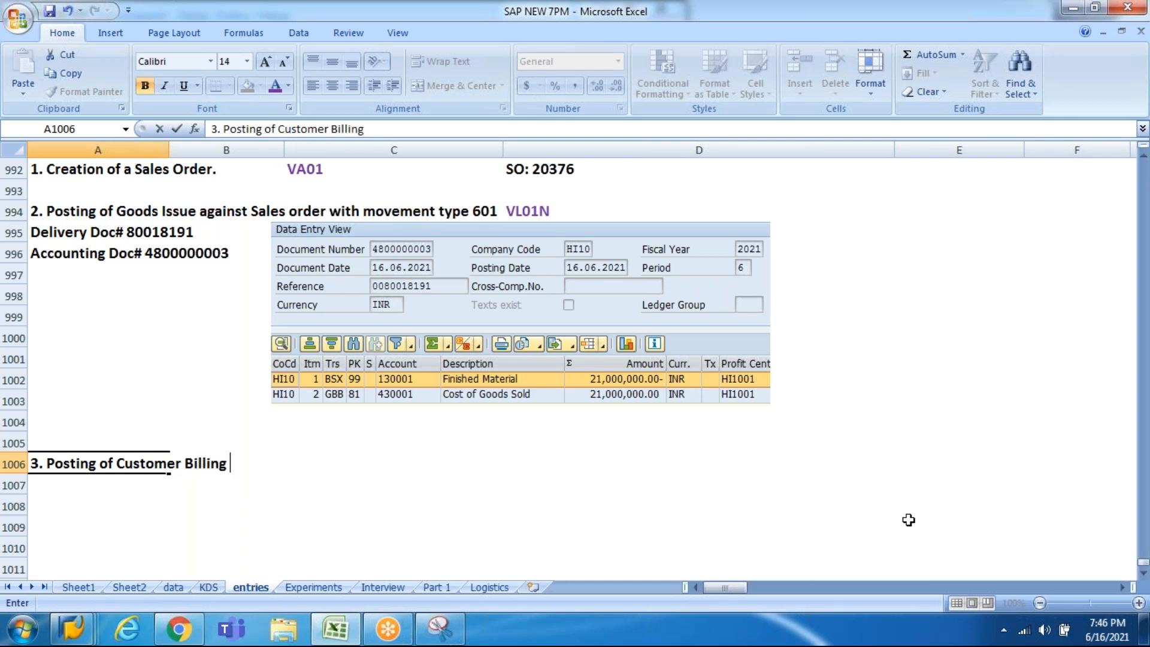
{"action": "type", "text": "t "}
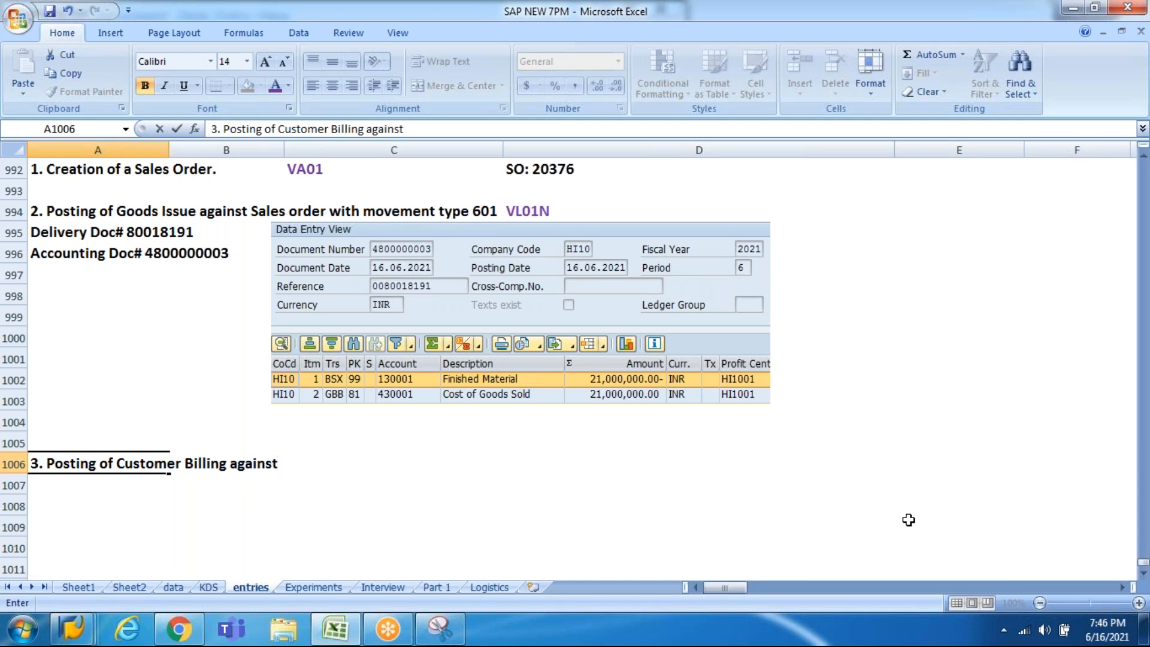
{"action": "type", "text": "Delivery doc"}
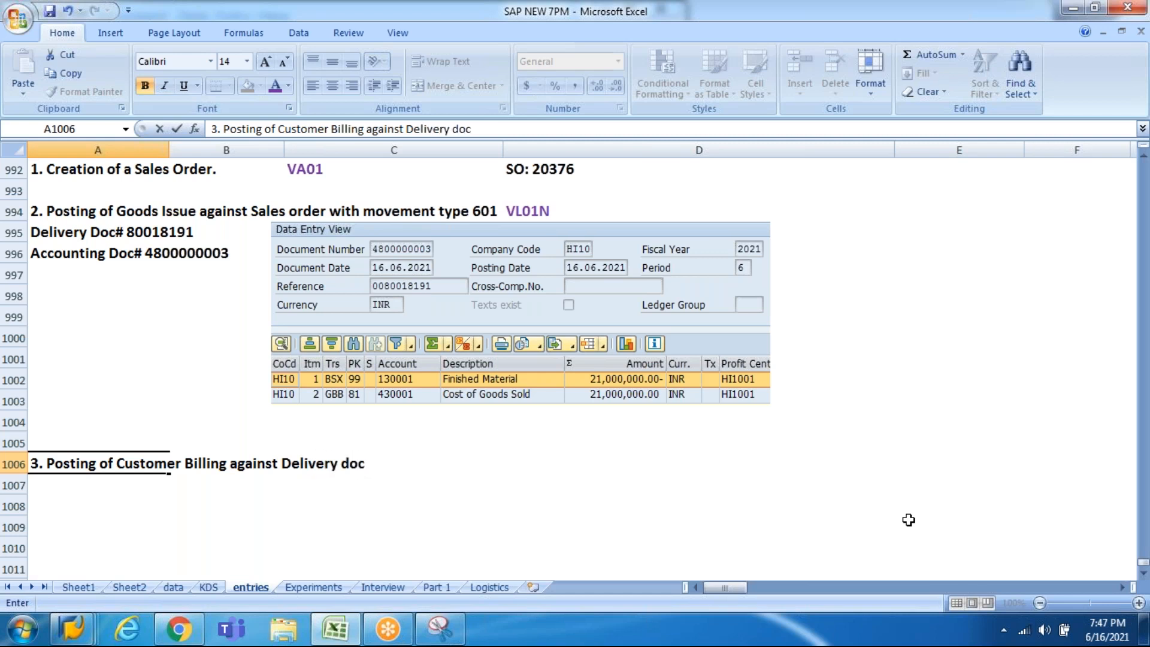
{"action": "key", "text": "Tab"}
{"action": "key", "text": "Tab"}
{"action": "key", "text": "Tab"}
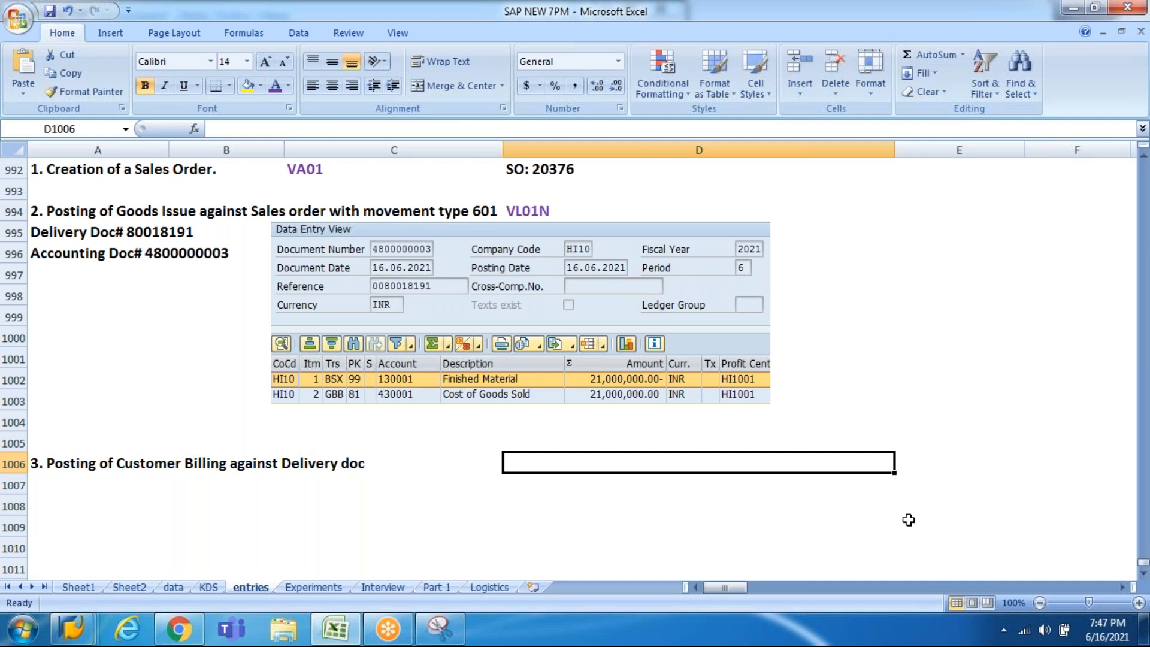
Step: Put VF01 in D1006, colour it purple, and save the workbook
{"action": "type", "text": "VF01"}
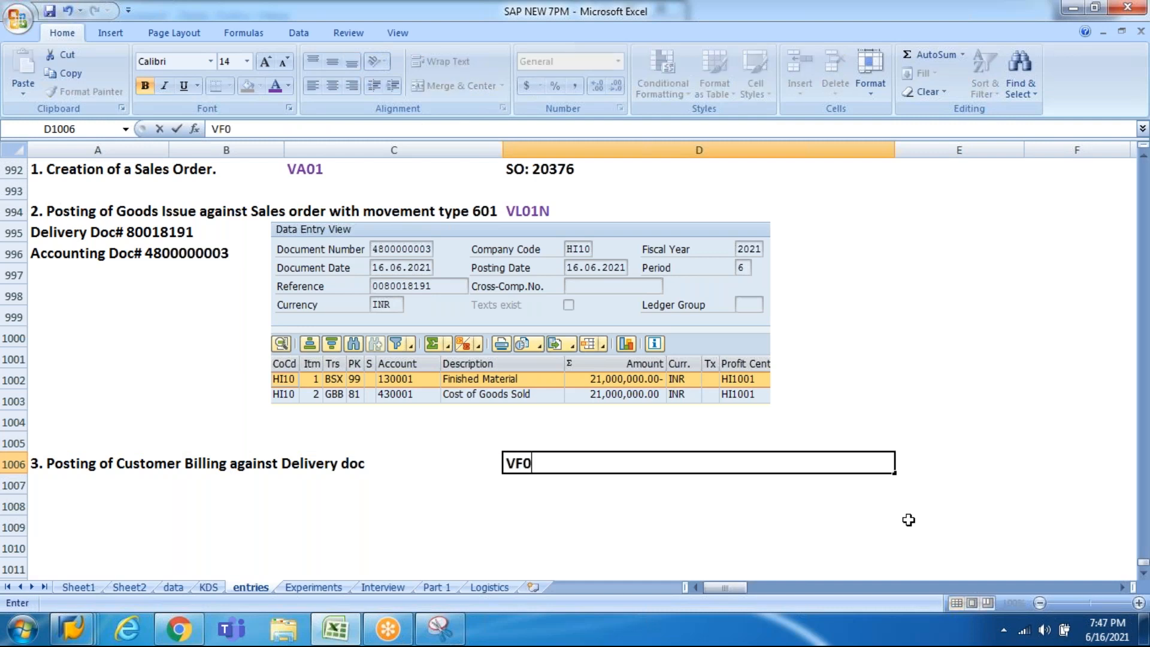
{"action": "key", "text": "Return"}
{"action": "key", "text": "Up"}
{"action": "key", "text": "Right"}
{"action": "key", "text": "Right"}
{"action": "key", "text": "Right"}
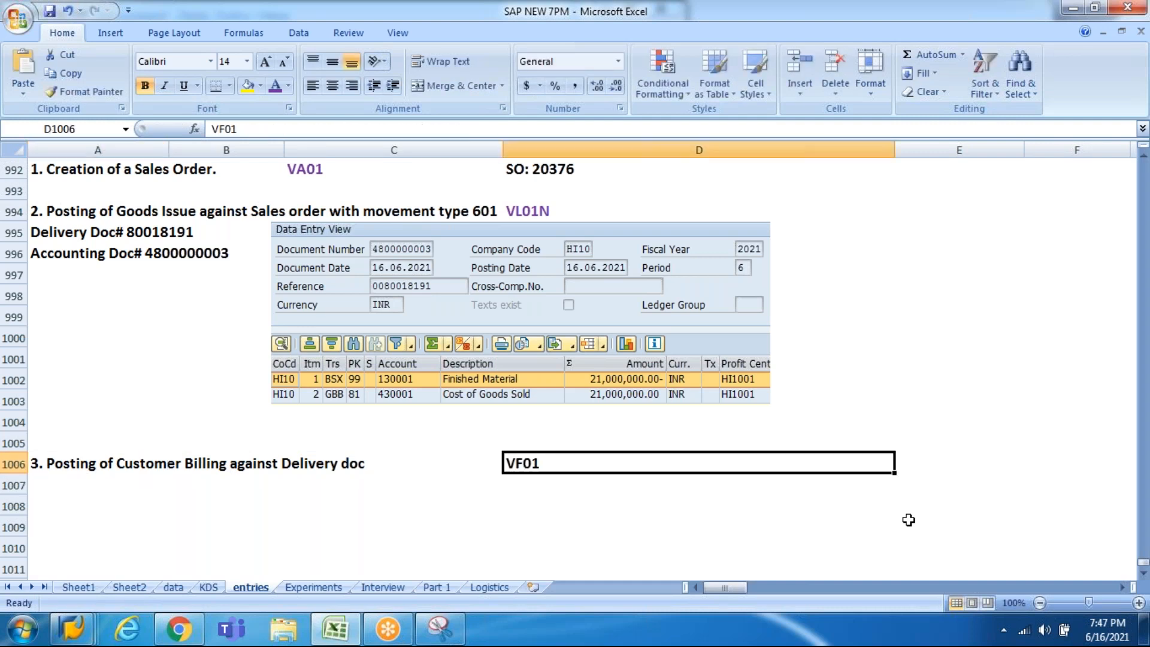
{"action": "left_click", "coordinate": [272, 86]}
{"action": "left_click", "coordinate": [168, 463]}
{"action": "key", "text": "ctrl+s"}
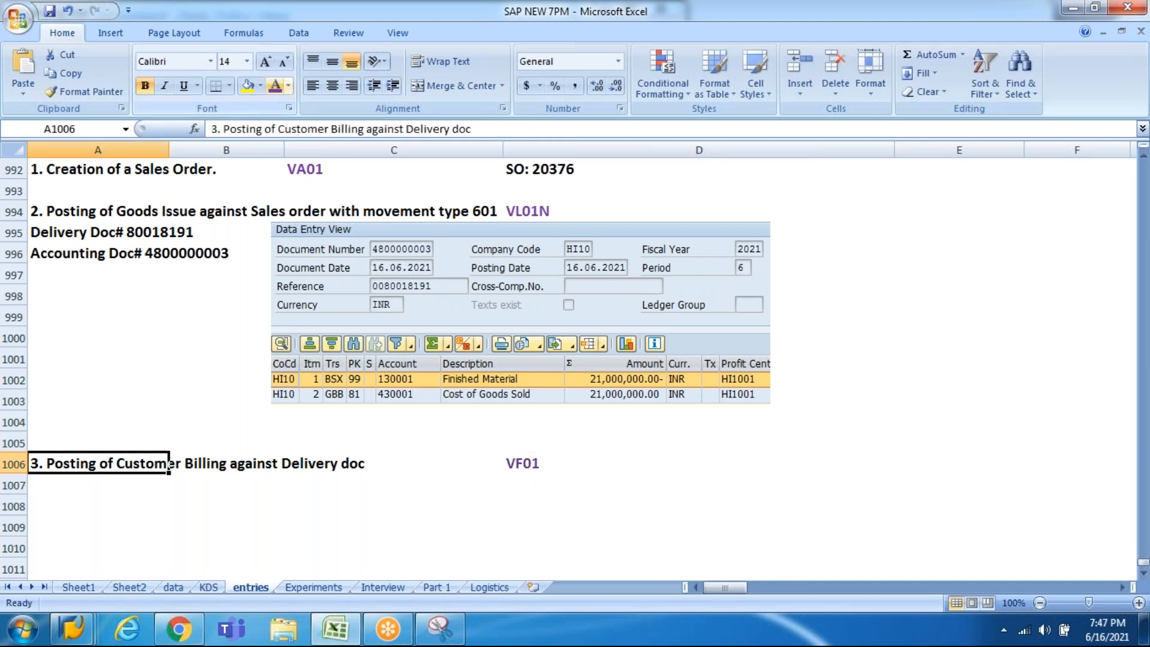
Step: Copy delivery number 80018191 from the delivery document note
{"action": "left_click", "coordinate": [169, 252]}
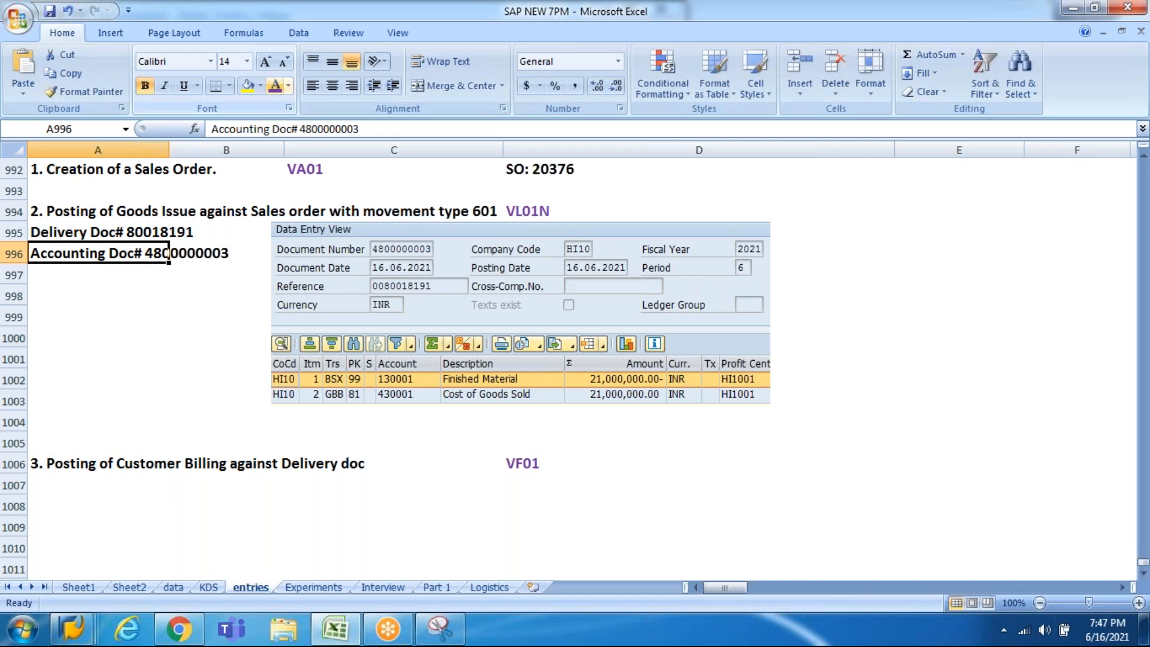
{"action": "left_click", "coordinate": [168, 232]}
{"action": "double_click", "coordinate": [168, 233]}
{"action": "double_click", "coordinate": [169, 234]}
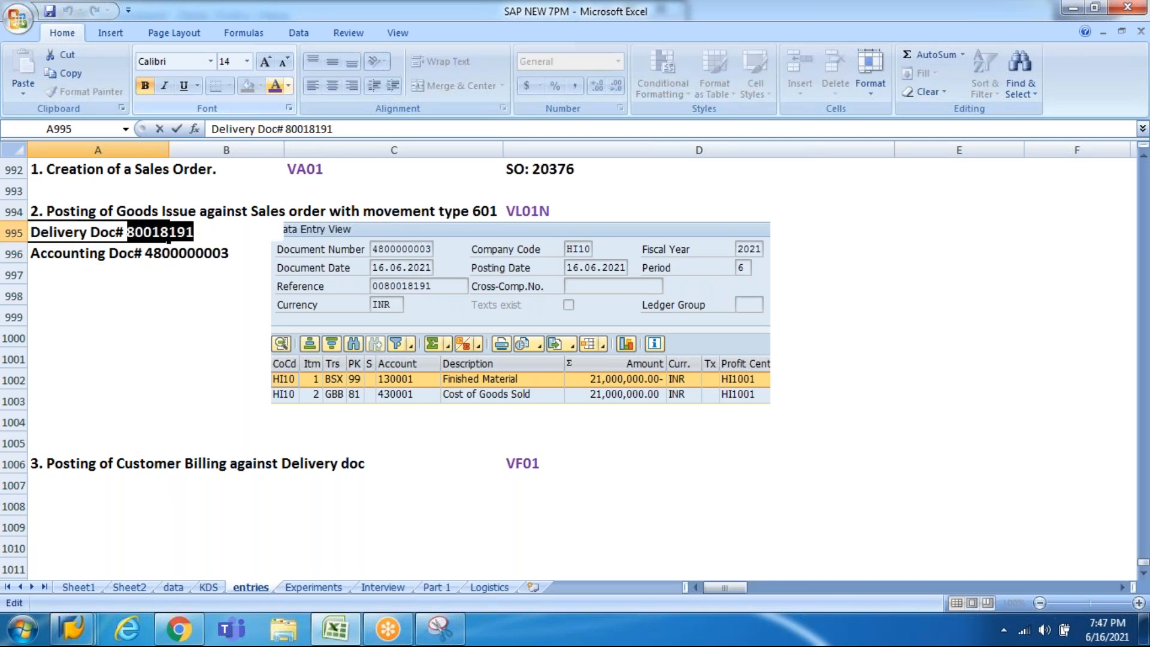
{"action": "key", "text": "ctrl+c"}
{"action": "left_click", "coordinate": [168, 256]}
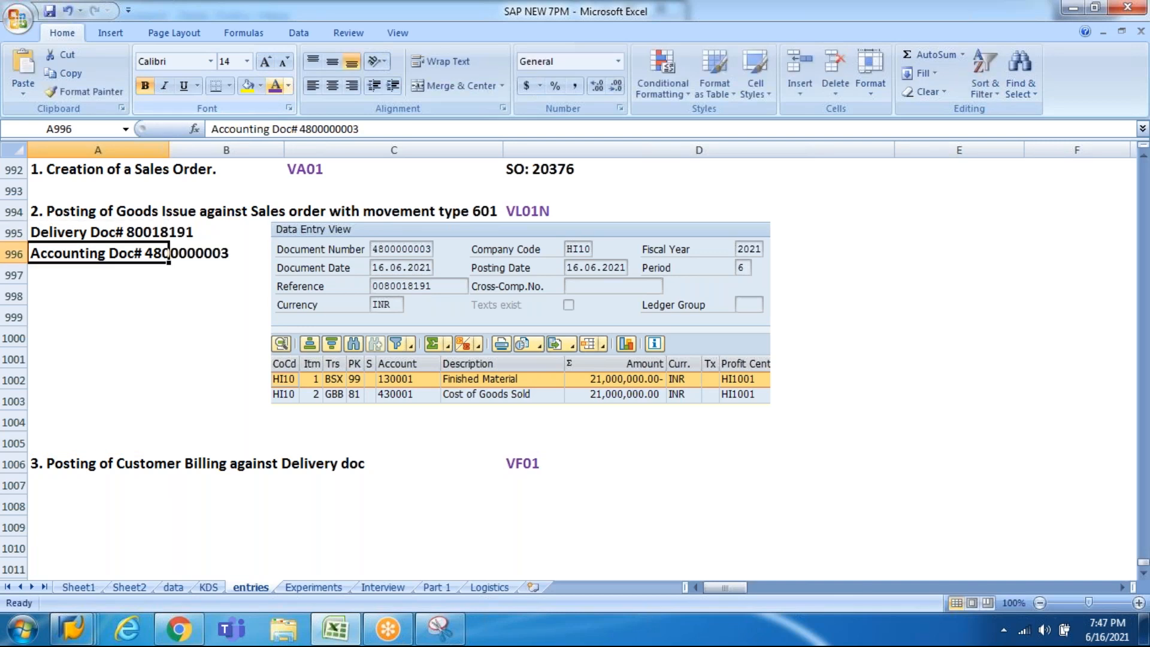
{"action": "key", "text": "alt+Tab"}
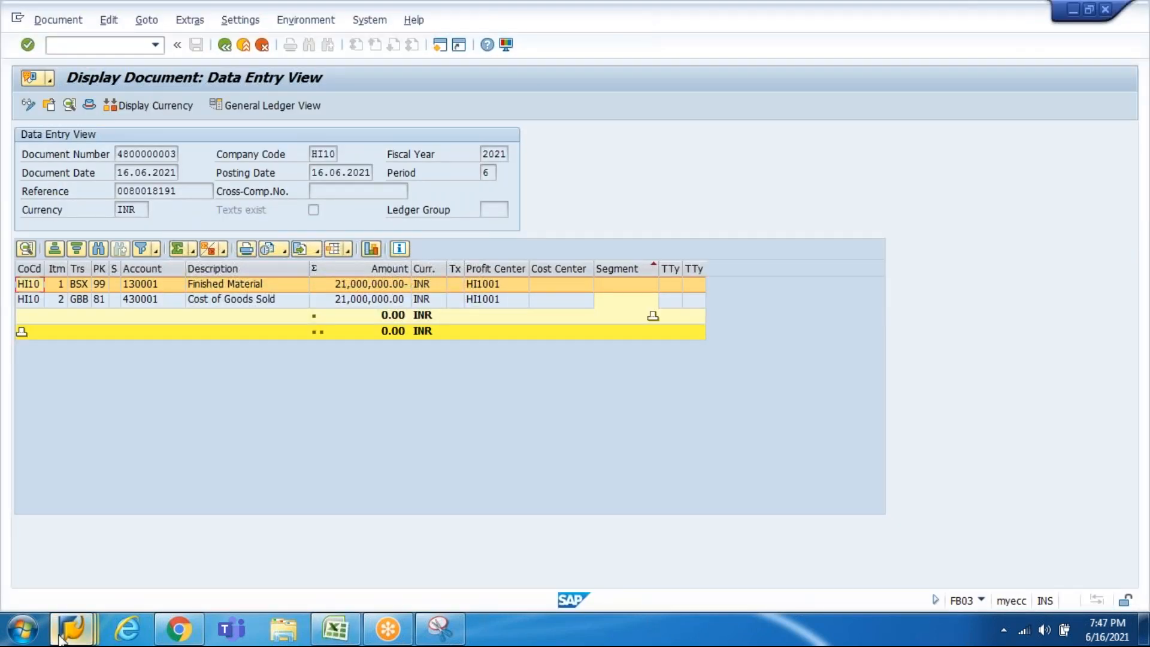
Step: Refresh the I20CAR stock overview, confirm 5 unrestricted units at HI10, and exit to Easy Access
{"action": "mouse_move", "coordinate": [61, 639]}
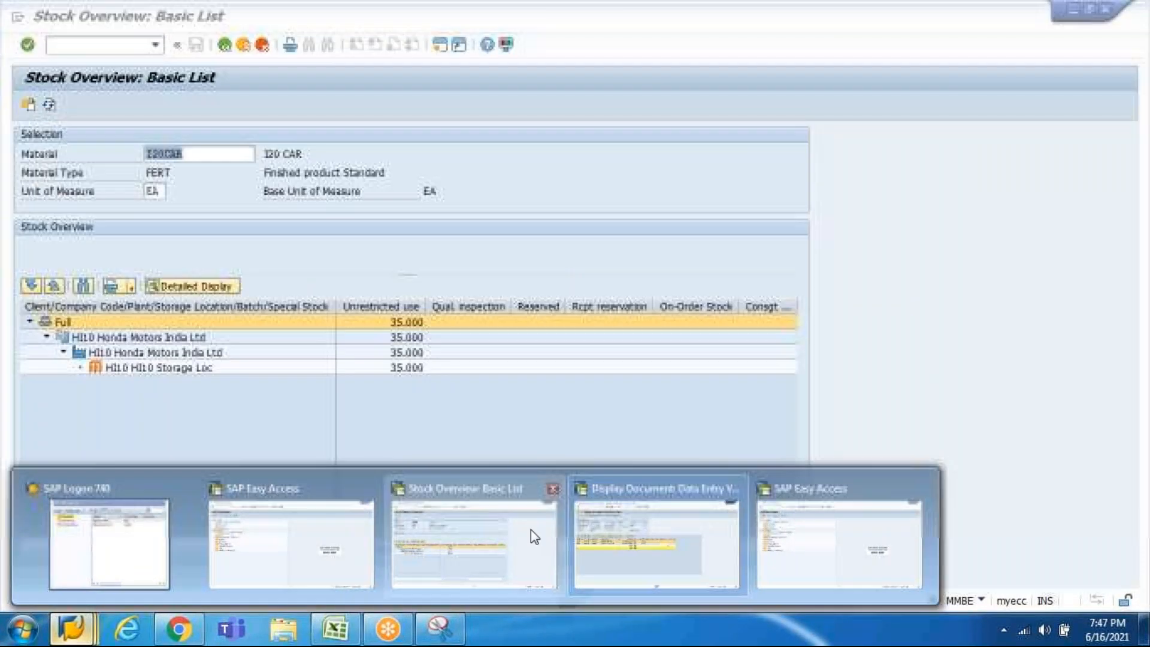
{"action": "left_click", "coordinate": [532, 530]}
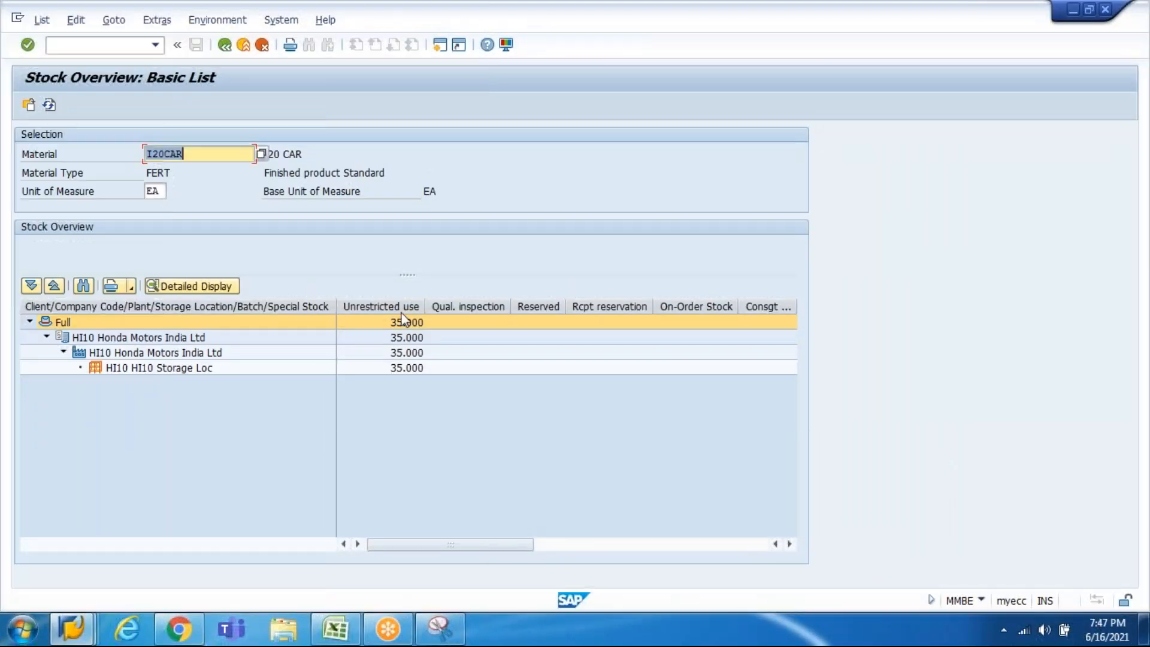
{"action": "left_click", "coordinate": [49, 105]}
{"action": "left_click", "coordinate": [189, 287]}
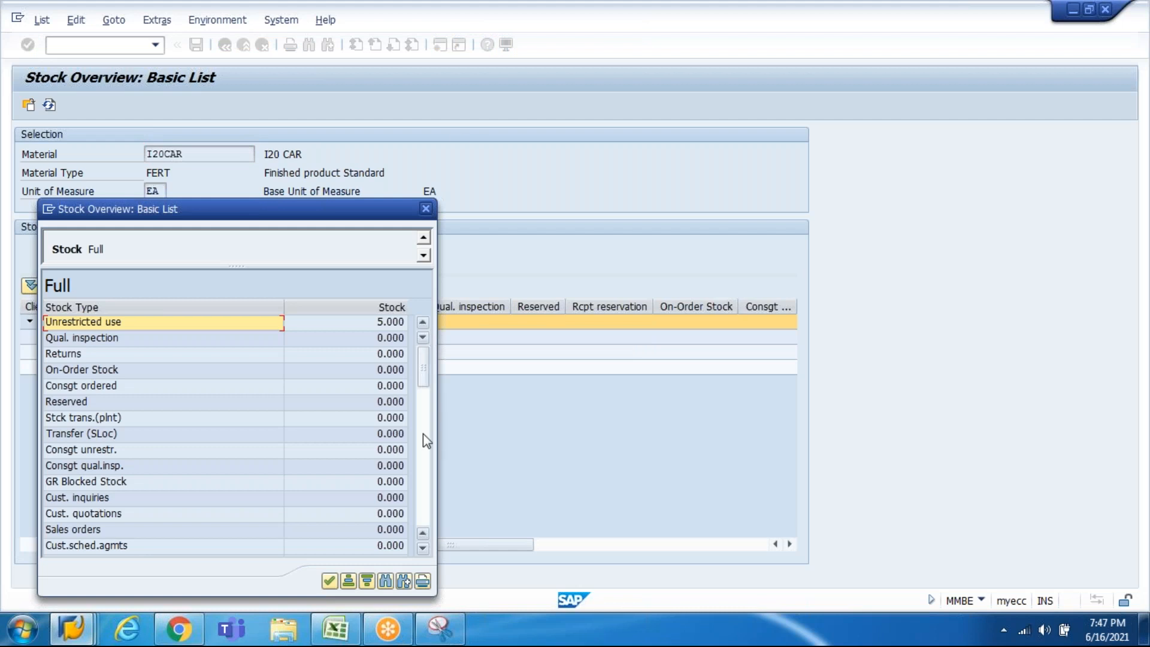
{"action": "left_click", "coordinate": [422, 433]}
{"action": "key", "text": "Escape"}
{"action": "key", "text": "Escape"}
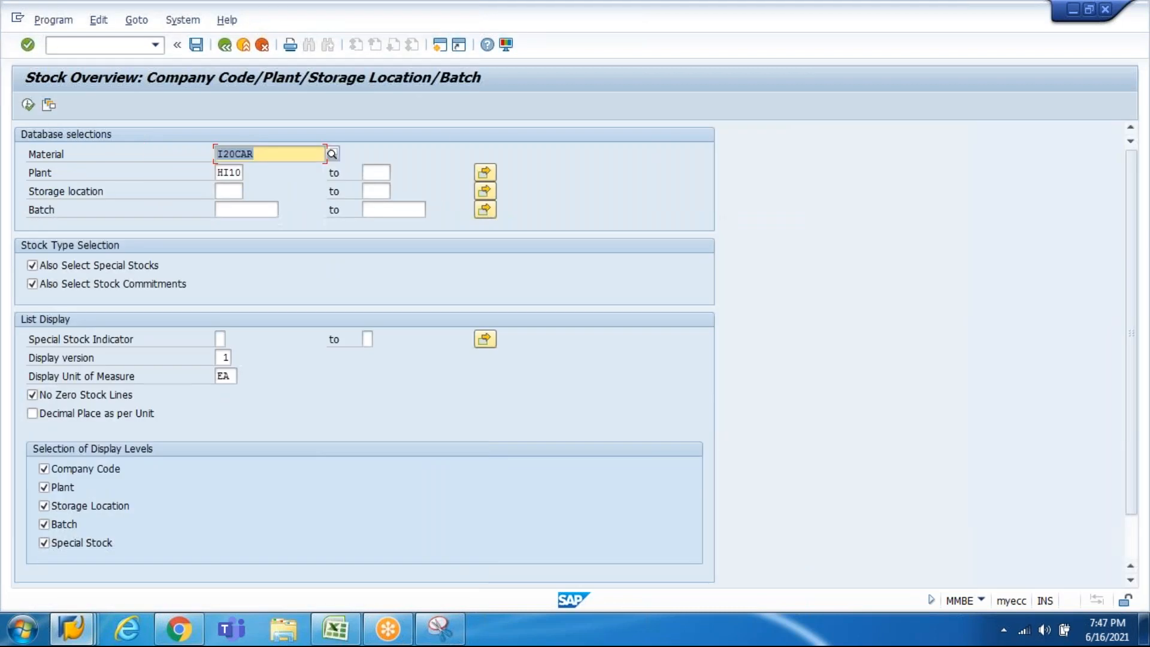
{"action": "key", "text": "Escape"}
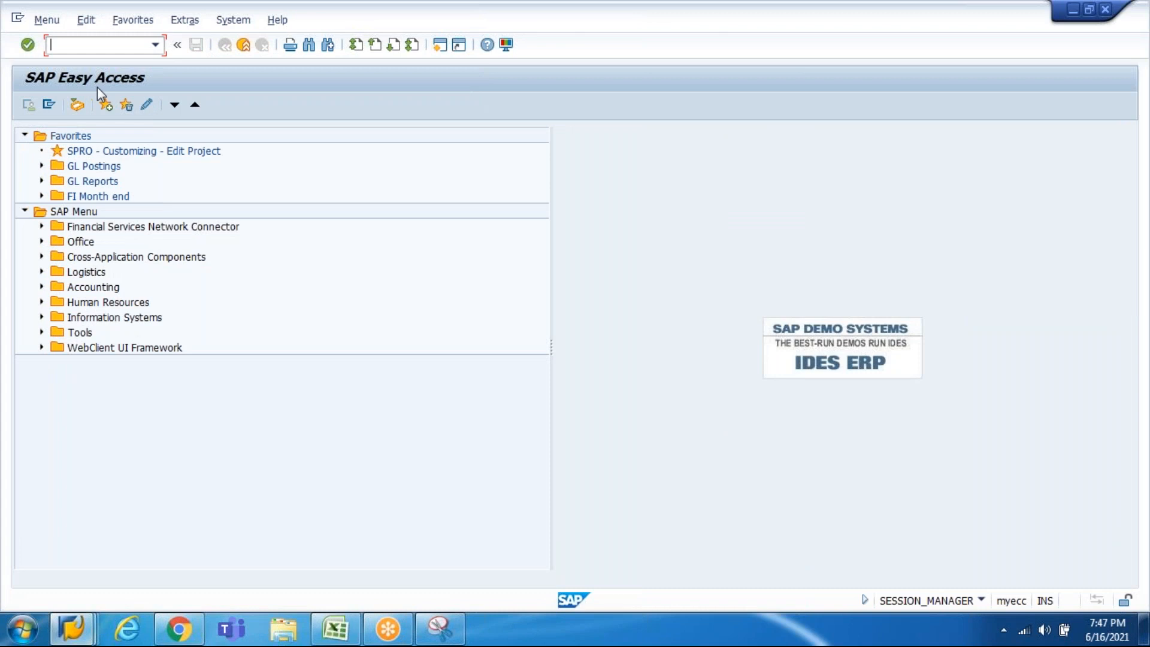
Step: Create a billing document in VF01 with billing type F1 Invoice for the delivery
{"action": "type", "text": "VF01"}
{"action": "key", "text": "Return"}
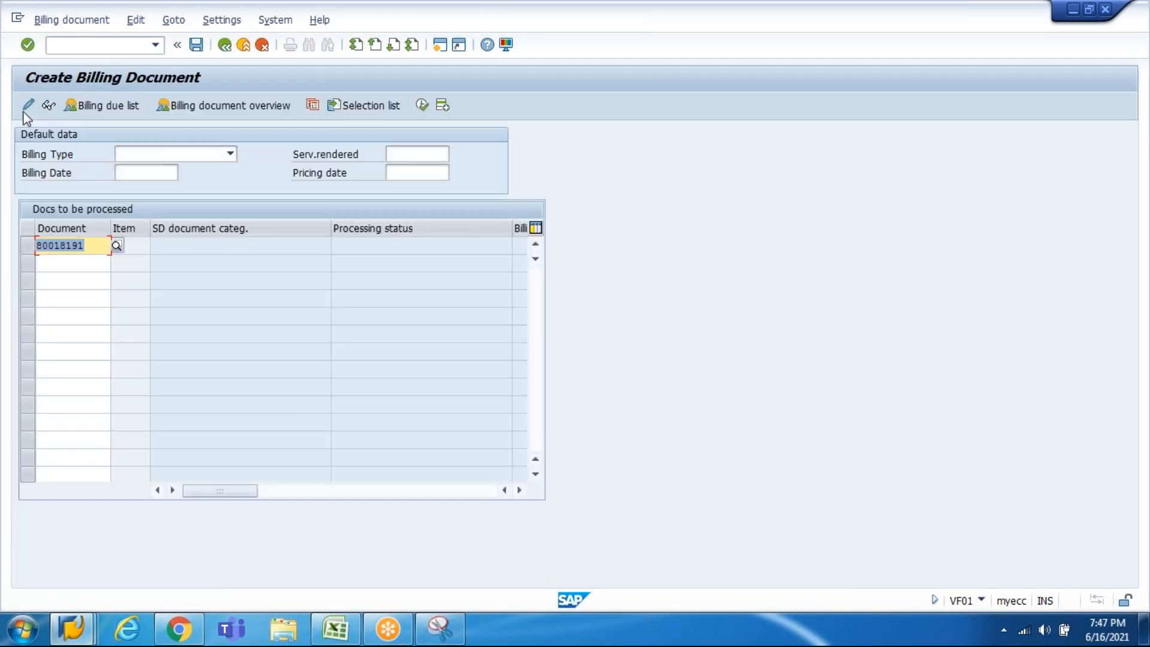
{"action": "key", "text": "Right"}
{"action": "left_click", "coordinate": [211, 155]}
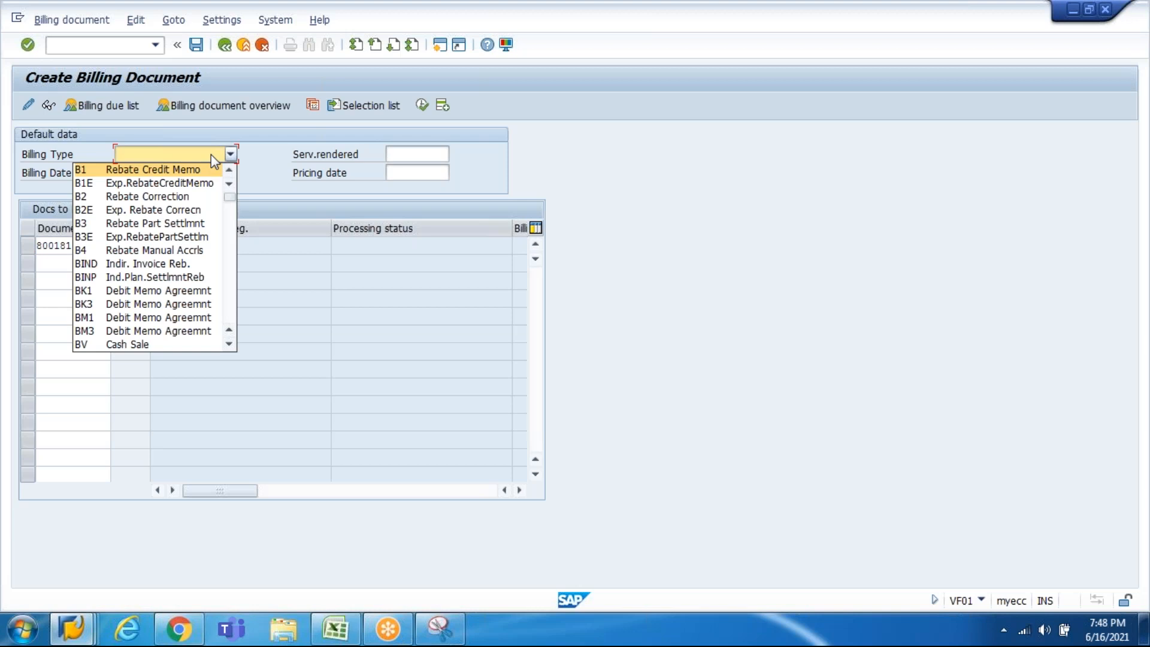
{"action": "key", "text": "f"}
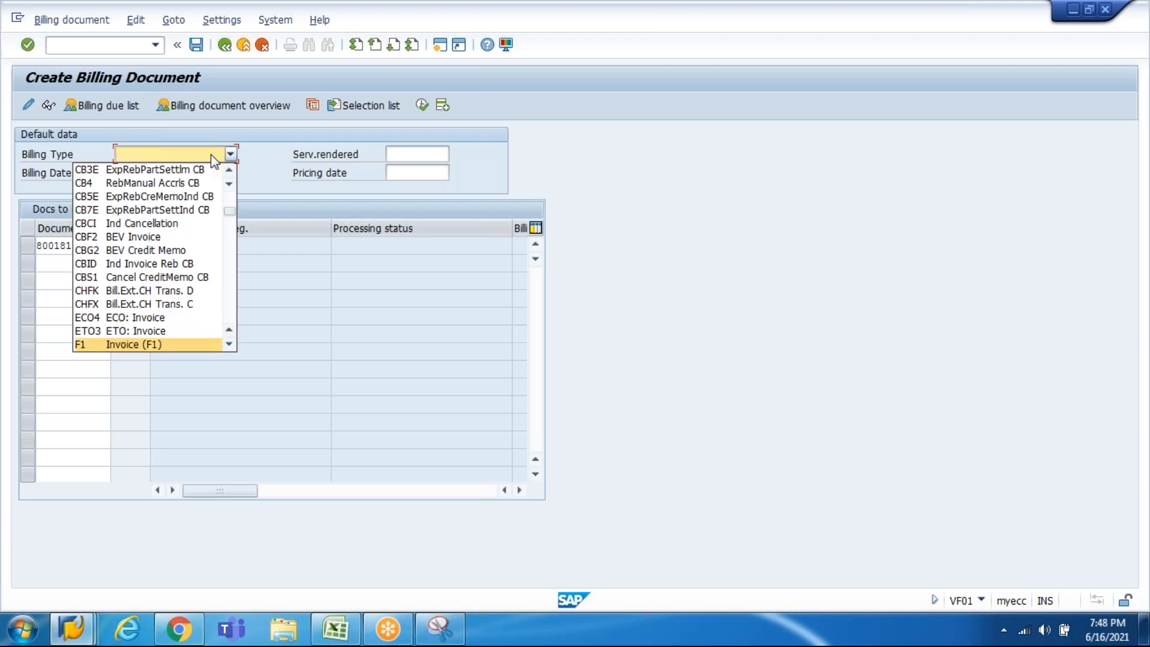
{"action": "key", "text": "Down"}
{"action": "key", "text": "Down"}
{"action": "key", "text": "Up"}
{"action": "key", "text": "Up"}
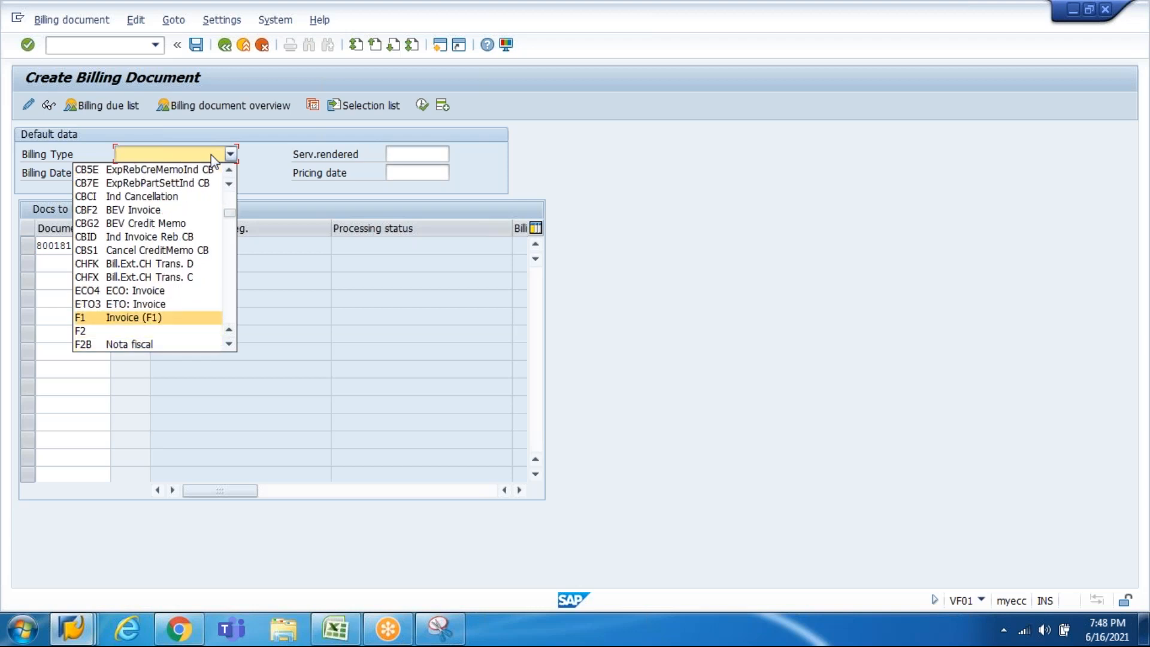
{"action": "key", "text": "Return"}
{"action": "key", "text": "Return"}
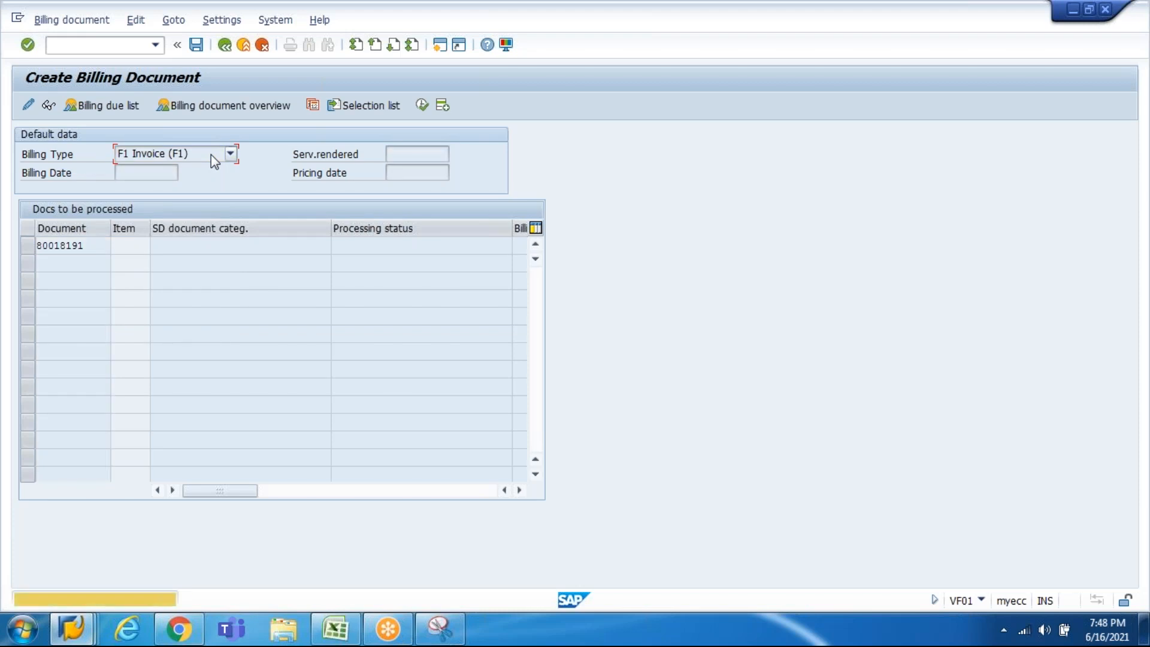
{"action": "key", "text": "Return"}
{"action": "key", "text": "Return"}
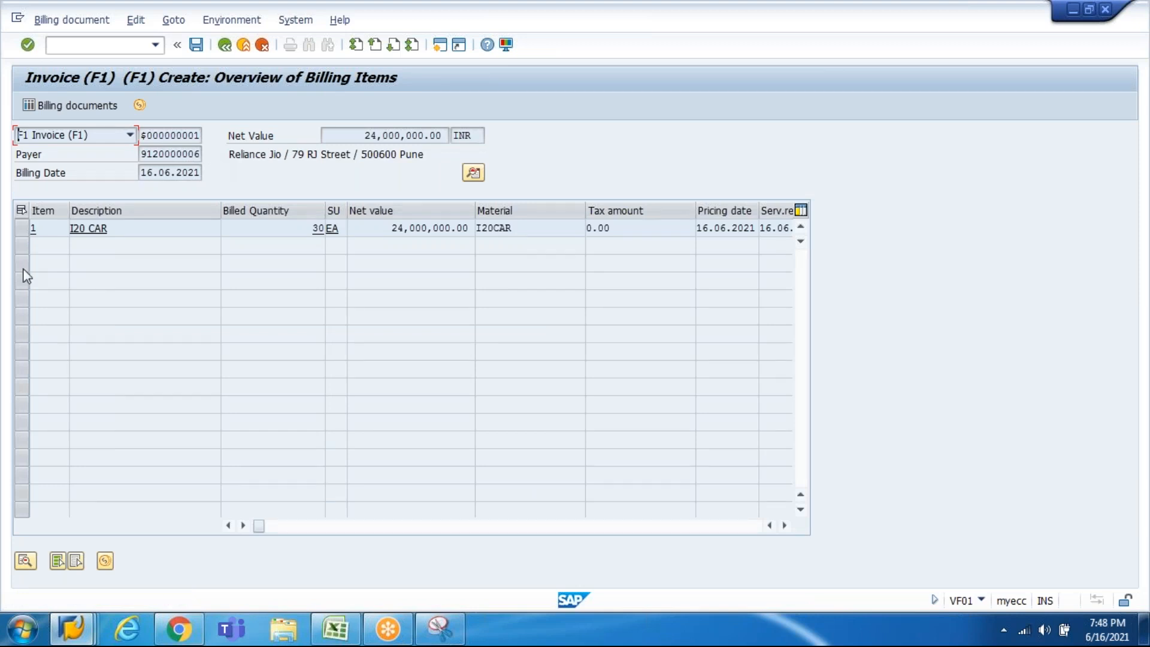
Step: Save the invoice past the warnings and copy billing document number 90039868
{"action": "left_click", "coordinate": [199, 47]}
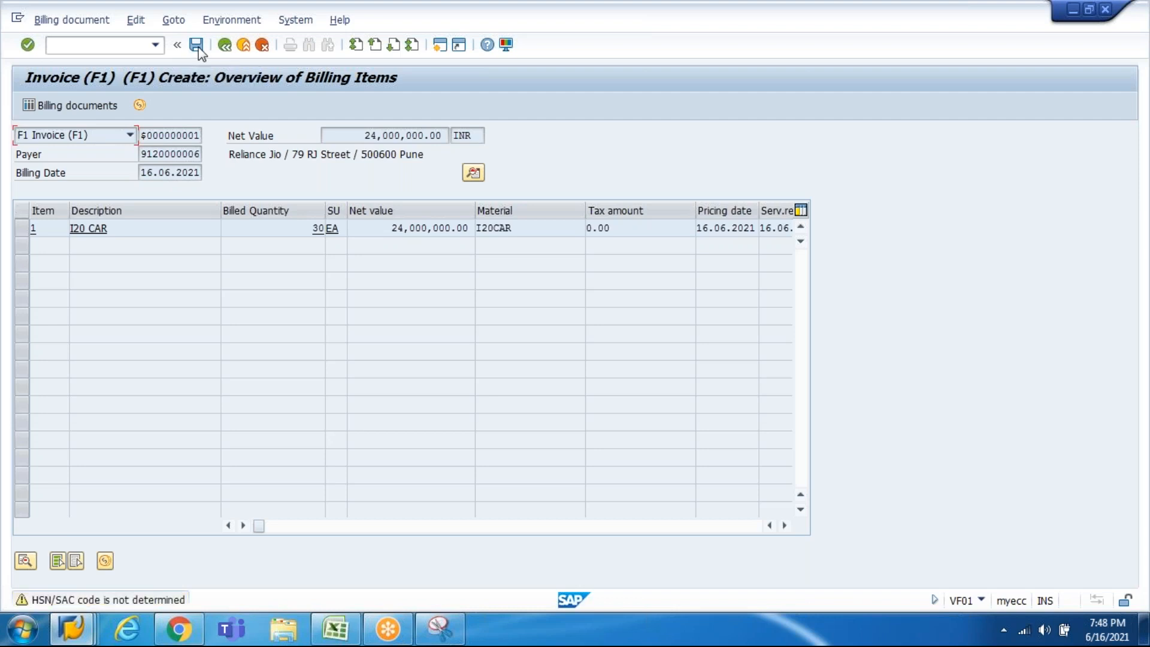
{"action": "left_click", "coordinate": [199, 46]}
{"action": "left_click", "coordinate": [199, 47]}
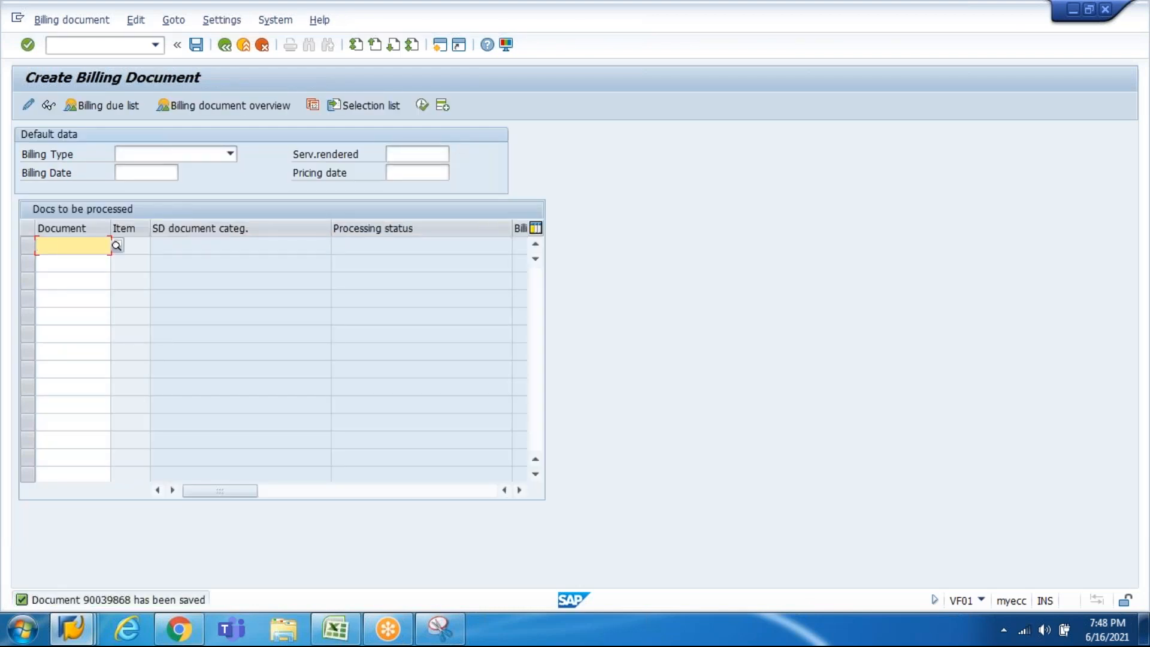
{"action": "double_click", "coordinate": [142, 601]}
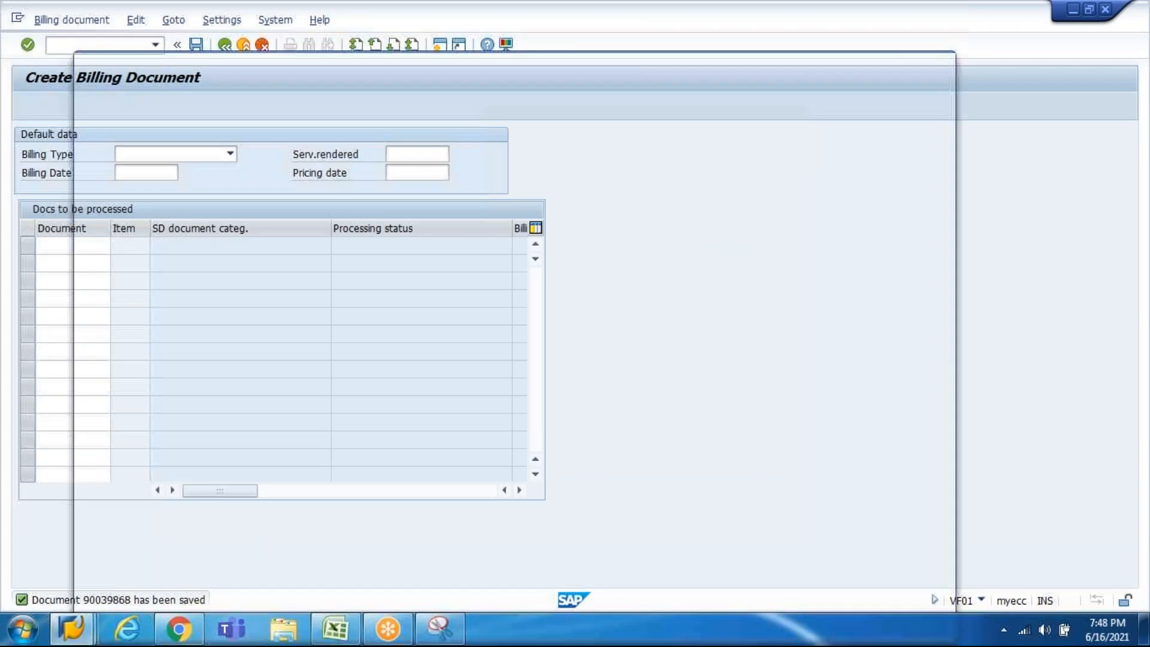
{"action": "double_click", "coordinate": [195, 121]}
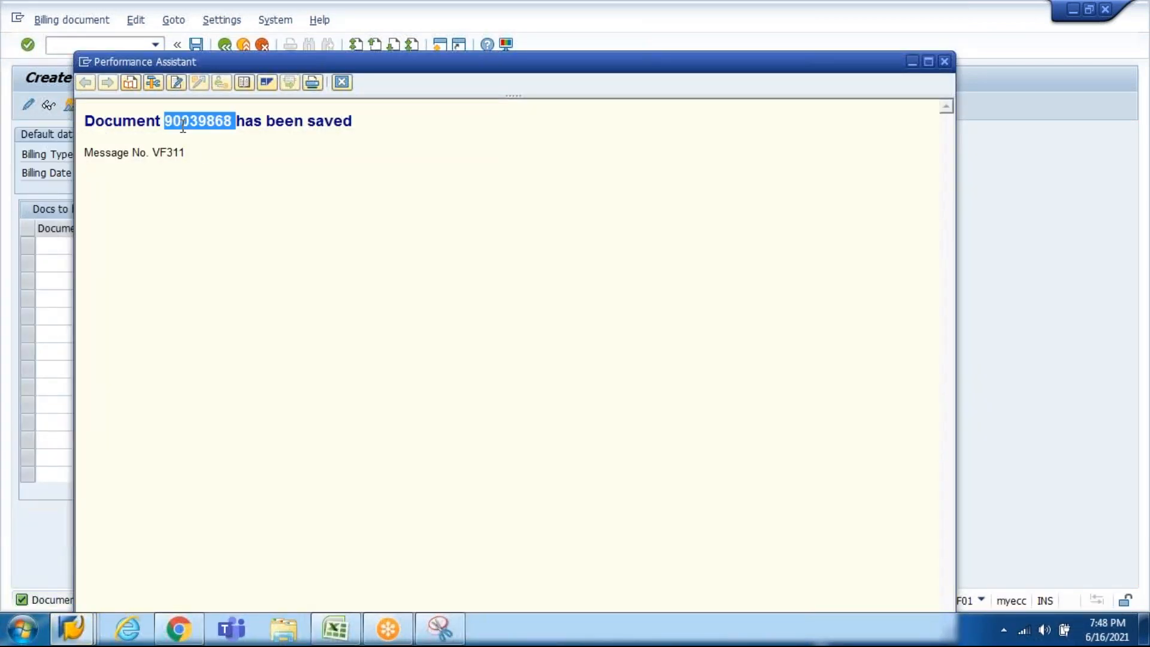
{"action": "left_click", "coordinate": [342, 83]}
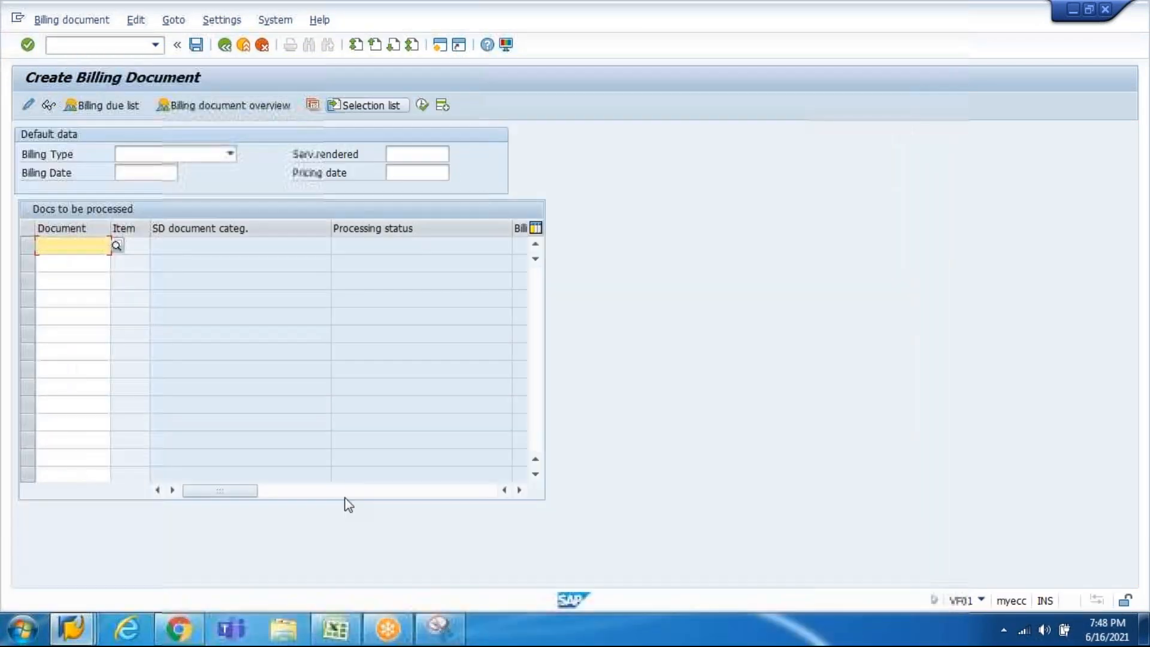
Step: In the Excel notes, move to the empty row below step 3
{"action": "left_click", "coordinate": [340, 635]}
{"action": "key", "text": "ctrl+Down"}
{"action": "key", "text": "Down"}
Step: Note 'Billing Doc# 90039868' in A1007 and add an 'Accounting Doc#' label in A1008
{"action": "type", "text": "Bill"}
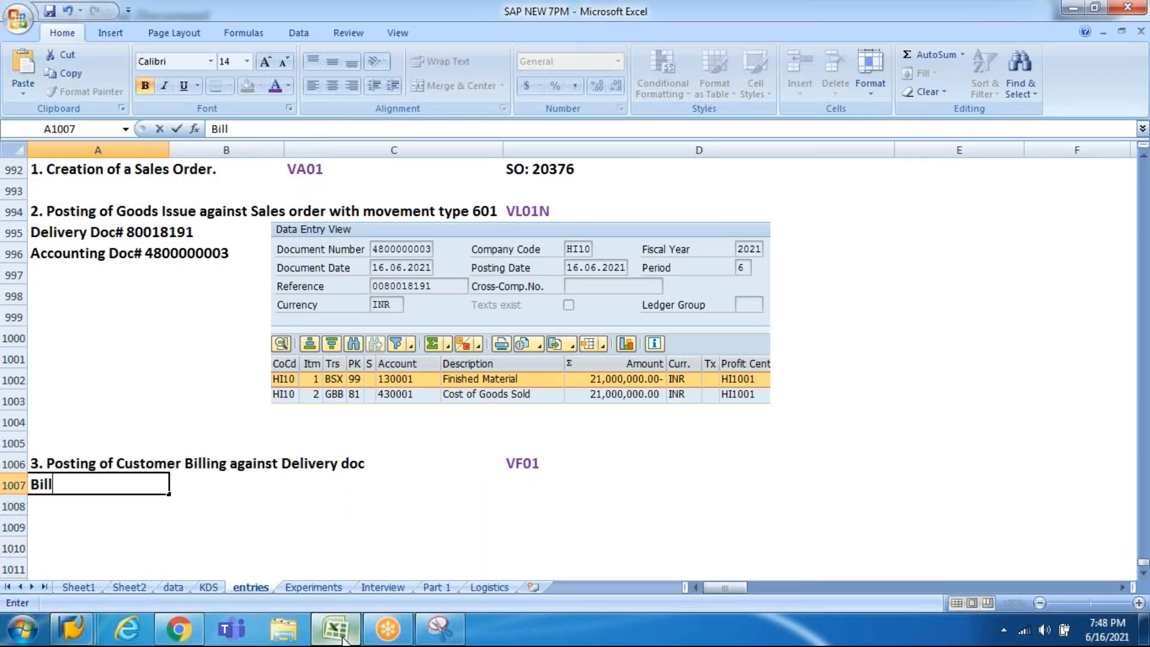
{"action": "type", "text": "ing Doc#"}
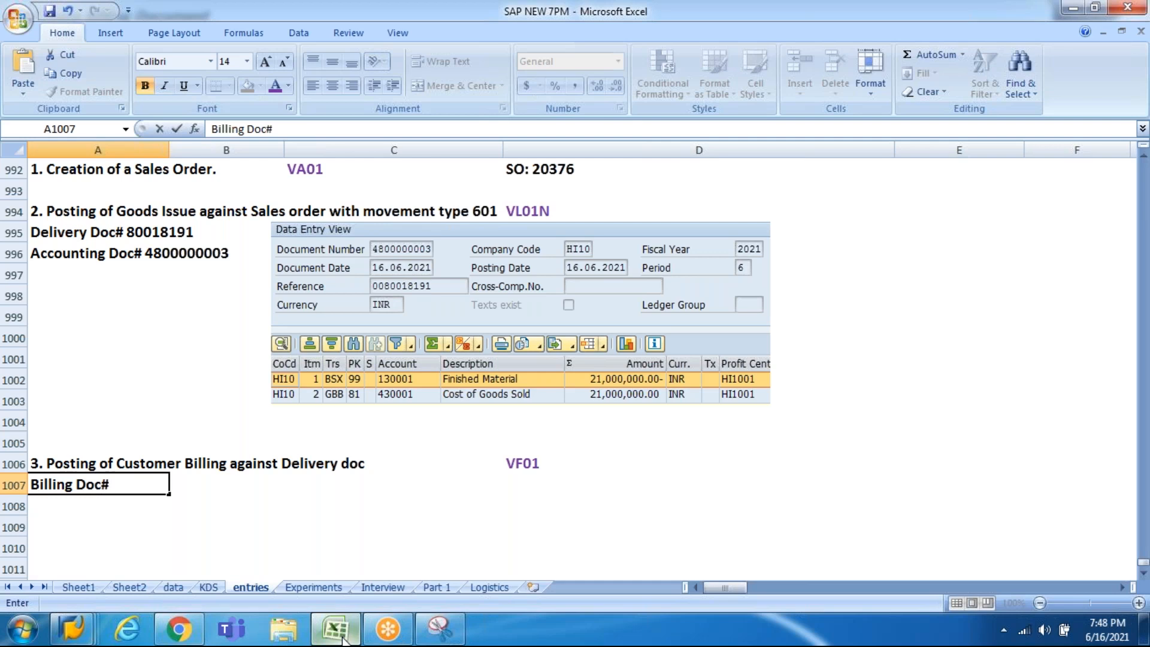
{"action": "key", "text": "ctrl+v"}
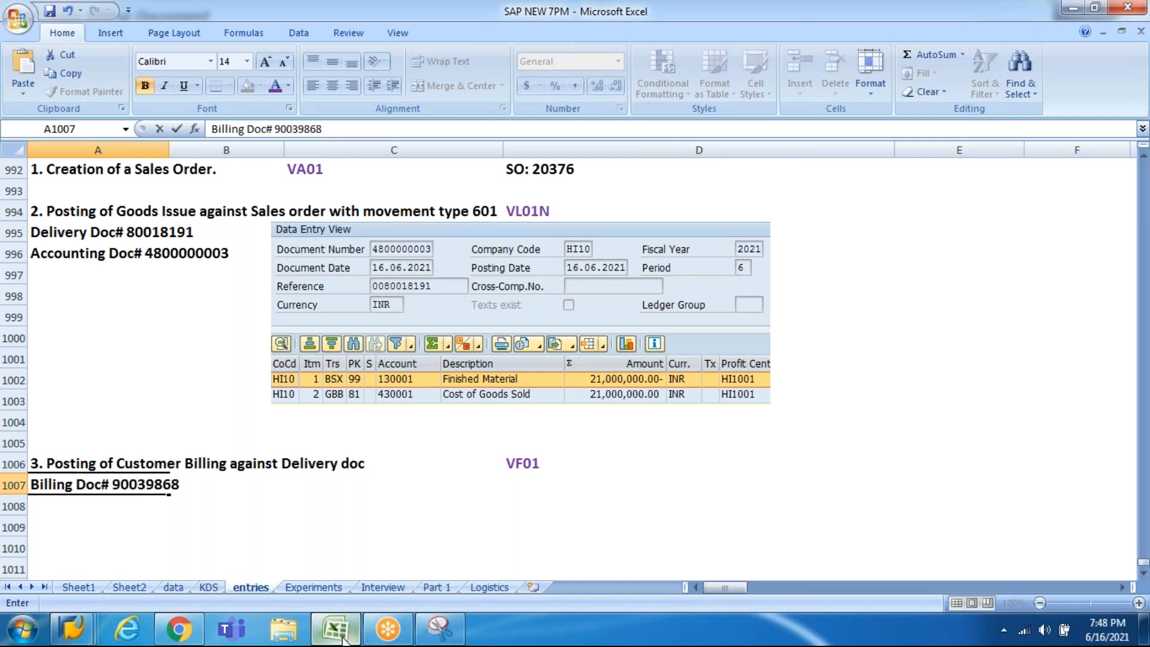
{"action": "key", "text": "Return"}
{"action": "key", "text": "alt+Tab"}
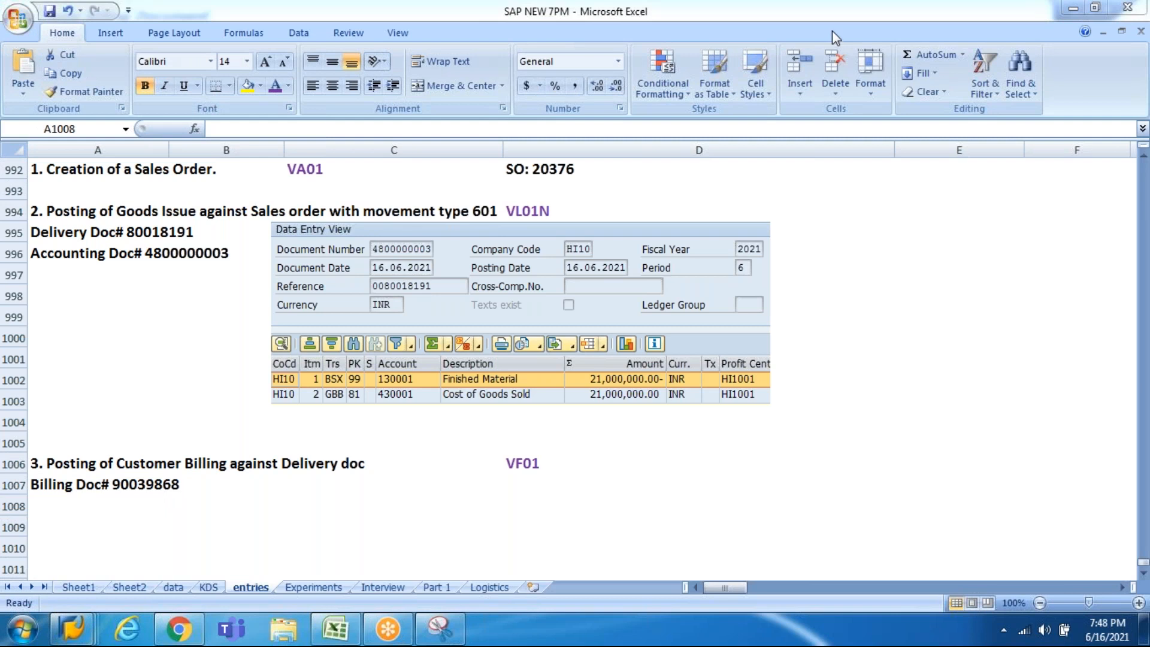
{"action": "key", "text": "alt+Tab"}
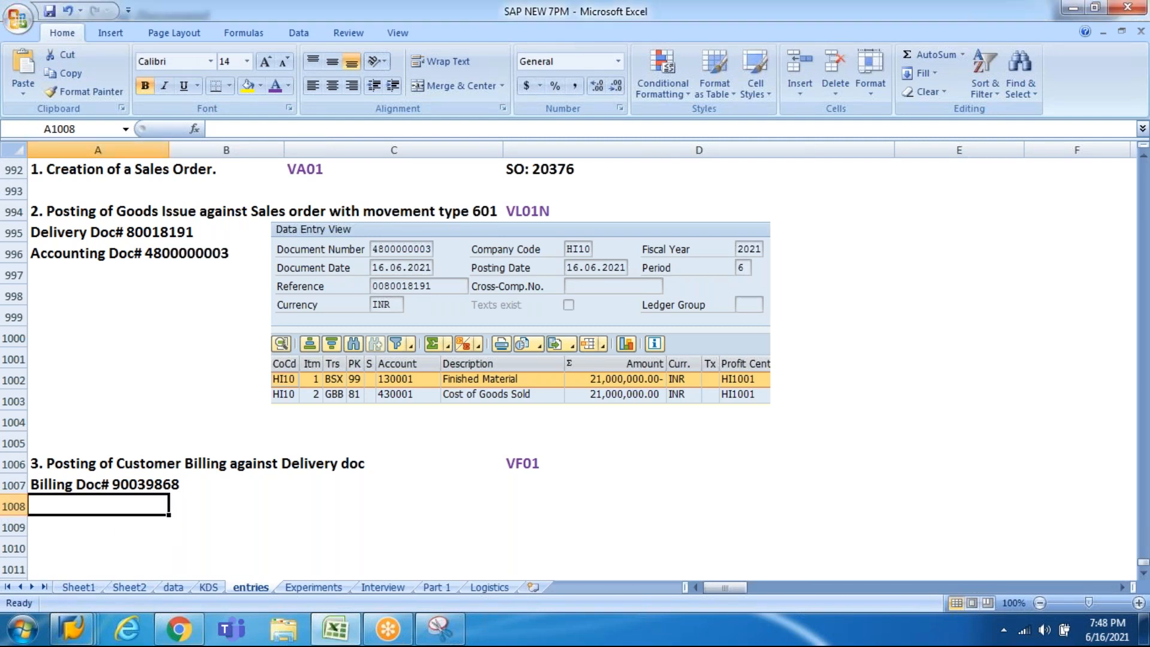
{"action": "type", "text": "Accou"}
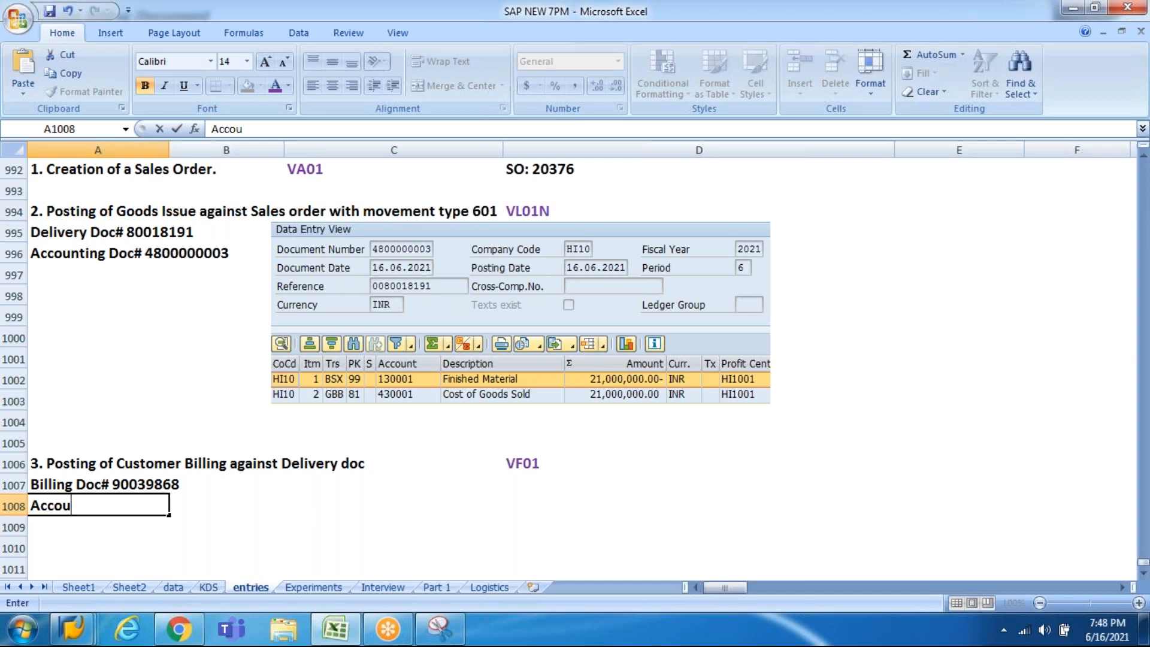
{"action": "type", "text": "nting Doc#"}
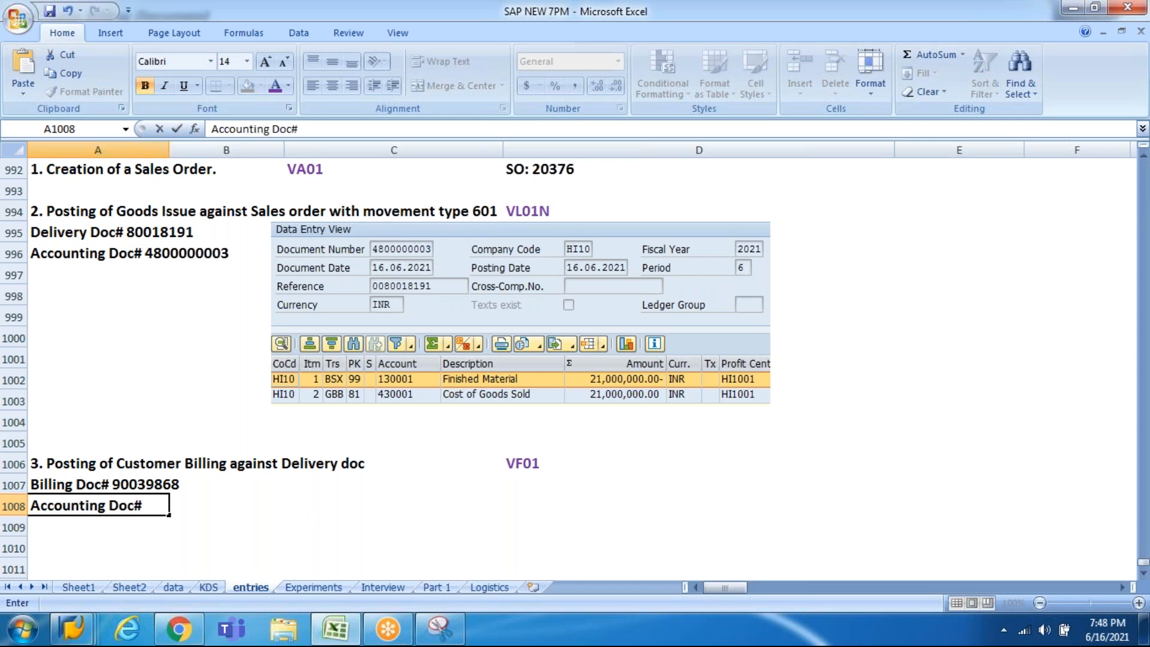
{"action": "key", "text": "Return"}
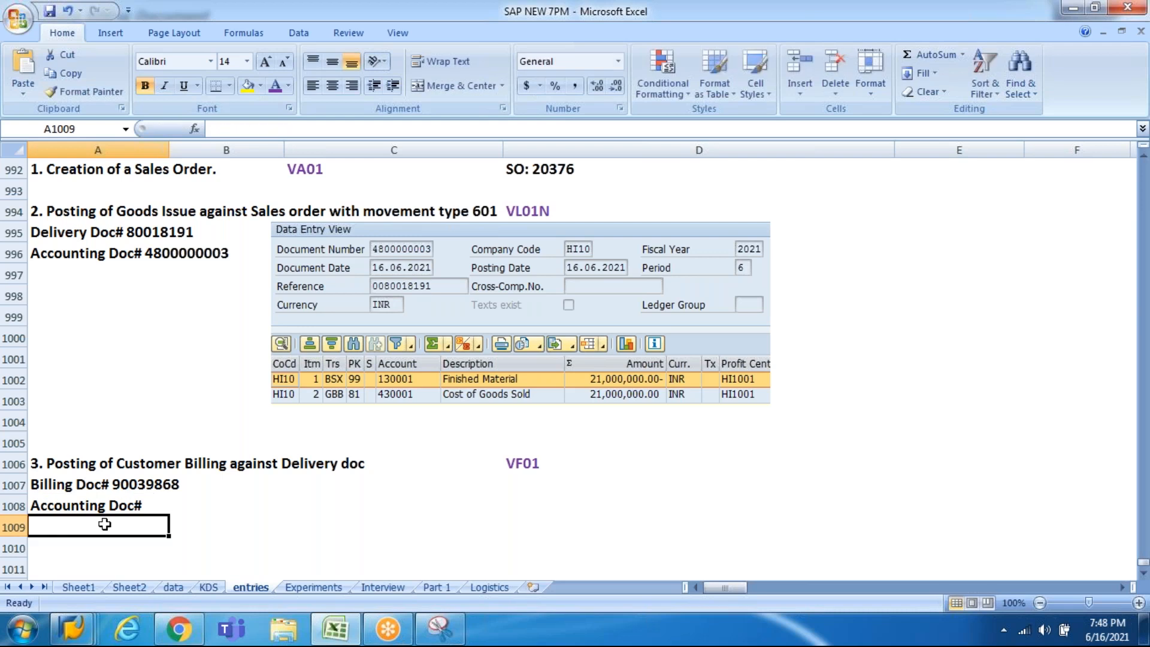
{"action": "left_click", "coordinate": [72, 629]}
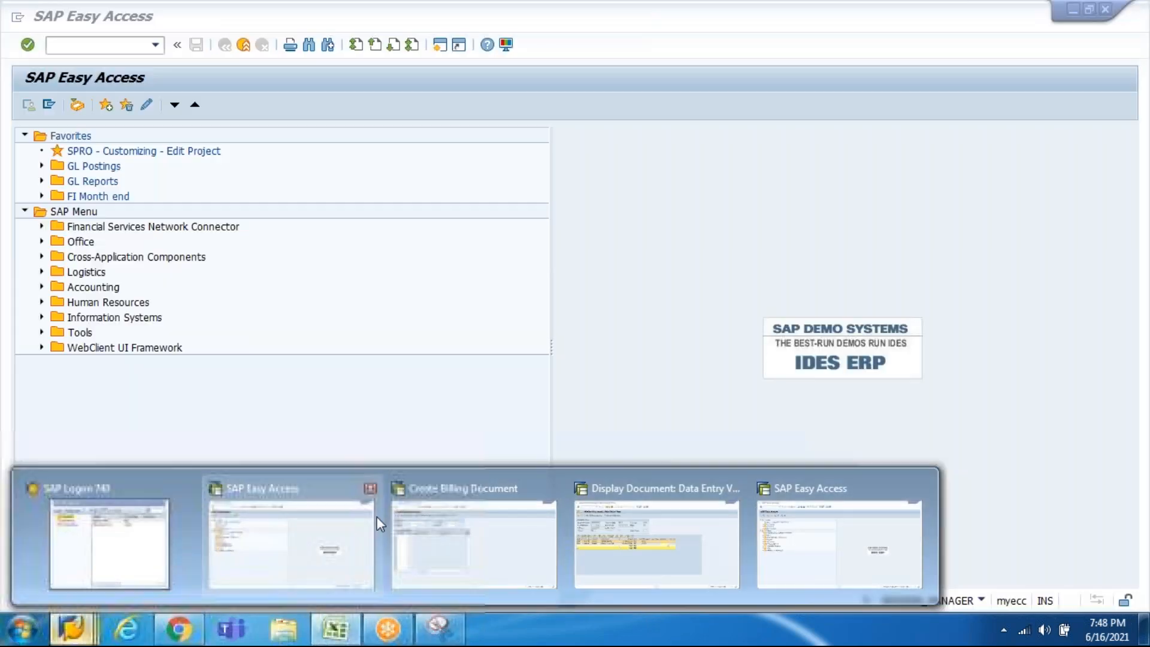
Step: Open billing document 90039868 in Change Billing Document (VF02)
{"action": "left_click", "coordinate": [412, 536]}
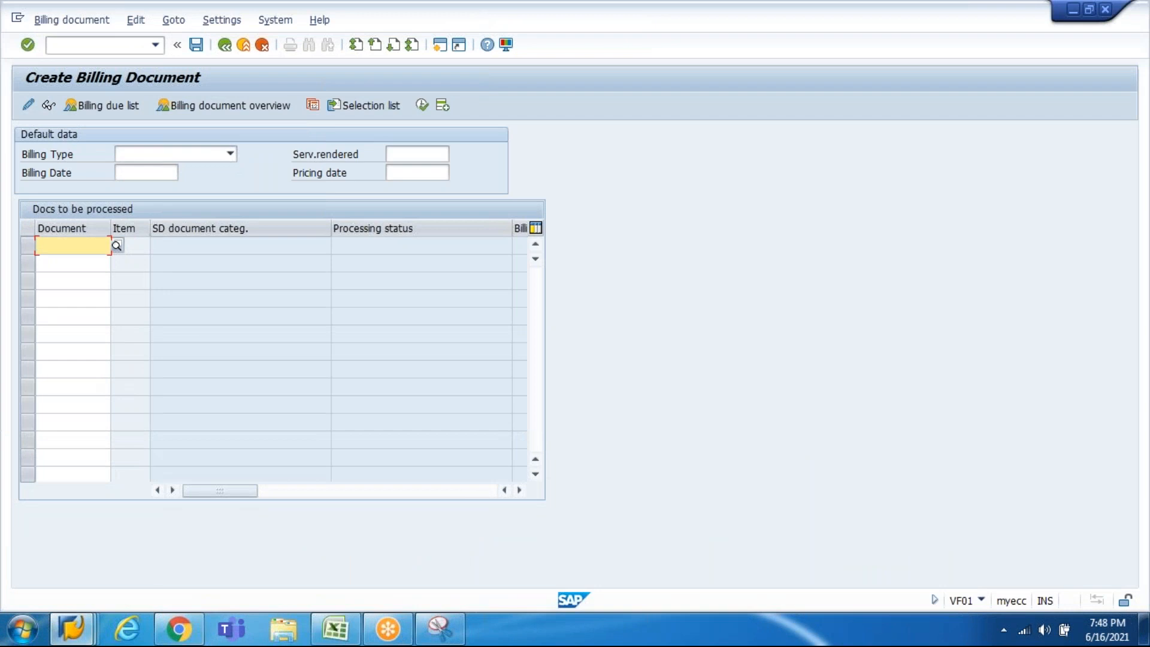
{"action": "left_click", "coordinate": [69, 20]}
{"action": "left_click", "coordinate": [65, 60]}
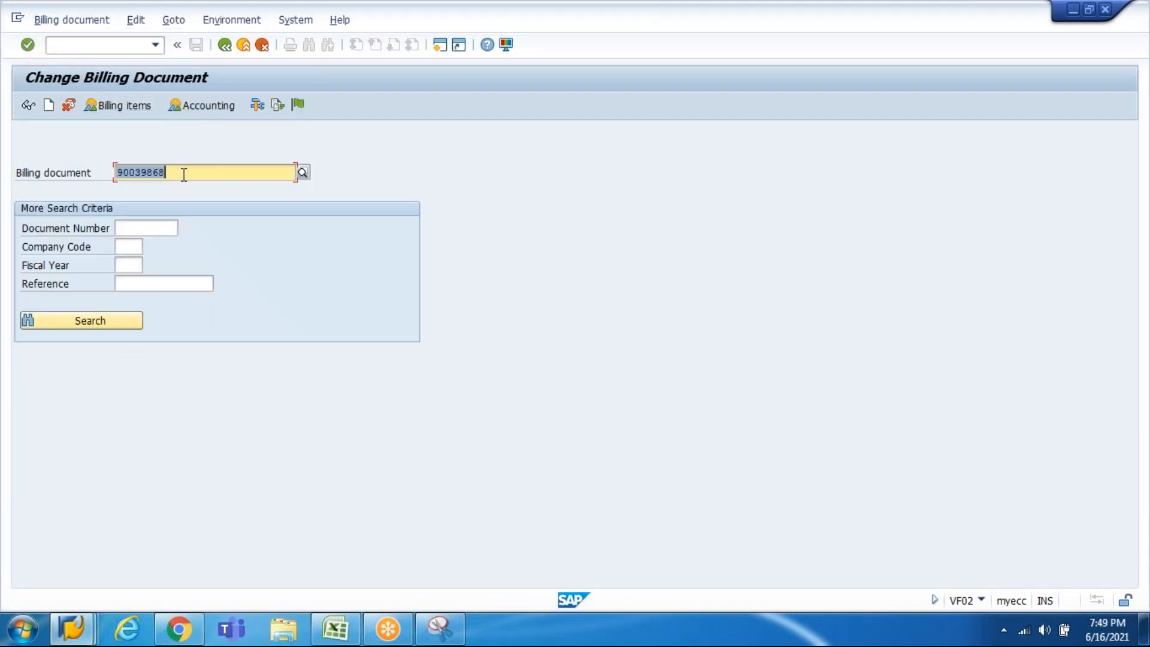
{"action": "left_click", "coordinate": [299, 107]}
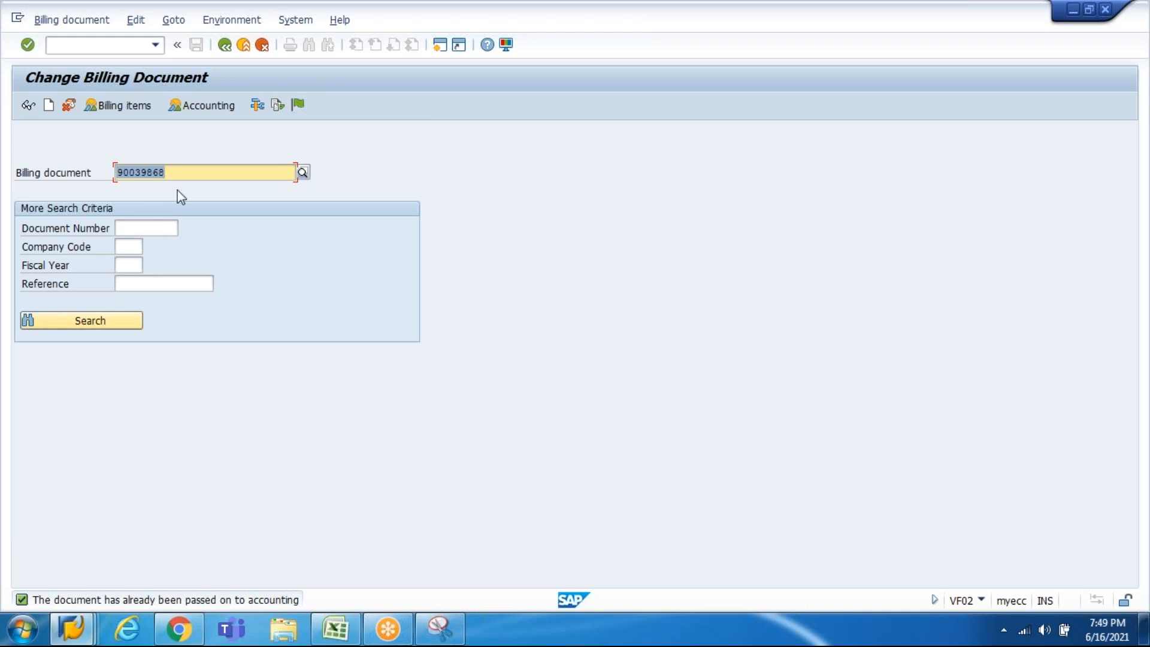
{"action": "left_click", "coordinate": [204, 107]}
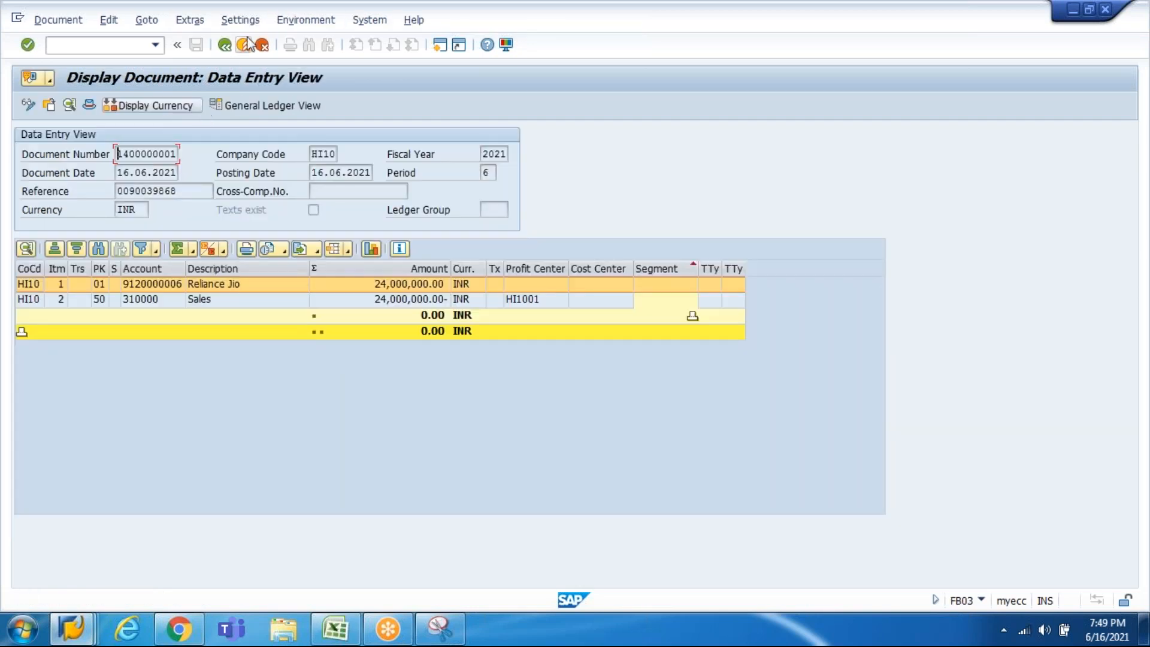
{"action": "left_click", "coordinate": [225, 46]}
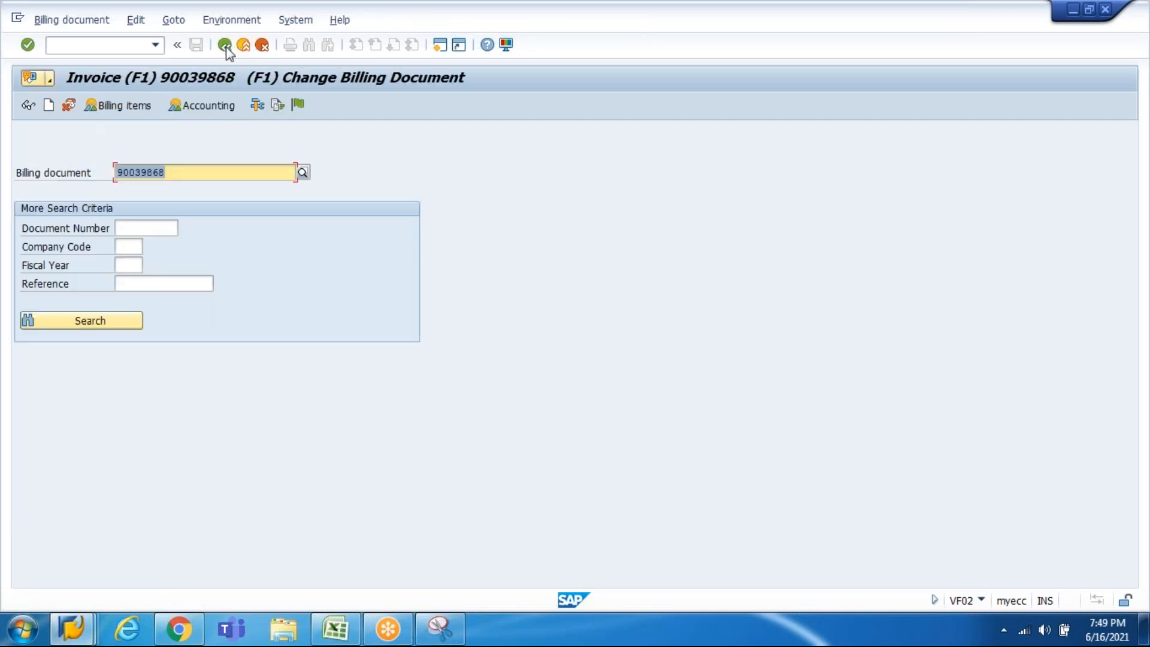
{"action": "left_click", "coordinate": [206, 110]}
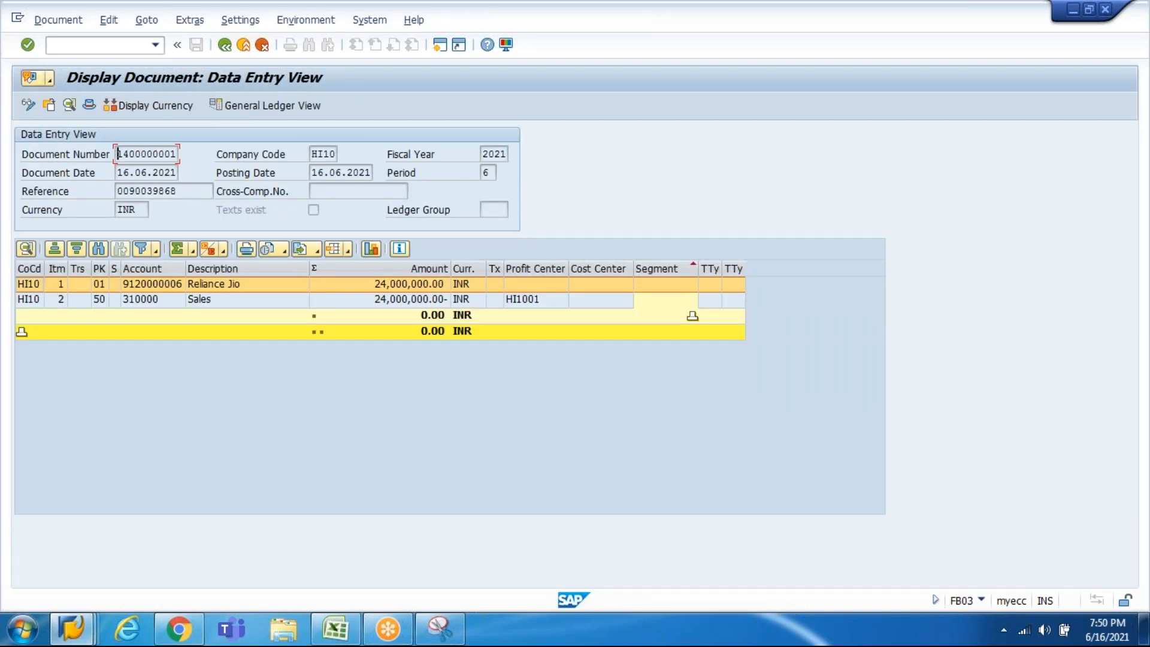
{"action": "double_click", "coordinate": [146, 155]}
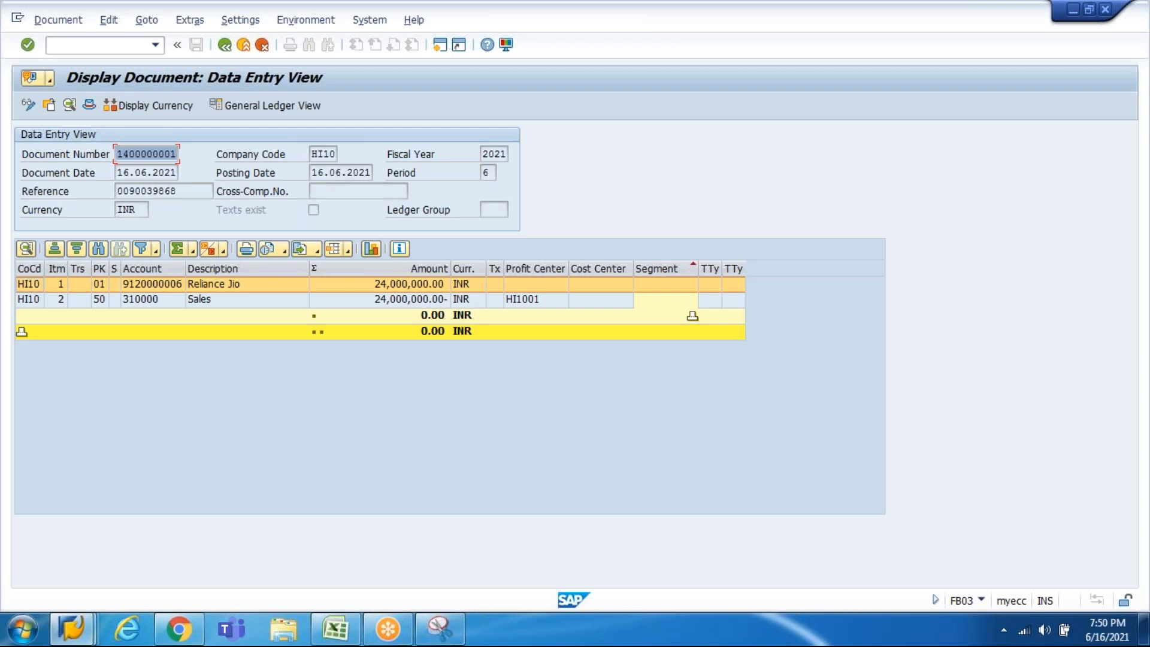
{"action": "key", "text": "ctrl+c"}
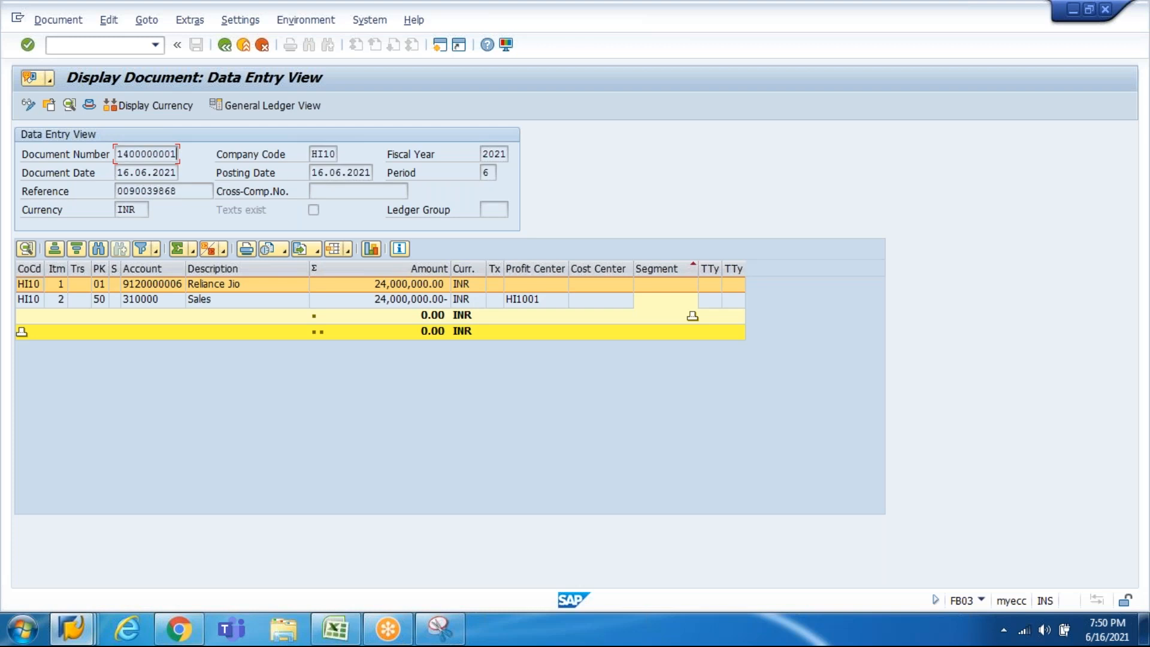
{"action": "left_click", "coordinate": [334, 628]}
{"action": "key", "text": "Up"}
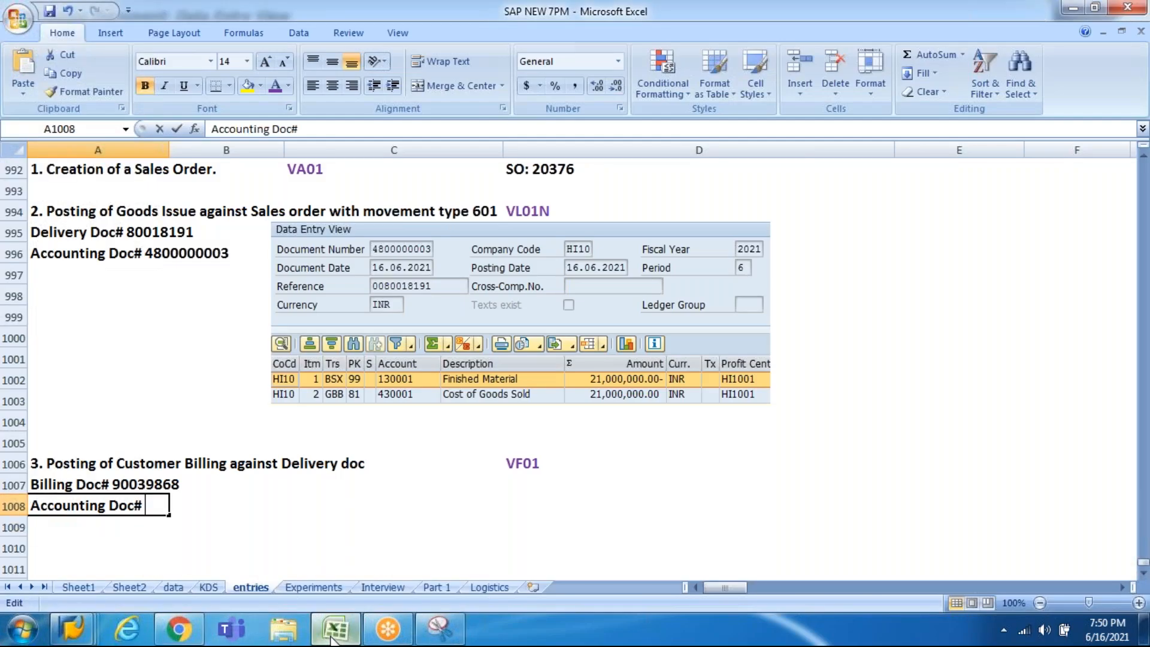
{"action": "key", "text": "F2"}
{"action": "key", "text": "ctrl+v"}
{"action": "key", "text": "Return"}
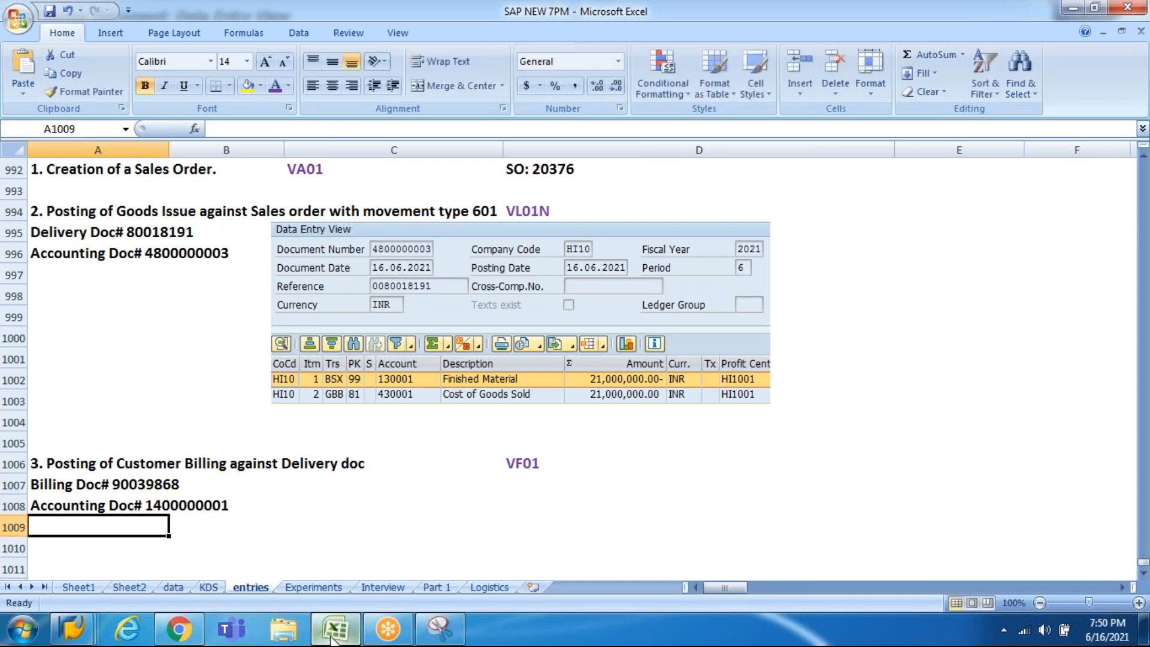
Step: Narrow the Description and Amount columns and compare the General Ledger and Other Ledger views
{"action": "left_click", "coordinate": [332, 638]}
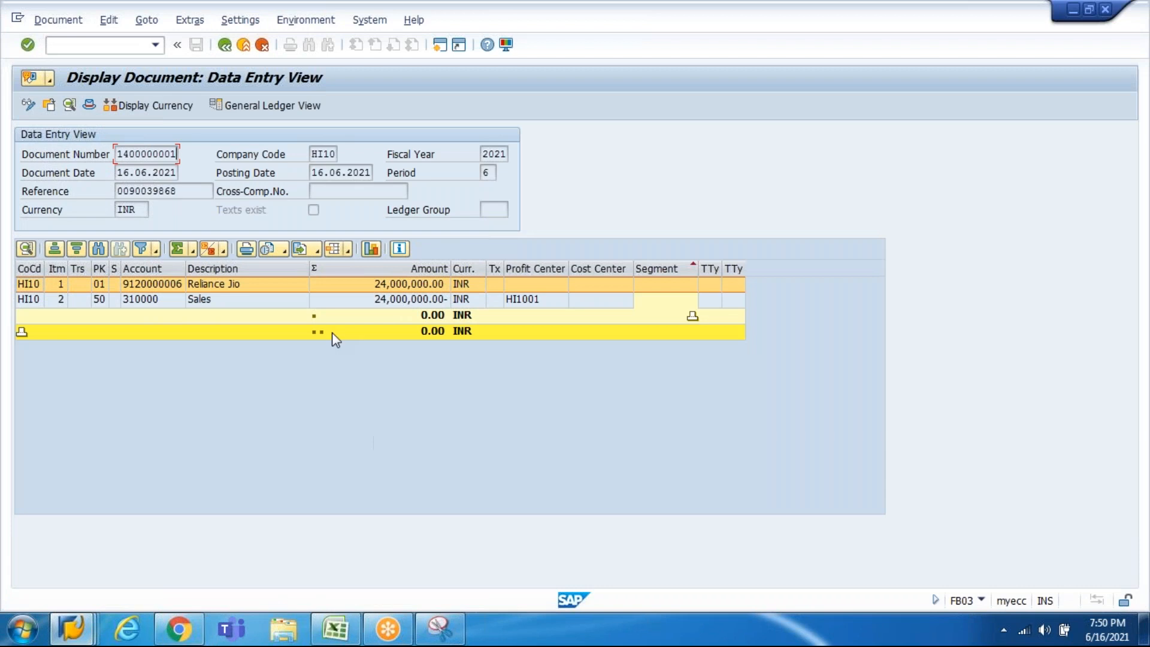
{"action": "left_click_drag", "start_coordinate": [309, 265], "coordinate": [273, 265]}
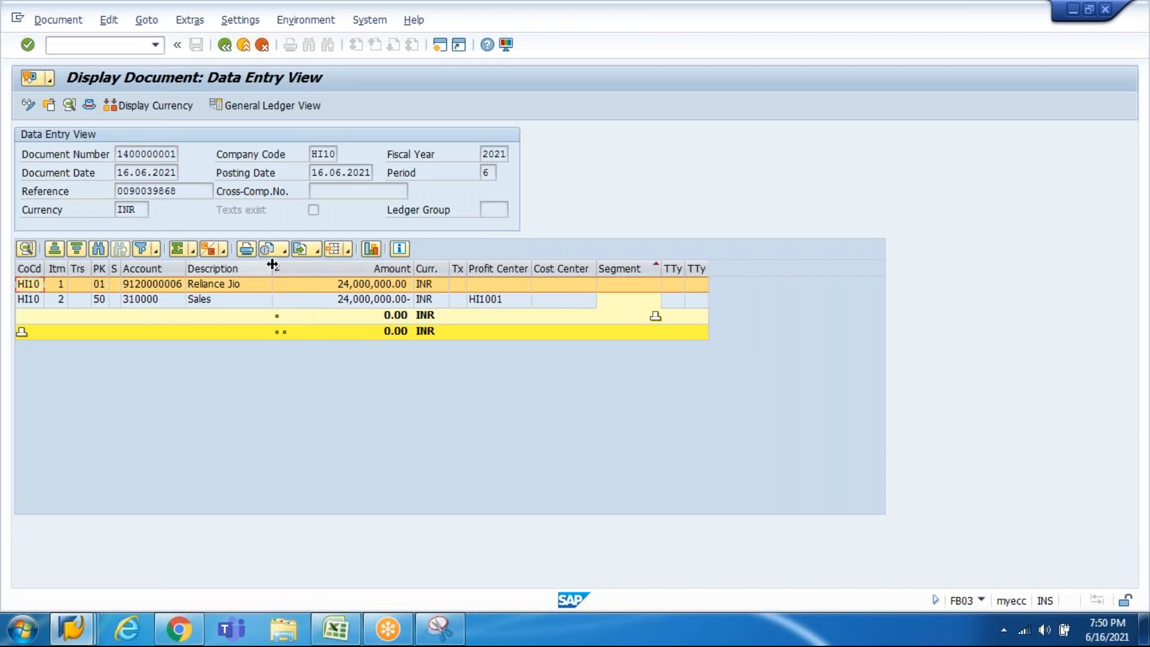
{"action": "left_click_drag", "start_coordinate": [413, 267], "coordinate": [384, 268]}
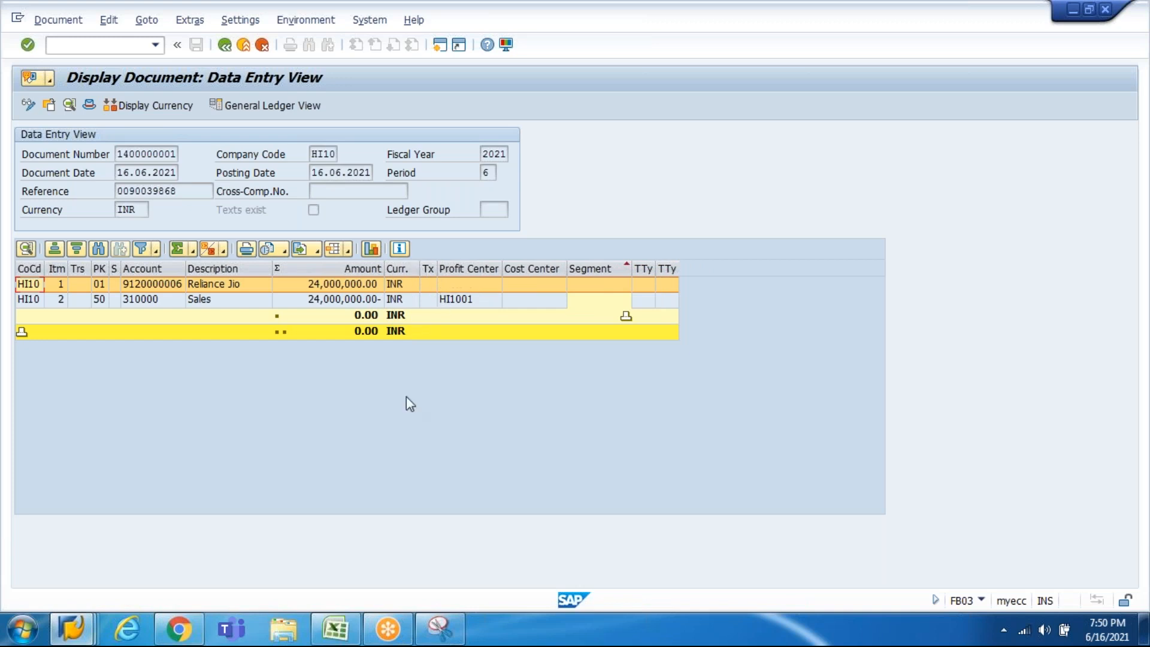
{"action": "left_click", "coordinate": [274, 102]}
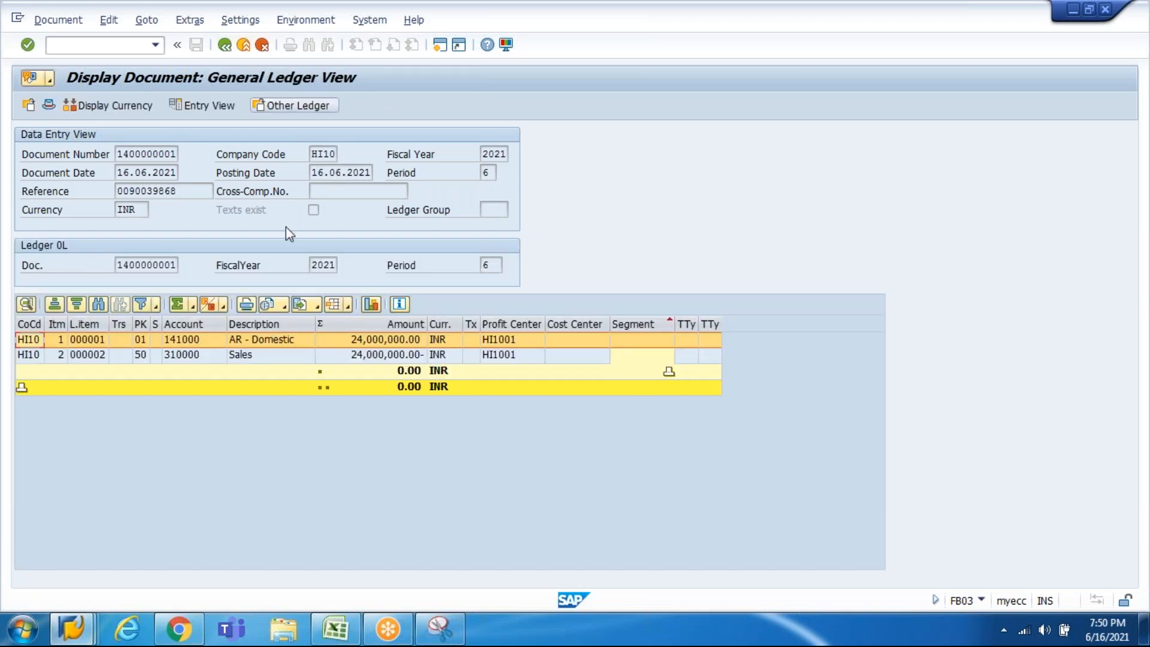
{"action": "left_click", "coordinate": [276, 106]}
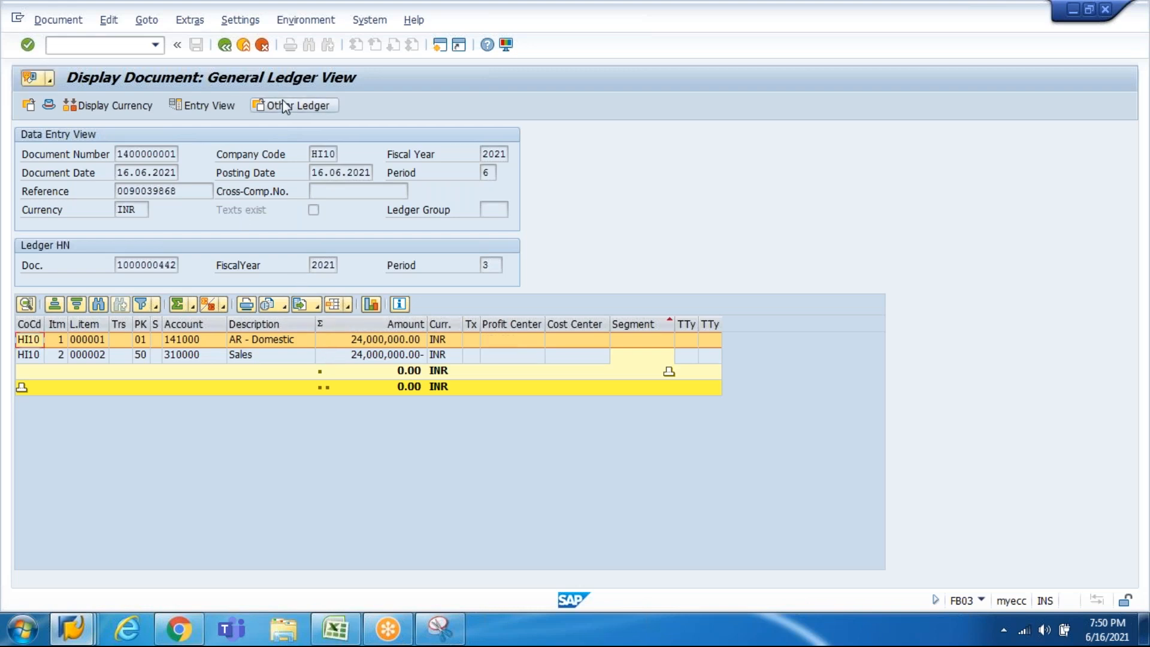
{"action": "left_click", "coordinate": [205, 107]}
{"action": "left_click_drag", "start_coordinate": [385, 268], "coordinate": [369, 269]}
{"action": "left_click", "coordinate": [440, 639]}
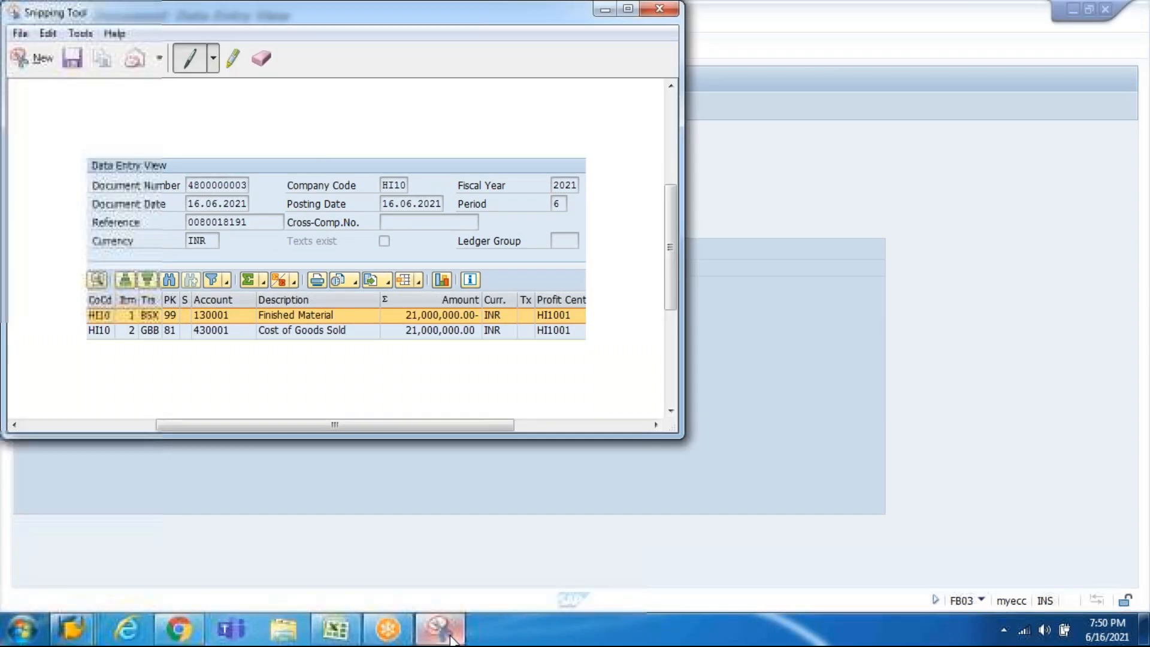
{"action": "left_click", "coordinate": [39, 54]}
{"action": "left_click_drag", "start_coordinate": [14, 126], "coordinate": [523, 312]}
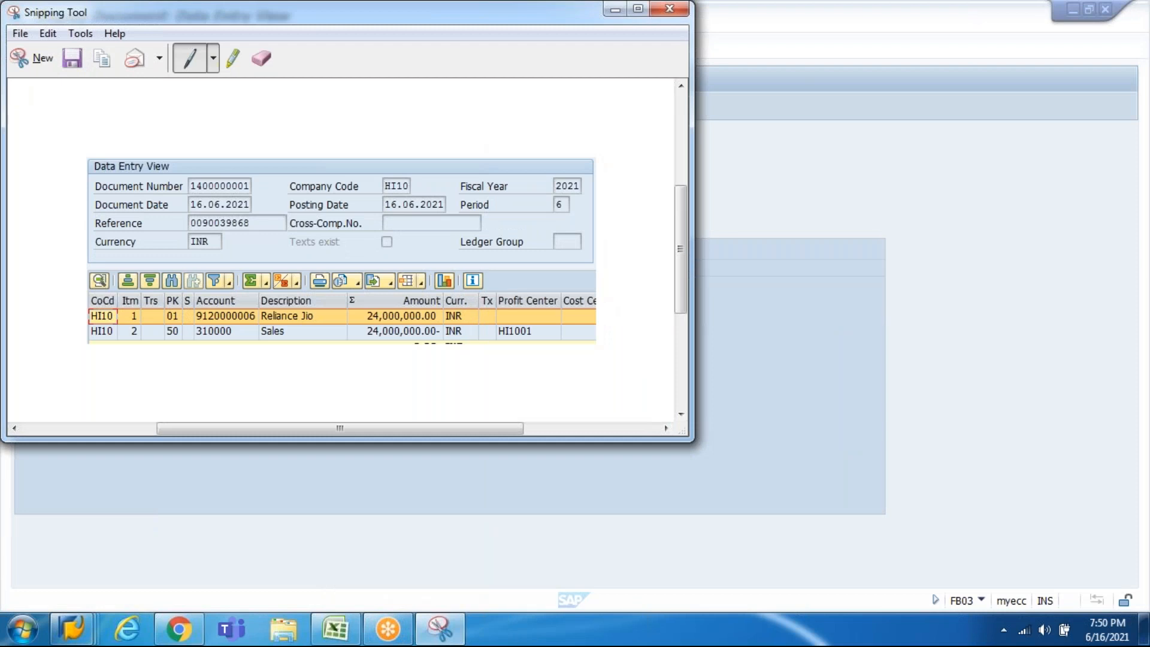
{"action": "left_click", "coordinate": [335, 628]}
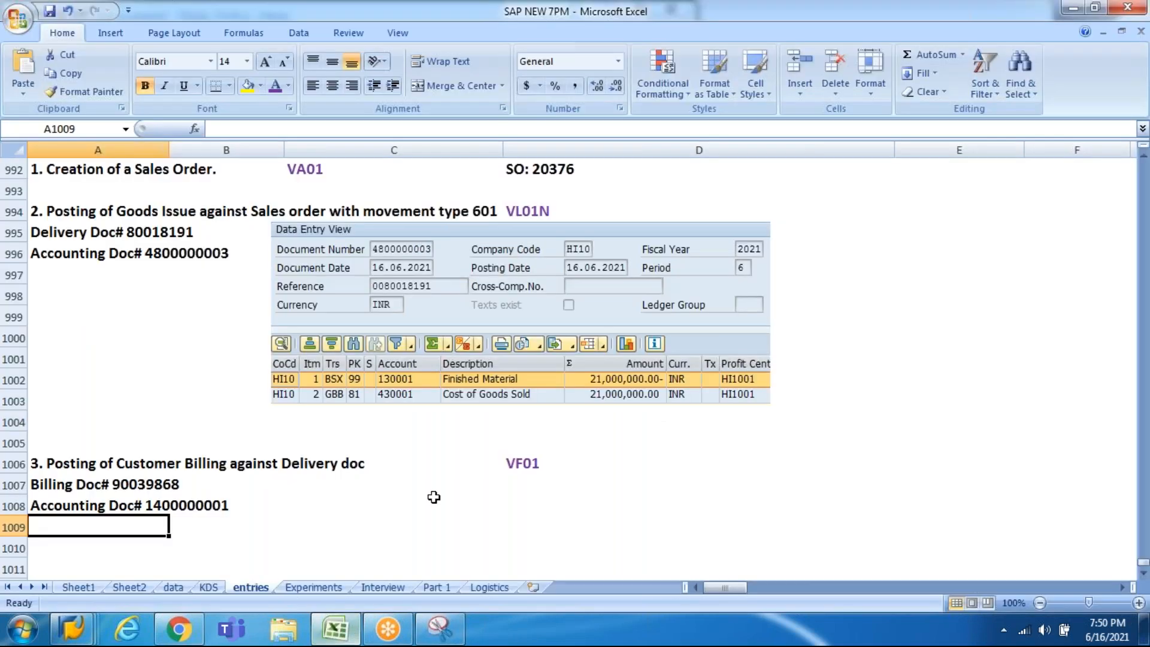
{"action": "key", "text": "Up"}
{"action": "key", "text": "Right"}
{"action": "key", "text": "Right"}
{"action": "key", "text": "Right"}
{"action": "key", "text": "Left"}
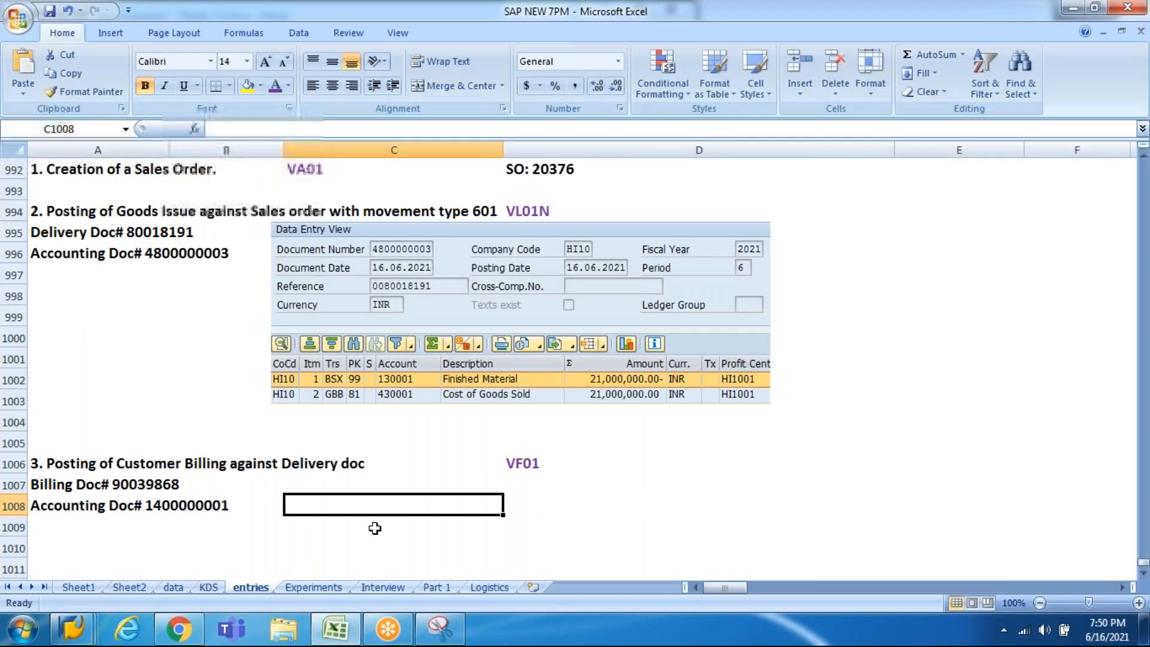
{"action": "key", "text": "ctrl+v"}
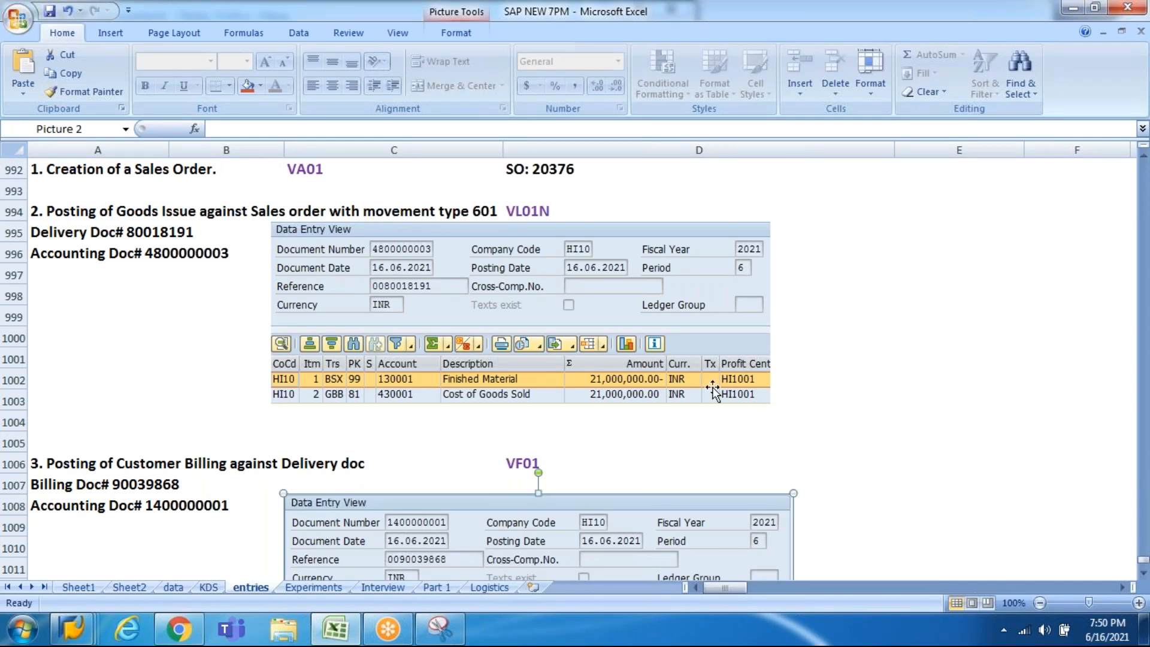
{"action": "left_click", "coordinate": [722, 442]}
{"action": "left_click", "coordinate": [1144, 575]}
{"action": "left_click", "coordinate": [1144, 575]}
{"action": "left_click", "coordinate": [1144, 575]}
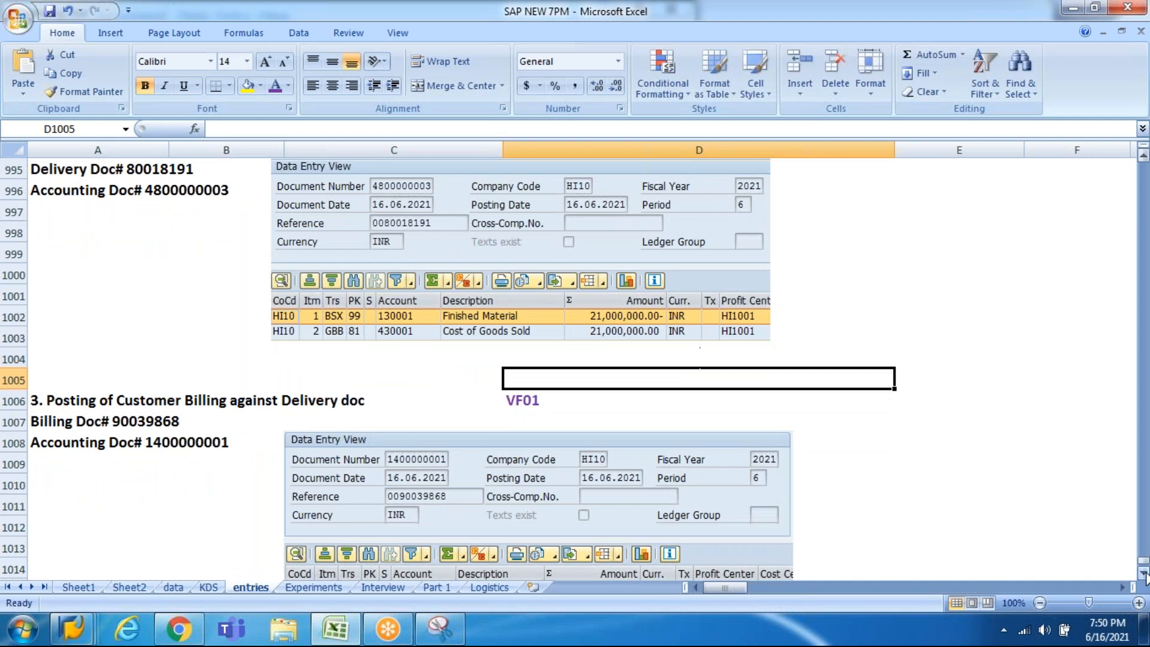
{"action": "left_click", "coordinate": [1144, 575]}
{"action": "left_click", "coordinate": [1144, 575]}
{"action": "left_click", "coordinate": [1144, 575]}
{"action": "left_click", "coordinate": [1144, 574]}
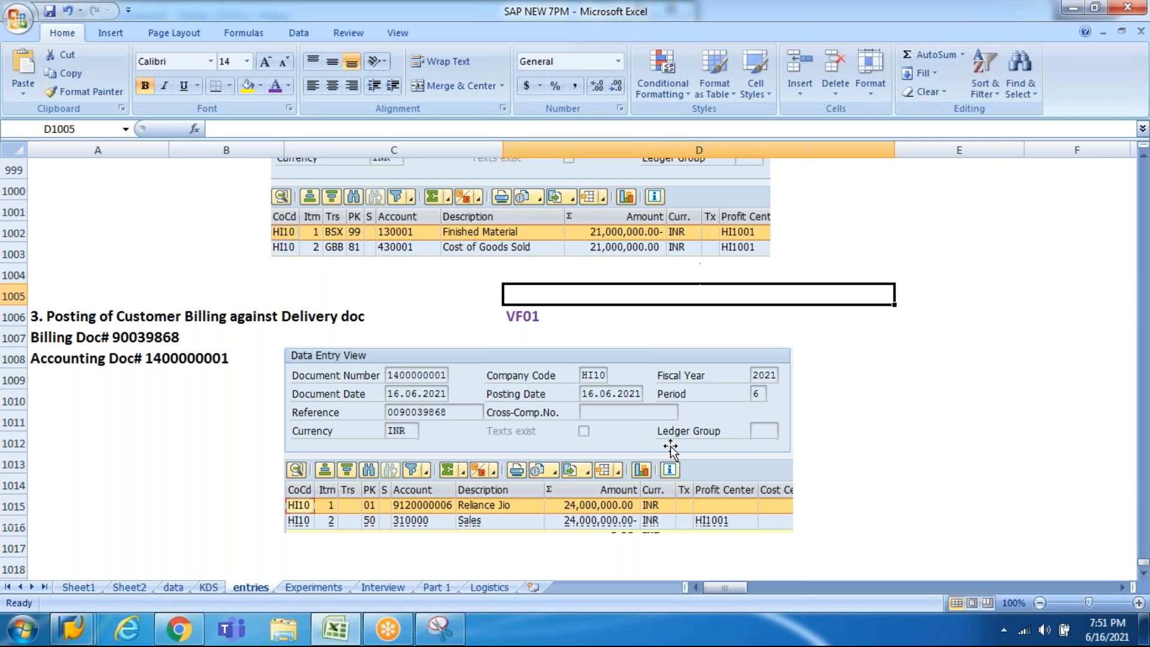
Step: Enter the note 'profit = Sales - COGS' in cell A1019 below the snapshot
{"action": "key", "text": "Home"}
{"action": "key", "text": "Down"}
{"action": "key", "text": "Down"}
{"action": "key", "text": "Down"}
{"action": "key", "text": "Down"}
{"action": "key", "text": "Down"}
{"action": "key", "text": "Down"}
{"action": "key", "text": "Down"}
{"action": "key", "text": "Down"}
{"action": "key", "text": "Down"}
{"action": "key", "text": "Down"}
{"action": "key", "text": "Down"}
{"action": "key", "text": "Down"}
{"action": "key", "text": "Down"}
{"action": "key", "text": "Down"}
{"action": "key", "text": "Down"}
{"action": "key", "text": "Down"}
{"action": "key", "text": "Down"}
{"action": "key", "text": "Down"}
{"action": "key", "text": "Down"}
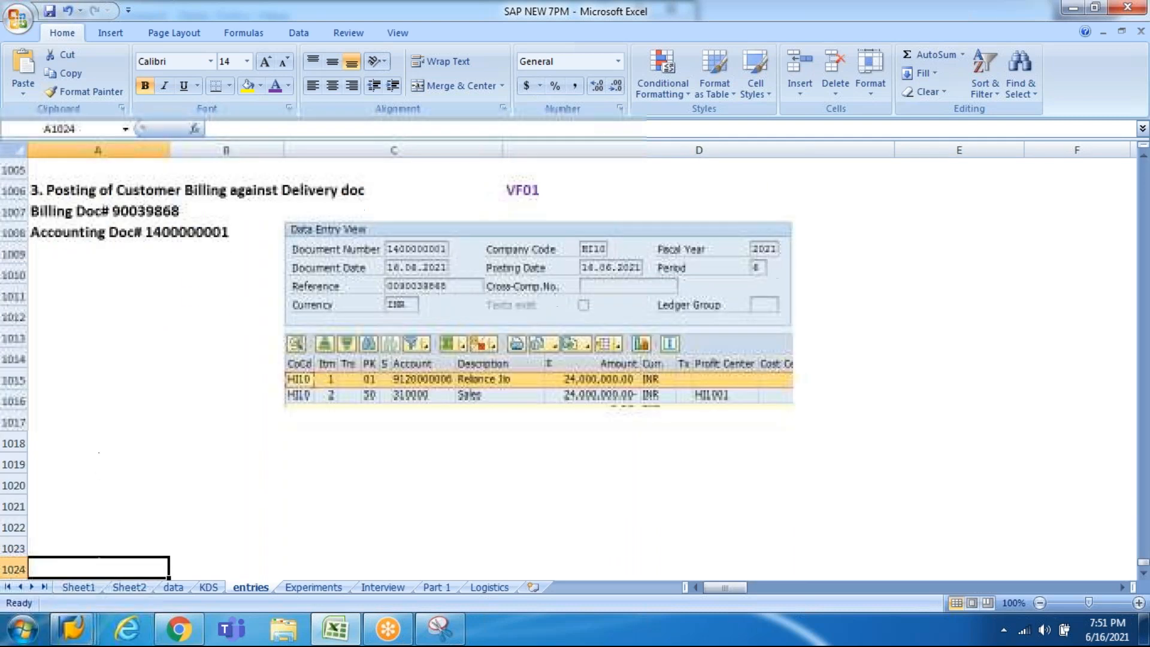
{"action": "key", "text": "Down"}
{"action": "key", "text": "Up"}
{"action": "key", "text": "Up"}
{"action": "key", "text": "Up"}
{"action": "key", "text": "Up"}
{"action": "key", "text": "Up"}
{"action": "key", "text": "Up"}
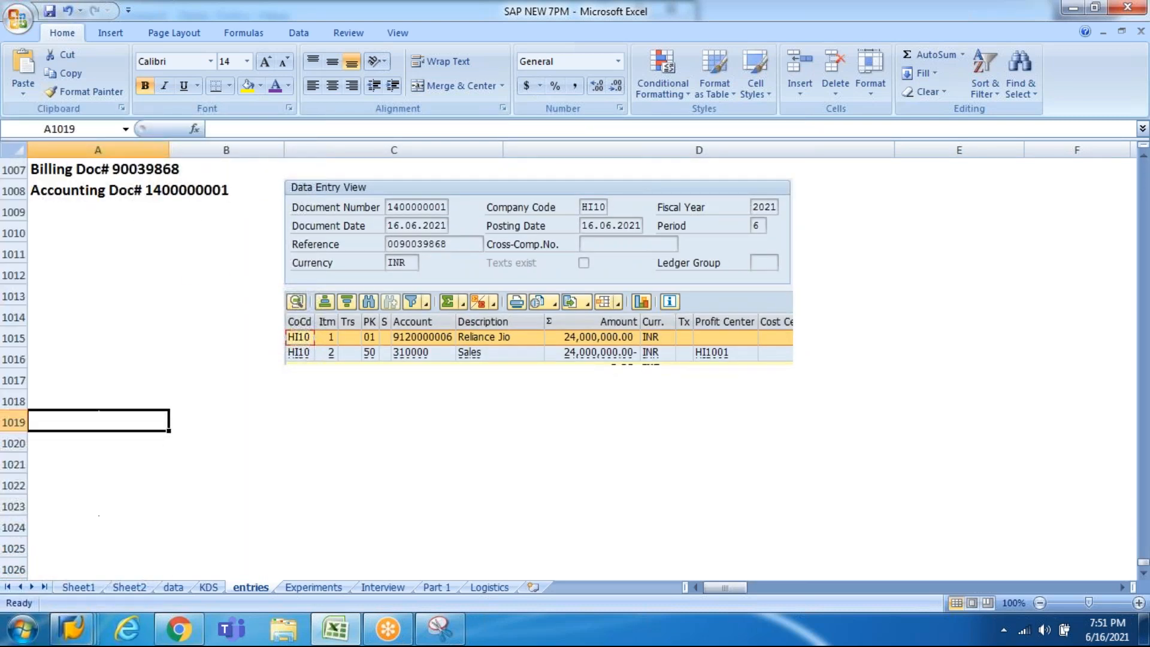
{"action": "type", "text": "profit"}
{"action": "type", "text": " = Sales"}
{"action": "type", "text": " - VP"}
{"action": "key", "text": "BackSpace"}
{"action": "key", "text": "BackSpace"}
{"action": "type", "text": "COGS"}
{"action": "key", "text": "Return"}
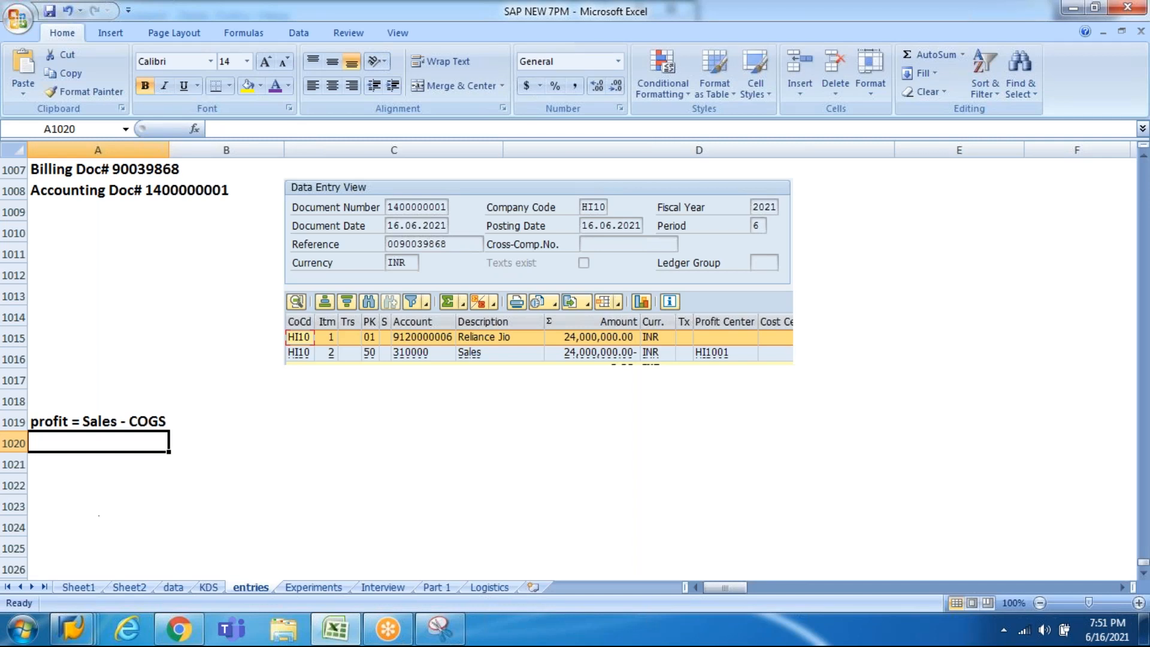
Step: Capitalise the note so cell A1019 reads 'Profit = Sales - COGS'
{"action": "key", "text": "Up"}
{"action": "key", "text": "F2"}
{"action": "key", "text": "ctrl+Left"}
{"action": "key", "text": "ctrl+Left"}
{"action": "key", "text": "ctrl+Left"}
{"action": "key", "text": "Home"}
{"action": "key", "text": "shift+Right"}
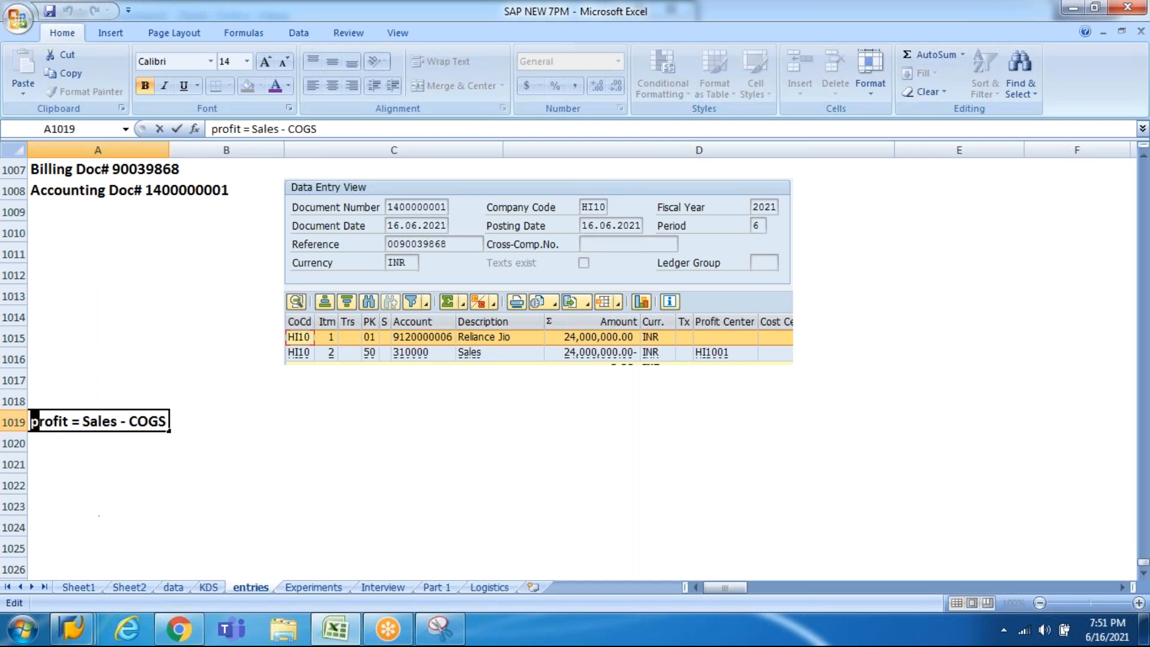
{"action": "type", "text": "P"}
{"action": "key", "text": "Return"}
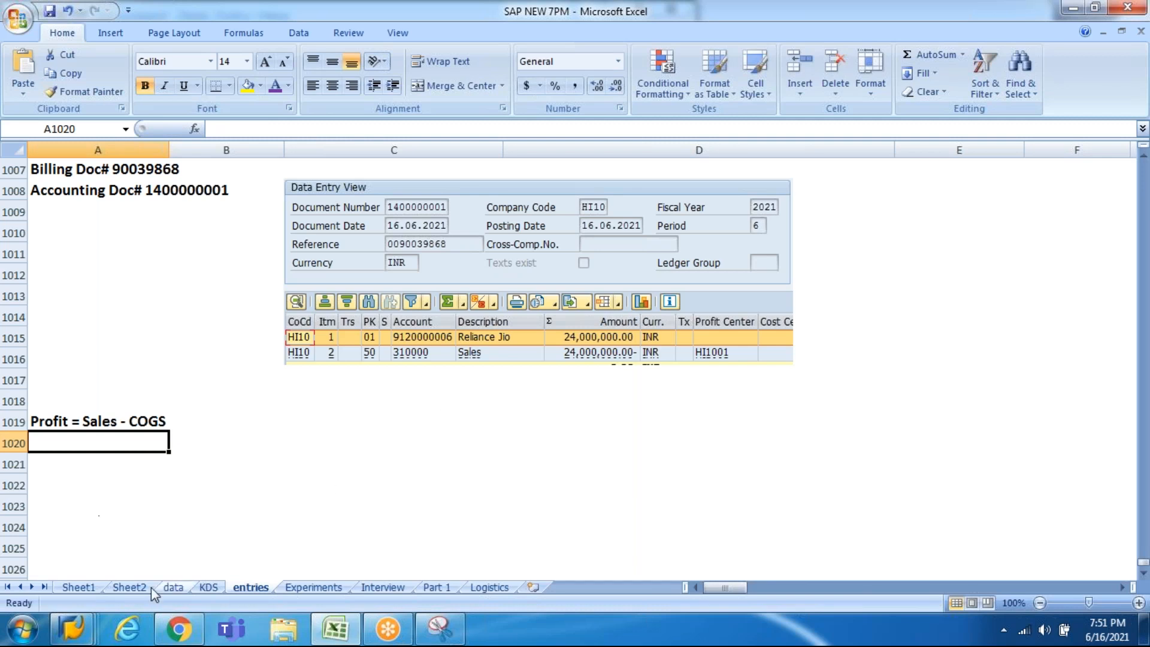
{"action": "left_click", "coordinate": [90, 634]}
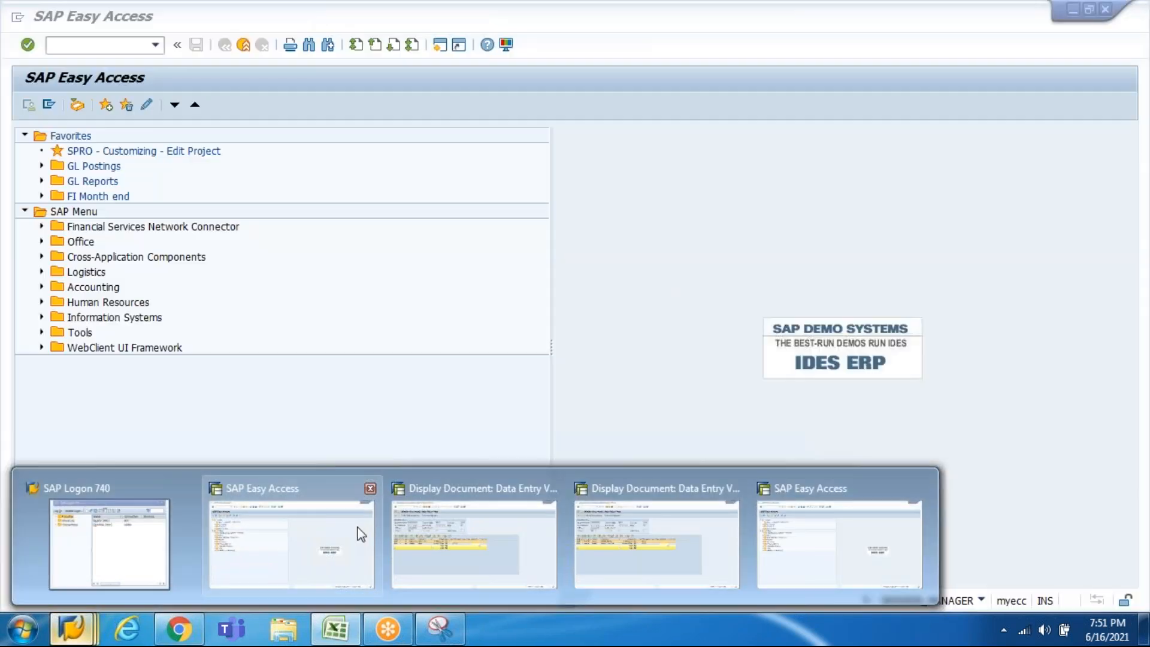
Step: Start SPRO from SAP Easy Access and display the SAP Reference IMG
{"action": "left_click", "coordinate": [359, 532]}
{"action": "type", "text": "spro"}
{"action": "key", "text": "Return"}
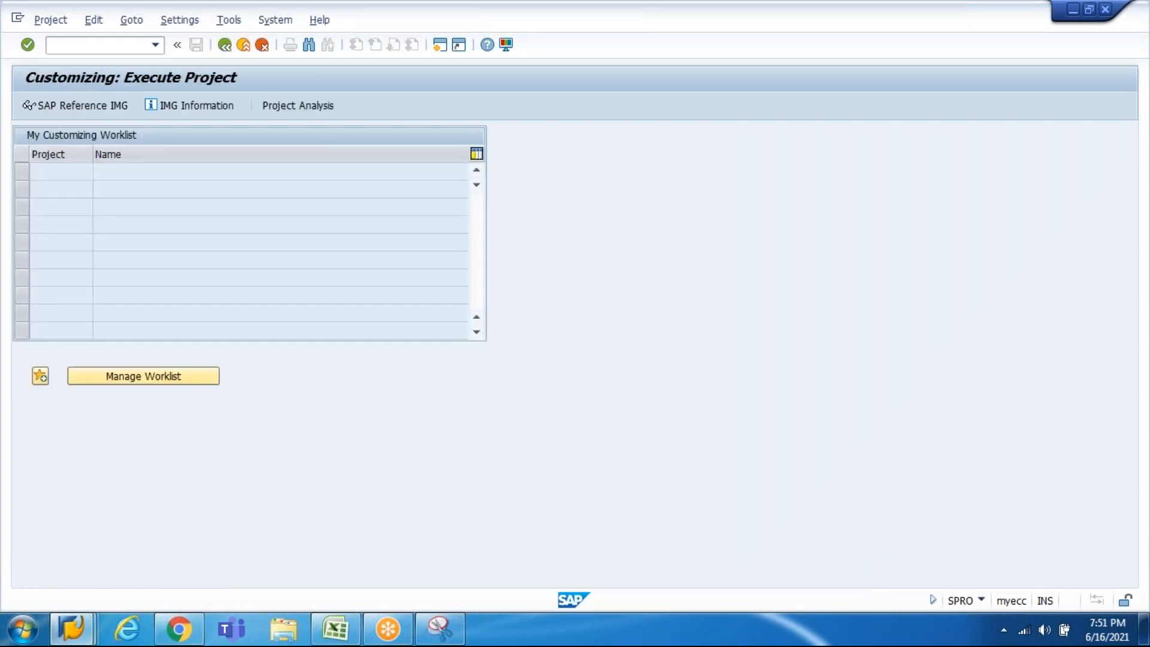
{"action": "key", "text": "F5"}
Step: Expand Sales and Distribution > Billing > Billing Documents and run Define Billing Types
{"action": "left_click", "coordinate": [153, 393]}
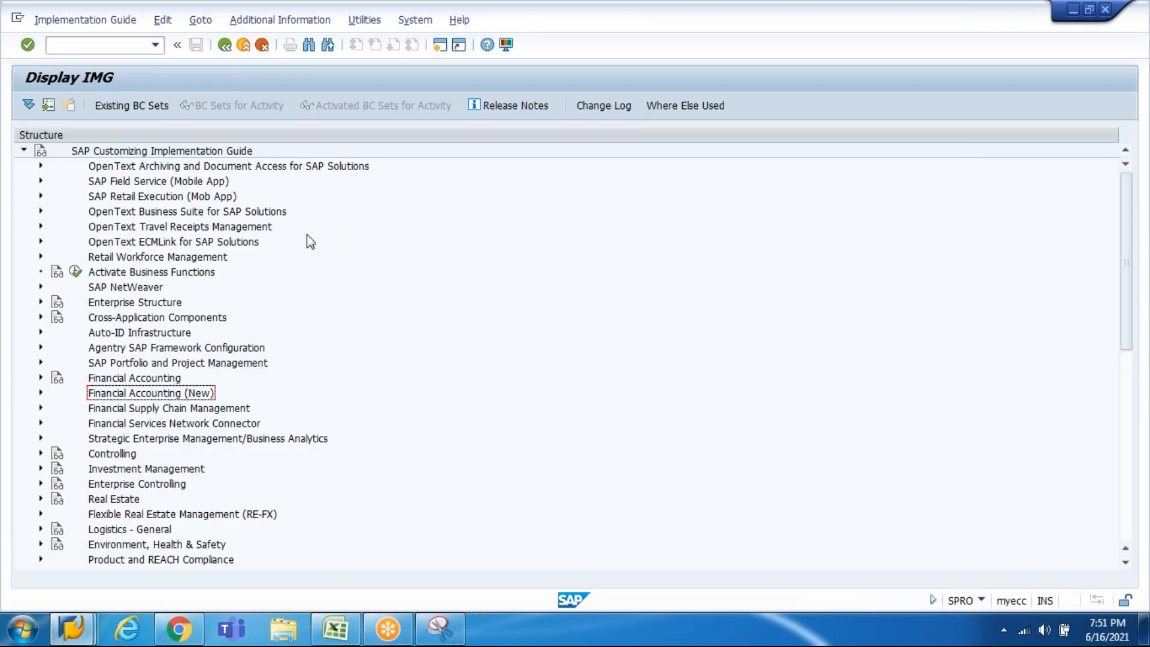
{"action": "key", "text": "Down"}
{"action": "key", "text": "Down"}
{"action": "key", "text": "Down"}
{"action": "key", "text": "Down"}
{"action": "key", "text": "Down"}
{"action": "key", "text": "Down"}
{"action": "key", "text": "Down"}
{"action": "key", "text": "Down"}
{"action": "key", "text": "Down"}
{"action": "key", "text": "Down"}
{"action": "key", "text": "Down"}
{"action": "key", "text": "Down"}
{"action": "key", "text": "Down"}
{"action": "key", "text": "Down"}
{"action": "key", "text": "Down"}
{"action": "key", "text": "Down"}
{"action": "key", "text": "Down"}
{"action": "key", "text": "Down"}
{"action": "key", "text": "Down"}
{"action": "key", "text": "Down"}
{"action": "key", "text": "Down"}
{"action": "key", "text": "Down"}
{"action": "key", "text": "Down"}
{"action": "key", "text": "Down"}
{"action": "key", "text": "Down"}
{"action": "key", "text": "Up"}
{"action": "key", "text": "Up"}
{"action": "key", "text": "Up"}
{"action": "key", "text": "Up"}
{"action": "key", "text": "Up"}
{"action": "key", "text": "Up"}
{"action": "key", "text": "Up"}
{"action": "key", "text": "Up"}
{"action": "key", "text": "Up"}
{"action": "key", "text": "Up"}
{"action": "key", "text": "Up"}
{"action": "key", "text": "Up"}
{"action": "key", "text": "Up"}
{"action": "key", "text": "Down"}
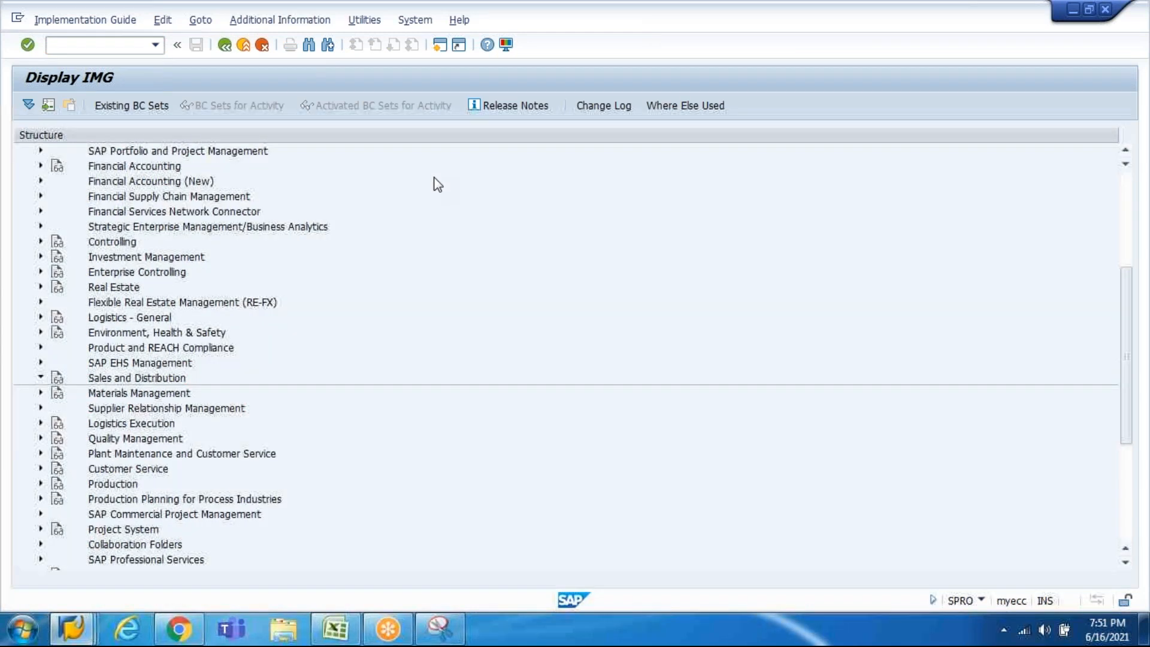
{"action": "key", "text": "Right"}
{"action": "key", "text": "Down"}
{"action": "key", "text": "Down"}
{"action": "key", "text": "Down"}
{"action": "key", "text": "Down"}
{"action": "key", "text": "Down"}
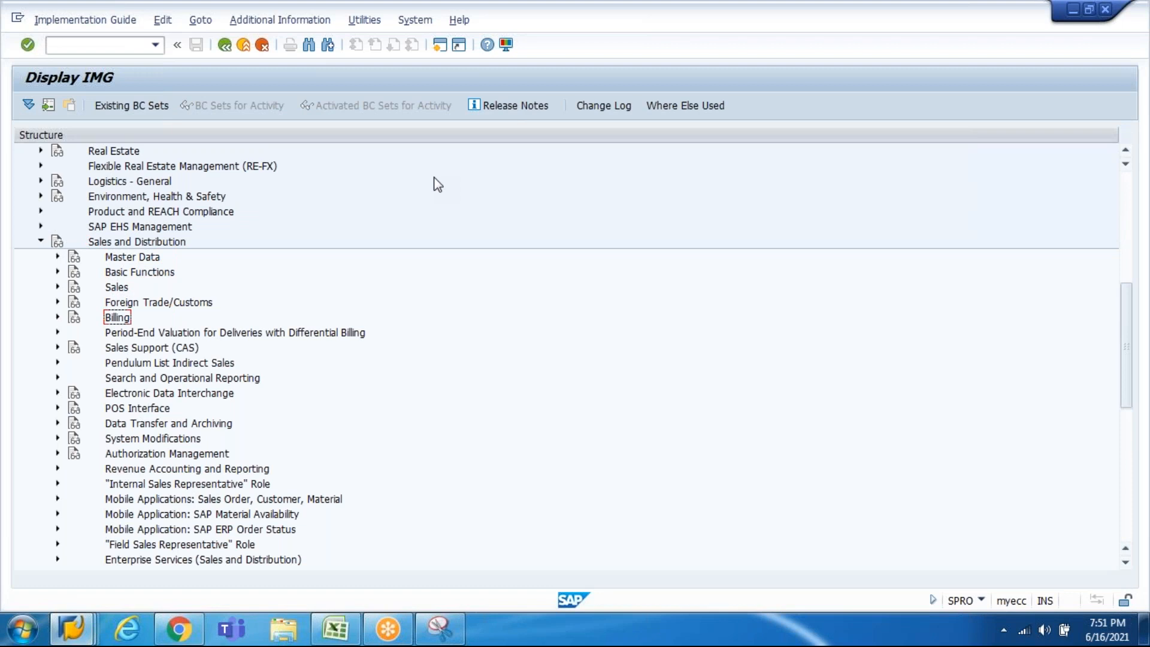
{"action": "key", "text": "Right"}
{"action": "key", "text": "Down"}
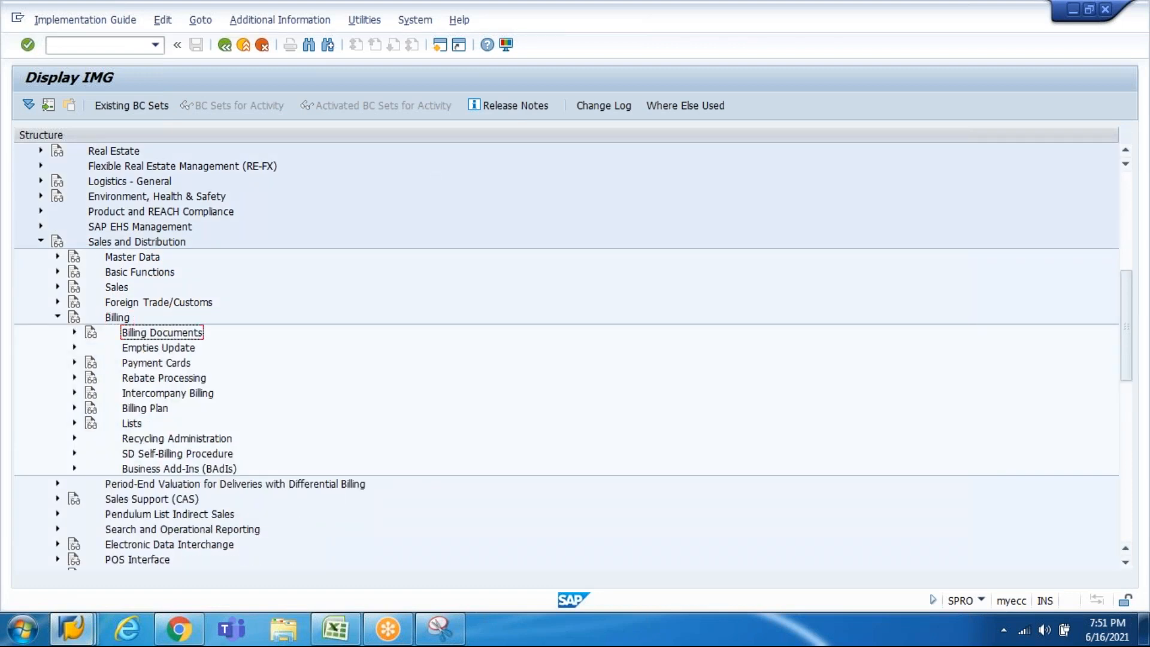
{"action": "key", "text": "Right"}
{"action": "key", "text": "Down"}
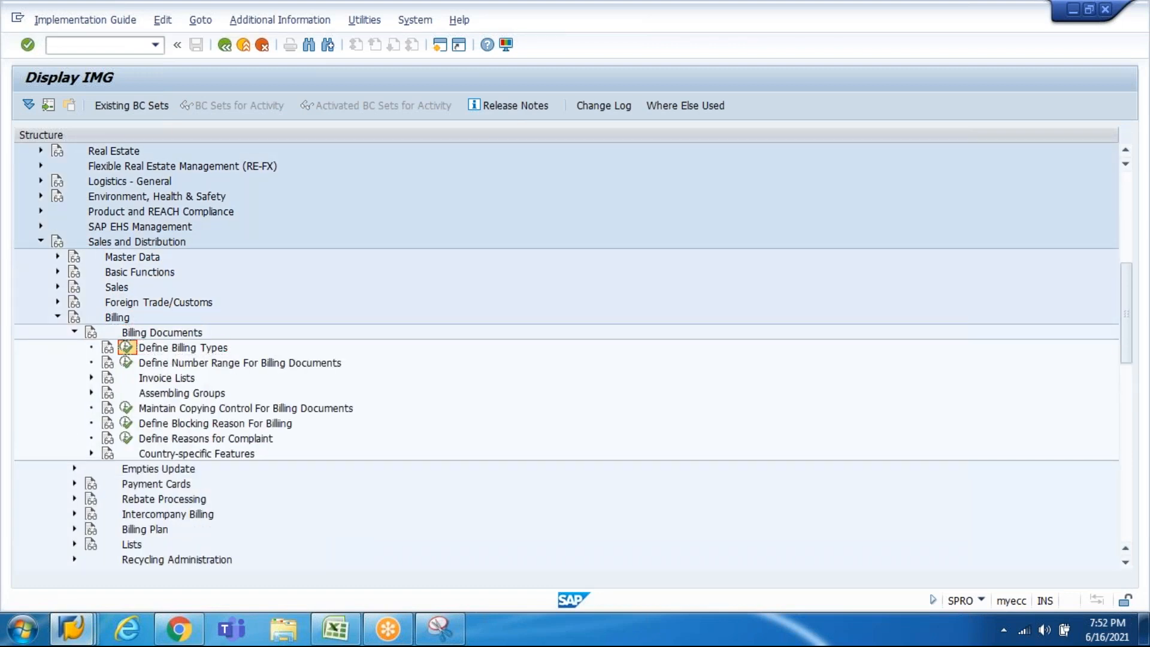
{"action": "key", "text": "Return"}
{"action": "key", "text": "Return"}
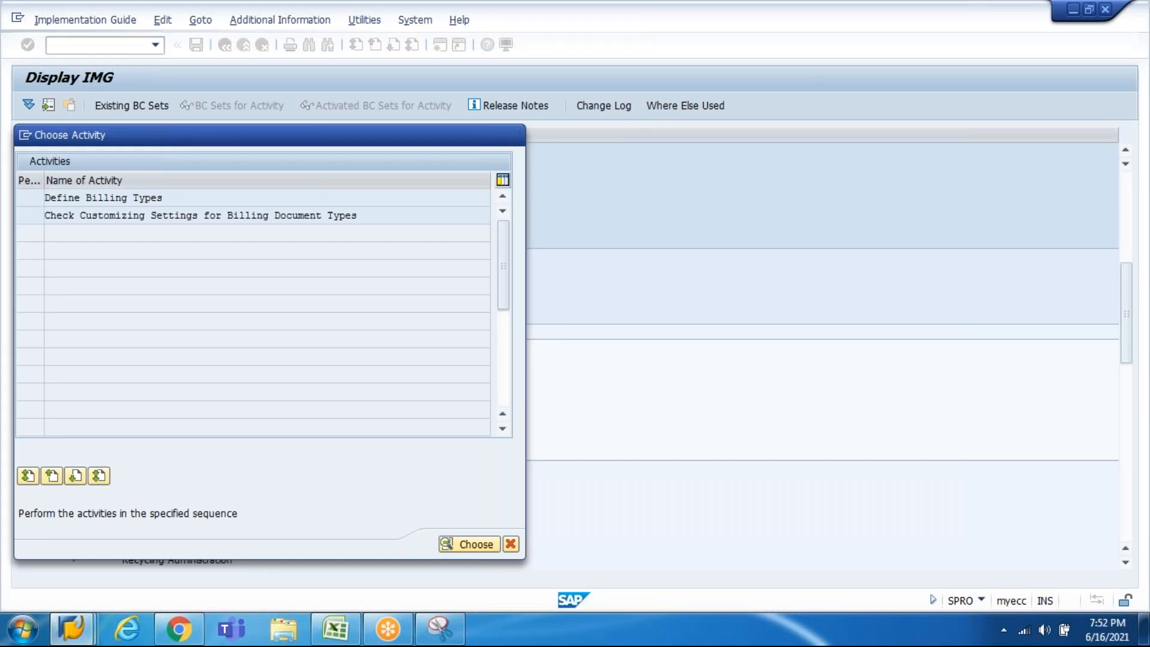
Step: Position the billing type list at F1, open its details, glance at F2, and return
{"action": "left_click", "coordinate": [139, 506]}
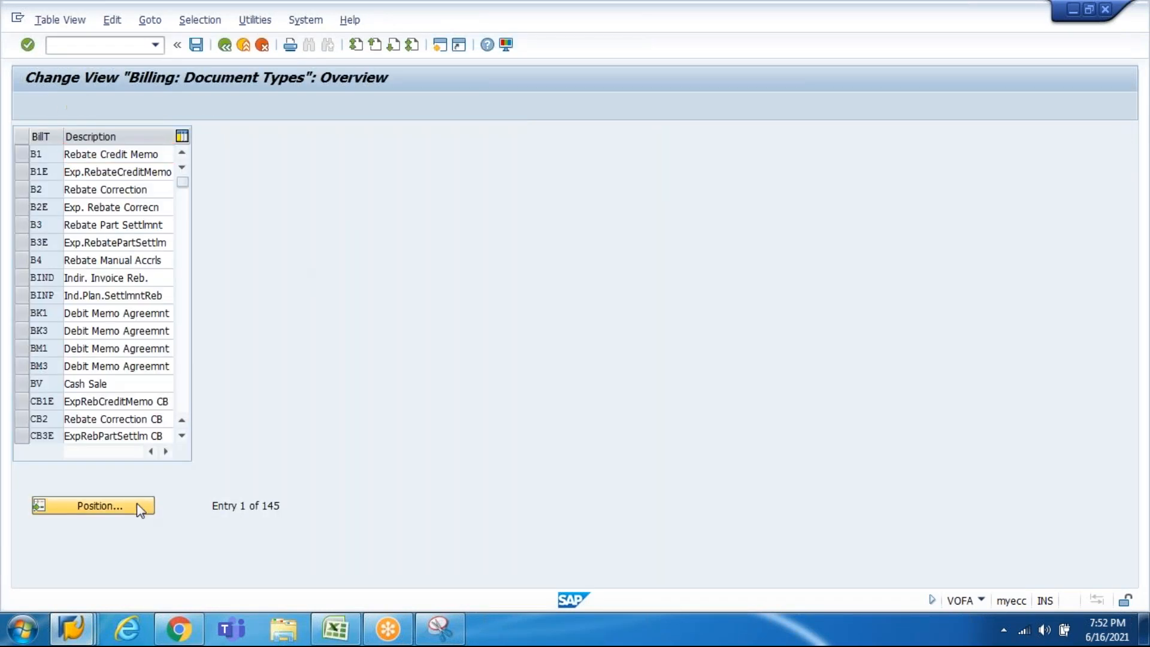
{"action": "type", "text": "F1"}
{"action": "key", "text": "Return"}
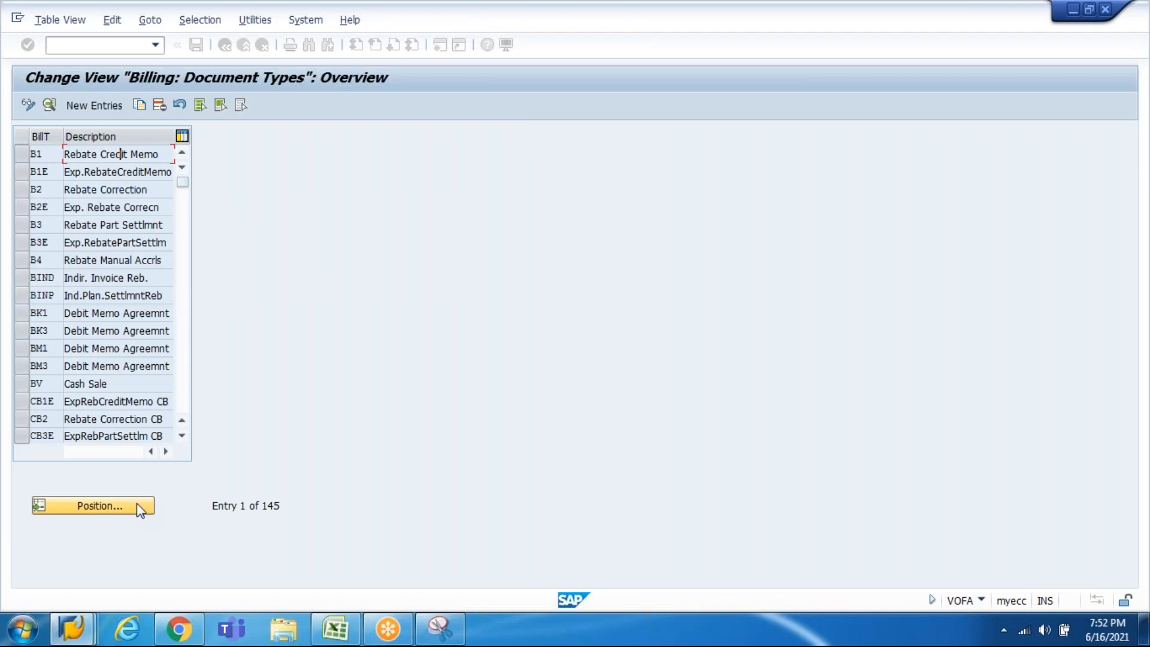
{"action": "double_click", "coordinate": [113, 154]}
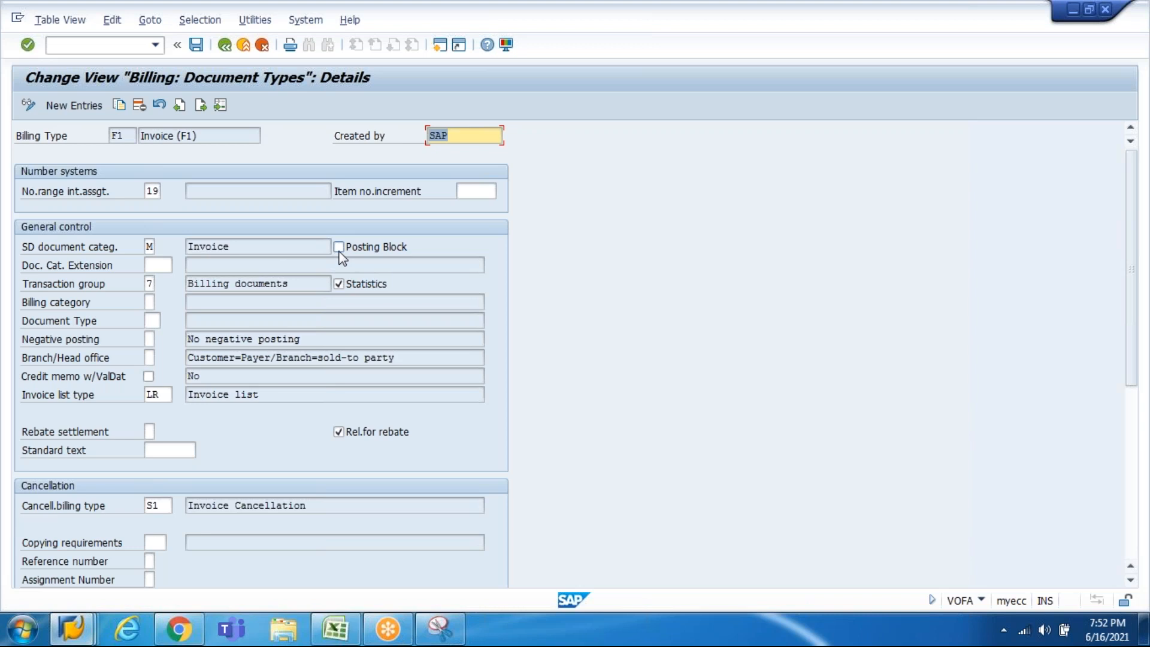
{"action": "left_click", "coordinate": [205, 111]}
{"action": "left_click", "coordinate": [181, 104]}
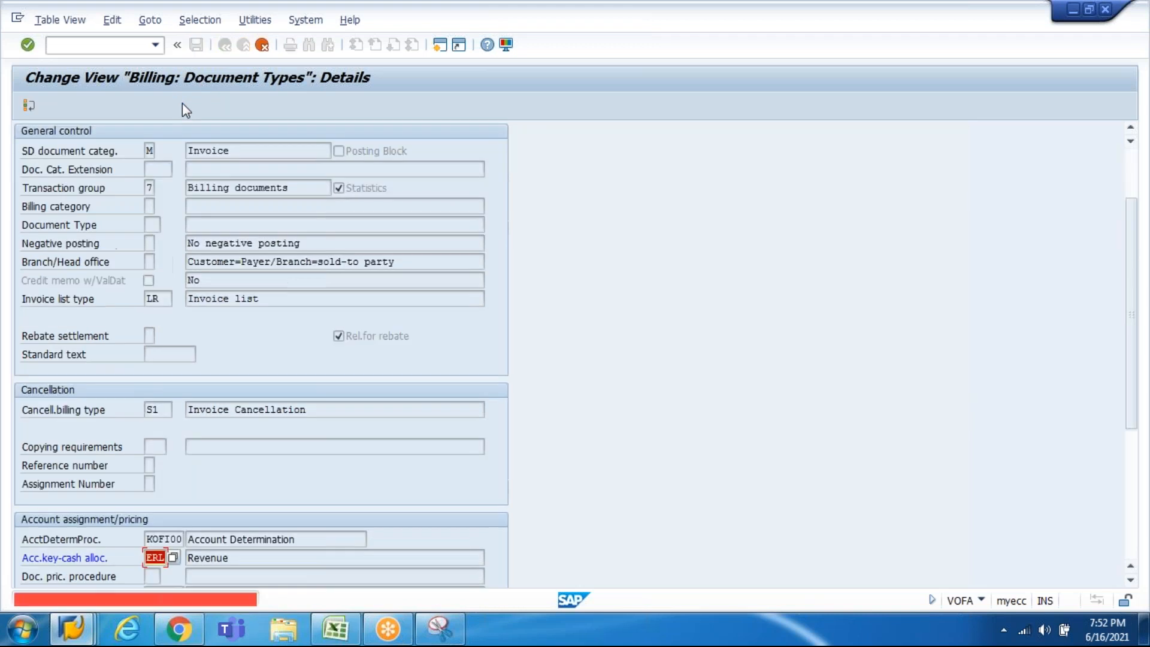
{"action": "key", "text": "F12"}
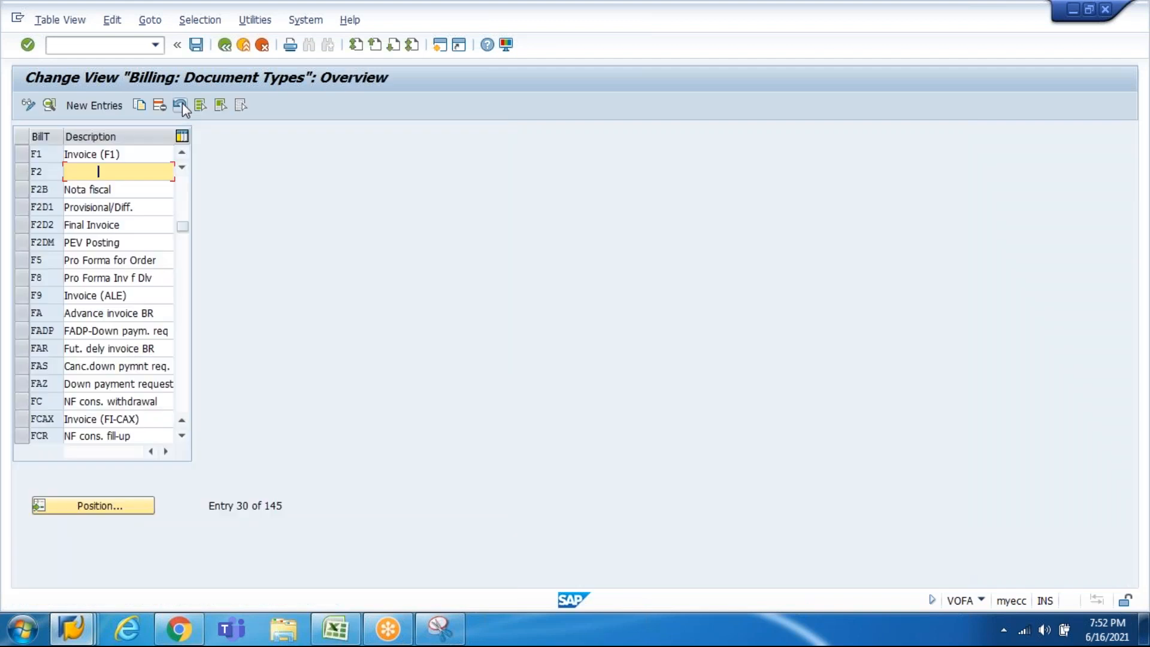
Step: Reopen F1 Invoice details, scroll through to confirm Posting Block is unticked, then go back
{"action": "double_click", "coordinate": [88, 156]}
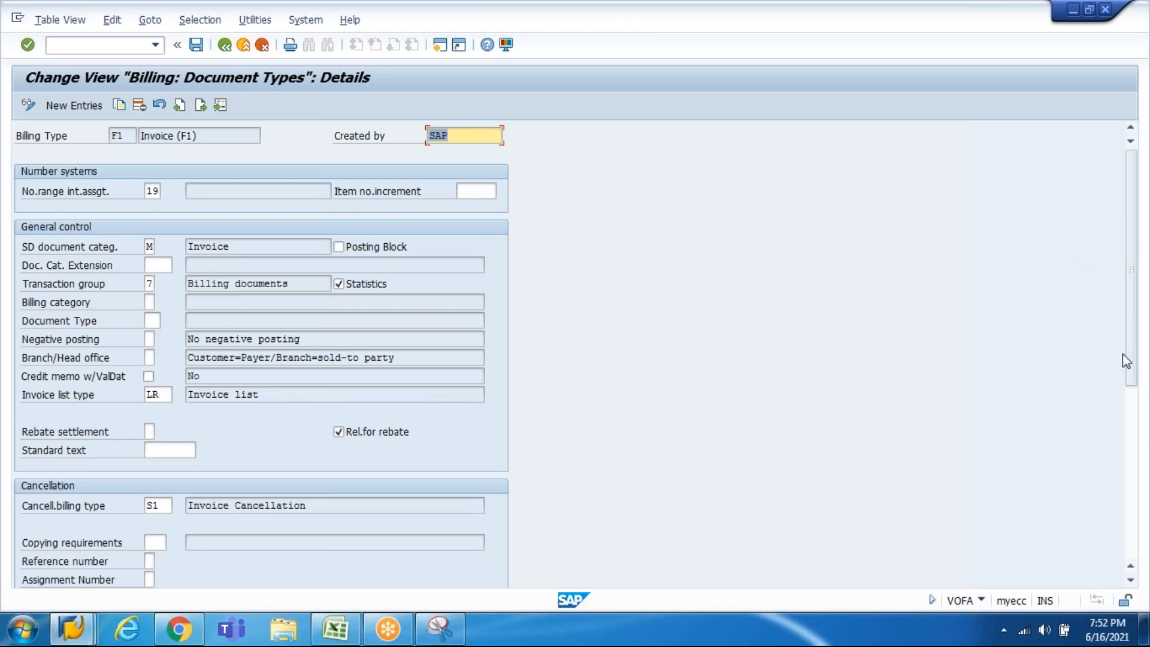
{"action": "left_click", "coordinate": [1131, 399]}
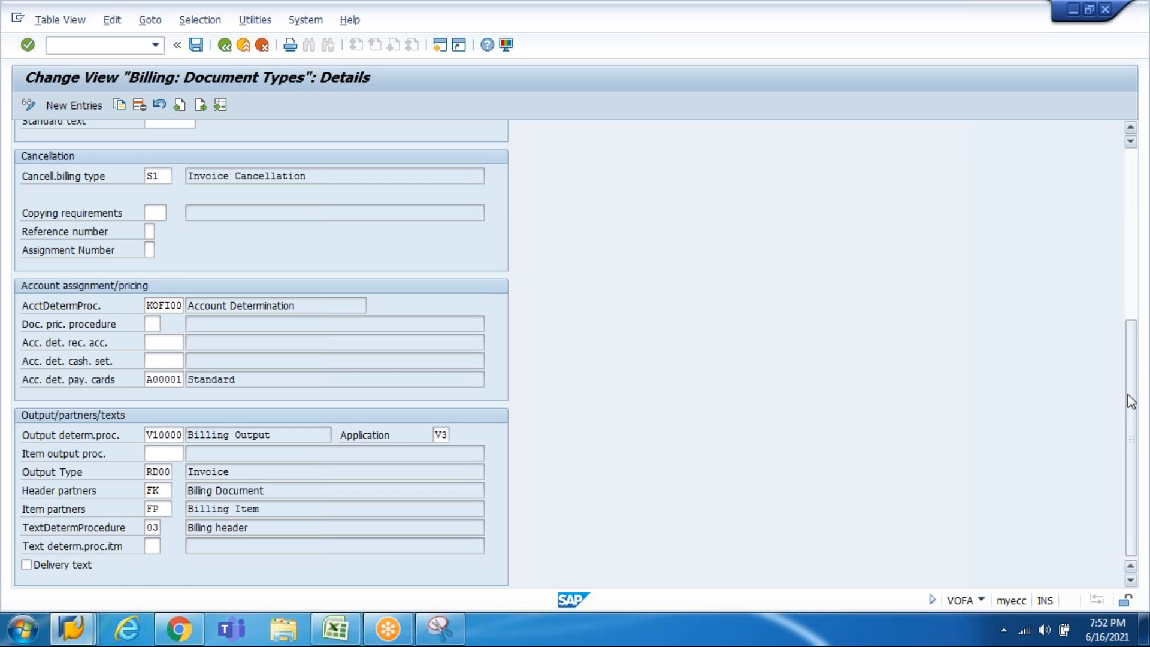
{"action": "left_click", "coordinate": [1131, 297]}
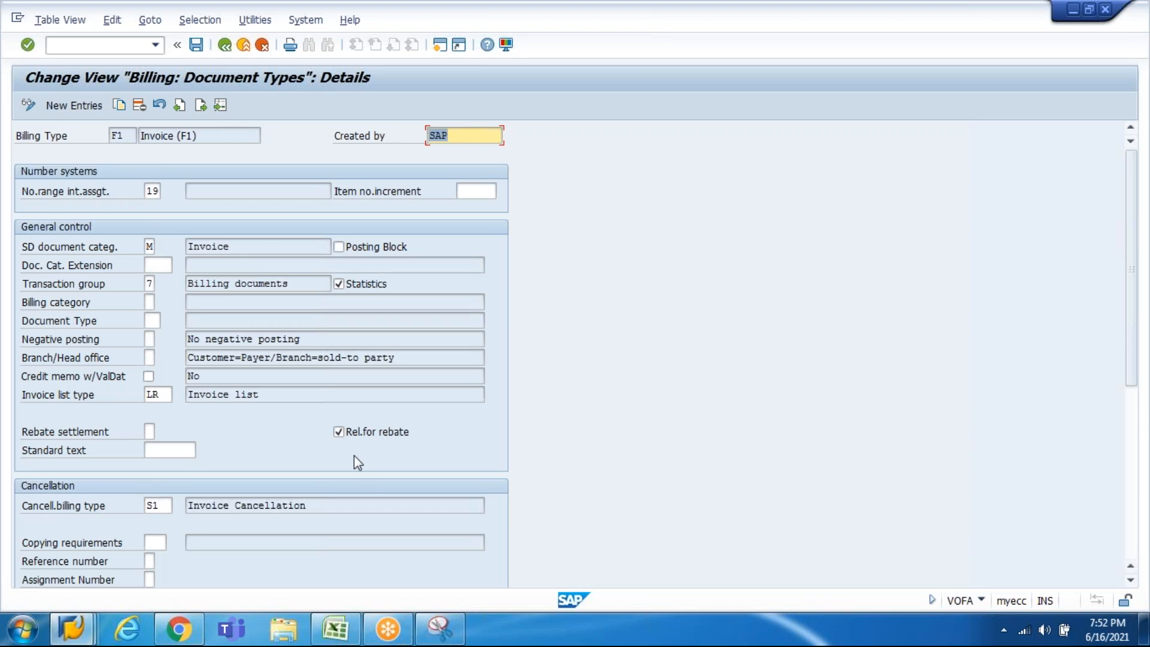
{"action": "left_click", "coordinate": [224, 46]}
Step: Review billing type F2's details, then back out to the billing-type activity choice
{"action": "double_click", "coordinate": [100, 173]}
{"action": "left_click", "coordinate": [207, 106]}
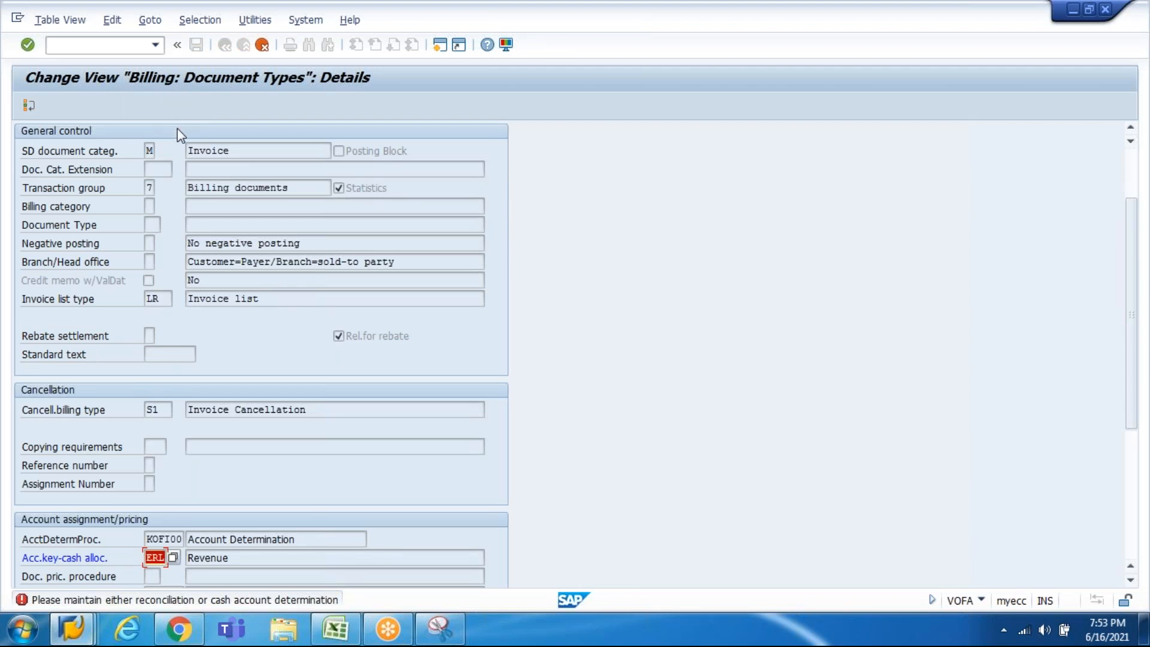
{"action": "key", "text": "F3"}
{"action": "key", "text": "F3"}
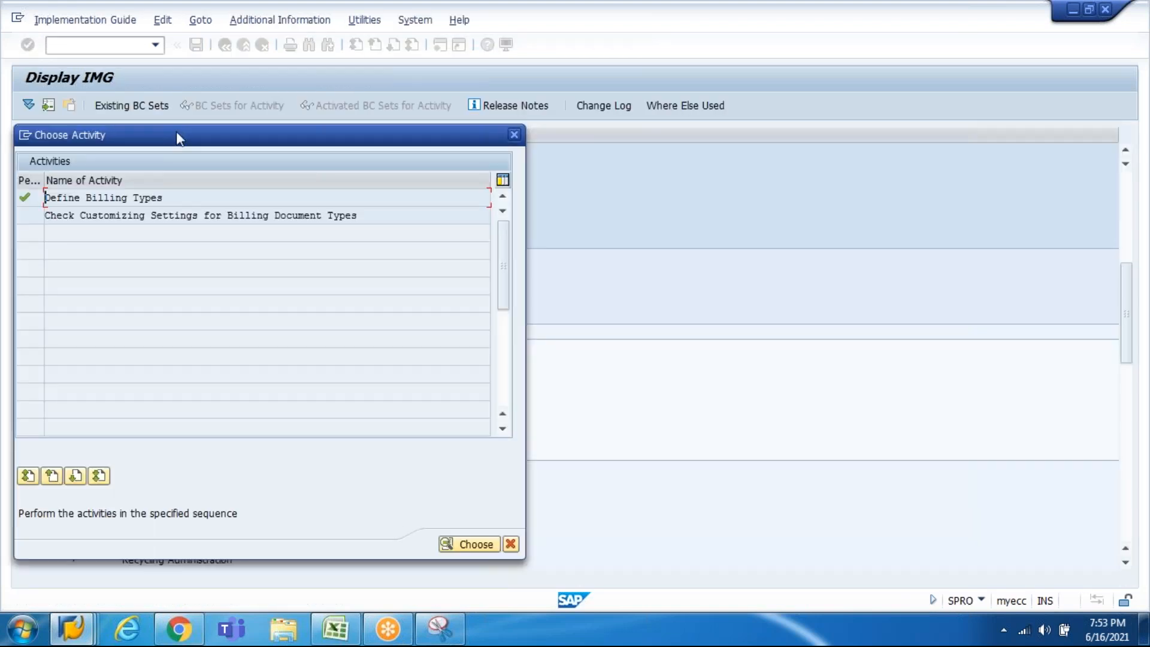
Step: Run Check Customizing Settings for billing type F1, confirming no errors, then go back
{"action": "double_click", "coordinate": [178, 215]}
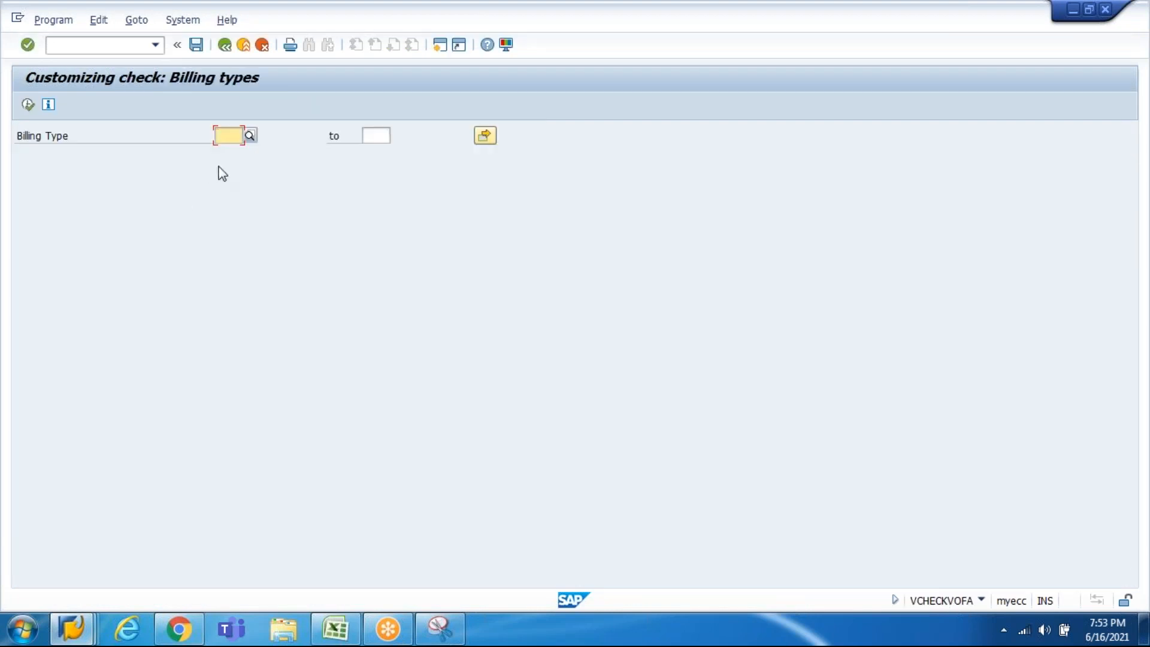
{"action": "type", "text": "f"}
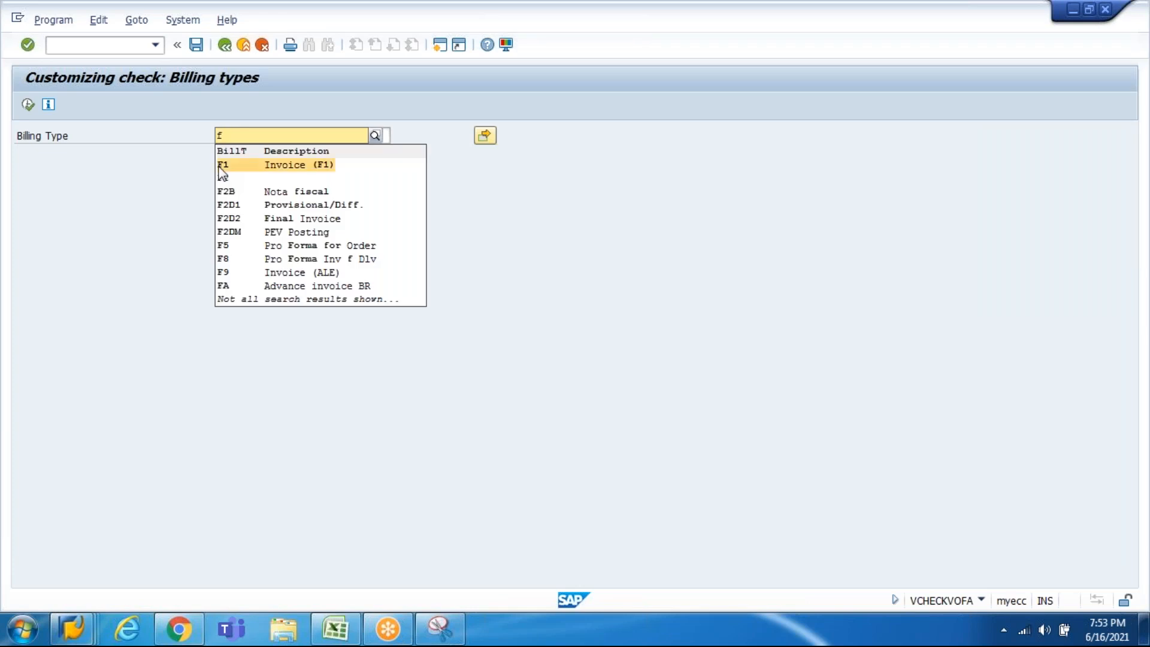
{"action": "left_click", "coordinate": [220, 169]}
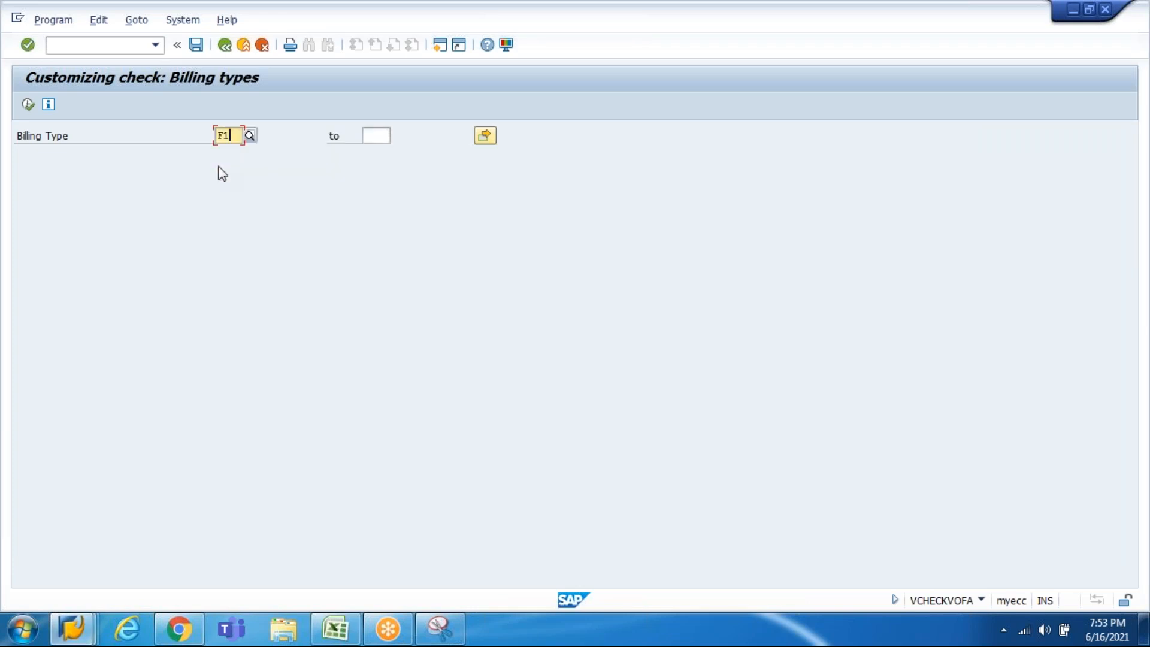
{"action": "left_click", "coordinate": [28, 105]}
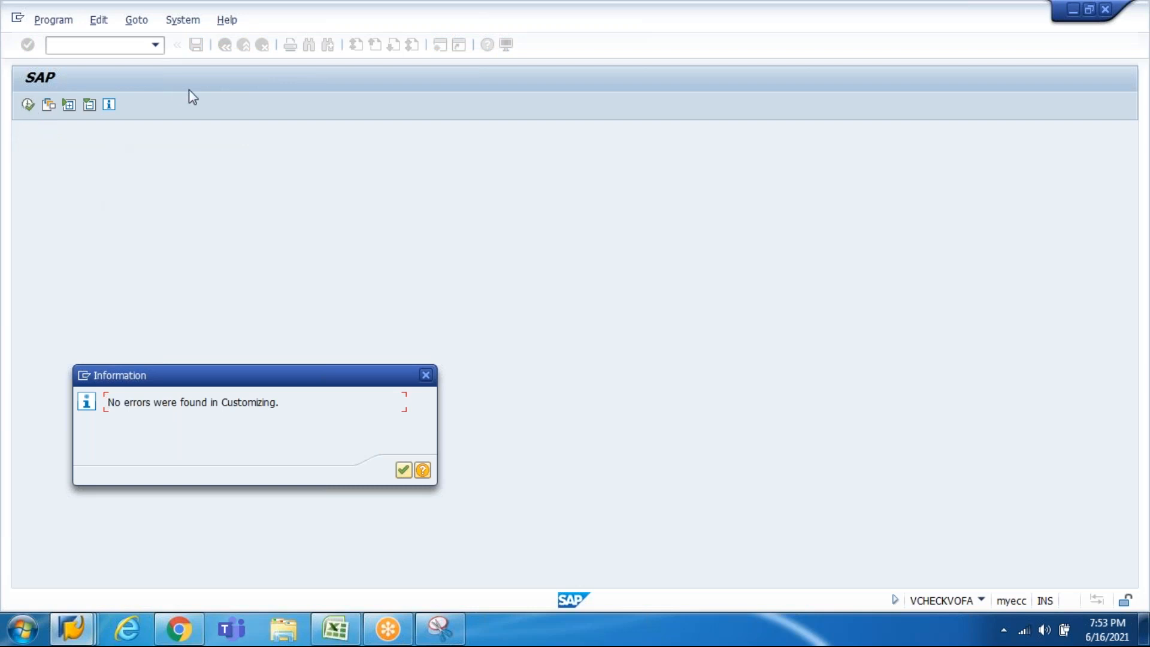
{"action": "key", "text": "Return"}
{"action": "left_click", "coordinate": [224, 46]}
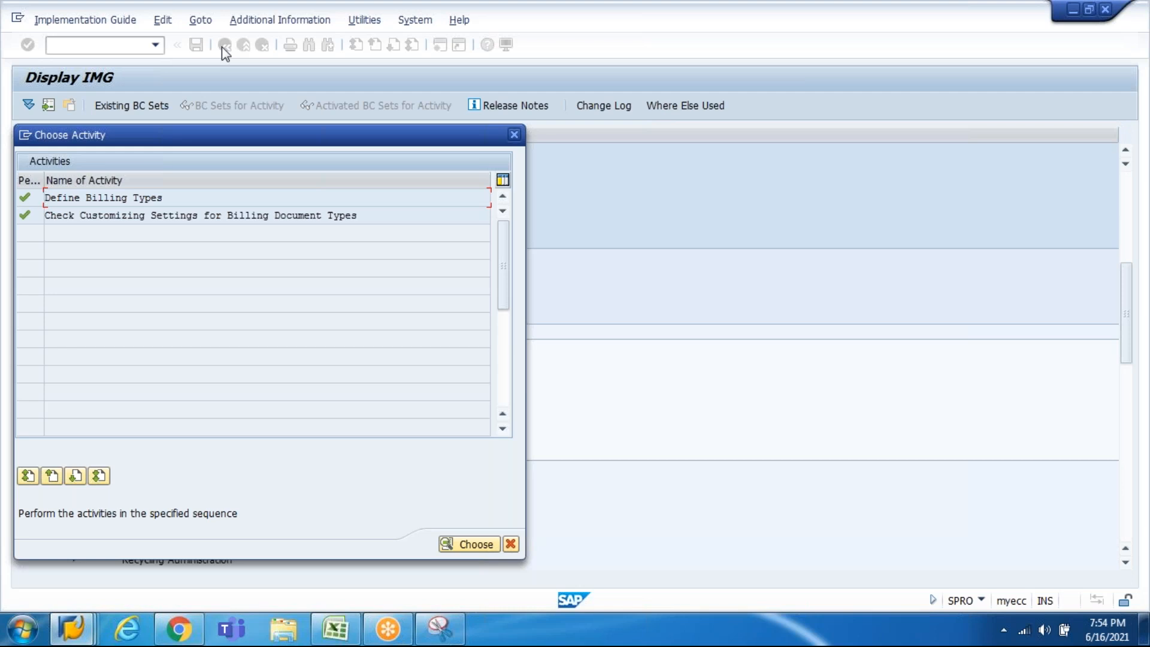
{"action": "key", "text": "Escape"}
Step: Open 'Copying control: Delivery document to billing document' (VTFL) showing its 882 header entries
{"action": "key", "text": "Down"}
{"action": "key", "text": "Down"}
{"action": "key", "text": "Down"}
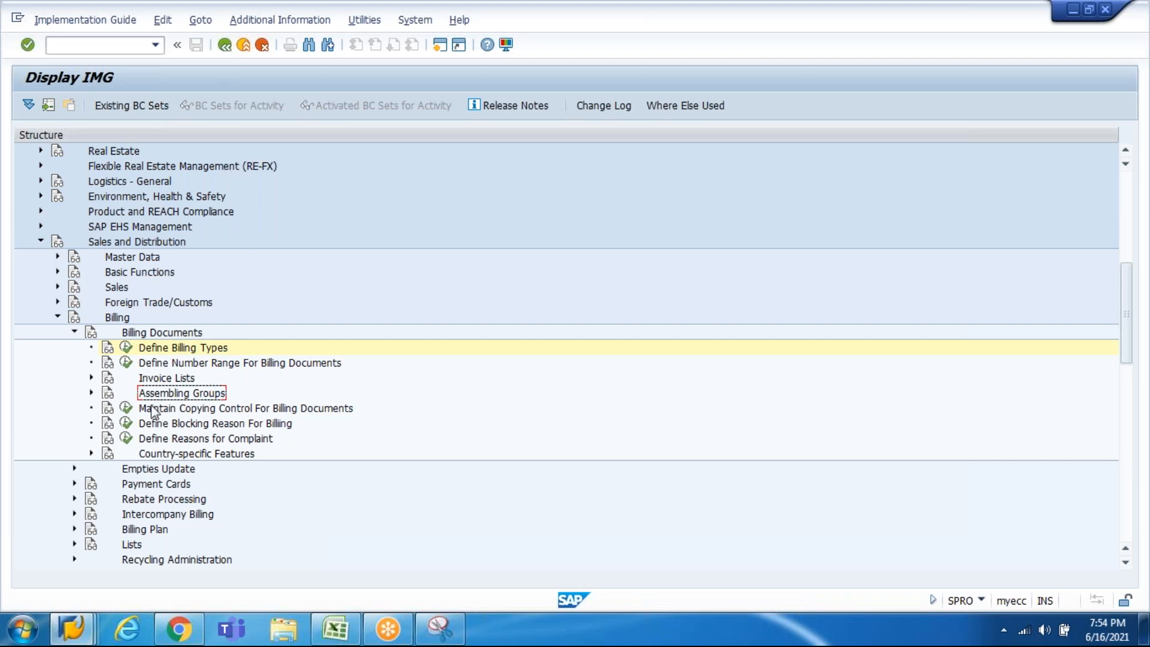
{"action": "left_click", "coordinate": [126, 408]}
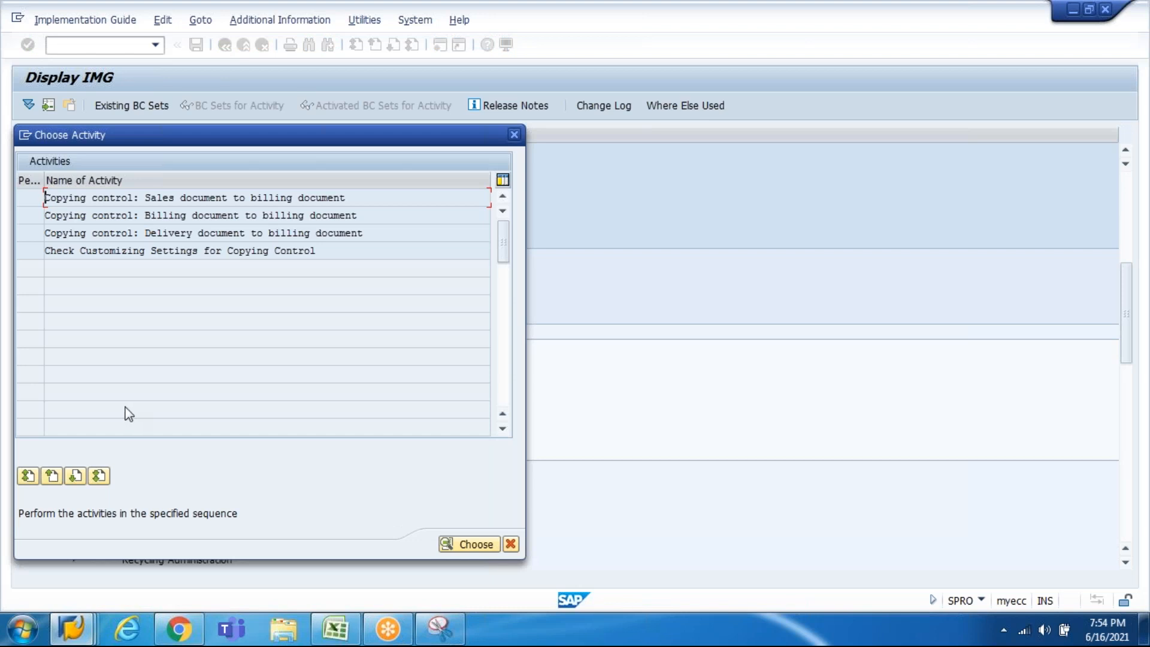
{"action": "double_click", "coordinate": [198, 234]}
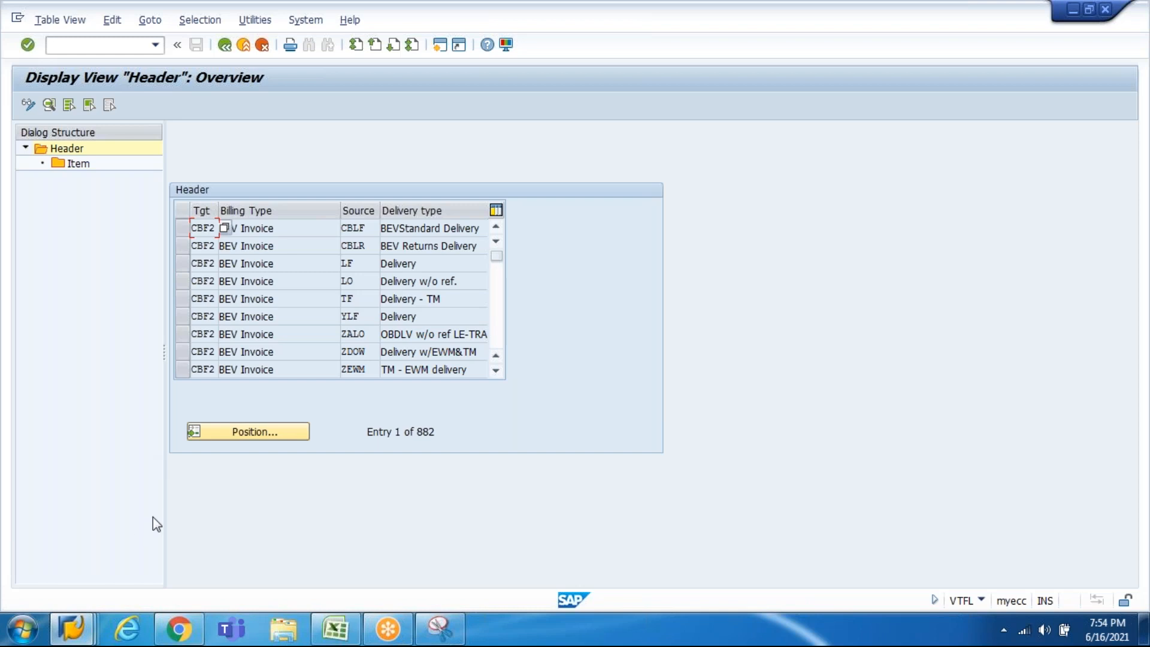
Step: Position the copy control list at billing type F1 / delivery type LF, then page to the ETO3 rows
{"action": "left_click", "coordinate": [256, 433]}
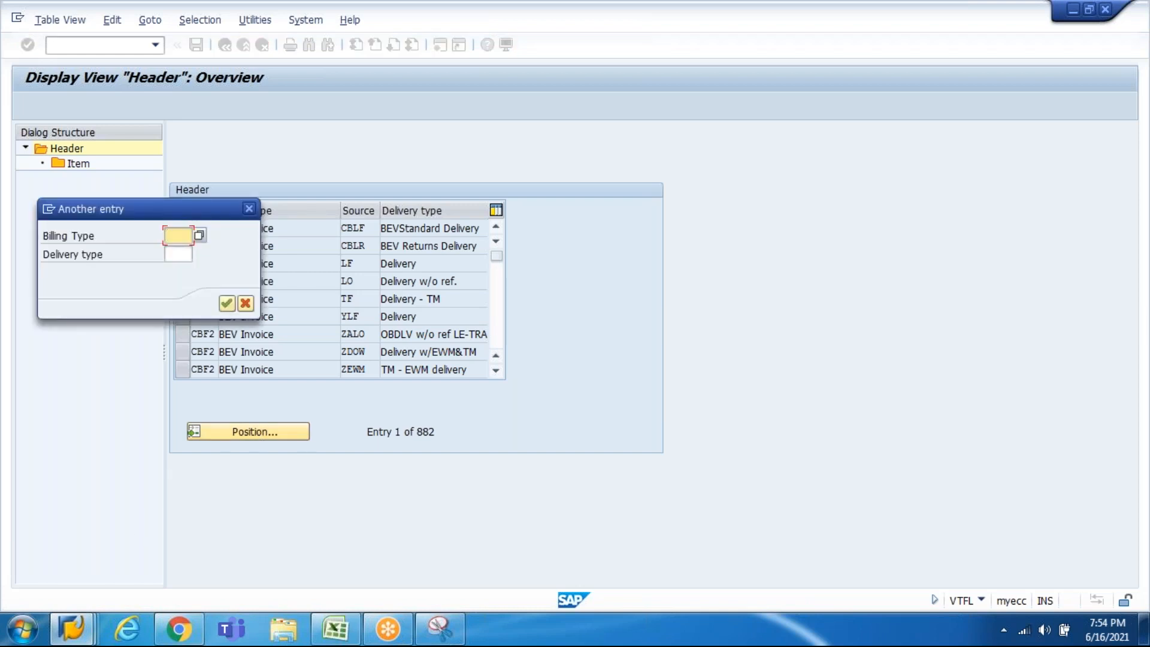
{"action": "type", "text": "F"}
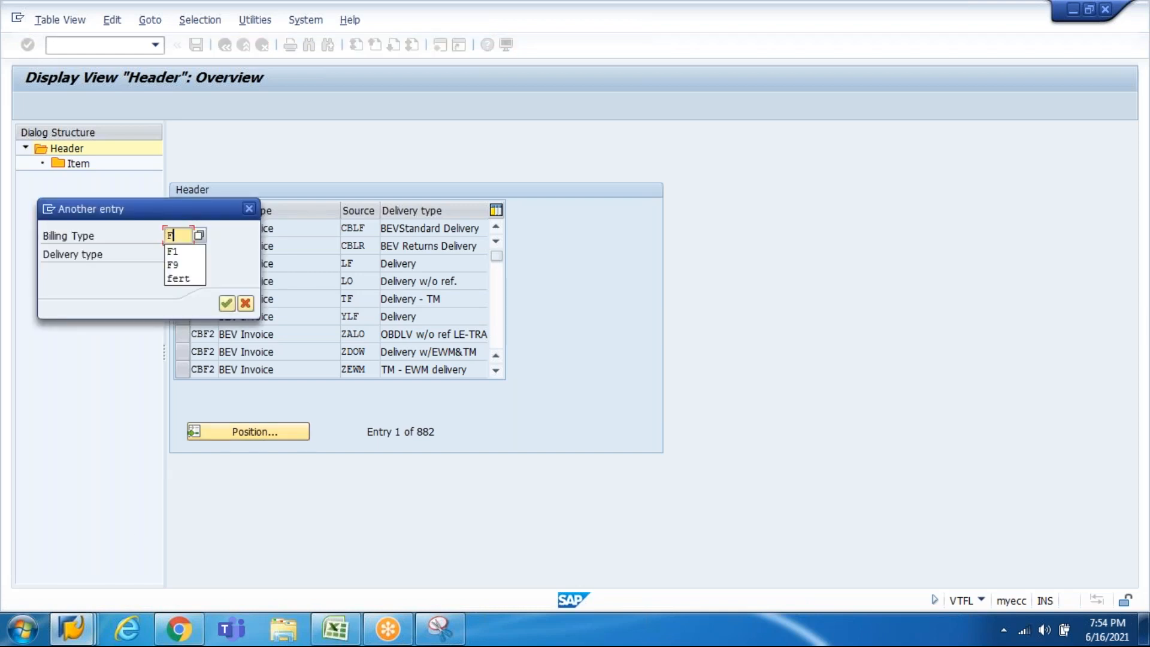
{"action": "type", "text": "1"}
{"action": "key", "text": "Tab"}
{"action": "type", "text": "LF"}
{"action": "key", "text": "Return"}
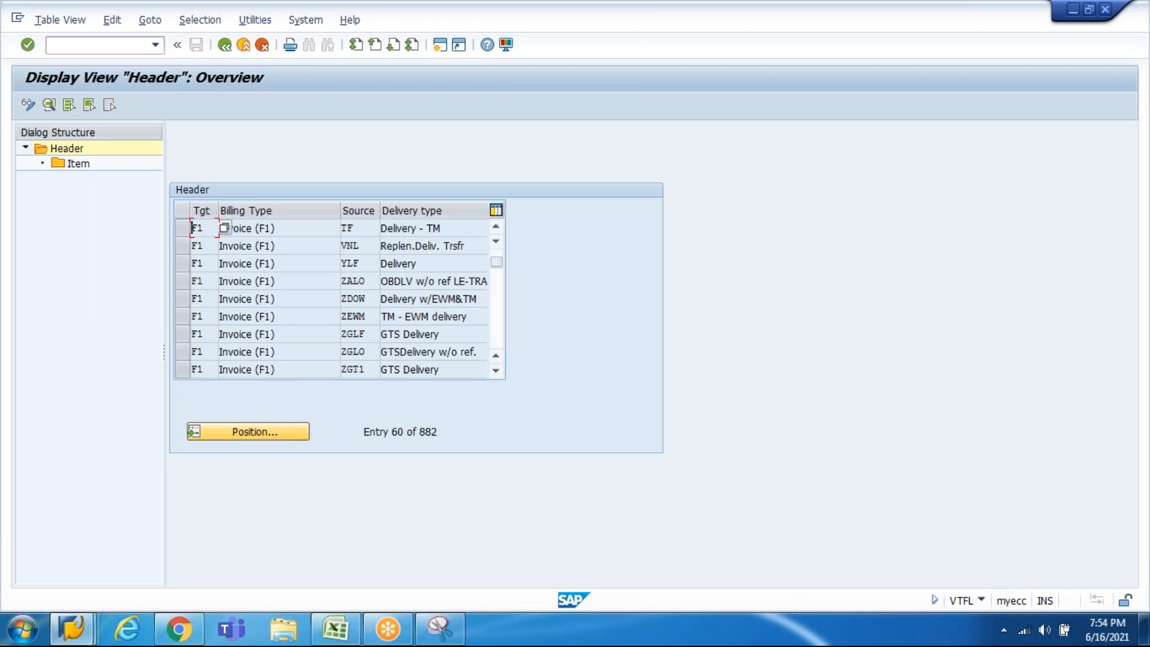
{"action": "key", "text": "Page_Up"}
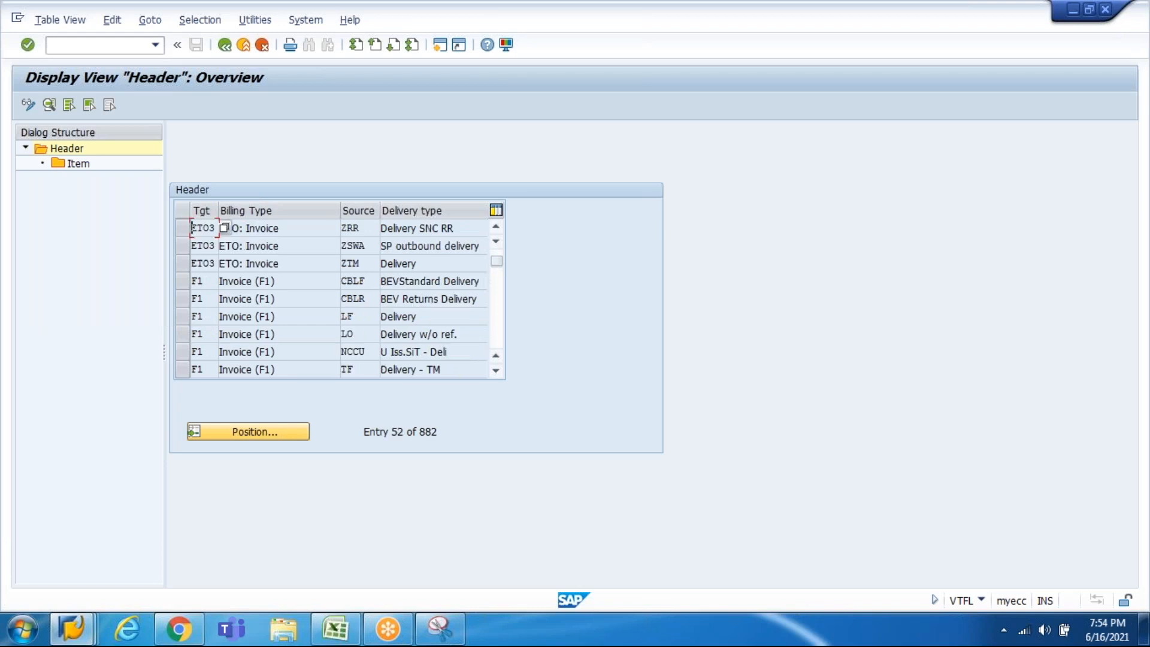
{"action": "key", "text": "Page_Down"}
{"action": "key", "text": "Page_Down"}
{"action": "key", "text": "Page_Down"}
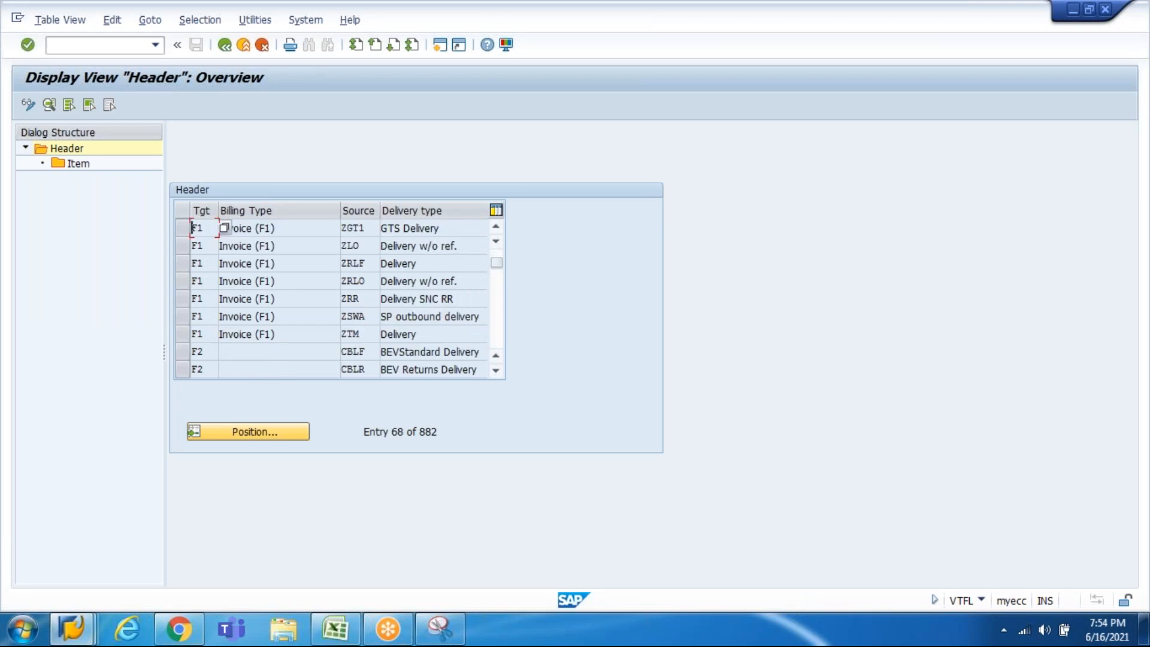
{"action": "key", "text": "Page_Up"}
{"action": "key", "text": "Page_Up"}
{"action": "key", "text": "Page_Up"}
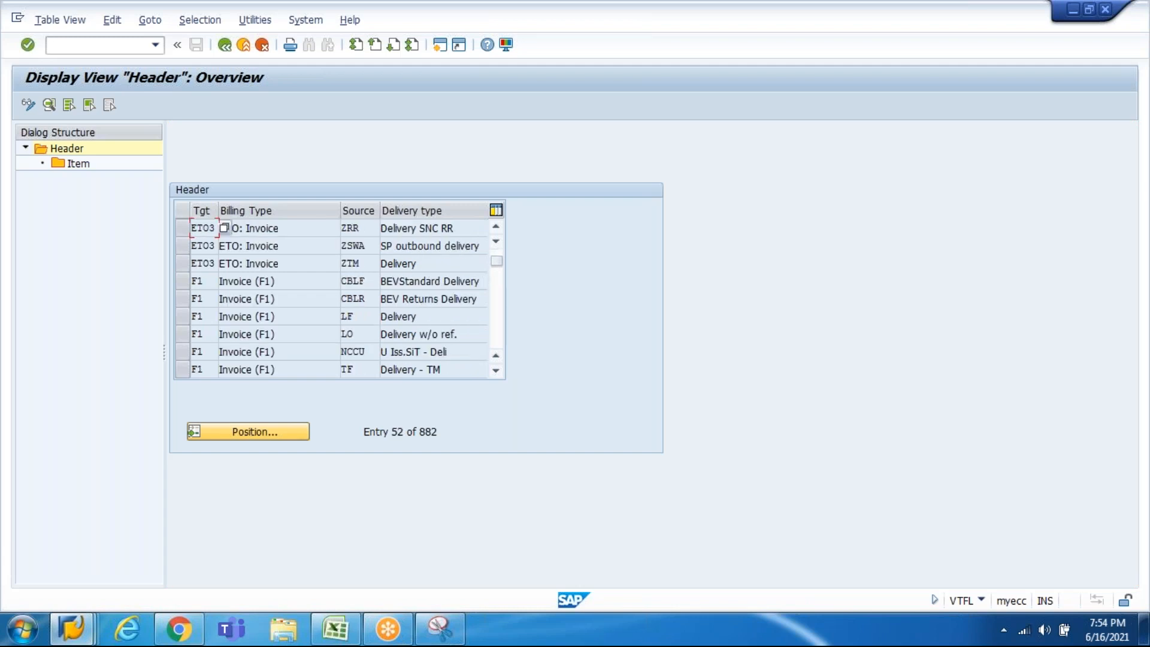
{"action": "key", "text": "Page_Up"}
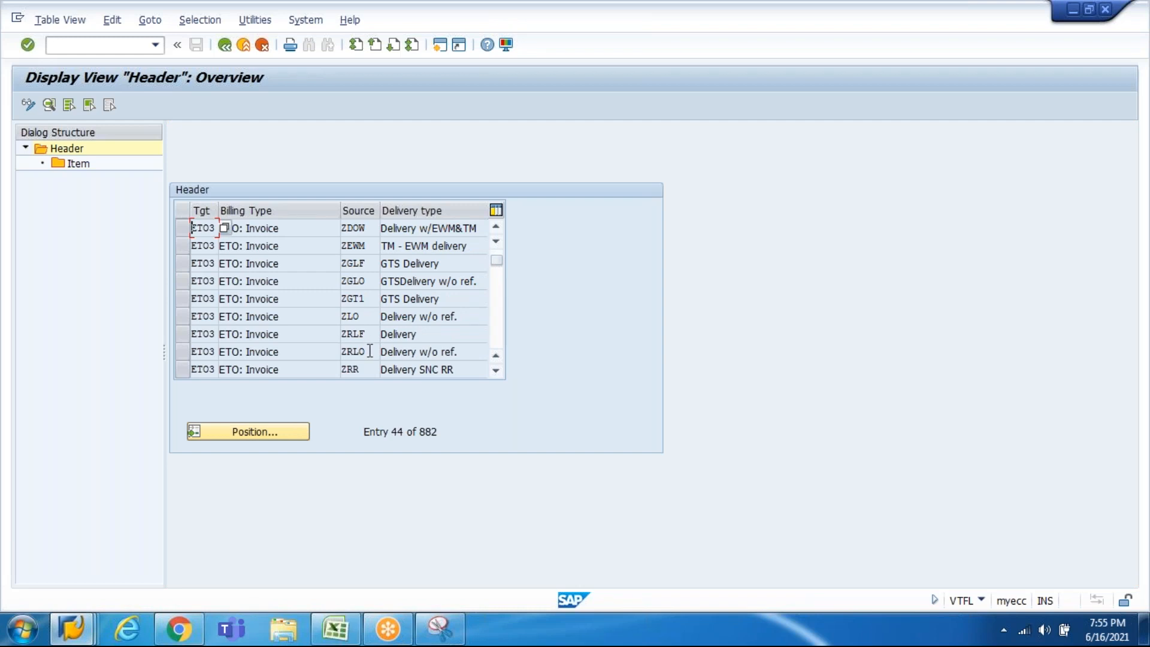
Step: Return to the order's document flow and display outbound delivery 80018191
{"action": "left_click", "coordinate": [73, 627]}
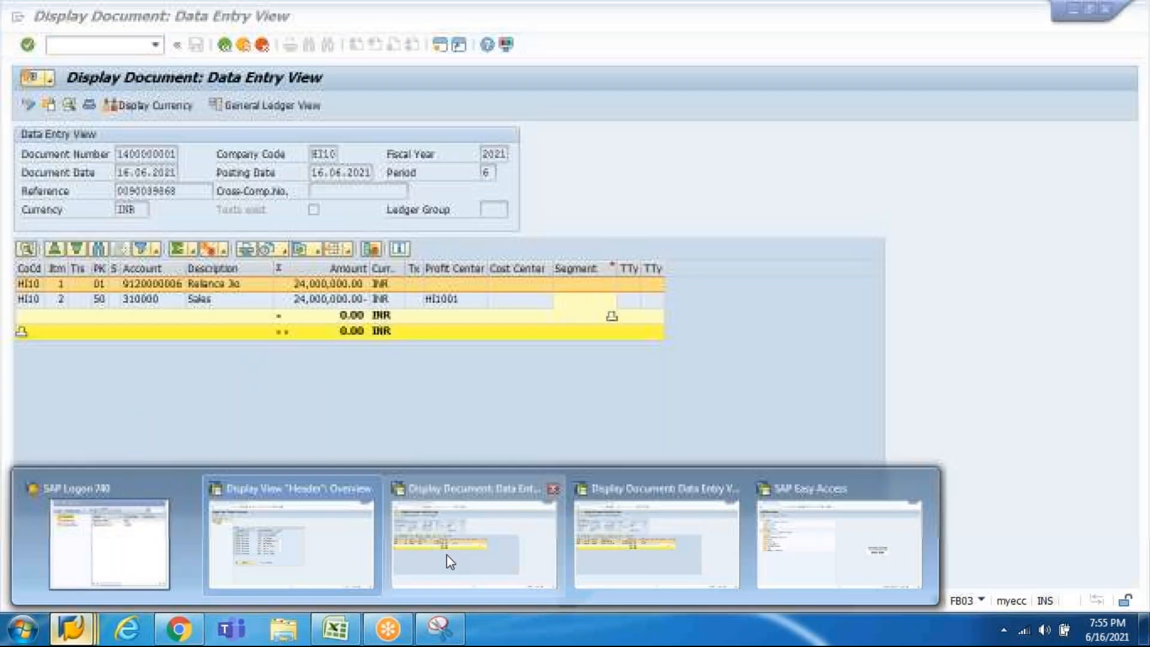
{"action": "left_click", "coordinate": [449, 557]}
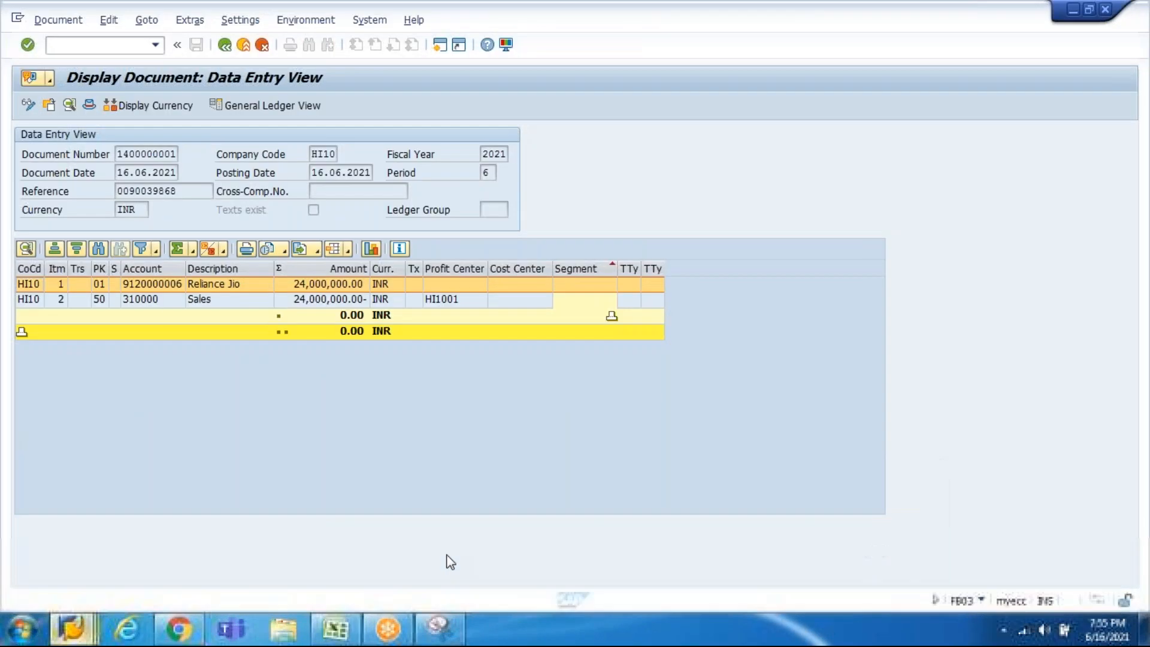
{"action": "left_click", "coordinate": [72, 626]}
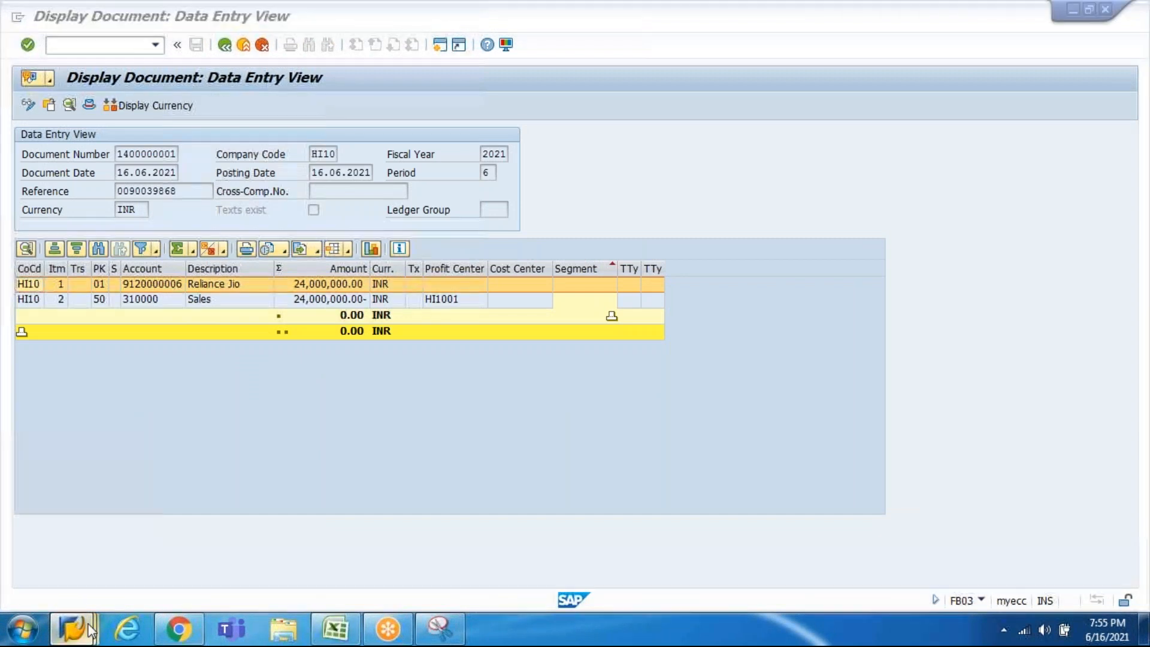
{"action": "left_click", "coordinate": [636, 544]}
{"action": "key", "text": "F3"}
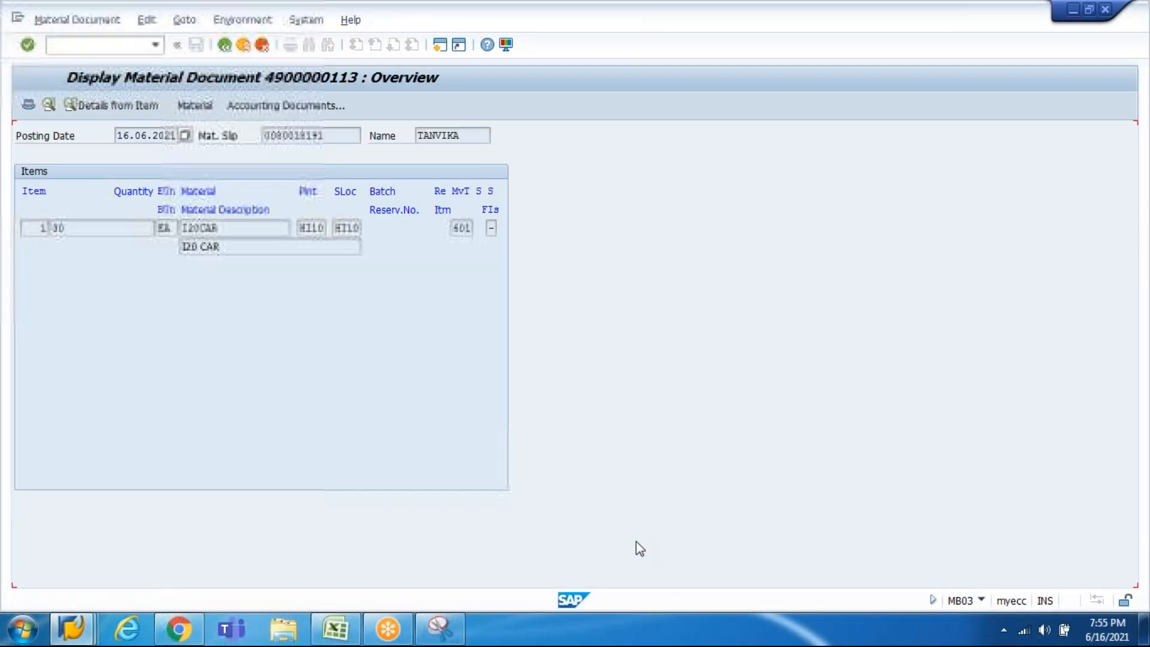
{"action": "key", "text": "F3"}
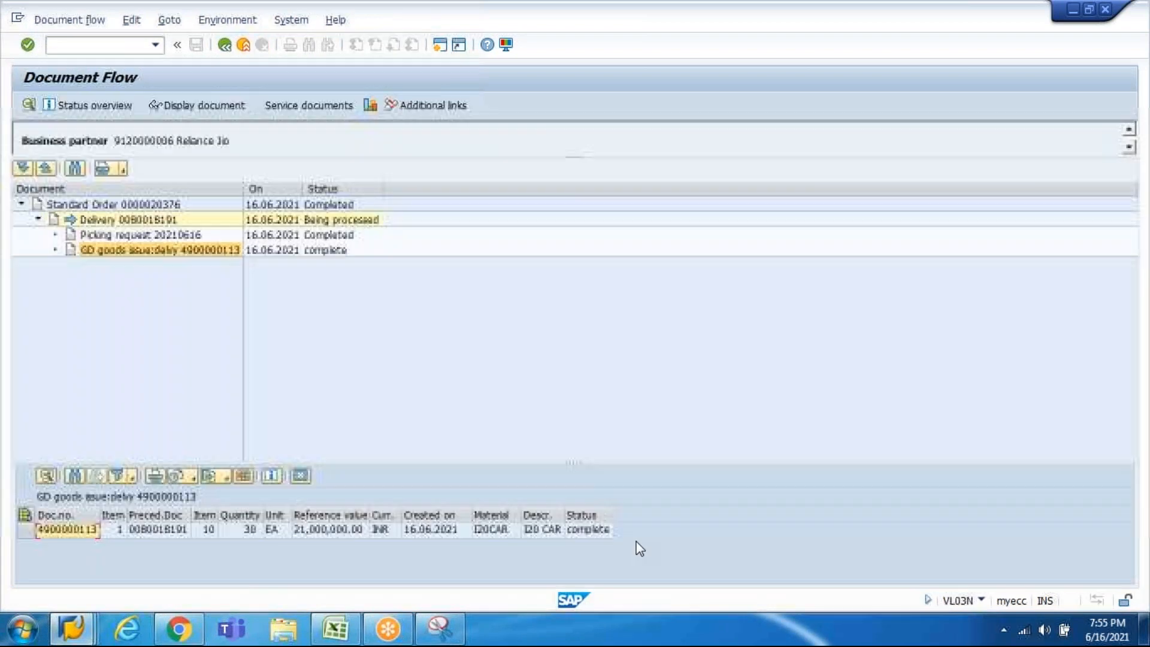
{"action": "key", "text": "Return"}
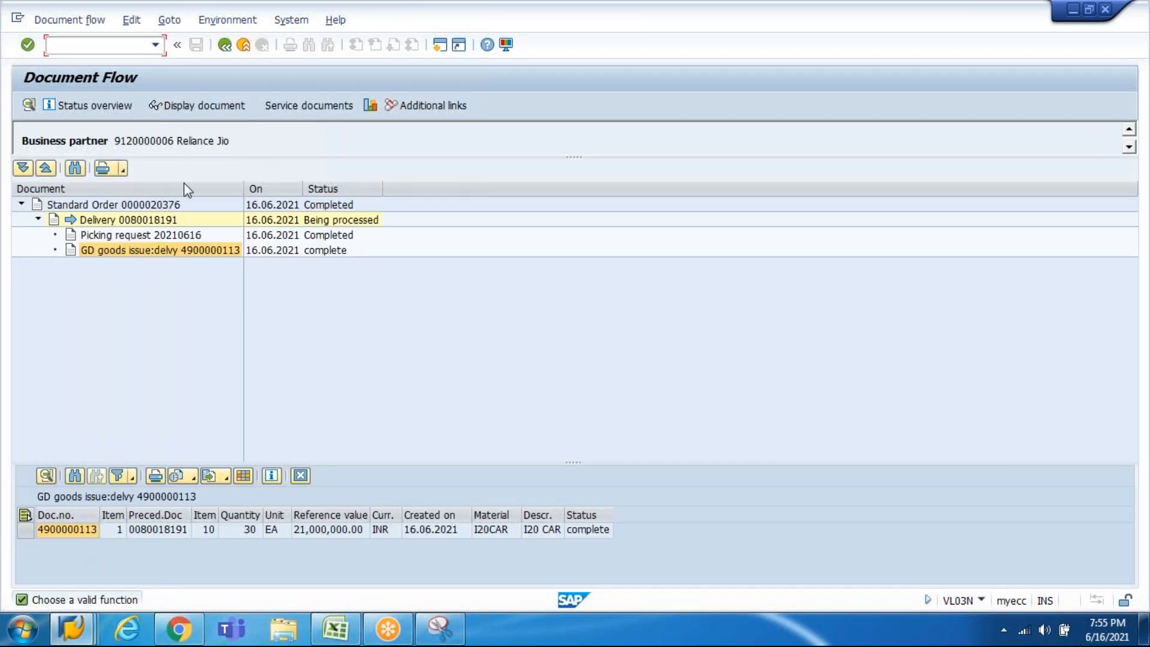
{"action": "left_click", "coordinate": [117, 220]}
{"action": "left_click", "coordinate": [188, 113]}
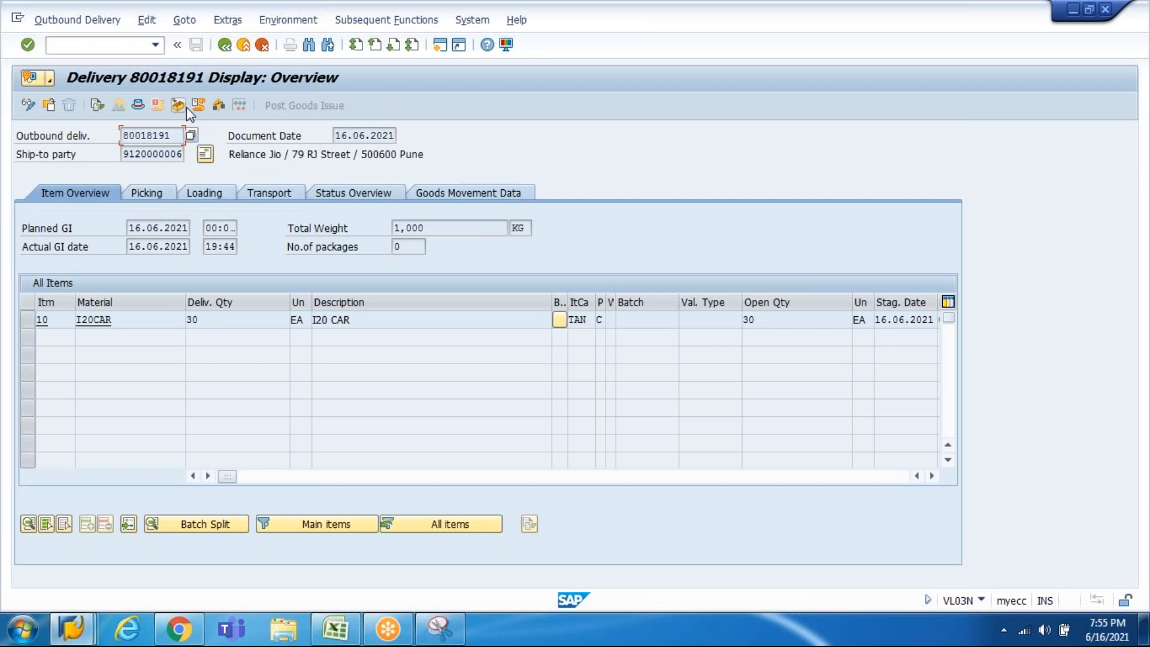
Step: Browse the delivery's Picking, Loading, Transport, Goods Movement and Status tabs
{"action": "left_click", "coordinate": [148, 195]}
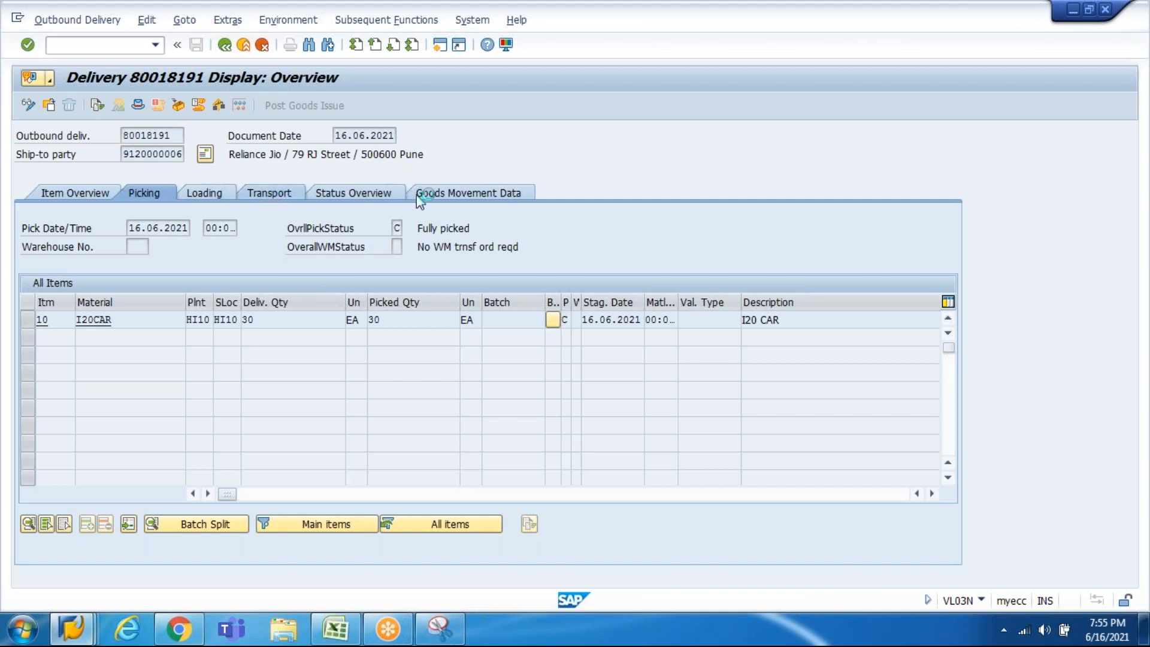
{"action": "left_click", "coordinate": [268, 193]}
{"action": "left_click", "coordinate": [466, 193]}
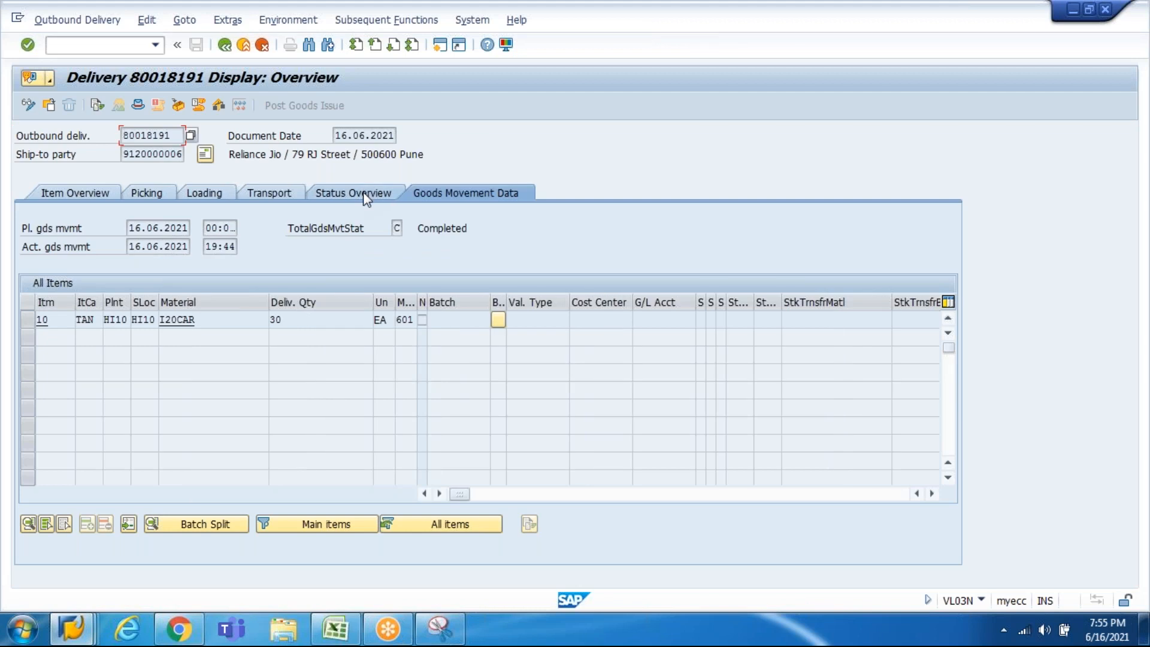
{"action": "left_click", "coordinate": [363, 191]}
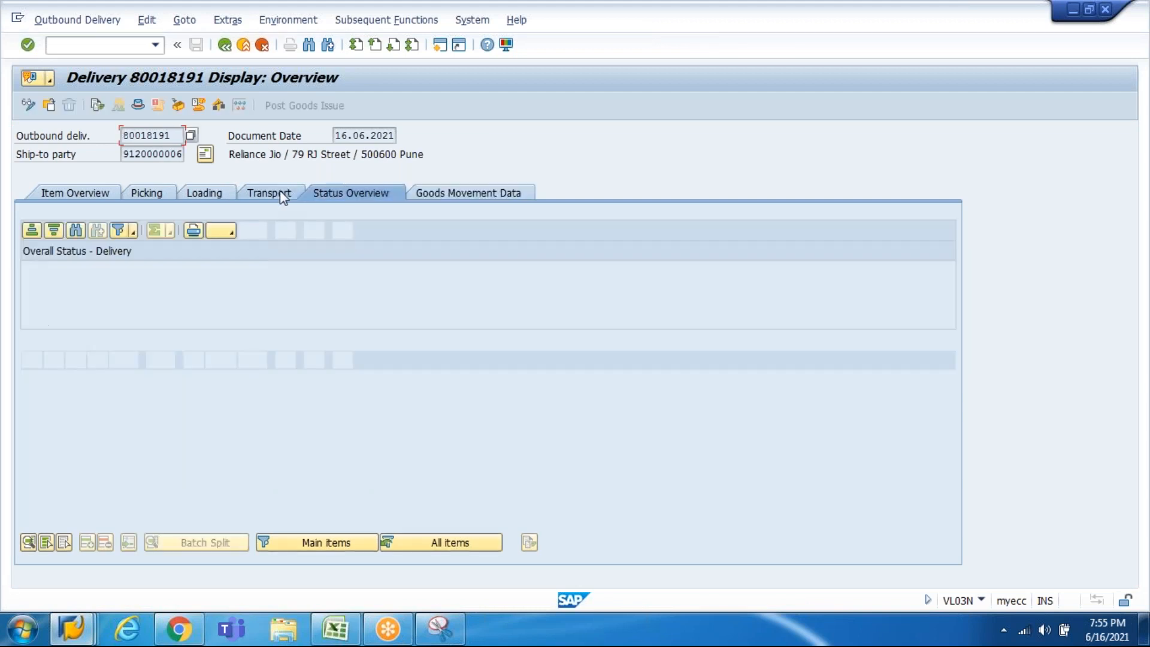
{"action": "left_click", "coordinate": [283, 195]}
{"action": "left_click", "coordinate": [208, 194]}
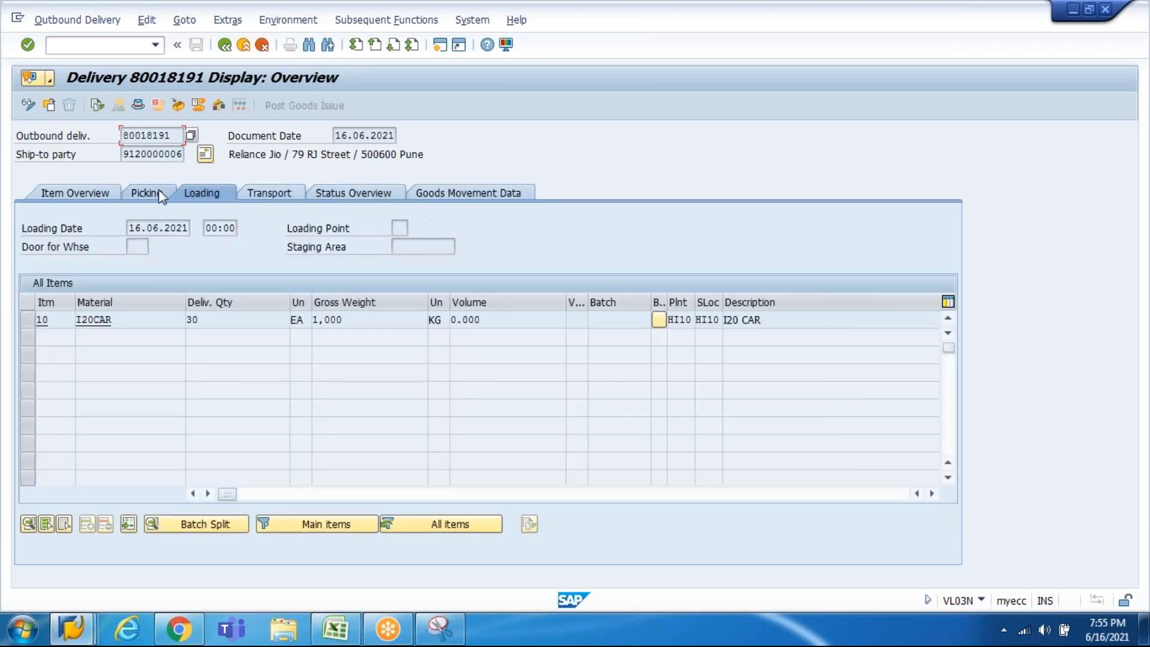
{"action": "left_click", "coordinate": [157, 194]}
{"action": "left_click", "coordinate": [104, 199]}
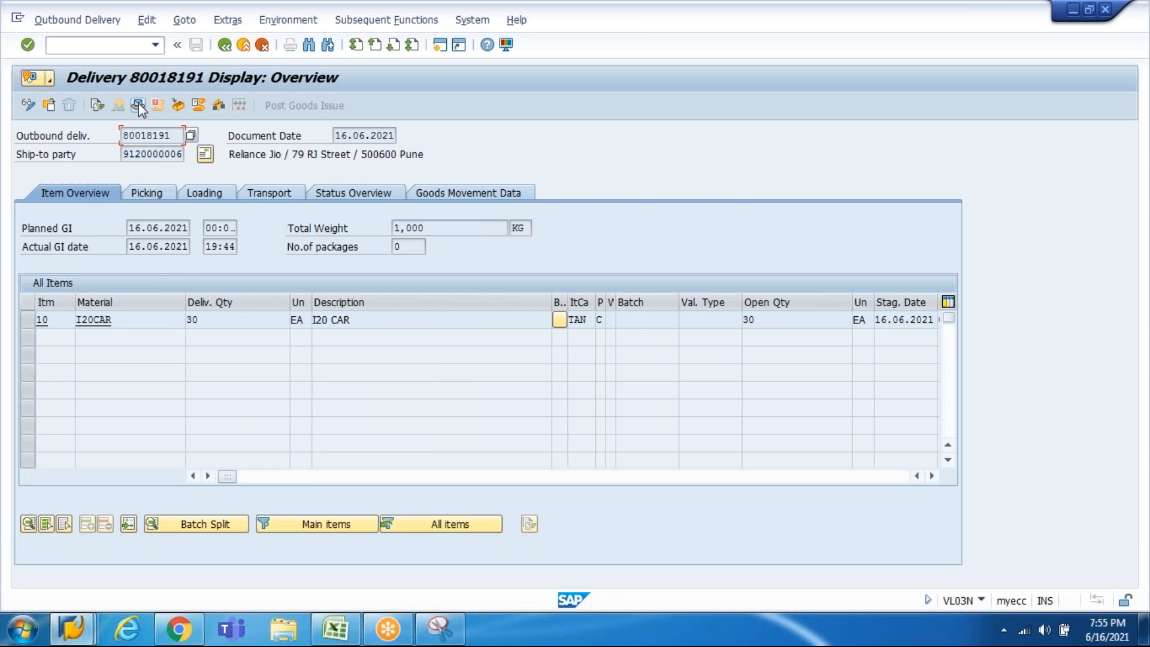
Step: Check the delivery header's picking data, then return to the item overview
{"action": "left_click", "coordinate": [139, 106]}
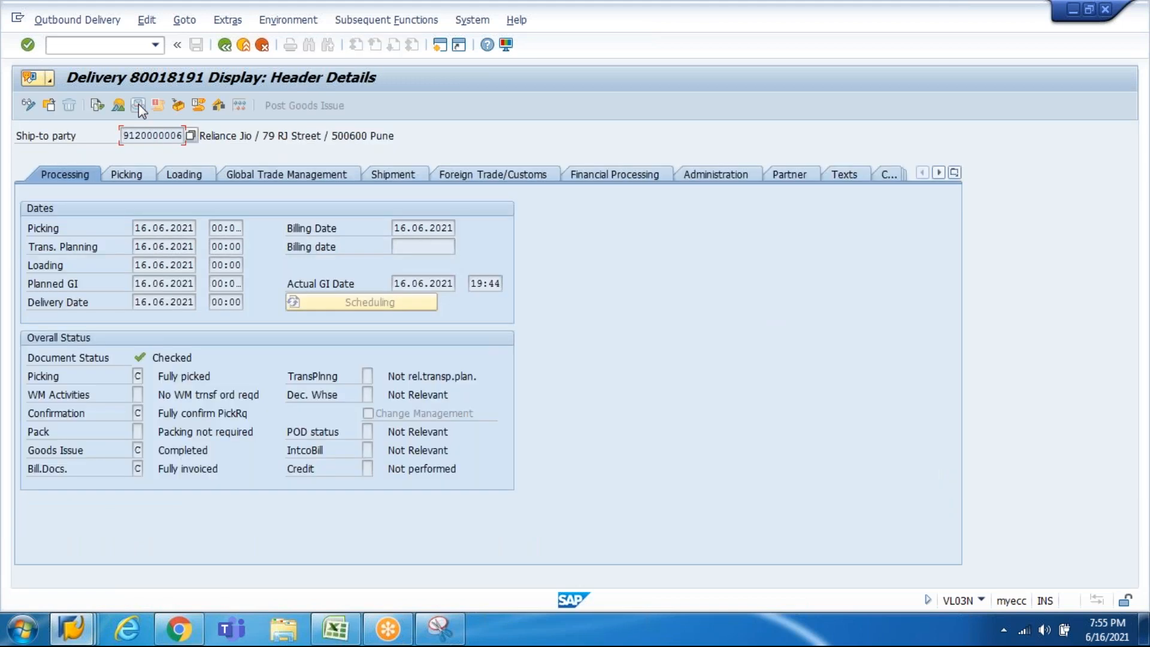
{"action": "left_click", "coordinate": [124, 176]}
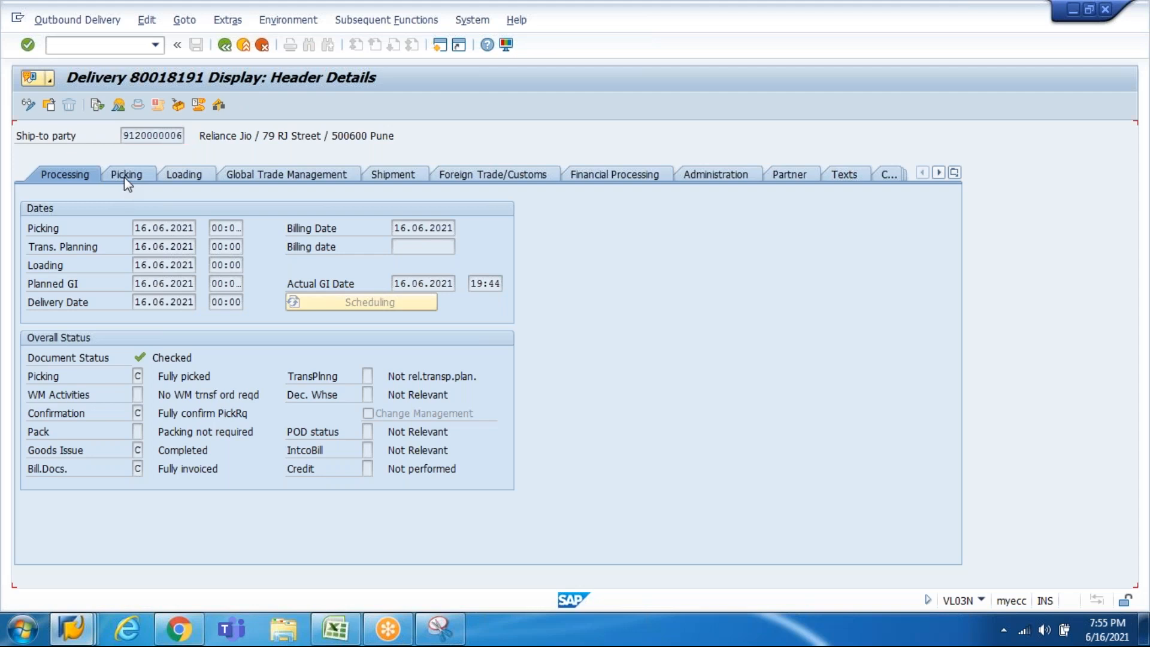
{"action": "left_click", "coordinate": [119, 107]}
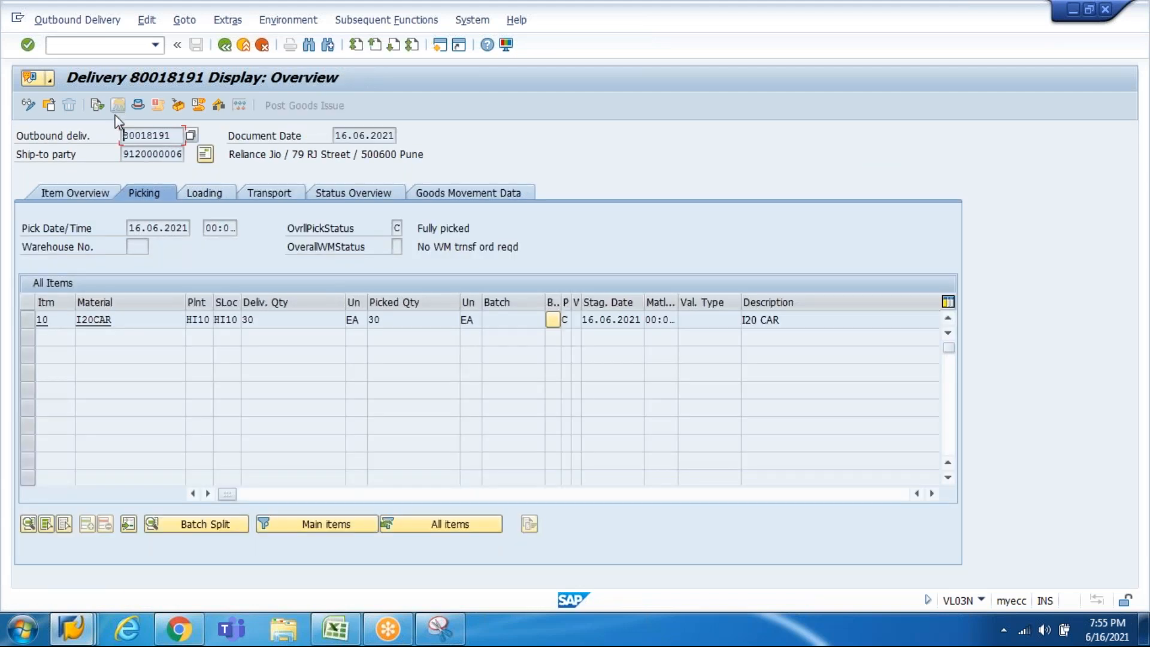
{"action": "left_click", "coordinate": [97, 197]}
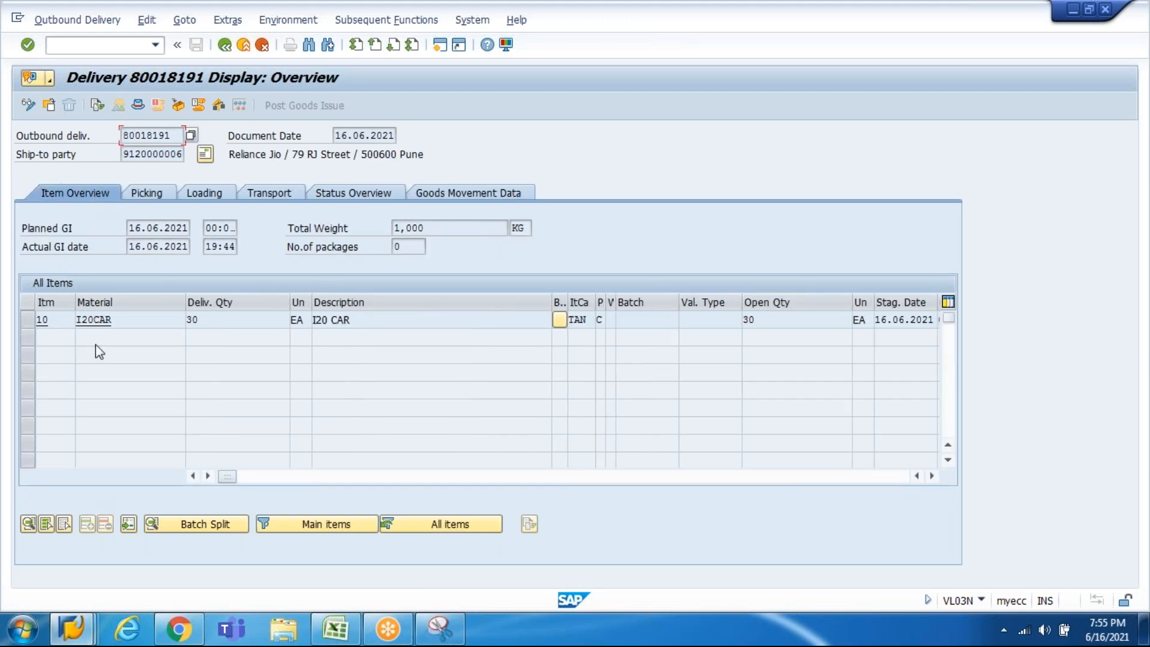
{"action": "left_click", "coordinate": [67, 633]}
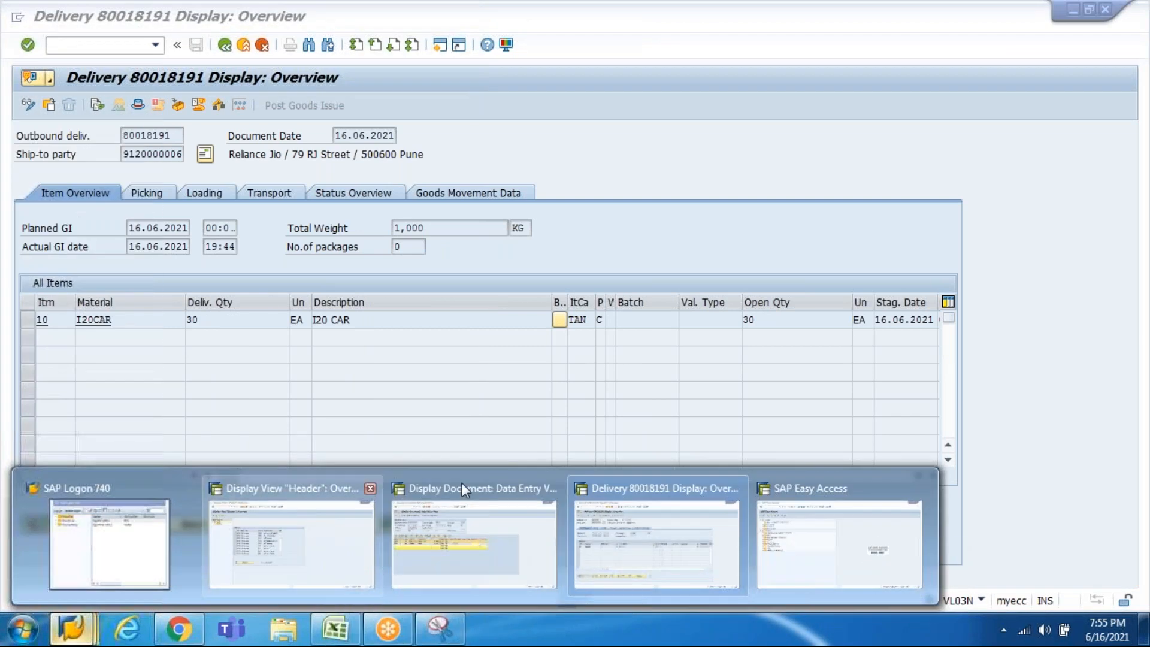
Step: Open the ETO3-from-ZRLF copy control item DLN and inspect copying requirement 004
{"action": "left_click", "coordinate": [327, 523]}
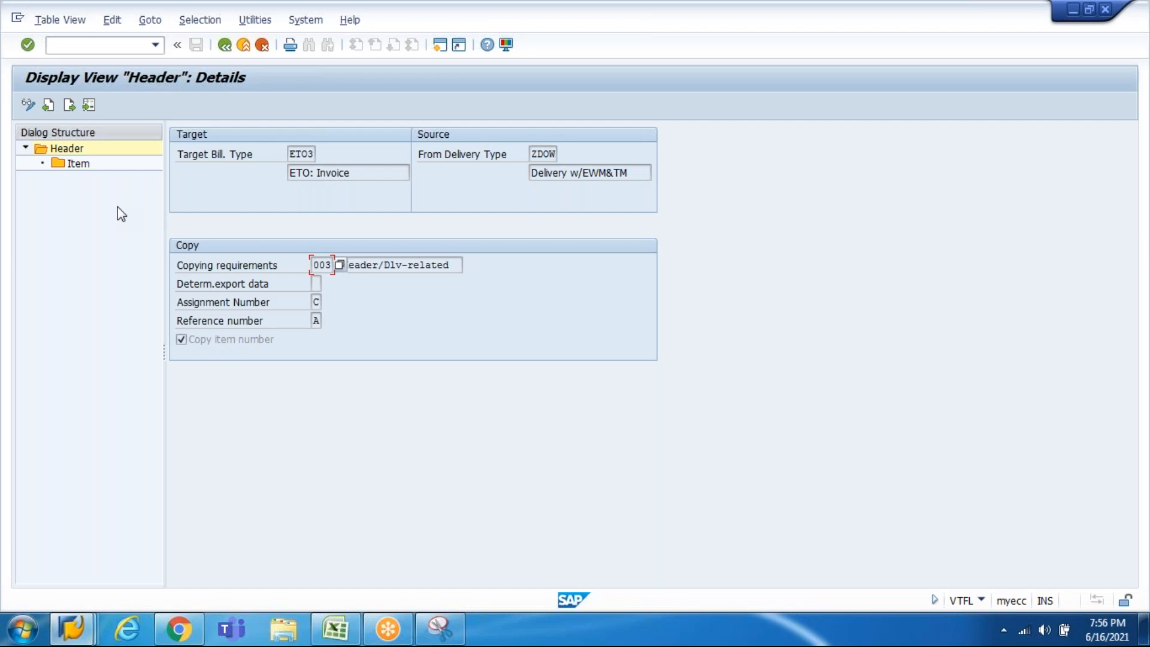
{"action": "key", "text": "F3"}
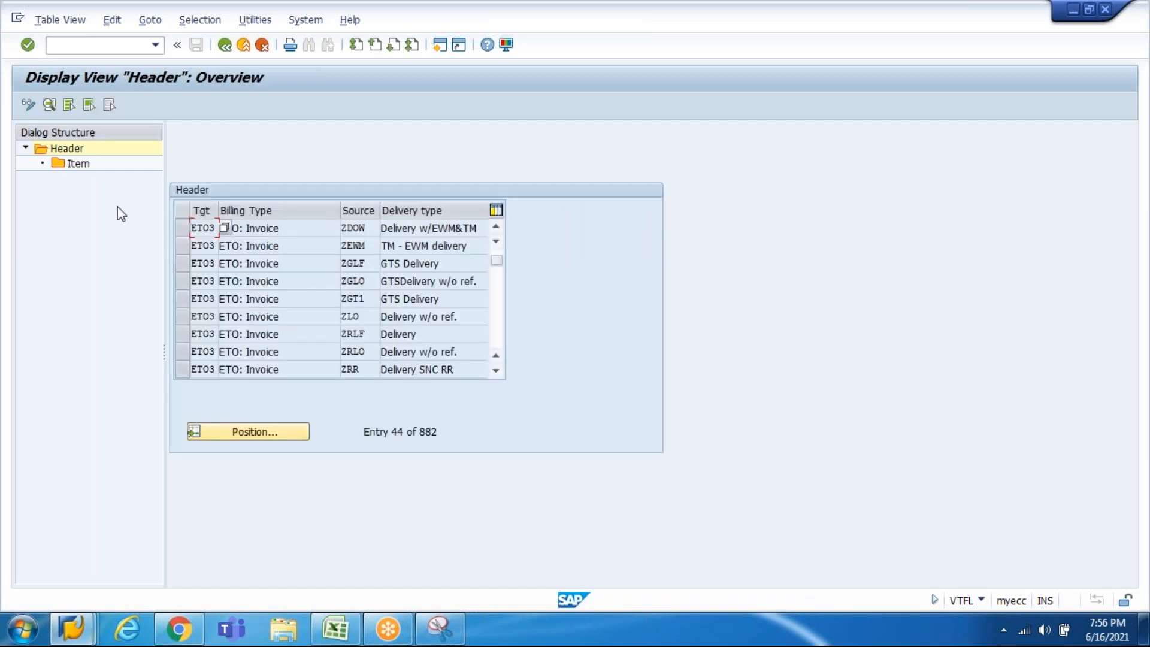
{"action": "double_click", "coordinate": [429, 334]}
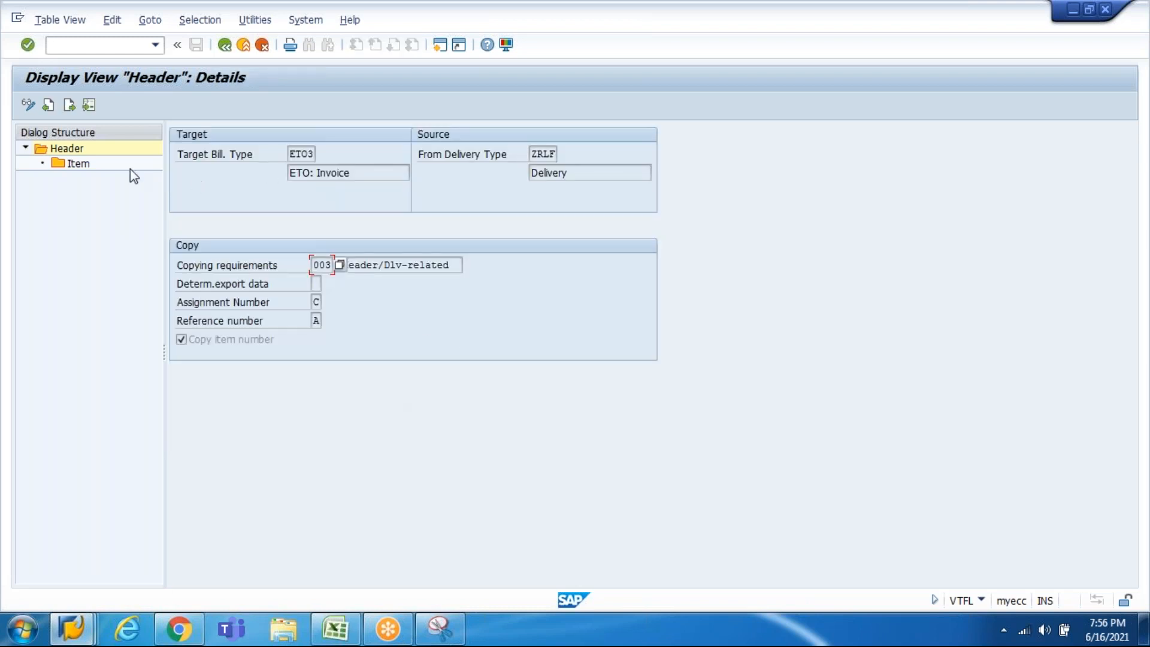
{"action": "double_click", "coordinate": [84, 164]}
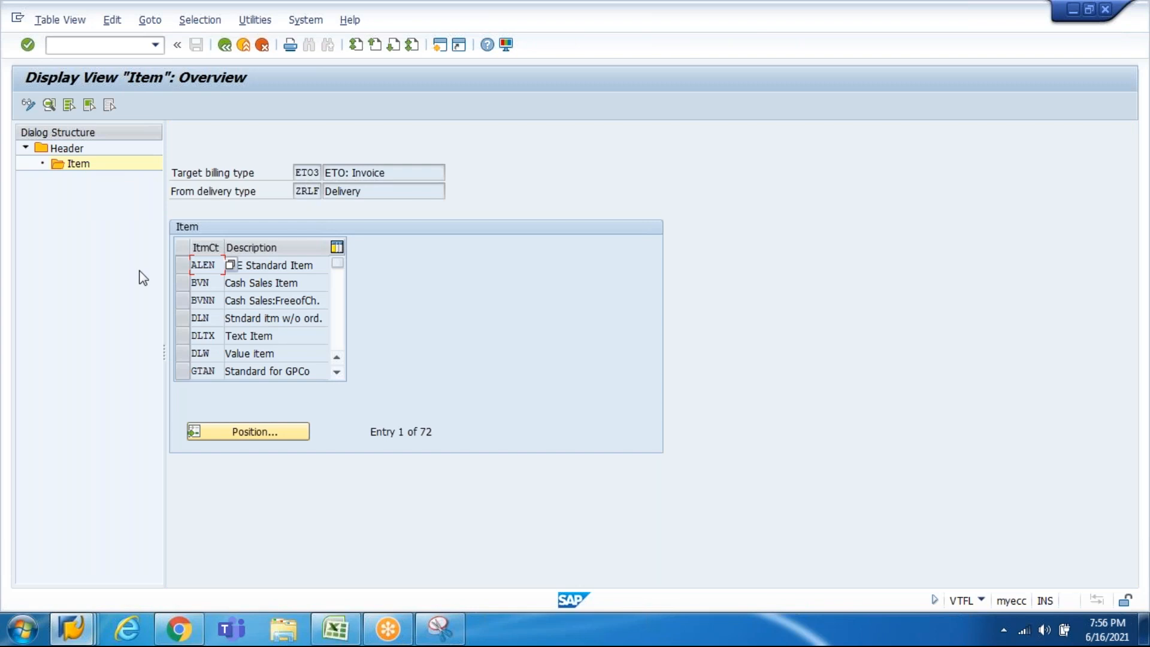
{"action": "double_click", "coordinate": [204, 318]}
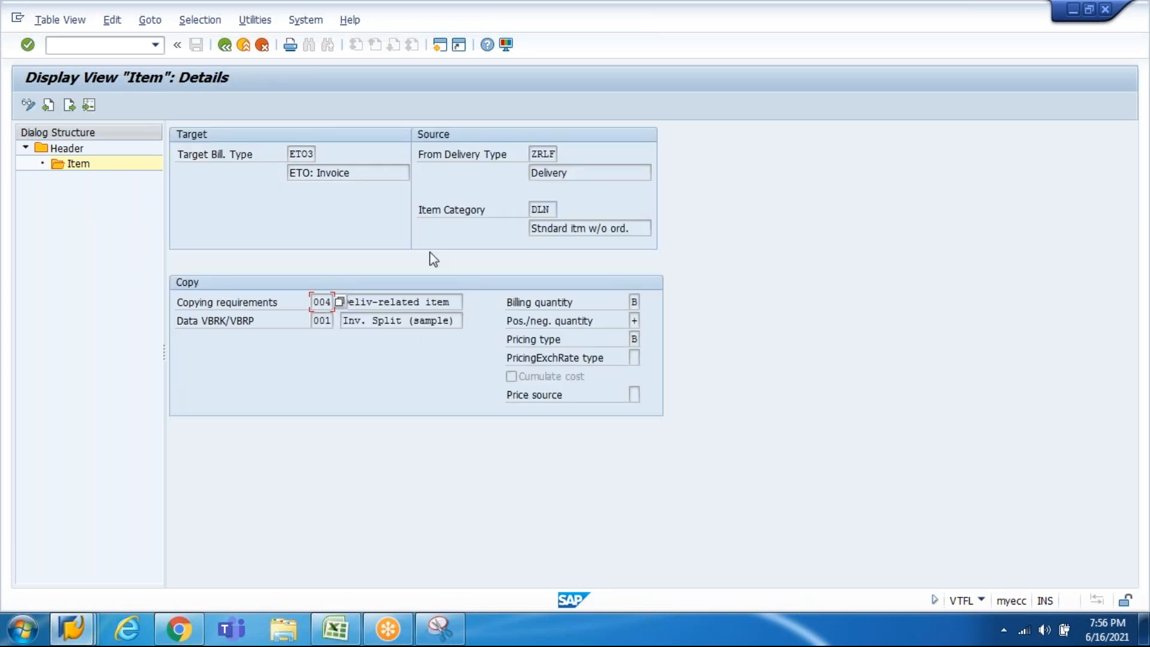
{"action": "left_click", "coordinate": [414, 301]}
Step: Leave copying control and open the Define Billing Types table listing all 145 billing types
{"action": "key", "text": "F3"}
{"action": "key", "text": "F3"}
{"action": "key", "text": "F3"}
{"action": "key", "text": "F3"}
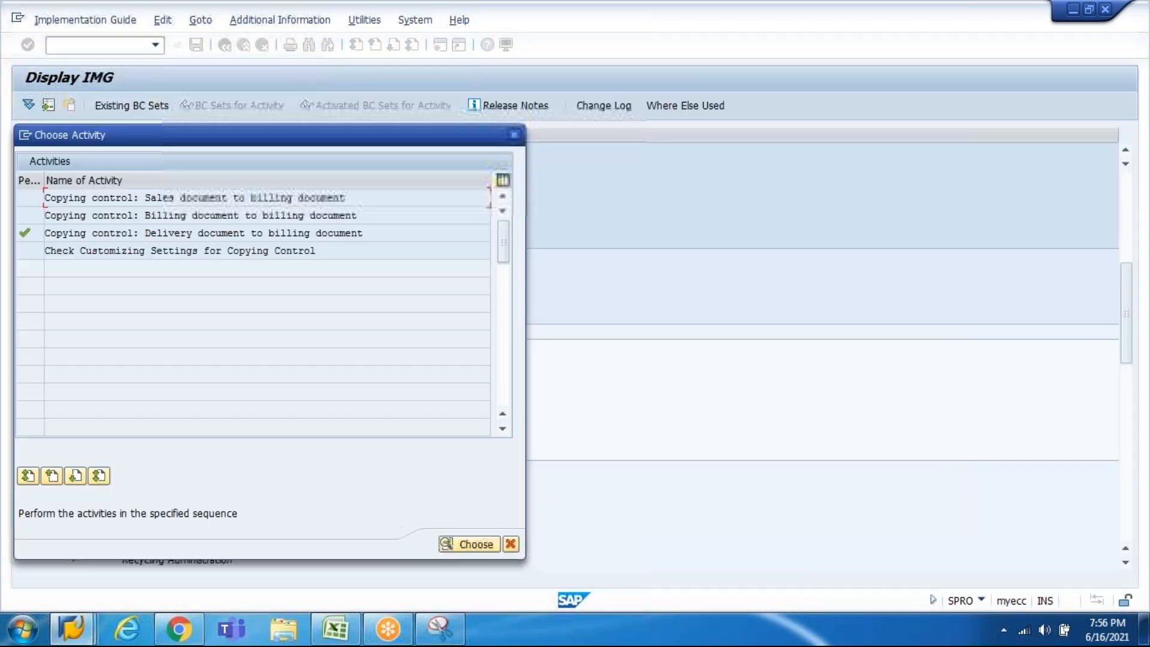
{"action": "key", "text": "Escape"}
{"action": "key", "text": "Down"}
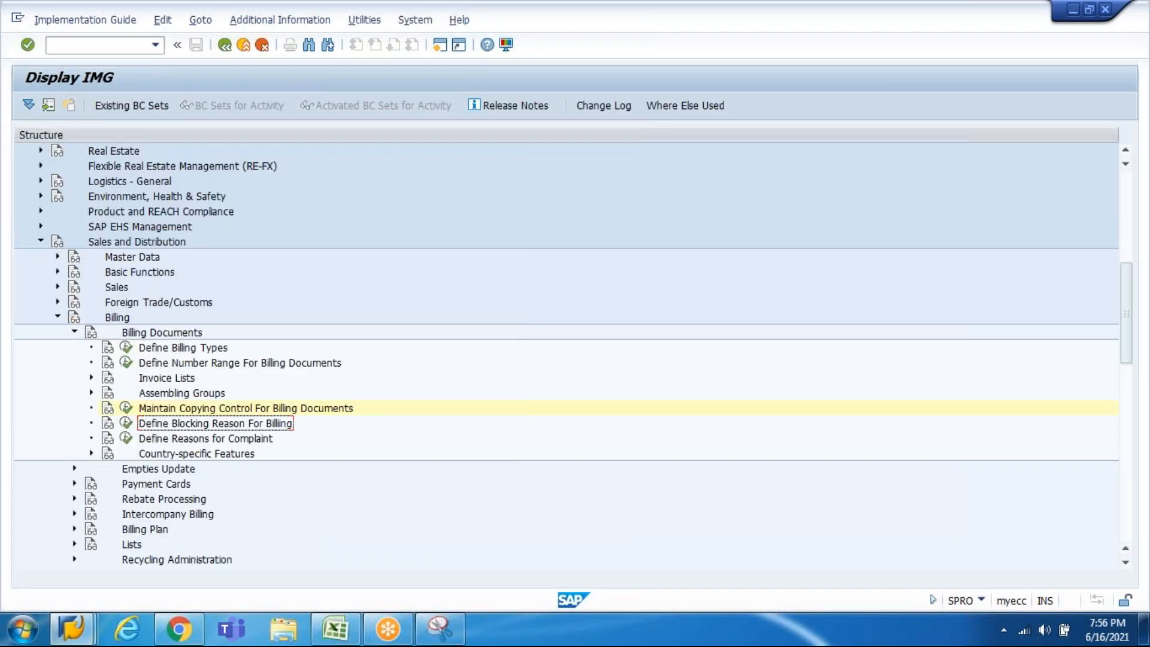
{"action": "key", "text": "Down"}
{"action": "key", "text": "Up"}
{"action": "key", "text": "Up"}
{"action": "key", "text": "Up"}
{"action": "key", "text": "Up"}
{"action": "key", "text": "Up"}
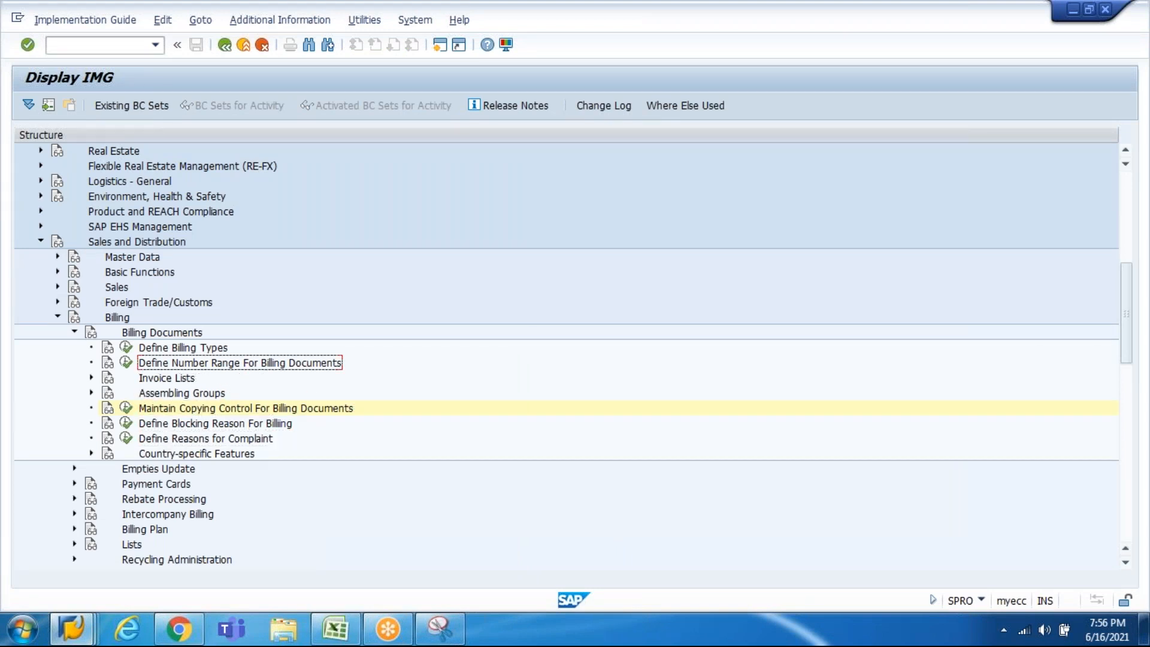
{"action": "key", "text": "Down"}
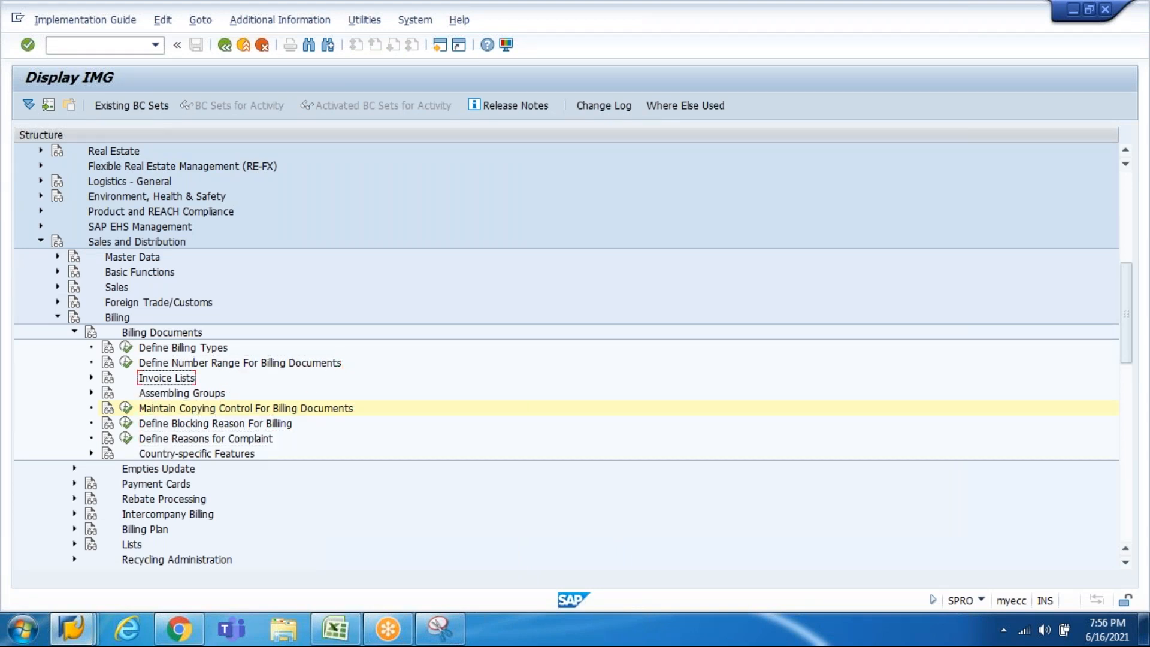
{"action": "key", "text": "Right"}
{"action": "key", "text": "Down"}
{"action": "key", "text": "Up"}
{"action": "key", "text": "Left"}
{"action": "key", "text": "Up"}
{"action": "key", "text": "Up"}
{"action": "key", "text": "Return"}
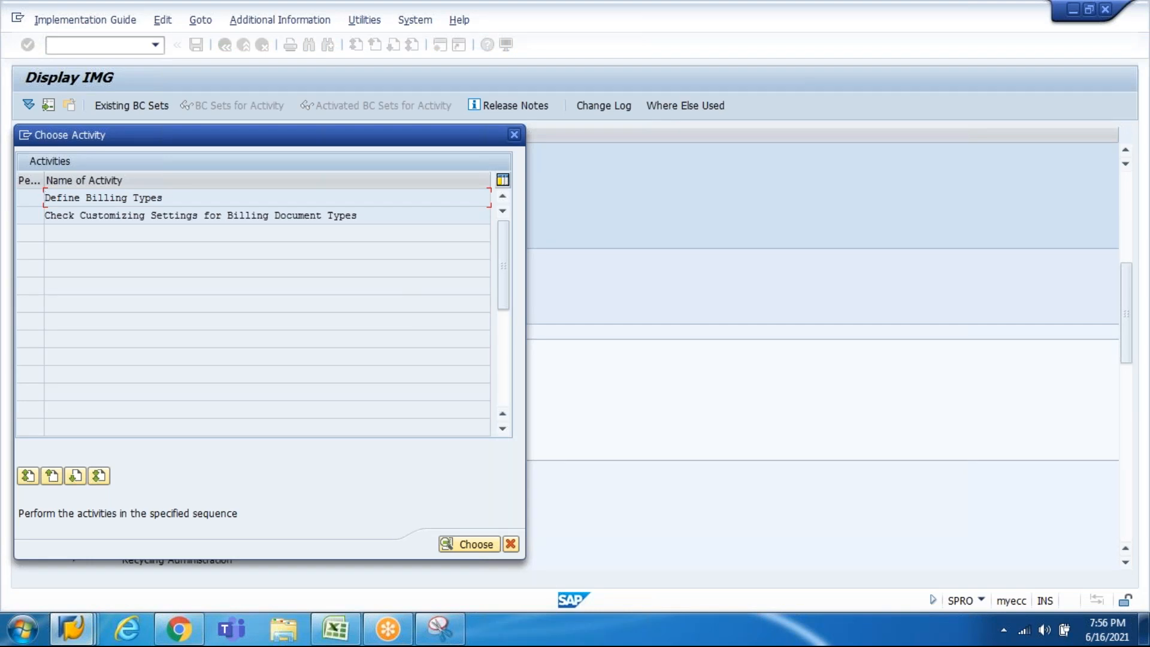
{"action": "key", "text": "Return"}
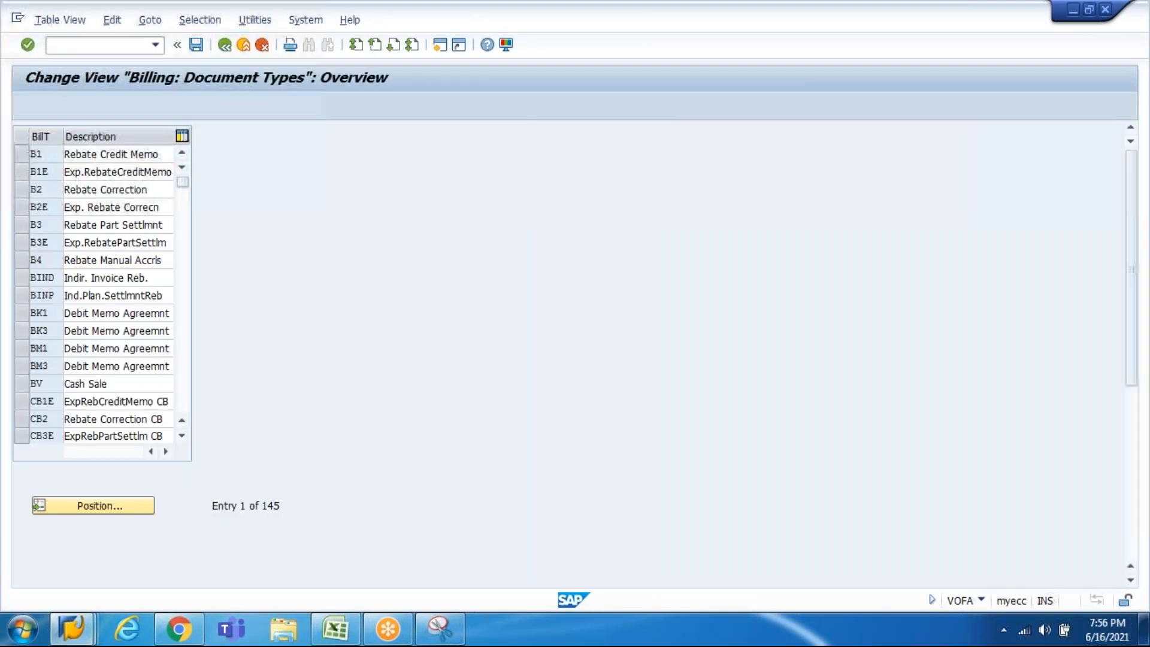
{"action": "double_click", "coordinate": [104, 260]}
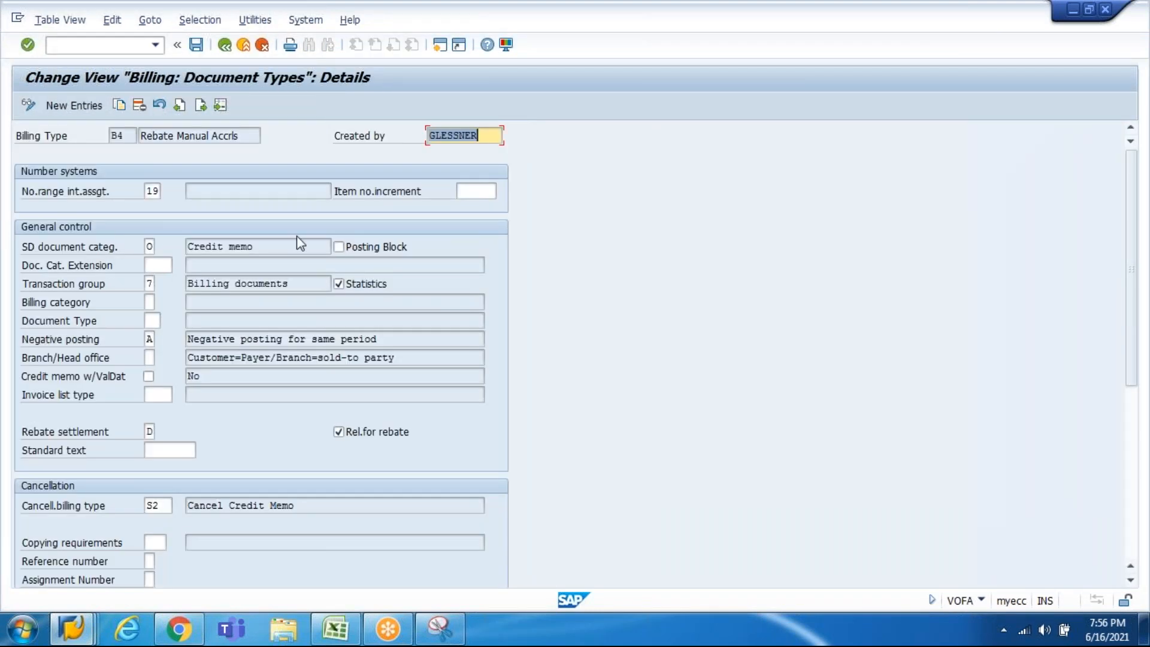
{"action": "left_click", "coordinate": [339, 247]}
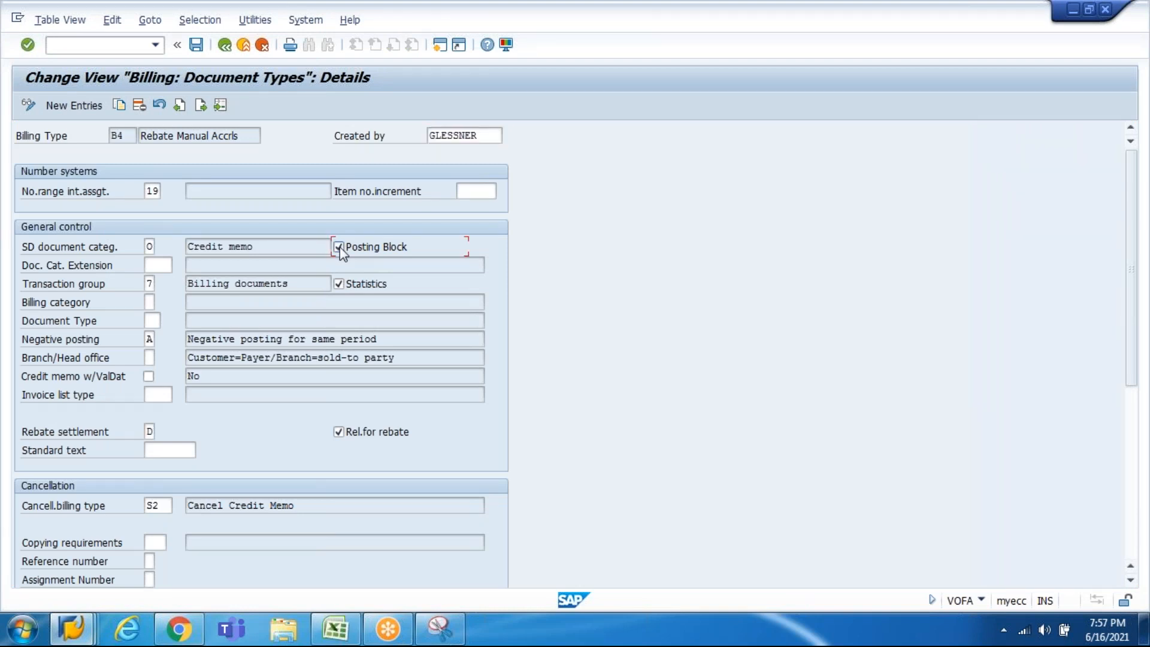
{"action": "key", "text": "F1"}
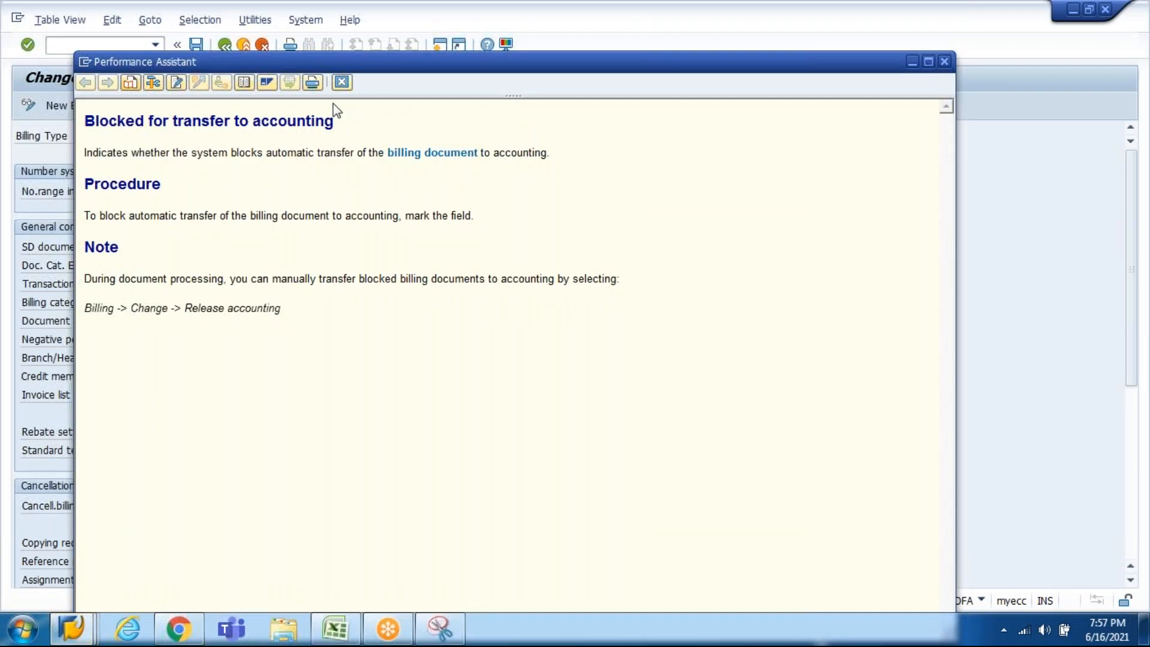
{"action": "left_click", "coordinate": [341, 83]}
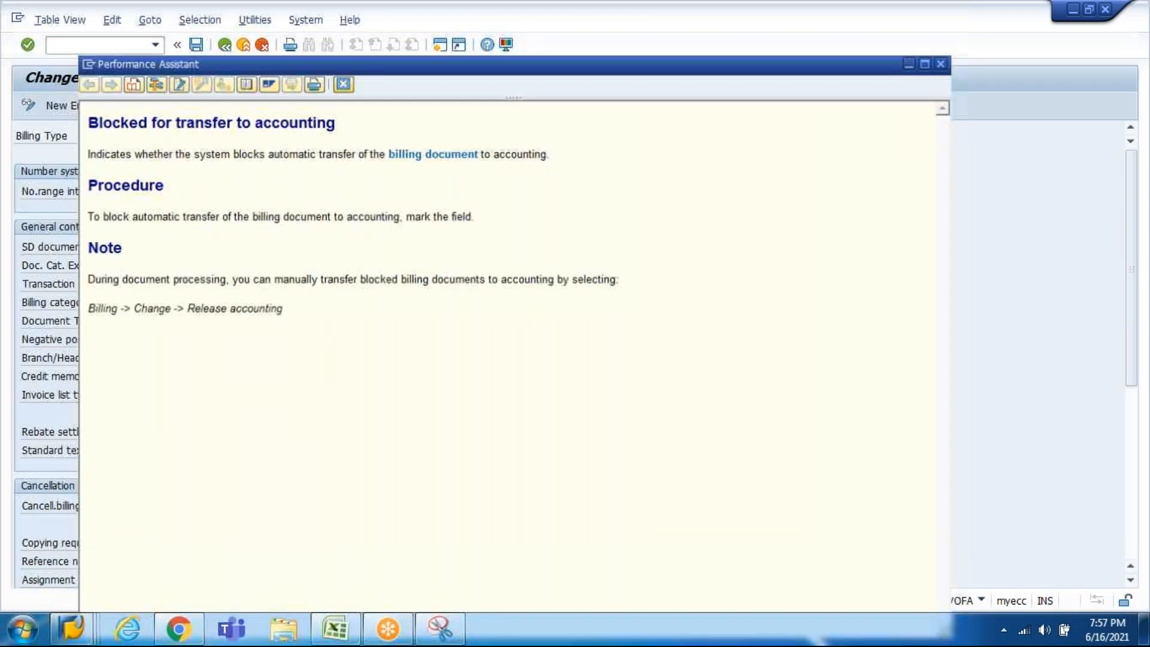
{"action": "key", "text": "F12"}
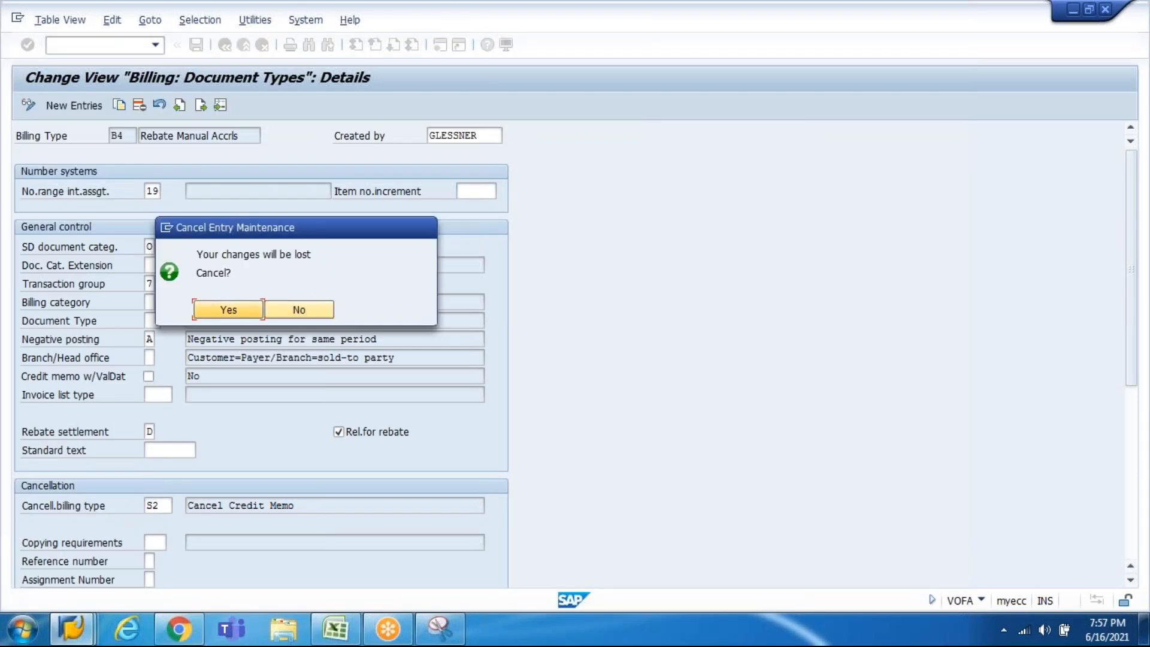
{"action": "key", "text": "Return"}
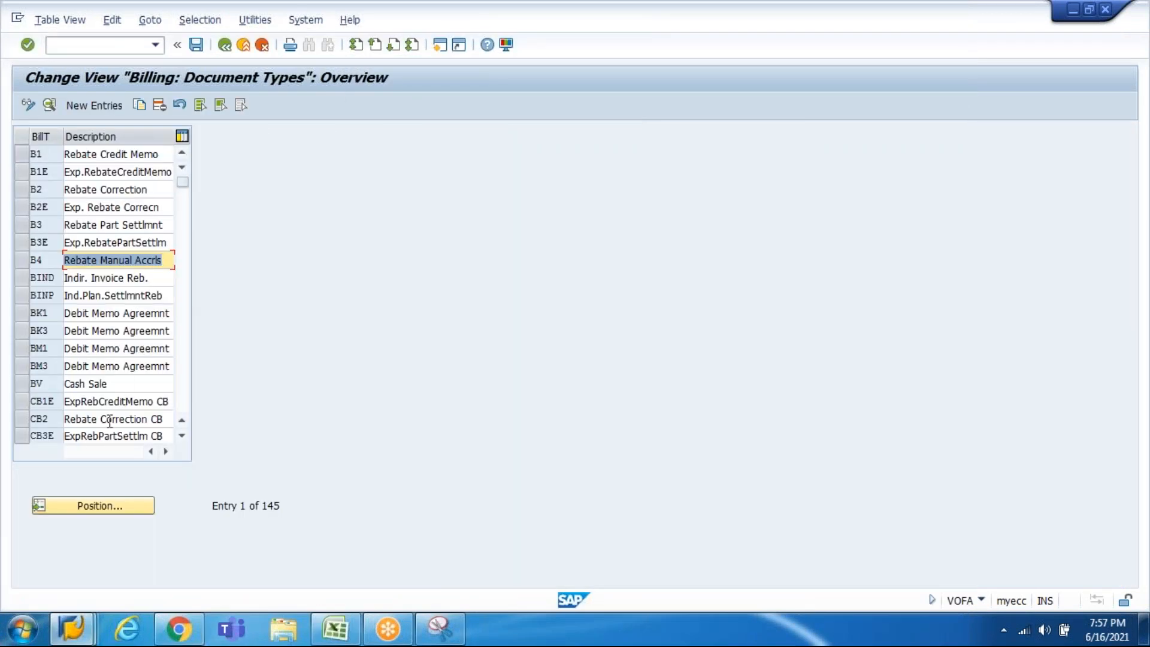
{"action": "left_click", "coordinate": [100, 509]}
Step: Jump to billing type F1 and open the Invoice (F1) details
{"action": "type", "text": "F1"}
{"action": "key", "text": "Return"}
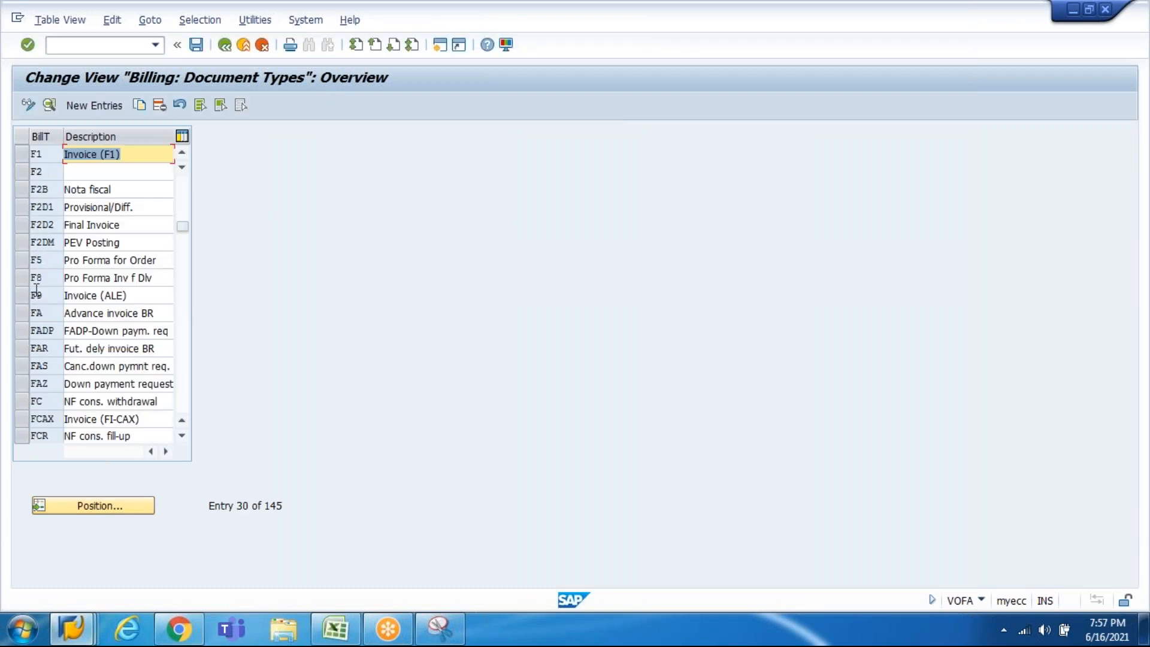
{"action": "left_click", "coordinate": [107, 154]}
{"action": "double_click", "coordinate": [108, 154]}
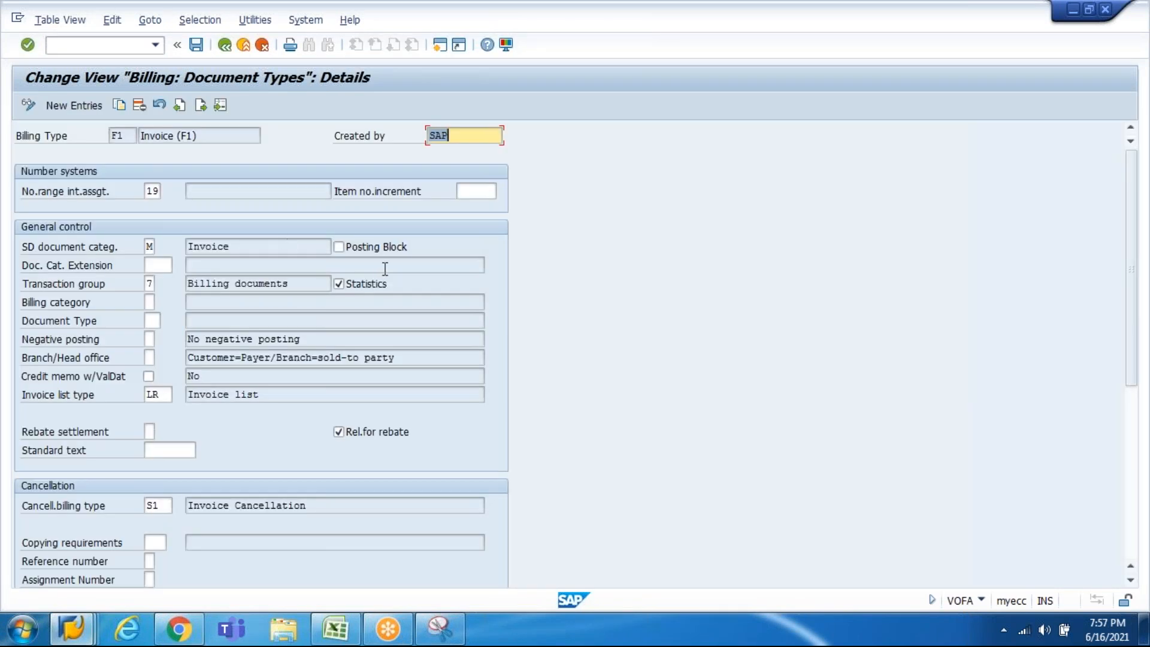
Step: Leave Posting Block unticked for F1 after reading its field help
{"action": "left_click", "coordinate": [339, 246]}
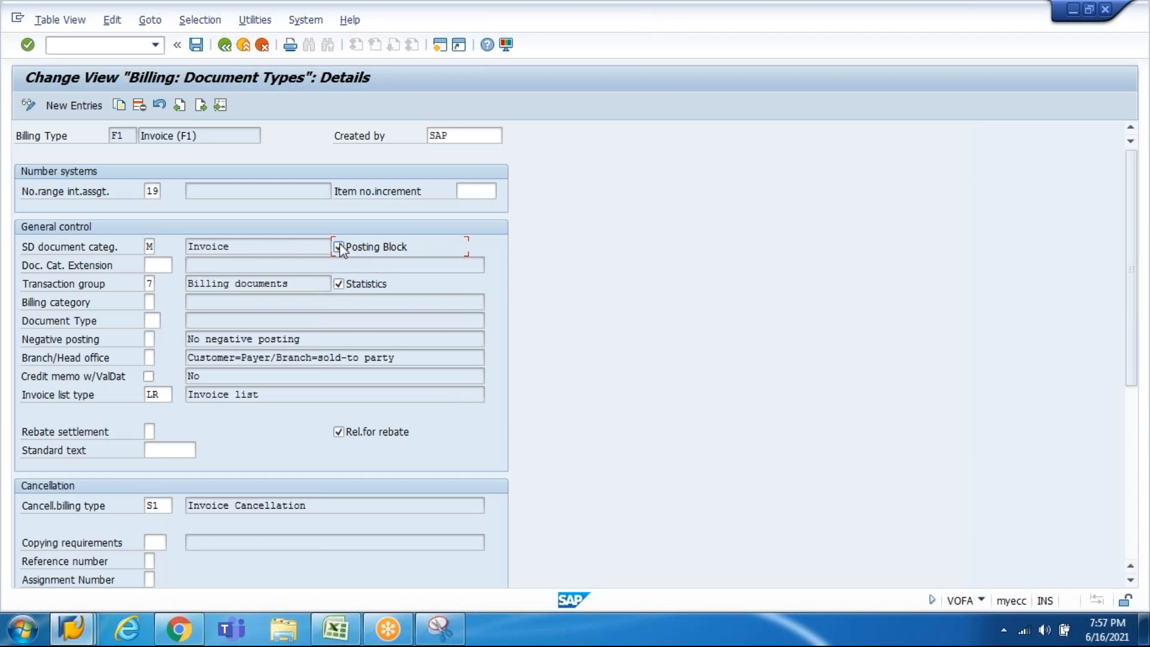
{"action": "left_click", "coordinate": [339, 246]}
{"action": "left_click", "coordinate": [487, 45]}
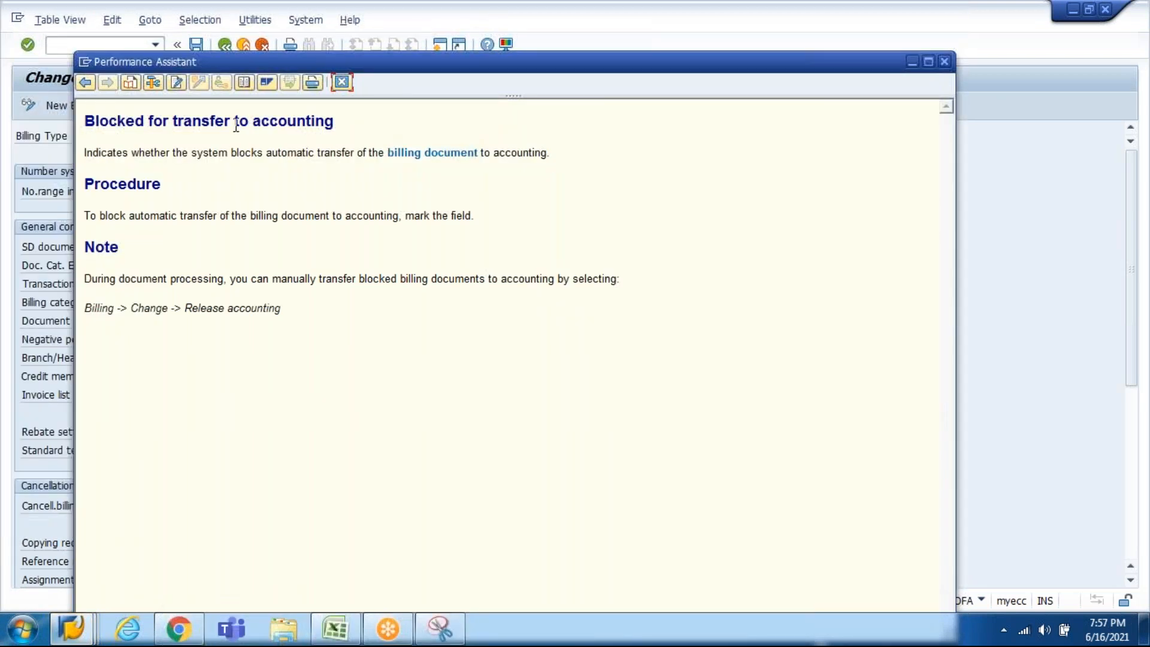
{"action": "left_click_drag", "start_coordinate": [234, 124], "coordinate": [334, 123]}
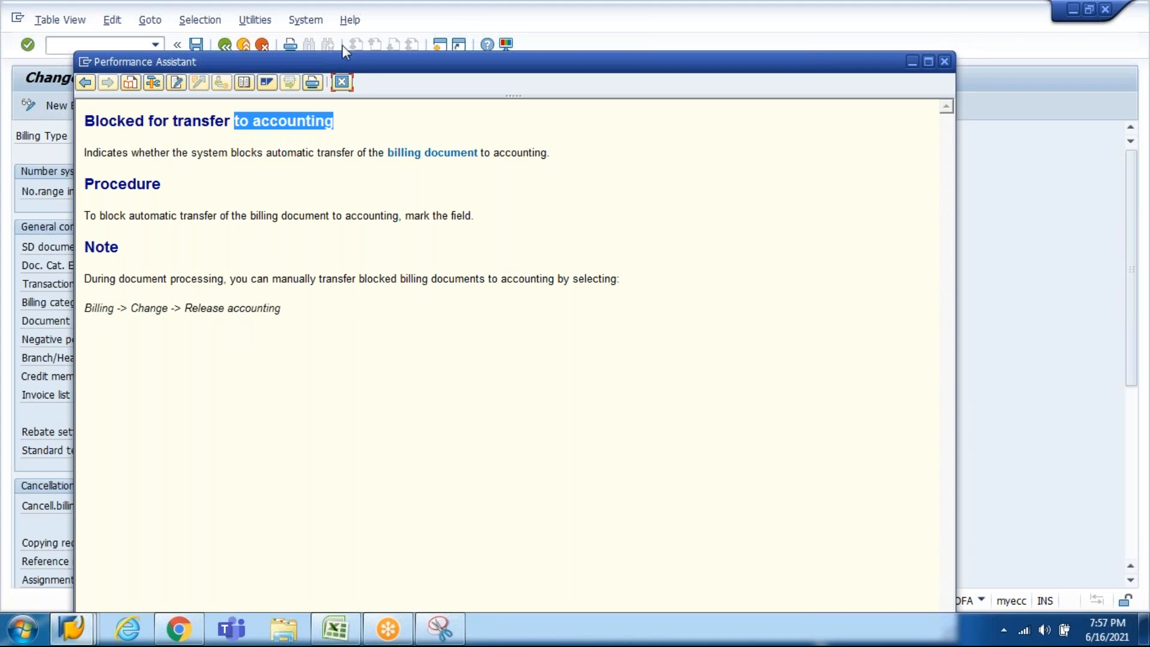
{"action": "left_click", "coordinate": [342, 82]}
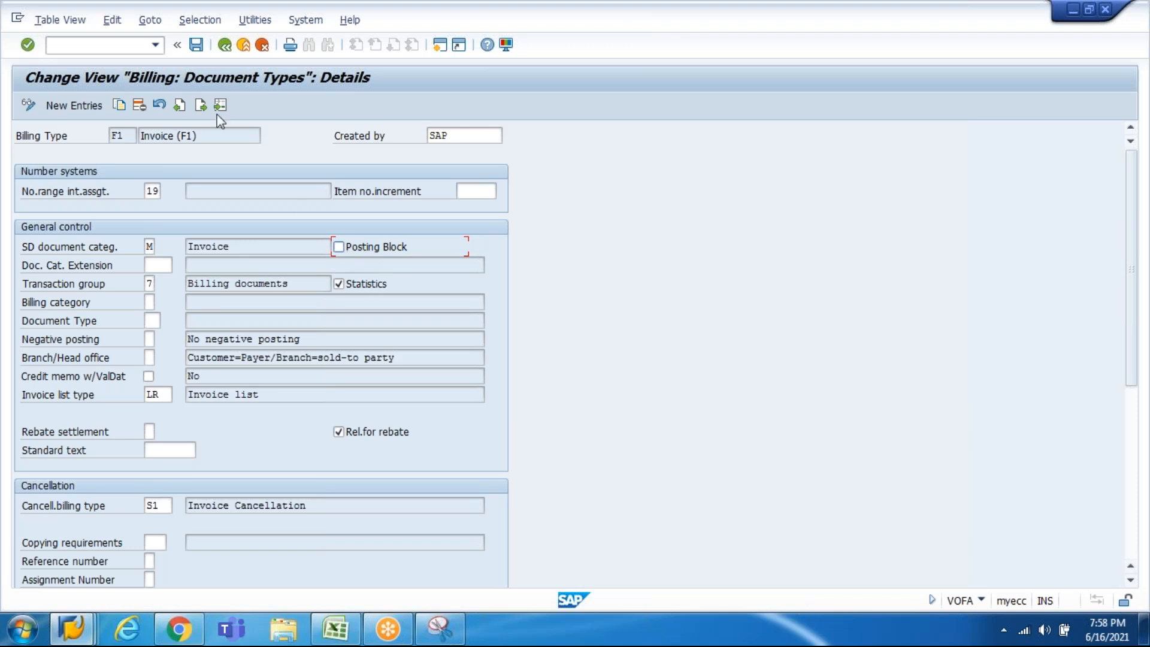
{"action": "left_click", "coordinate": [79, 639]}
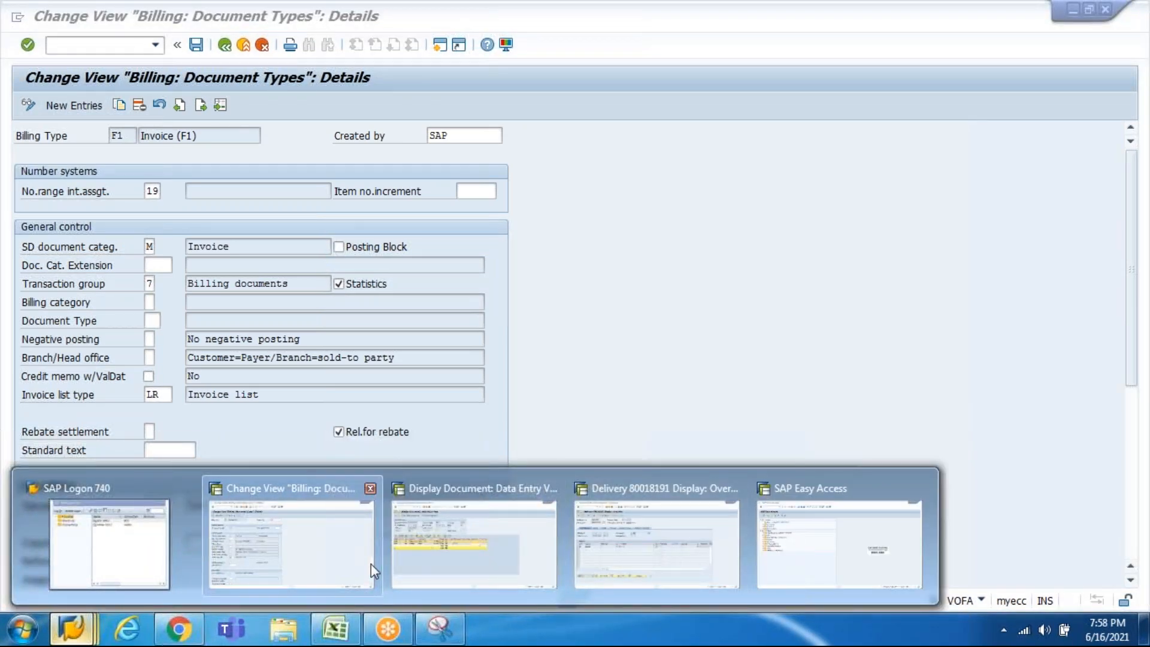
Step: Back out of the F1 billing type details to the IMG
{"action": "left_click", "coordinate": [371, 563]}
{"action": "key", "text": "F3"}
{"action": "key", "text": "F3"}
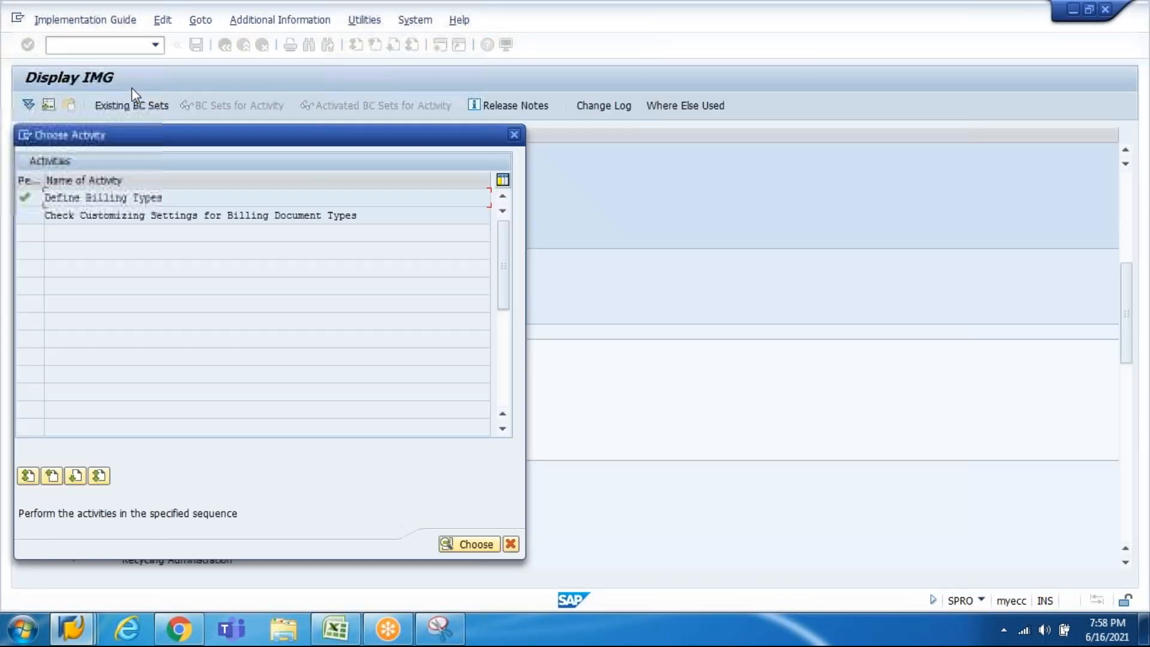
{"action": "key", "text": "Escape"}
{"action": "key", "text": "F3"}
{"action": "key", "text": "F3"}
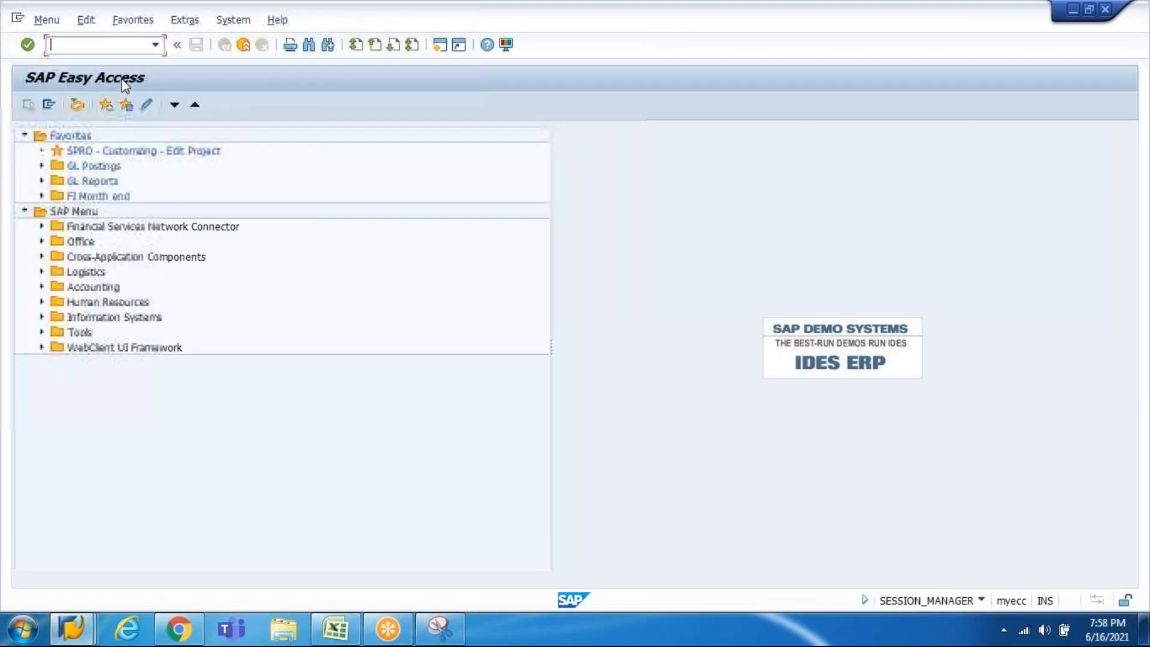
Step: Open Change Billing Document with VF02, then switch to the Excel notes workbook
{"action": "type", "text": "vf02"}
{"action": "key", "text": "Return"}
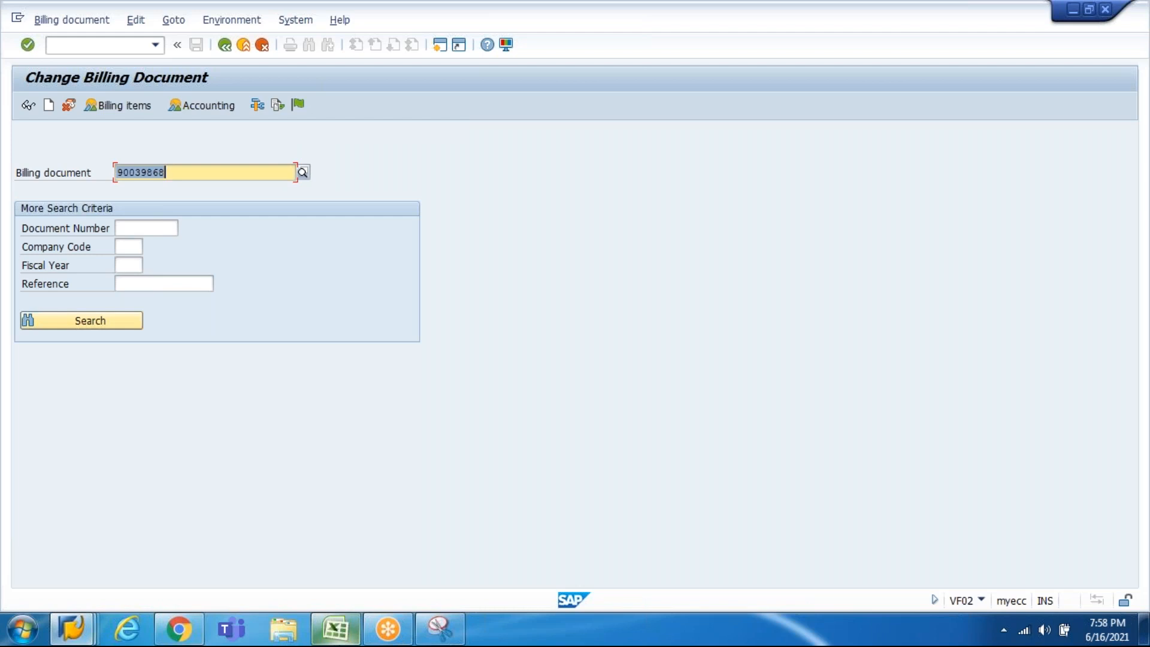
{"action": "mouse_move", "coordinate": [336, 629]}
{"action": "left_click", "coordinate": [334, 542]}
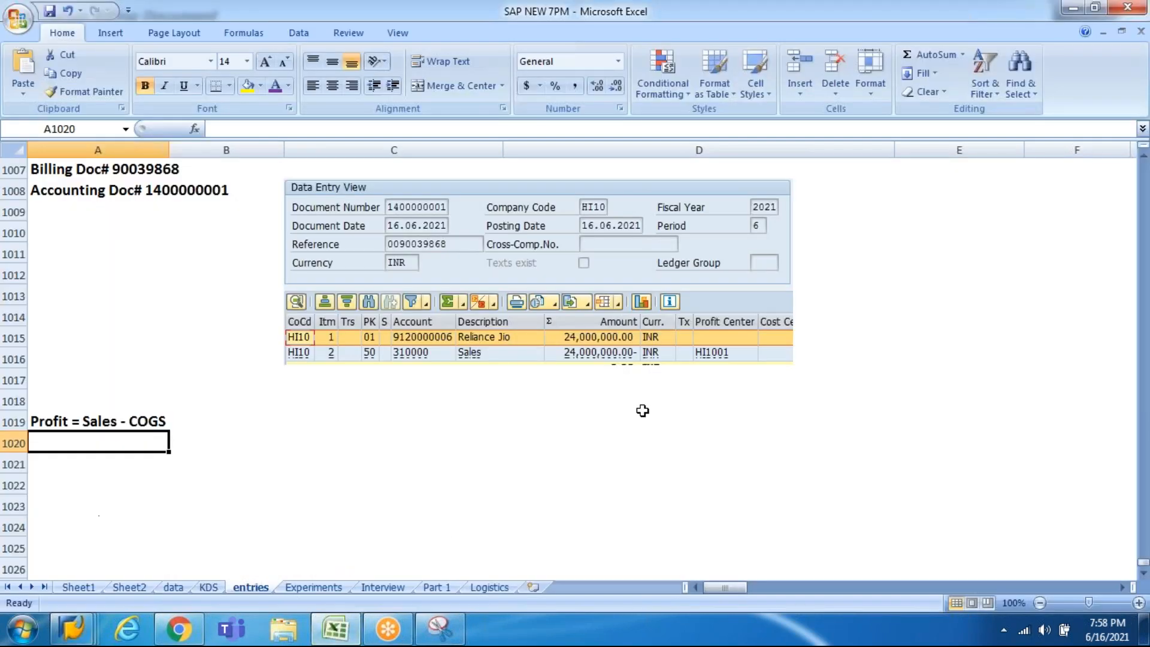
Step: Scroll the entries sheet up to the step 1–3 notes and select cell A1000
{"action": "left_click", "coordinate": [1143, 157]}
{"action": "left_click", "coordinate": [1142, 157]}
{"action": "left_click", "coordinate": [1143, 157]}
{"action": "left_click", "coordinate": [1142, 157]}
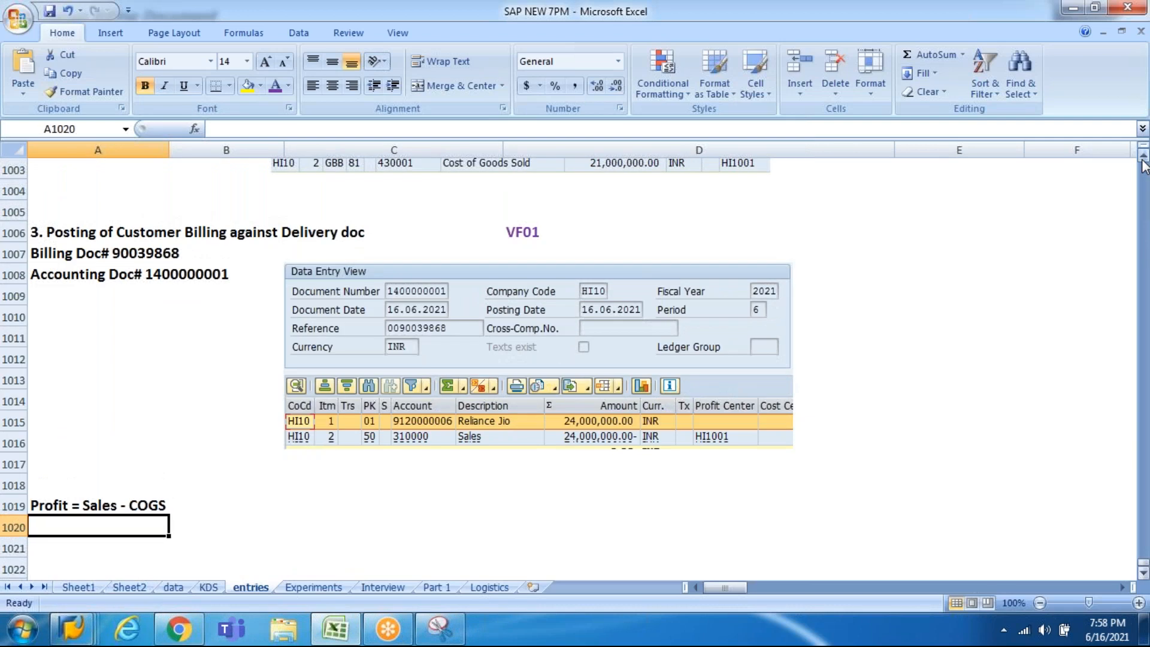
{"action": "left_click", "coordinate": [1142, 157]}
{"action": "left_click", "coordinate": [1142, 157]}
{"action": "left_click", "coordinate": [1143, 157]}
{"action": "left_click", "coordinate": [1143, 157]}
{"action": "left_click", "coordinate": [1143, 157]}
{"action": "left_click", "coordinate": [1143, 157]}
{"action": "left_click", "coordinate": [1143, 157]}
{"action": "left_click", "coordinate": [1143, 157]}
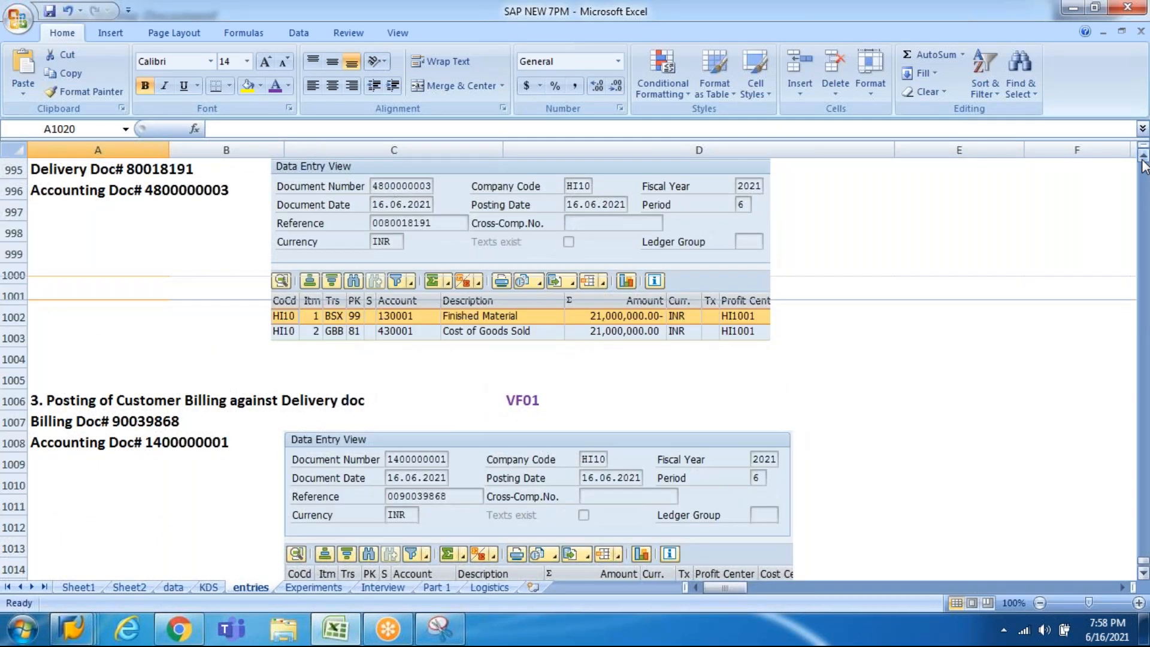
{"action": "left_click", "coordinate": [1143, 157]}
{"action": "left_click", "coordinate": [1143, 157]}
{"action": "left_click", "coordinate": [1142, 156]}
{"action": "left_click", "coordinate": [1143, 157]}
{"action": "left_click", "coordinate": [1143, 156]}
{"action": "left_click", "coordinate": [1142, 157]}
{"action": "left_click", "coordinate": [1143, 156]}
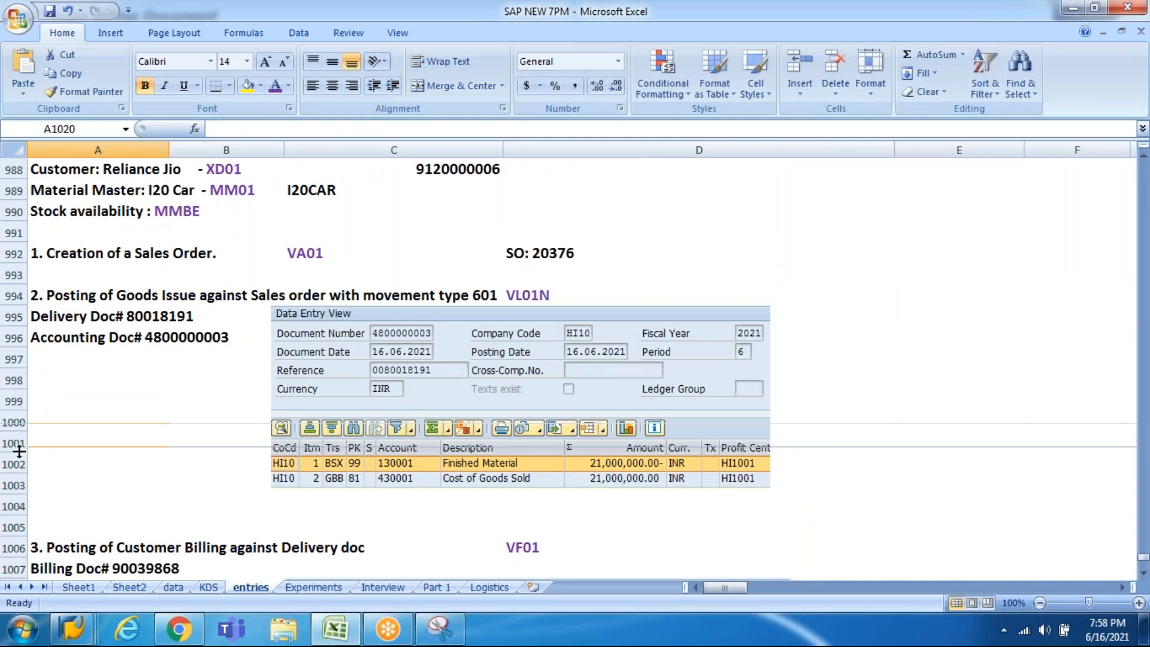
{"action": "left_click", "coordinate": [87, 428]}
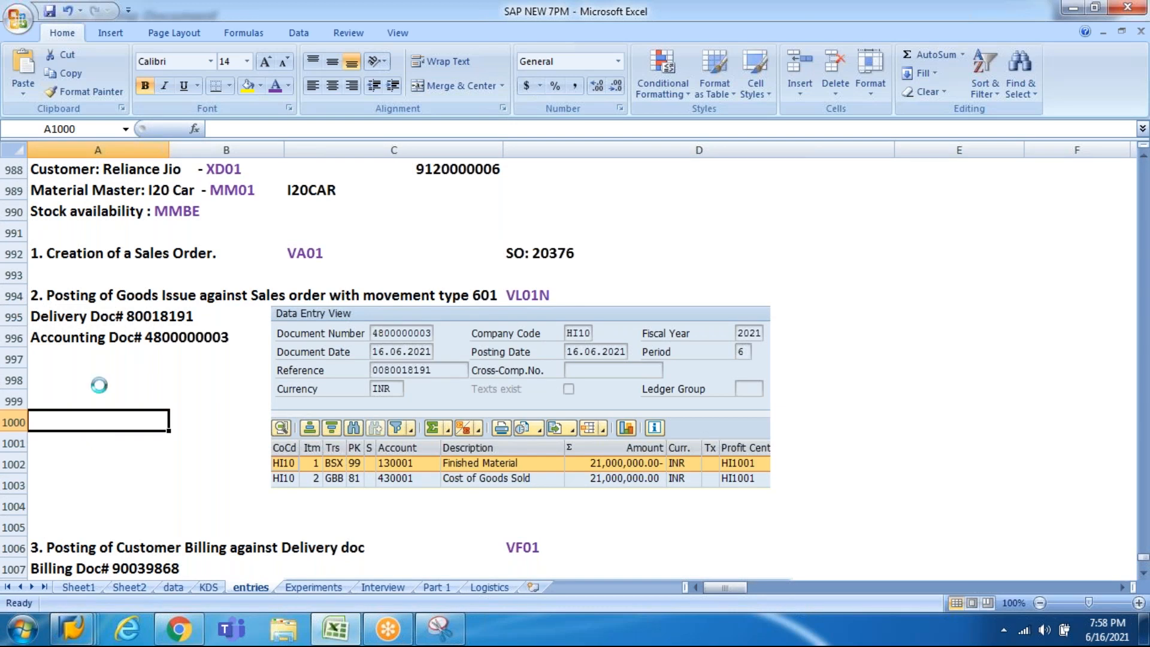
{"action": "left_click", "coordinate": [808, 31]}
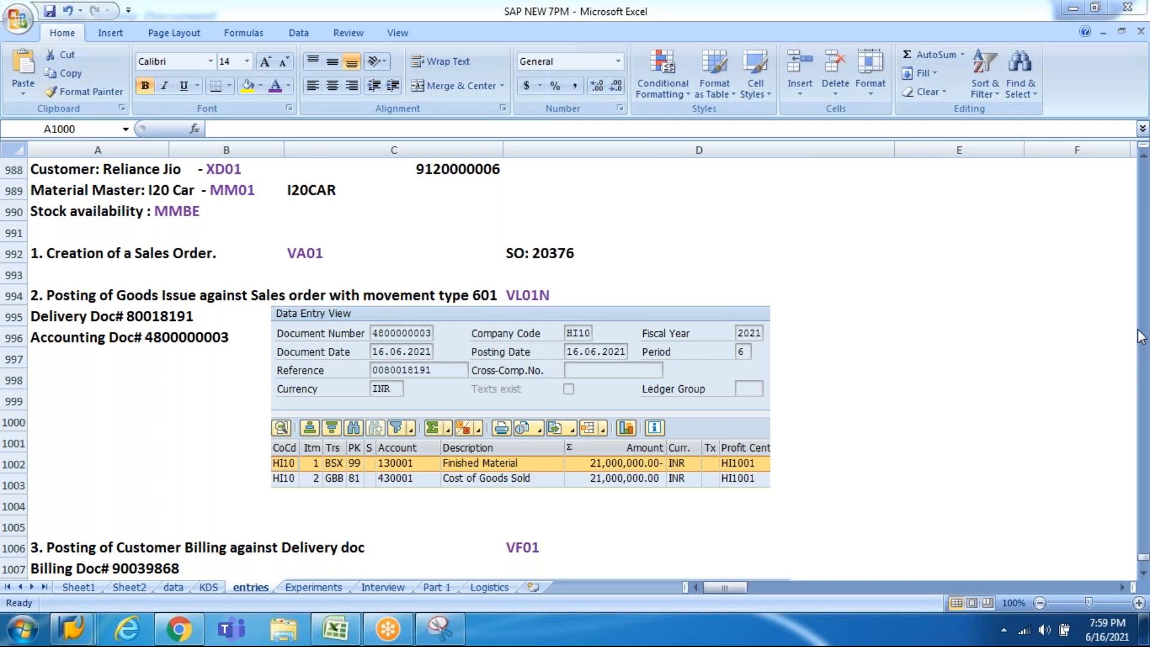
Step: Move through the Excel billing notes to the O2C Cycle/FI-SD Integration summary table
{"action": "left_click", "coordinate": [433, 254]}
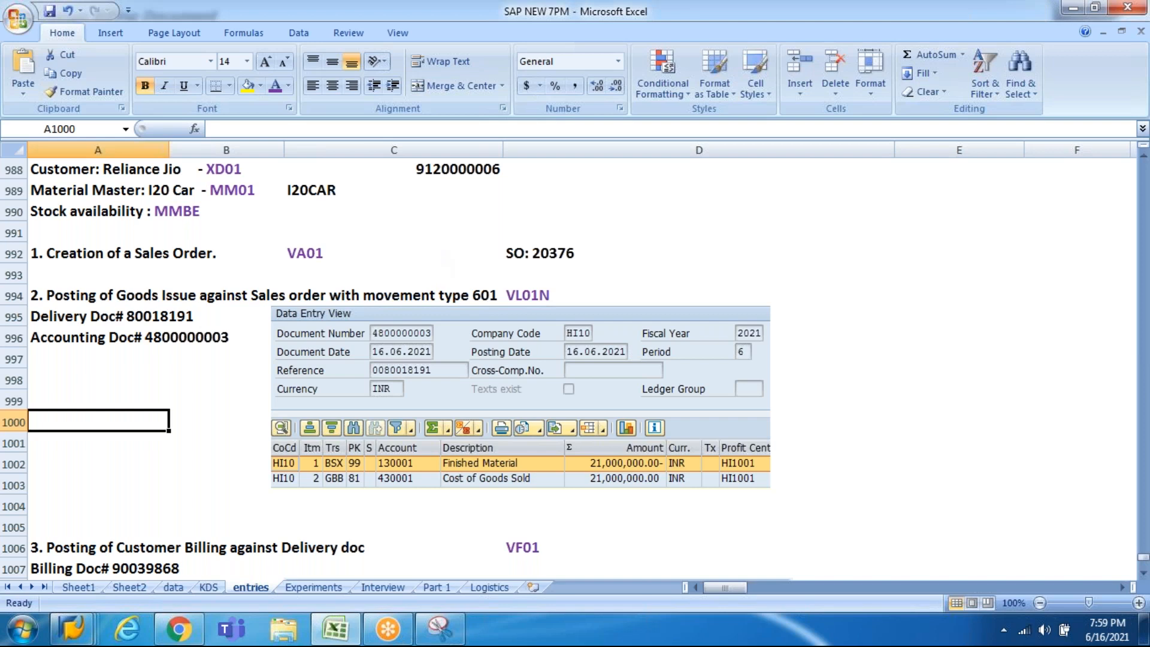
{"action": "key", "text": "Down"}
{"action": "key", "text": "Down"}
{"action": "key", "text": "Down"}
{"action": "key", "text": "Down"}
{"action": "key", "text": "Down"}
{"action": "key", "text": "Down"}
{"action": "key", "text": "Down"}
{"action": "key", "text": "Down"}
{"action": "key", "text": "Down"}
{"action": "key", "text": "Down"}
{"action": "key", "text": "Down"}
{"action": "key", "text": "Down"}
{"action": "key", "text": "Down"}
{"action": "key", "text": "Down"}
{"action": "key", "text": "Down"}
{"action": "key", "text": "Down"}
{"action": "key", "text": "Down"}
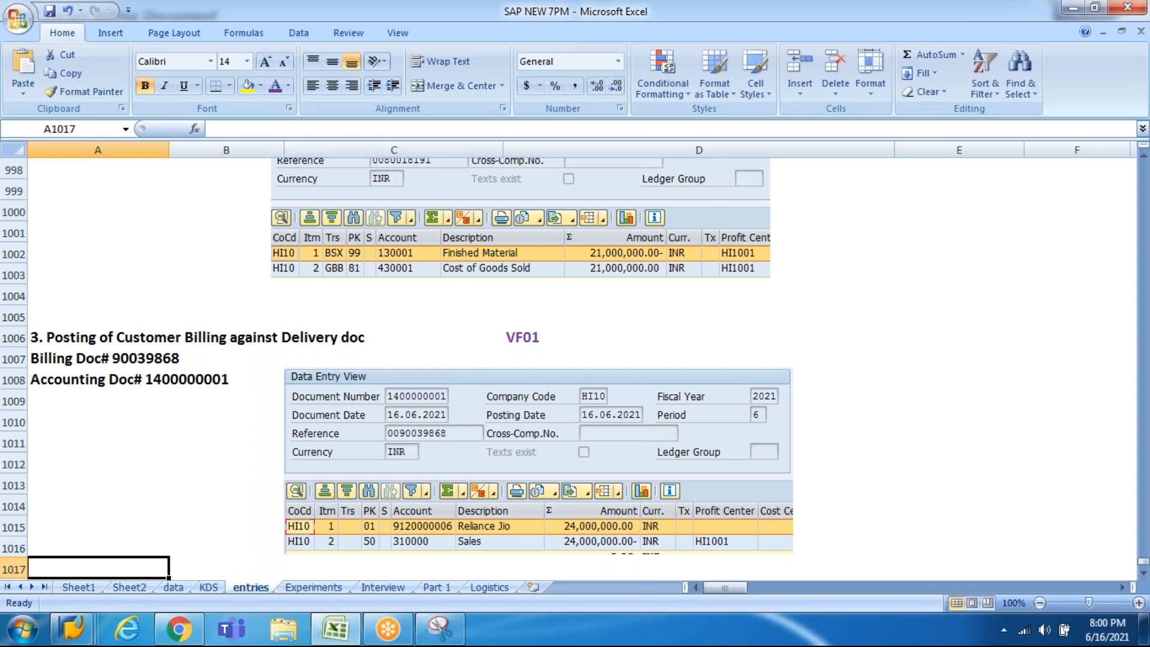
{"action": "key", "text": "Up"}
{"action": "key", "text": "Up"}
{"action": "key", "text": "Up"}
{"action": "key", "text": "Up"}
{"action": "key", "text": "Up"}
{"action": "key", "text": "Up"}
{"action": "key", "text": "Up"}
{"action": "key", "text": "Up"}
{"action": "key", "text": "Up"}
{"action": "key", "text": "Up"}
{"action": "key", "text": "Up"}
{"action": "key", "text": "Up"}
{"action": "key", "text": "Up"}
{"action": "key", "text": "Up"}
{"action": "key", "text": "Up"}
{"action": "key", "text": "Up"}
{"action": "key", "text": "Up"}
{"action": "key", "text": "Up"}
{"action": "key", "text": "Up"}
{"action": "key", "text": "Up"}
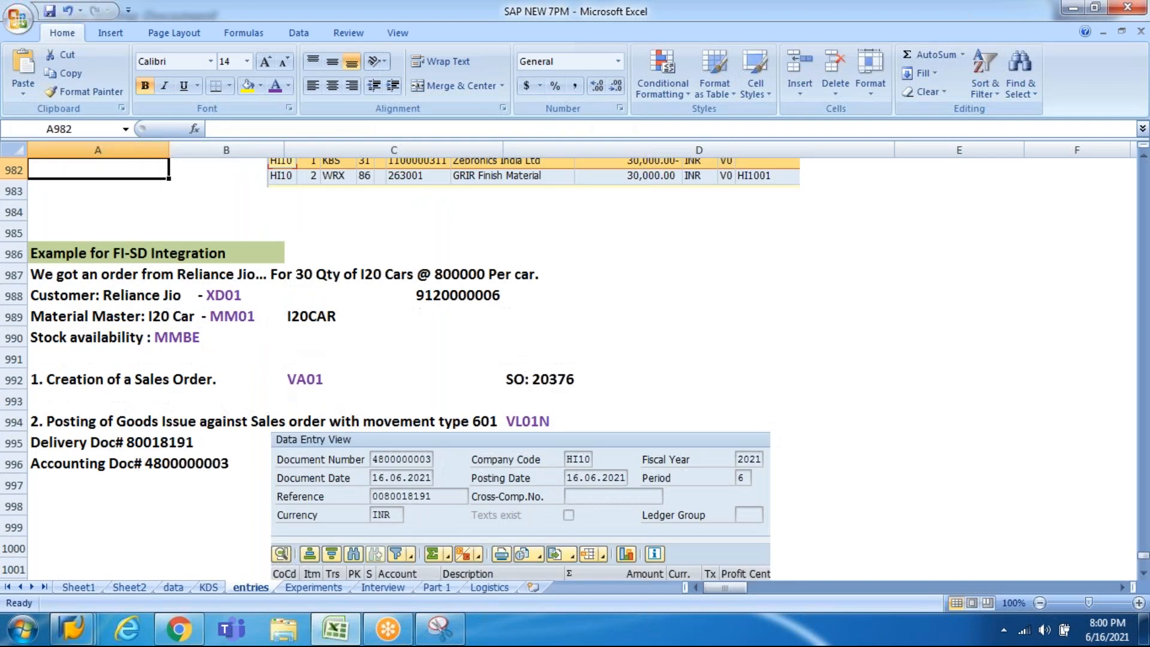
{"action": "key", "text": "Down"}
{"action": "key", "text": "Up"}
{"action": "key", "text": "Up"}
{"action": "key", "text": "Up"}
{"action": "key", "text": "Up"}
{"action": "key", "text": "Up"}
{"action": "key", "text": "Up"}
{"action": "key", "text": "Up"}
{"action": "key", "text": "Up"}
{"action": "key", "text": "Up"}
{"action": "key", "text": "Up"}
{"action": "key", "text": "Up"}
{"action": "key", "text": "Up"}
{"action": "key", "text": "Up"}
{"action": "key", "text": "Up"}
{"action": "key", "text": "Up"}
{"action": "key", "text": "Up"}
{"action": "key", "text": "Up"}
{"action": "key", "text": "Up"}
{"action": "key", "text": "Up"}
{"action": "key", "text": "Up"}
{"action": "key", "text": "Up"}
{"action": "key", "text": "Down"}
{"action": "key", "text": "Down"}
{"action": "key", "text": "Down"}
{"action": "key", "text": "Down"}
{"action": "key", "text": "Down"}
{"action": "key", "text": "Down"}
{"action": "key", "text": "Down"}
{"action": "key", "text": "Down"}
{"action": "key", "text": "Down"}
{"action": "key", "text": "Down"}
{"action": "key", "text": "Down"}
{"action": "key", "text": "Down"}
{"action": "key", "text": "Down"}
{"action": "key", "text": "Down"}
{"action": "key", "text": "Down"}
{"action": "key", "text": "Down"}
{"action": "key", "text": "Down"}
{"action": "key", "text": "Down"}
{"action": "key", "text": "Down"}
{"action": "key", "text": "Down"}
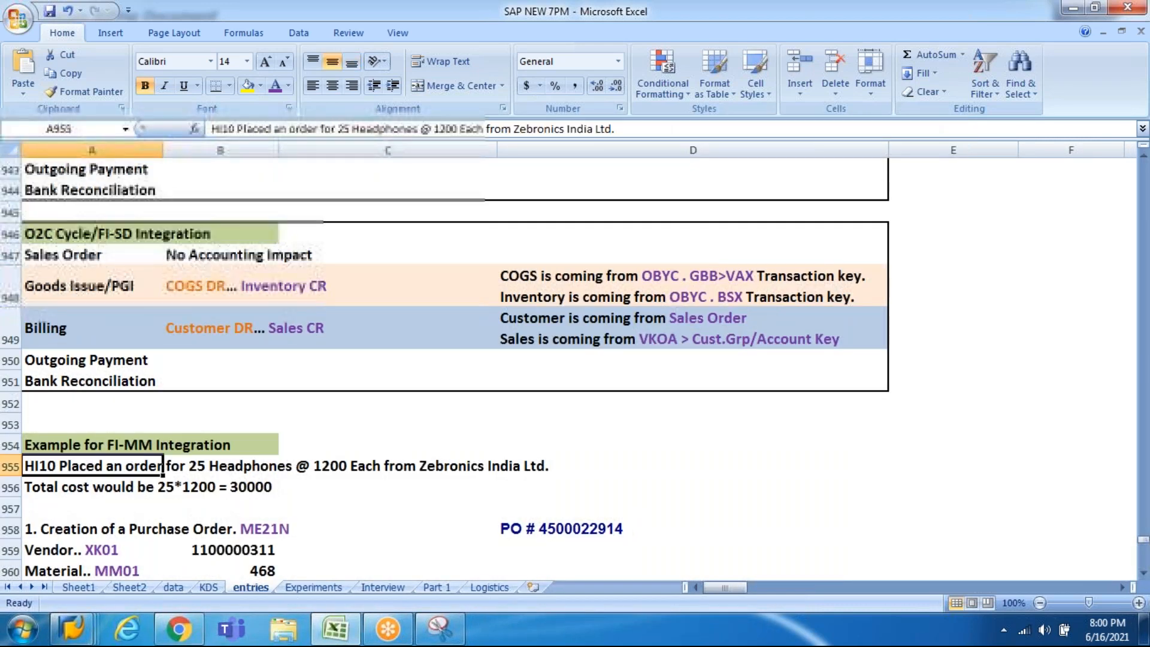
Step: Step through the FI-SD example from the order and goods issue entry to customer billing
{"action": "key", "text": "Down"}
{"action": "key", "text": "Down"}
{"action": "key", "text": "Down"}
{"action": "key", "text": "Down"}
{"action": "key", "text": "Down"}
{"action": "key", "text": "Down"}
{"action": "key", "text": "Down"}
{"action": "key", "text": "Down"}
{"action": "key", "text": "Down"}
{"action": "key", "text": "Down"}
{"action": "key", "text": "Down"}
{"action": "key", "text": "Down"}
{"action": "key", "text": "Down"}
{"action": "key", "text": "Down"}
{"action": "key", "text": "Down"}
{"action": "key", "text": "Down"}
{"action": "key", "text": "Down"}
{"action": "key", "text": "Down"}
{"action": "key", "text": "Down"}
{"action": "key", "text": "Down"}
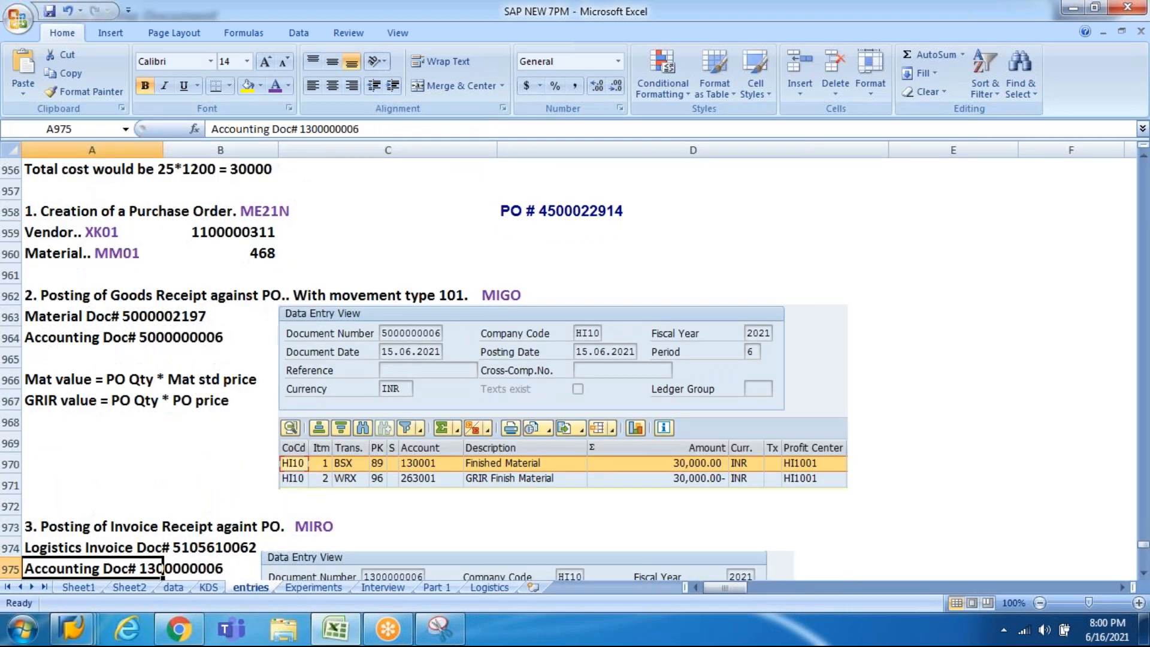
{"action": "key", "text": "Down"}
{"action": "key", "text": "Down"}
{"action": "key", "text": "Down"}
{"action": "key", "text": "Down"}
{"action": "key", "text": "Down"}
{"action": "key", "text": "Down"}
{"action": "key", "text": "Down"}
{"action": "key", "text": "Down"}
{"action": "key", "text": "Down"}
{"action": "key", "text": "Down"}
{"action": "key", "text": "Down"}
{"action": "key", "text": "Down"}
{"action": "key", "text": "Down"}
{"action": "key", "text": "Down"}
{"action": "key", "text": "Down"}
{"action": "key", "text": "Down"}
{"action": "key", "text": "Down"}
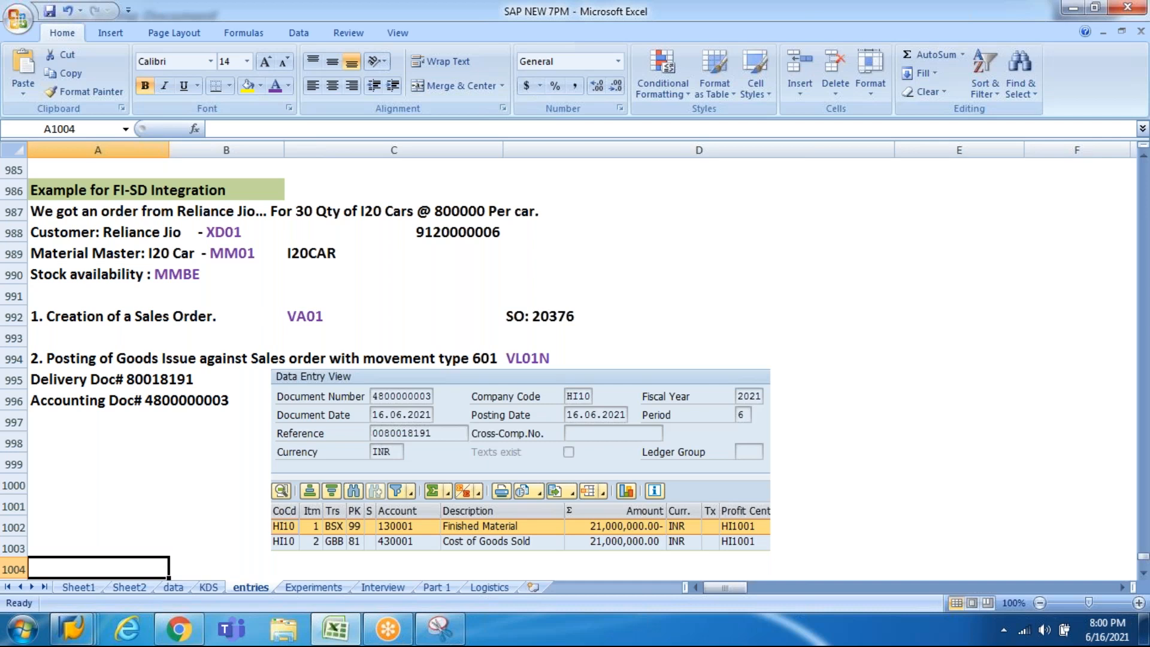
{"action": "key", "text": "Page_Down"}
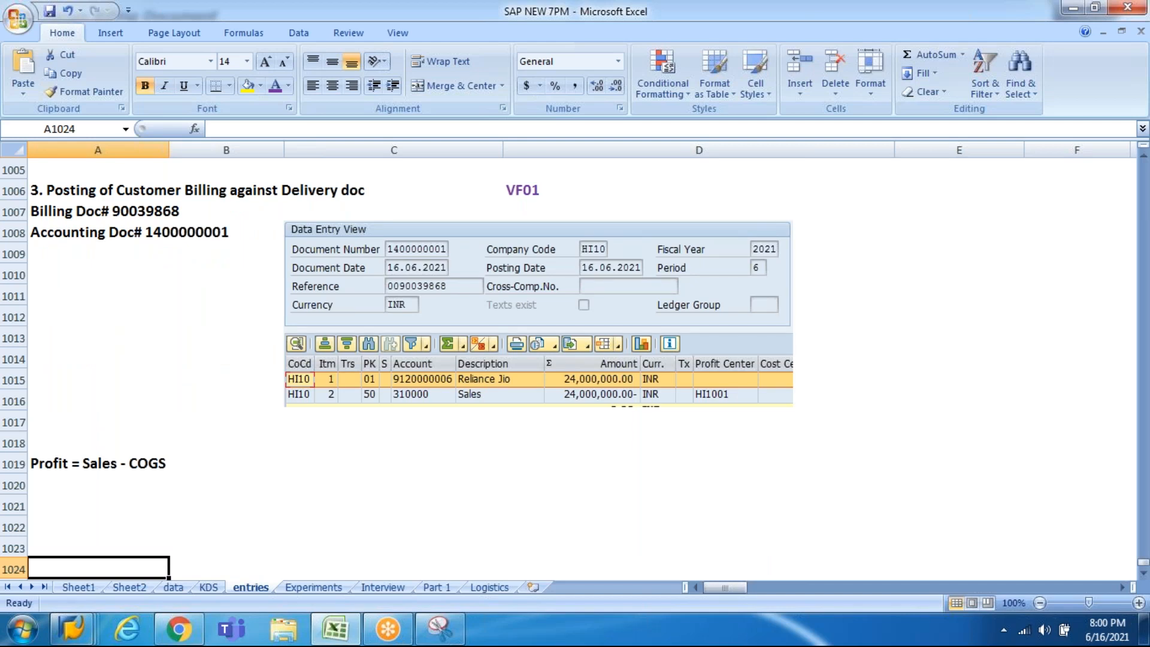
{"action": "key", "text": "Up"}
{"action": "key", "text": "Up"}
{"action": "key", "text": "Up"}
{"action": "key", "text": "Up"}
{"action": "key", "text": "Up"}
{"action": "key", "text": "Up"}
{"action": "key", "text": "Up"}
{"action": "key", "text": "Up"}
{"action": "key", "text": "Up"}
{"action": "key", "text": "Up"}
{"action": "key", "text": "Up"}
{"action": "key", "text": "Up"}
{"action": "key", "text": "Up"}
{"action": "key", "text": "Up"}
{"action": "key", "text": "Up"}
{"action": "key", "text": "Up"}
{"action": "key", "text": "Up"}
{"action": "key", "text": "Up"}
{"action": "key", "text": "Up"}
{"action": "key", "text": "Up"}
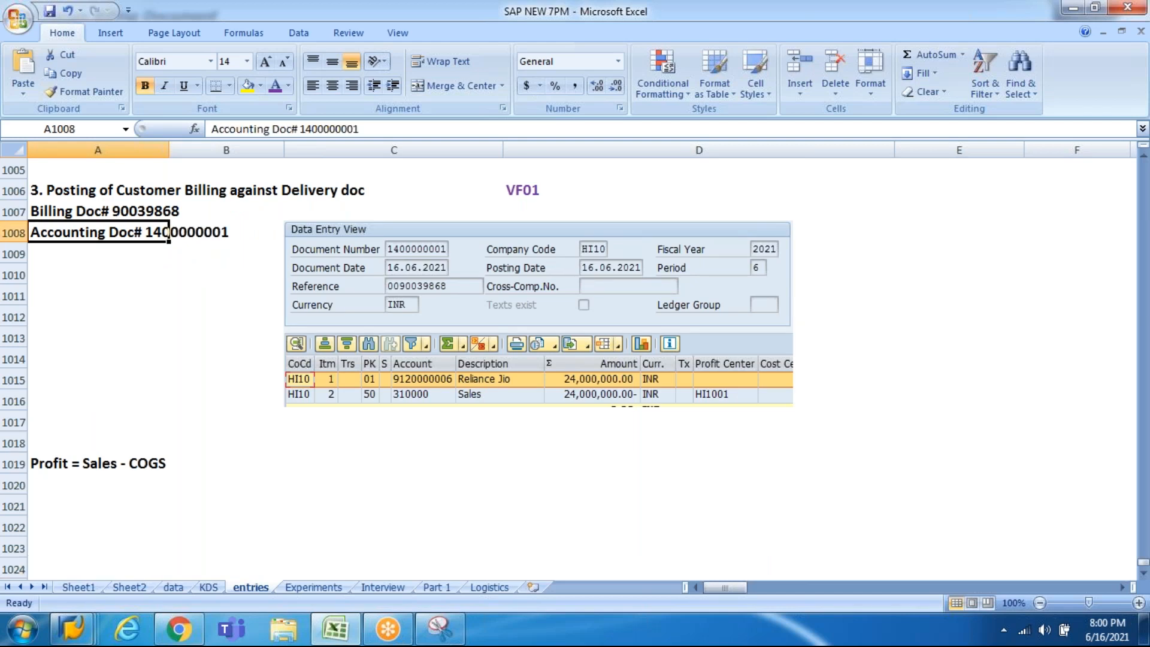
Step: Return to the FI-MM integration example's goods receipt and invoice receipt entries
{"action": "key", "text": "Up"}
{"action": "key", "text": "Up"}
{"action": "key", "text": "Up"}
{"action": "key", "text": "Up"}
{"action": "key", "text": "Up"}
{"action": "key", "text": "Up"}
{"action": "key", "text": "Up"}
{"action": "key", "text": "Up"}
{"action": "key", "text": "Up"}
{"action": "key", "text": "Up"}
{"action": "key", "text": "Up"}
{"action": "key", "text": "Up"}
{"action": "key", "text": "Up"}
{"action": "key", "text": "Up"}
{"action": "key", "text": "Up"}
{"action": "key", "text": "Up"}
{"action": "key", "text": "Up"}
{"action": "key", "text": "Up"}
{"action": "key", "text": "Up"}
{"action": "key", "text": "Up"}
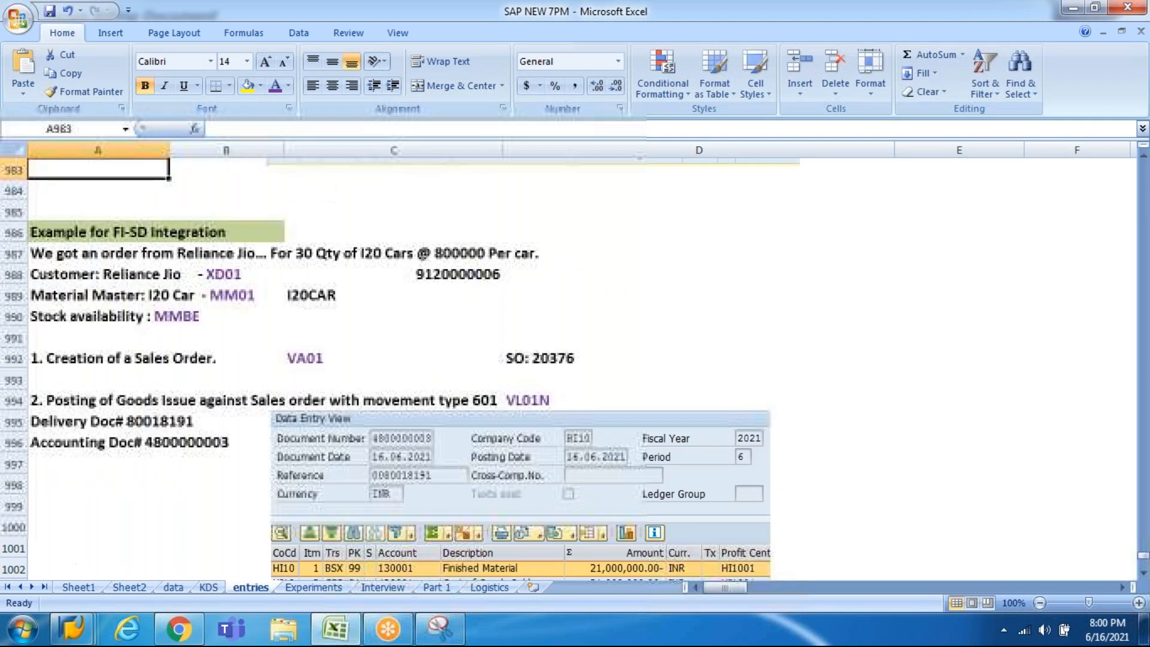
{"action": "key", "text": "Up"}
{"action": "key", "text": "Up"}
{"action": "key", "text": "Up"}
{"action": "key", "text": "Down"}
{"action": "key", "text": "Down"}
{"action": "key", "text": "Down"}
{"action": "key", "text": "Down"}
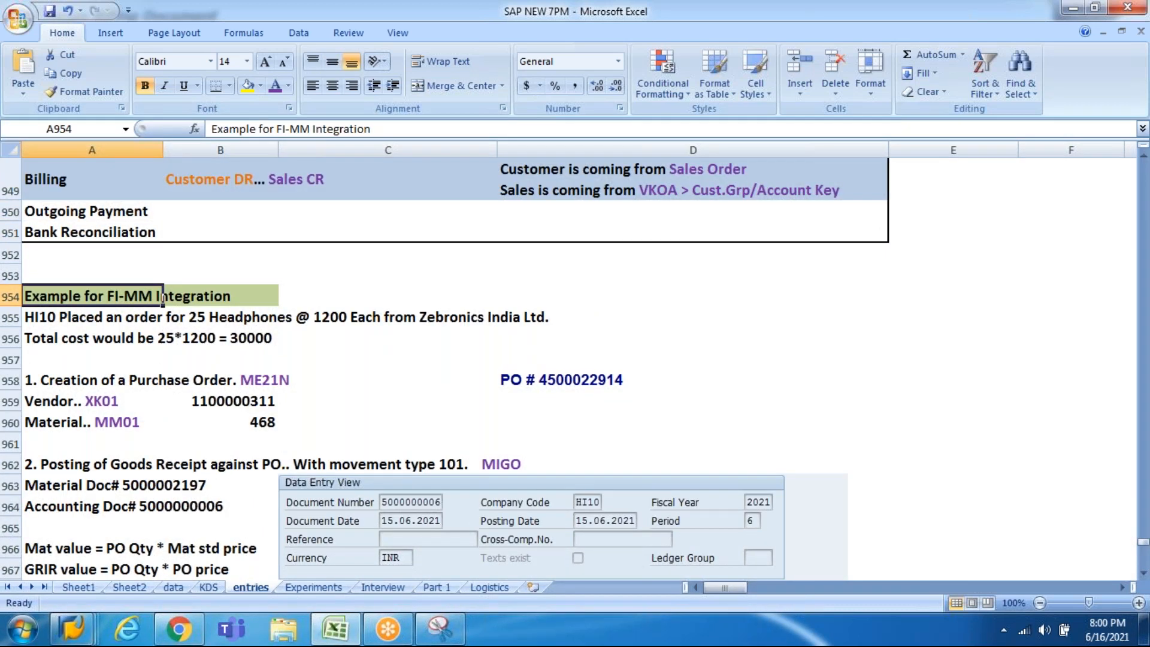
{"action": "key", "text": "Down"}
{"action": "key", "text": "Down"}
{"action": "key", "text": "Down"}
{"action": "key", "text": "Down"}
{"action": "key", "text": "Down"}
{"action": "key", "text": "Down"}
{"action": "key", "text": "Down"}
{"action": "key", "text": "Down"}
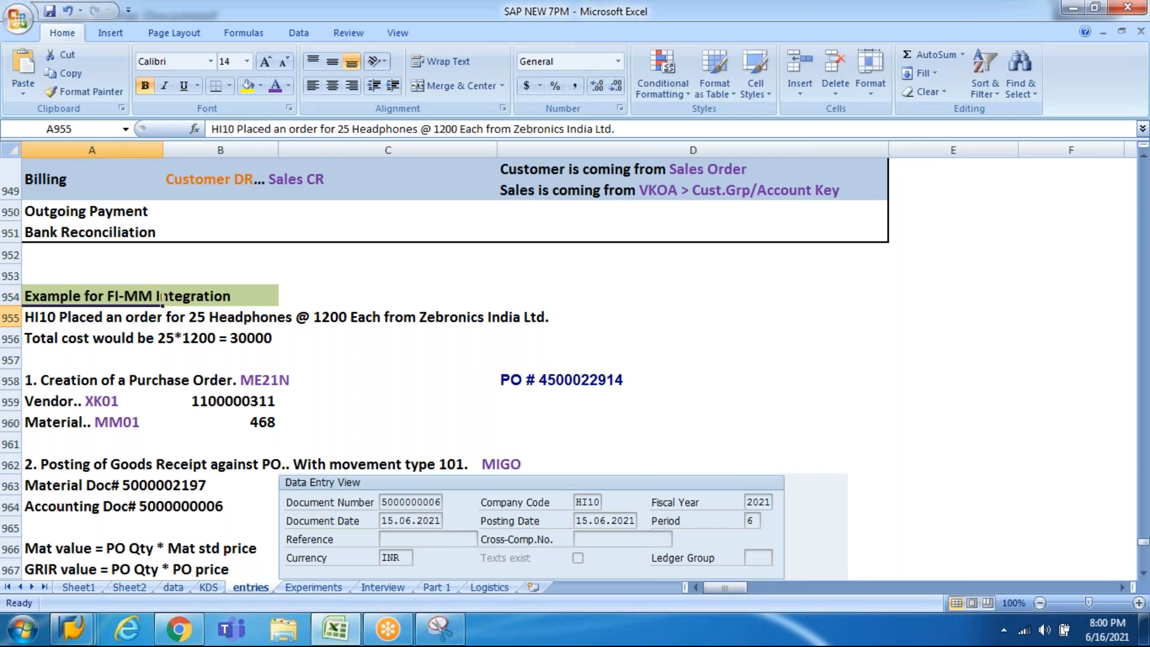
{"action": "key", "text": "Down"}
{"action": "key", "text": "Down"}
{"action": "key", "text": "Down"}
{"action": "key", "text": "Down"}
{"action": "key", "text": "Down"}
{"action": "key", "text": "Down"}
{"action": "key", "text": "Down"}
{"action": "key", "text": "Down"}
{"action": "key", "text": "Down"}
{"action": "key", "text": "Down"}
{"action": "key", "text": "Down"}
{"action": "key", "text": "Down"}
{"action": "key", "text": "Down"}
{"action": "key", "text": "Down"}
{"action": "key", "text": "Down"}
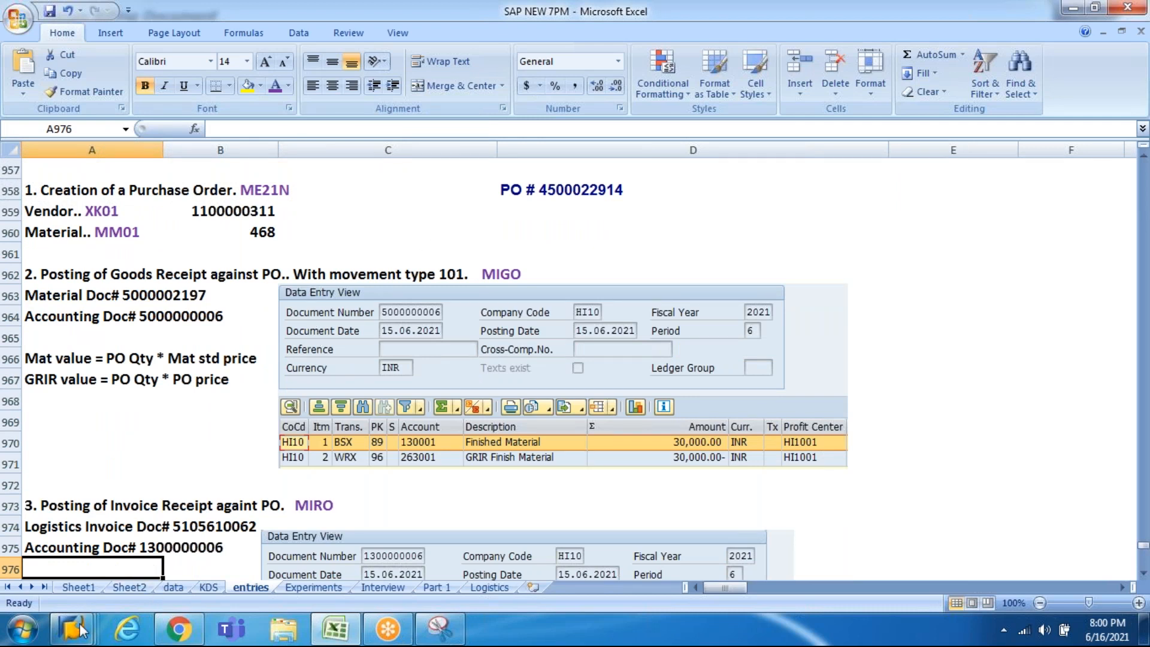
{"action": "mouse_move", "coordinate": [80, 630]}
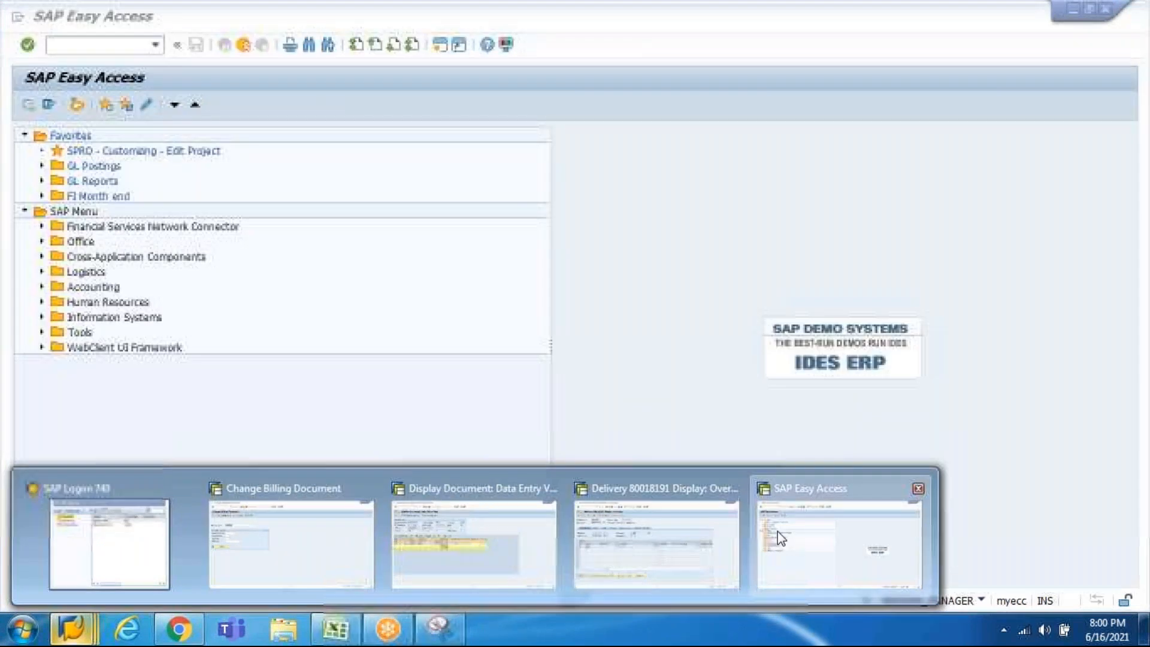
Step: Start an ME21N purchase order for Zebronics India Ltd with Purch. Org HI10, Group HI1, Company Code HI10
{"action": "left_click", "coordinate": [778, 530]}
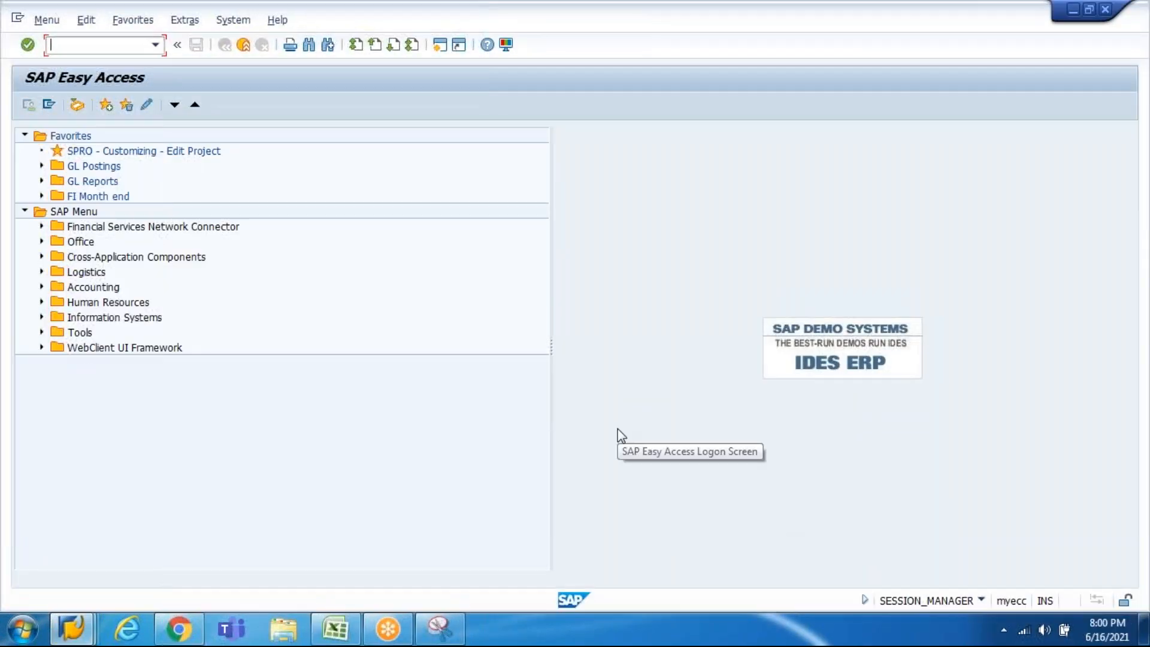
{"action": "type", "text": "me21n"}
{"action": "key", "text": "Return"}
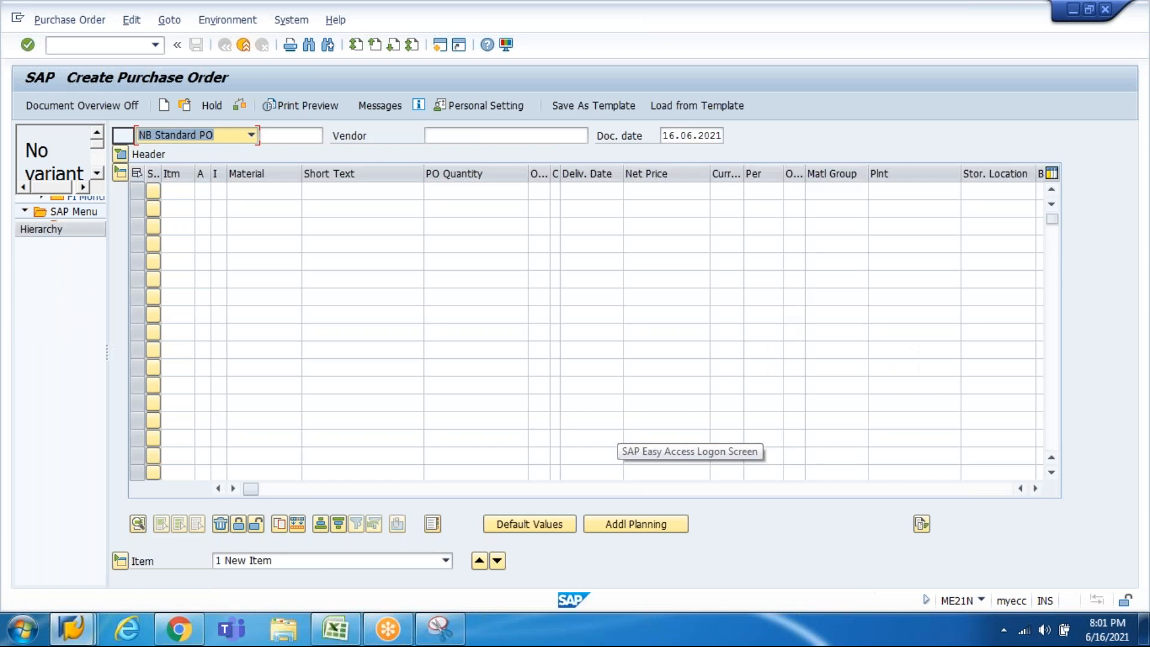
{"action": "key", "text": "Tab"}
{"action": "key", "text": "Tab"}
{"action": "key", "text": "Down"}
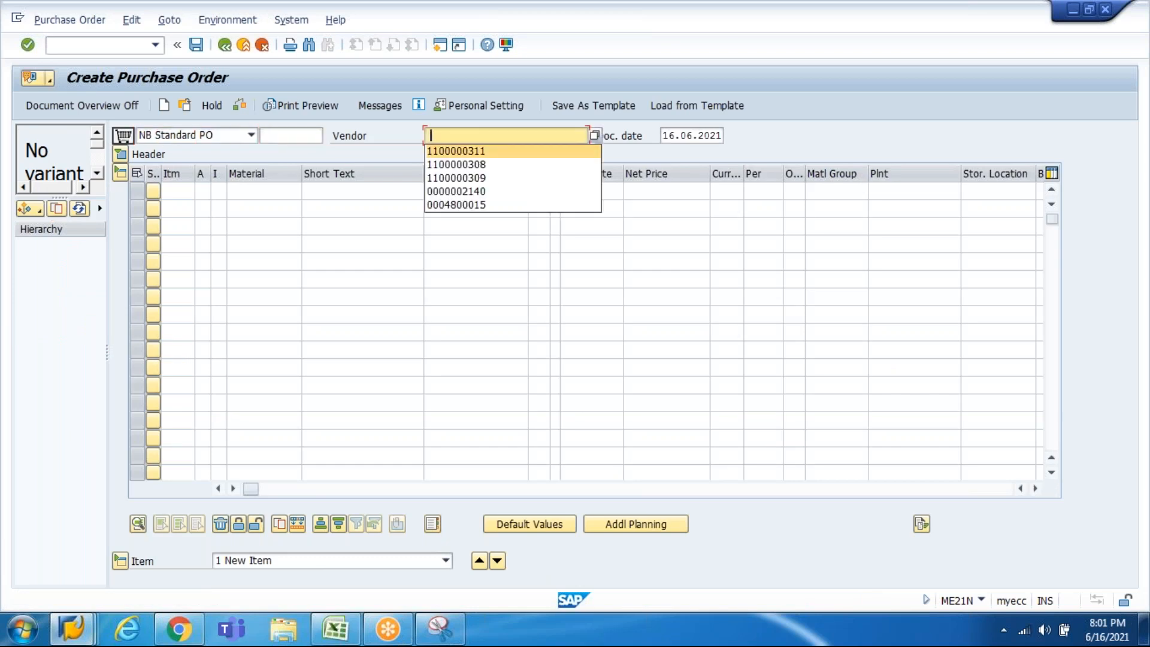
{"action": "key", "text": "Return"}
{"action": "key", "text": "Return"}
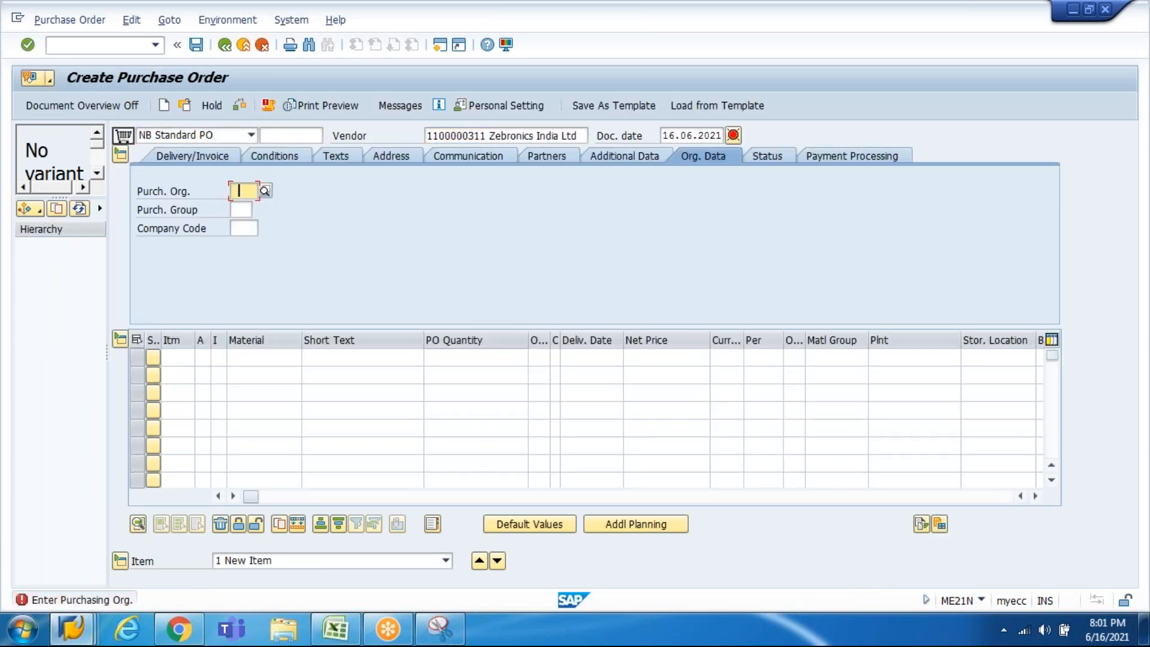
{"action": "key", "text": "Down"}
{"action": "key", "text": "Return"}
{"action": "key", "text": "Tab"}
{"action": "type", "text": "HI1"}
{"action": "key", "text": "Tab"}
{"action": "key", "text": "Down"}
{"action": "key", "text": "Return"}
{"action": "key", "text": "Return"}
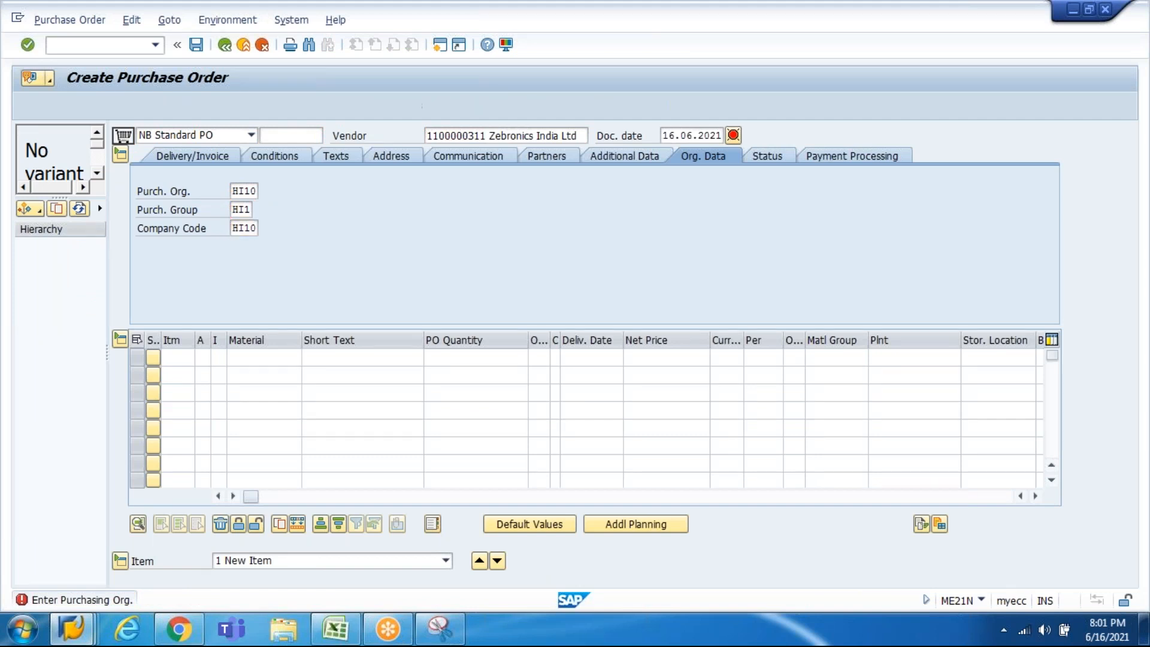
Step: Add item 10 with material 468 and open that material's master record
{"action": "left_click", "coordinate": [187, 357]}
{"action": "type", "text": "10"}
{"action": "key", "text": "Tab"}
{"action": "key", "text": "Tab"}
{"action": "key", "text": "Tab"}
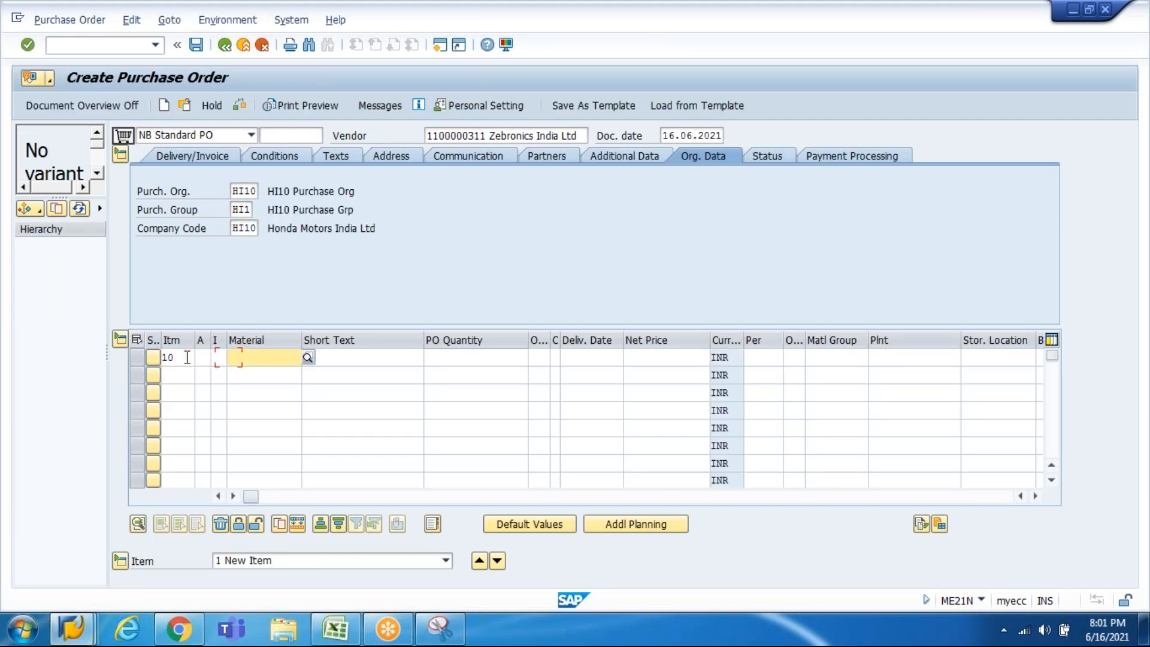
{"action": "type", "text": "468"}
{"action": "key", "text": "Return"}
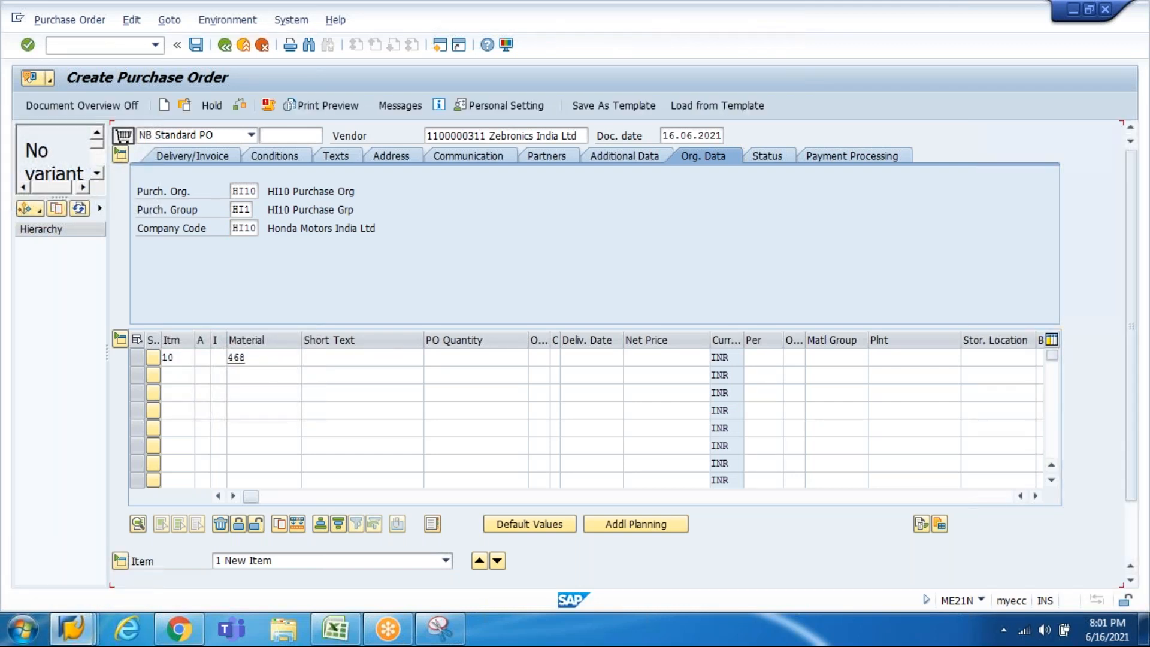
{"action": "double_click", "coordinate": [239, 358]}
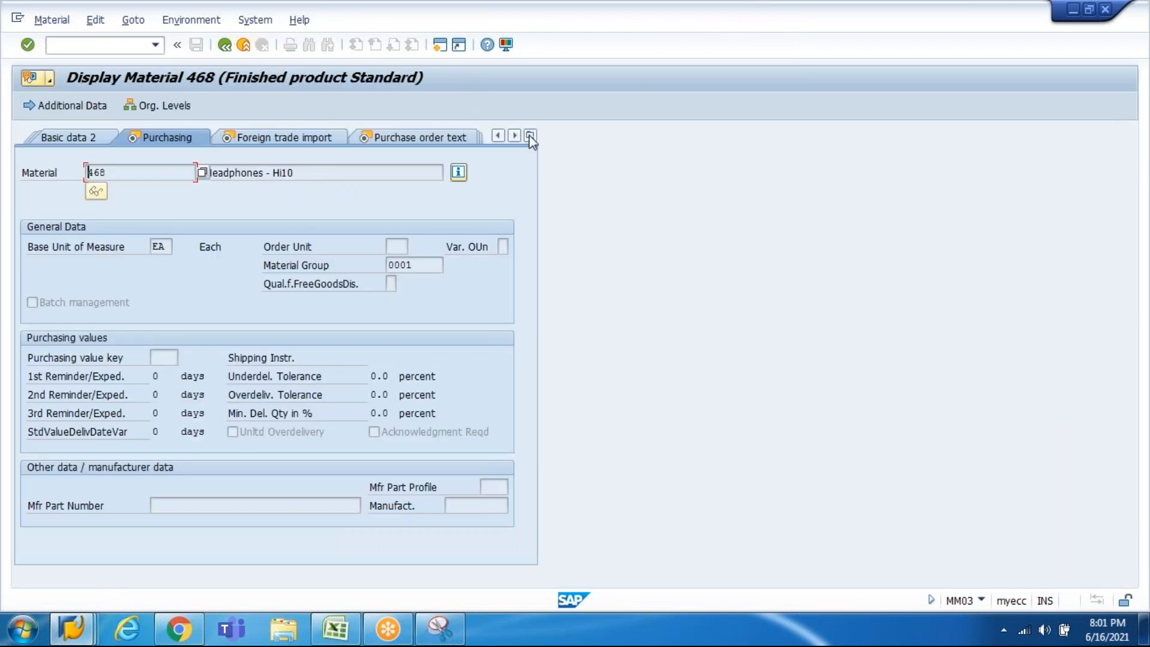
Step: Check material 468's 1,200.00 standard price in Accounting 1 for plant HI10, then go back
{"action": "left_click", "coordinate": [530, 136]}
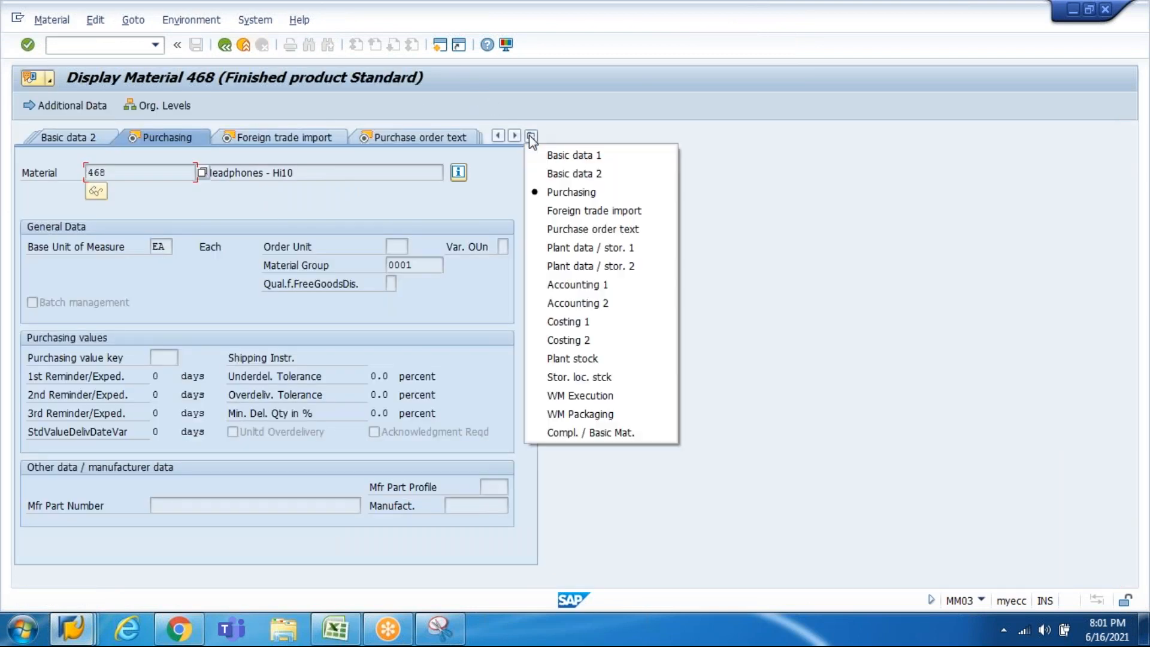
{"action": "left_click", "coordinate": [562, 285]}
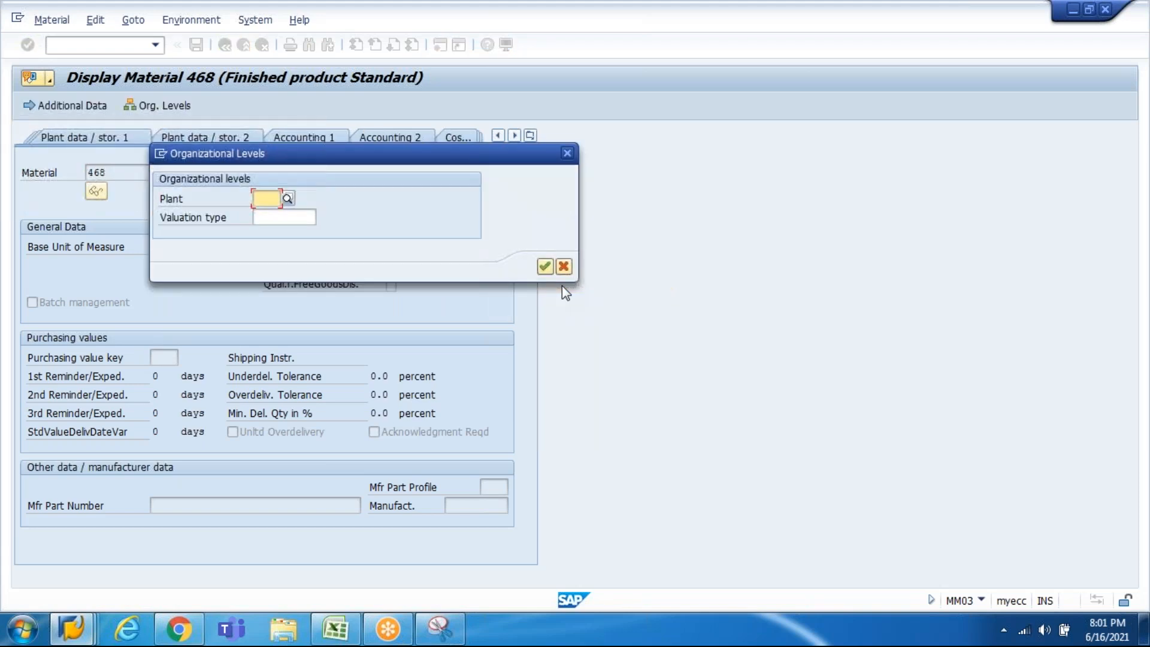
{"action": "type", "text": "HI10"}
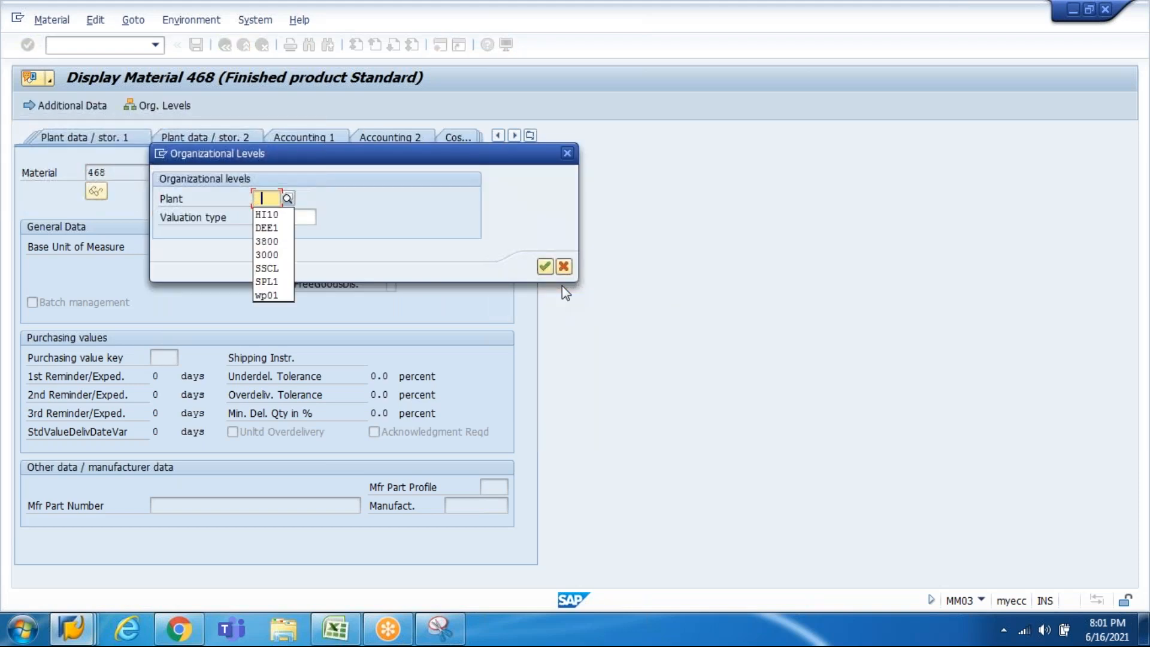
{"action": "key", "text": "Return"}
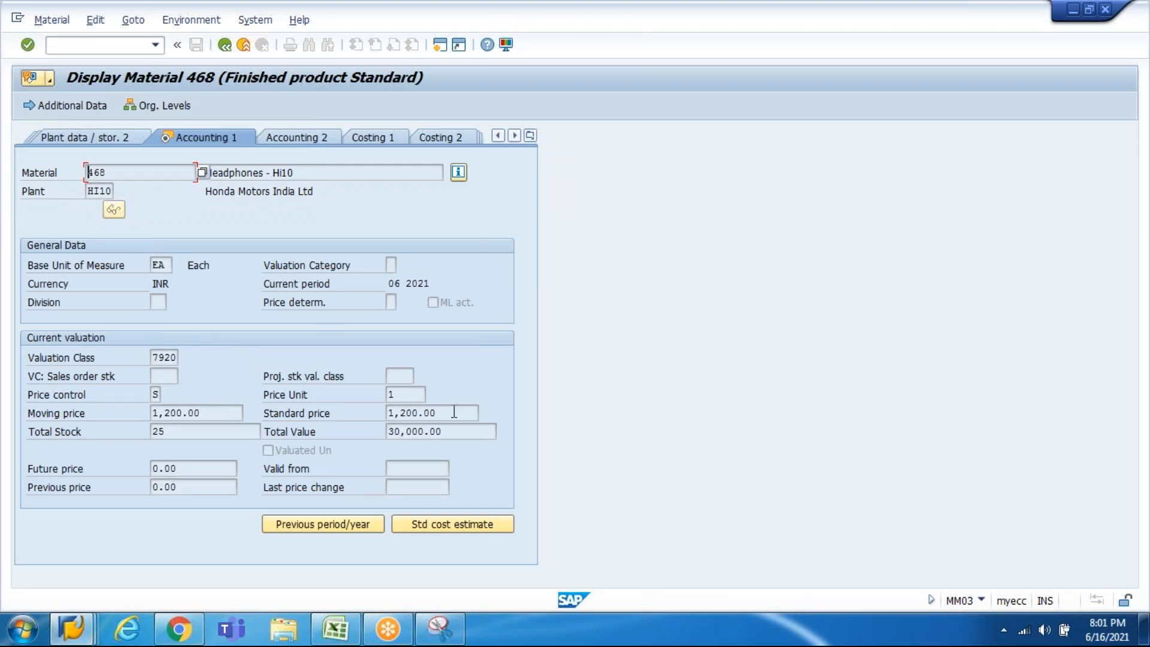
{"action": "left_click_drag", "start_coordinate": [457, 412], "coordinate": [365, 418]}
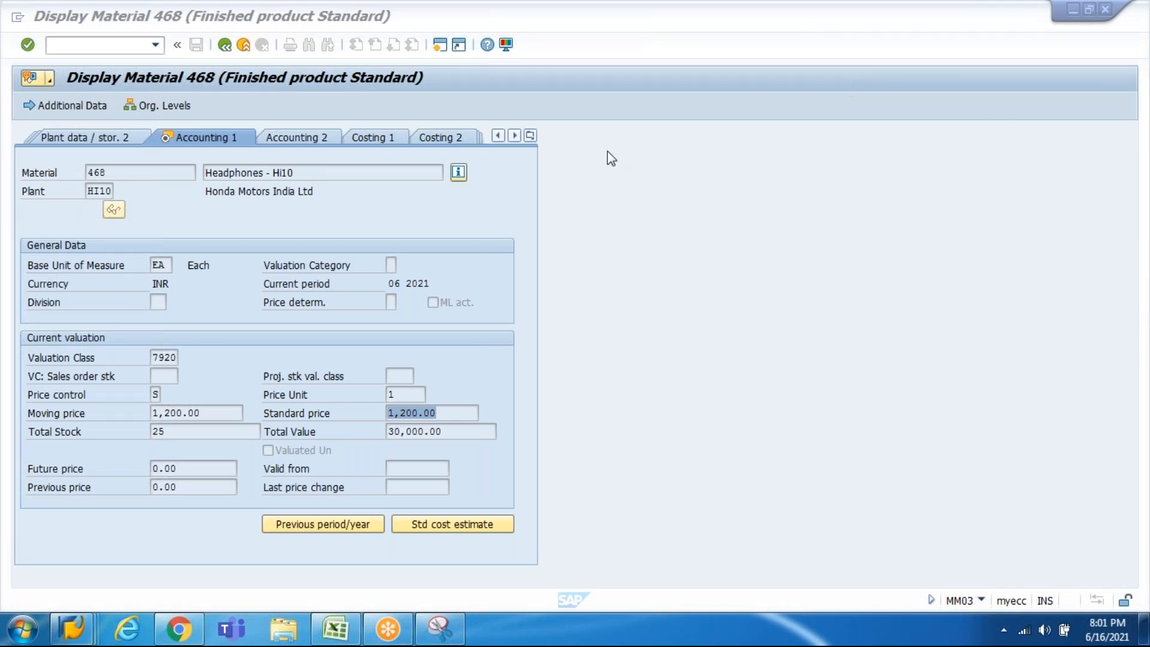
{"action": "left_click_drag", "start_coordinate": [441, 412], "coordinate": [395, 412]}
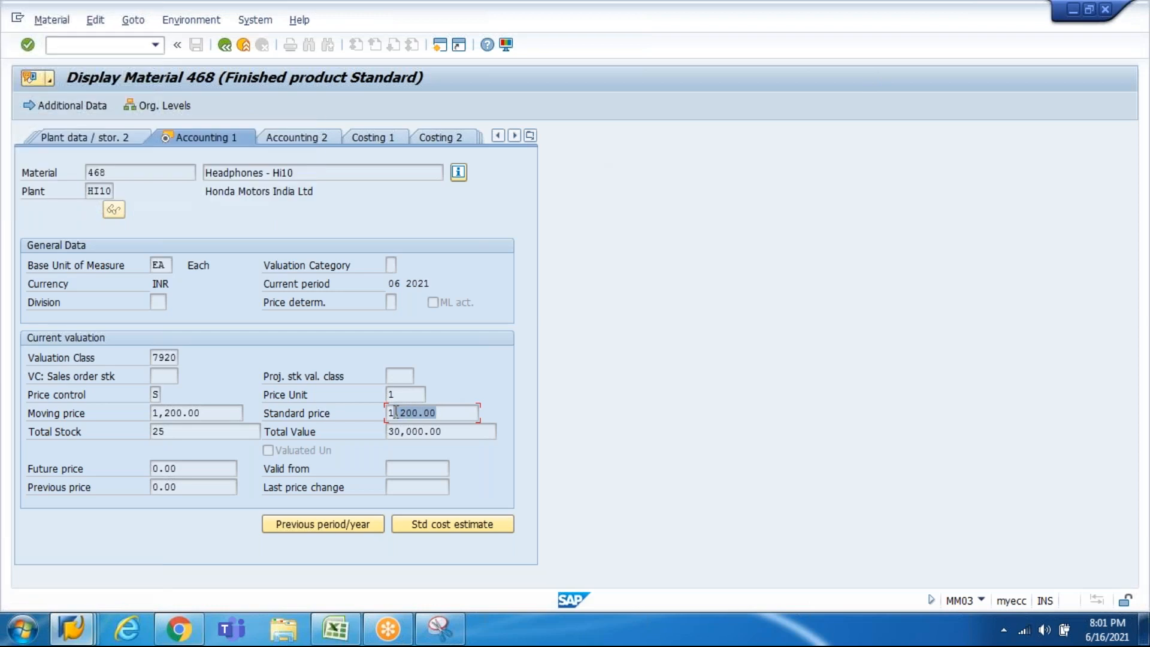
{"action": "left_click_drag", "start_coordinate": [441, 414], "coordinate": [363, 416]}
{"action": "left_click_drag", "start_coordinate": [448, 414], "coordinate": [376, 414]}
{"action": "left_click", "coordinate": [227, 47]}
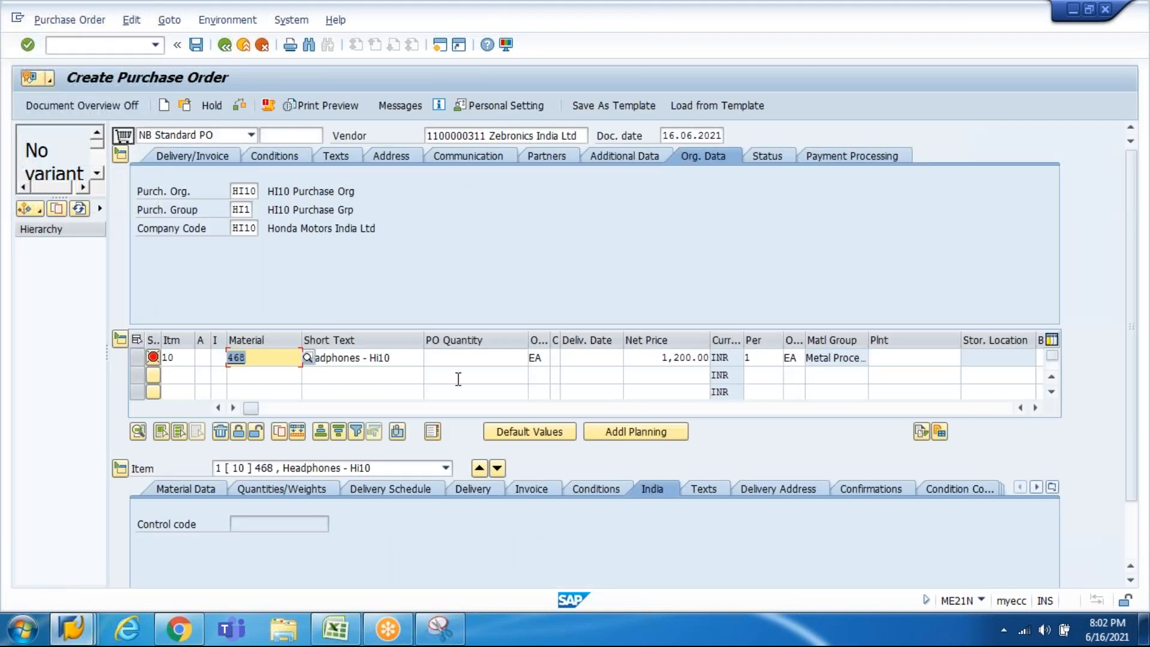
Step: Give item 10 quantity 1, delivery date 16.06.2021, price 1000 and plant HI10
{"action": "left_click", "coordinate": [481, 357]}
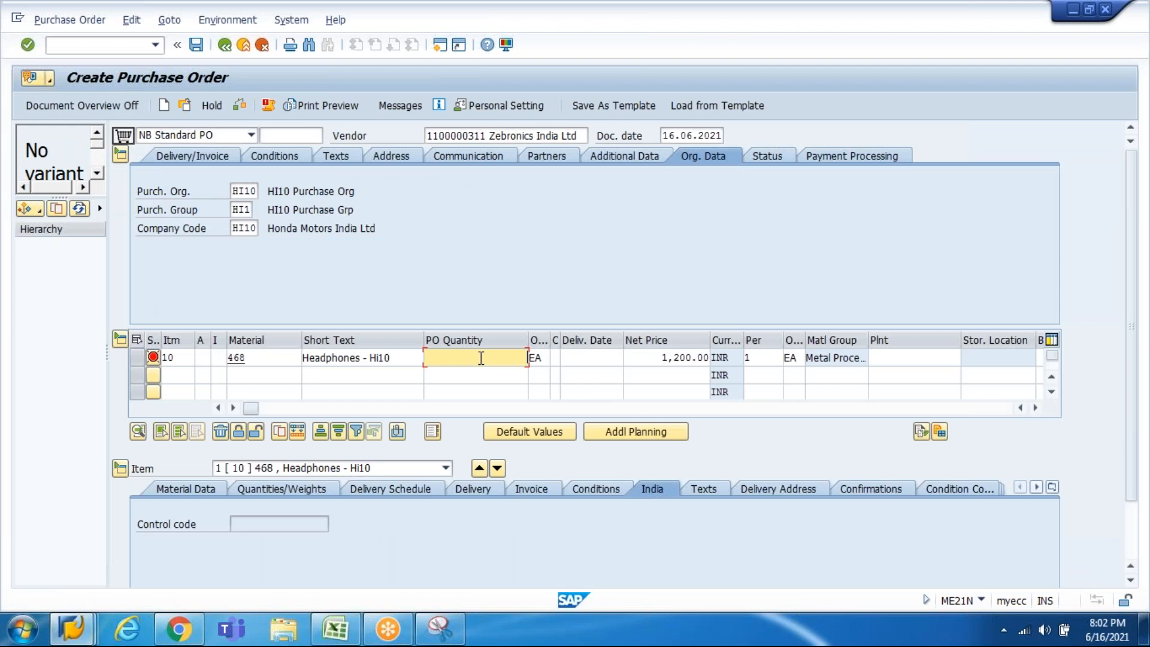
{"action": "type", "text": "1"}
{"action": "key", "text": "Tab"}
{"action": "key", "text": "Tab"}
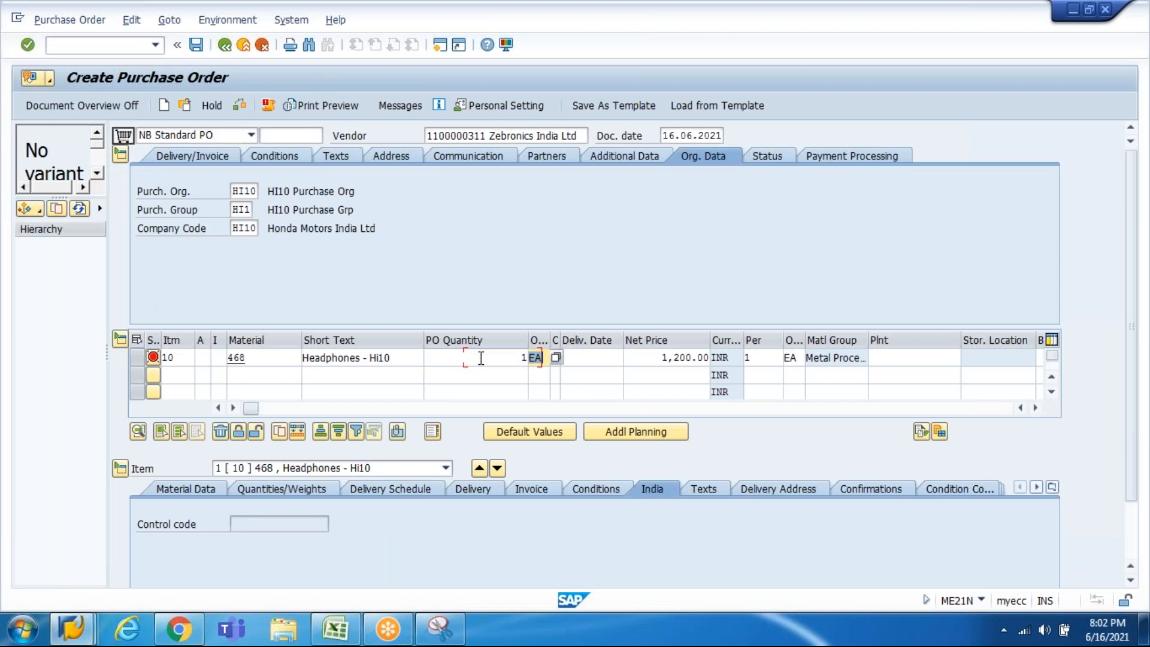
{"action": "key", "text": "Down"}
{"action": "key", "text": "Tab"}
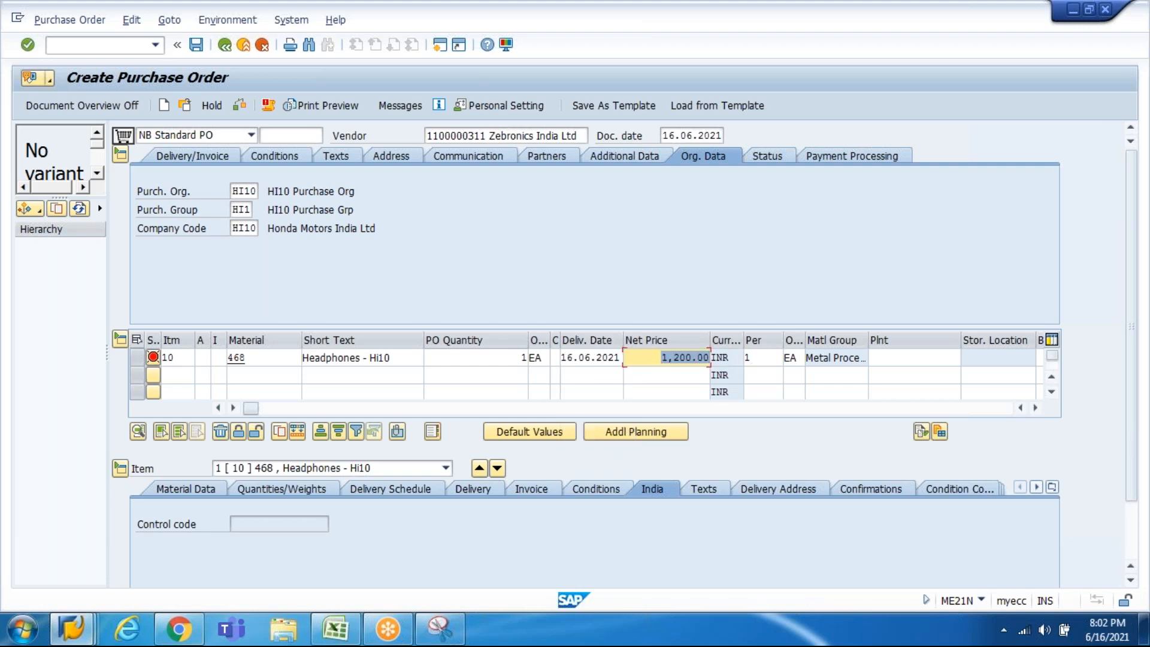
{"action": "type", "text": "1000"}
{"action": "key", "text": "Return"}
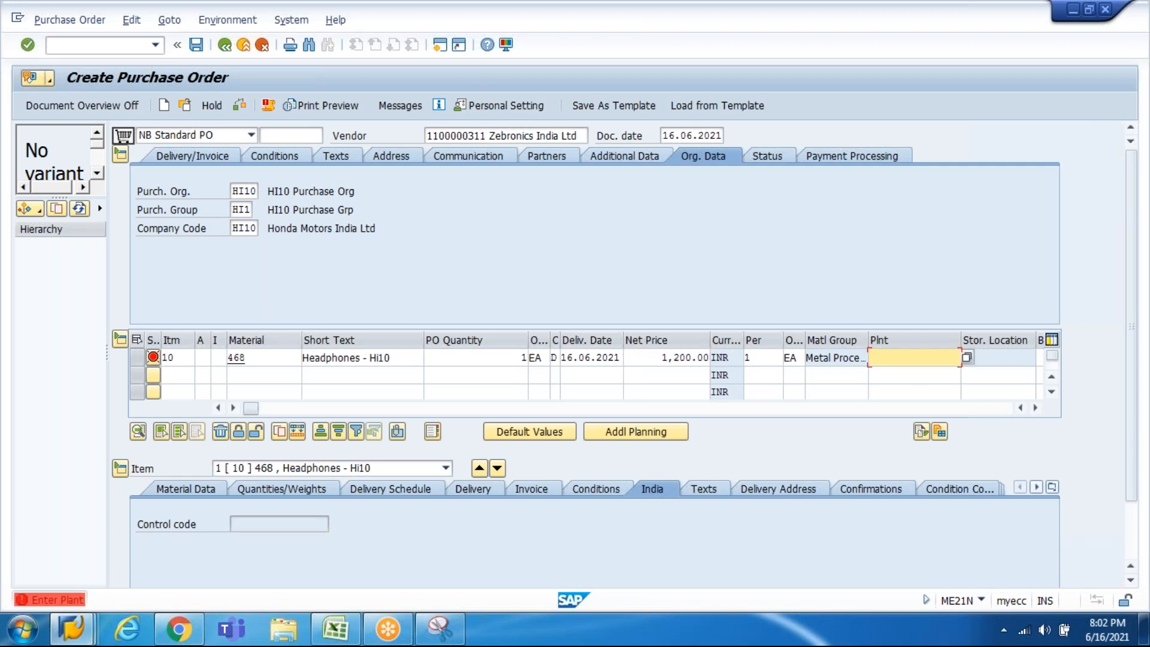
{"action": "type", "text": "HI10"}
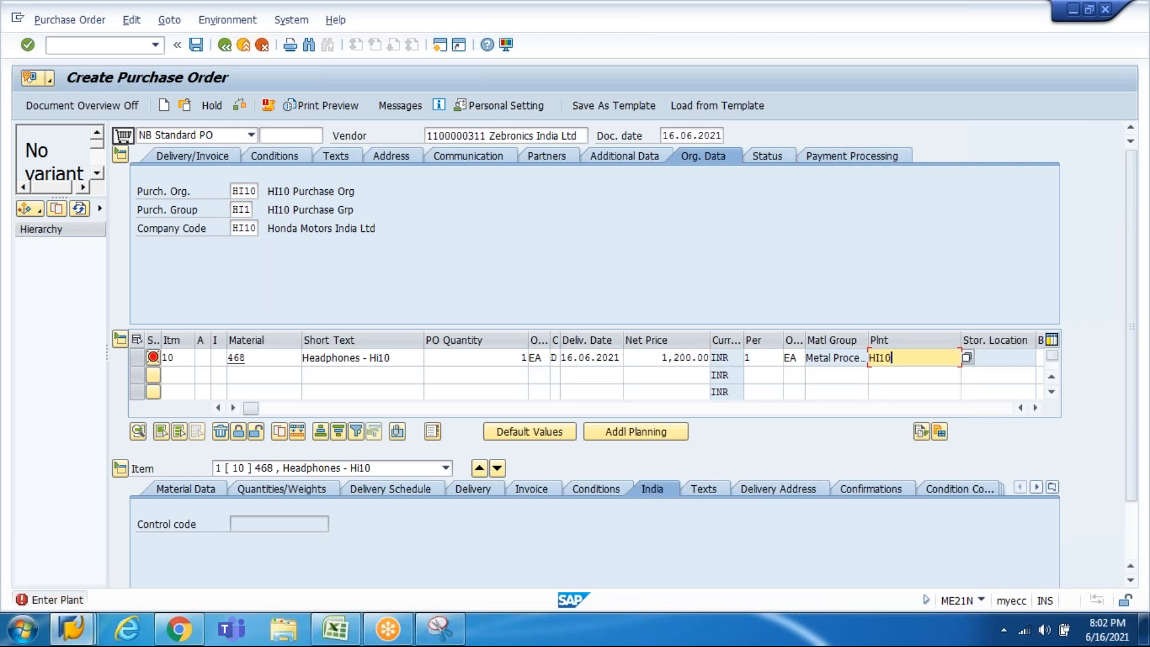
{"action": "key", "text": "Return"}
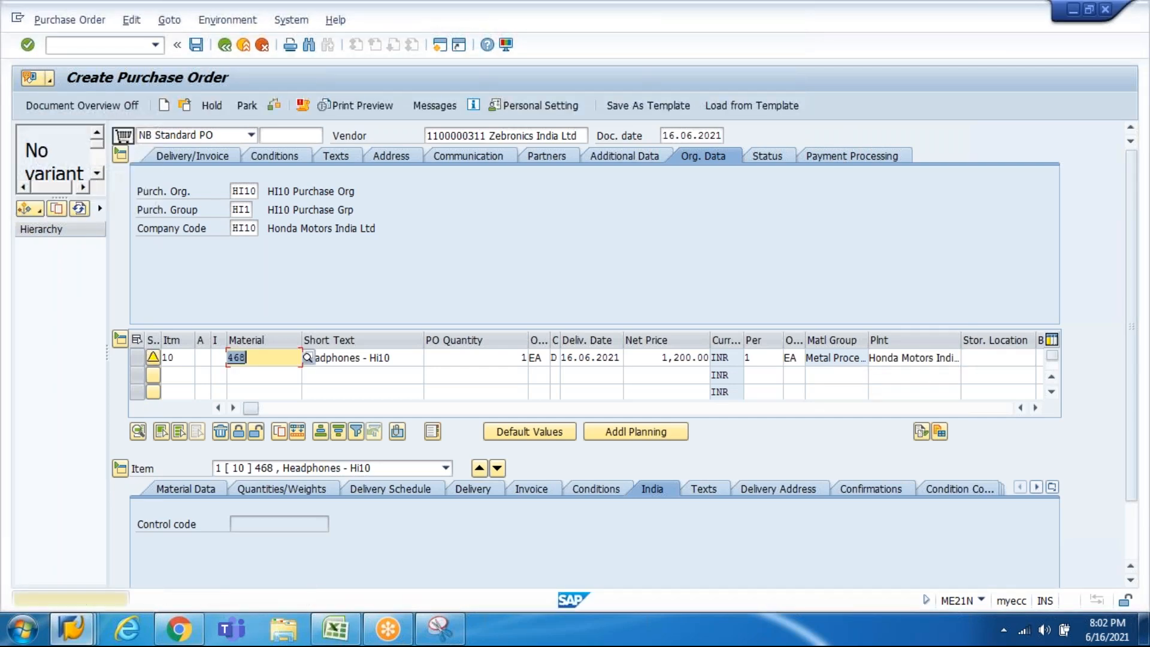
Step: Set item 10's storage location to HI10 Storage Loc
{"action": "left_click", "coordinate": [1001, 350]}
{"action": "key", "text": "space"}
{"action": "key", "text": "Down"}
{"action": "key", "text": "Return"}
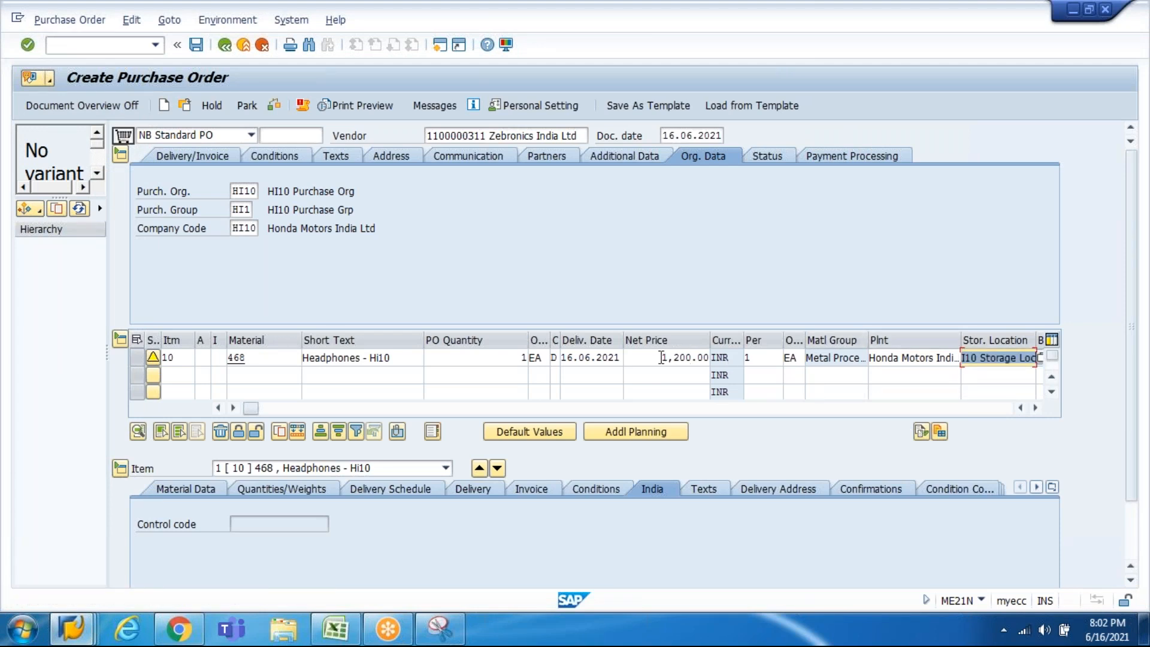
Step: Re-enter item 10's net price as 1,000.00 and save the purchase order
{"action": "left_click_drag", "start_coordinate": [662, 357], "coordinate": [747, 373]}
{"action": "key", "text": "Delete"}
{"action": "type", "text": "1,000"}
{"action": "key", "text": "Return"}
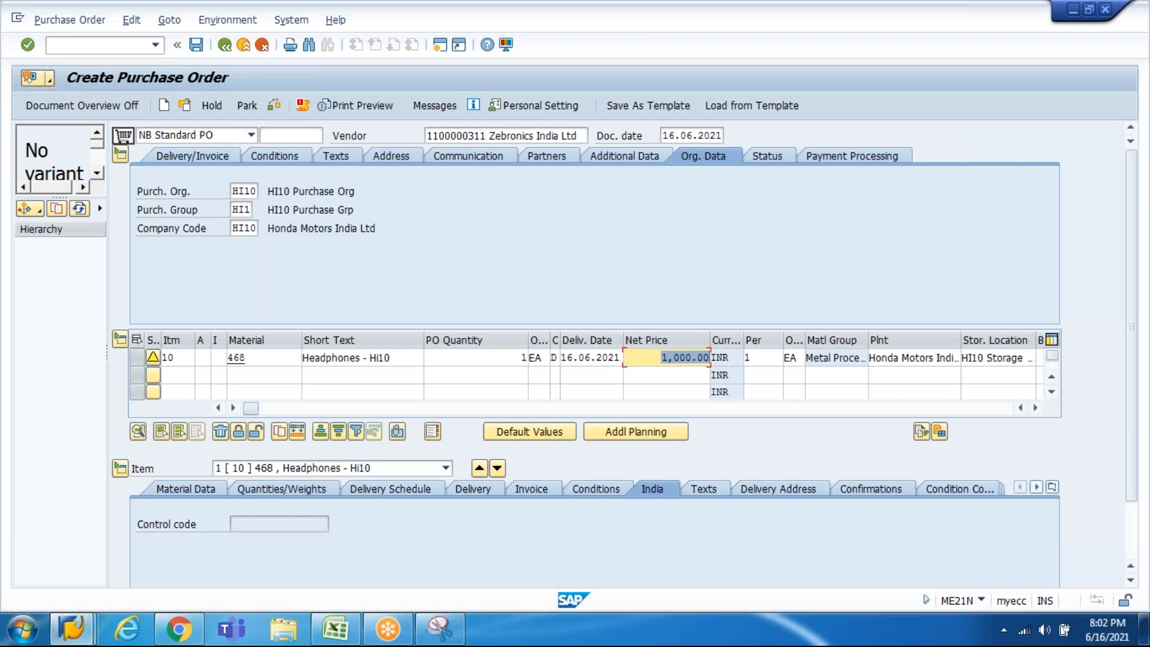
{"action": "left_click", "coordinate": [842, 18]}
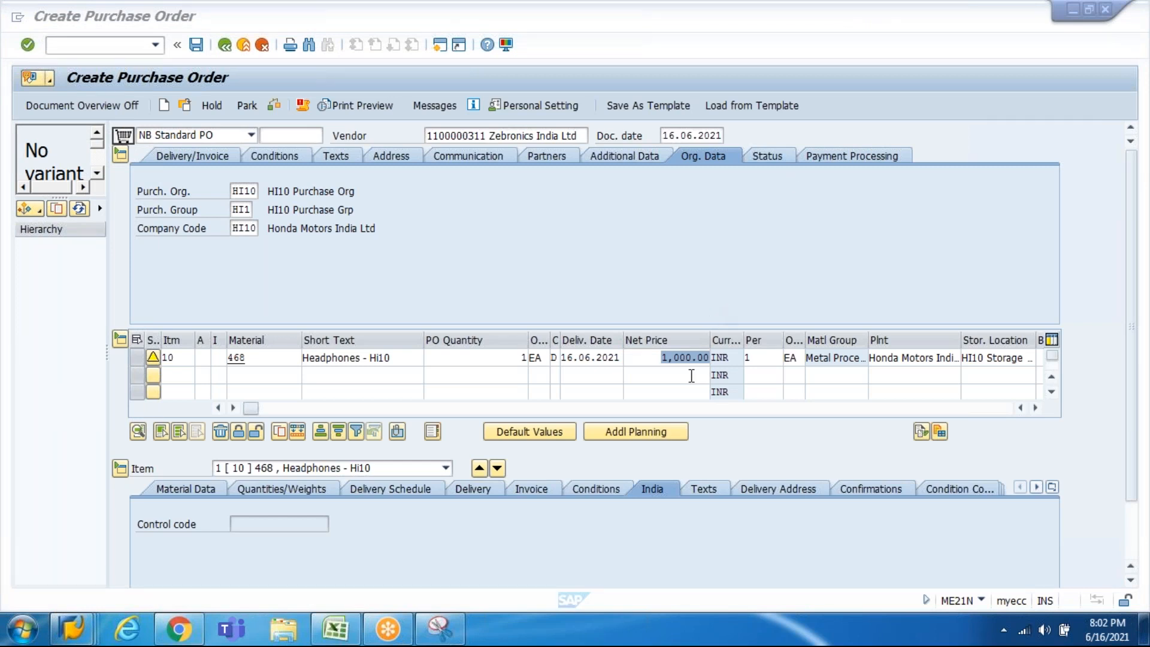
{"action": "left_click", "coordinate": [658, 359]}
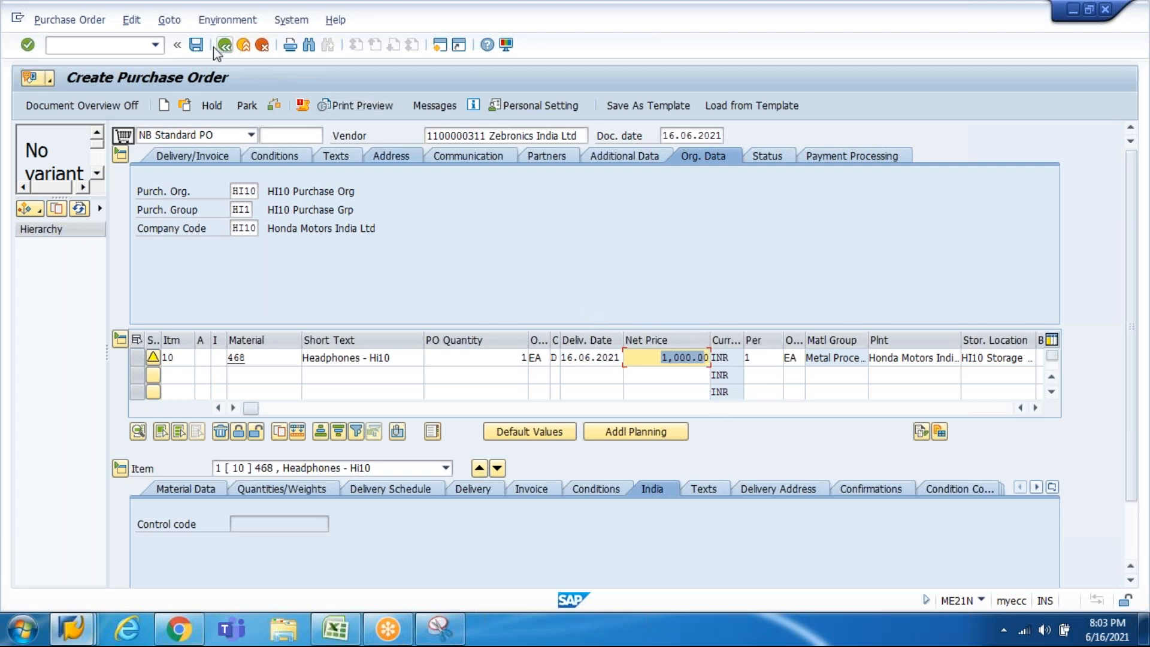
{"action": "left_click", "coordinate": [196, 44]}
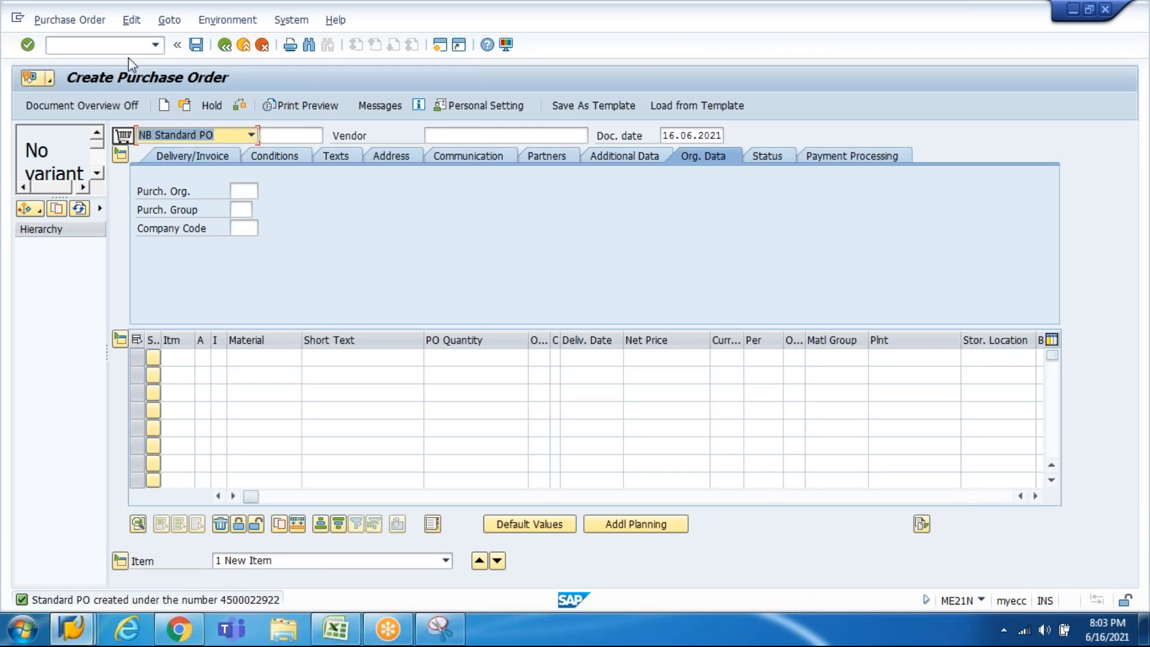
Step: Open MIGO with /nmigo and load the headphones purchase order
{"action": "left_click", "coordinate": [115, 45]}
{"action": "type", "text": "/nmigo"}
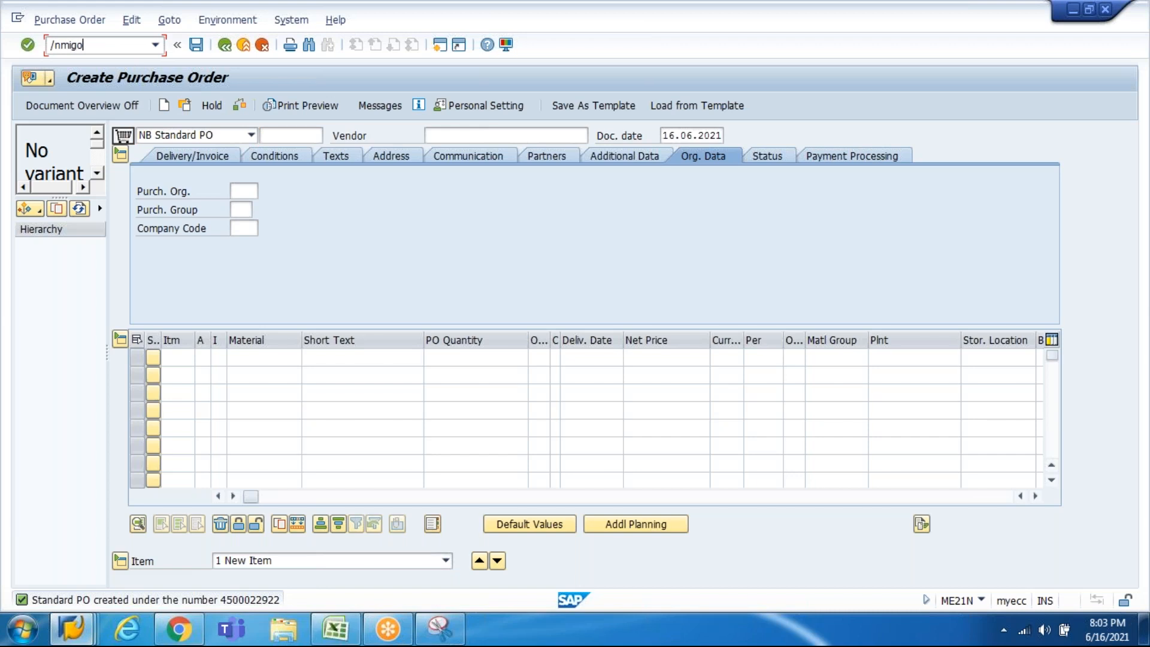
{"action": "key", "text": "Return"}
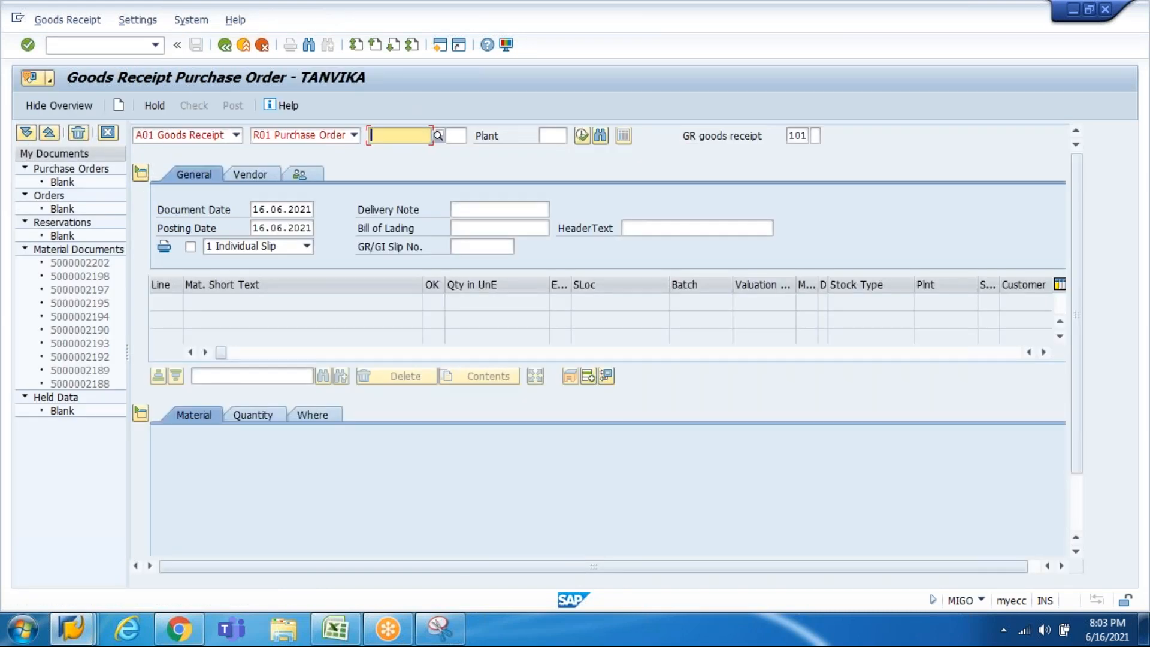
{"action": "type", "text": "4"}
{"action": "key", "text": "Down"}
{"action": "key", "text": "Return"}
{"action": "key", "text": "Return"}
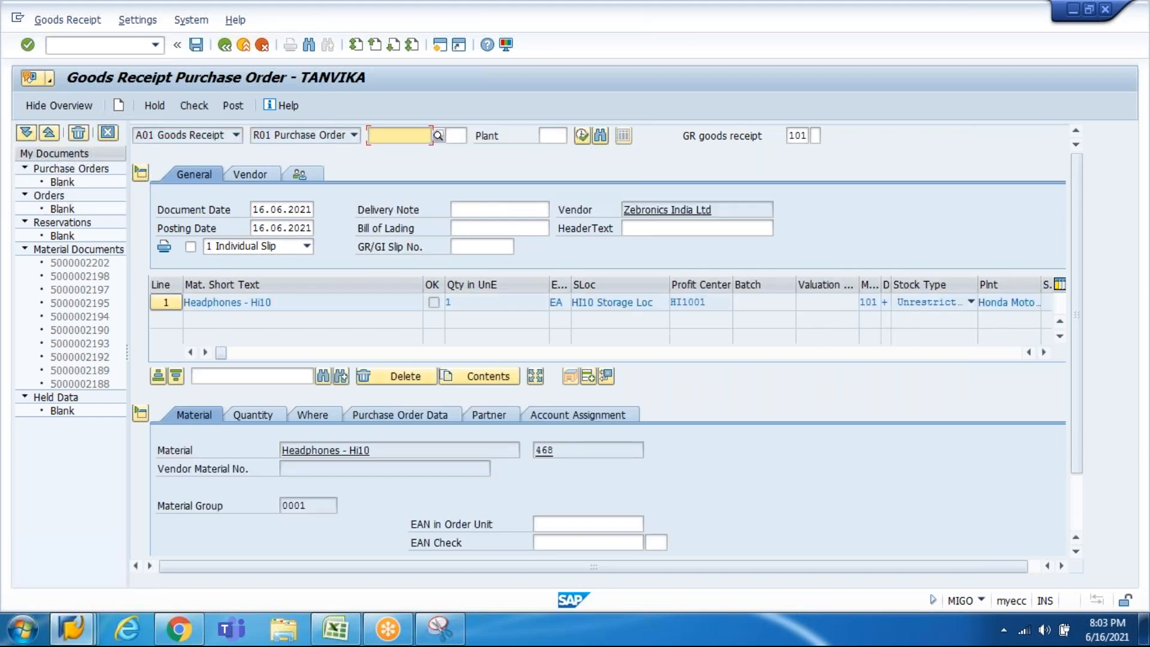
Step: Mark the headphones item OK, post the goods receipt, and switch to A04 Display
{"action": "left_click", "coordinate": [1079, 515]}
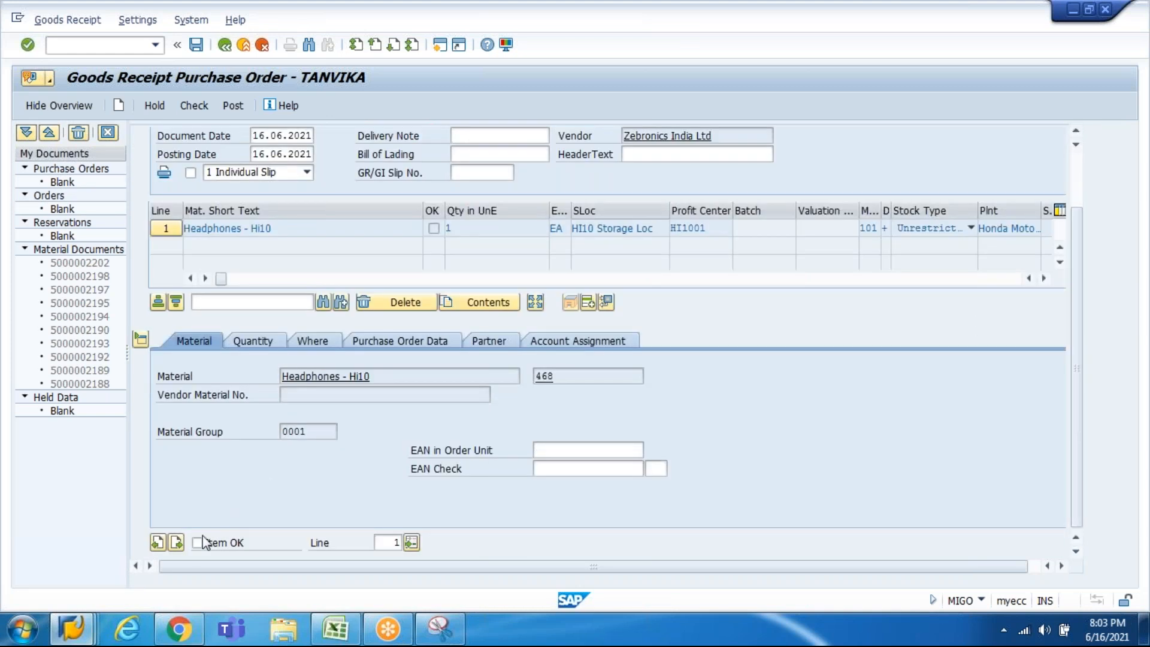
{"action": "left_click", "coordinate": [194, 106]}
{"action": "left_click", "coordinate": [233, 106]}
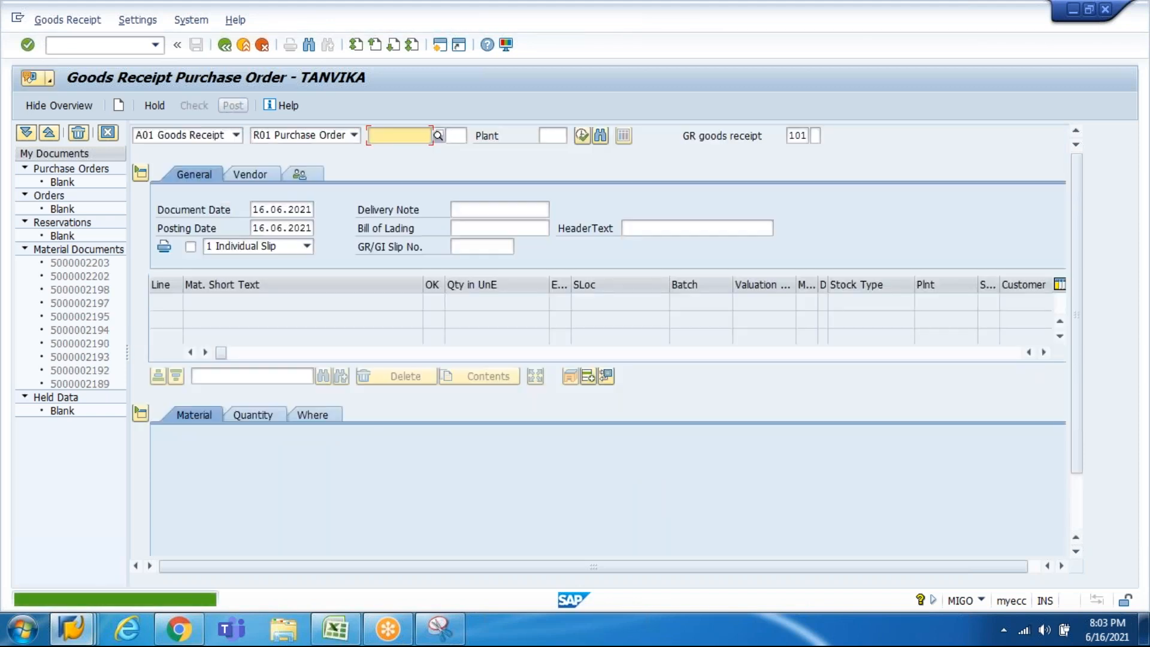
{"action": "left_click", "coordinate": [237, 134]}
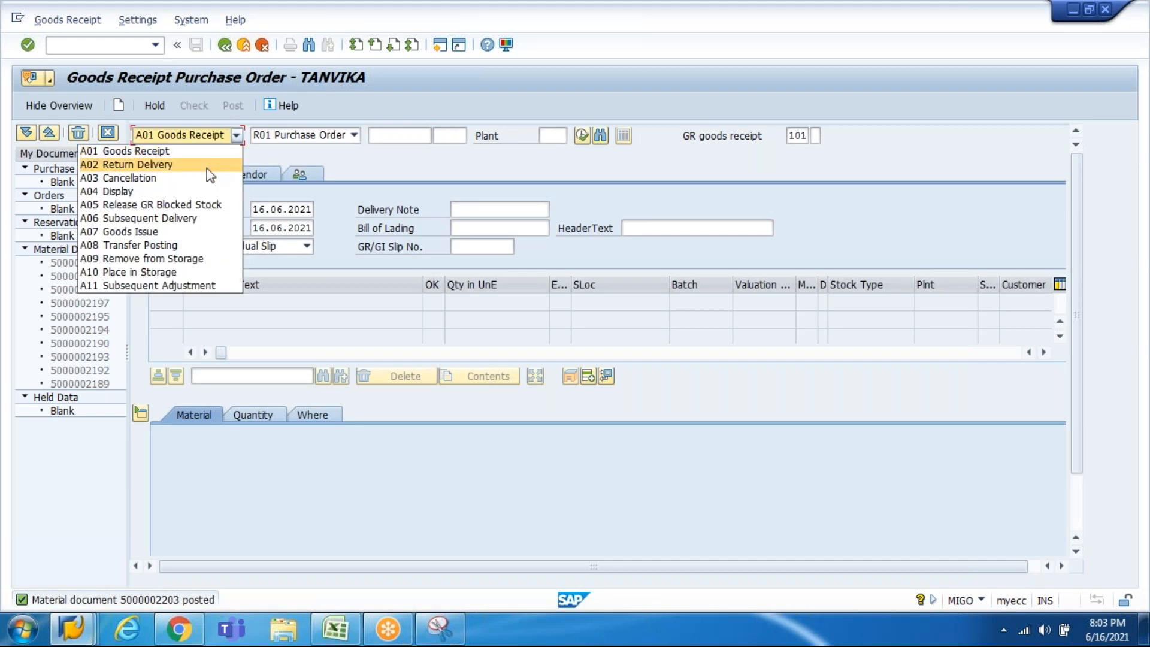
{"action": "left_click", "coordinate": [207, 191]}
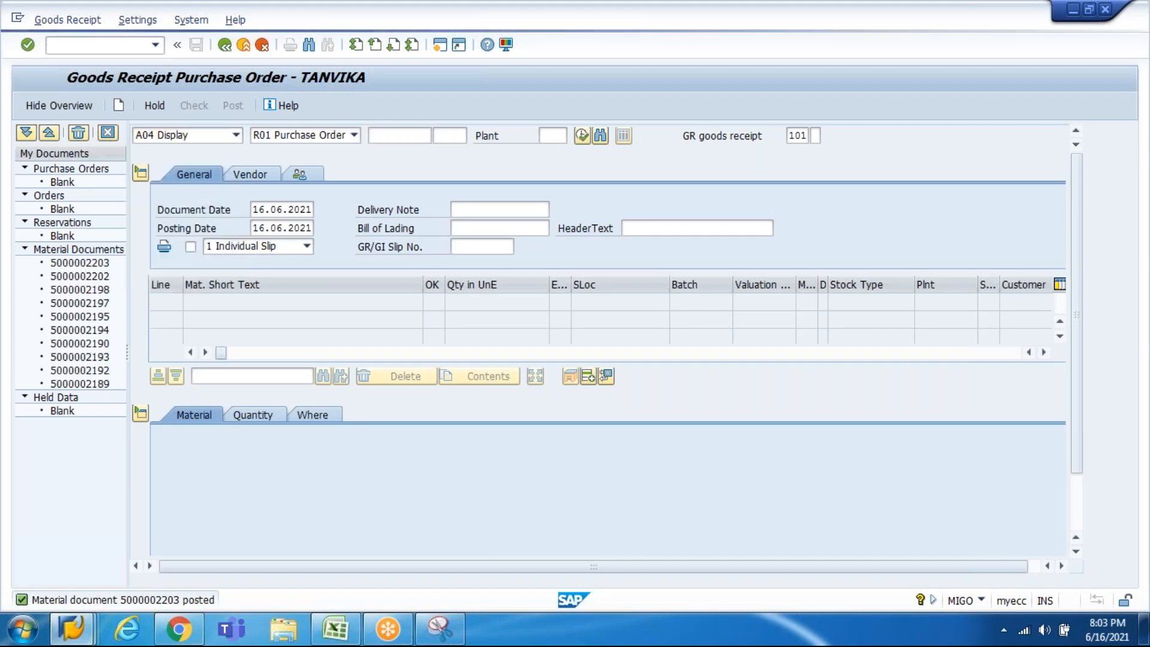
{"action": "left_click", "coordinate": [488, 135]}
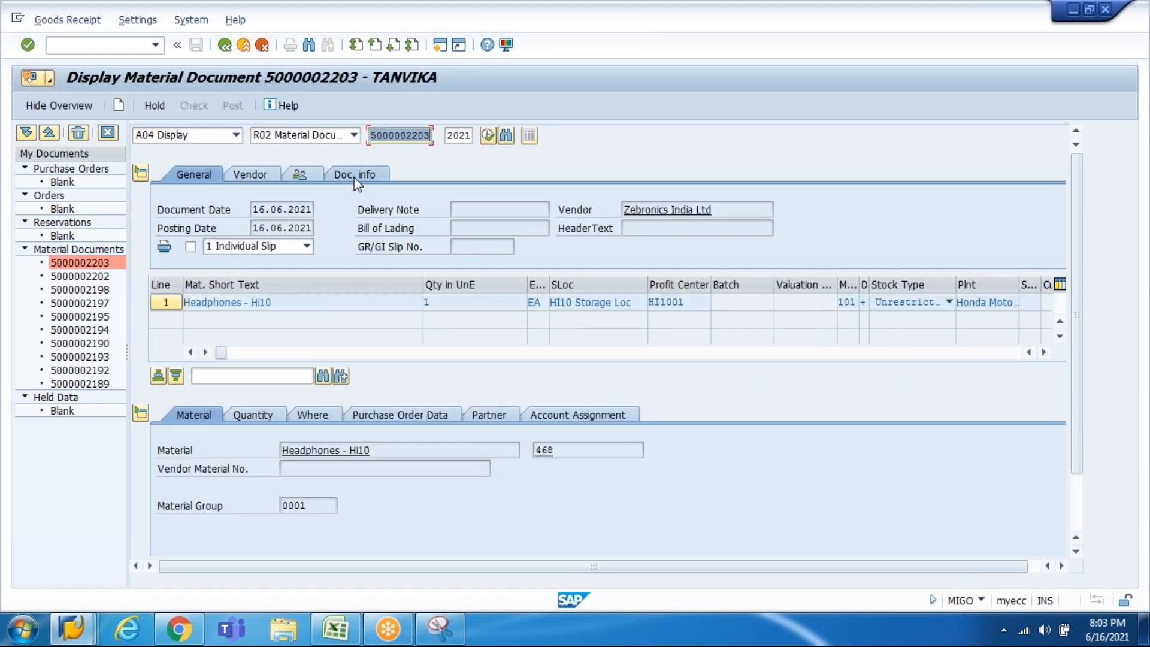
{"action": "left_click", "coordinate": [353, 174]}
{"action": "left_click", "coordinate": [647, 210]}
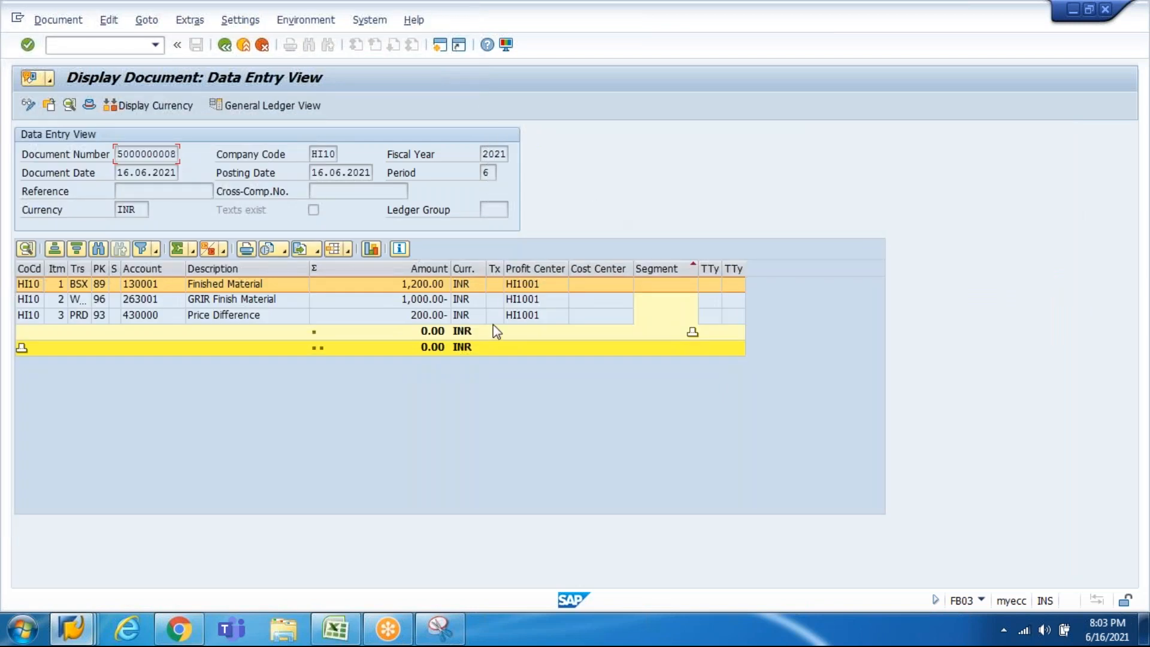
{"action": "left_click", "coordinate": [436, 316]}
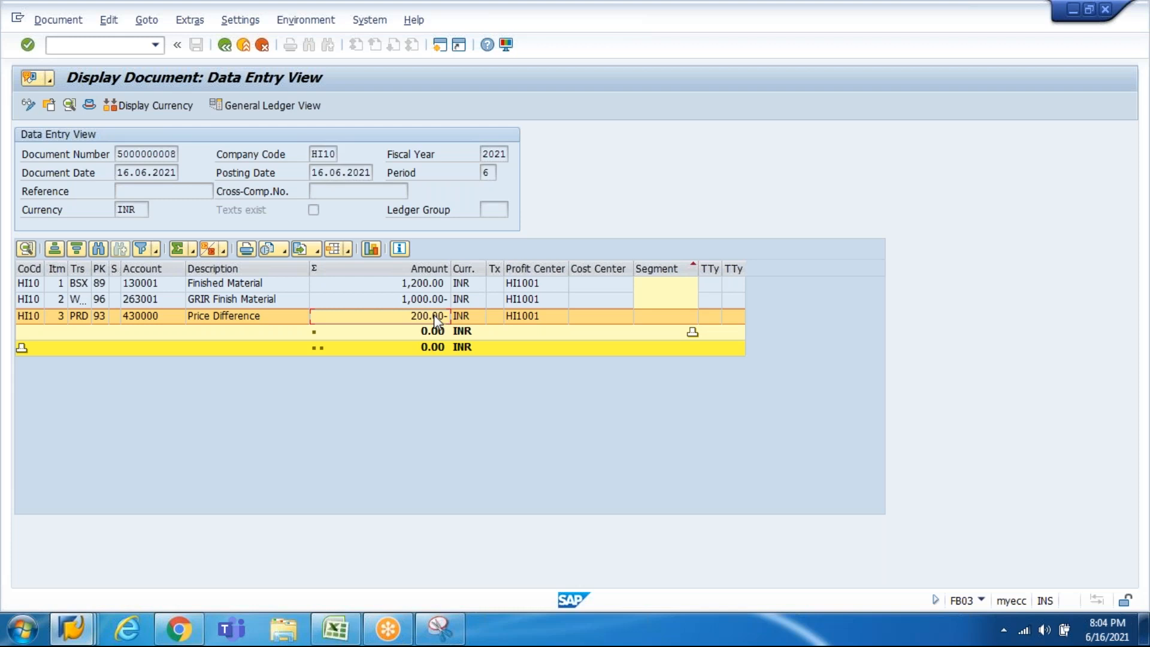
{"action": "left_click", "coordinate": [279, 288]}
Step: Widen the description and Trs columns, then review the 1,200.00, 1,000.00- and 200.00- lines
{"action": "left_click_drag", "start_coordinate": [310, 269], "coordinate": [326, 269]}
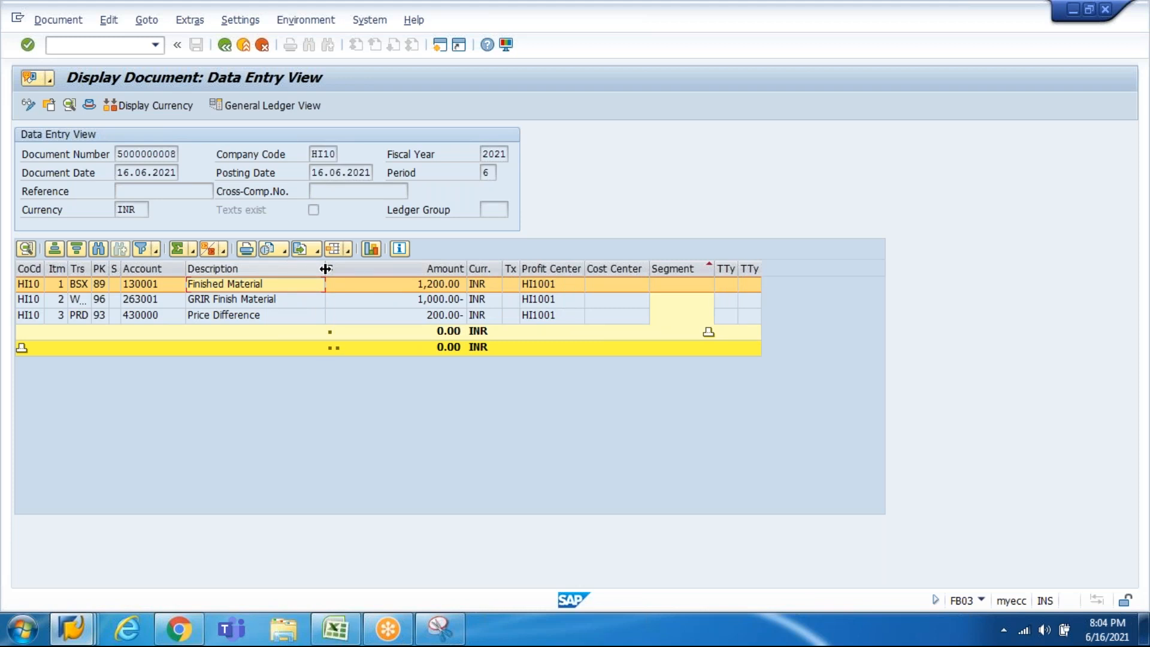
{"action": "left_click", "coordinate": [829, 19]}
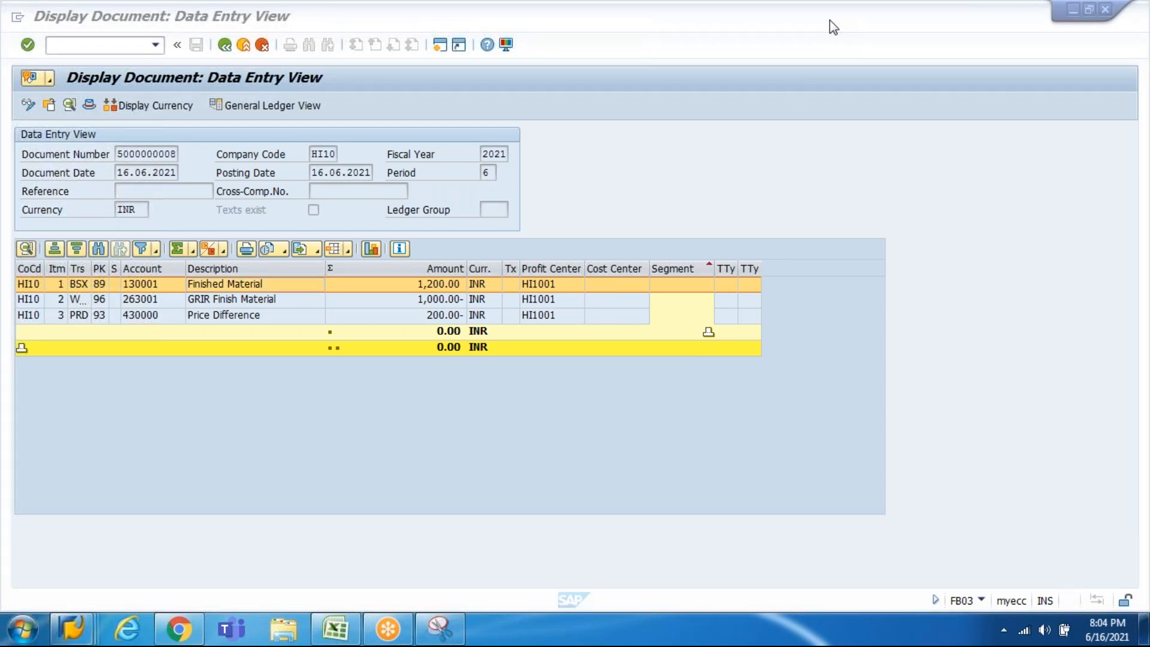
{"action": "left_click", "coordinate": [423, 288]}
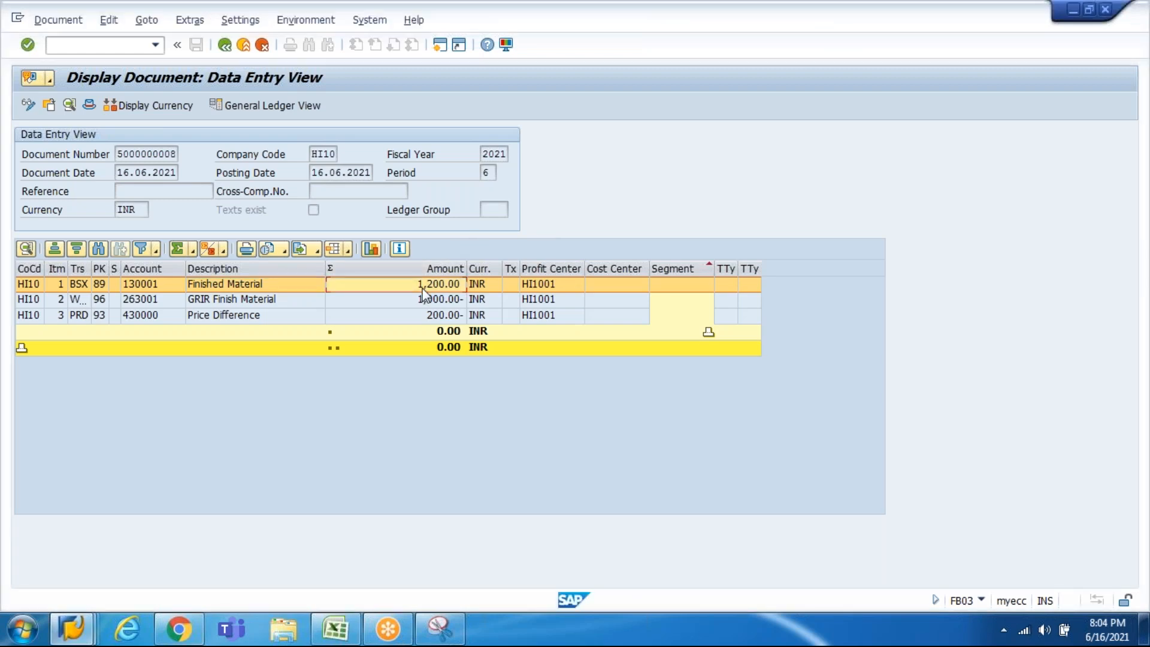
{"action": "left_click", "coordinate": [274, 291]}
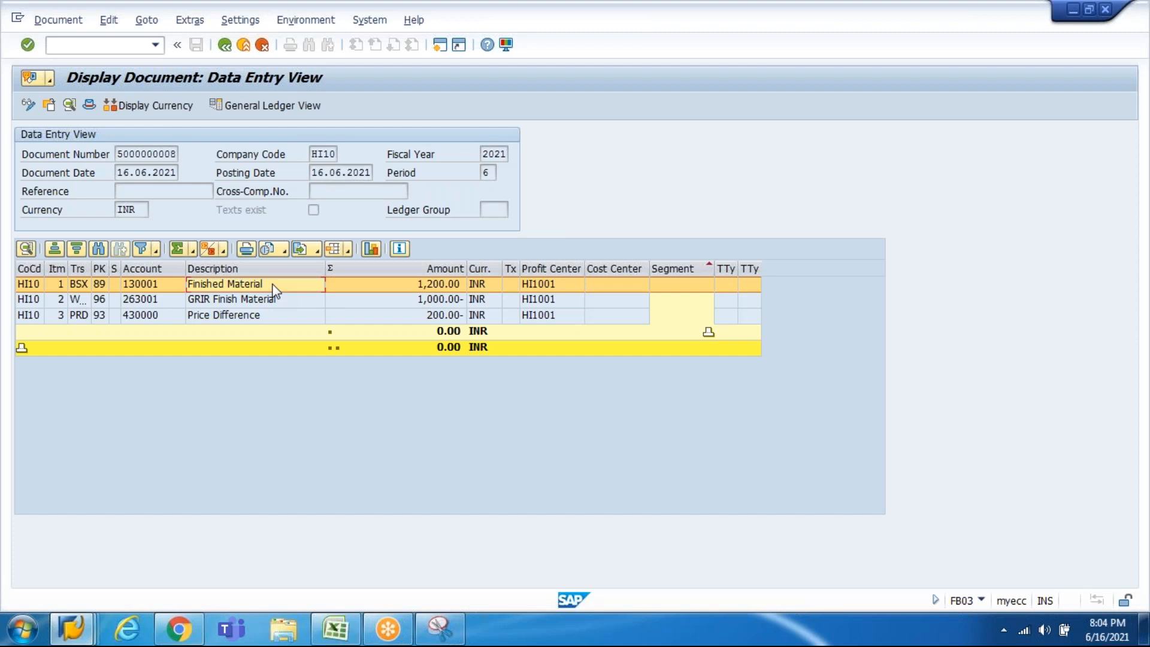
{"action": "left_click_drag", "start_coordinate": [94, 269], "coordinate": [113, 269]}
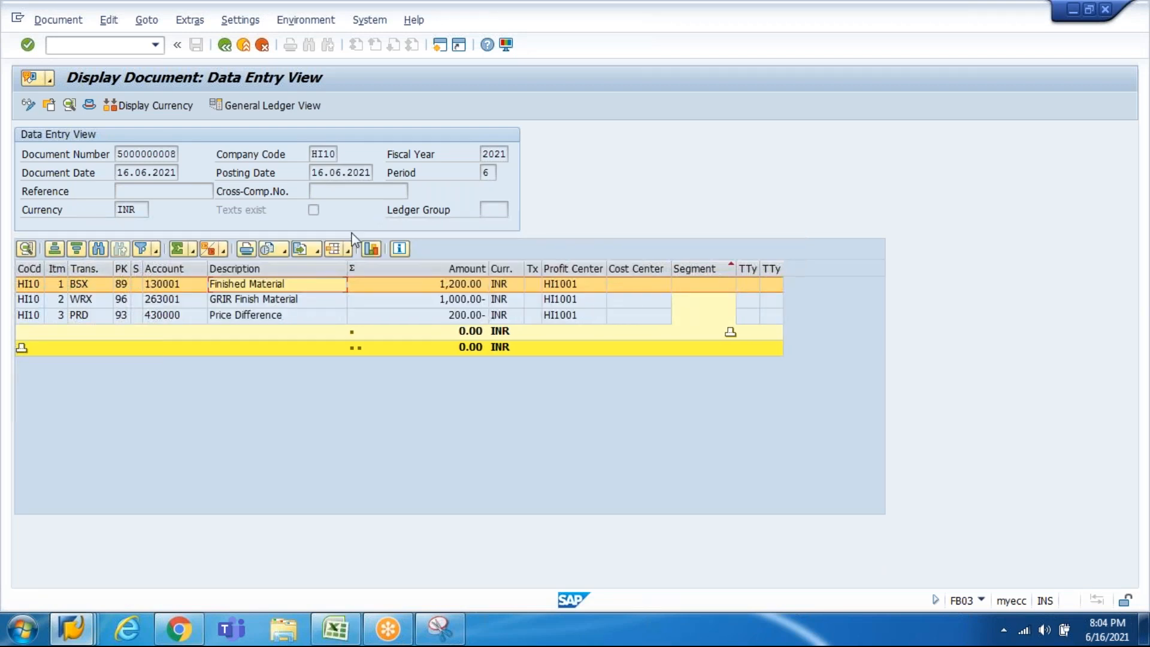
{"action": "left_click", "coordinate": [459, 288]}
{"action": "left_click", "coordinate": [285, 299]}
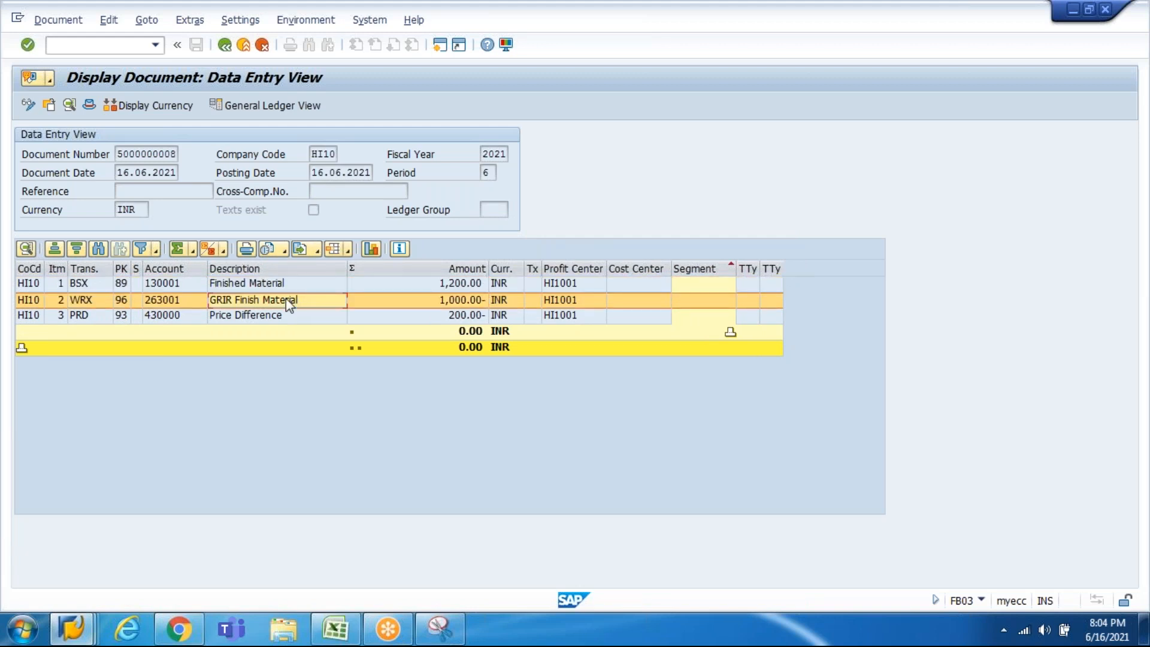
{"action": "left_click", "coordinate": [450, 299]}
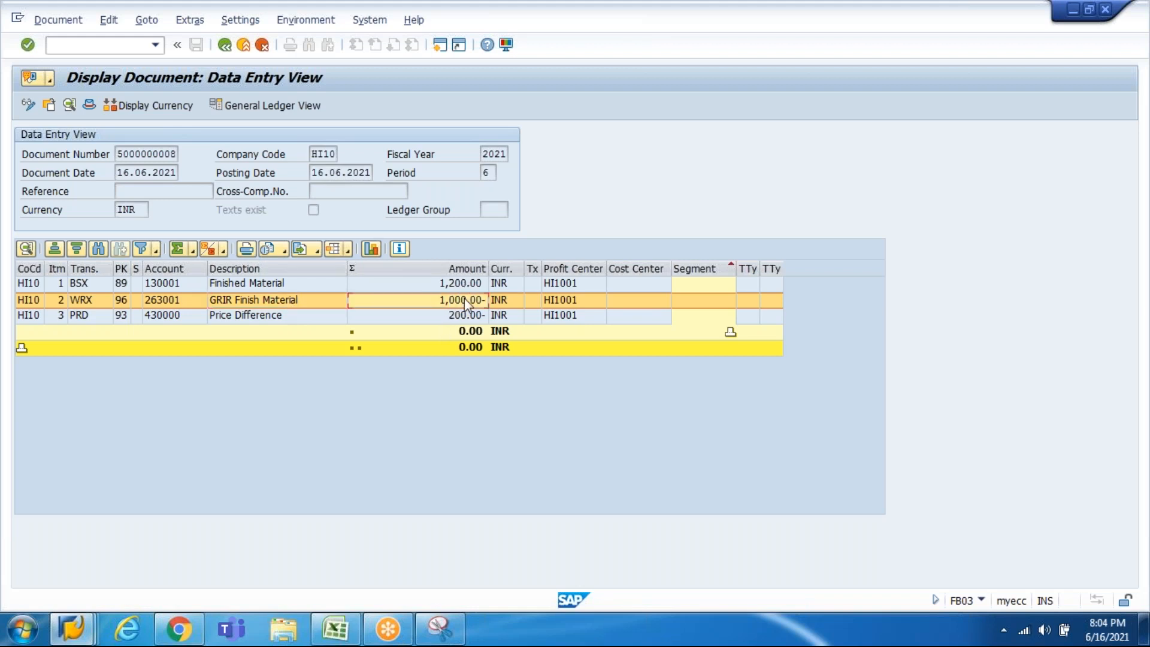
{"action": "left_click", "coordinate": [468, 317]}
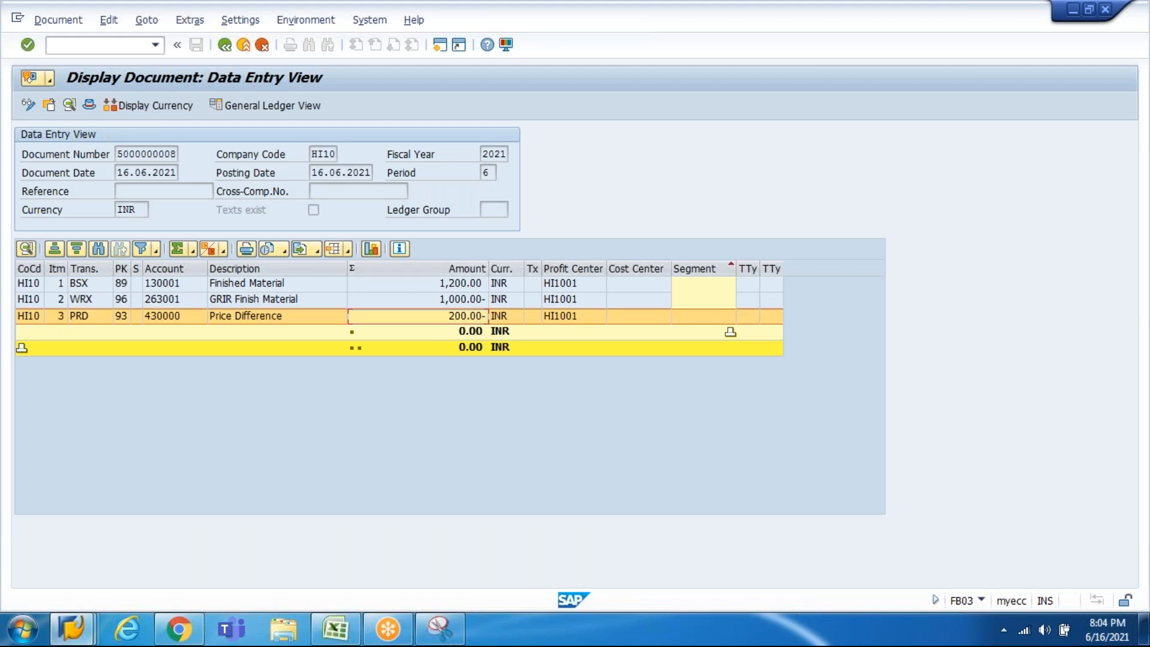
{"action": "left_click", "coordinate": [289, 315]}
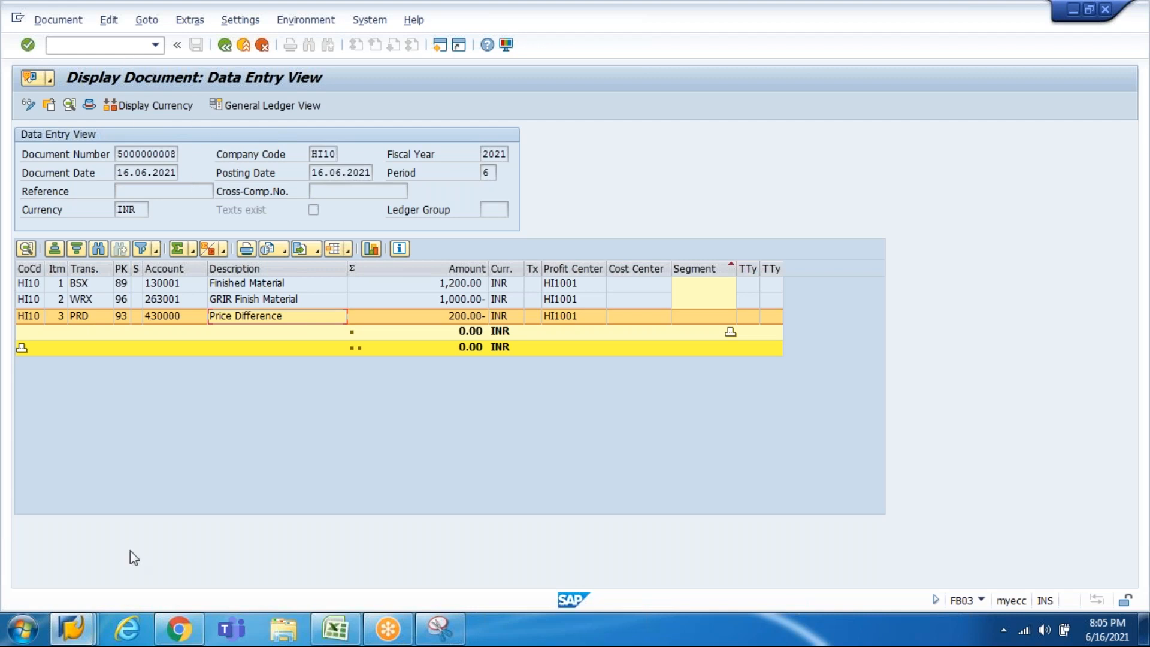
Step: Switch SAP windows and start incoming invoice entry with /nmiro
{"action": "left_click", "coordinate": [71, 627]}
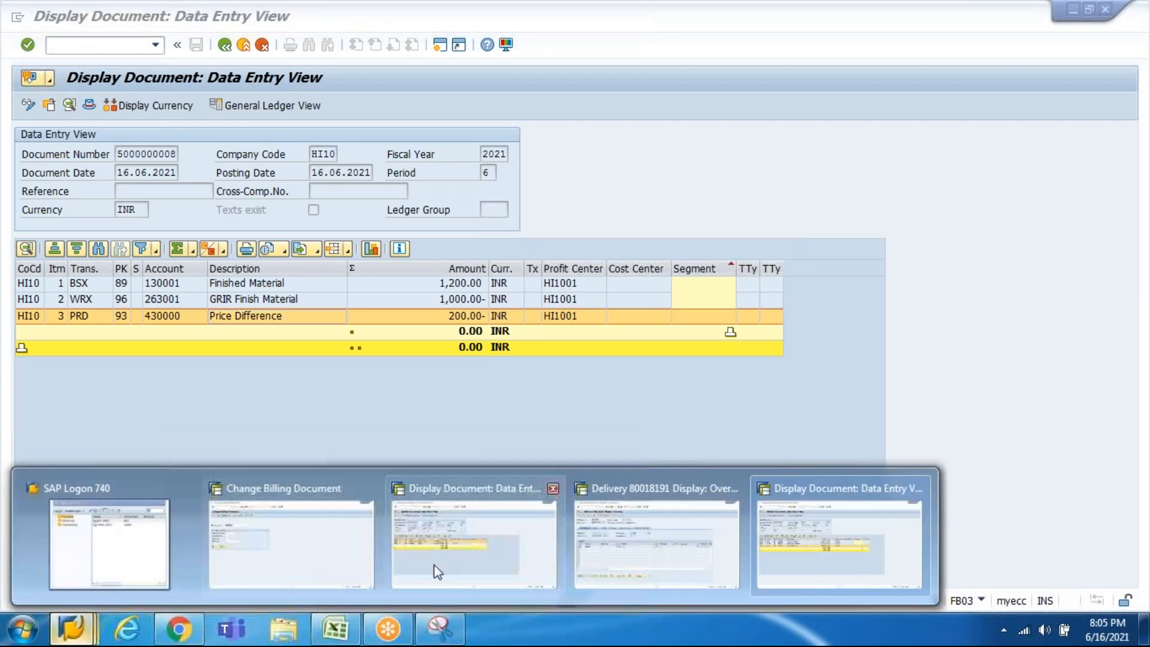
{"action": "left_click", "coordinate": [599, 555]}
{"action": "left_click", "coordinate": [114, 46]}
{"action": "type", "text": "/nmiro"}
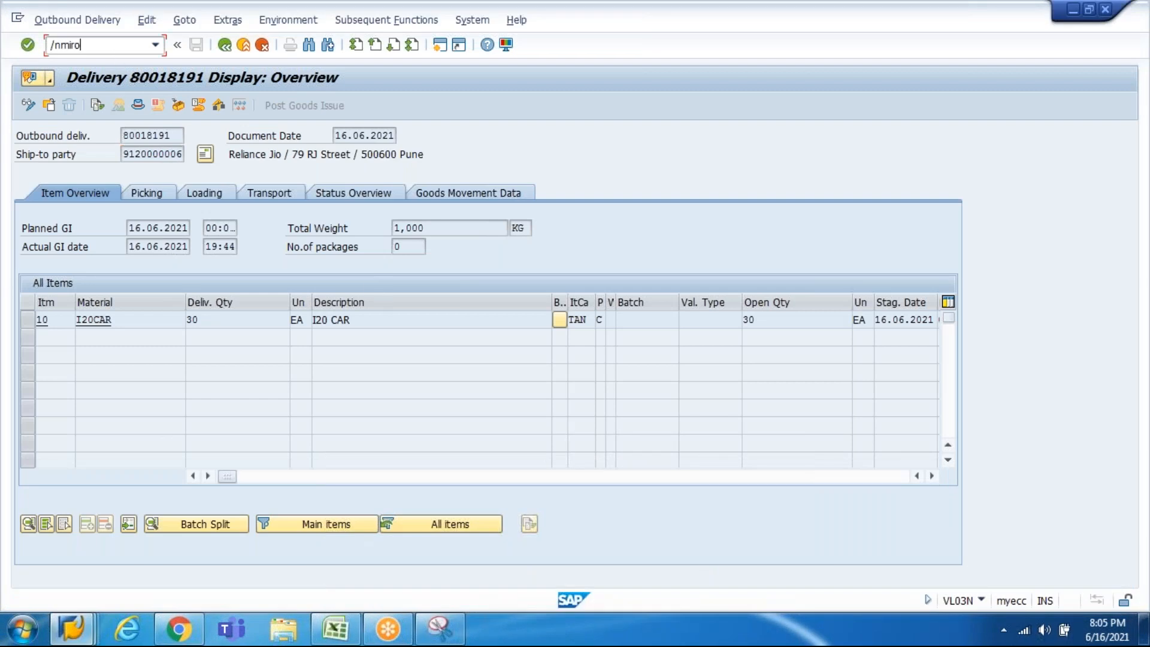
{"action": "key", "text": "Return"}
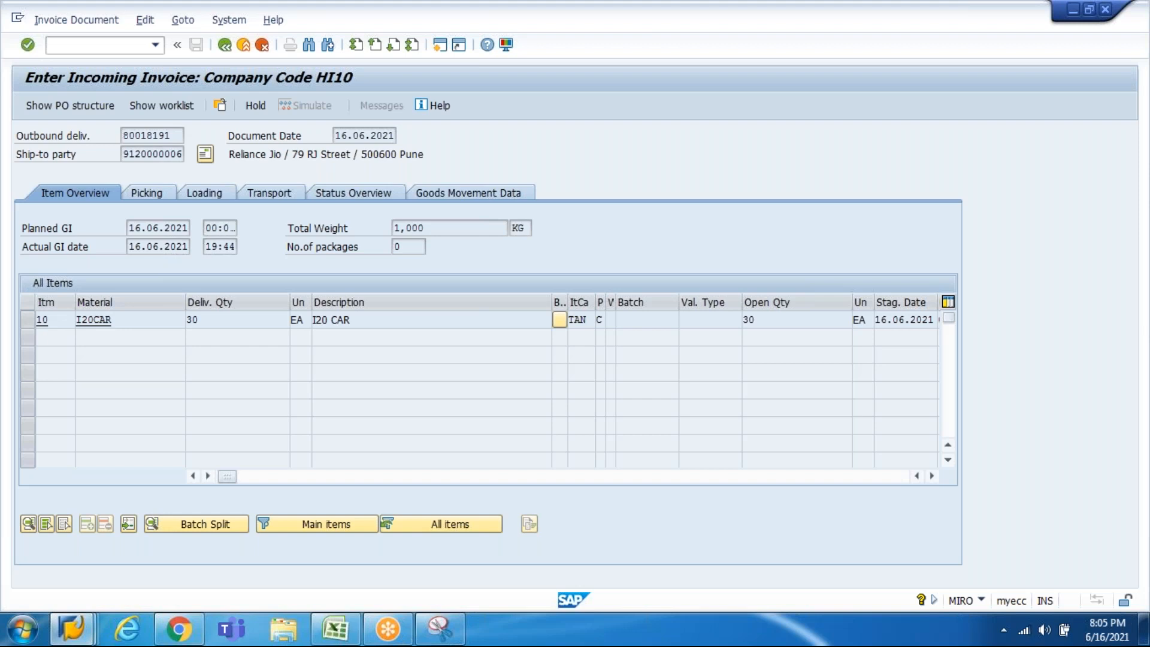
{"action": "left_click", "coordinate": [171, 228]}
{"action": "left_click", "coordinate": [301, 229]}
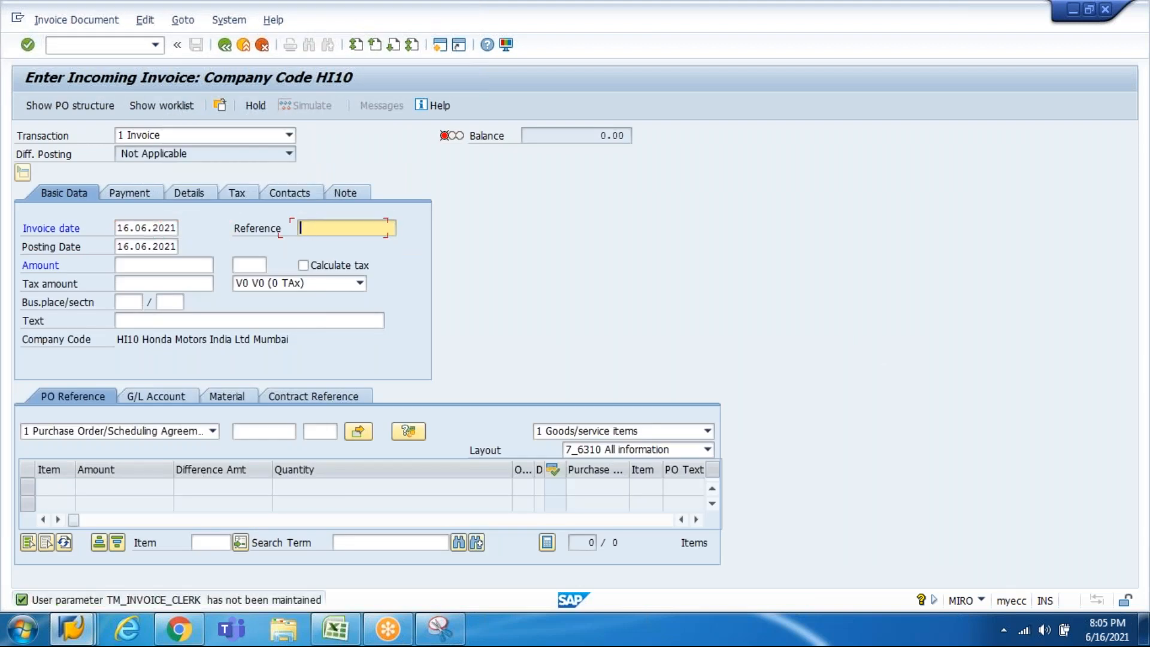
{"action": "key", "text": "BackSpace"}
{"action": "type", "text": "4500022922"}
{"action": "key", "text": "ctrl+a"}
{"action": "key", "text": "ctrl+c"}
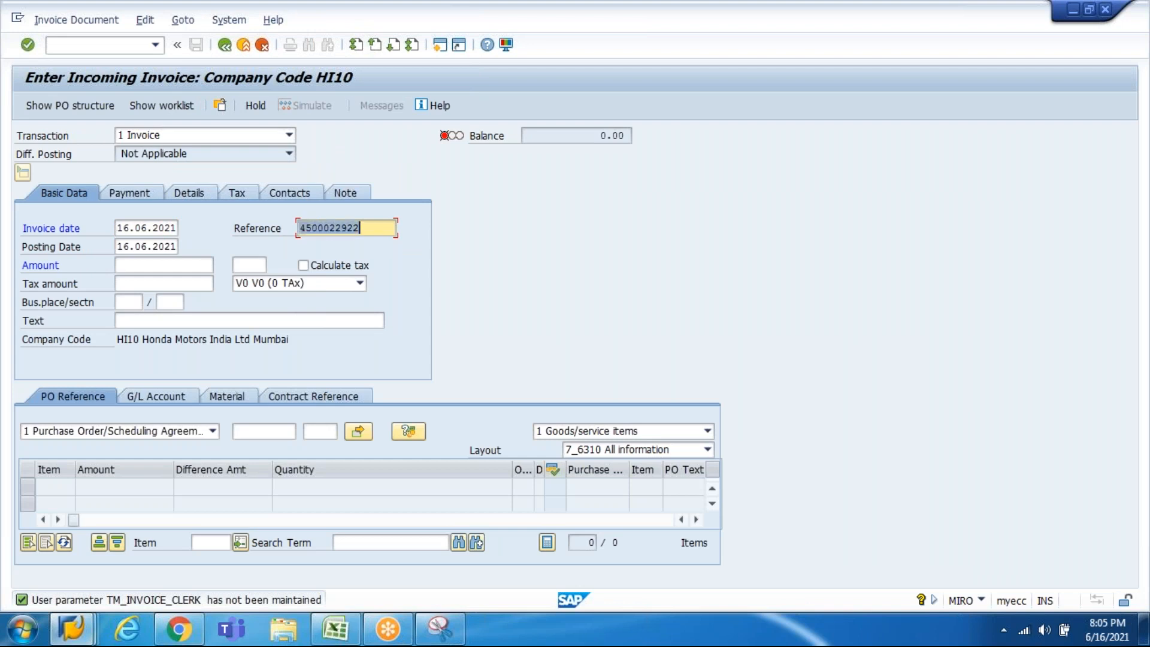
{"action": "key", "text": "Tab"}
{"action": "key", "text": "Tab"}
{"action": "key", "text": "Tab"}
{"action": "key", "text": "Tab"}
{"action": "key", "text": "Tab"}
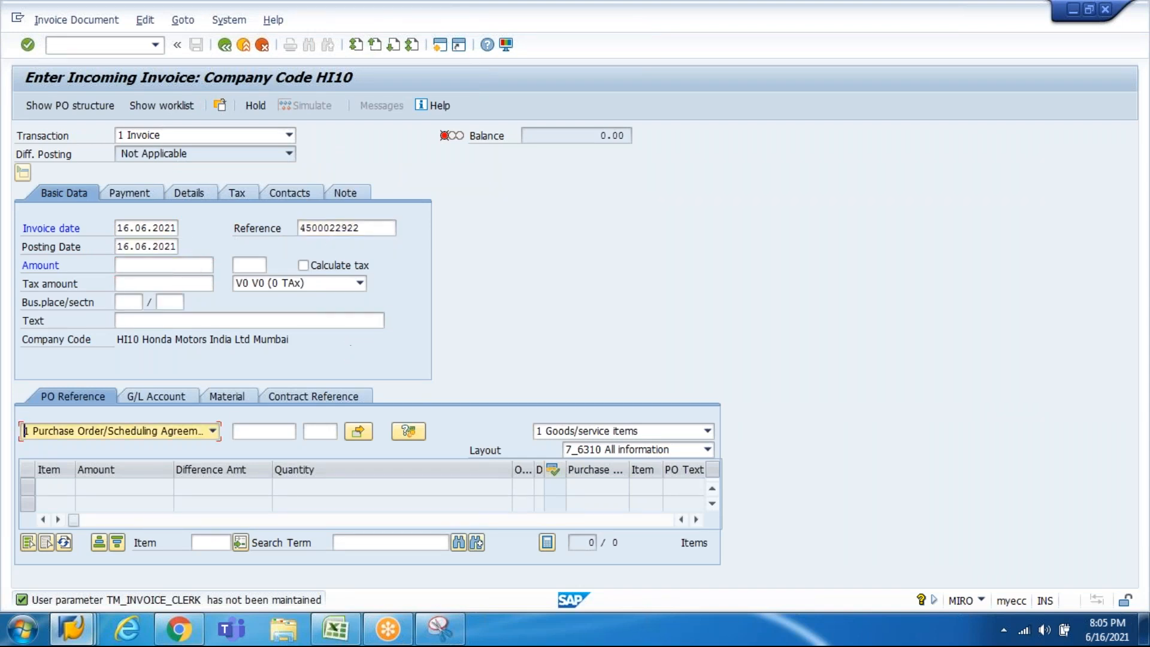
{"action": "key", "text": "ctrl+v"}
{"action": "key", "text": "Return"}
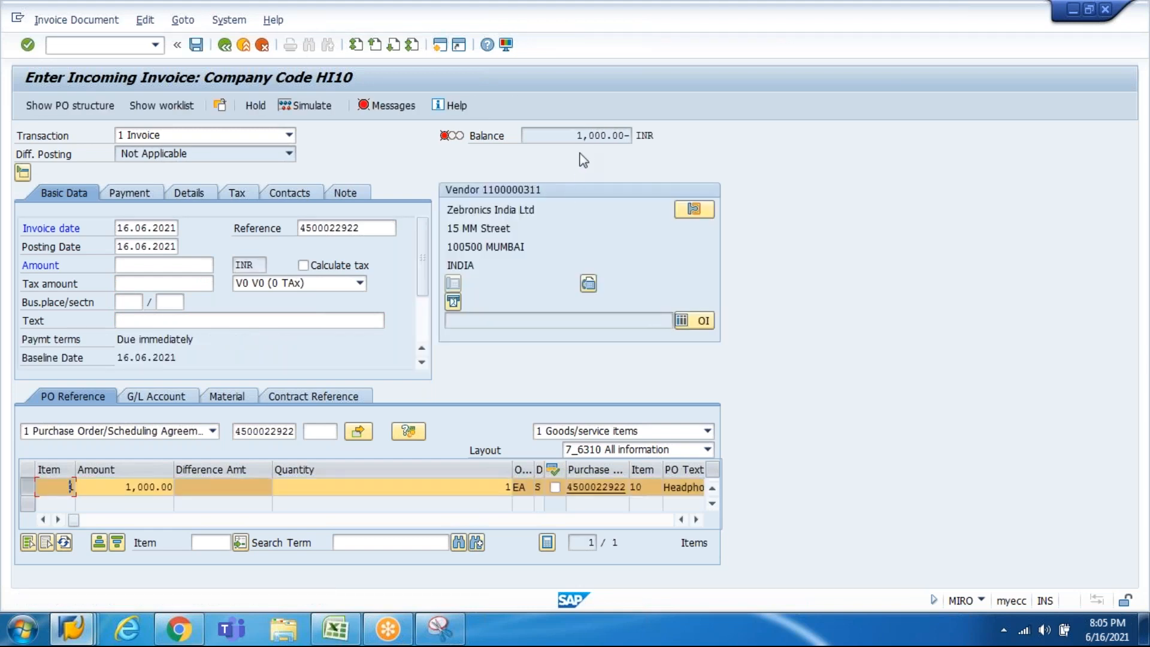
Step: Enter a 1,000 invoice amount and simulate, showing the vendor's 1,000.00- credit
{"action": "left_click_drag", "start_coordinate": [578, 136], "coordinate": [629, 133]}
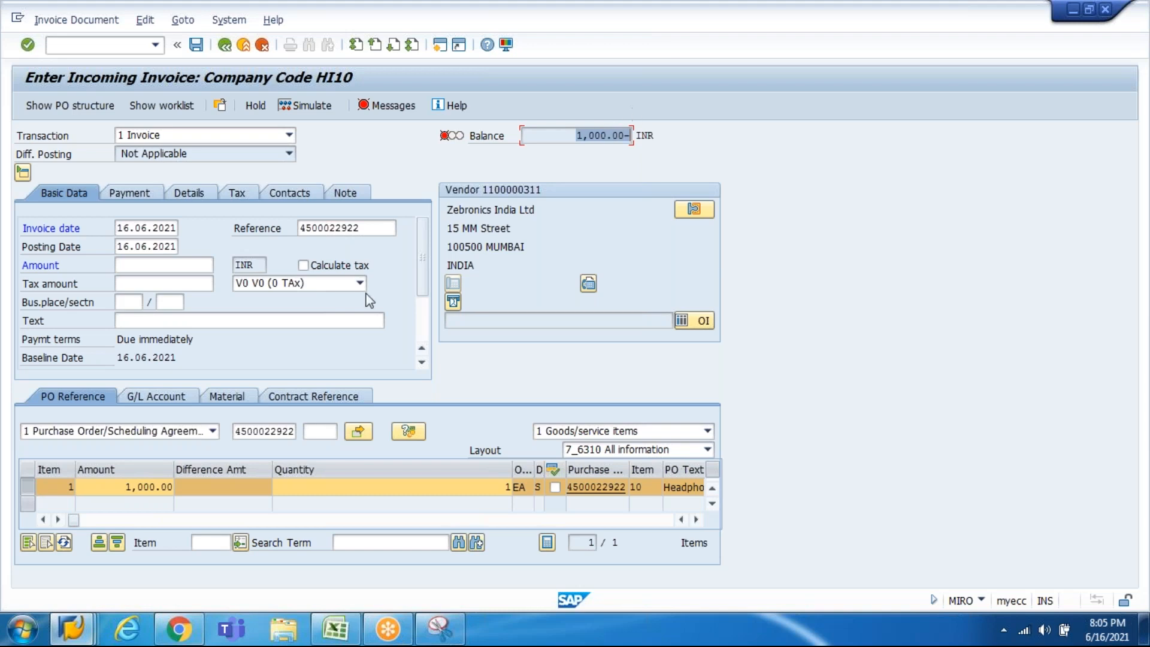
{"action": "left_click", "coordinate": [180, 263]}
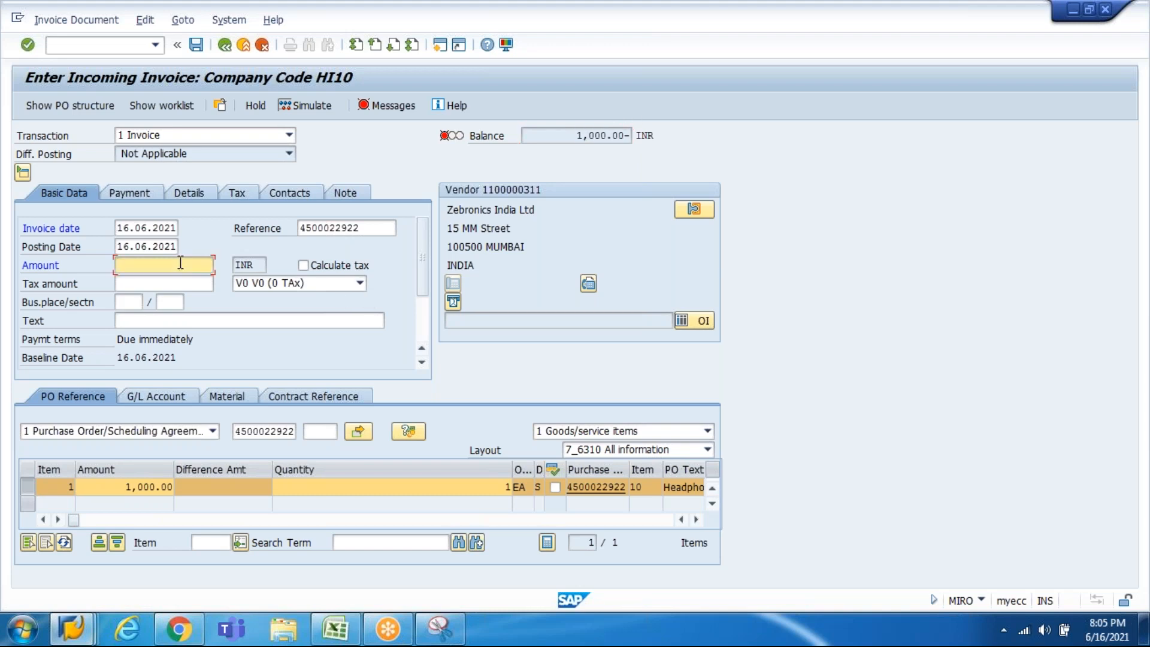
{"action": "type", "text": "1,000"}
{"action": "key", "text": "Return"}
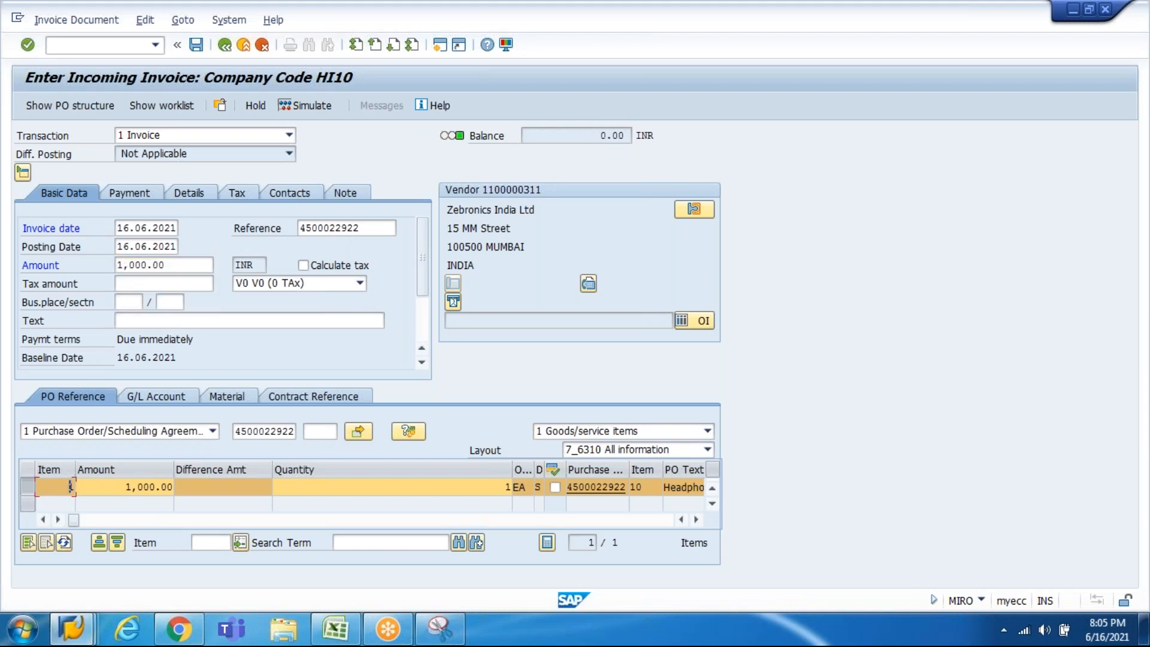
{"action": "left_click", "coordinate": [312, 106]}
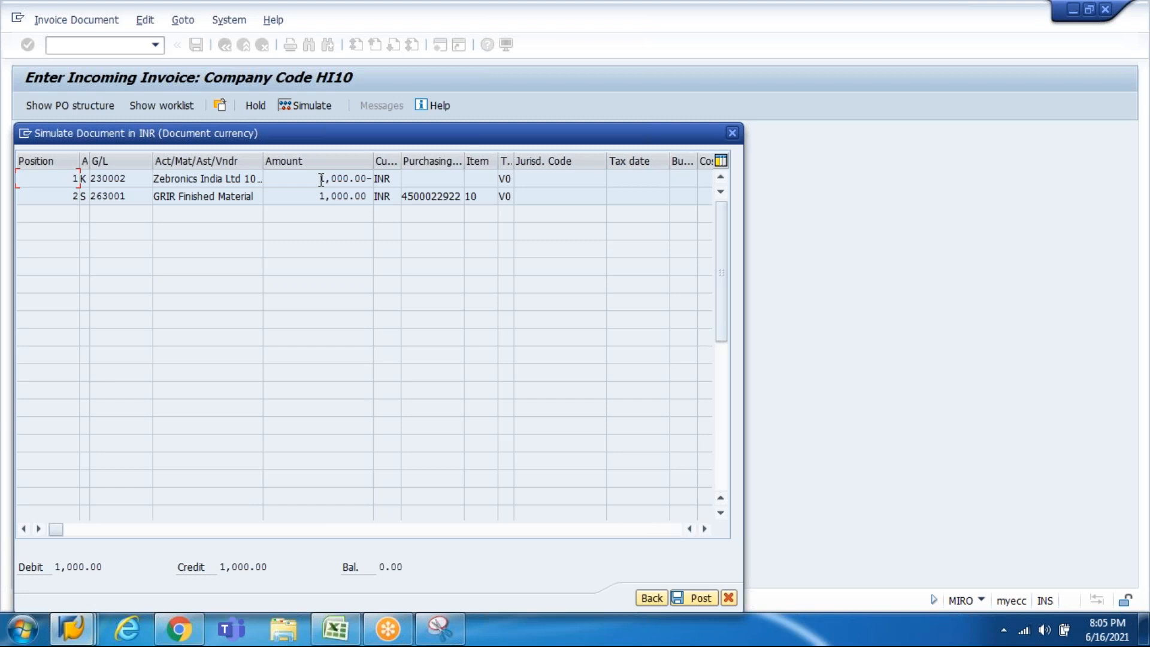
{"action": "left_click_drag", "start_coordinate": [321, 179], "coordinate": [365, 184]}
{"action": "left_click", "coordinate": [73, 629]}
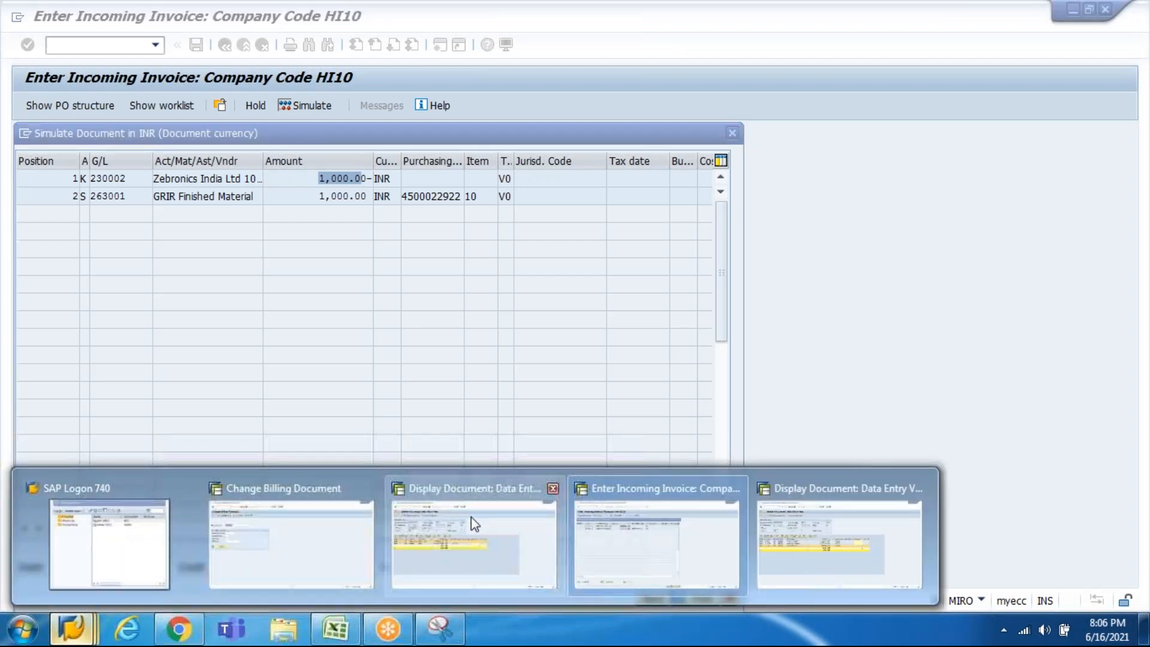
{"action": "left_click", "coordinate": [476, 527]}
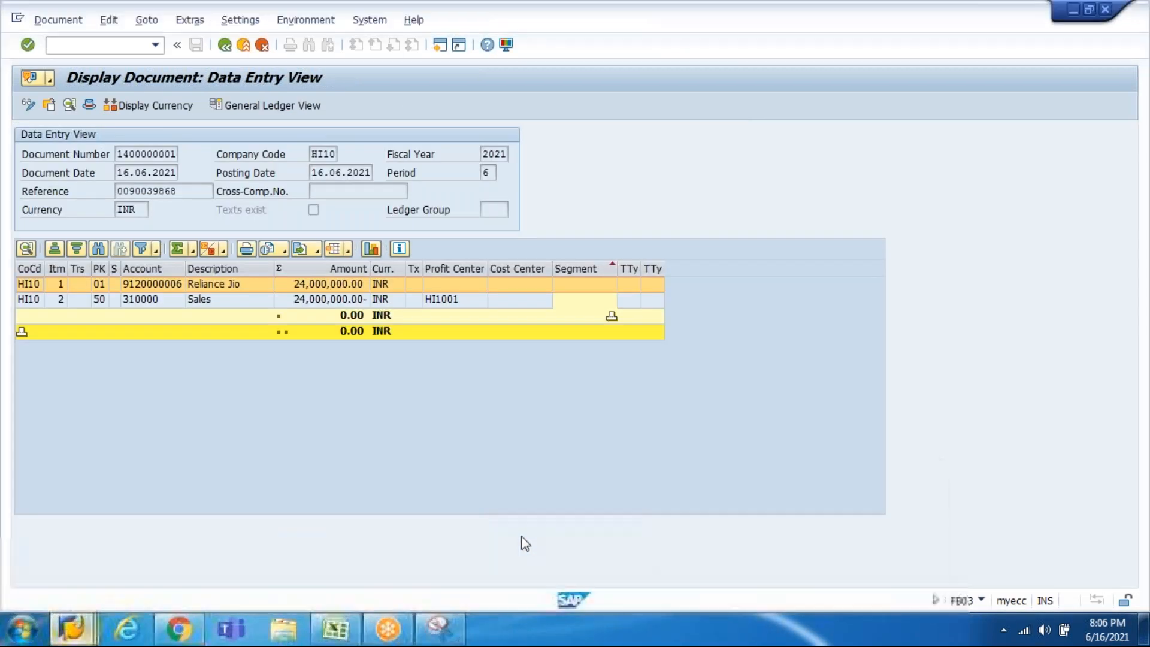
{"action": "left_click", "coordinate": [80, 621]}
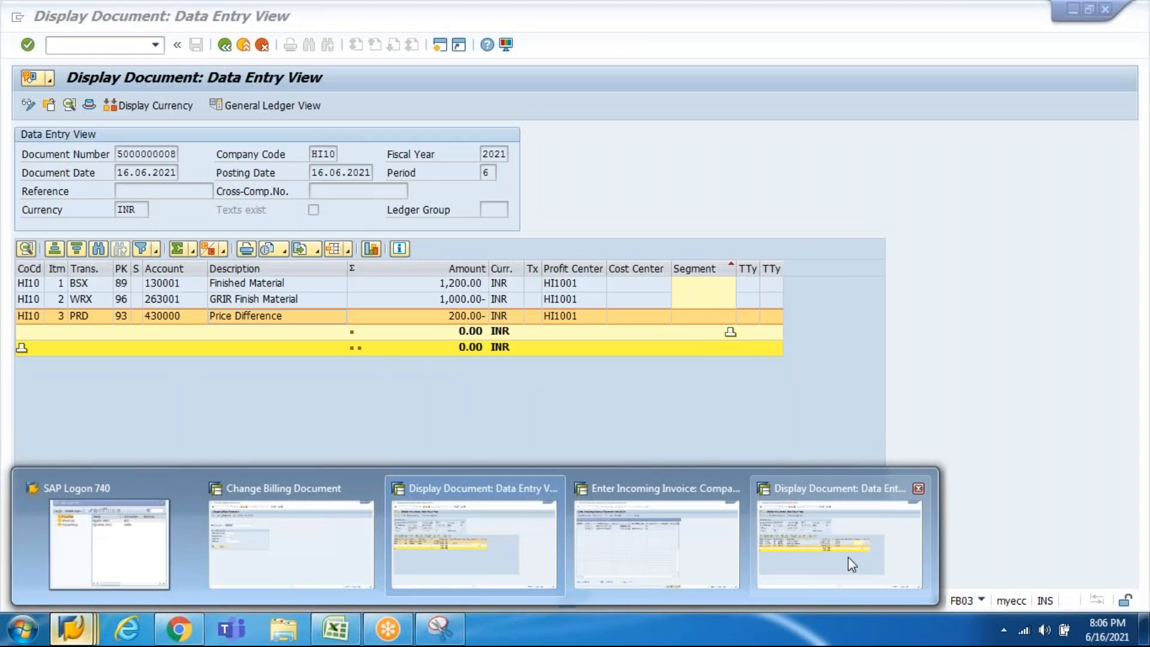
{"action": "left_click", "coordinate": [848, 556]}
{"action": "left_click", "coordinate": [486, 317]}
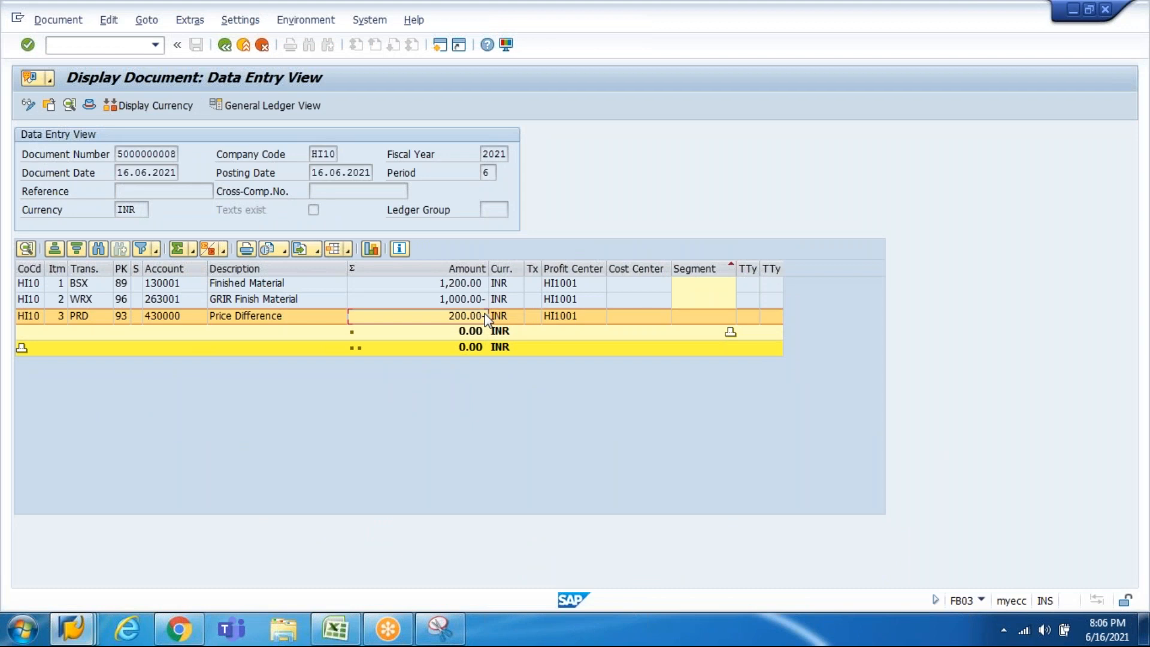
{"action": "left_click", "coordinate": [799, 21]}
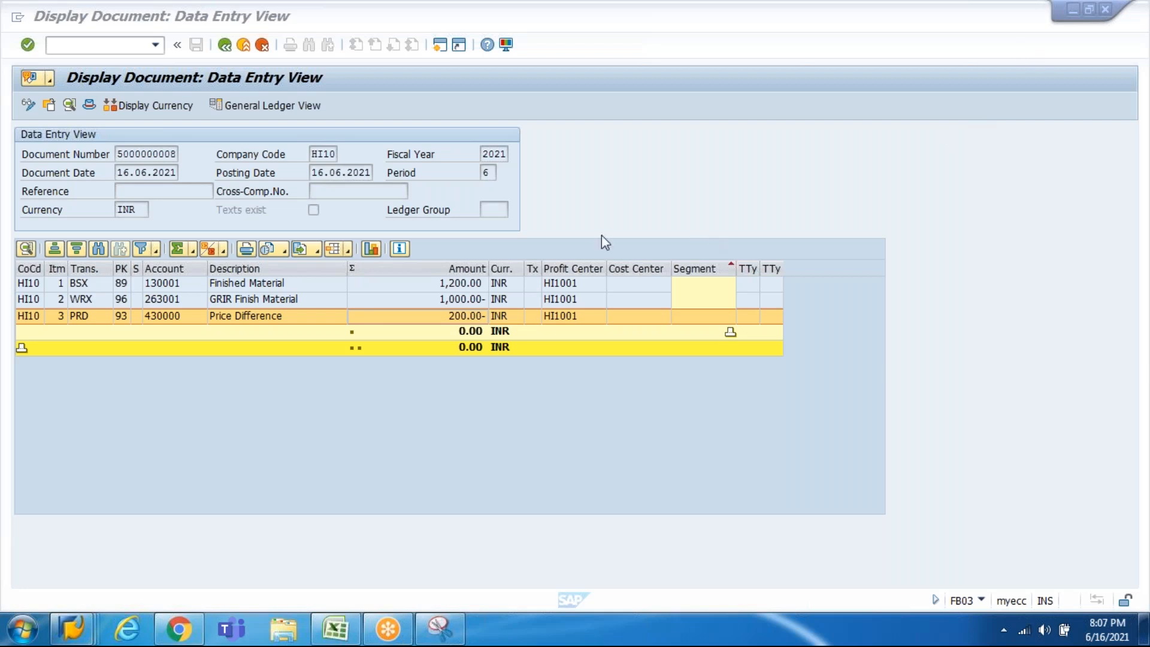
{"action": "left_click", "coordinate": [466, 315]}
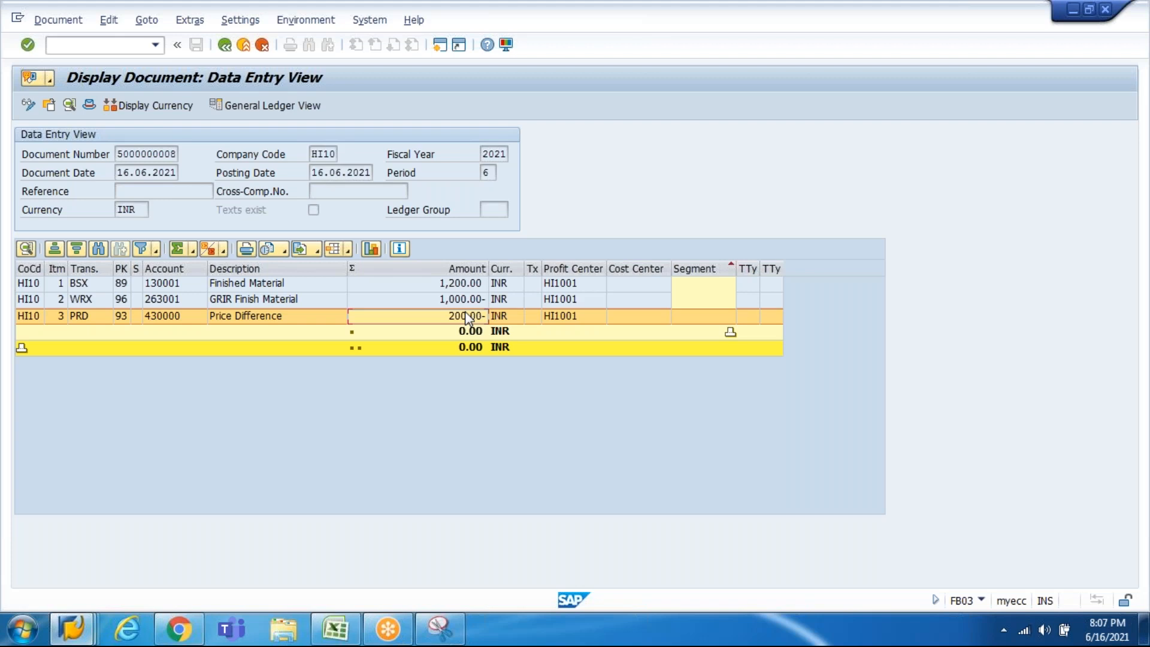
{"action": "left_click", "coordinate": [1035, 98]}
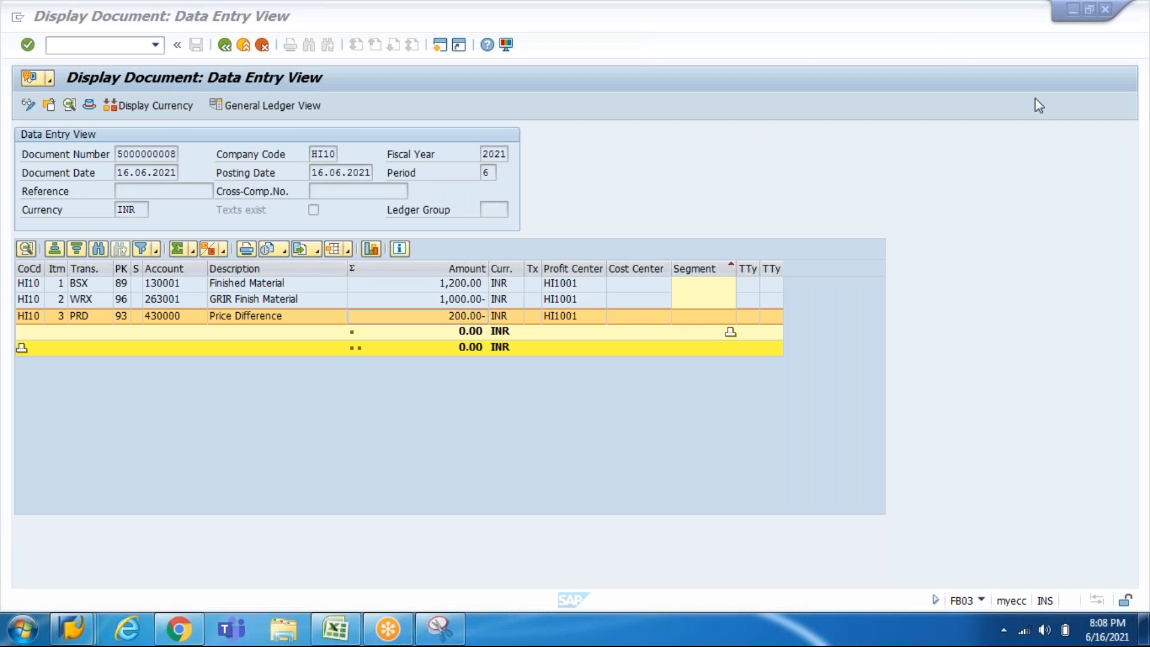
{"action": "left_click", "coordinate": [484, 300]}
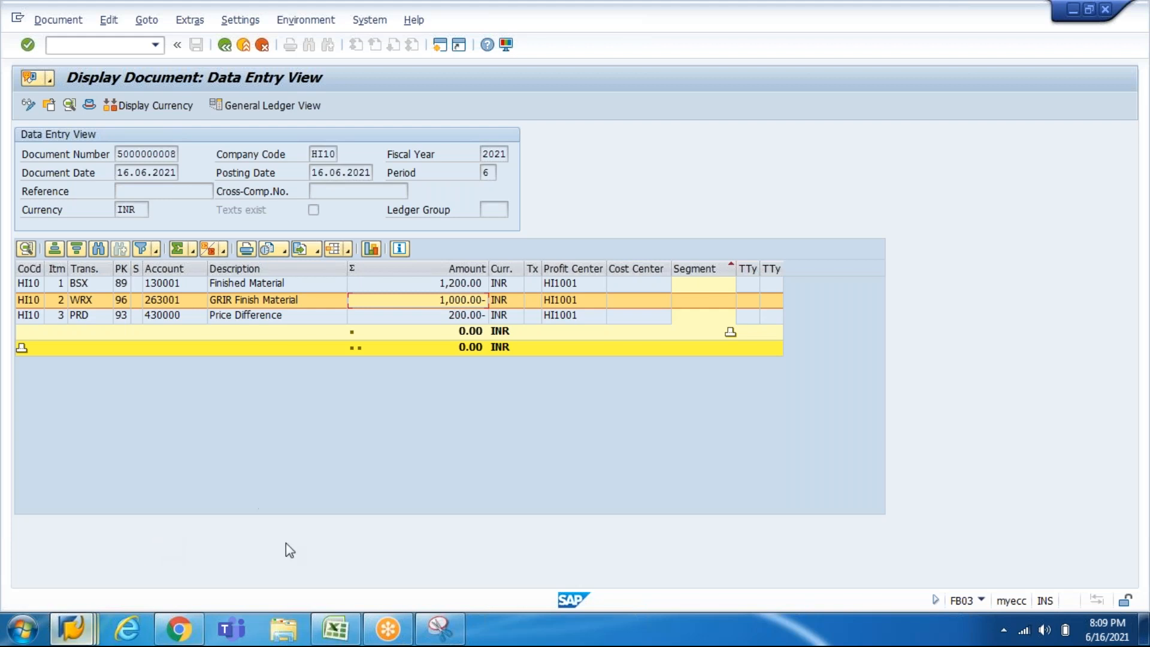
Step: Select the accounting document number in Excel cell B964, then return to Change Billing Document
{"action": "left_click", "coordinate": [330, 634]}
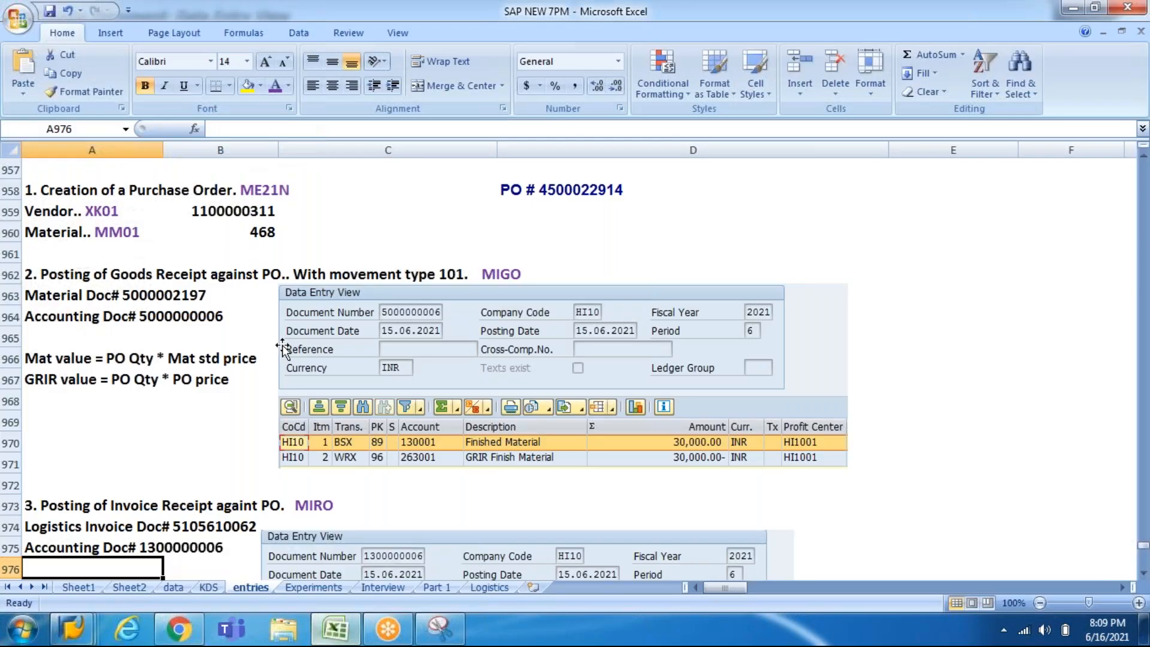
{"action": "left_click", "coordinate": [199, 316]}
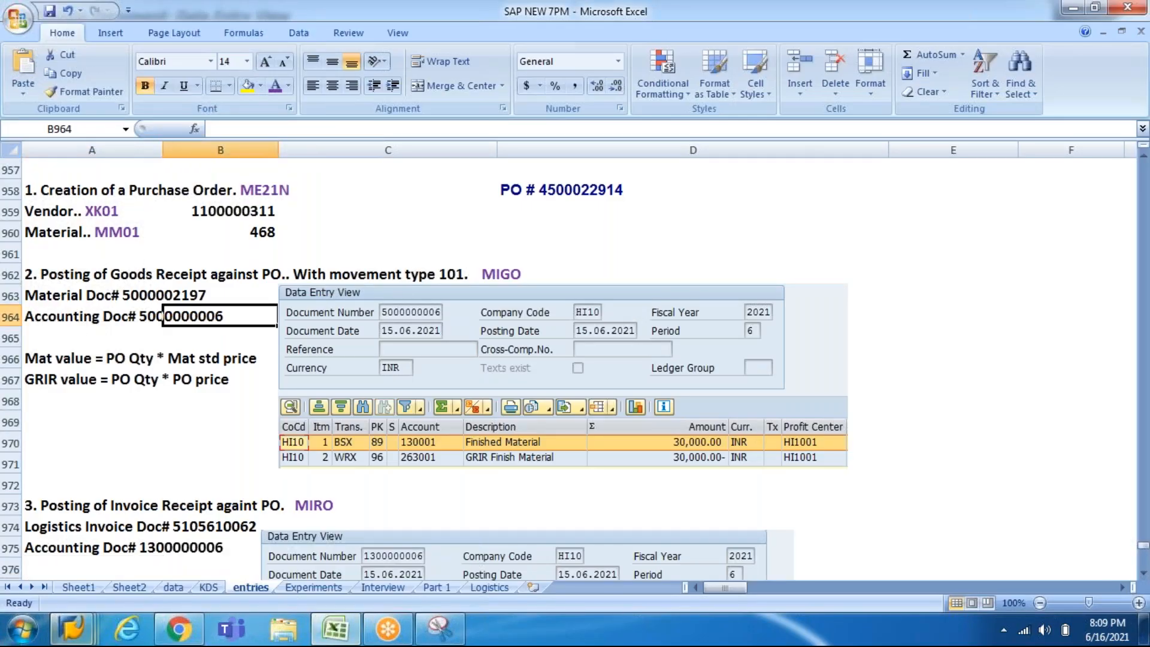
{"action": "left_click", "coordinate": [72, 629]}
{"action": "left_click", "coordinate": [306, 519]}
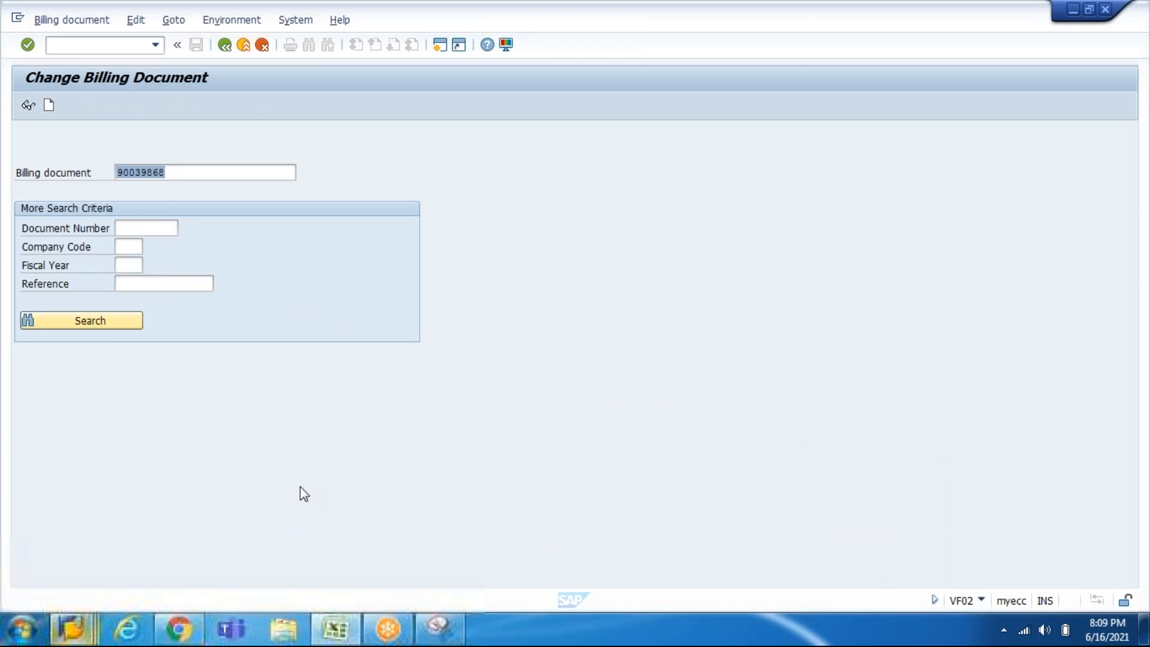
Step: Run /nvkoa and open the Cust.Grp/Account Key table to review its G/L accounts
{"action": "left_click", "coordinate": [99, 45]}
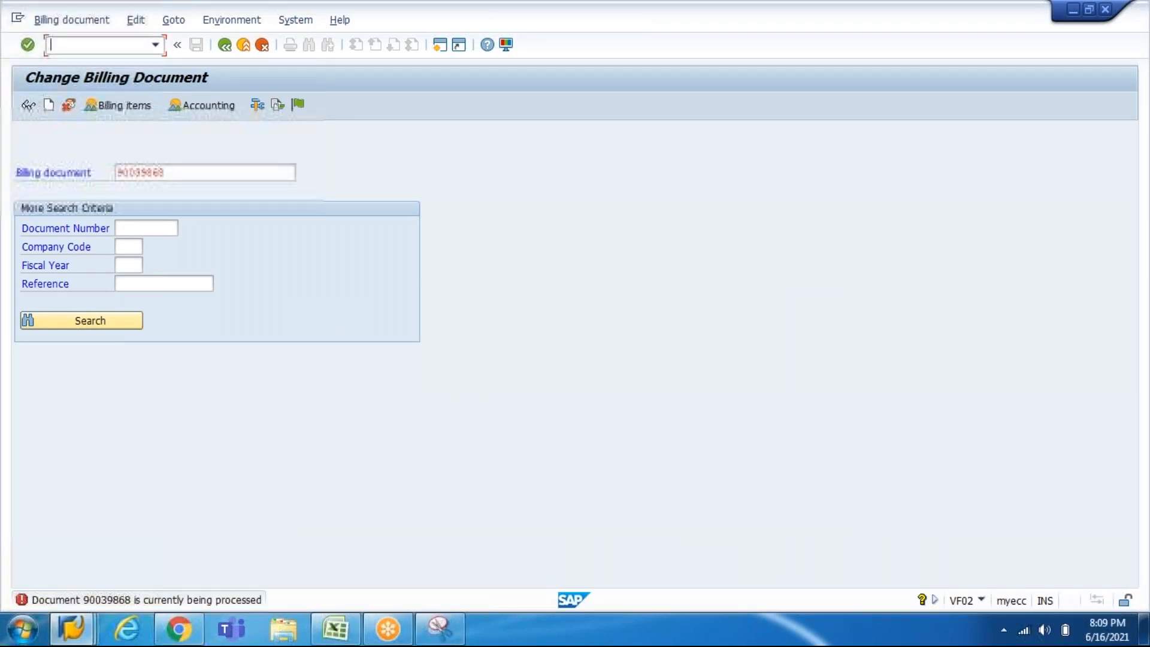
{"action": "type", "text": "/nvkoa"}
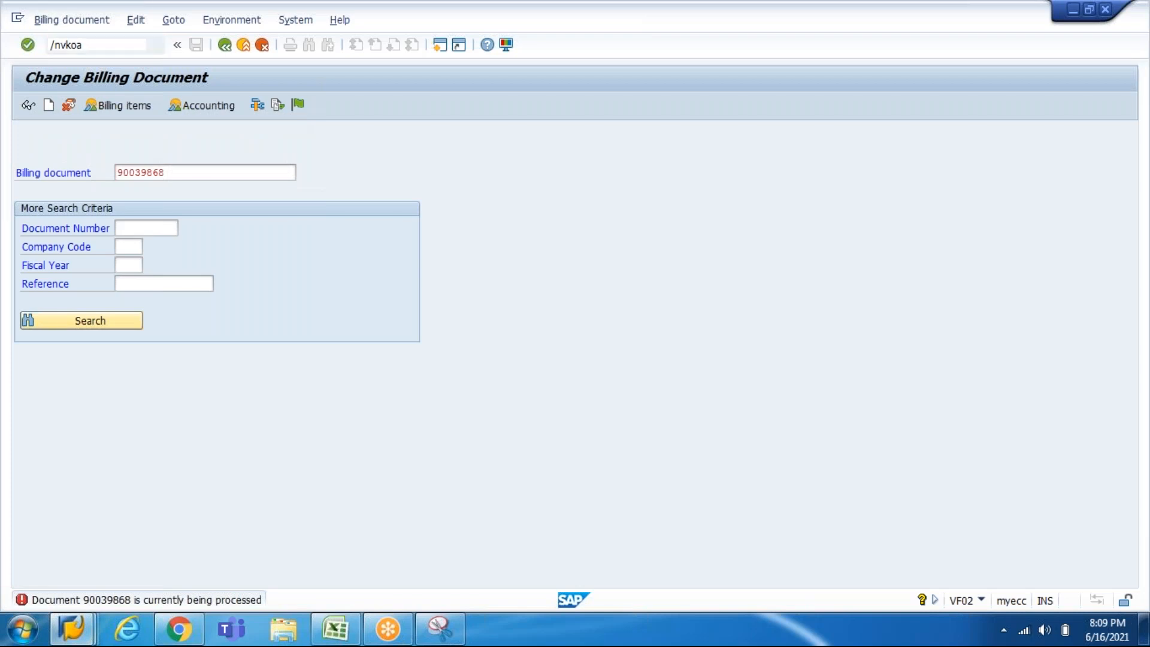
{"action": "key", "text": "Return"}
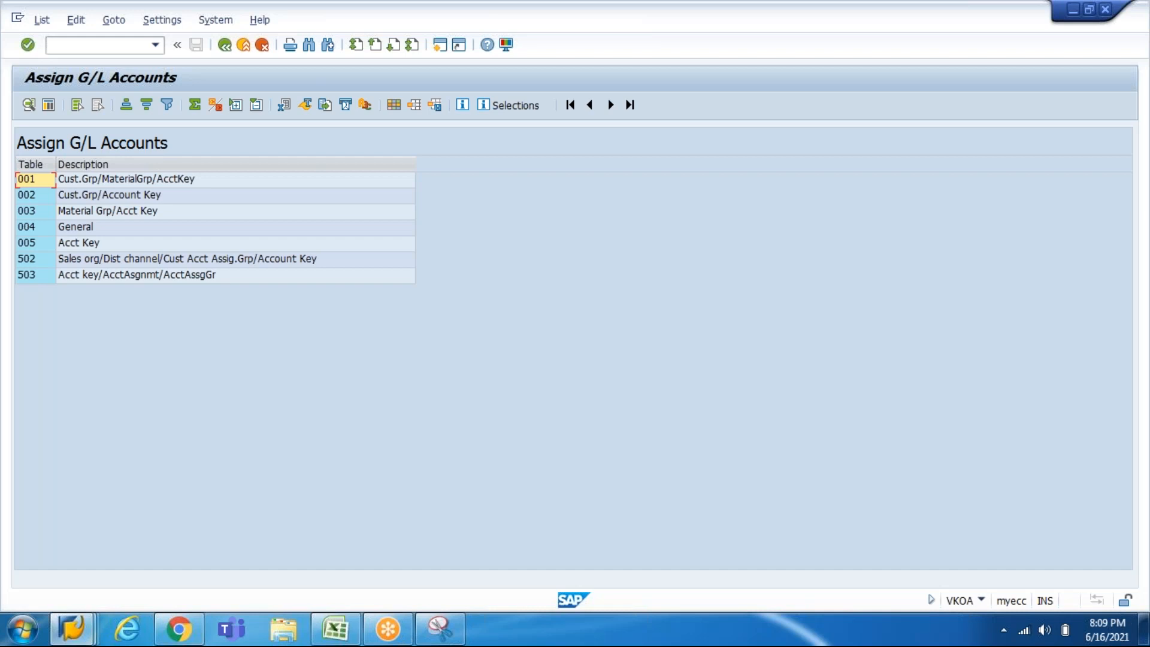
{"action": "double_click", "coordinate": [80, 201]}
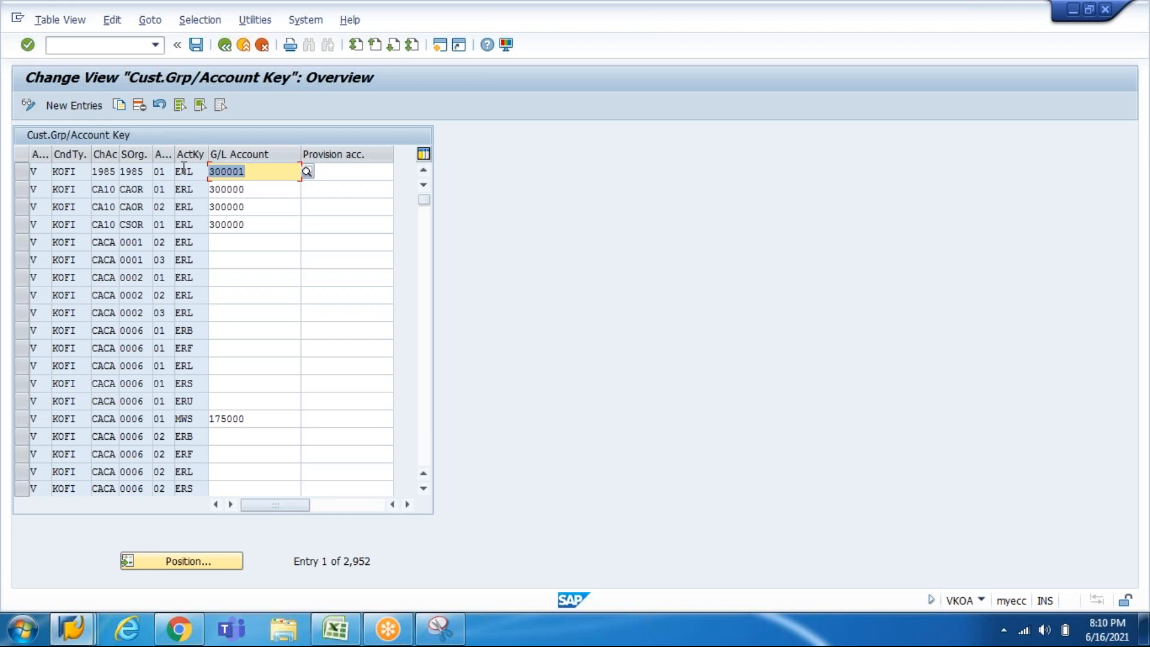
Step: Enter /n to leave the table for SAP Easy Access
{"action": "left_click", "coordinate": [122, 46]}
{"action": "type", "text": "/n"}
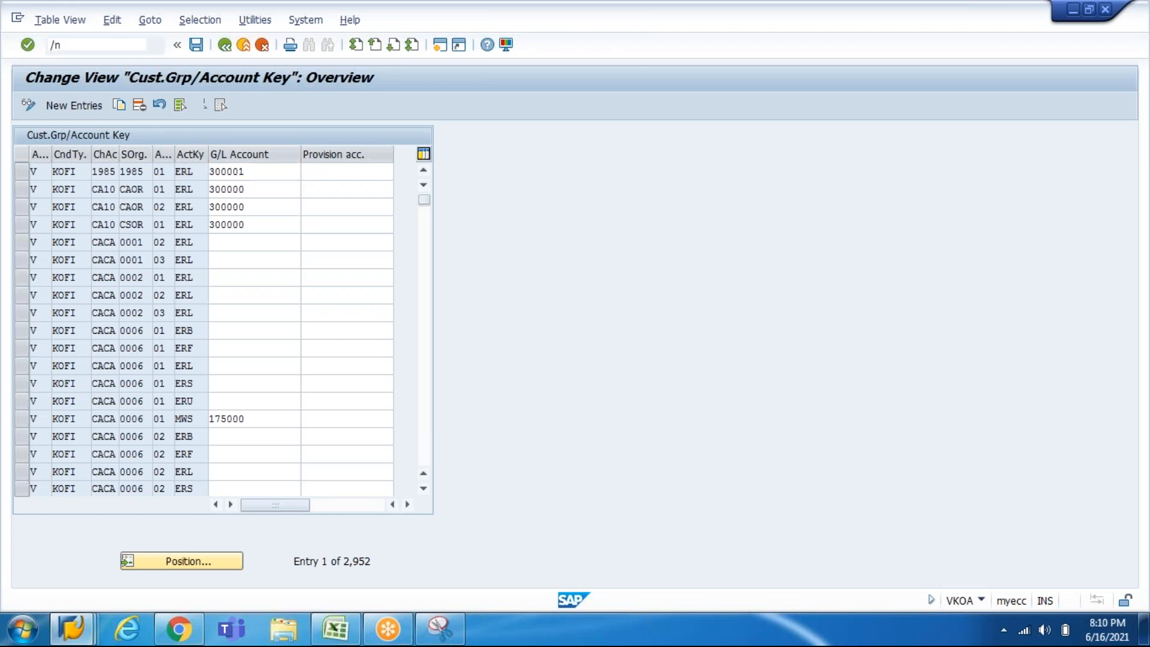
{"action": "key", "text": "Return"}
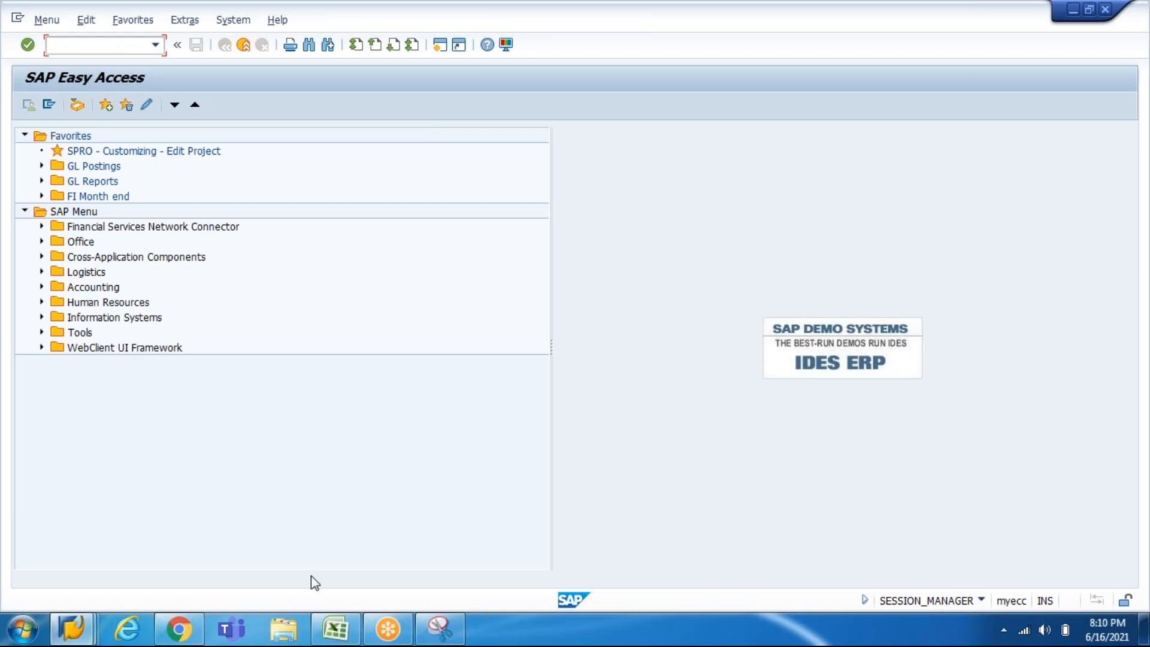
Step: Return to the Excel notes and scroll down to the FI-SD integration example in A987
{"action": "left_click", "coordinate": [334, 640]}
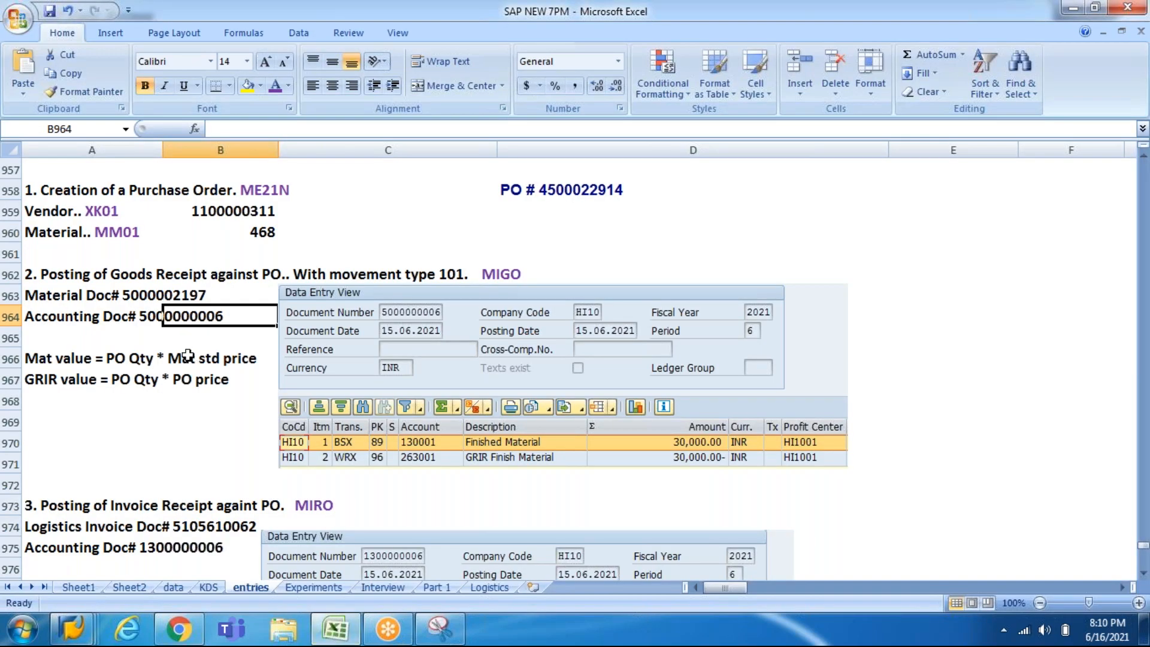
{"action": "left_click", "coordinate": [67, 402]}
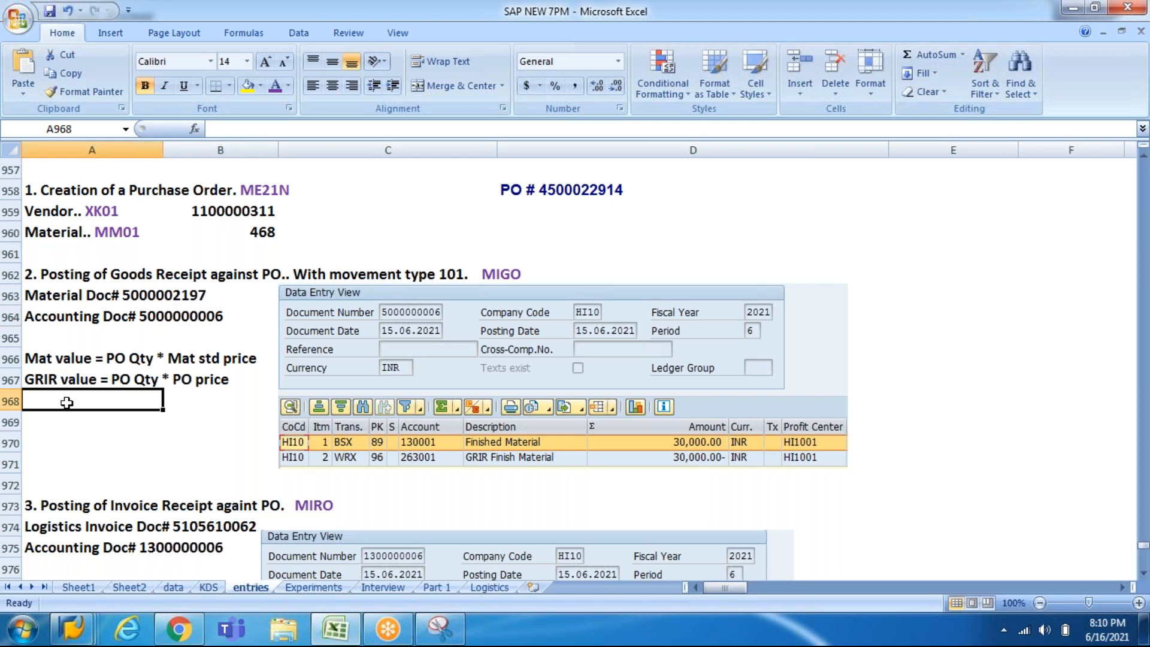
{"action": "key", "text": "Page_Down"}
{"action": "key", "text": "Down"}
{"action": "key", "text": "Down"}
{"action": "key", "text": "Down"}
{"action": "key", "text": "Down"}
{"action": "key", "text": "Down"}
{"action": "key", "text": "Down"}
{"action": "key", "text": "Down"}
{"action": "key", "text": "Down"}
{"action": "key", "text": "Down"}
{"action": "key", "text": "Down"}
{"action": "key", "text": "Down"}
{"action": "key", "text": "Down"}
{"action": "key", "text": "Down"}
{"action": "key", "text": "Down"}
{"action": "key", "text": "Down"}
{"action": "key", "text": "Down"}
{"action": "key", "text": "Down"}
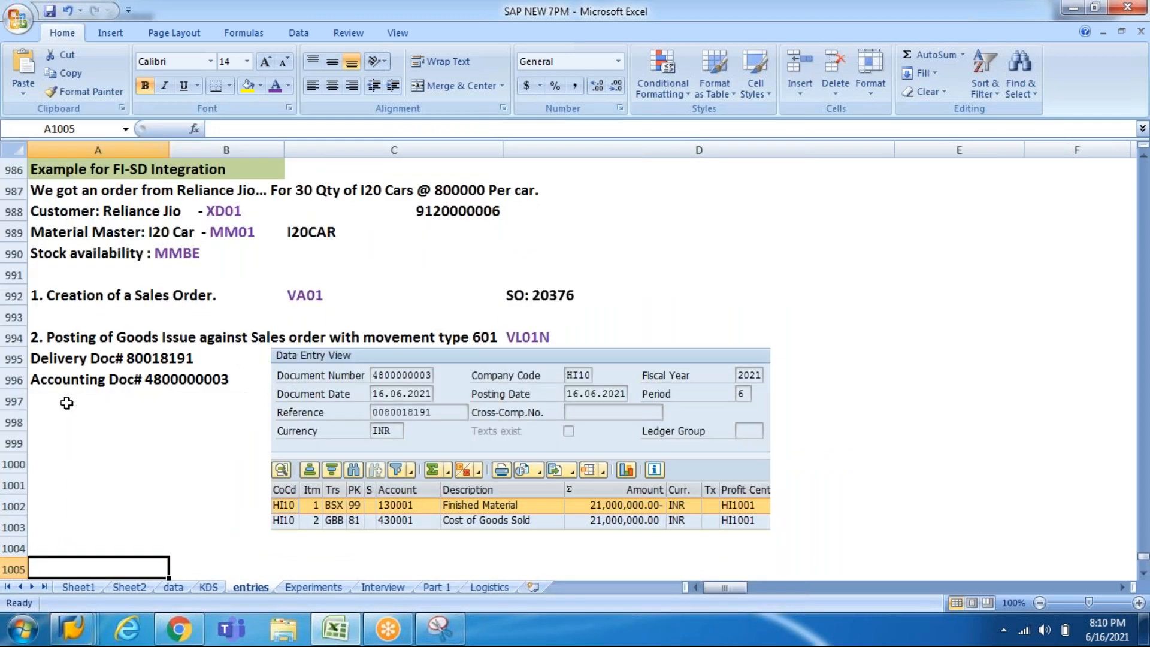
{"action": "left_click", "coordinate": [72, 194]}
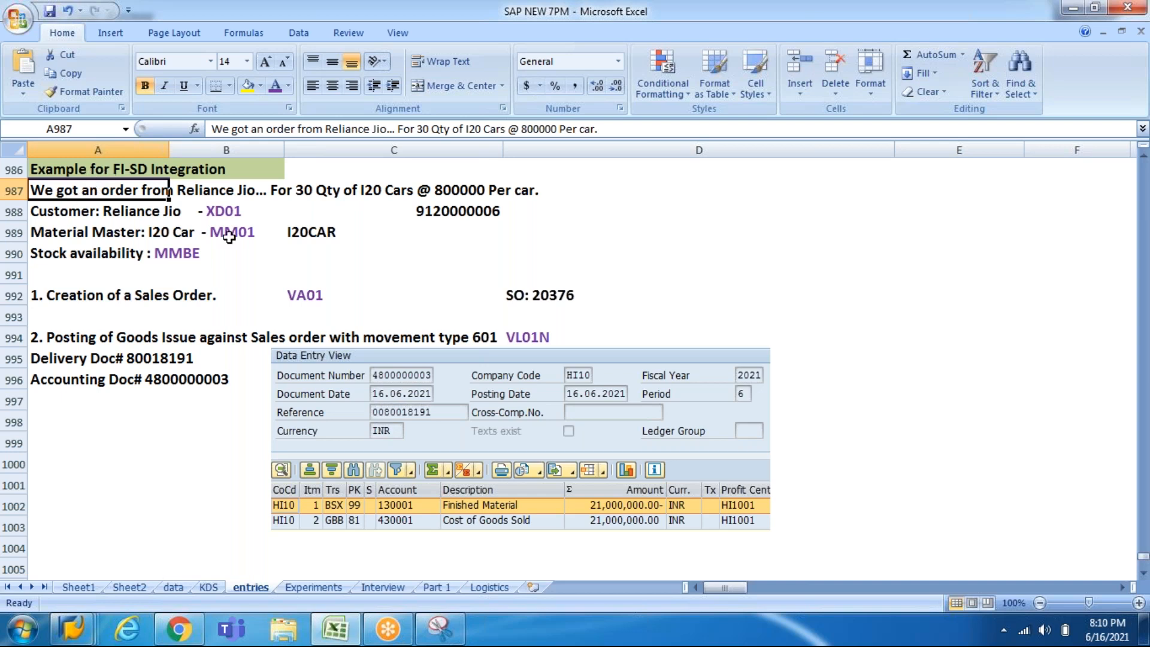
Step: Review the sales order number and goods issue screenshot, then move toward the billing section
{"action": "left_click", "coordinate": [549, 296]}
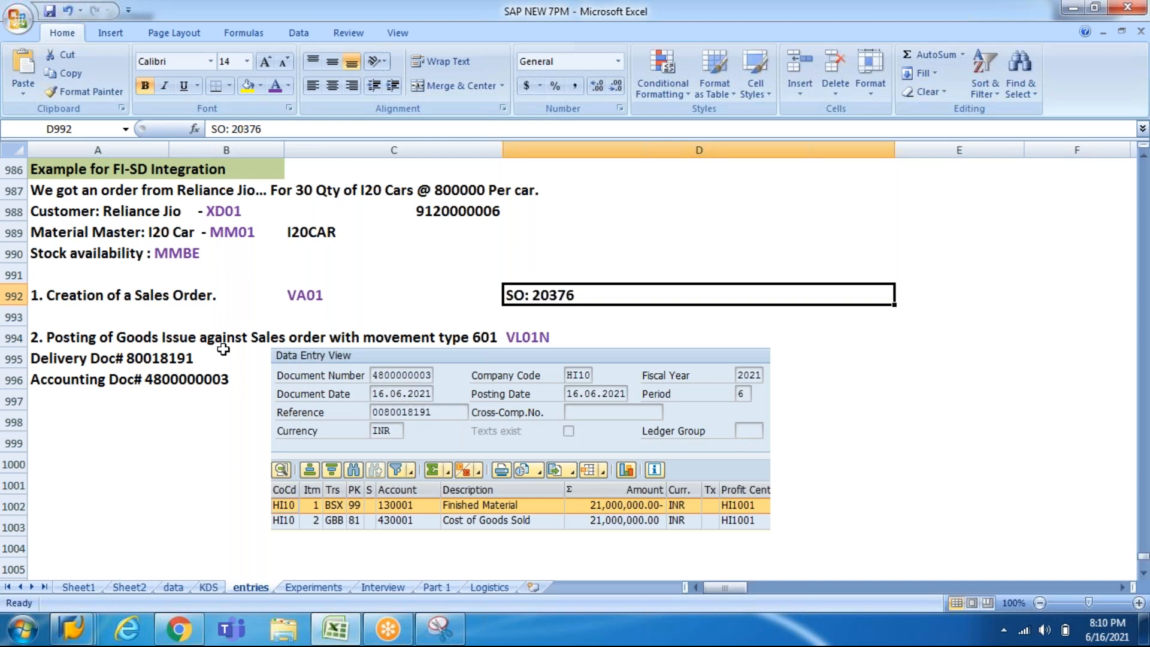
{"action": "left_click", "coordinate": [318, 395]}
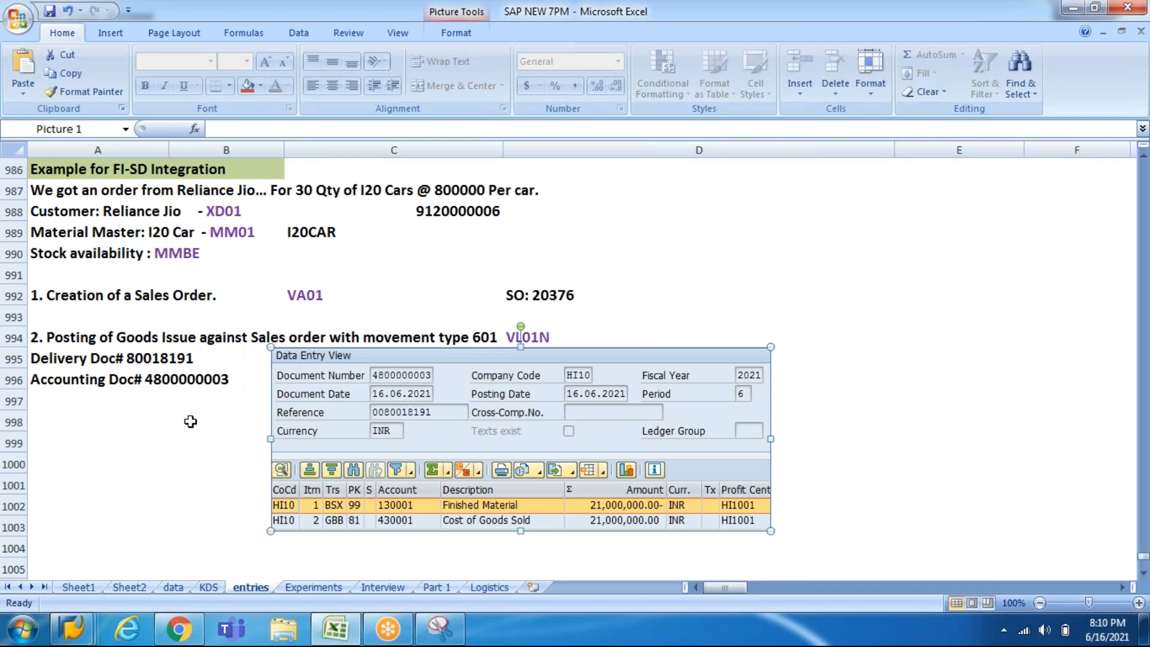
{"action": "left_click", "coordinate": [201, 478]}
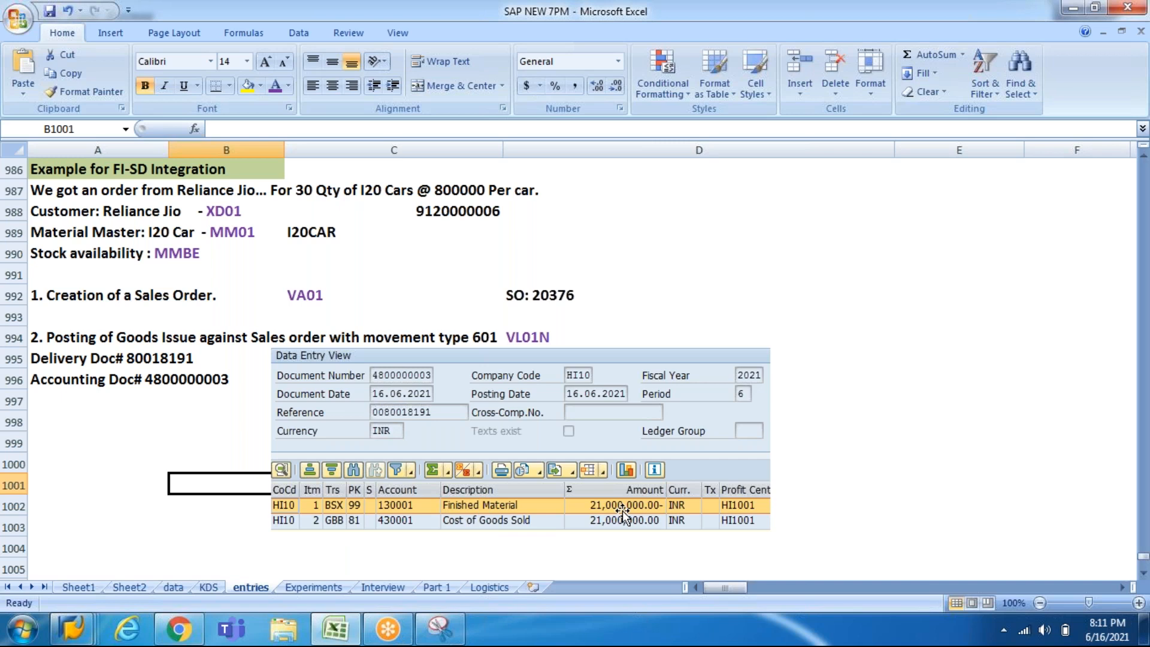
{"action": "key", "text": "Left"}
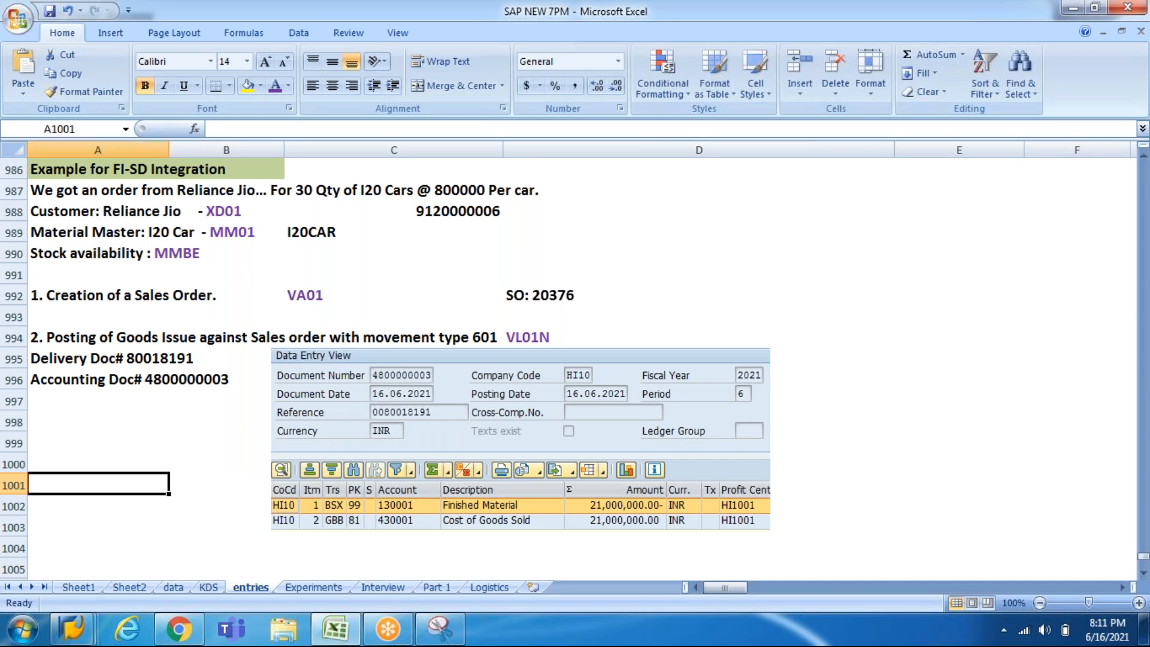
{"action": "key", "text": "Down"}
{"action": "key", "text": "Down"}
{"action": "key", "text": "Down"}
{"action": "key", "text": "Down"}
{"action": "key", "text": "Down"}
{"action": "key", "text": "Down"}
{"action": "key", "text": "Down"}
{"action": "key", "text": "Down"}
{"action": "key", "text": "Down"}
{"action": "key", "text": "Down"}
{"action": "key", "text": "Down"}
{"action": "key", "text": "Down"}
{"action": "key", "text": "Down"}
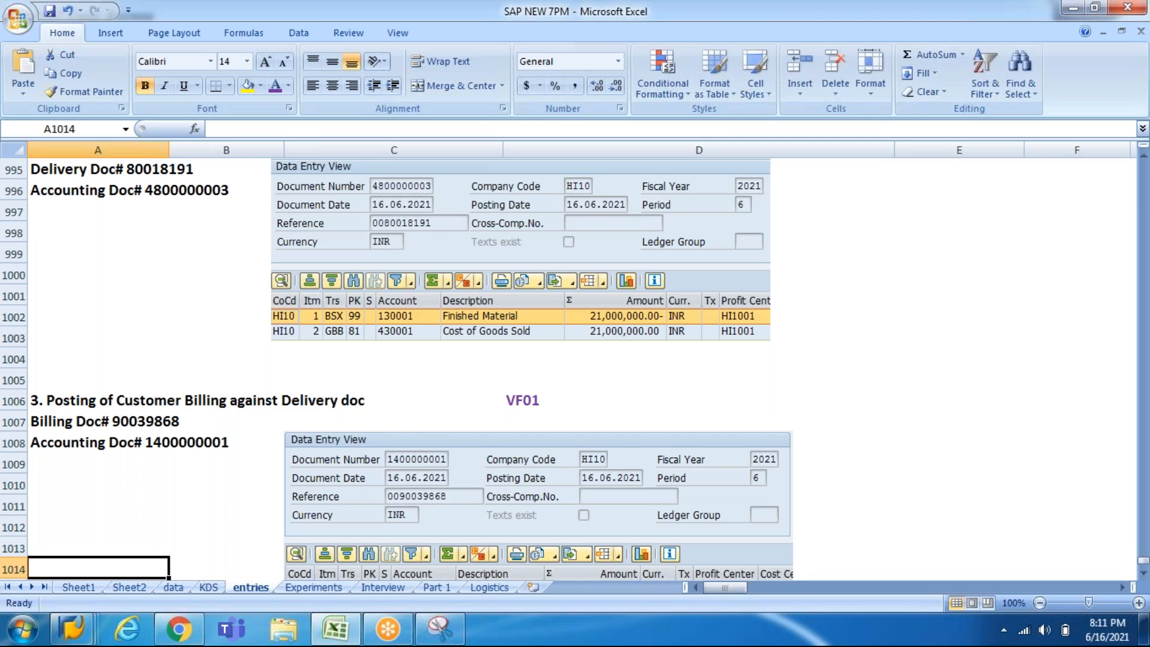
Step: Review the VF01 billing entries: customer debited, Sales credited 24,000,000.00 INR, above the profit note
{"action": "key", "text": "Down"}
{"action": "key", "text": "Up"}
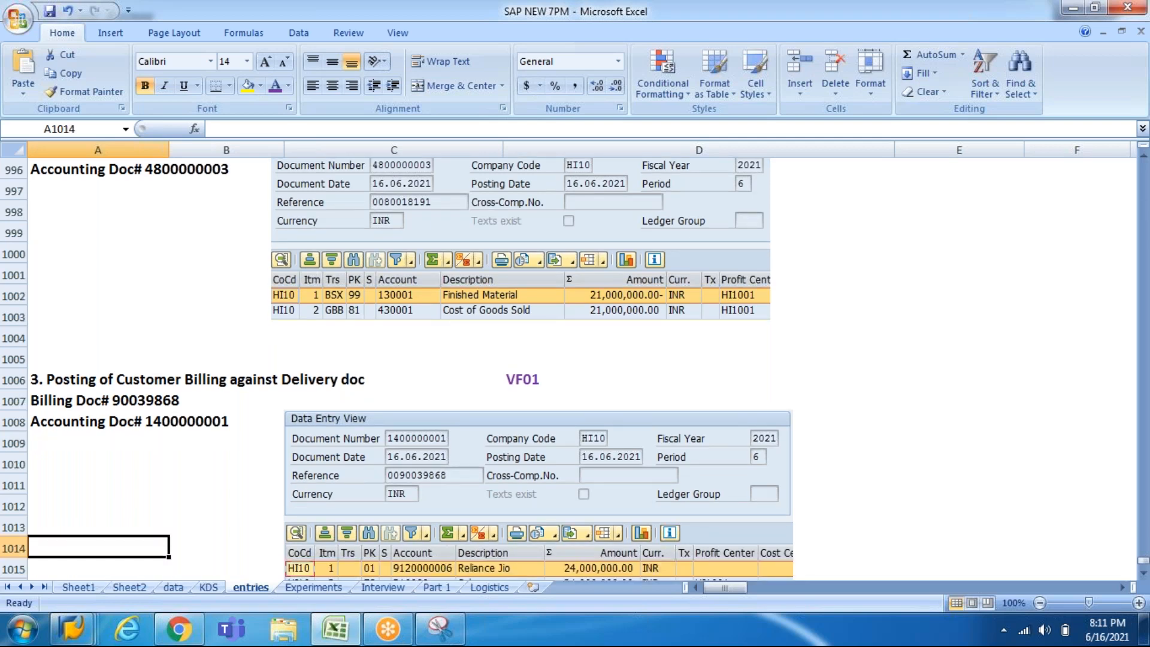
{"action": "left_click", "coordinate": [169, 400]}
{"action": "key", "text": "Down"}
{"action": "key", "text": "Down"}
{"action": "key", "text": "Down"}
{"action": "key", "text": "Down"}
{"action": "key", "text": "Down"}
{"action": "key", "text": "Down"}
{"action": "key", "text": "Down"}
{"action": "key", "text": "Down"}
{"action": "key", "text": "Down"}
{"action": "key", "text": "Down"}
{"action": "key", "text": "Down"}
{"action": "key", "text": "Down"}
{"action": "key", "text": "Down"}
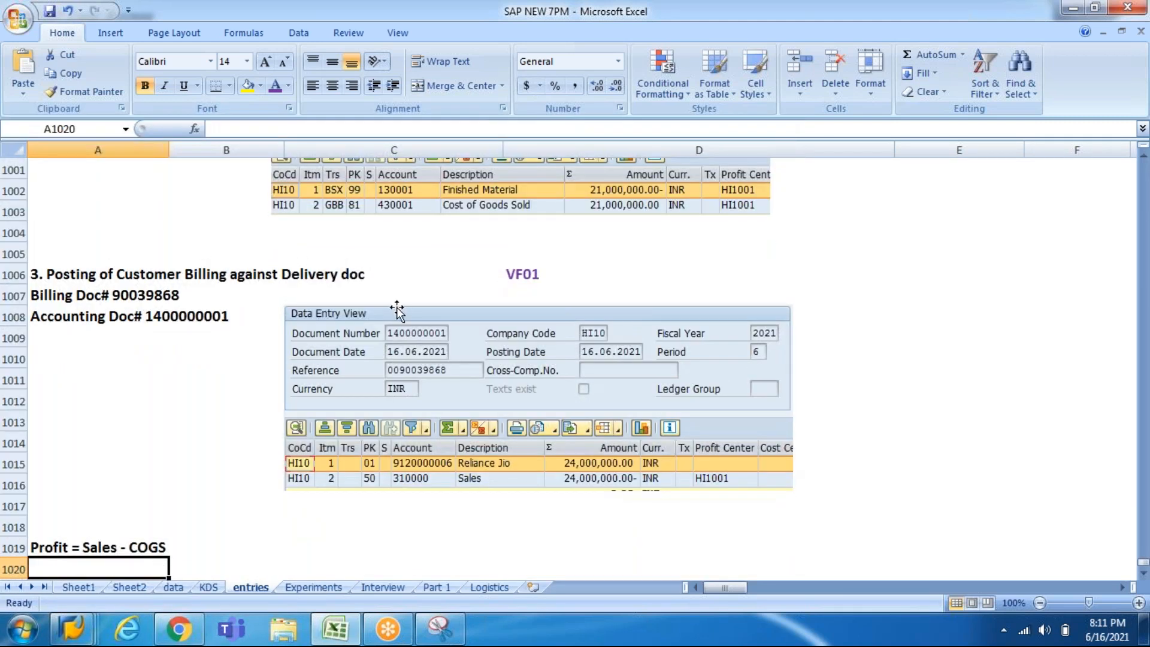
{"action": "left_click", "coordinate": [157, 269]}
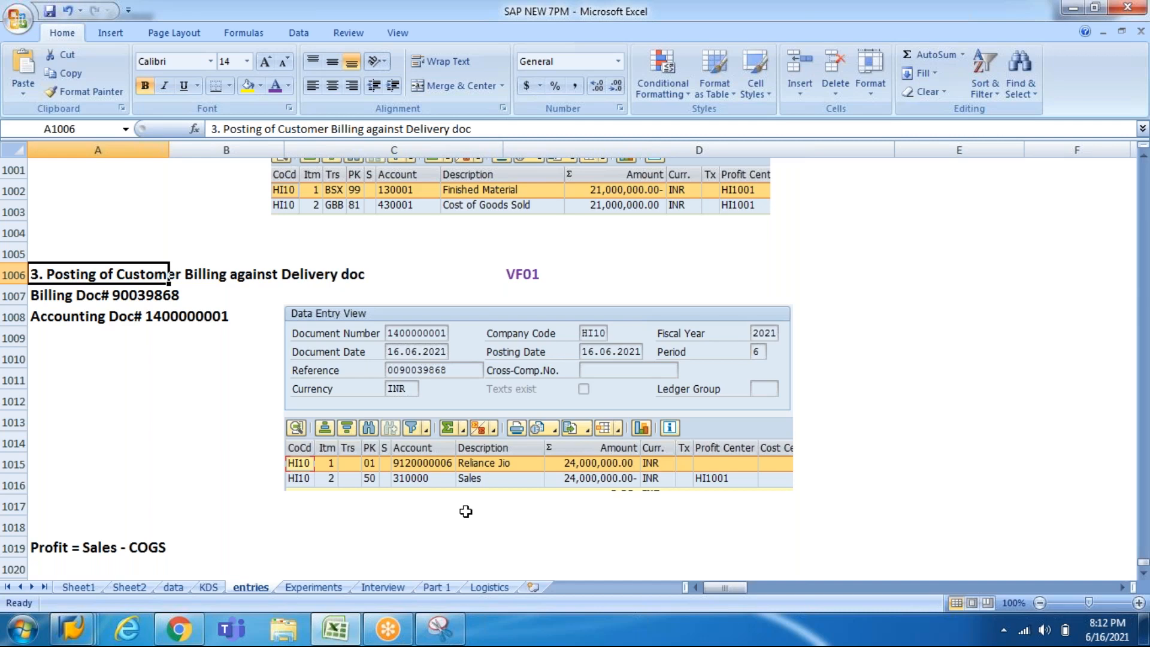
{"action": "key", "text": "Up"}
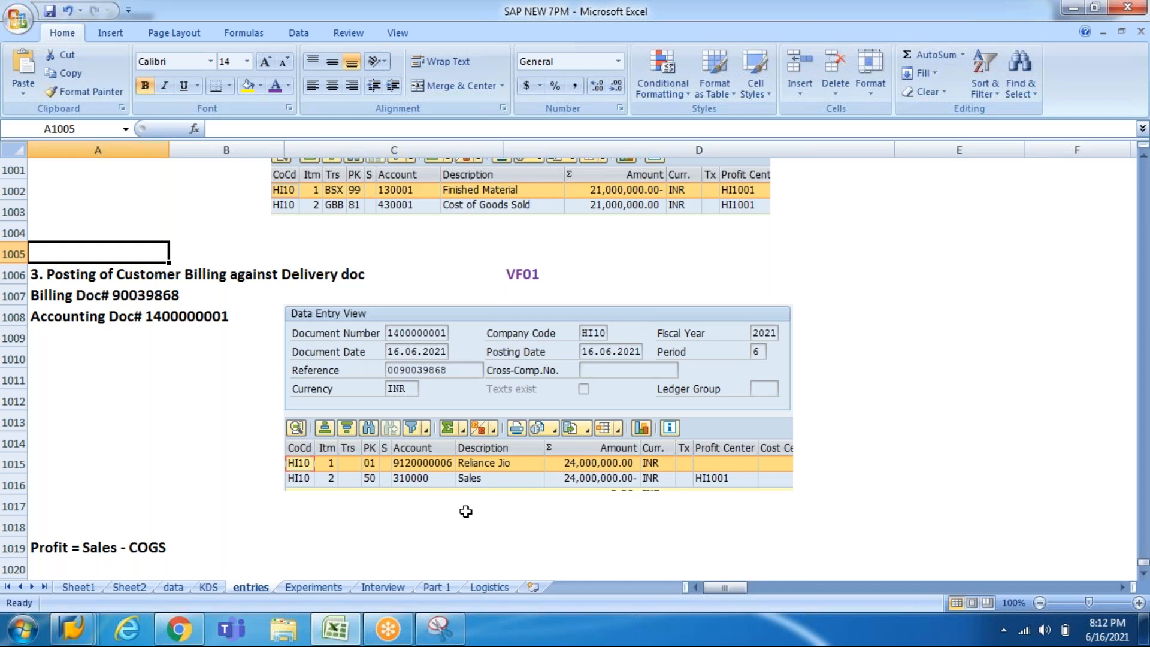
{"action": "left_click", "coordinate": [72, 630]}
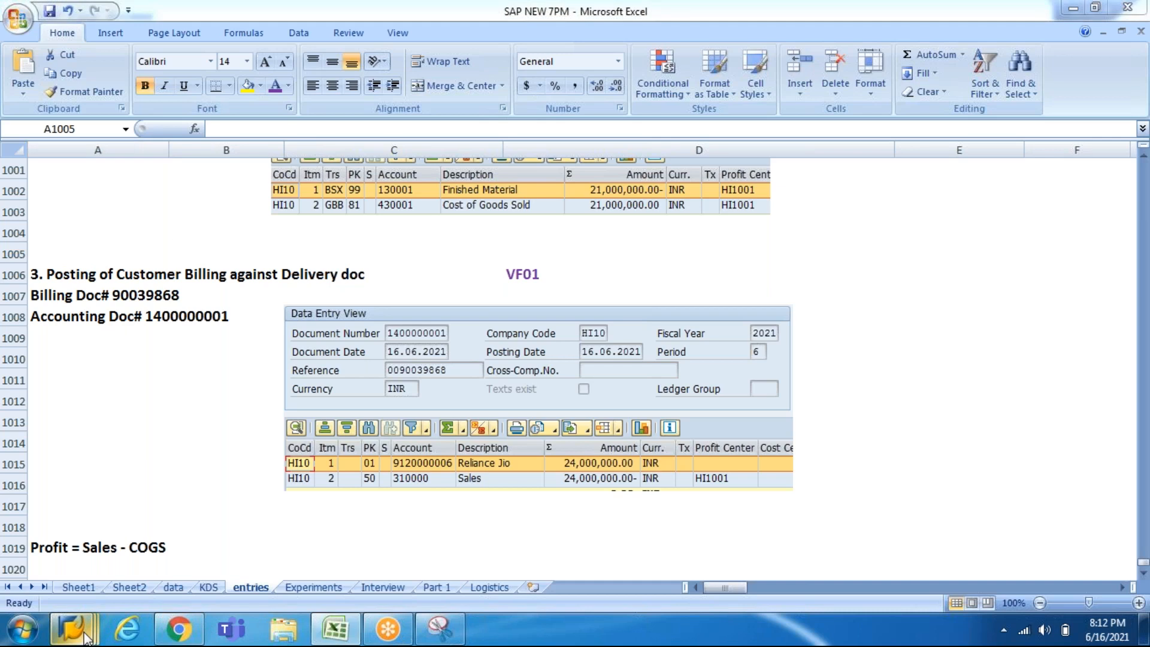
Step: Switch from Excel back to the SAP Easy Access window from the taskbar
{"action": "left_click", "coordinate": [288, 542]}
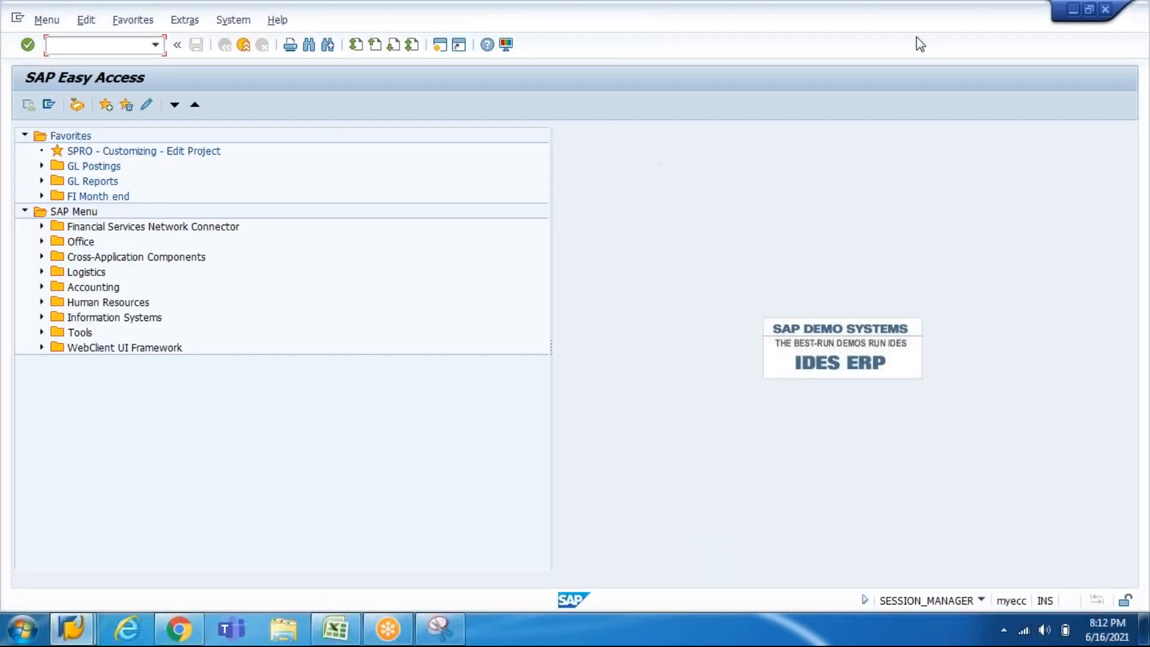
{"action": "left_click", "coordinate": [973, 101]}
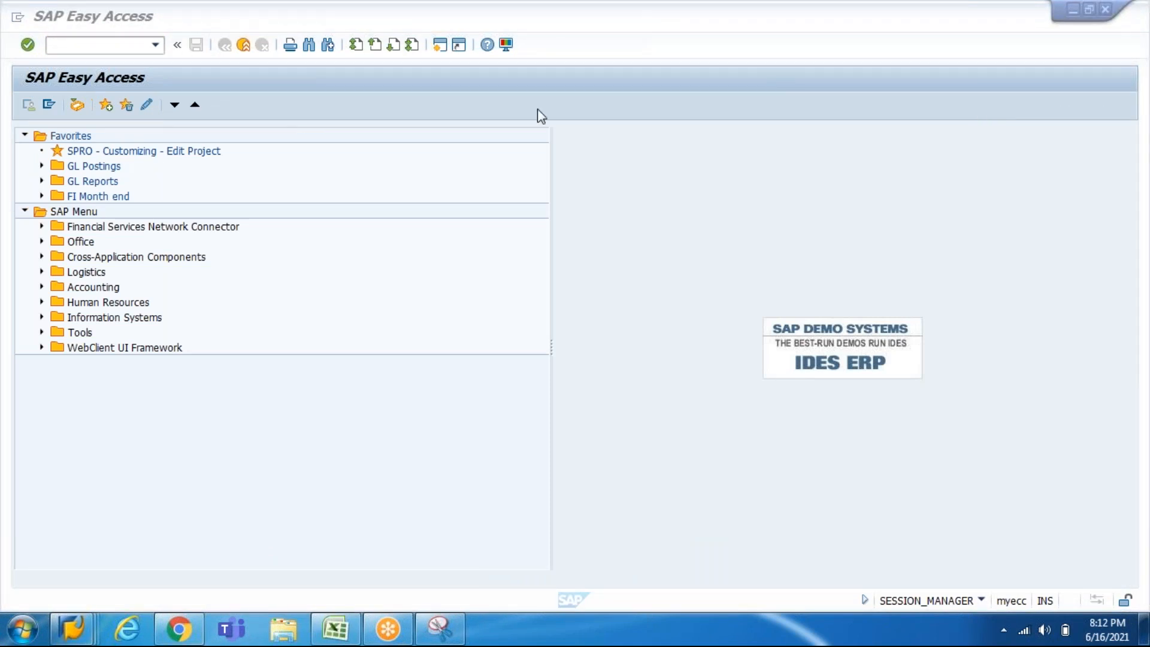
{"action": "left_click", "coordinate": [194, 10]}
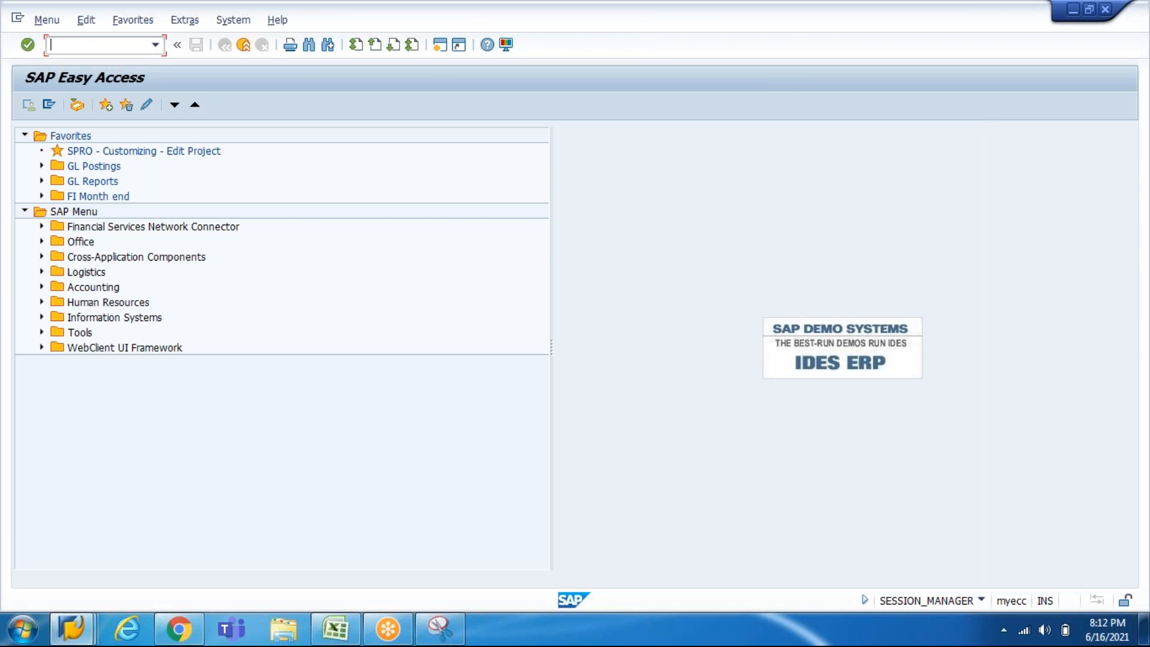